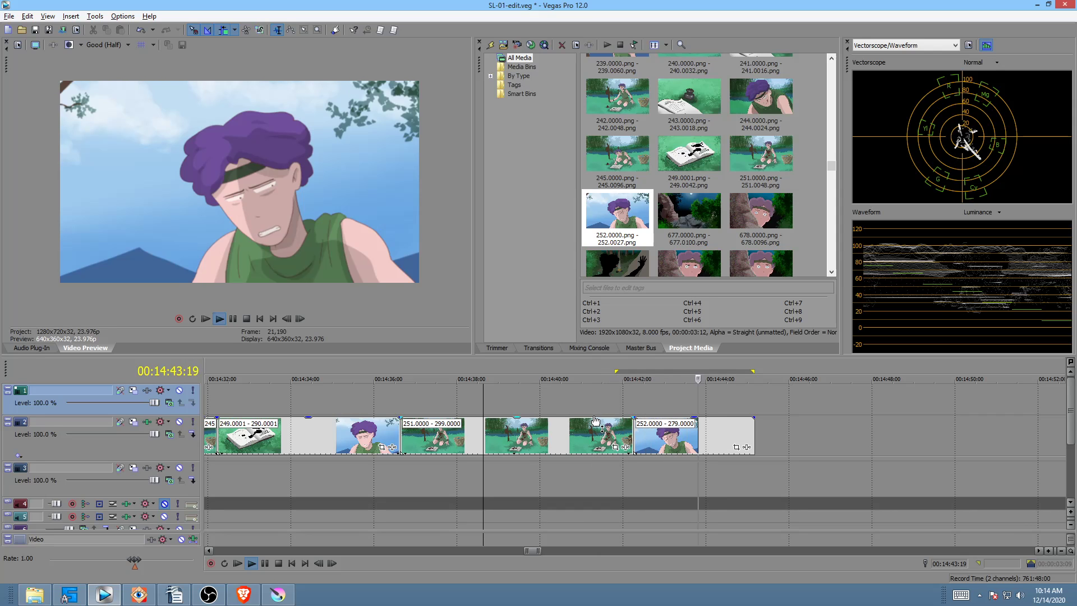
# Stop the edit's playback and switch to Krita to open the scene file -251.png.kra
pyautogui.press('space')
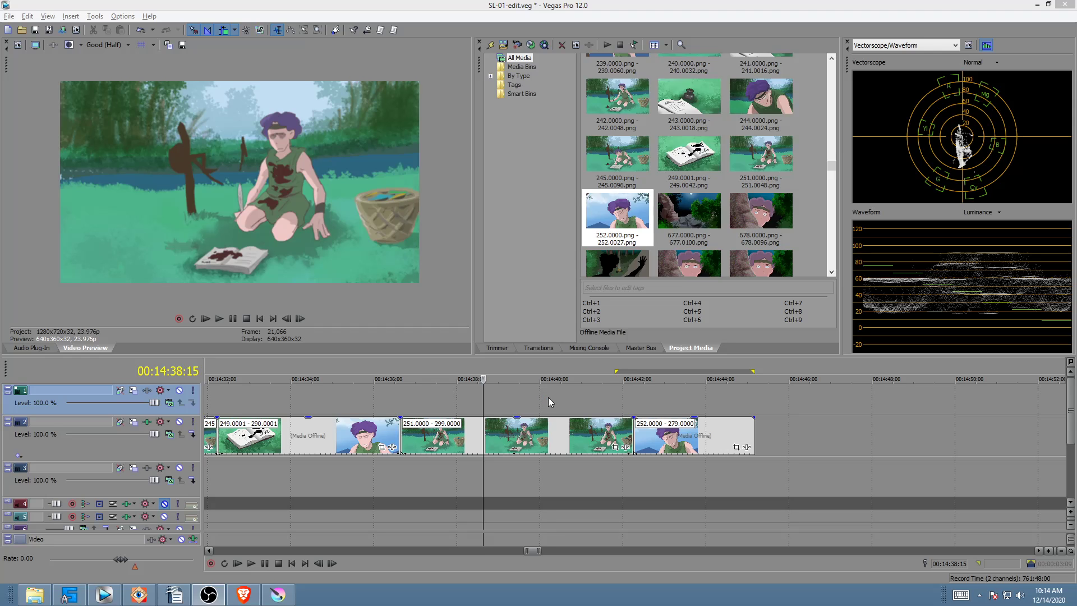
pyautogui.click(548, 397)
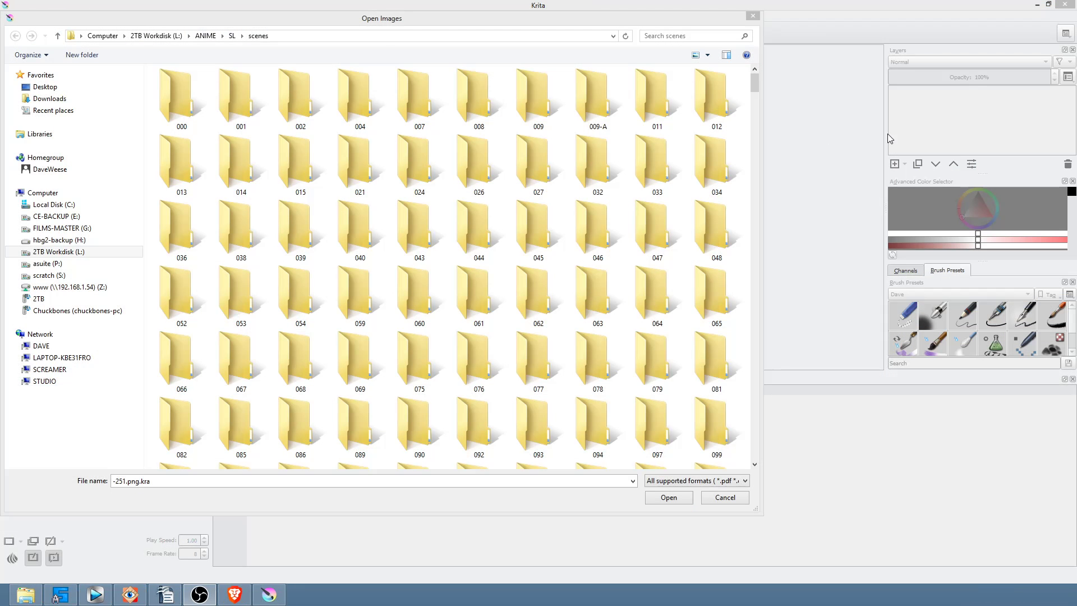
pyautogui.click(668, 497)
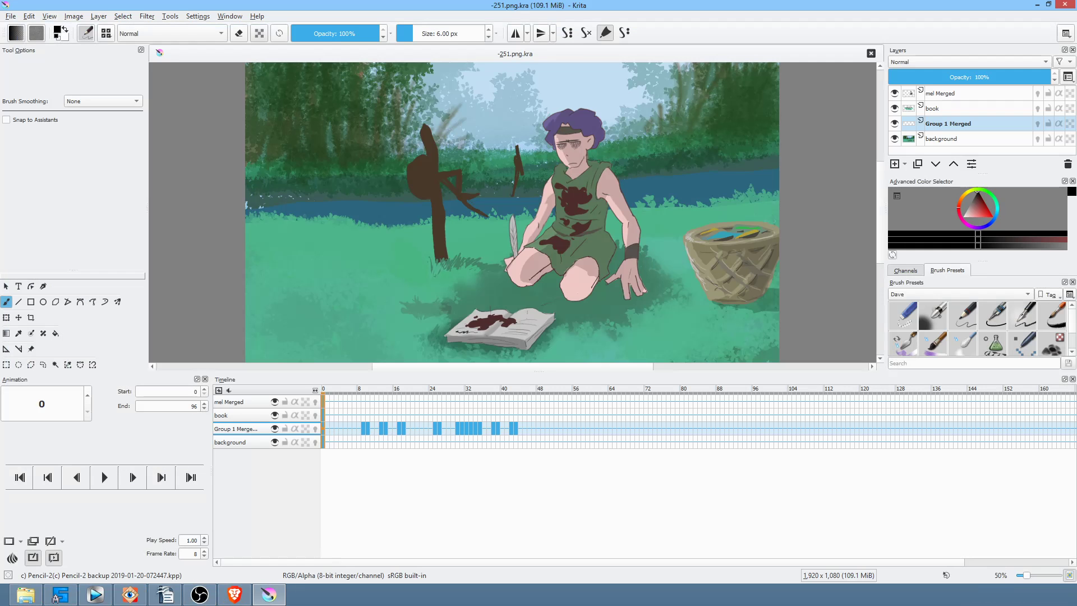
# Switch to FastStone Image Viewer and look at the shots -252.png and -253.png
pyautogui.hotkey('alt', 'Tab')
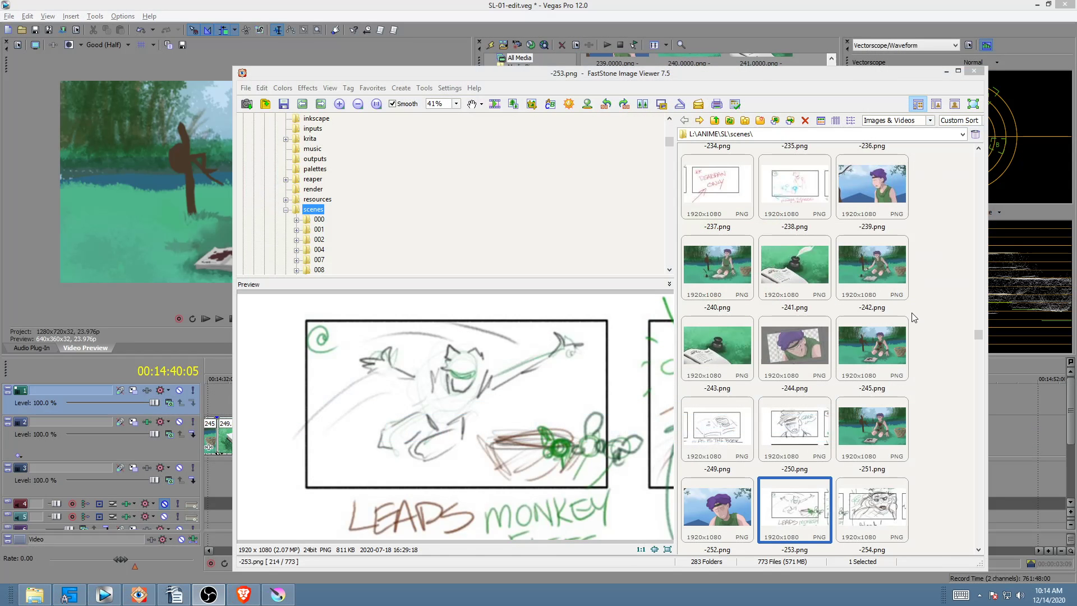
pyautogui.click(737, 521)
pyautogui.click(797, 516)
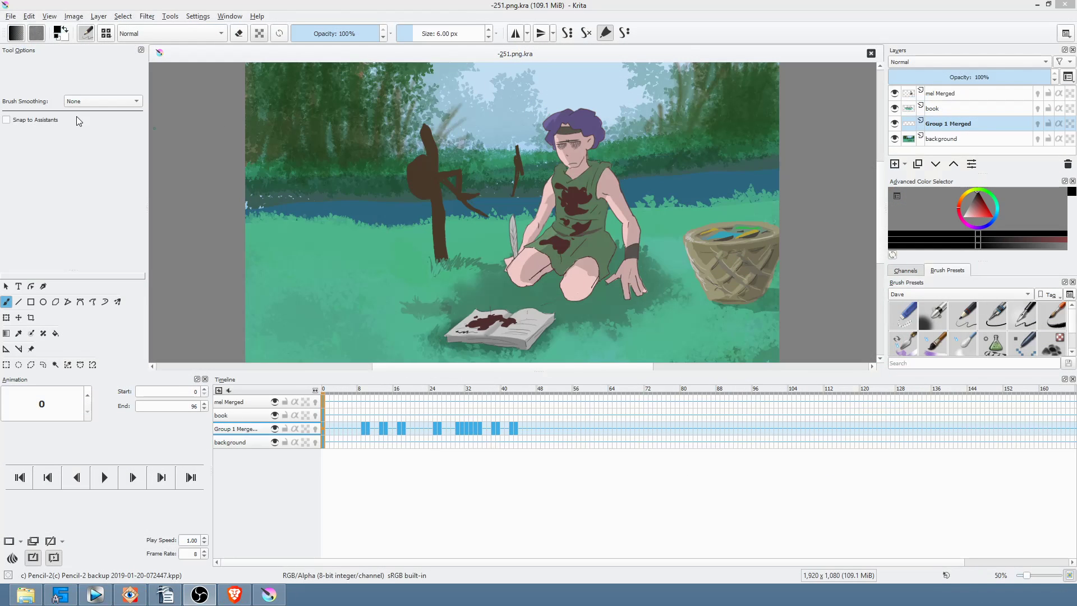
# Save the Krita document as -253.png, replacing the existing file and also saving it as a Krita file
pyautogui.click(10, 16)
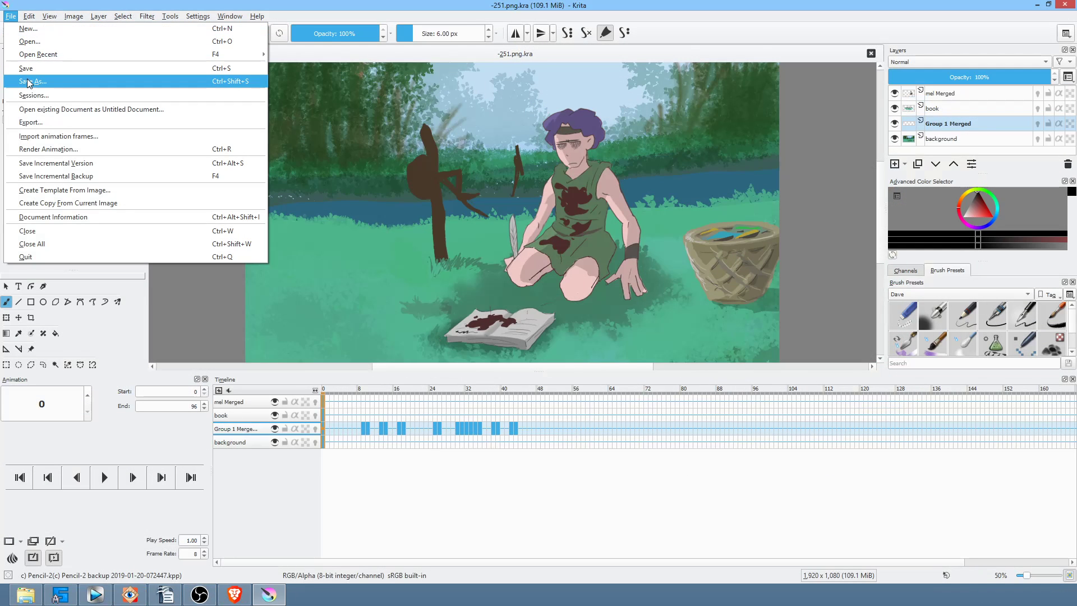
pyautogui.click(29, 81)
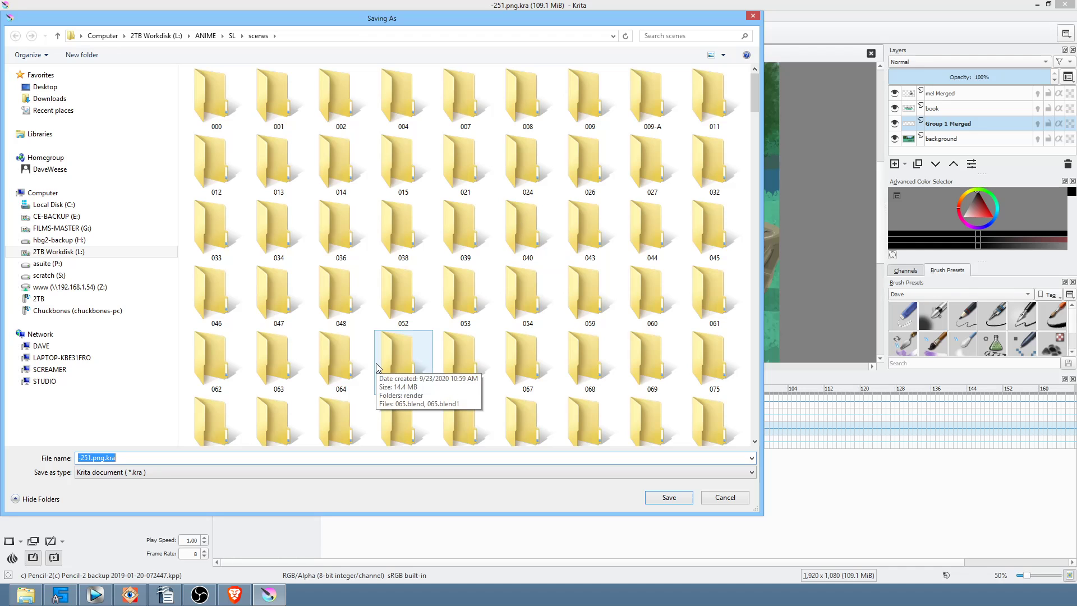
pyautogui.write('-253')
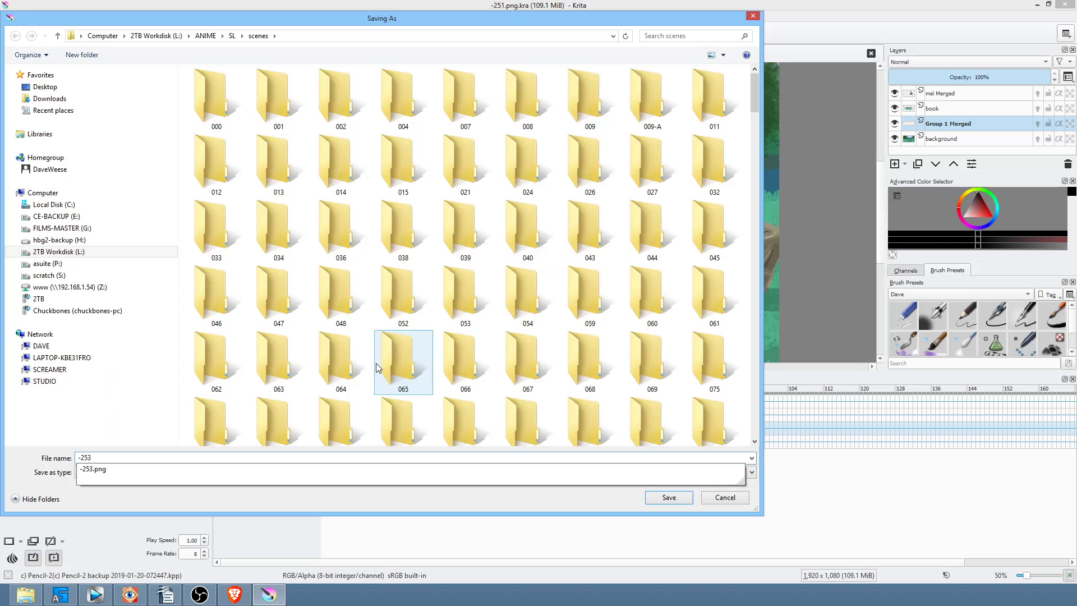
pyautogui.click(99, 471)
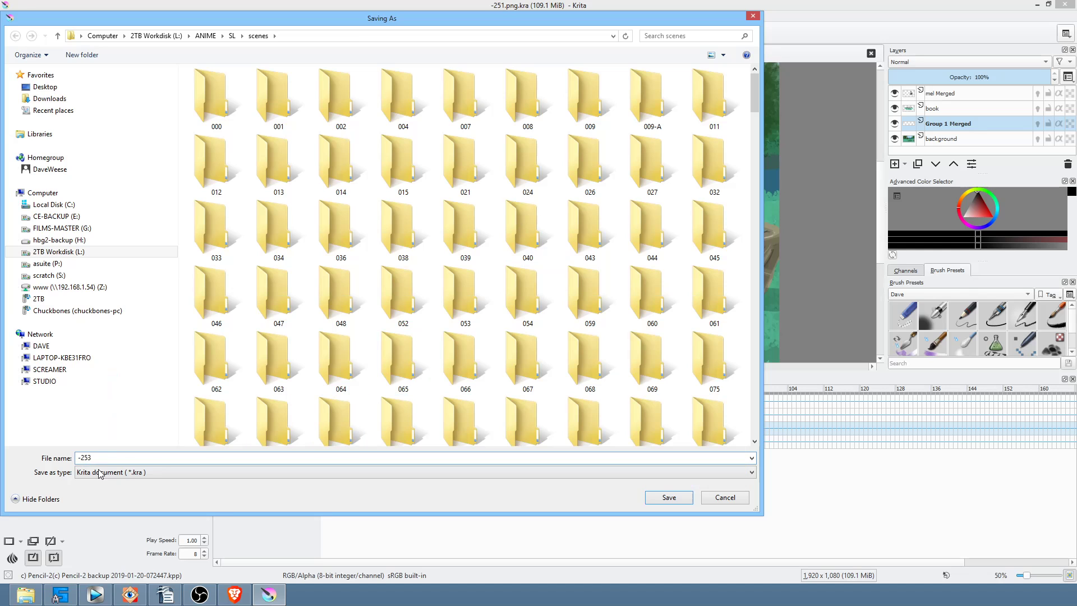
pyautogui.click(670, 494)
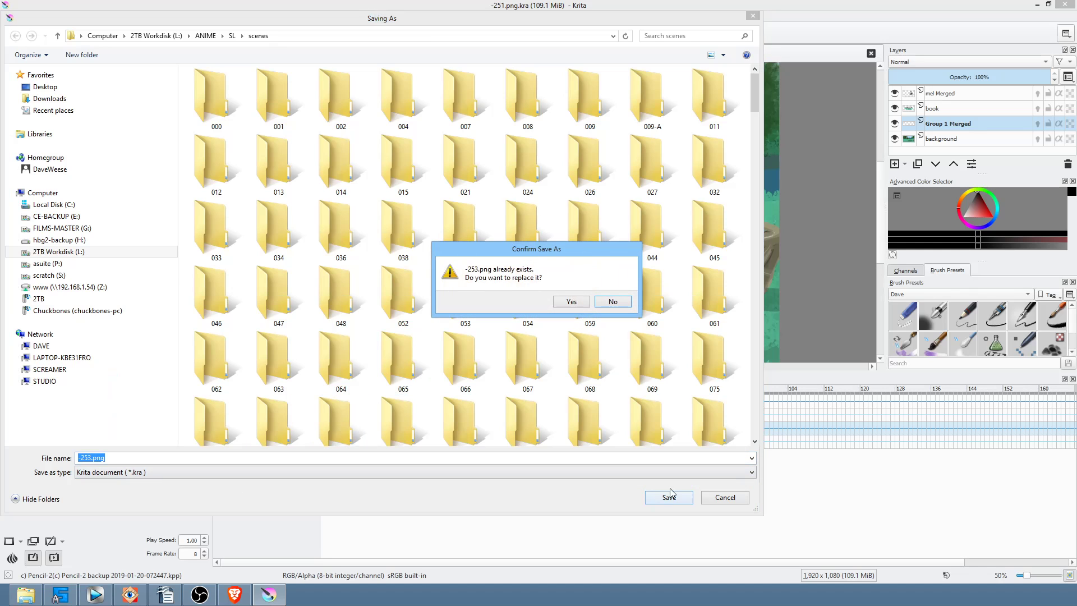
pyautogui.click(579, 302)
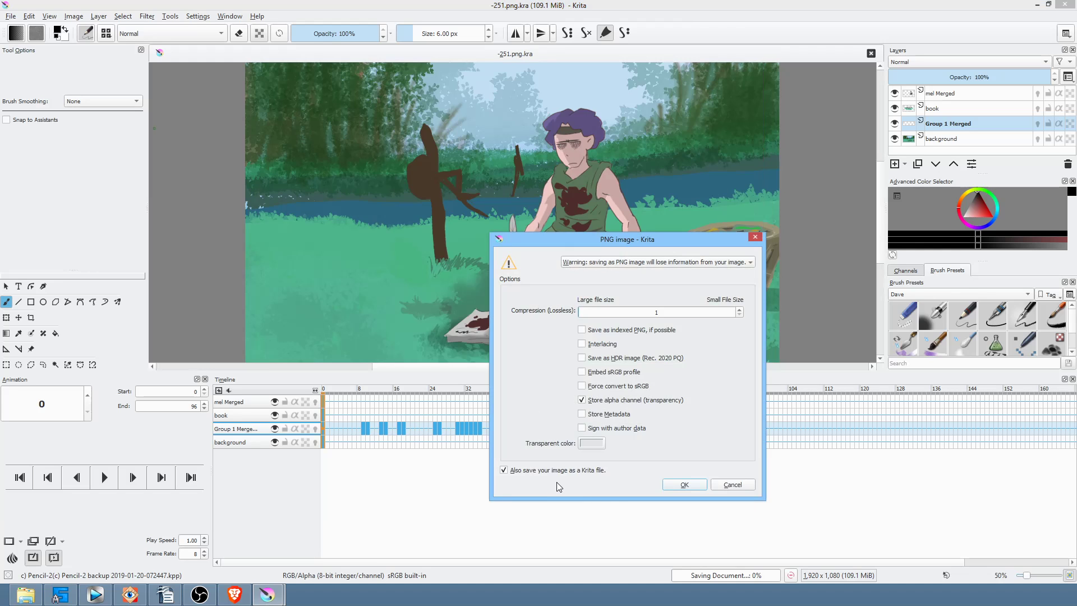
pyautogui.click(678, 486)
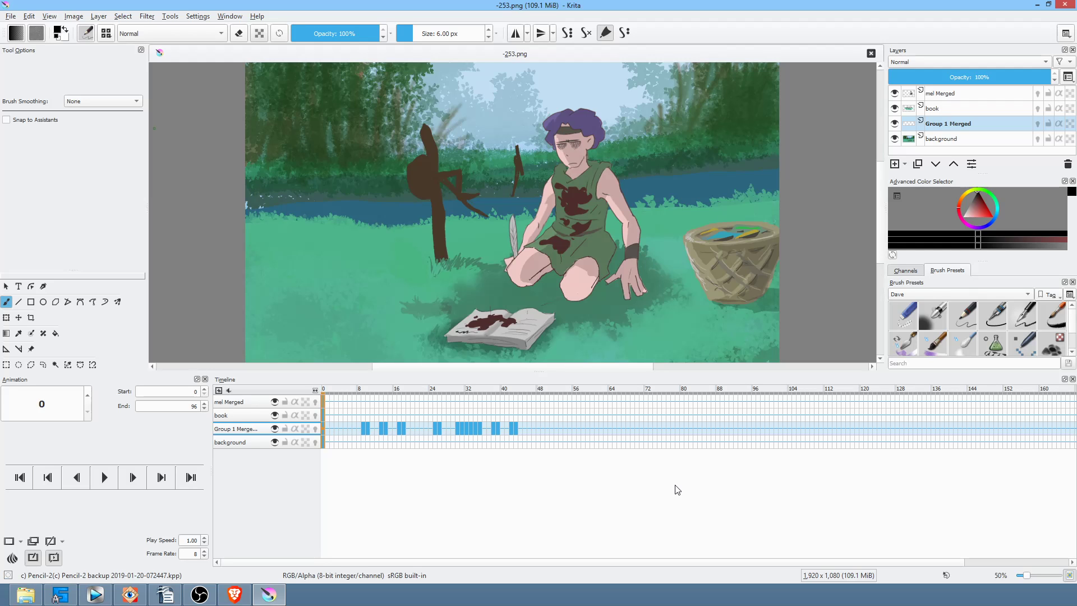
# Remove the Group 1 Merged layer's keyframes from frame 0 through frame 42
pyautogui.moveTo(331, 388); pyautogui.dragTo(517, 387)
pyautogui.click(511, 429)
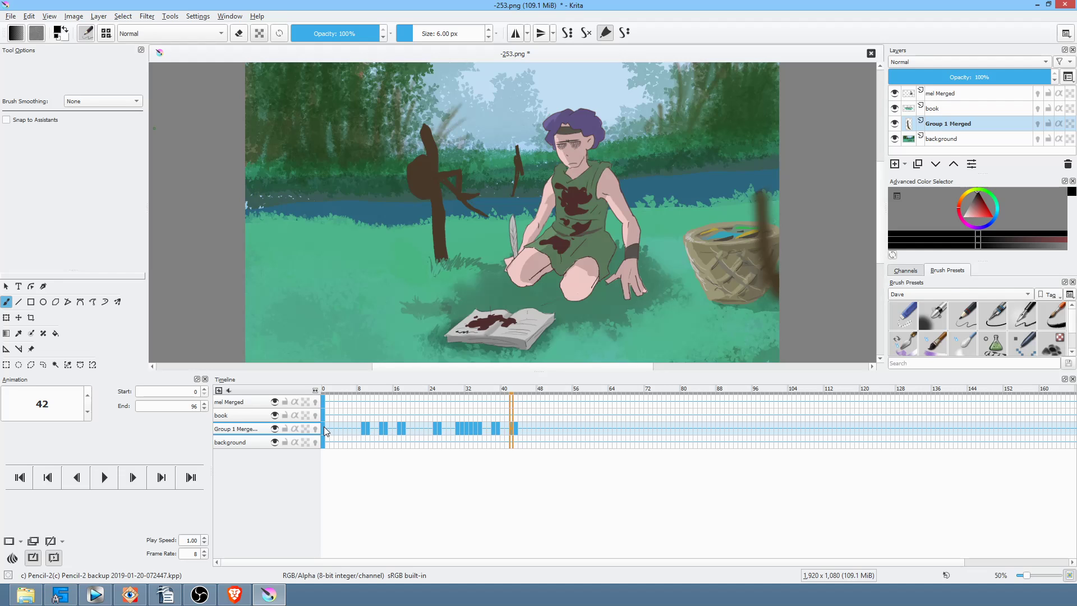
pyautogui.moveTo(323, 426); pyautogui.dragTo(517, 422)
pyautogui.click(511, 429)
pyautogui.keyDown('shift'); pyautogui.click(325, 426); pyautogui.keyUp('shift')
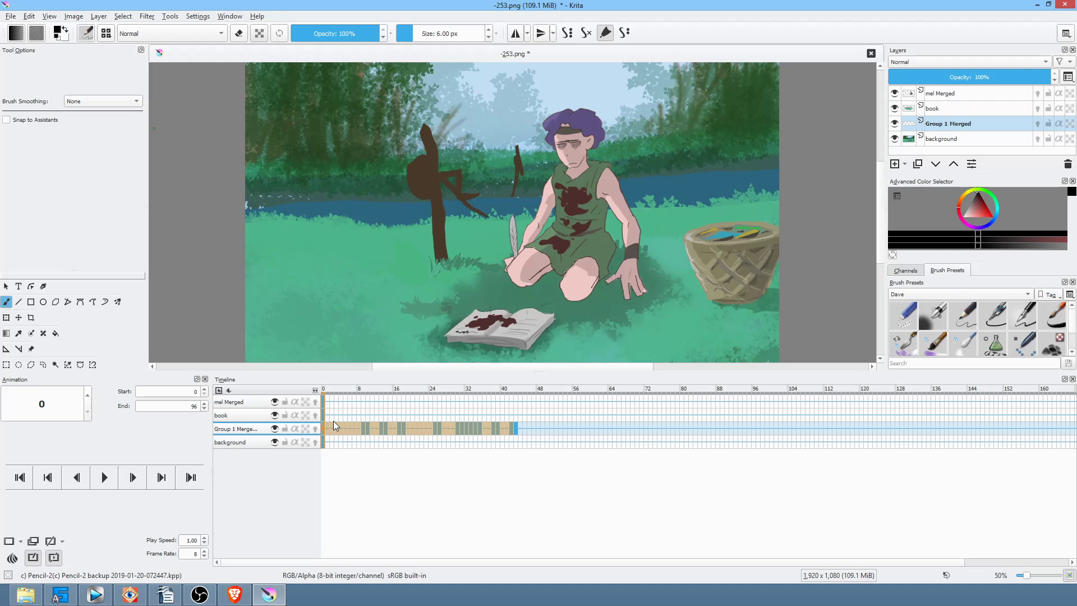
pyautogui.press('Delete')
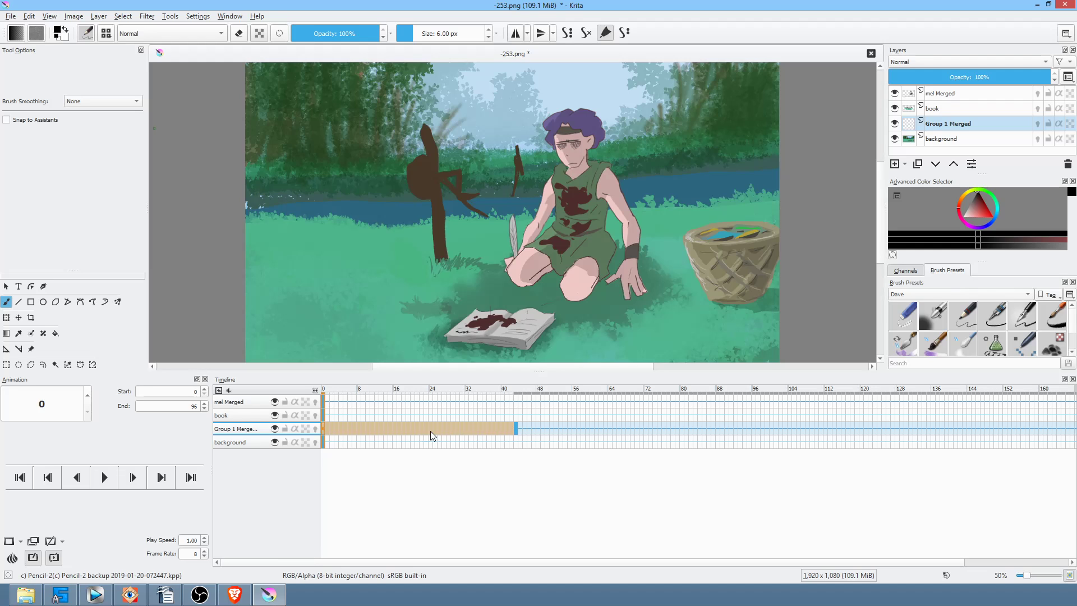
# Move the remaining keyframe of Group 1 Merged to frame 0 and play the animation briefly
pyautogui.click(469, 428)
pyautogui.click(516, 426)
pyautogui.moveTo(517, 426)
pyautogui.mouseDown()
pyautogui.moveTo(414, 440)
pyautogui.moveTo(323, 428)
pyautogui.mouseUp()
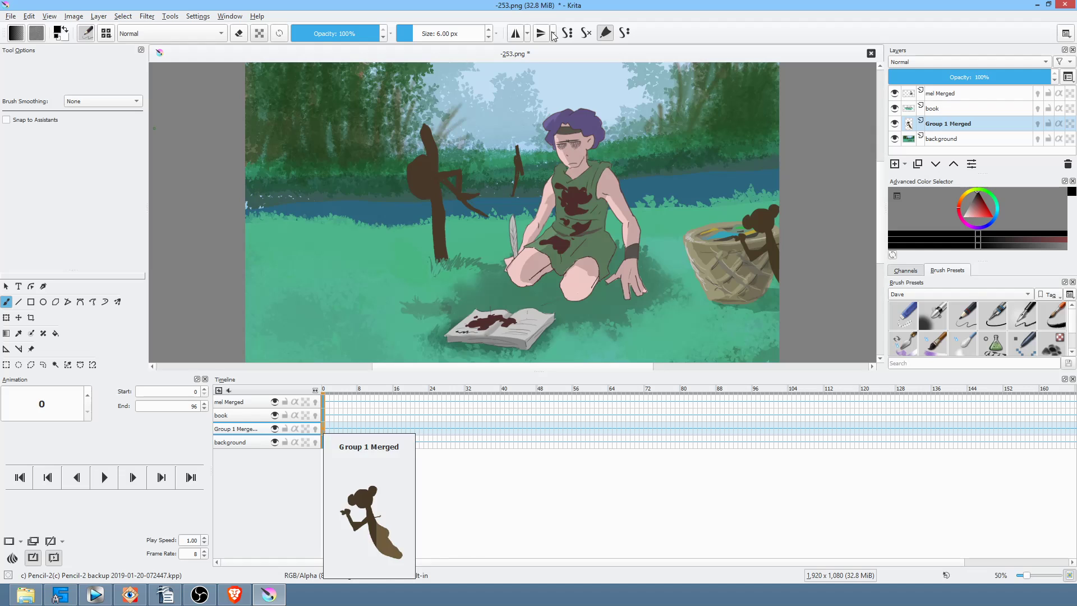
pyautogui.press('space')
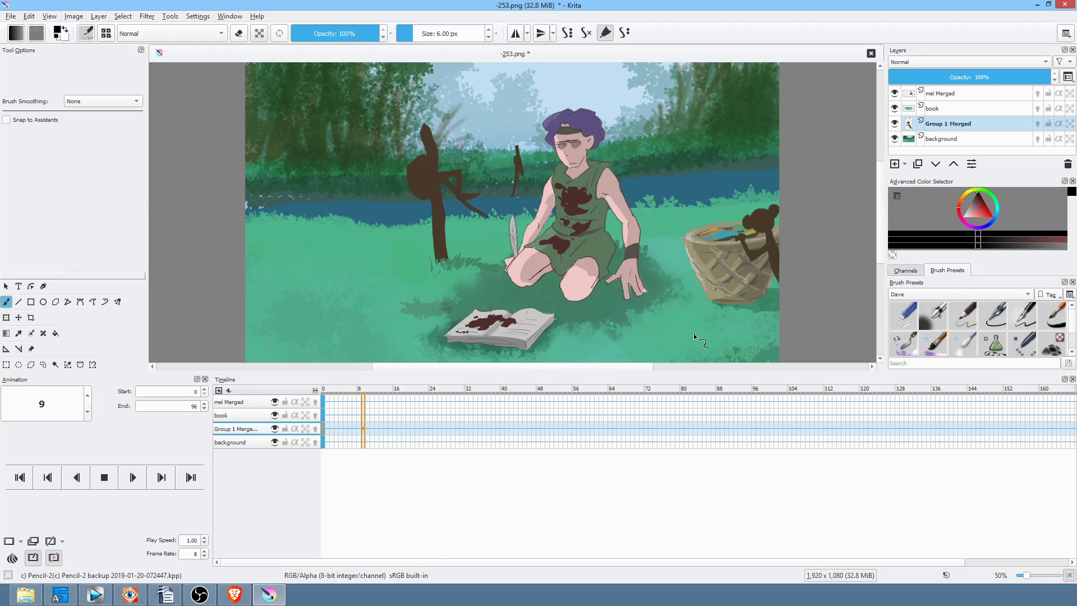
pyautogui.press('space')
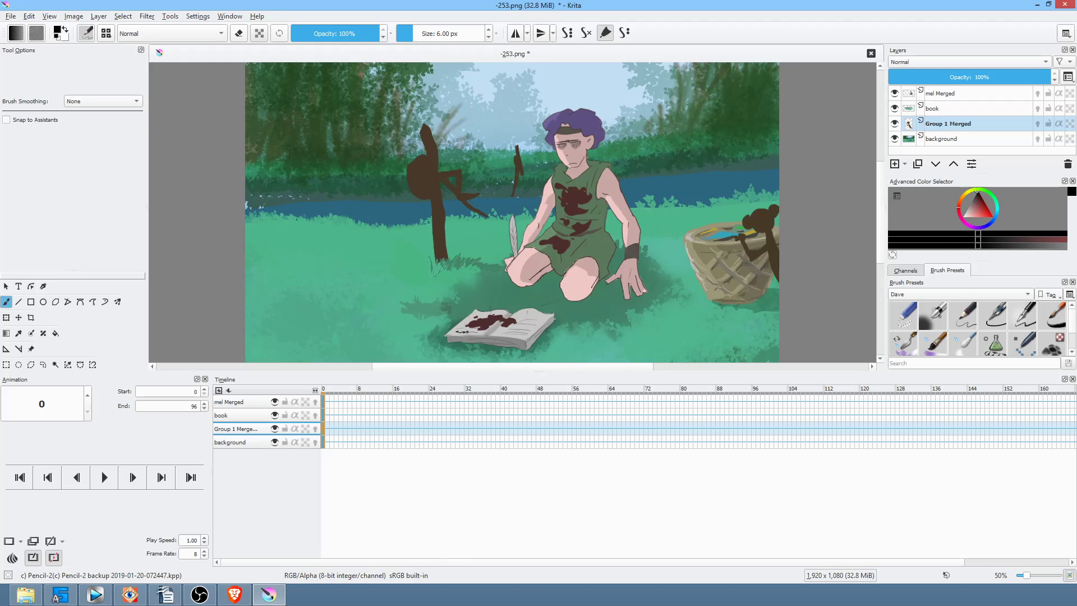
# Save -253.png with PNG compression 1 and a Krita copy, and enlarge the canvas area above the timeline
pyautogui.click(11, 18)
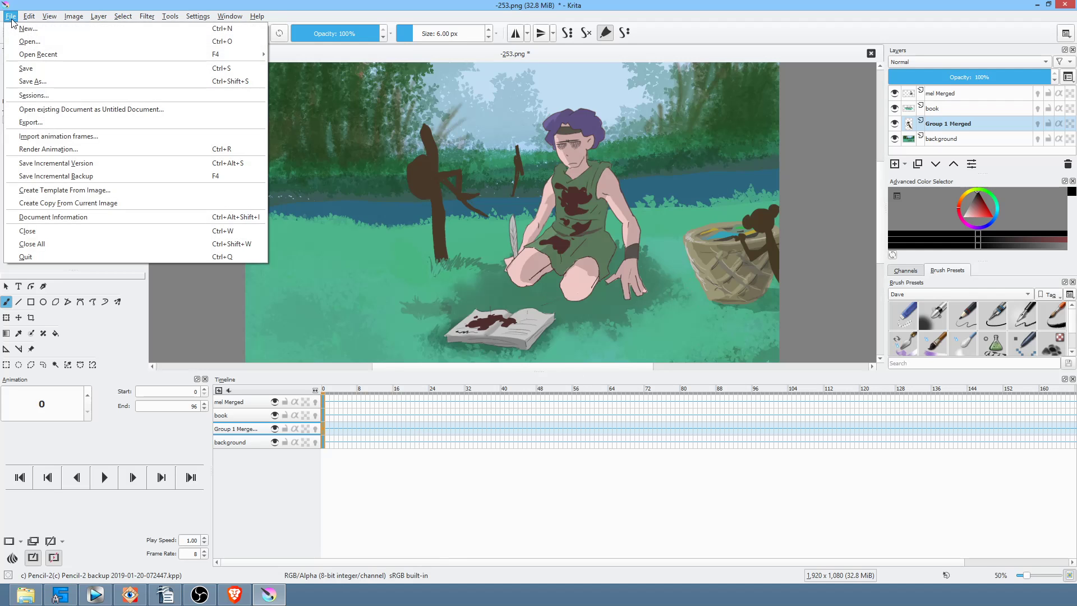
pyautogui.click(23, 70)
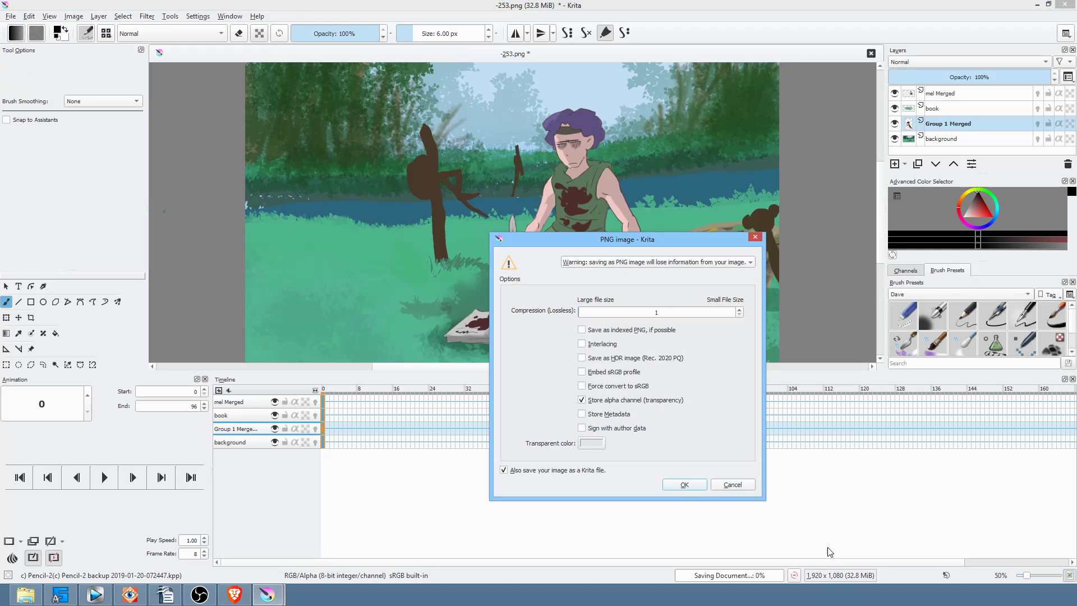
pyautogui.click(691, 486)
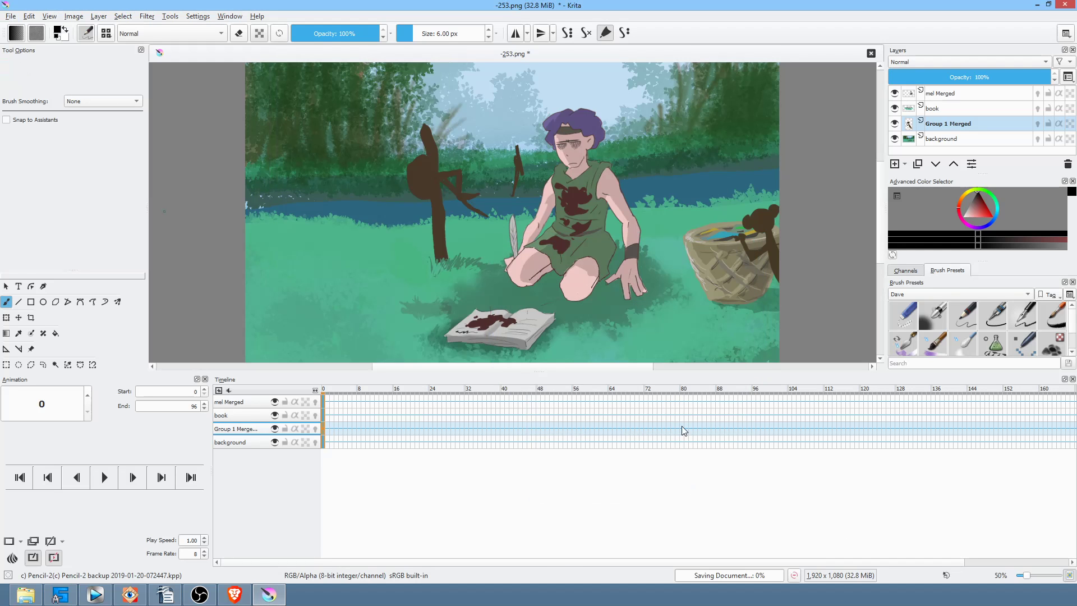
pyautogui.moveTo(676, 369); pyautogui.dragTo(688, 439)
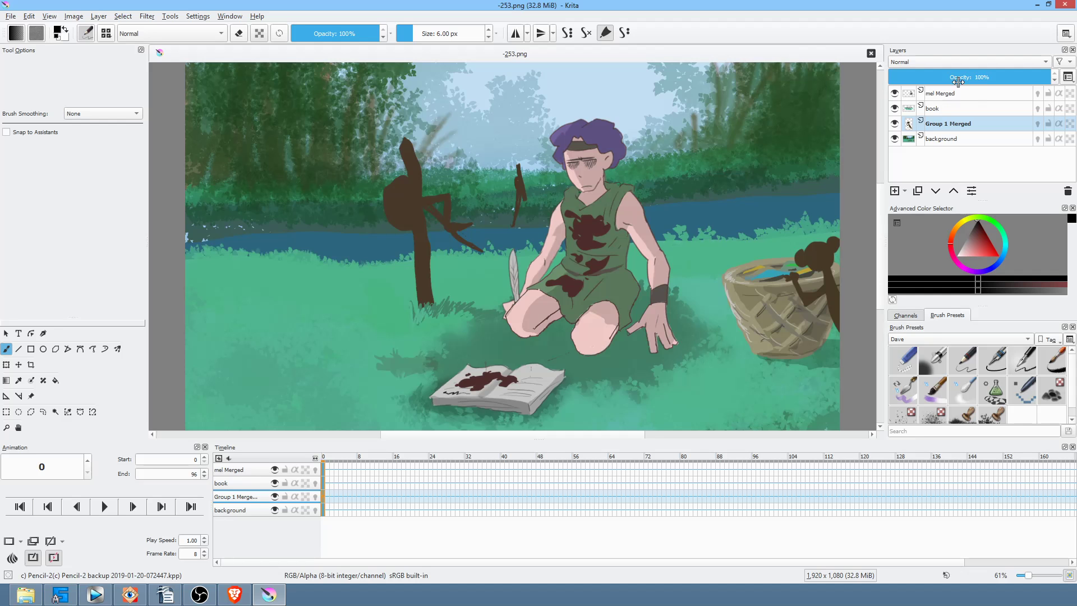
# Add a paint layer above mel Merged and draw a curved red arrow from the head to the canvas's right edge with Ink-7 Brush Rough
pyautogui.scroll(-2, 672, 247)
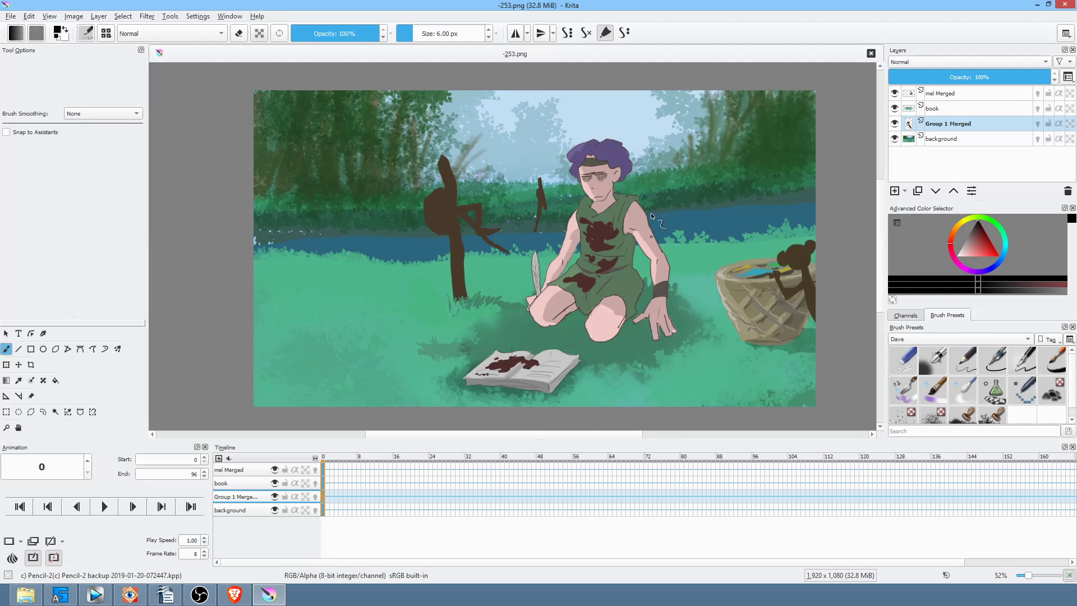
pyautogui.moveTo(661, 140); pyautogui.dragTo(659, 139)
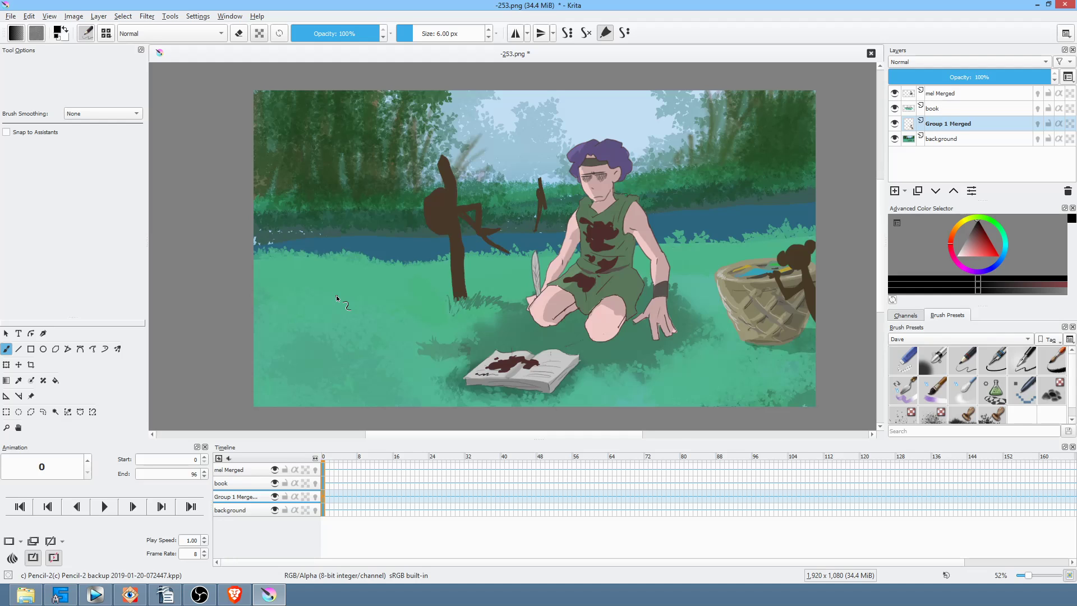
pyautogui.click(969, 95)
pyautogui.click(895, 191)
pyautogui.click(998, 256)
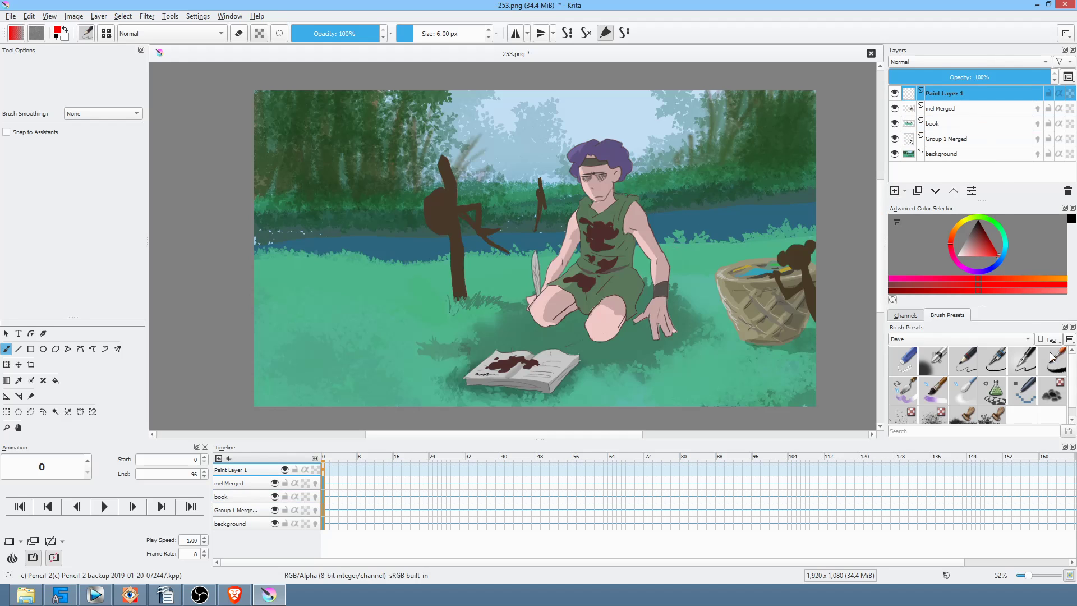
pyautogui.click(1054, 362)
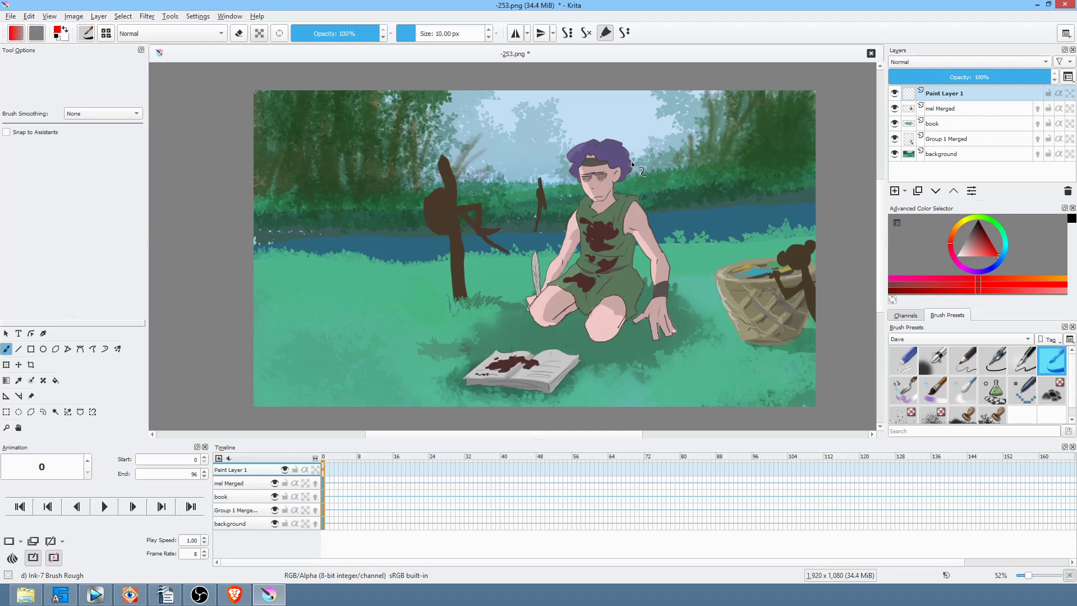
pyautogui.moveTo(653, 161); pyautogui.dragTo(811, 142)
pyautogui.moveTo(788, 141); pyautogui.dragTo(812, 143)
# Group all the layers from Paint Layer 1 down to background and select the new group
pyautogui.keyDown('shift'); pyautogui.click(959, 155); pyautogui.keyUp('shift')
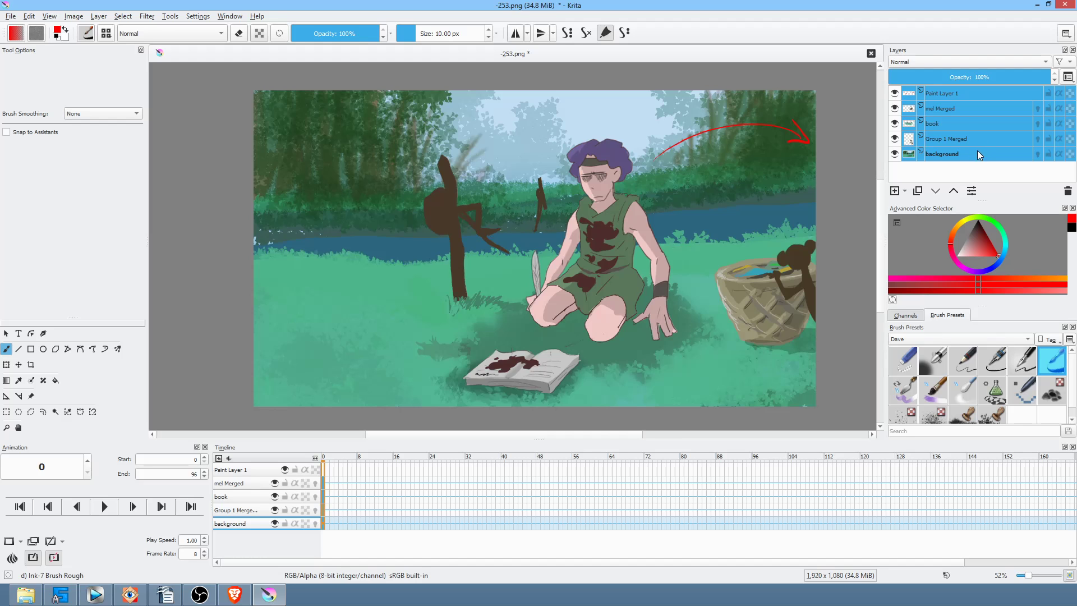
pyautogui.hotkey('ctrl', 'g')
pyautogui.click(965, 95)
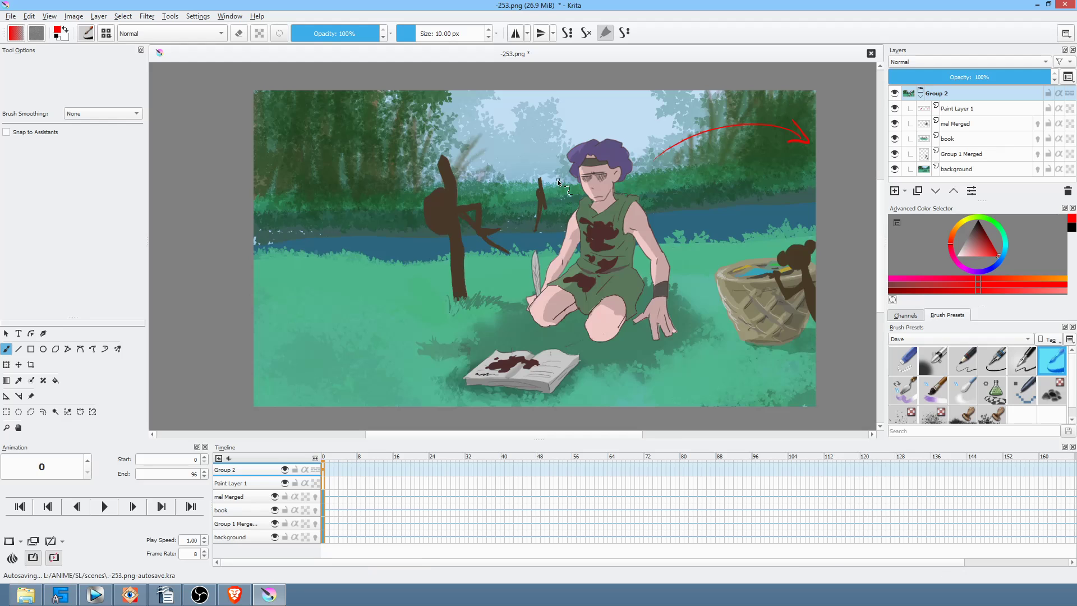
# Transform Group 2, resizing it proportionally and shifting it left to x 575 px, y 604 px so the canvas's right part is free
pyautogui.hotkey('ctrl', 't')
pyautogui.scroll(-3, 561, 207)
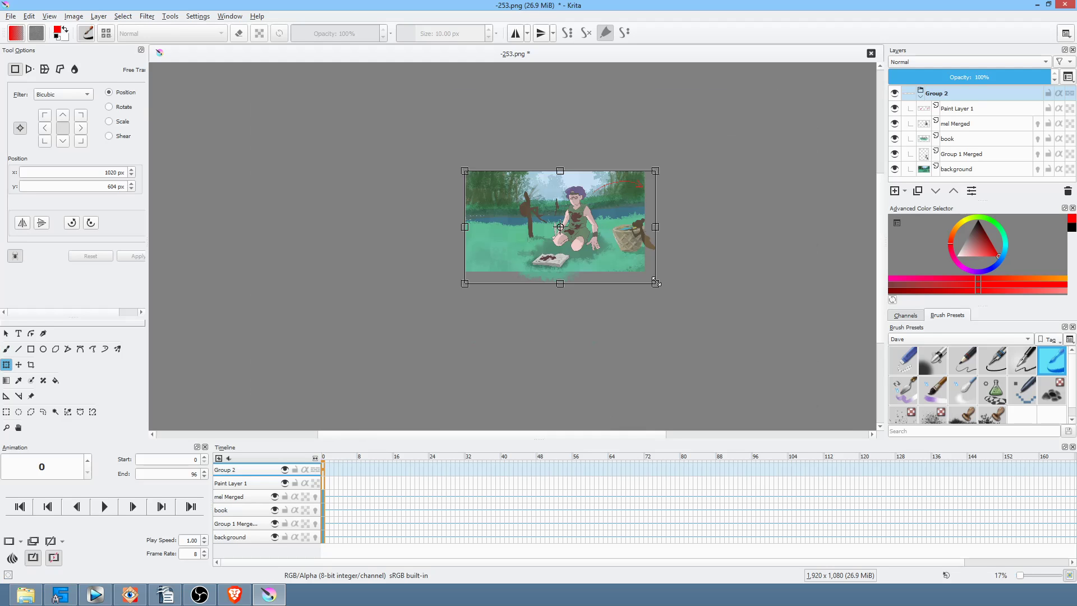
pyautogui.moveTo(656, 282); pyautogui.dragTo(678, 293)
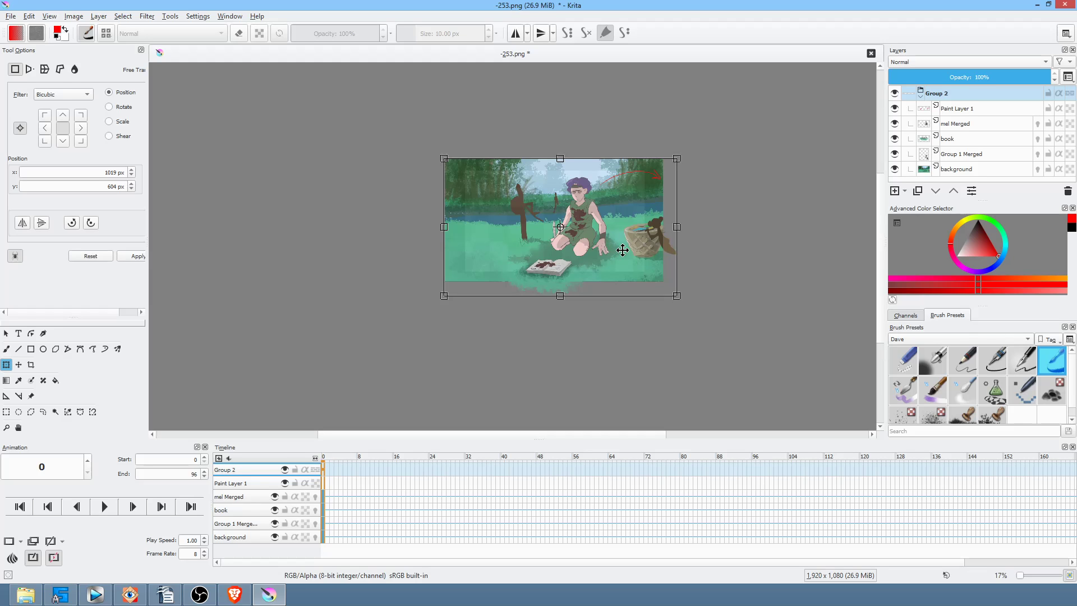
pyautogui.moveTo(622, 250); pyautogui.dragTo(610, 253)
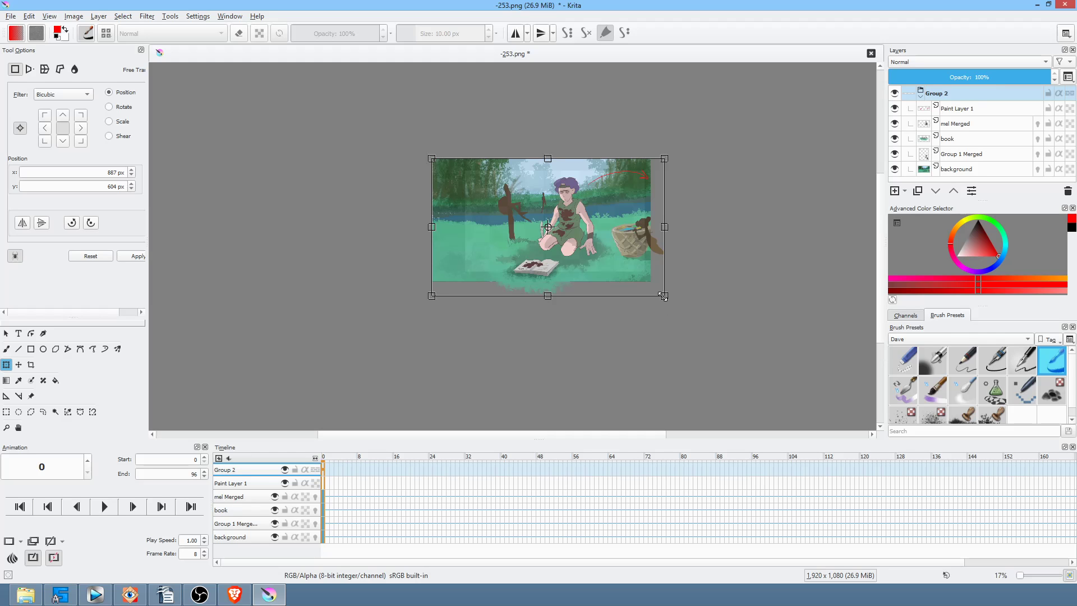
pyautogui.moveTo(663, 296); pyautogui.dragTo(620, 287)
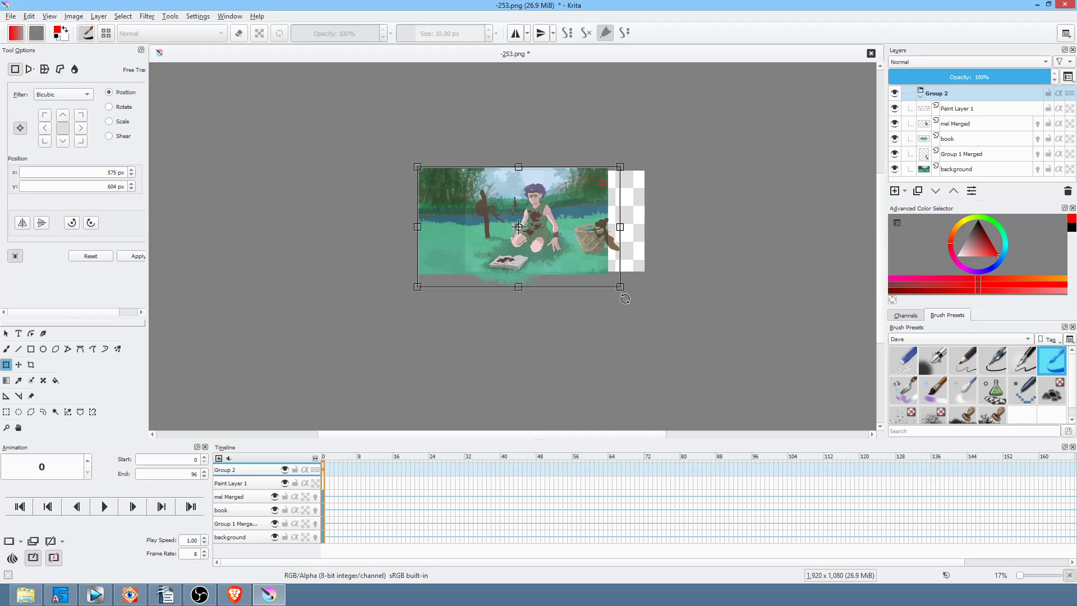
pyautogui.press('Return')
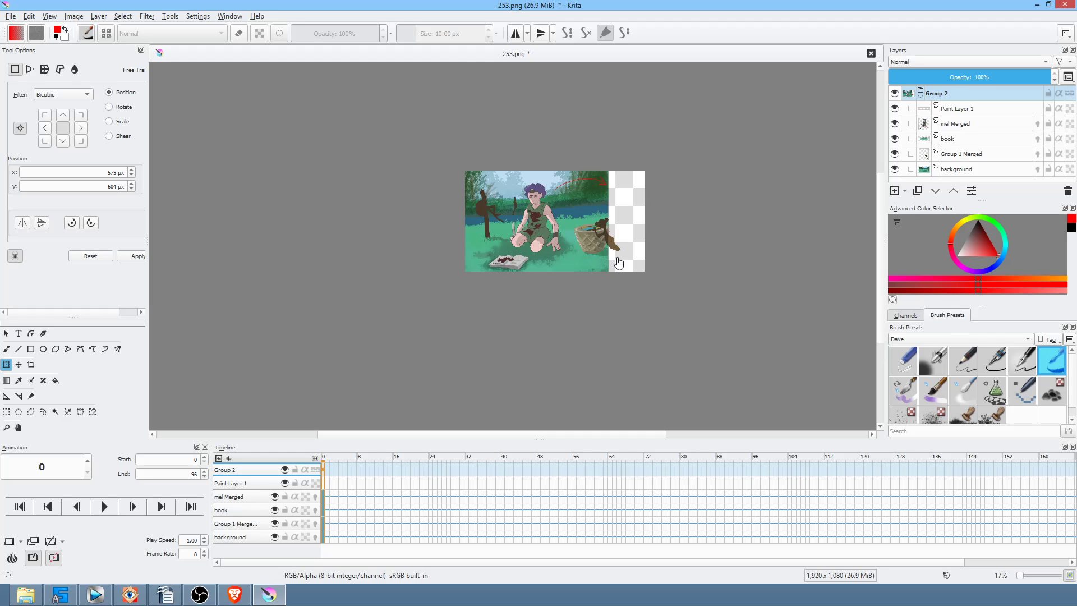
# Shrink Group 2 further until its height nearly matches the canvas, and position it at x 557 px, y 586 px
pyautogui.click(538, 180)
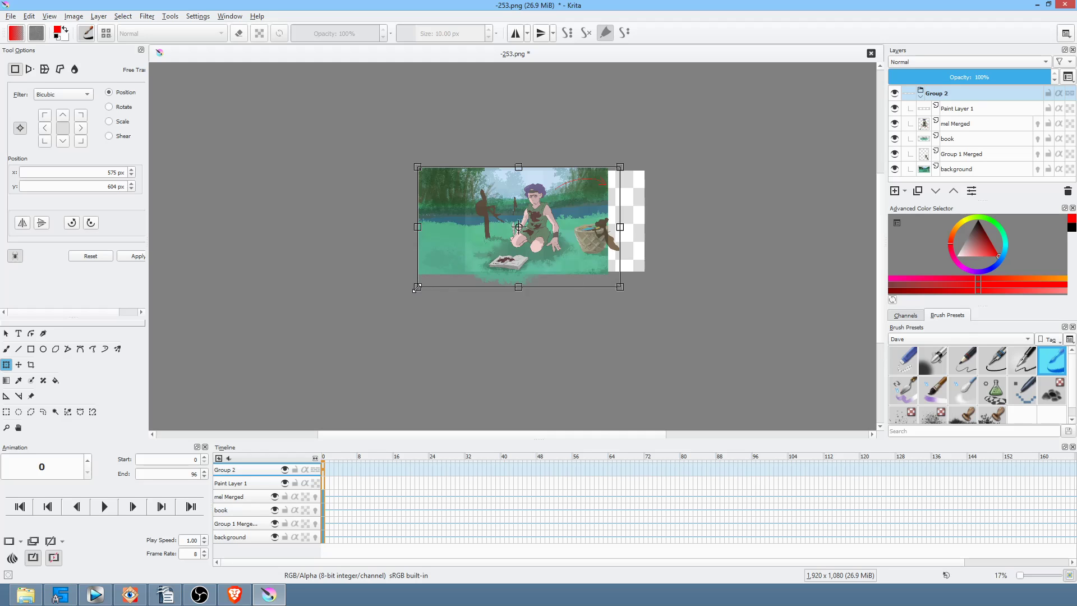
pyautogui.moveTo(417, 289); pyautogui.dragTo(434, 284)
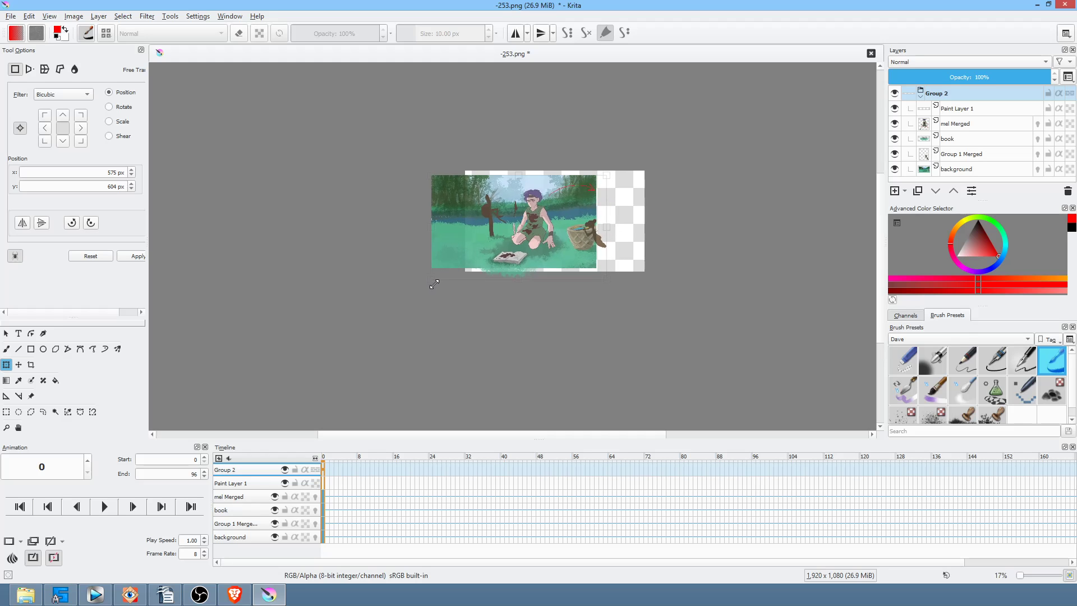
pyautogui.moveTo(532, 256); pyautogui.dragTo(530, 254)
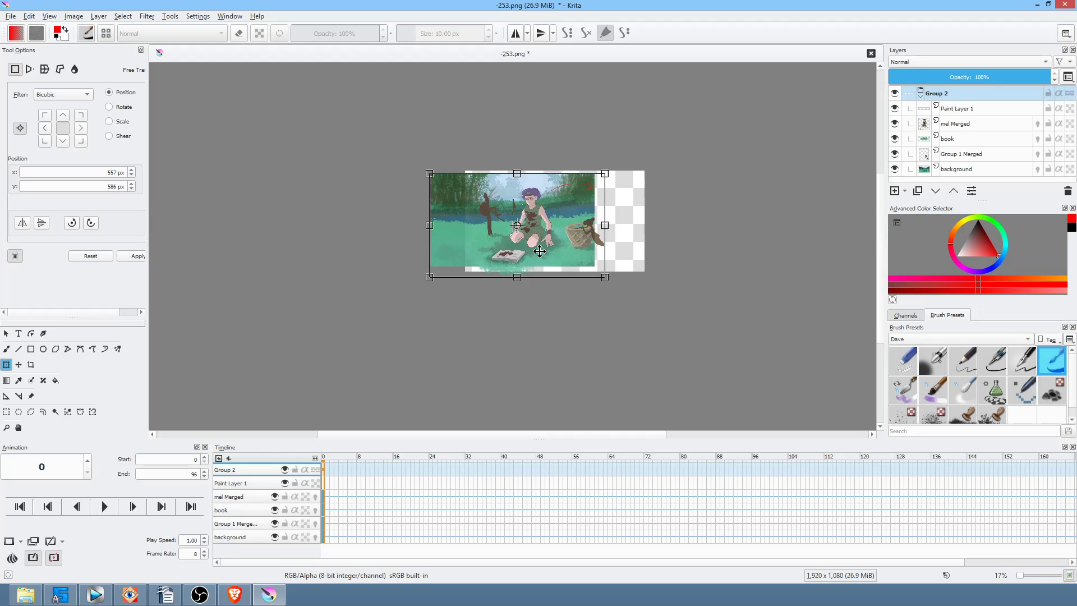
pyautogui.press('Return')
pyautogui.scroll(4, 577, 310)
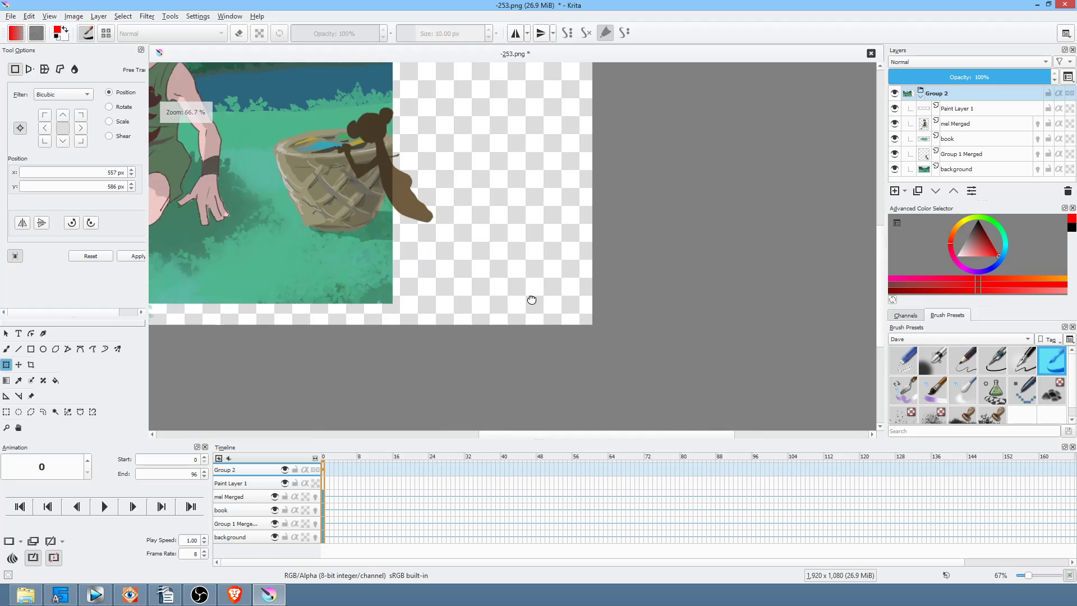
pyautogui.scroll(-3, 661, 328)
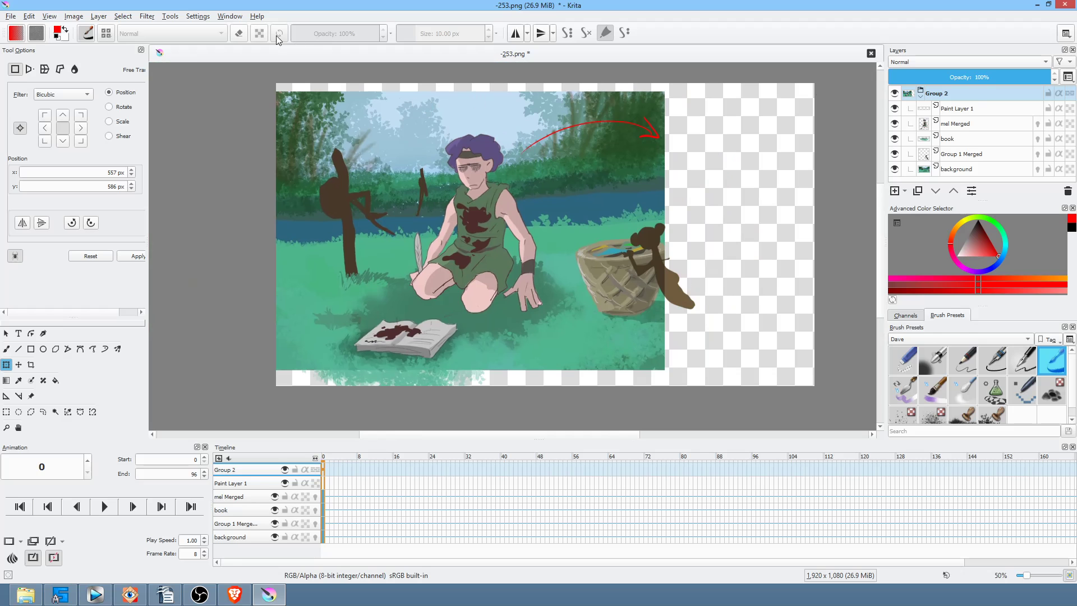
# Examine the animation cache options in the performance settings, including cached frame size limit and region of interest, and discard any changes
pyautogui.click(201, 20)
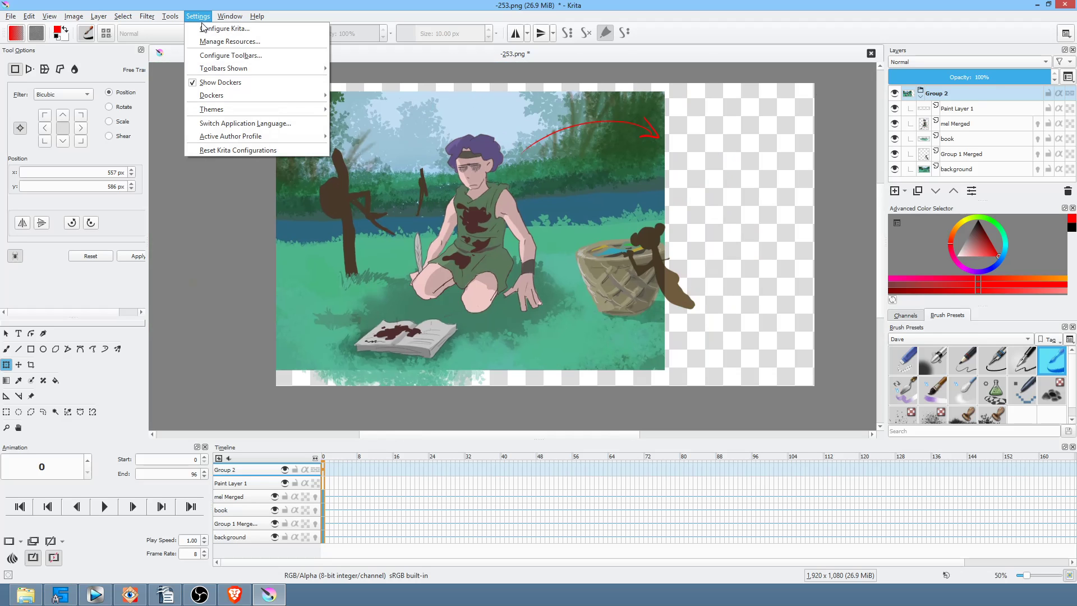
pyautogui.click(203, 29)
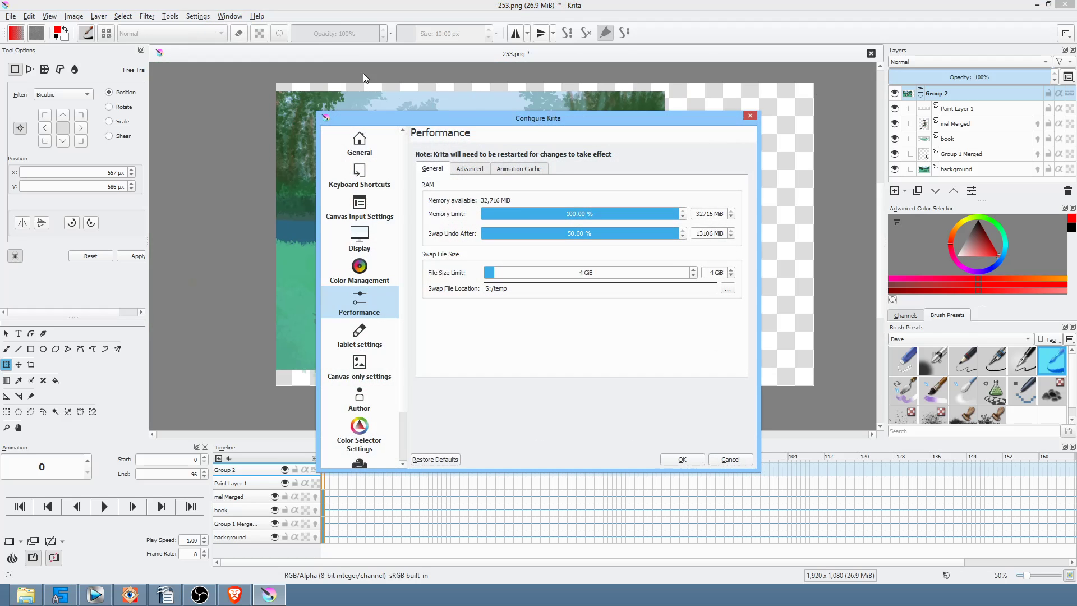
pyautogui.click(523, 171)
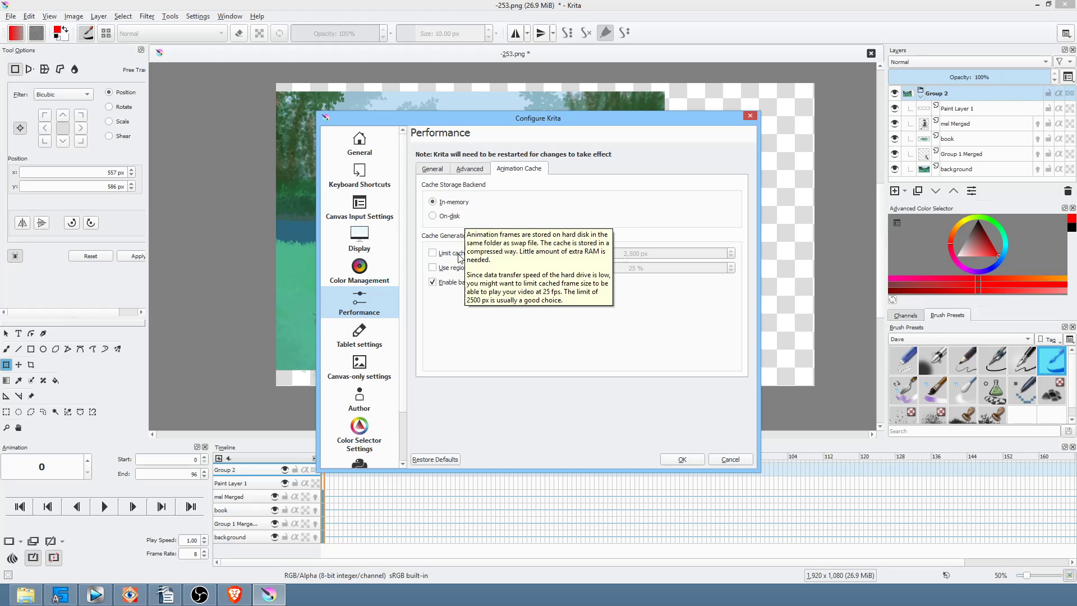
pyautogui.click(433, 253)
pyautogui.click(435, 268)
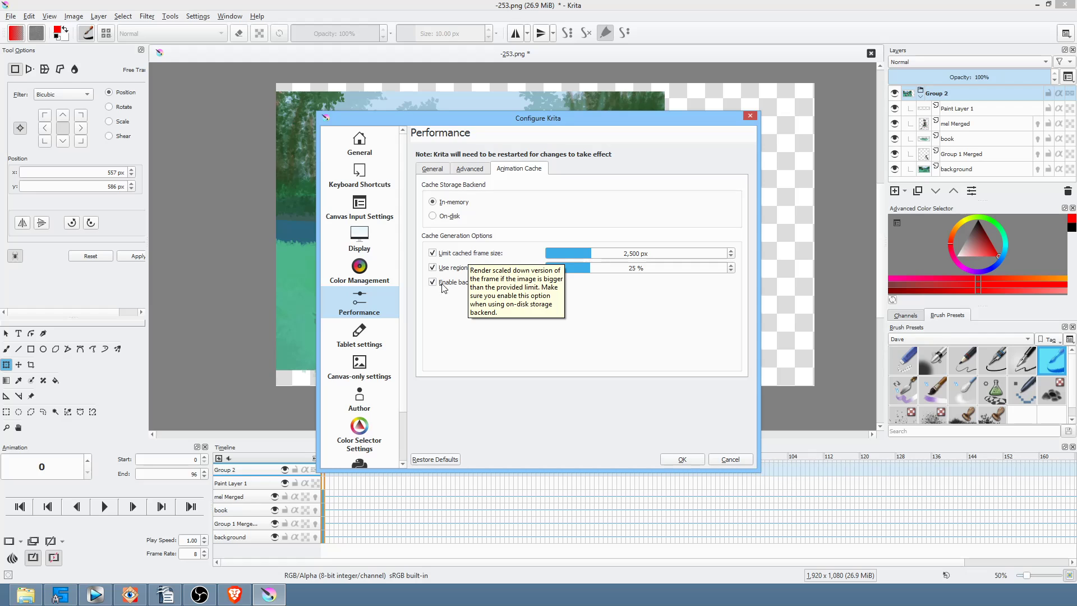
pyautogui.click(432, 268)
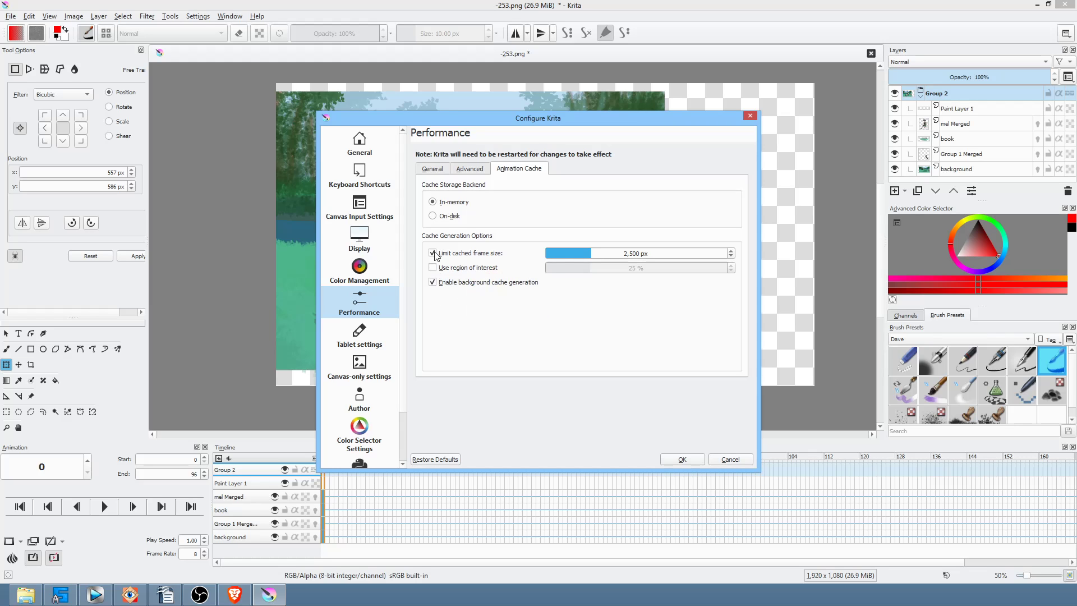
pyautogui.click(433, 253)
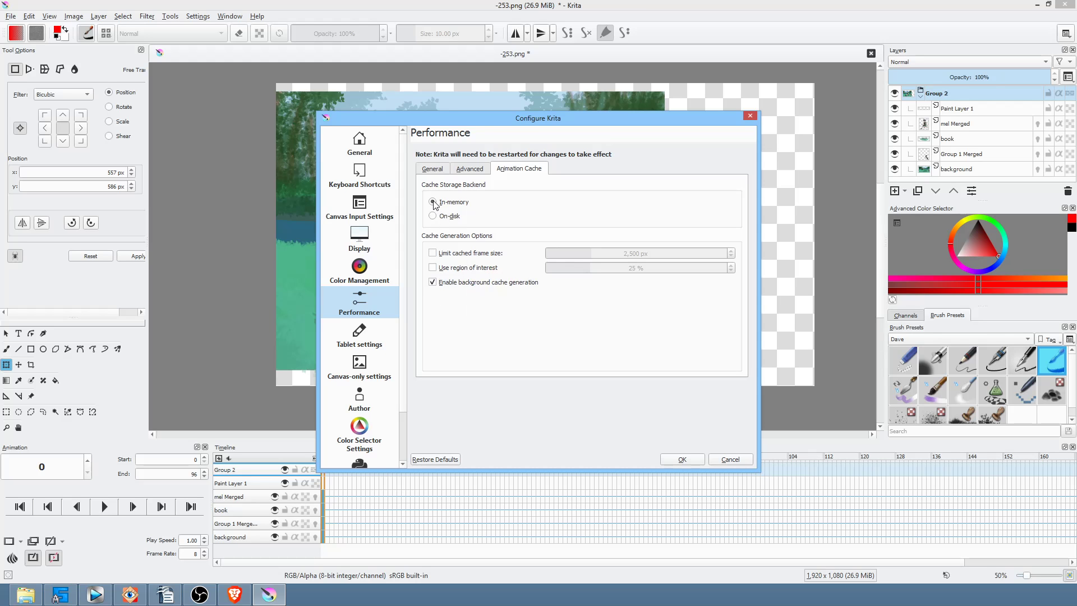
pyautogui.click(734, 461)
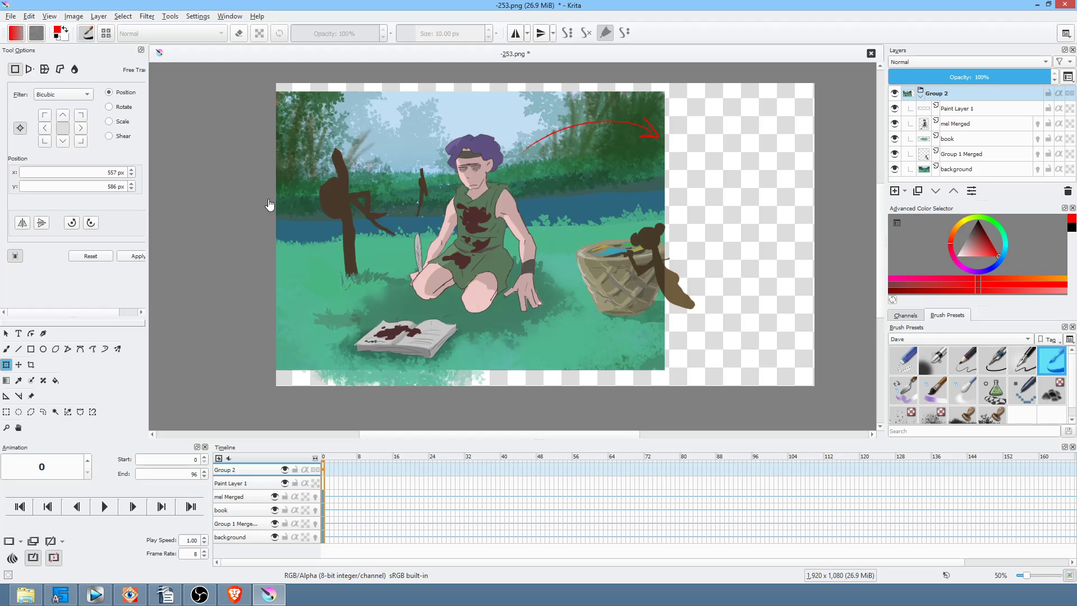
# Enlarge only the background layer until it covers the canvas height, and nudge it to x 503 px, y 535 px
pyautogui.click(981, 170)
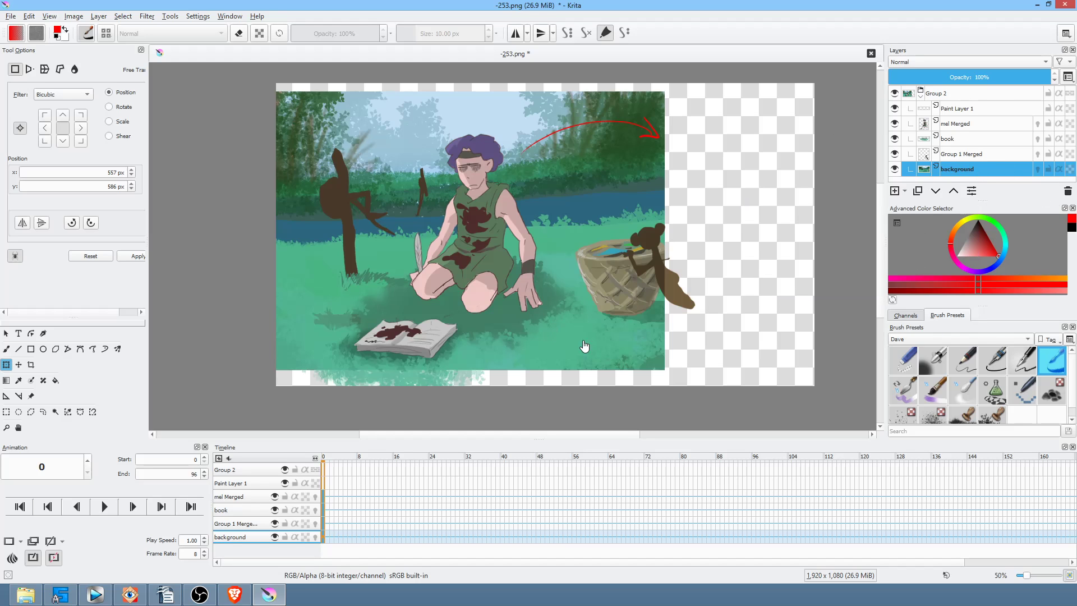
pyautogui.click(572, 328)
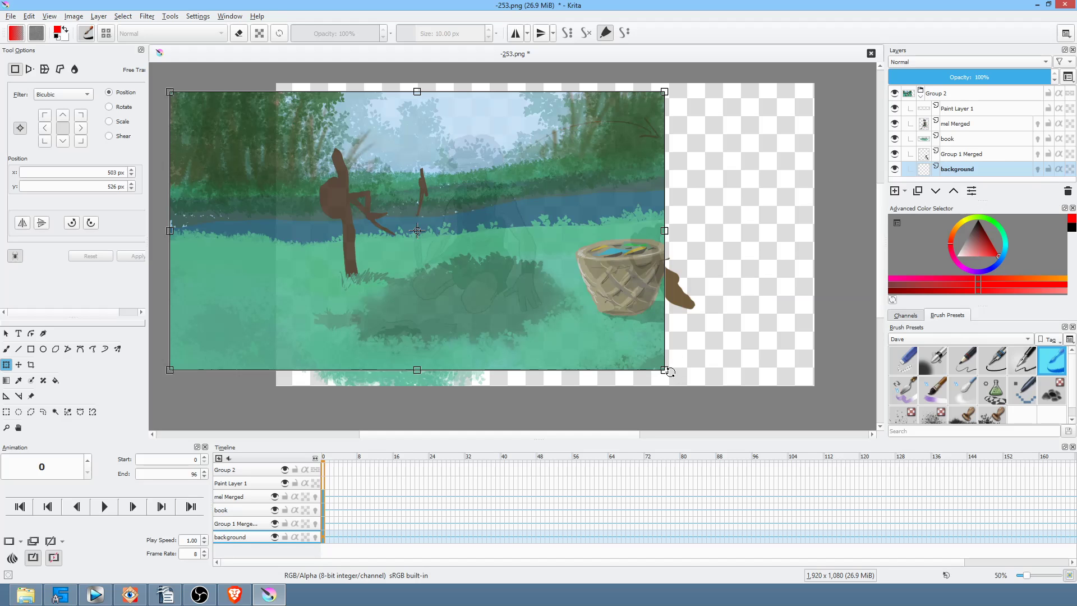
pyautogui.moveTo(662, 368); pyautogui.dragTo(694, 385)
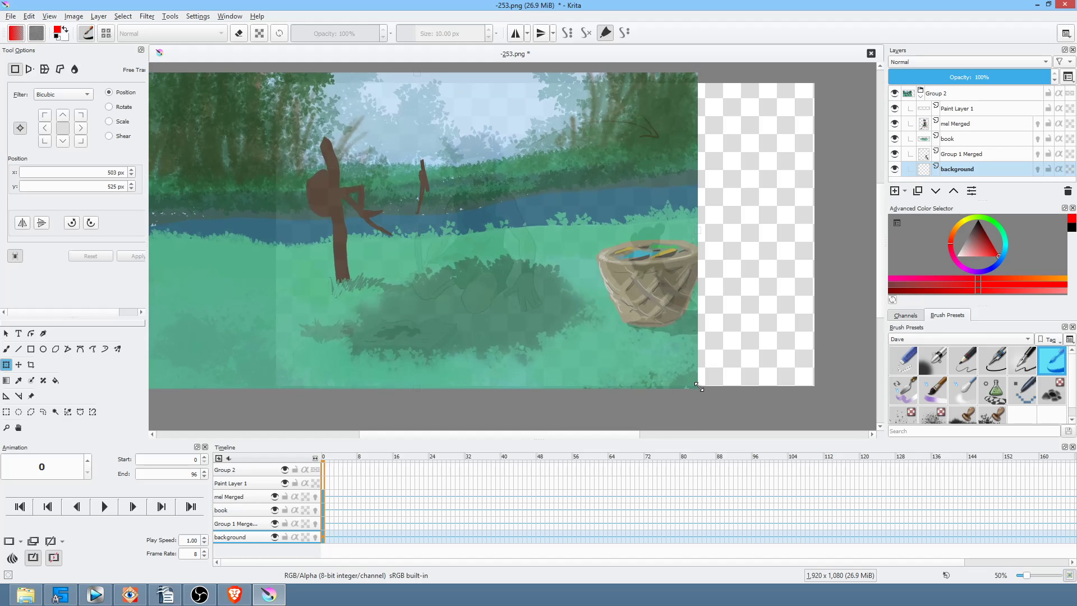
pyautogui.moveTo(638, 339); pyautogui.dragTo(638, 342)
pyautogui.press('Return')
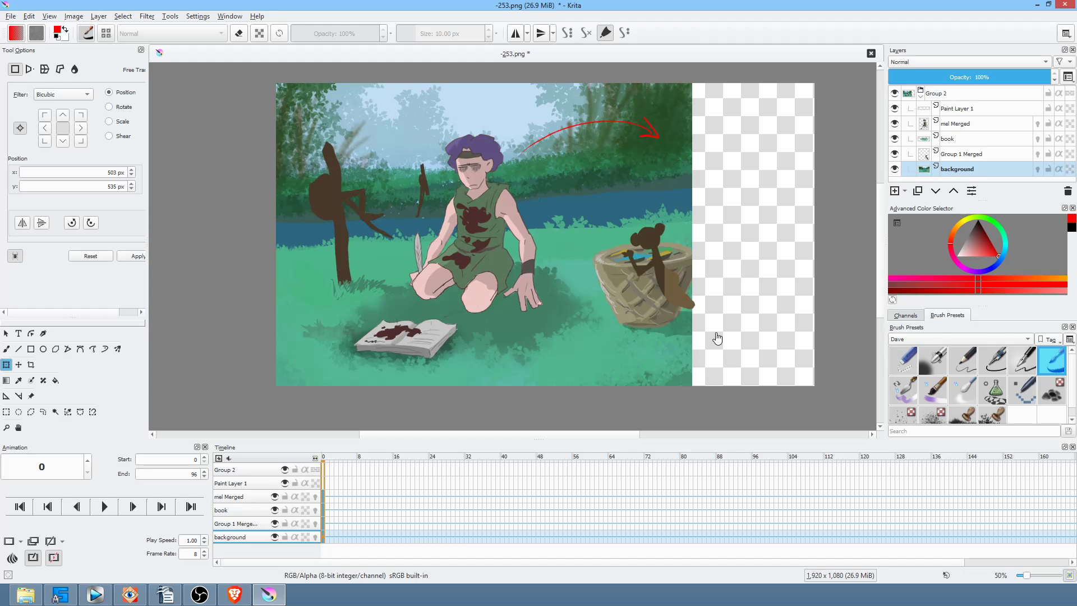
# Duplicate the background layer and move the copy horizontally to x 2433 px, y 536 px to fill the canvas's empty right part
pyautogui.click(999, 169)
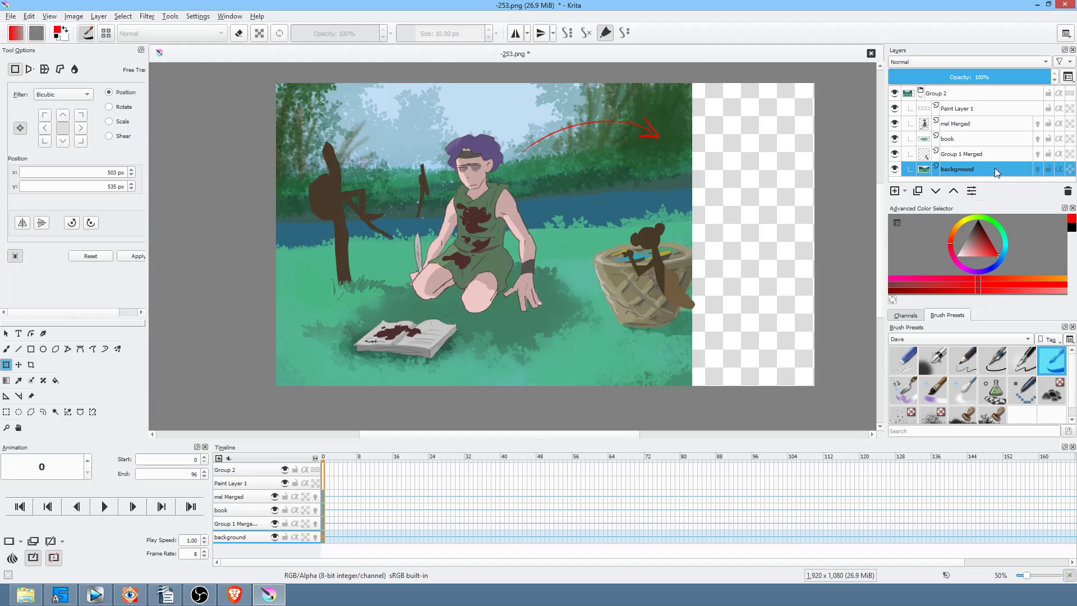
pyautogui.click(918, 191)
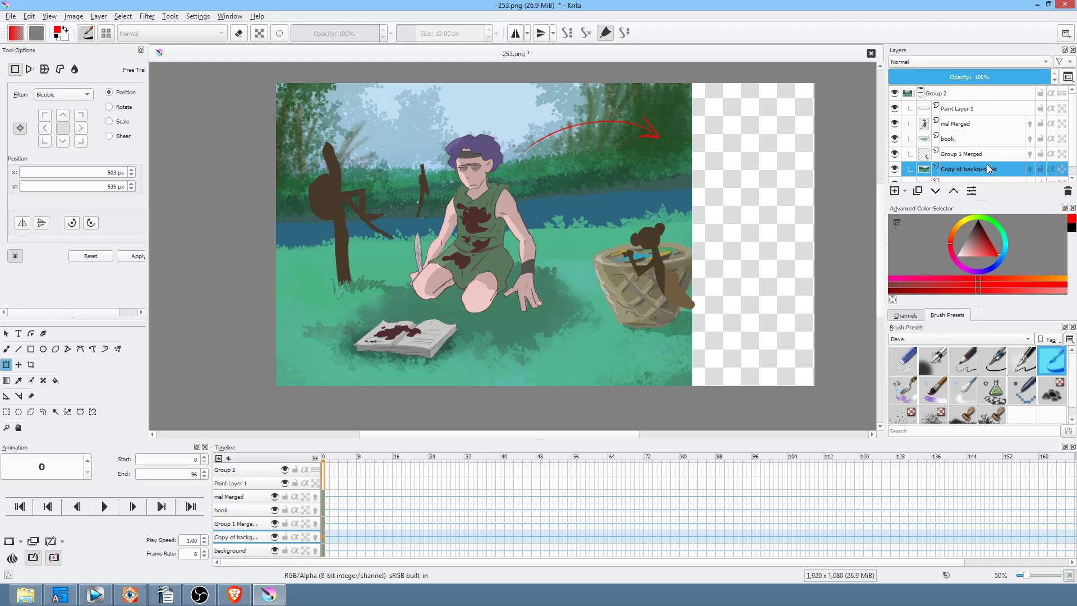
pyautogui.click(572, 201)
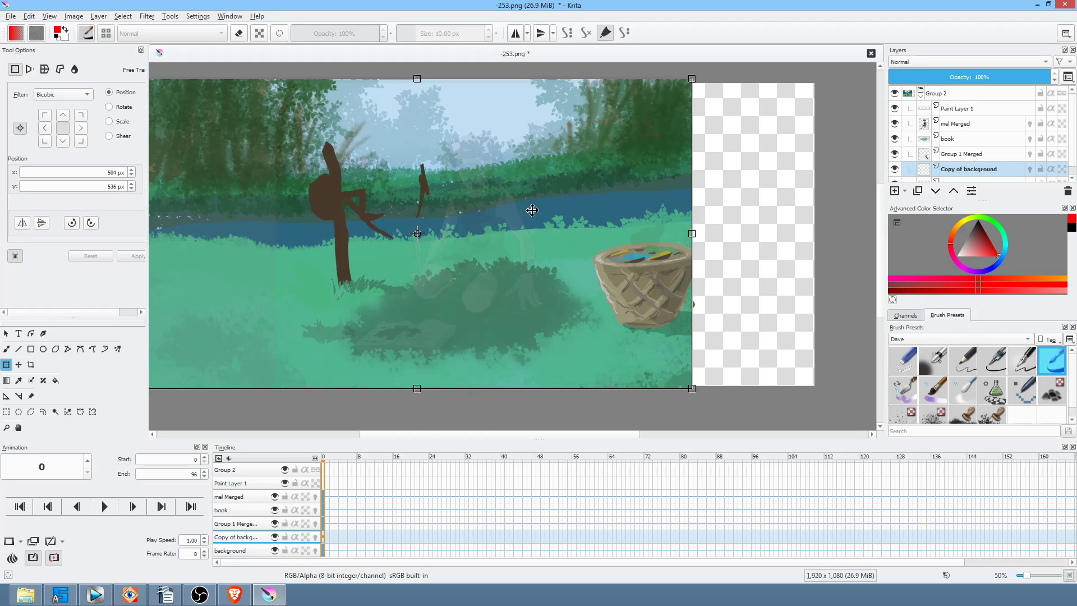
pyautogui.moveTo(426, 212); pyautogui.dragTo(968, 293)
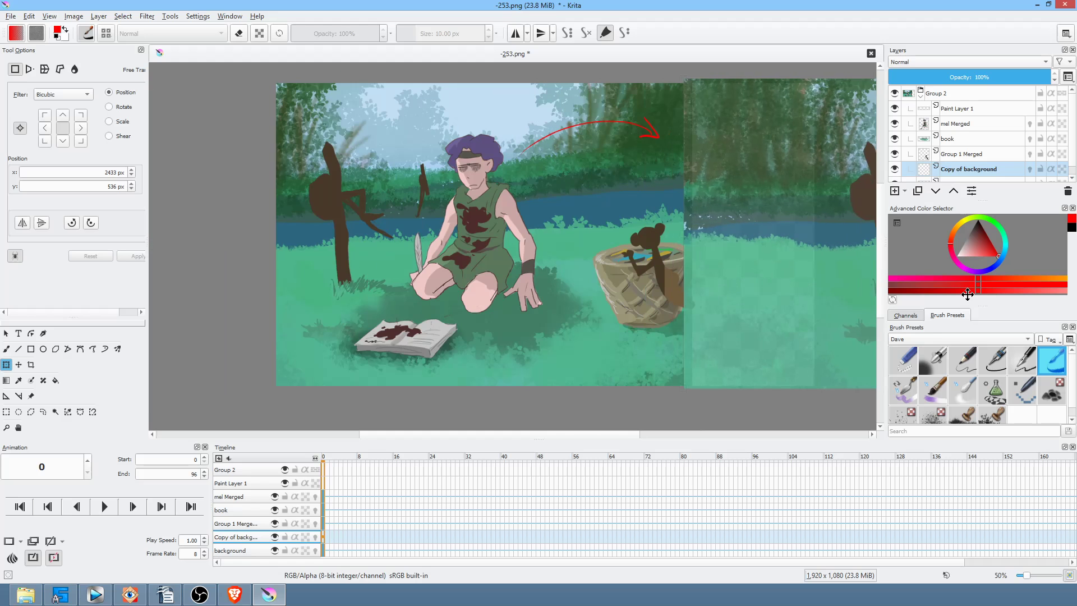
pyautogui.moveTo(783, 276); pyautogui.dragTo(667, 277)
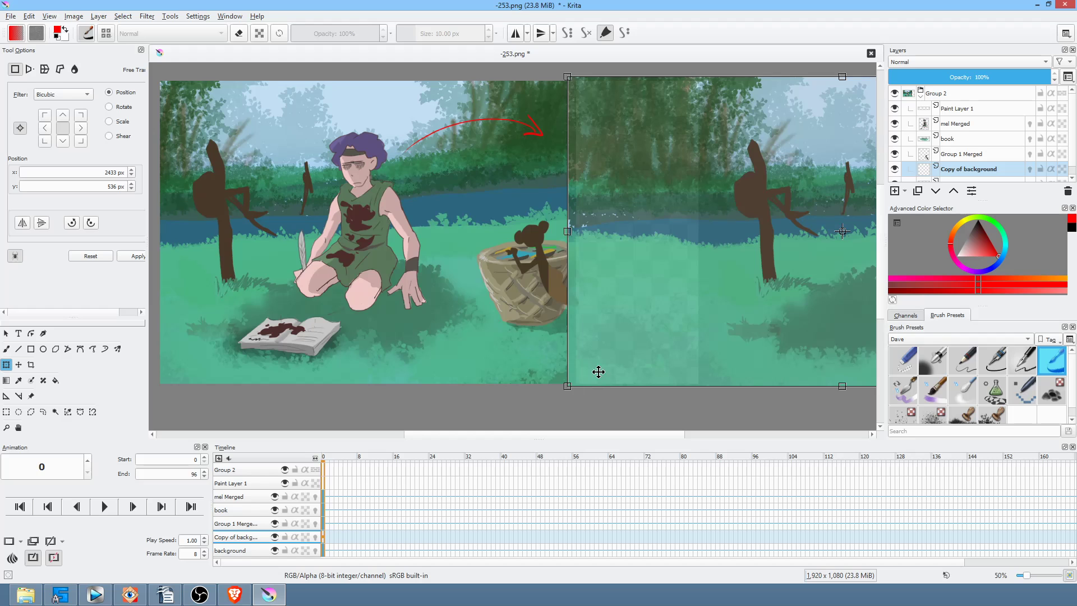
pyautogui.press('Return')
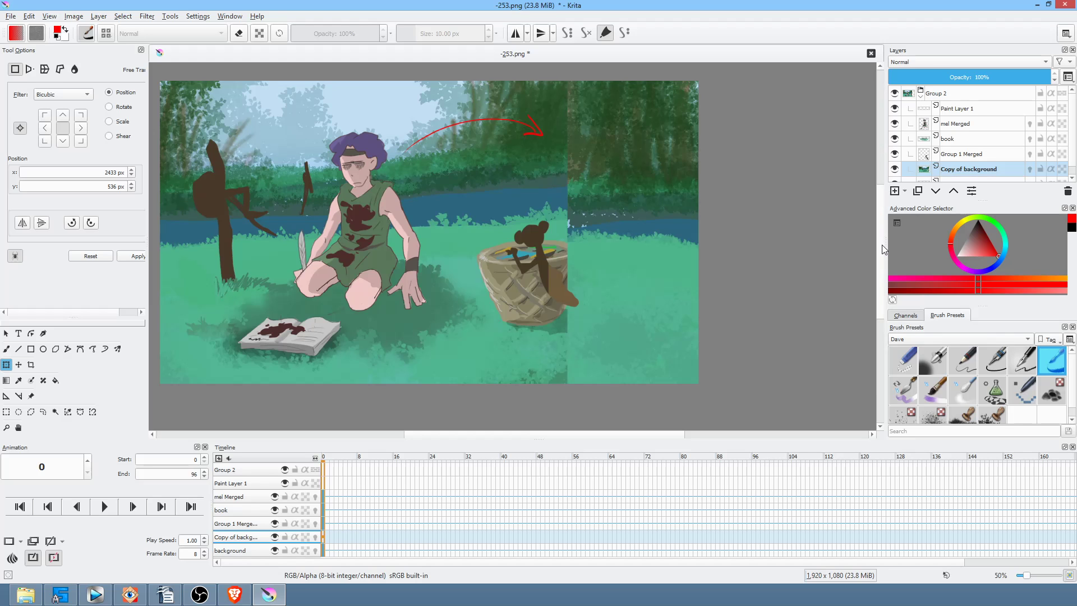
# Liquify the background copy in Build Up mode with brush sizes from 1,000 down to about 157, reshaping its riverbank toward the original background
pyautogui.click(643, 248)
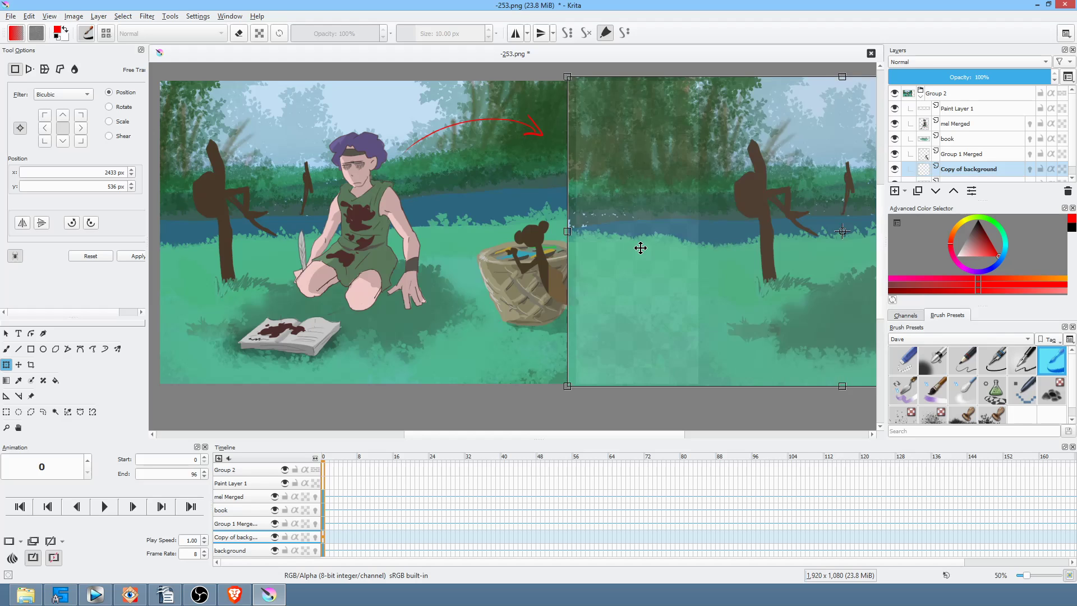
pyautogui.rightClick(642, 247)
pyautogui.click(687, 318)
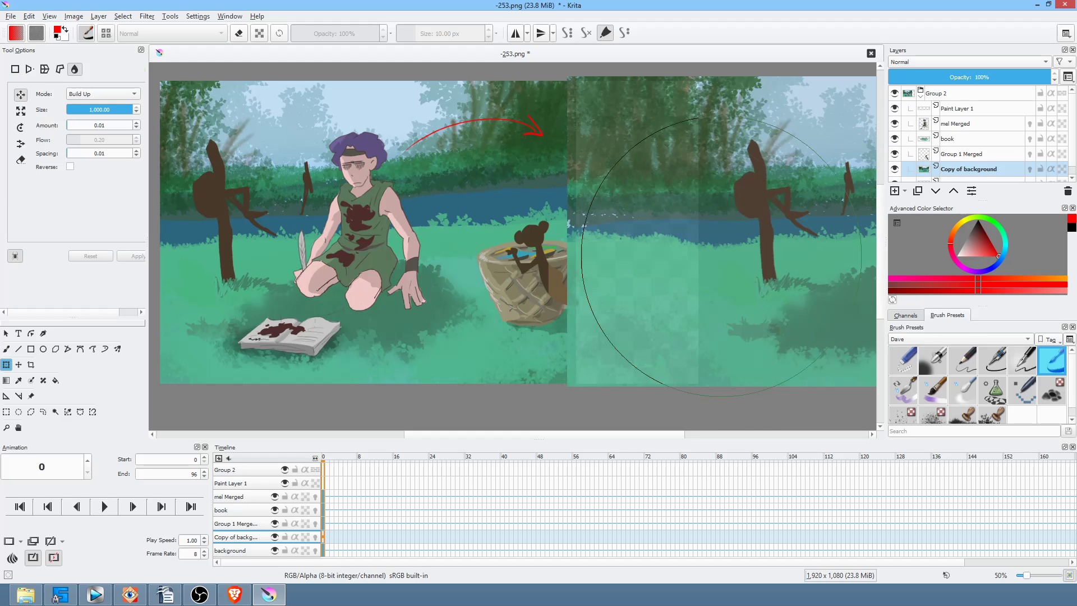
pyautogui.moveTo(621, 343)
pyautogui.mouseDown()
pyautogui.moveTo(641, 315)
pyautogui.moveTo(626, 298)
pyautogui.moveTo(653, 399)
pyautogui.moveTo(629, 440)
pyautogui.mouseUp()
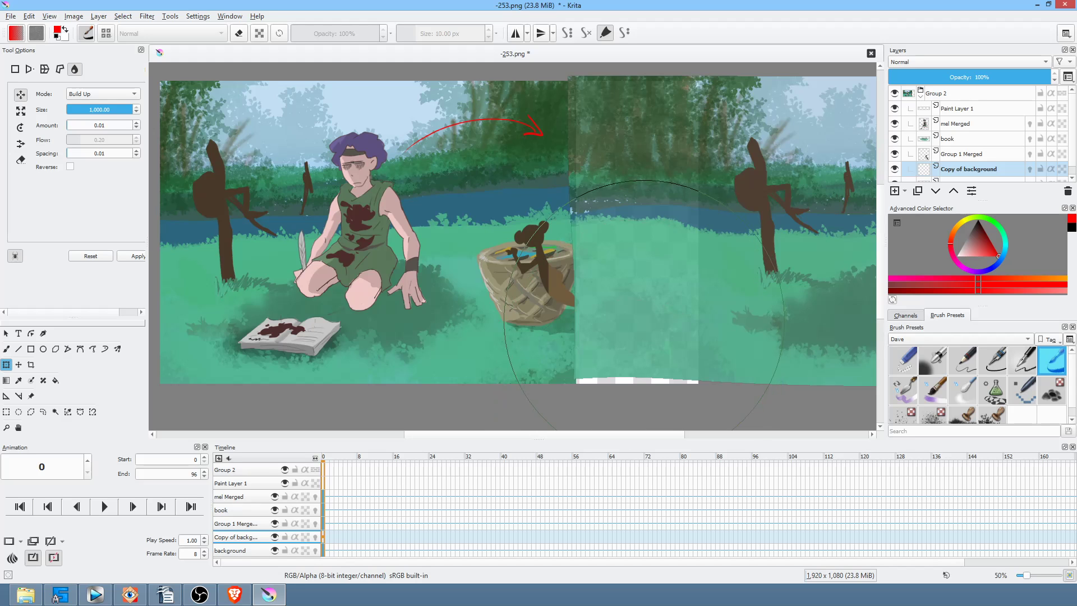
pyautogui.keyDown('shift'); pyautogui.moveTo(656, 335); pyautogui.dragTo(501, 335); pyautogui.keyUp('shift')
pyautogui.moveTo(625, 365); pyautogui.dragTo(632, 375)
pyautogui.moveTo(672, 248); pyautogui.dragTo(680, 333)
pyautogui.moveTo(621, 269)
pyautogui.keyDown('shift'); pyautogui.mouseDown()
pyautogui.moveTo(590, 270)
pyautogui.moveTo(600, 266)
pyautogui.moveTo(615, 303)
pyautogui.moveTo(701, 277)
pyautogui.moveTo(690, 292)
pyautogui.moveTo(640, 289)
pyautogui.moveTo(742, 297)
pyautogui.moveTo(680, 318)
pyautogui.moveTo(654, 313)
pyautogui.moveTo(671, 261)
pyautogui.moveTo(622, 271)
pyautogui.moveTo(653, 284)
pyautogui.moveTo(649, 273)
pyautogui.moveTo(592, 276)
pyautogui.moveTo(617, 291)
pyautogui.moveTo(600, 291)
pyautogui.moveTo(681, 295)
pyautogui.moveTo(788, 280)
pyautogui.mouseUp(); pyautogui.keyUp('shift')
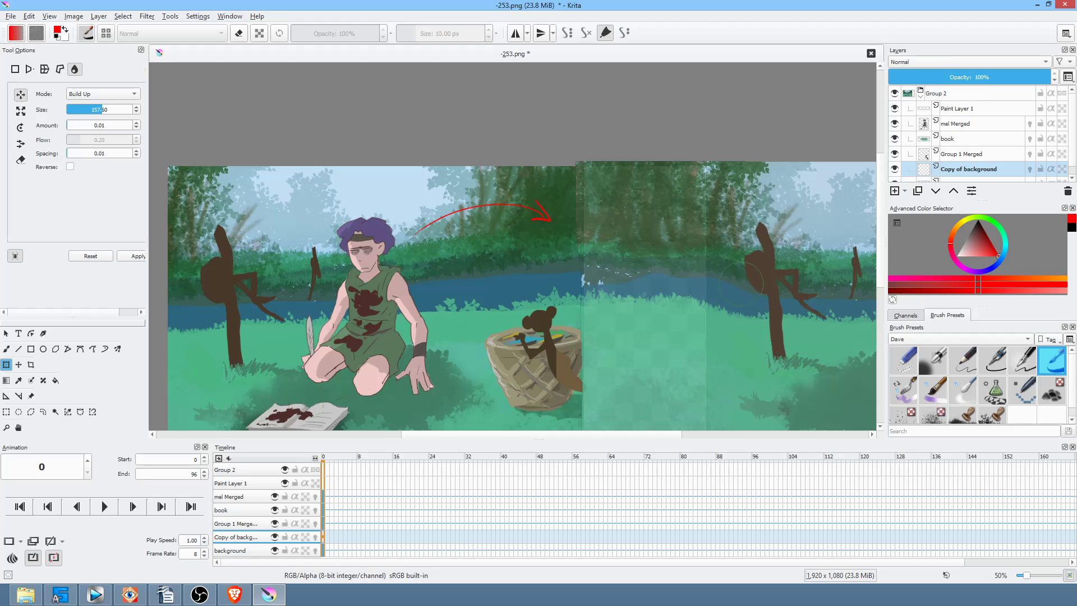
pyautogui.press('Return')
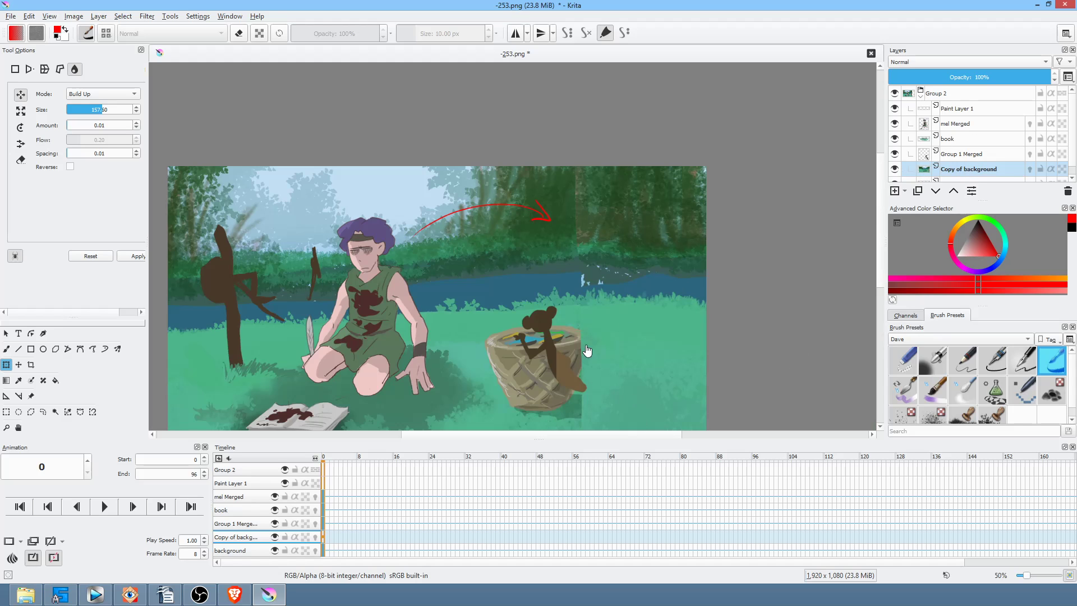
# Toggle the visibility of Group 1 Merged to check its artwork, leave it visible, and select that layer
pyautogui.click(894, 155)
pyautogui.click(894, 156)
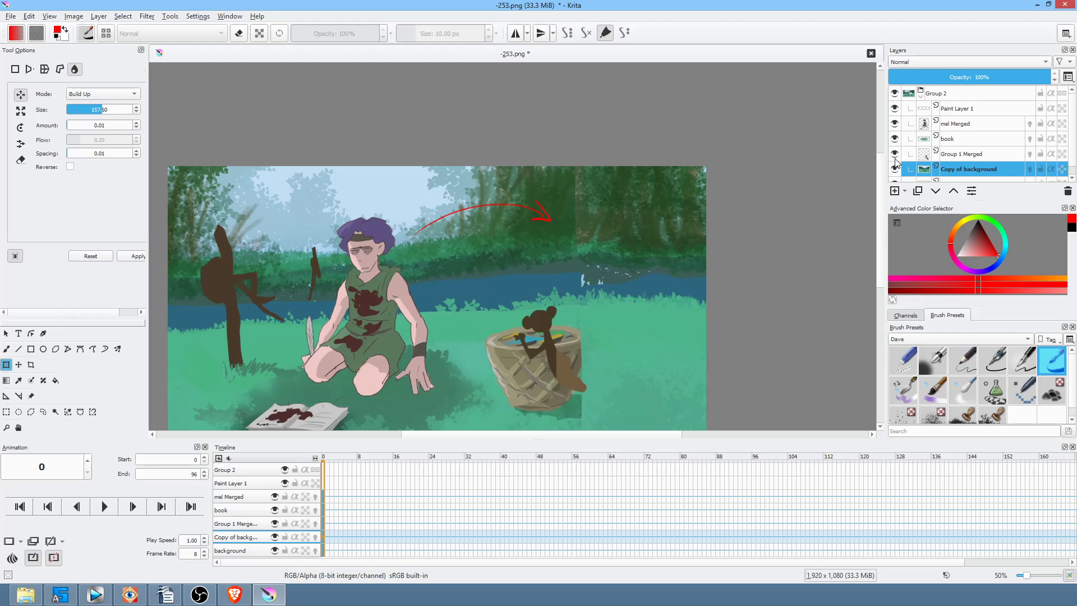
pyautogui.click(895, 156)
pyautogui.click(894, 156)
pyautogui.click(954, 155)
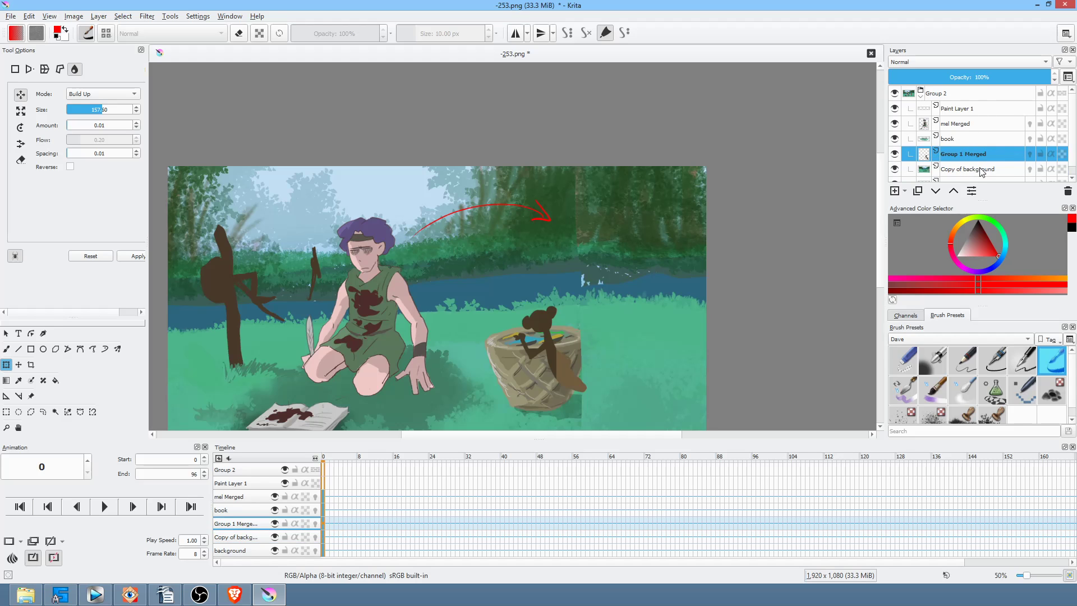
pyautogui.moveTo(1073, 145); pyautogui.dragTo(1072, 158)
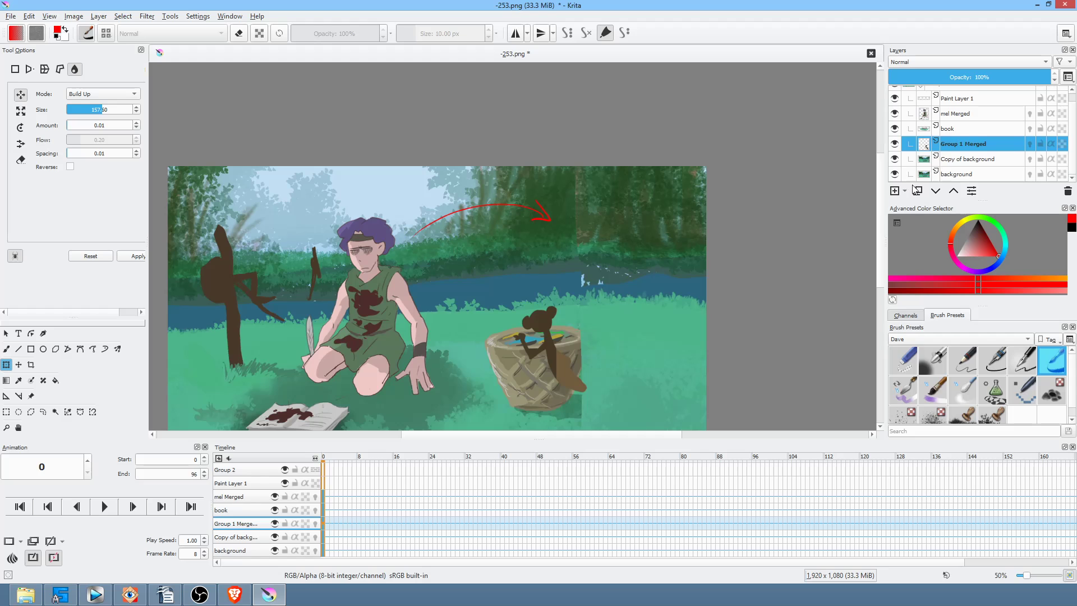
# Hide the Group 1 Merged layer and merge the background copy down into the original background layer
pyautogui.click(894, 145)
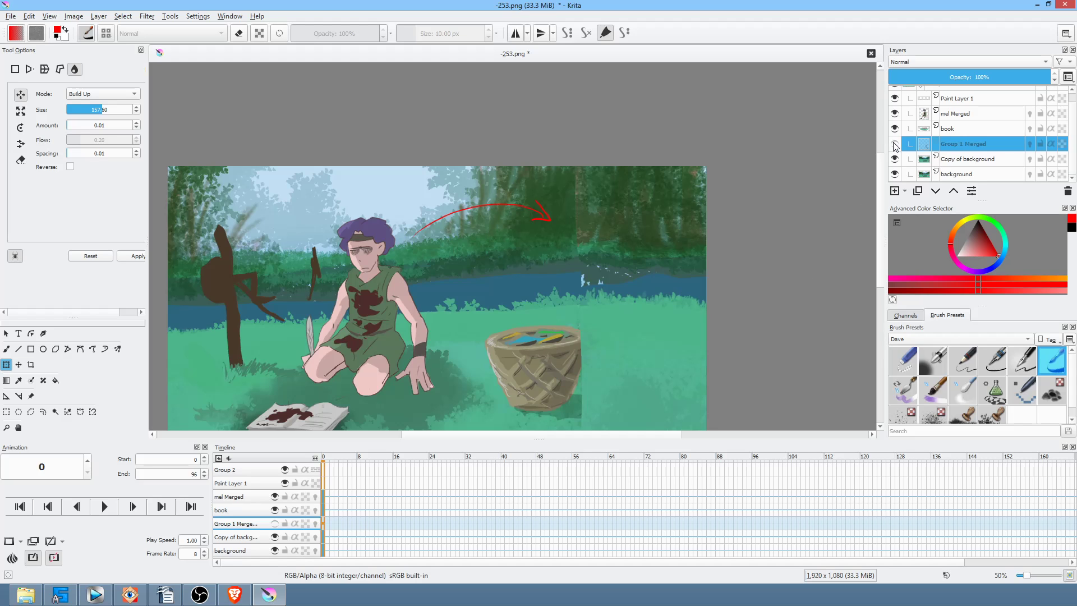
pyautogui.click(991, 159)
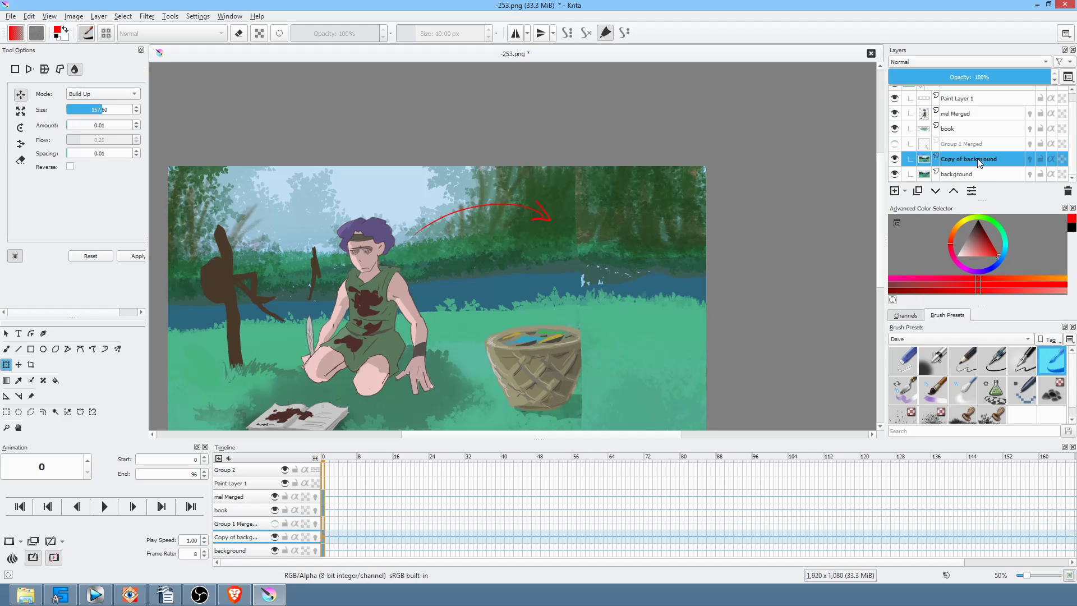
pyautogui.hotkey('shift', 'Delete')
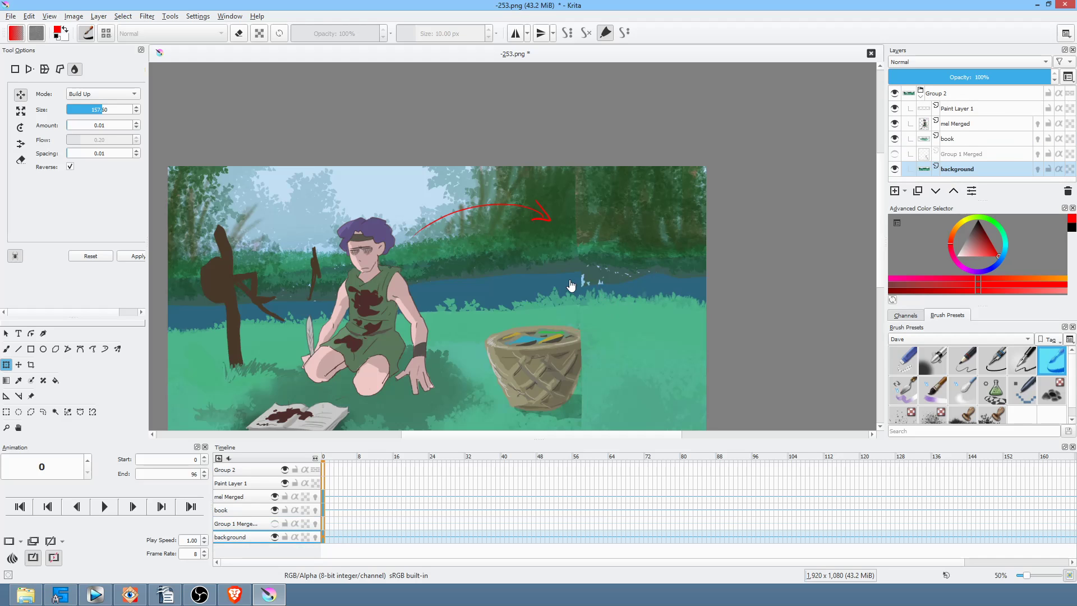
# Fill the pale gap in the river above the basket with a freehand path shape in the sampled water blue
pyautogui.press('b')
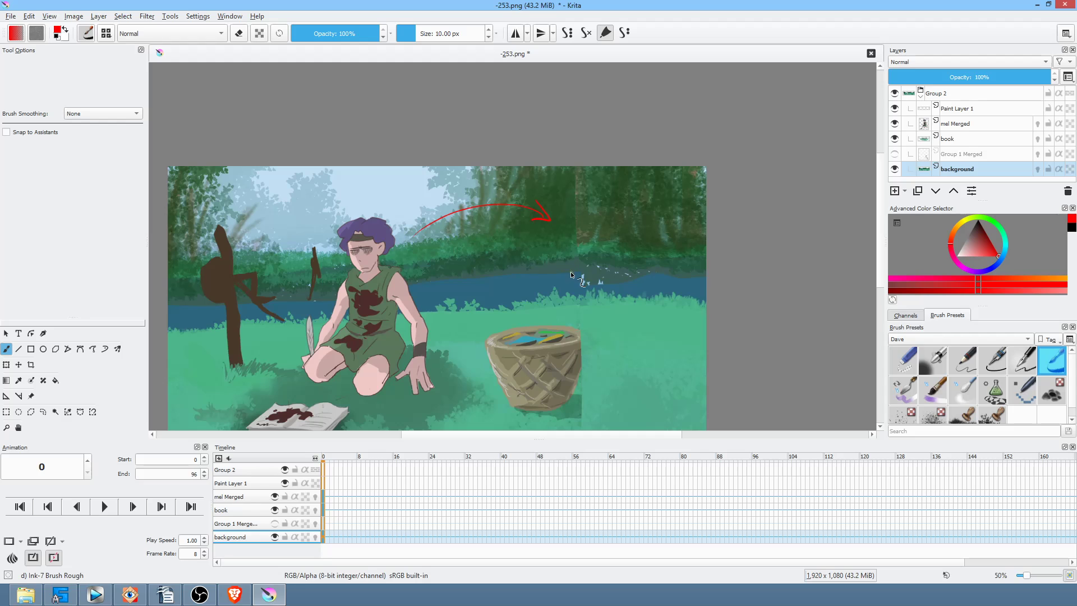
pyautogui.press('p')
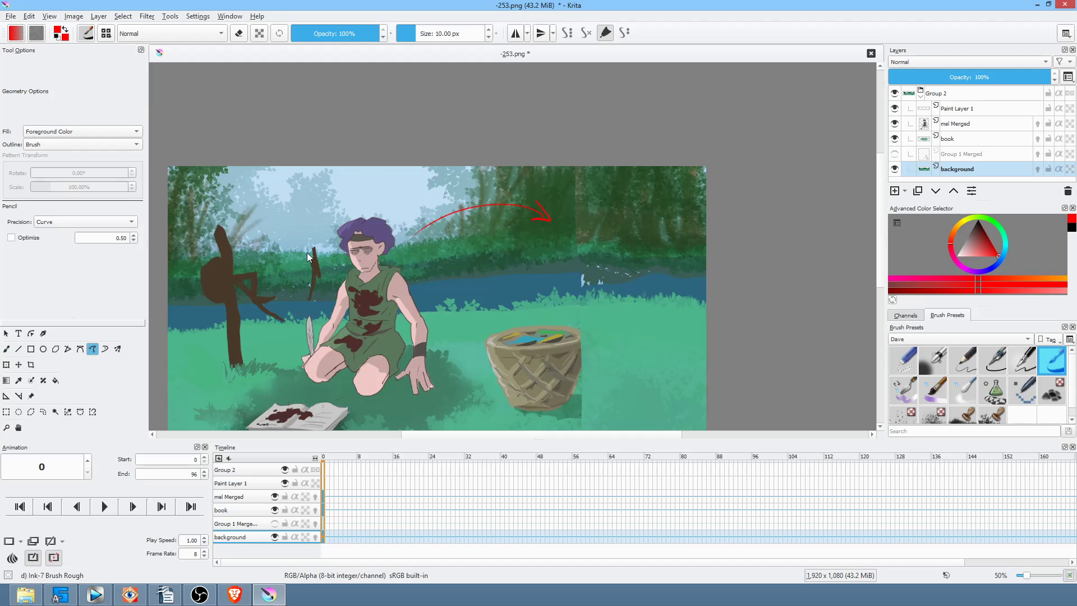
pyautogui.keyDown('ctrl'); pyautogui.click(653, 274); pyautogui.keyUp('ctrl')
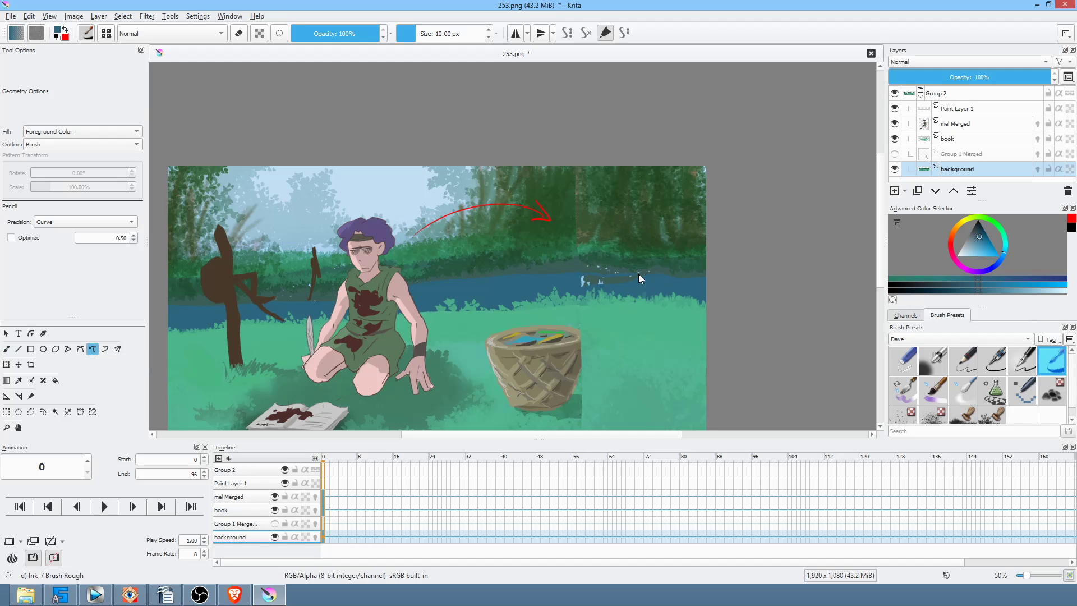
pyautogui.moveTo(570, 289); pyautogui.dragTo(588, 281)
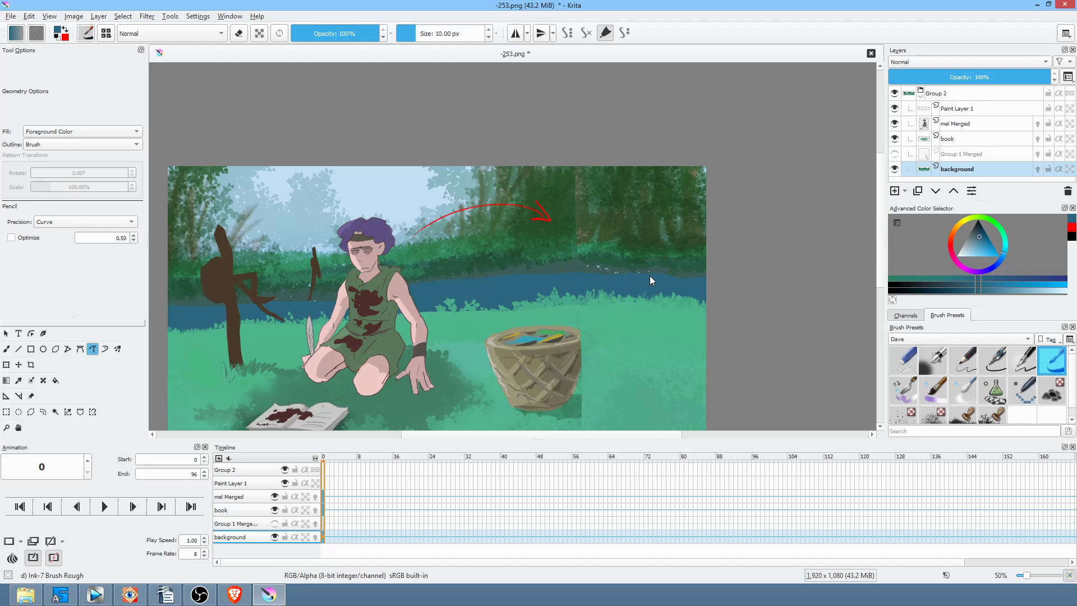
# Cover the grass seam below the basket with sampled greens, filling a dark rounded shadow patch along the canvas's bottom edge
pyautogui.scroll(3, 650, 275)
pyautogui.keyDown('ctrl'); pyautogui.click(635, 311); pyautogui.keyUp('ctrl')
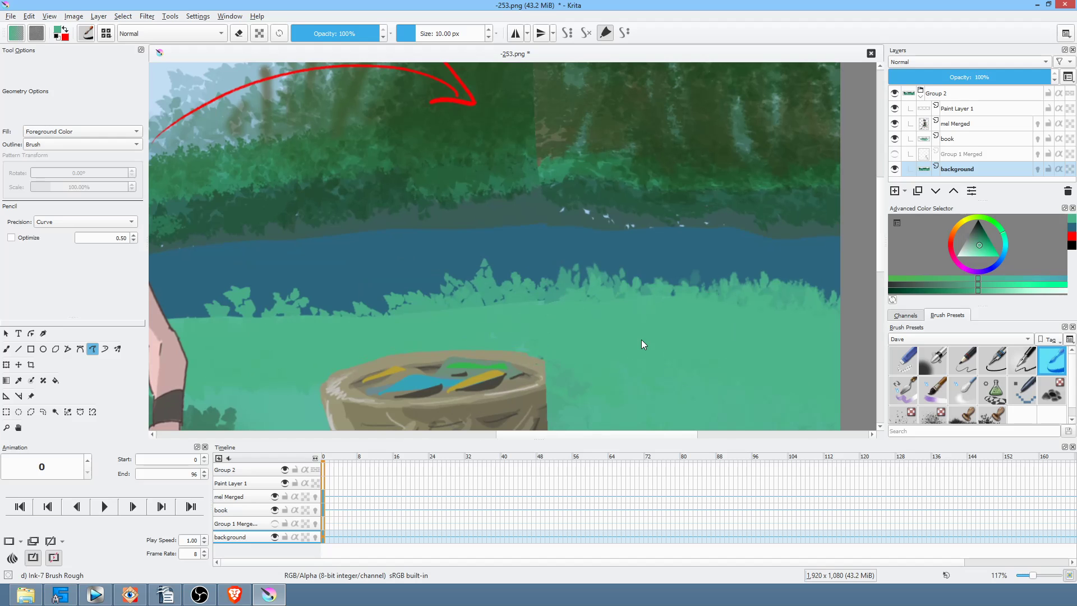
pyautogui.scroll(-5, 641, 339)
pyautogui.keyDown('ctrl'); pyautogui.click(664, 243); pyautogui.keyUp('ctrl')
pyautogui.scroll(-2, 689, 341)
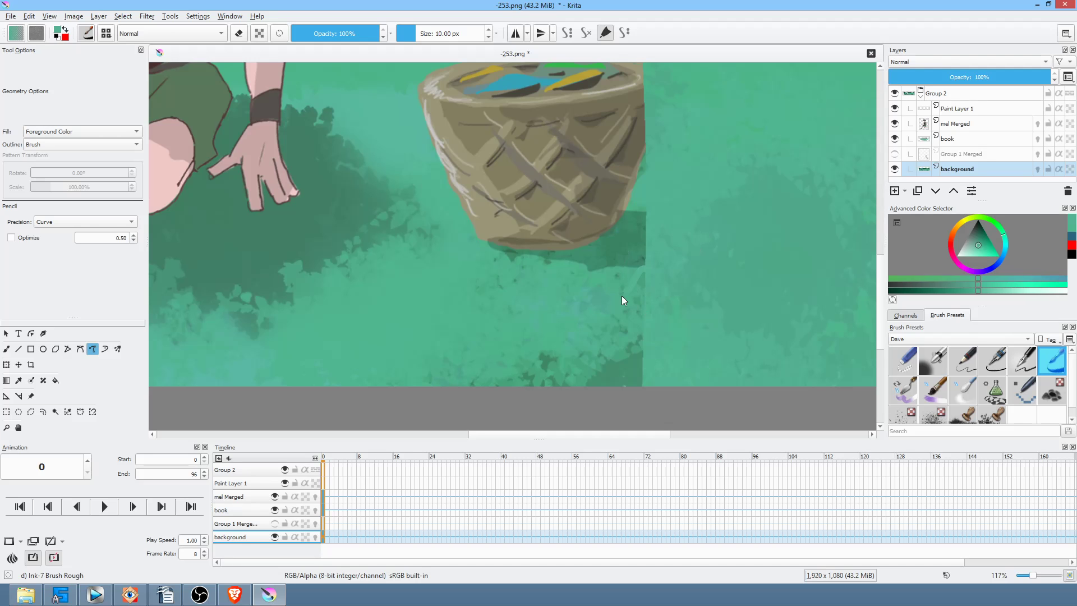
pyautogui.keyDown('ctrl'); pyautogui.click(618, 371); pyautogui.keyUp('ctrl')
pyautogui.moveTo(642, 351)
pyautogui.mouseDown()
pyautogui.moveTo(773, 355)
pyautogui.moveTo(814, 393)
pyautogui.mouseUp()
pyautogui.moveTo(697, 348)
pyautogui.mouseDown()
pyautogui.moveTo(644, 363)
pyautogui.moveTo(626, 352)
pyautogui.mouseUp()
# Extend the basket's cast shadow rightward across the grass as a filled shape, and add streaks inside it in a sampled green
pyautogui.keyDown('ctrl'); pyautogui.click(657, 379); pyautogui.keyUp('ctrl')
pyautogui.moveTo(580, 221)
pyautogui.mouseDown()
pyautogui.moveTo(752, 253)
pyautogui.moveTo(667, 270)
pyautogui.moveTo(577, 268)
pyautogui.mouseUp()
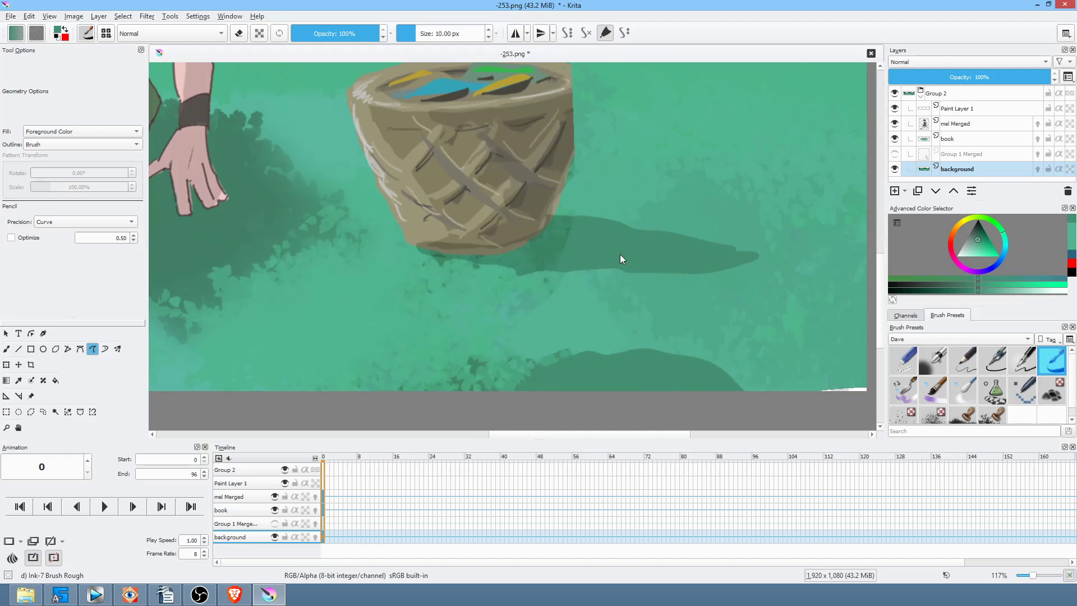
pyautogui.keyDown('ctrl'); pyautogui.click(555, 243); pyautogui.keyUp('ctrl')
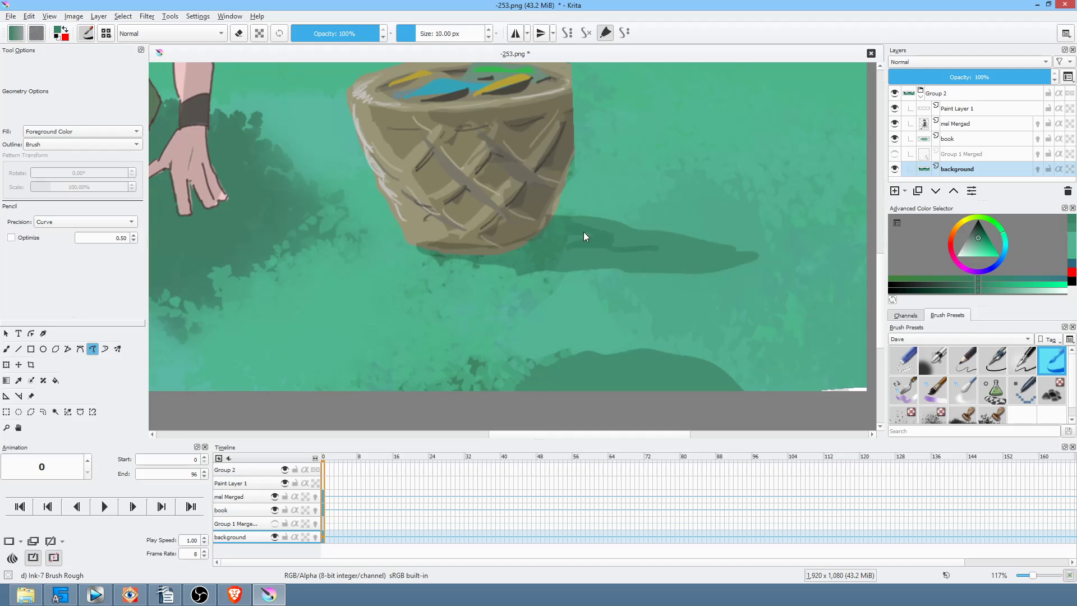
pyautogui.moveTo(604, 257); pyautogui.dragTo(571, 256)
# Switch to the Stamp Leaves preset, try it on the basket's shadow, undo the stroke, and set the brush size to 173.46 px
pyautogui.scroll(-1, 1073, 396)
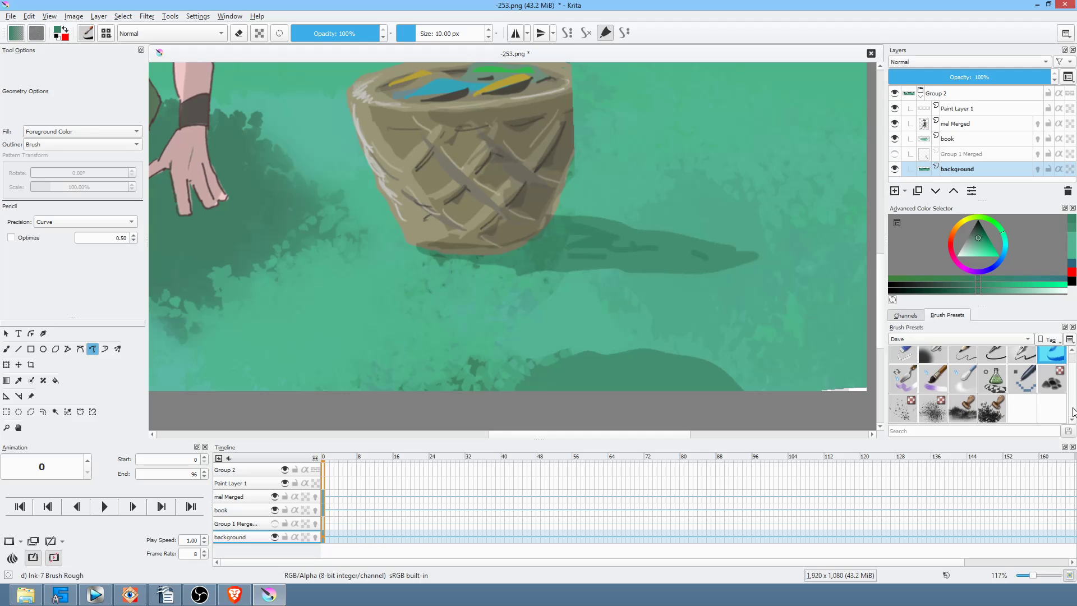
pyautogui.click(997, 411)
pyautogui.moveTo(575, 240)
pyautogui.mouseDown()
pyautogui.moveTo(680, 251)
pyautogui.moveTo(642, 306)
pyautogui.mouseUp()
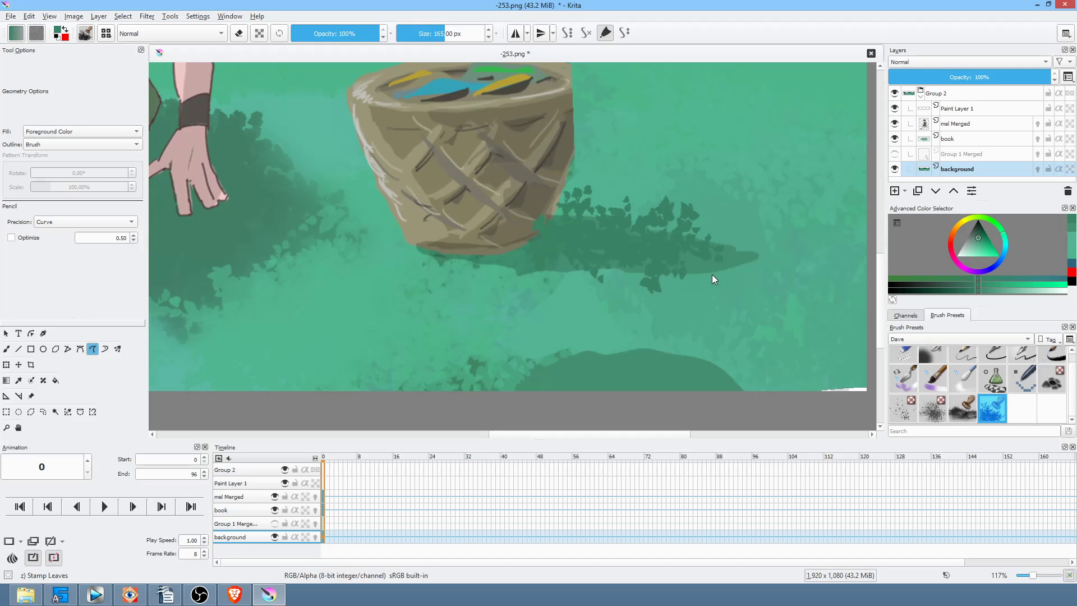
pyautogui.hotkey('ctrl', 'z')
pyautogui.moveTo(428, 34); pyautogui.dragTo(420, 36)
pyautogui.scroll(-5, 498, 315)
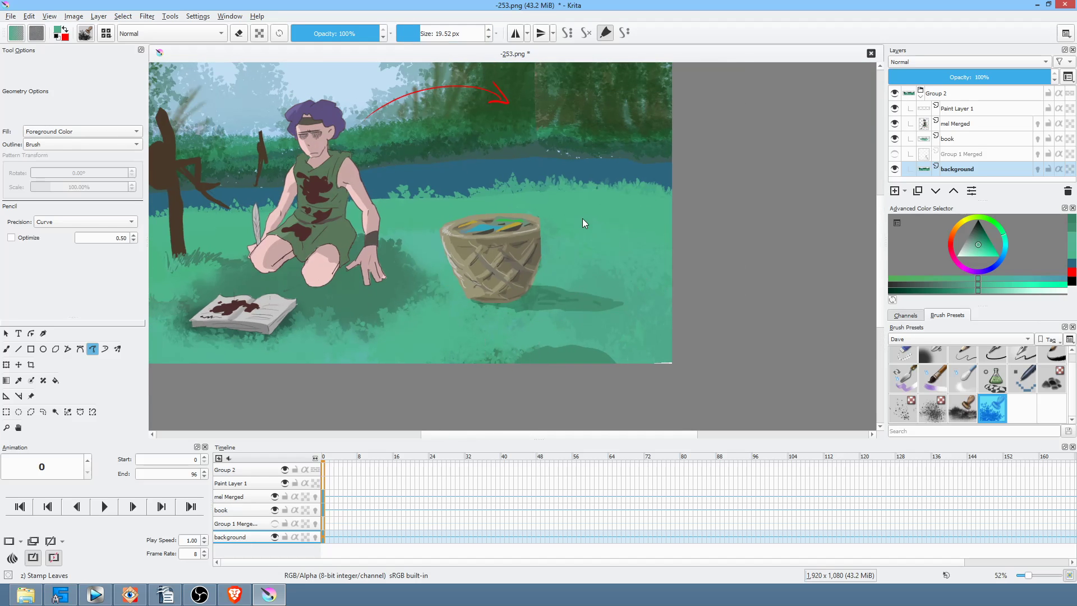
pyautogui.moveTo(616, 236)
pyautogui.mouseDown()
pyautogui.moveTo(770, 173)
pyautogui.moveTo(934, 128)
pyautogui.moveTo(919, 134)
pyautogui.mouseUp()
pyautogui.click(445, 30)
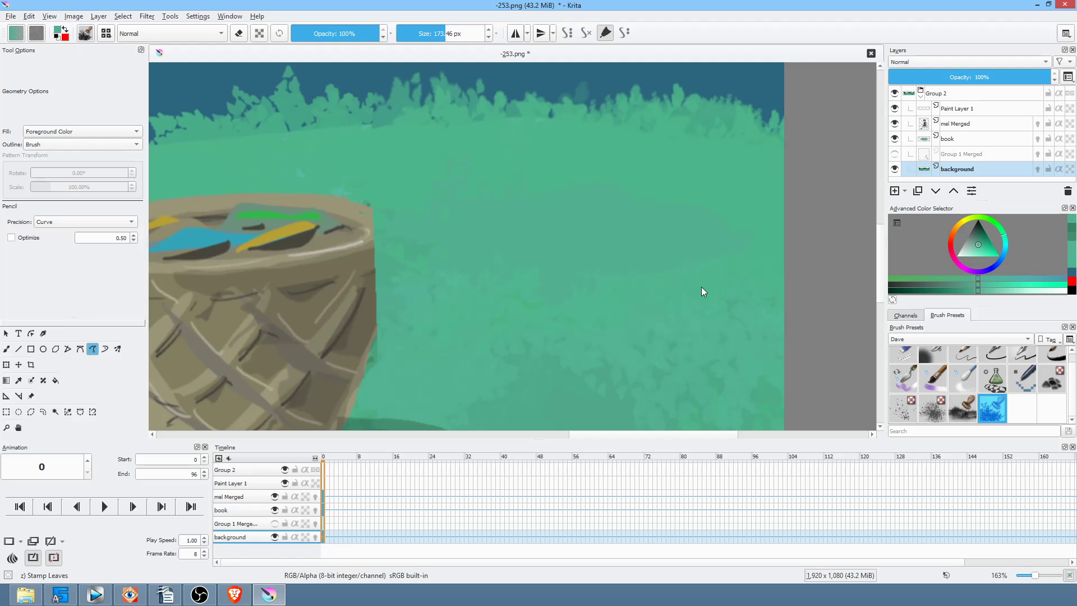
# Stamp darker green leaf texture over the grass in the canvas's lower right corner, breaking it up with a sampled lighter green
pyautogui.moveTo(675, 241); pyautogui.dragTo(647, 286)
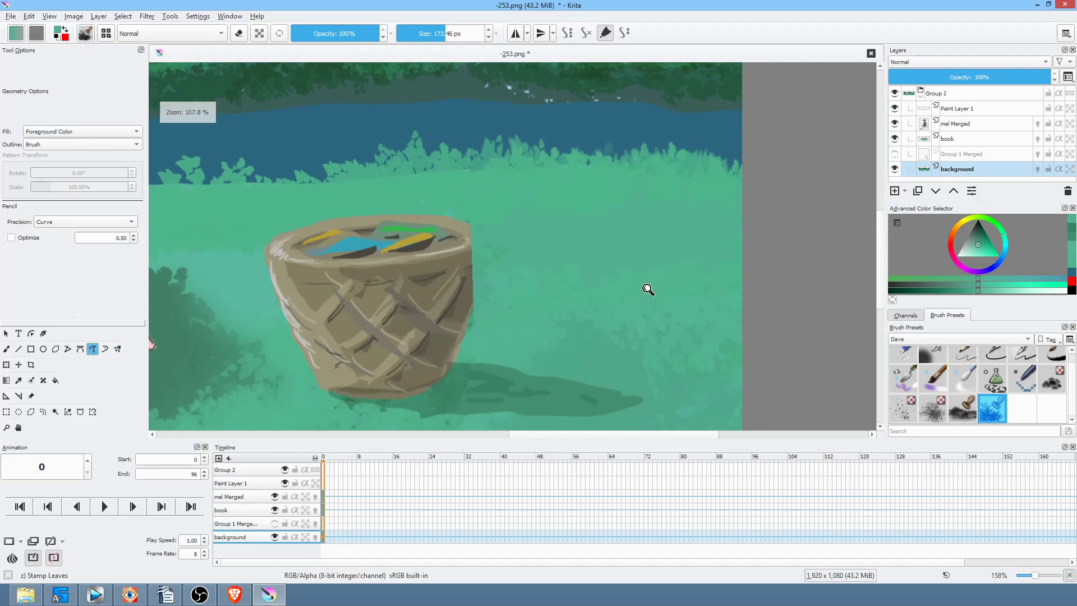
pyautogui.moveTo(575, 280); pyautogui.dragTo(660, 258)
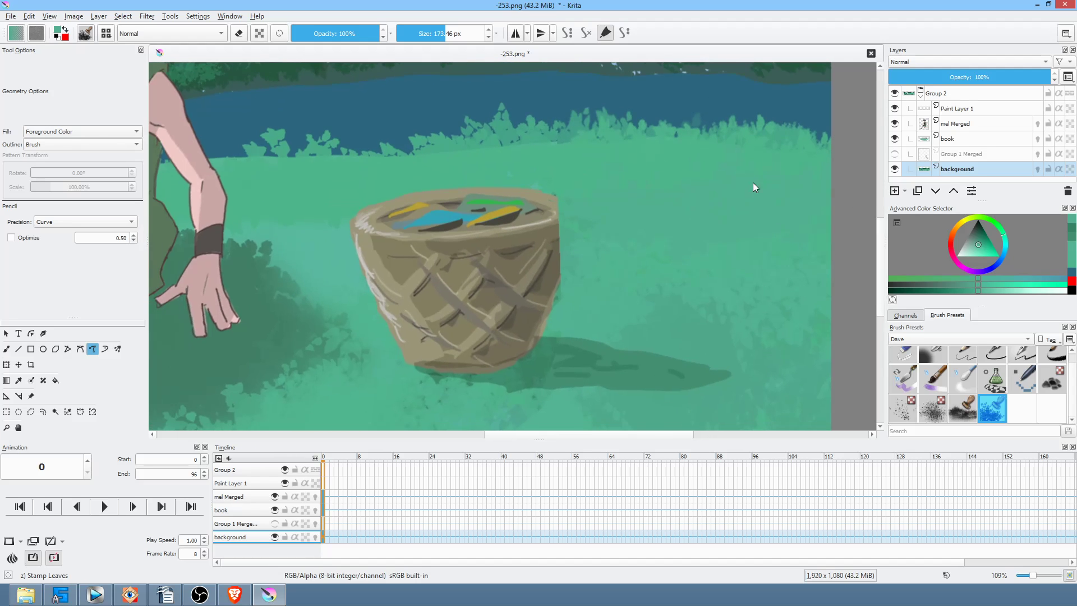
pyautogui.click(978, 240)
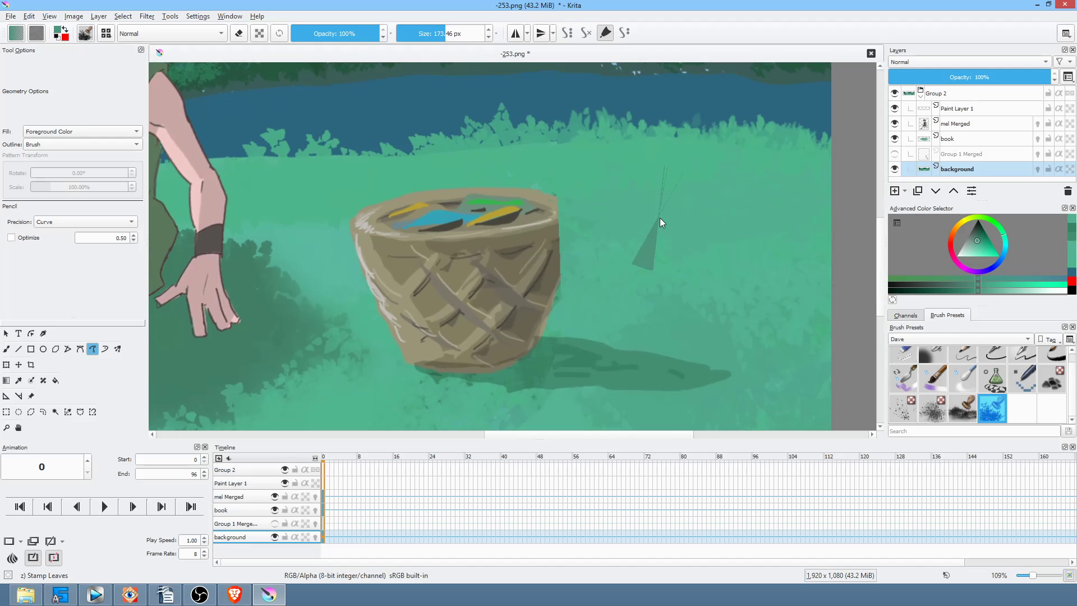
pyautogui.click(699, 216)
pyautogui.keyDown('ctrl'); pyautogui.moveTo(695, 281); pyautogui.dragTo(711, 325); pyautogui.keyUp('ctrl')
pyautogui.hotkey('ctrl', 'z')
pyautogui.moveTo(774, 348); pyautogui.dragTo(664, 371)
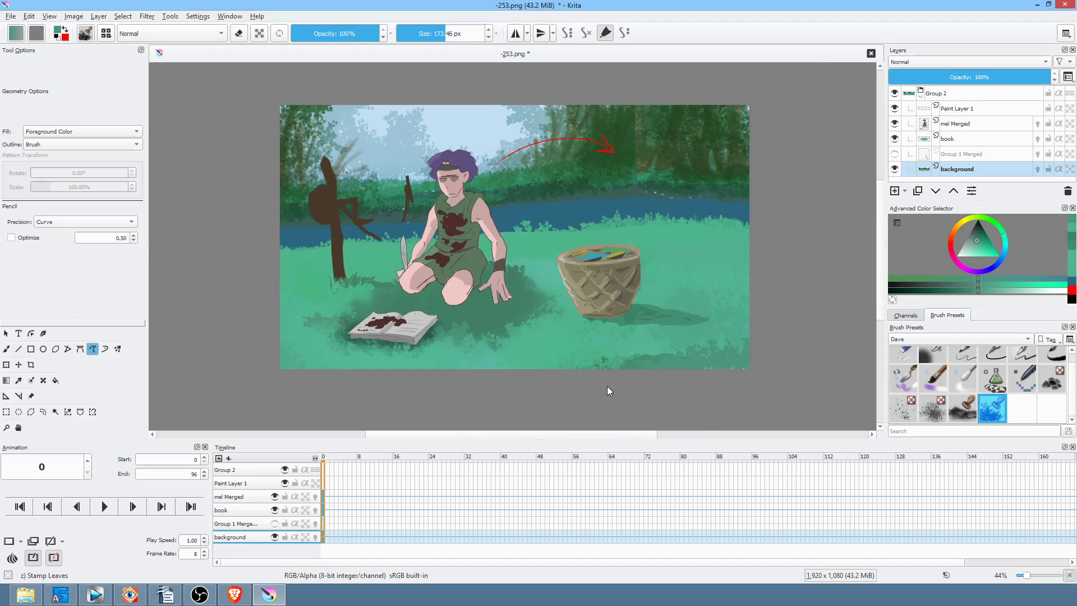
pyautogui.moveTo(596, 373)
pyautogui.mouseDown()
pyautogui.moveTo(645, 351)
pyautogui.moveTo(590, 361)
pyautogui.mouseUp()
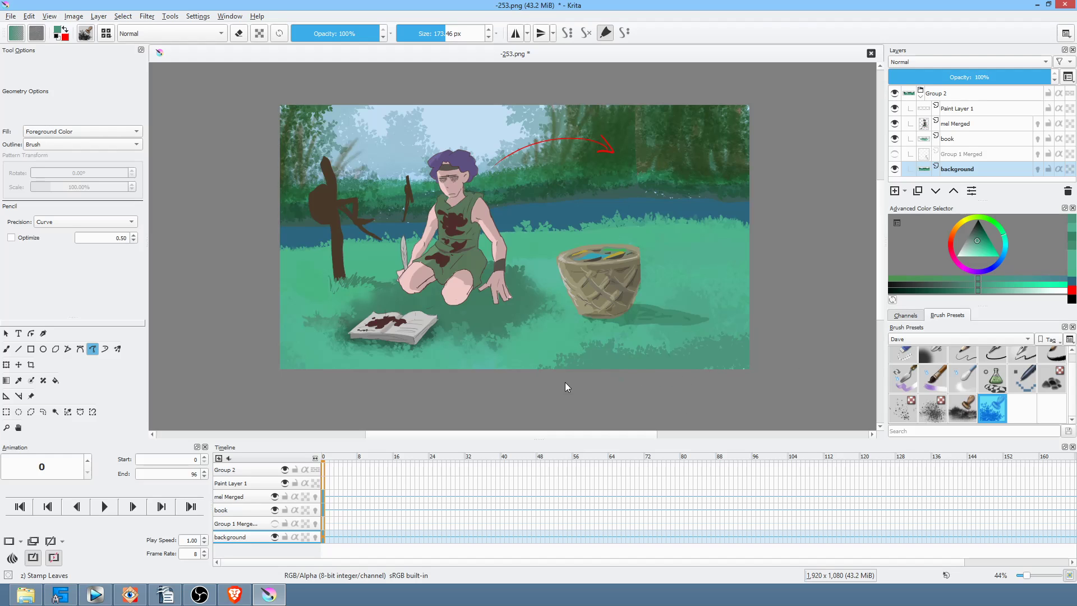
pyautogui.keyDown('ctrl'); pyautogui.click(528, 353); pyautogui.keyUp('ctrl')
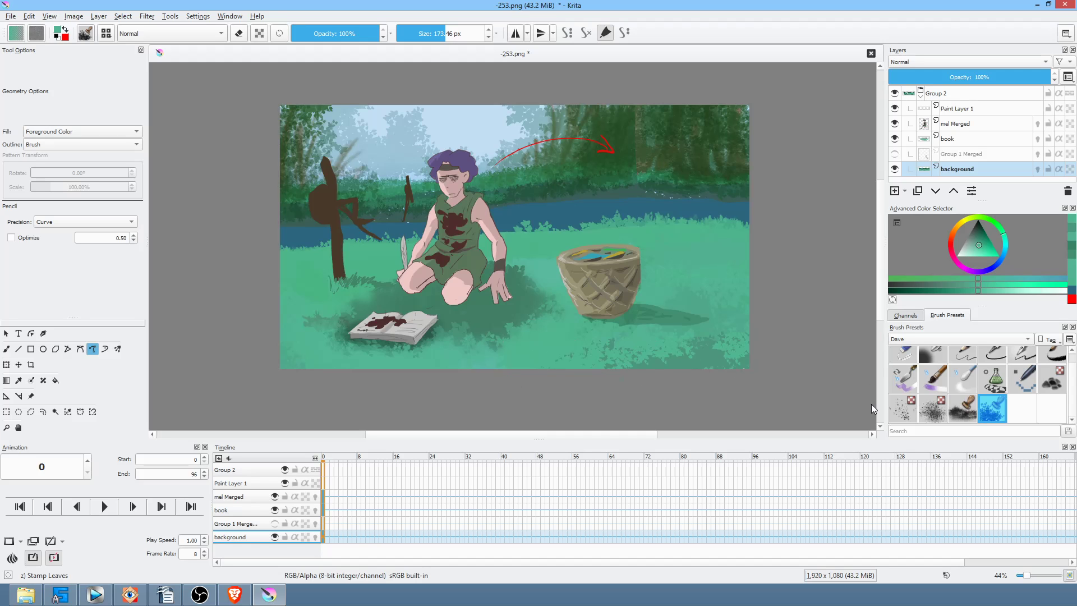
pyautogui.moveTo(655, 305); pyautogui.dragTo(629, 342)
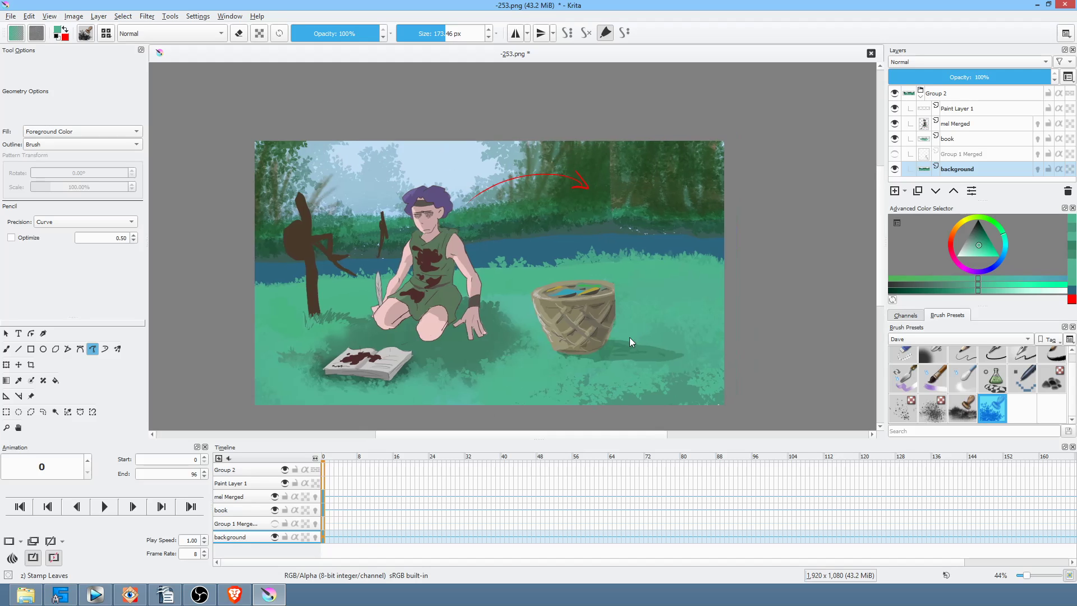
# Extend the basket's cut-off right side and front rim in sampled basket browns with the Pencil-2 preset at 6 px
pyautogui.click(967, 356)
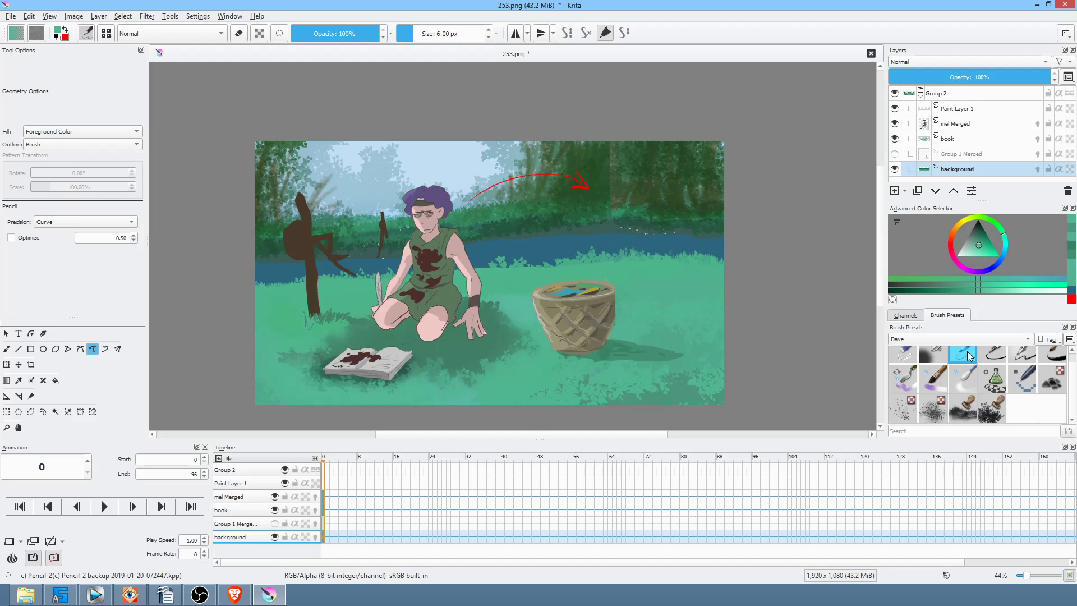
pyautogui.scroll(1, 970, 358)
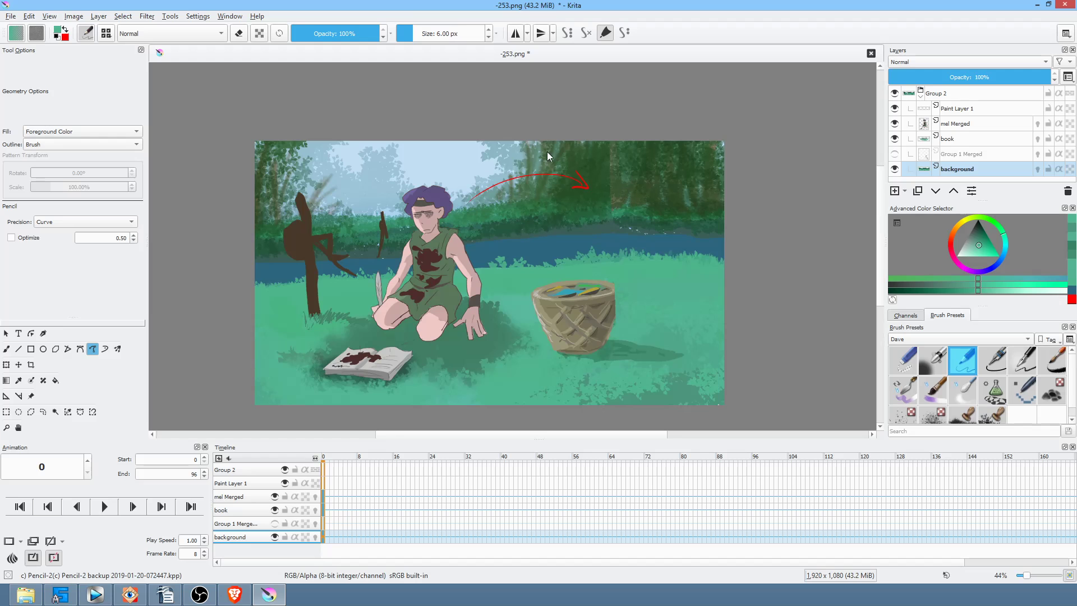
pyautogui.scroll(4, 619, 331)
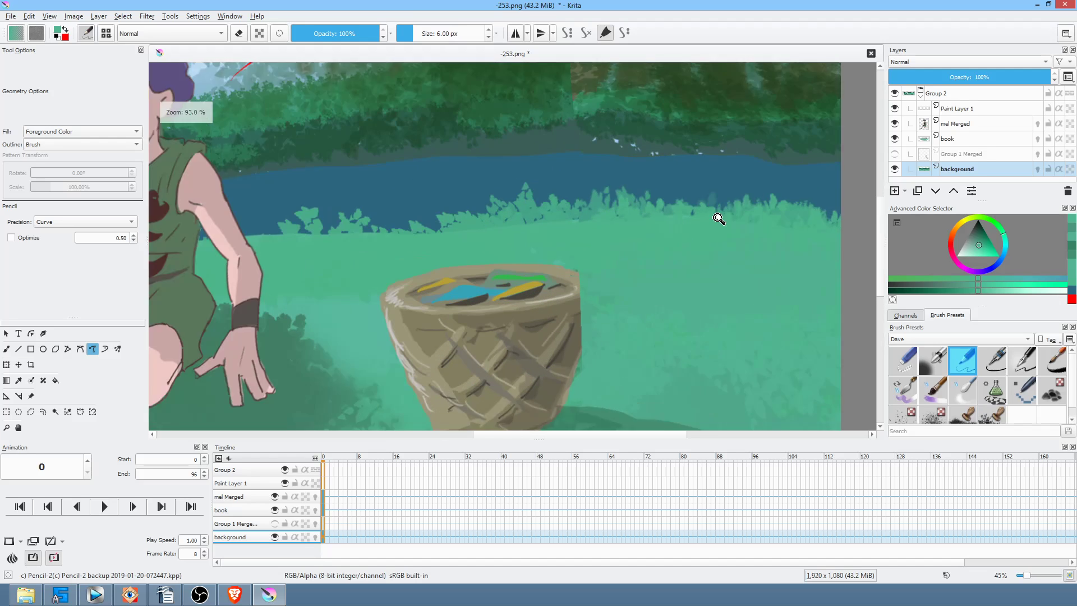
pyautogui.keyDown('ctrl'); pyautogui.click(562, 353); pyautogui.keyUp('ctrl')
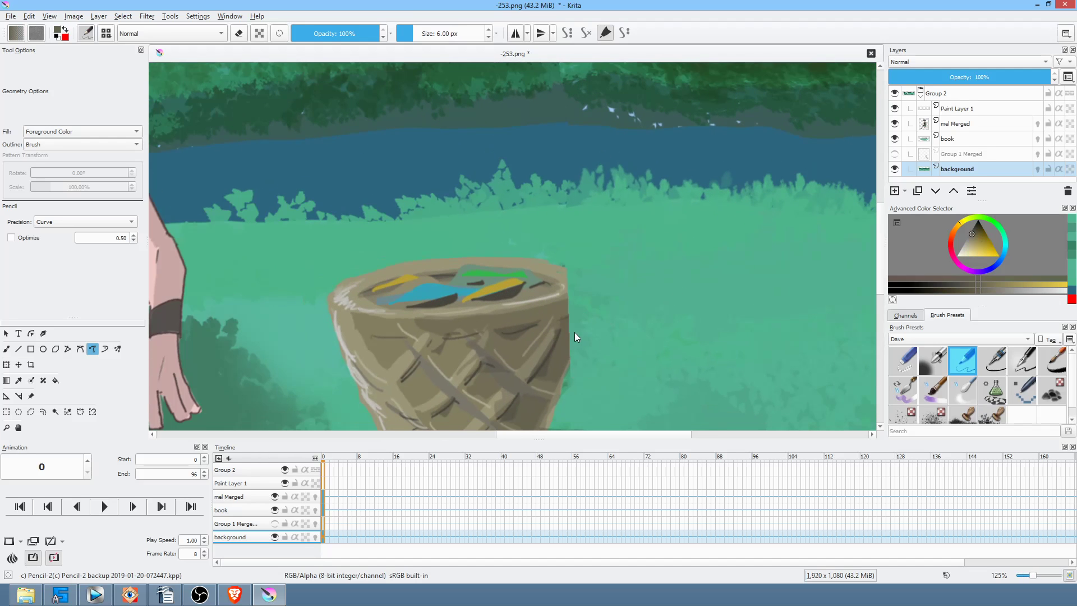
pyautogui.moveTo(581, 330); pyautogui.dragTo(566, 329)
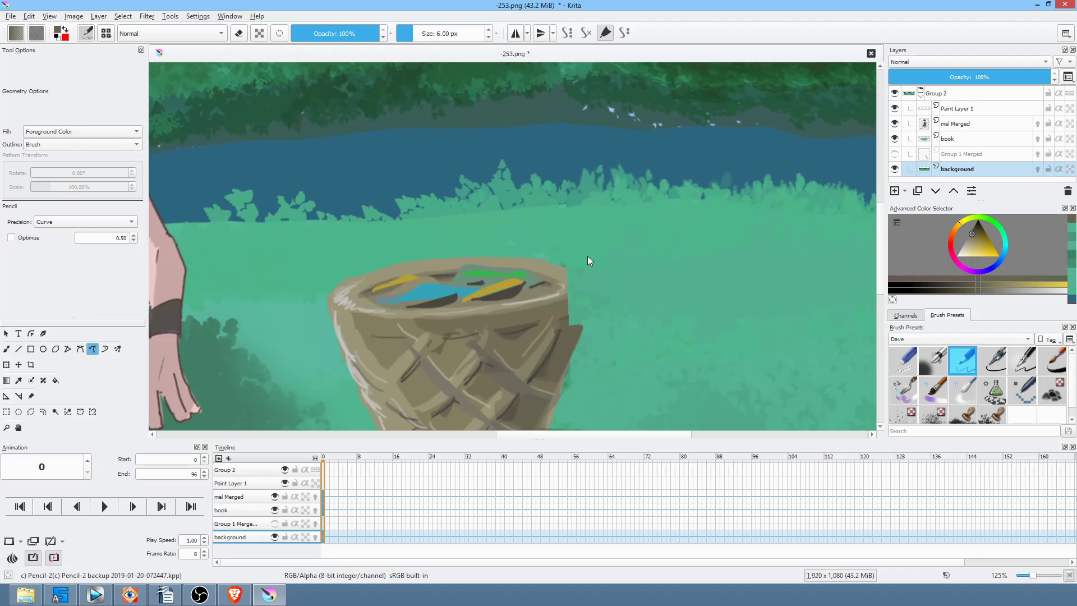
pyautogui.keyDown('ctrl'); pyautogui.click(571, 319); pyautogui.keyUp('ctrl')
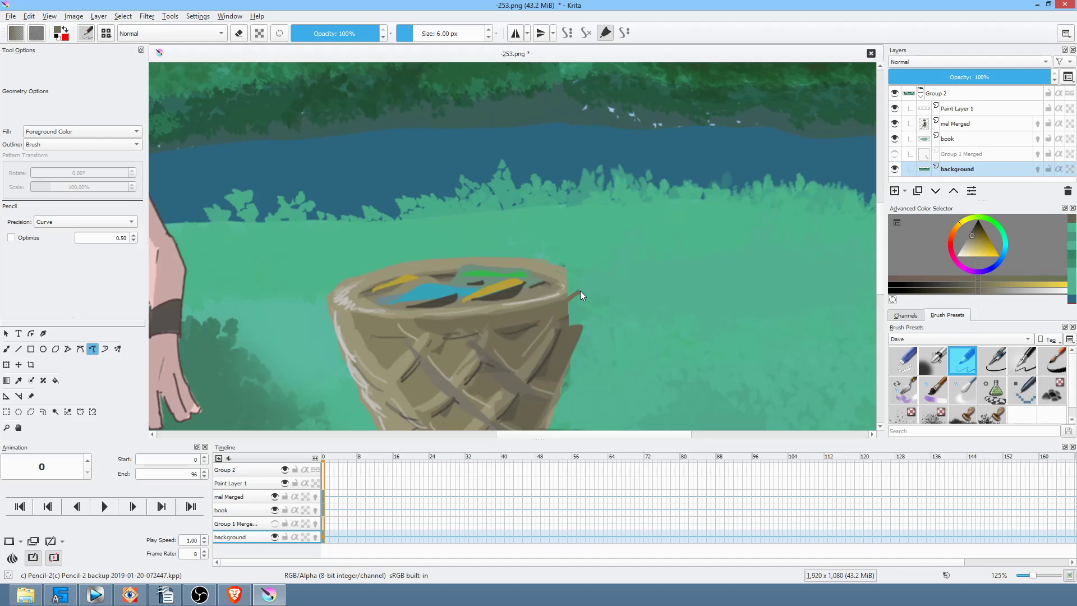
pyautogui.moveTo(573, 312); pyautogui.dragTo(570, 319)
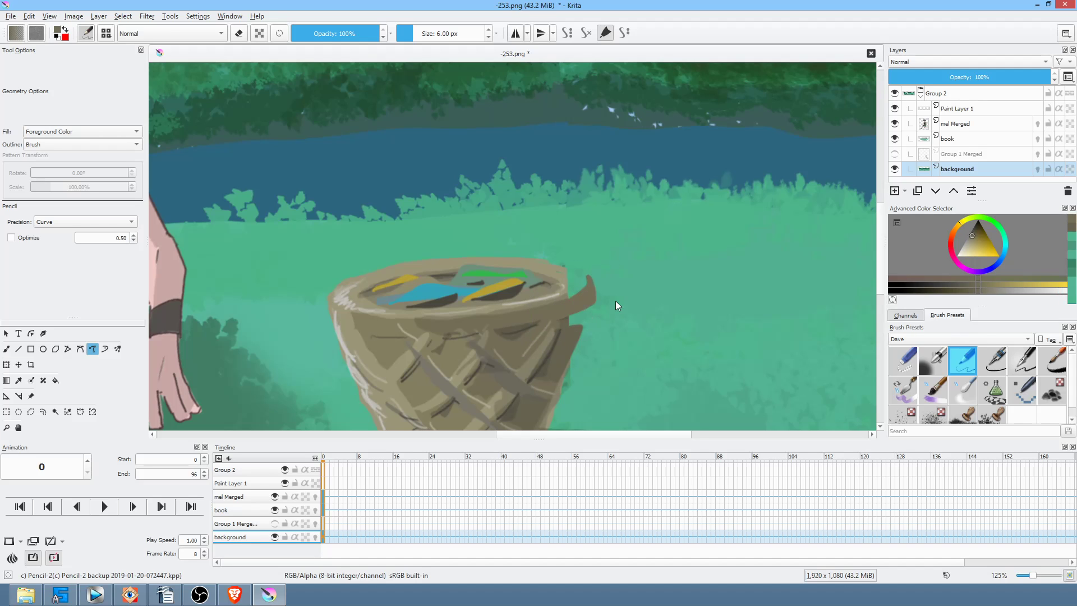
# Fill the gap between the basket's right side and rim, and complete the back rim's curve with sampled browns
pyautogui.keyDown('ctrl'); pyautogui.click(578, 335); pyautogui.keyUp('ctrl')
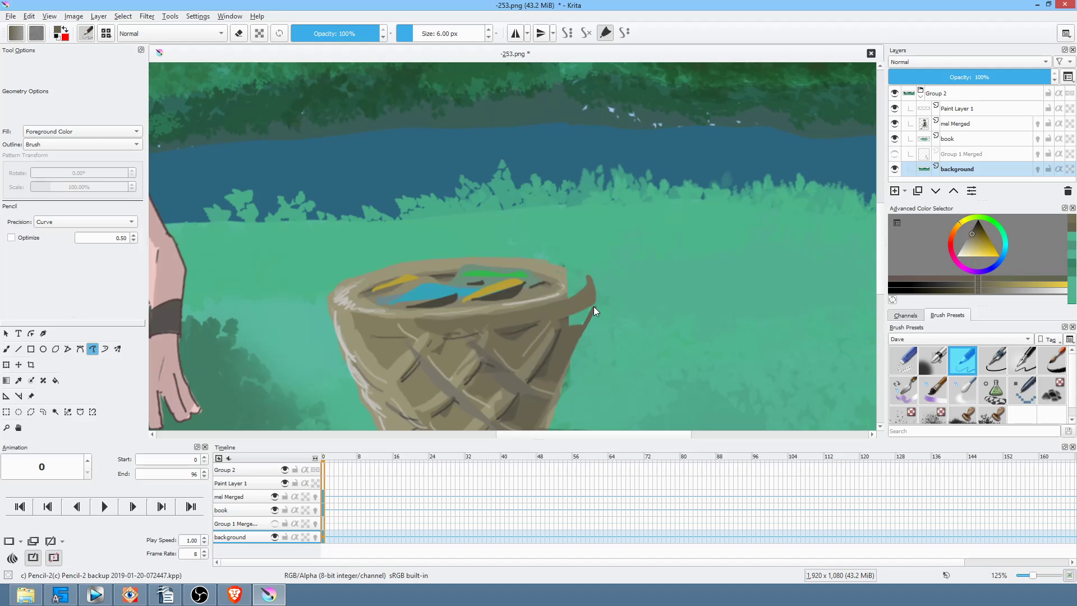
pyautogui.moveTo(570, 308); pyautogui.dragTo(590, 308)
pyautogui.keyDown('ctrl'); pyautogui.click(566, 272); pyautogui.keyUp('ctrl')
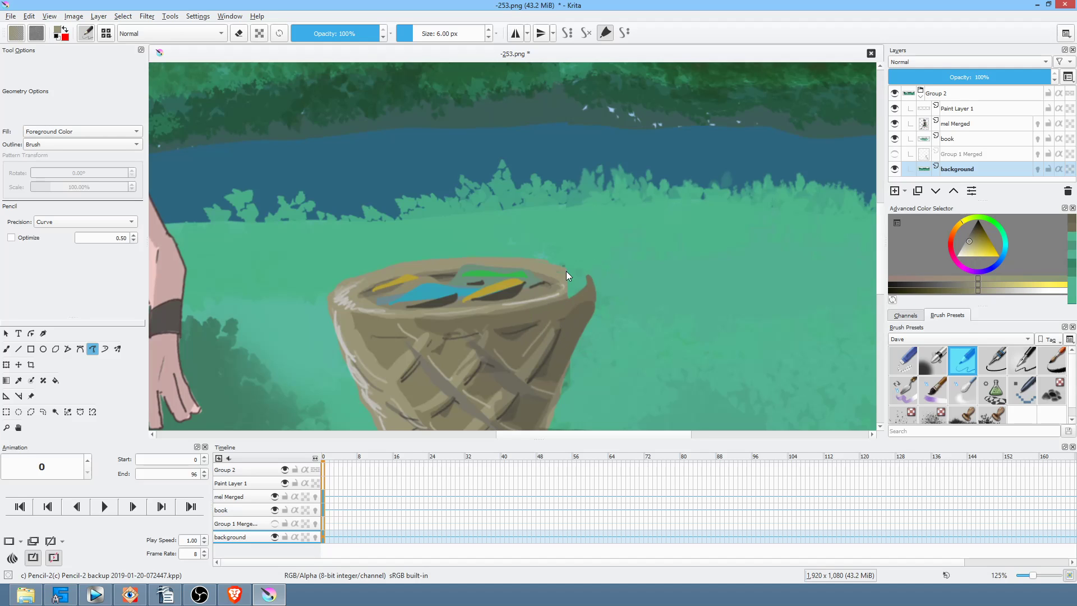
pyautogui.moveTo(560, 270); pyautogui.dragTo(584, 269)
pyautogui.moveTo(618, 328); pyautogui.dragTo(672, 380)
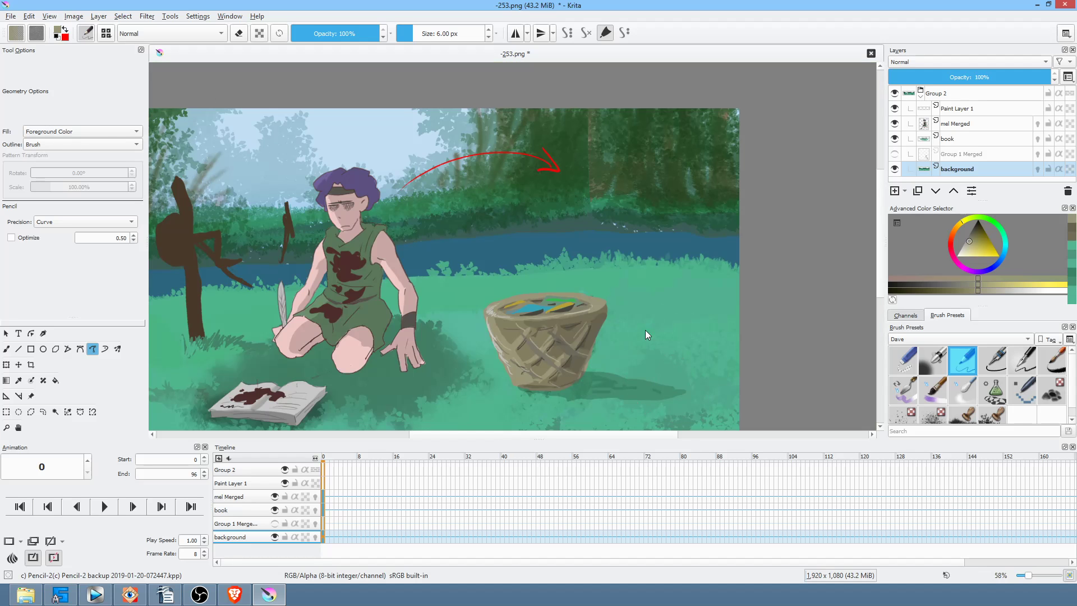
pyautogui.keyDown('ctrl'); pyautogui.click(604, 321); pyautogui.keyUp('ctrl')
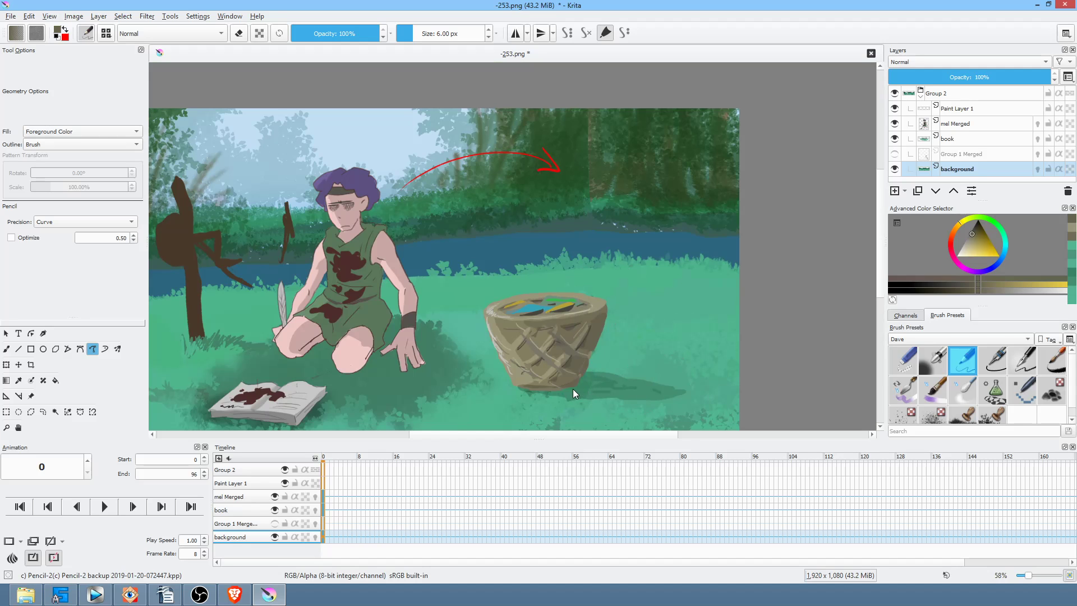
pyautogui.scroll(-3, 607, 341)
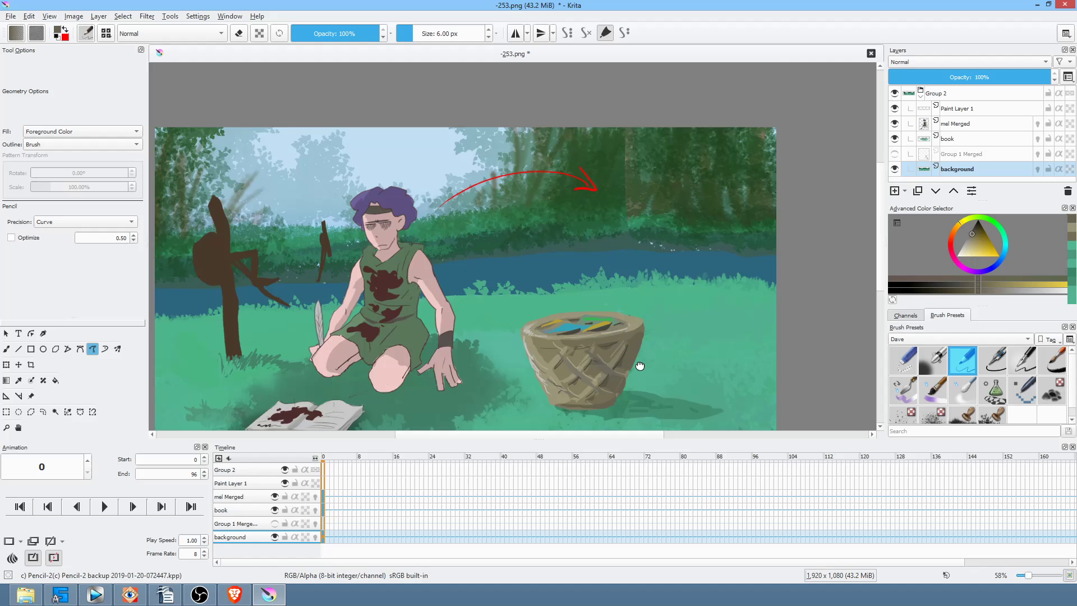
# Show the Group 1 Merged layer again to check the figure against the repaired basket
pyautogui.click(894, 154)
pyautogui.scroll(9, 559, 330)
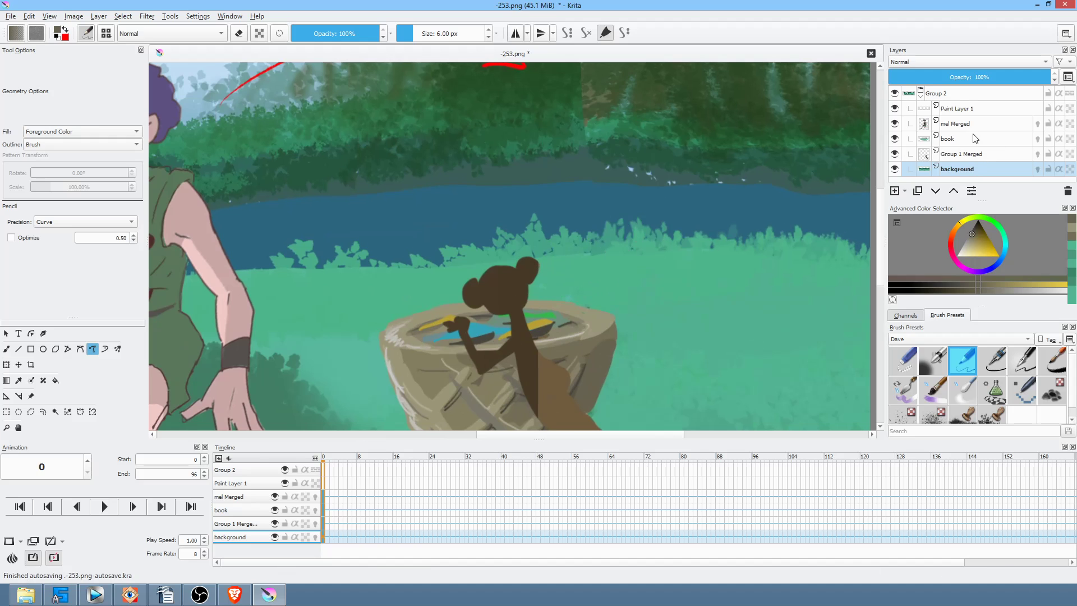
# Rename the Group 1 Merged layer to monkey
pyautogui.click(979, 153)
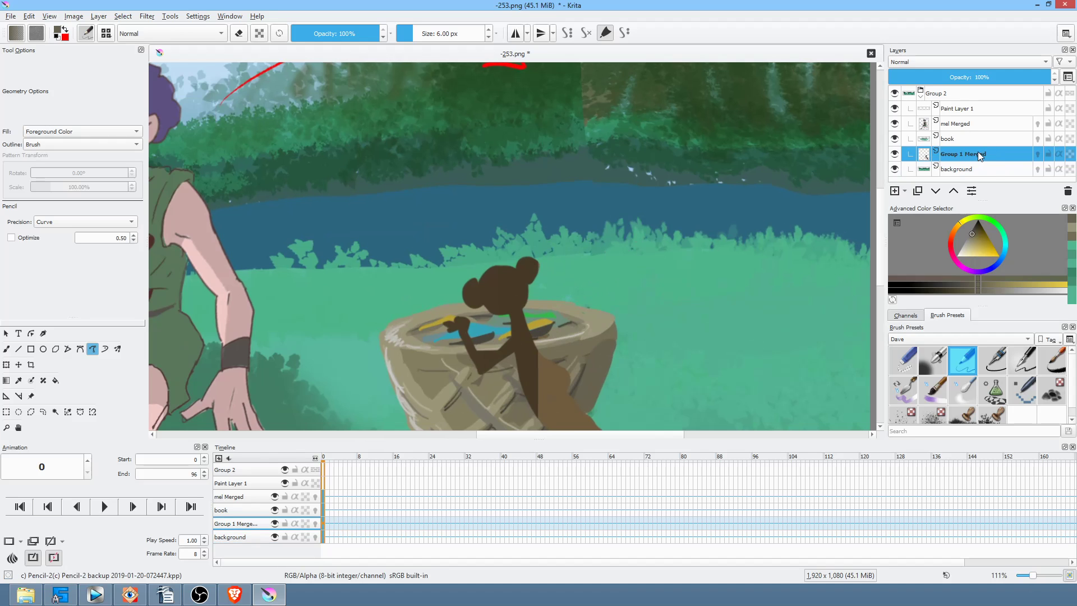
pyautogui.doubleClick(981, 154)
pyautogui.write('monkey')
pyautogui.press('Return')
# Fill the lighter brown part of the monkey's body with the dark brown sampled from its torso
pyautogui.moveTo(655, 340); pyautogui.dragTo(674, 193)
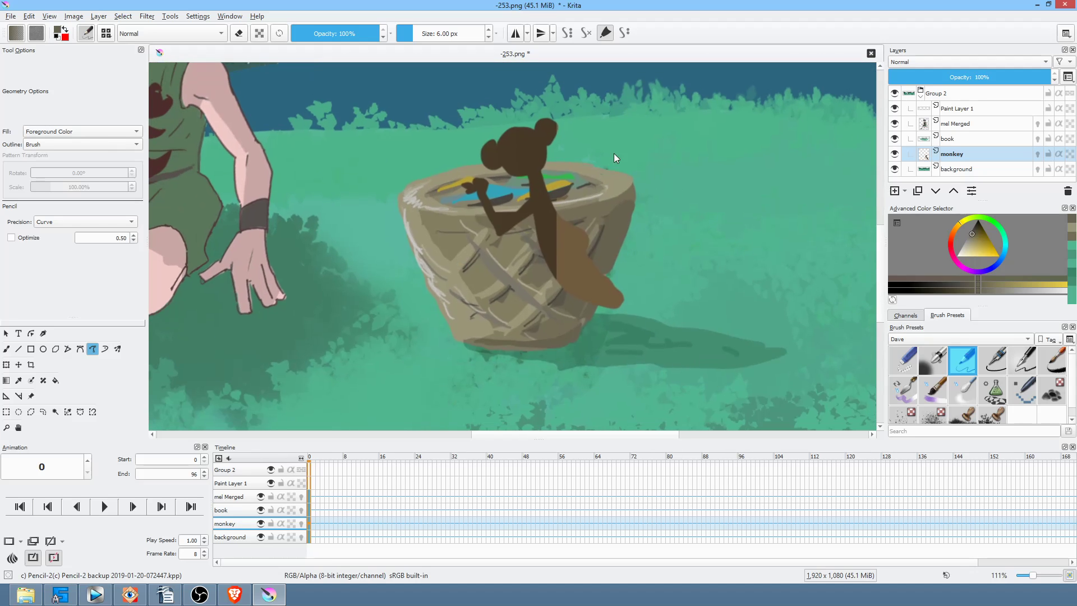
pyautogui.keyDown('ctrl'); pyautogui.click(547, 220); pyautogui.keyUp('ctrl')
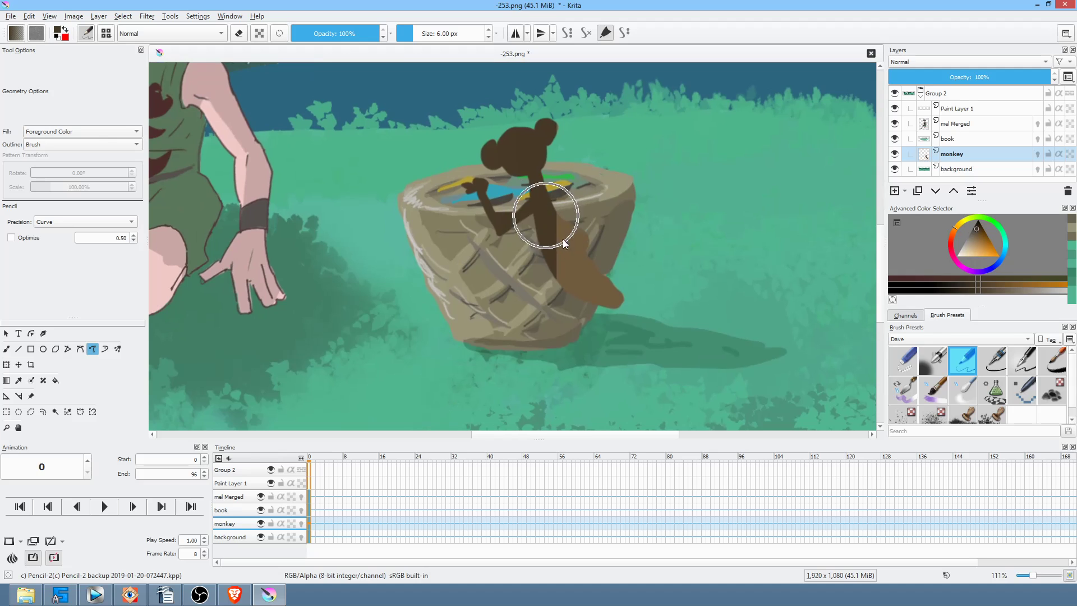
pyautogui.press('f')
pyautogui.click(592, 260)
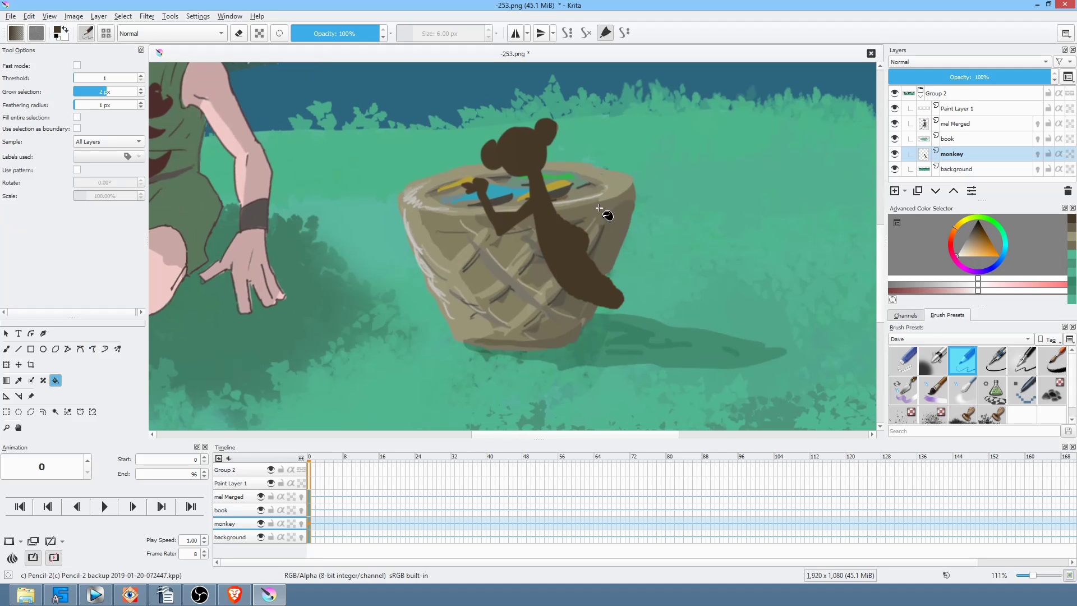
# Draw a long upward-curving tail from the monkey's rump with the pencil and thicken it toward the tip
pyautogui.press('p')
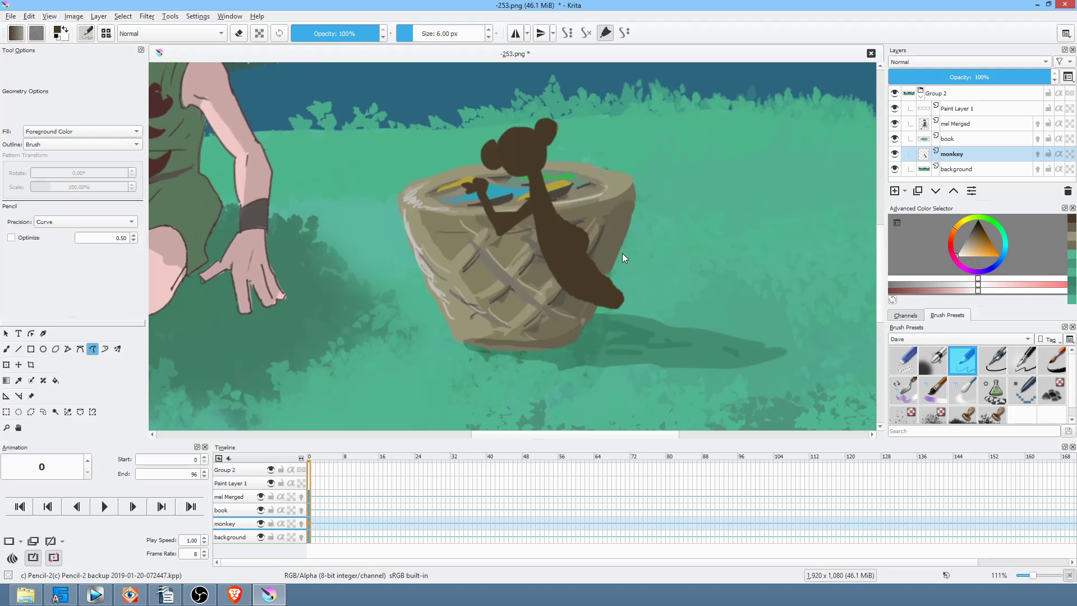
pyautogui.moveTo(606, 284)
pyautogui.mouseDown()
pyautogui.moveTo(641, 263)
pyautogui.moveTo(683, 180)
pyautogui.moveTo(730, 155)
pyautogui.mouseUp()
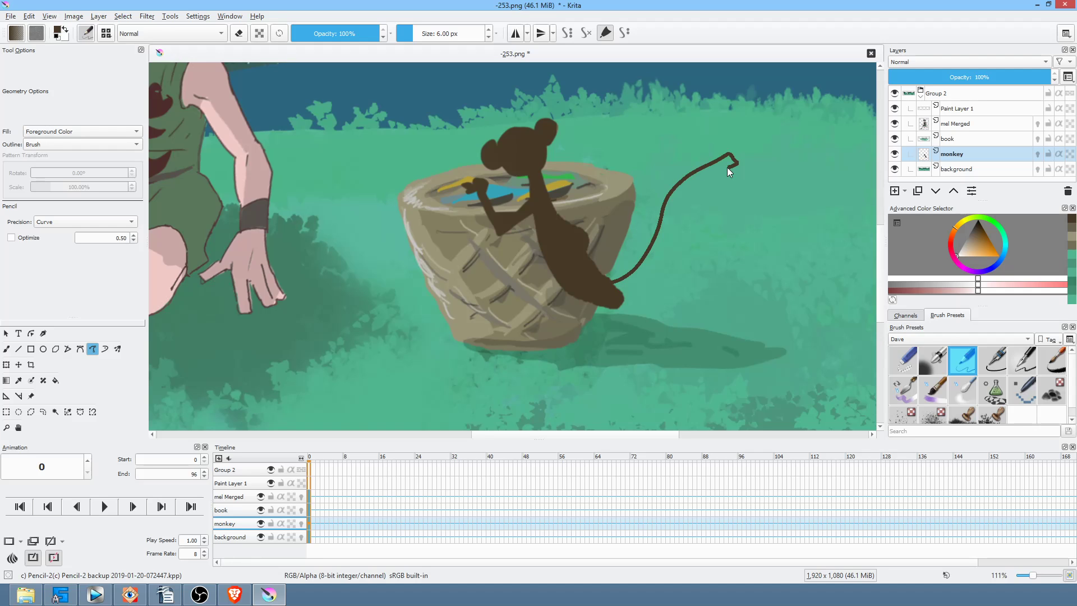
pyautogui.moveTo(649, 266); pyautogui.dragTo(618, 286)
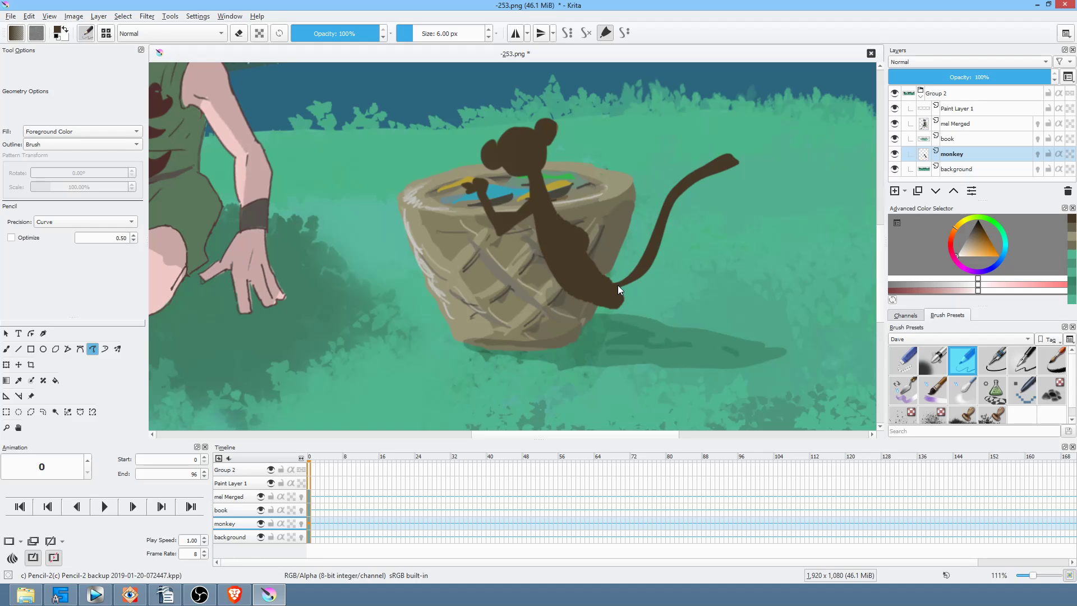
# Set the pencil precision to Raw and paint the monkey's other arm reaching over the basket rim, filling out its torso and tail base
pyautogui.click(73, 225)
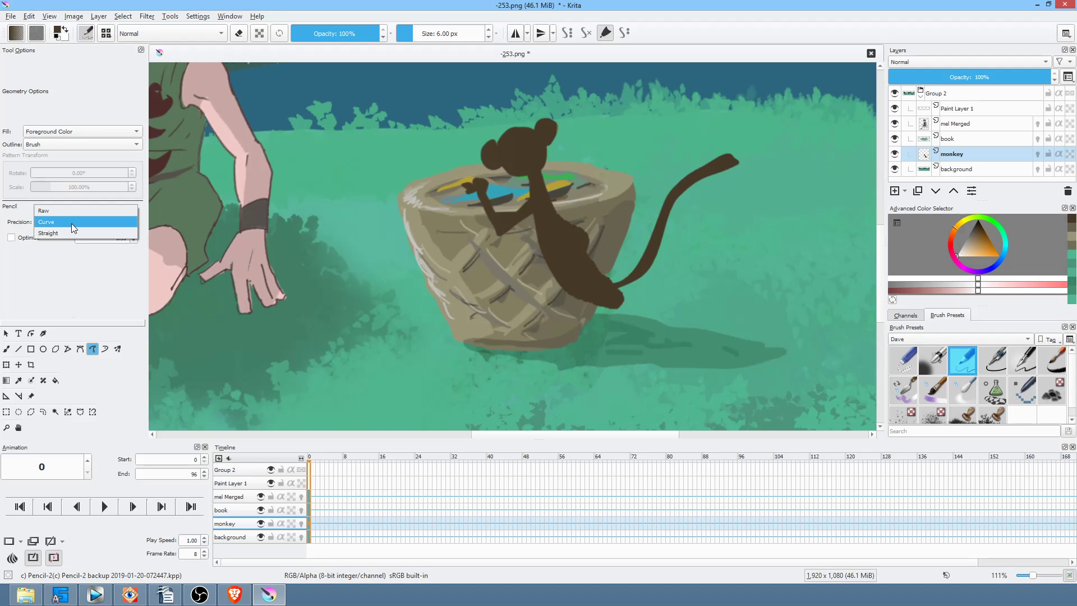
pyautogui.click(68, 213)
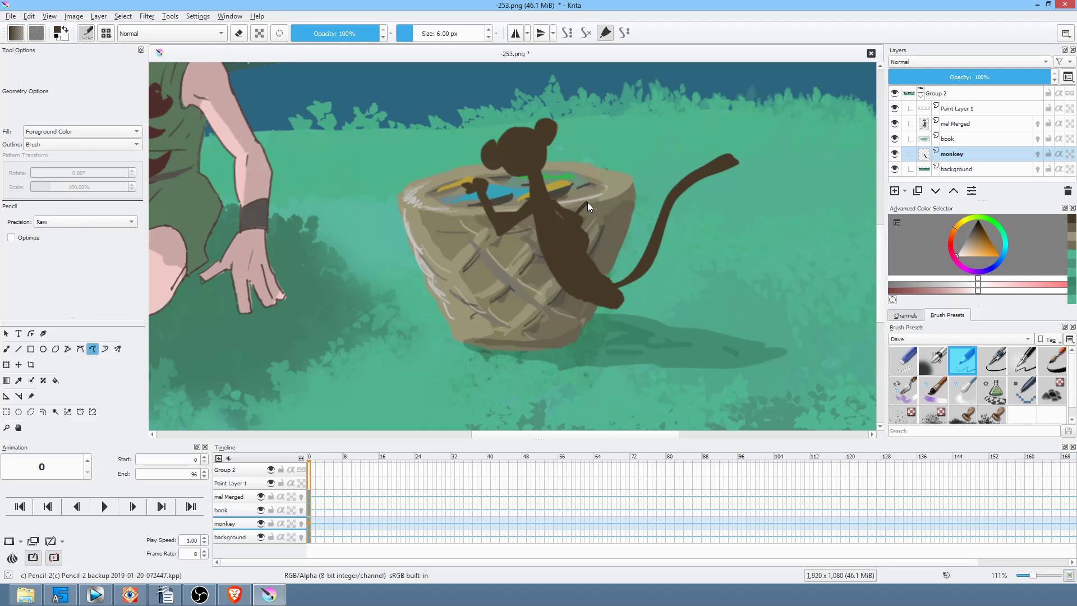
pyautogui.moveTo(587, 196)
pyautogui.mouseDown()
pyautogui.moveTo(594, 189)
pyautogui.moveTo(576, 227)
pyautogui.mouseUp()
pyautogui.moveTo(615, 295); pyautogui.dragTo(688, 230)
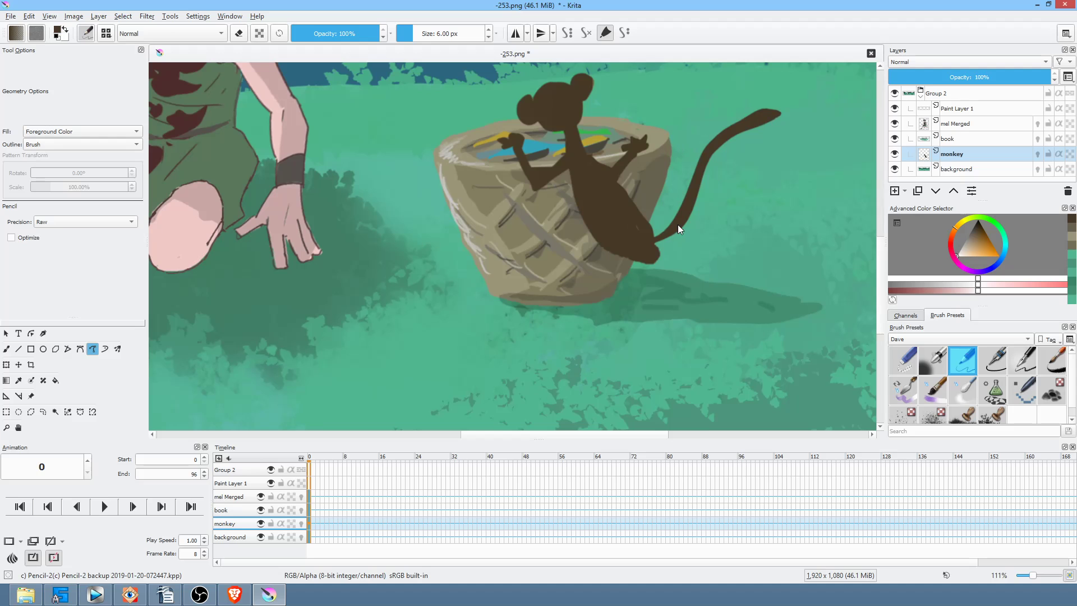
pyautogui.moveTo(704, 241); pyautogui.dragTo(691, 246)
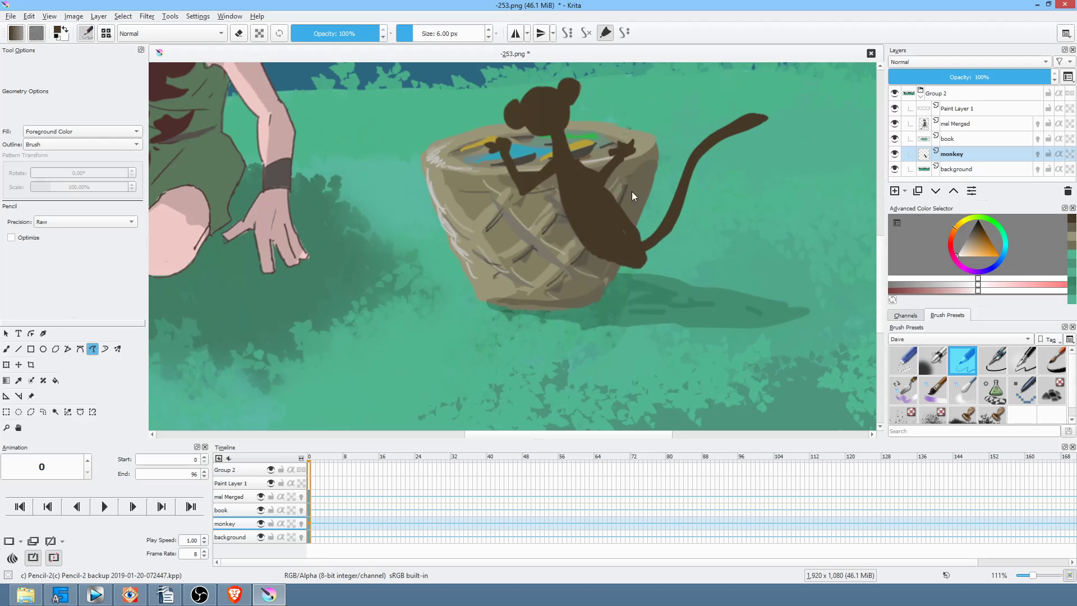
# Paint the monkey's bent front leg and its rear leg with splayed feet, trimming the edge beside the tail with the eraser
pyautogui.moveTo(574, 231)
pyautogui.mouseDown()
pyautogui.moveTo(513, 263)
pyautogui.moveTo(593, 313)
pyautogui.mouseUp()
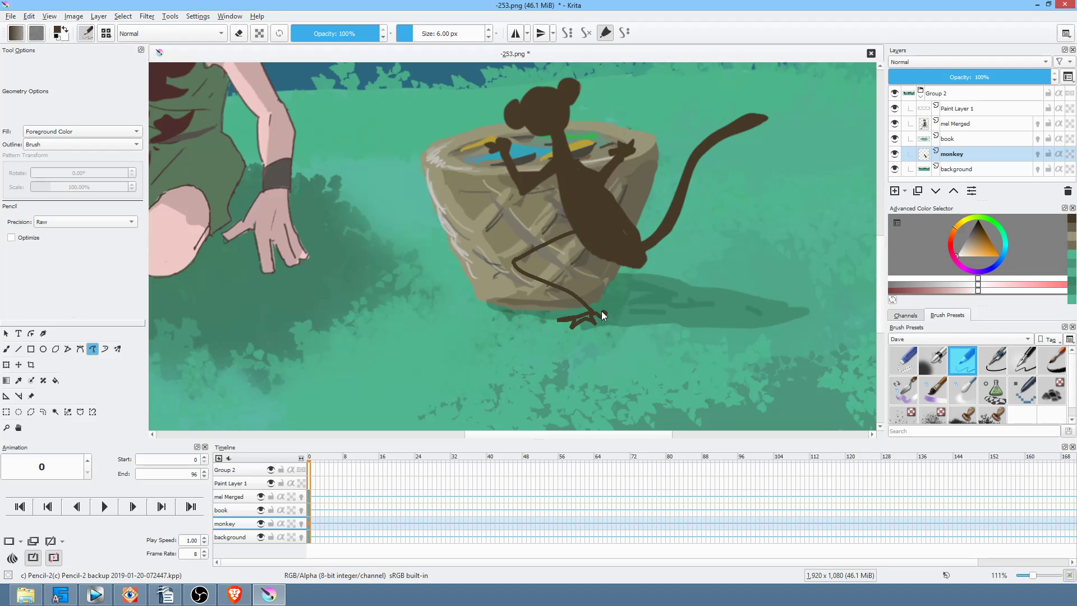
pyautogui.moveTo(535, 263); pyautogui.dragTo(547, 259)
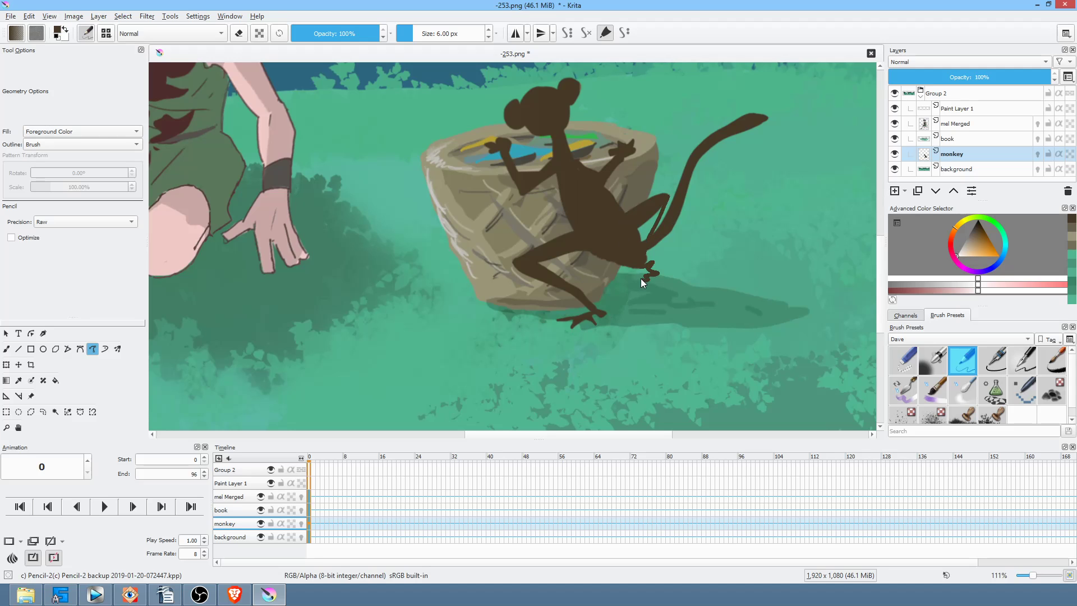
pyautogui.moveTo(635, 260); pyautogui.dragTo(658, 200)
pyautogui.press('e')
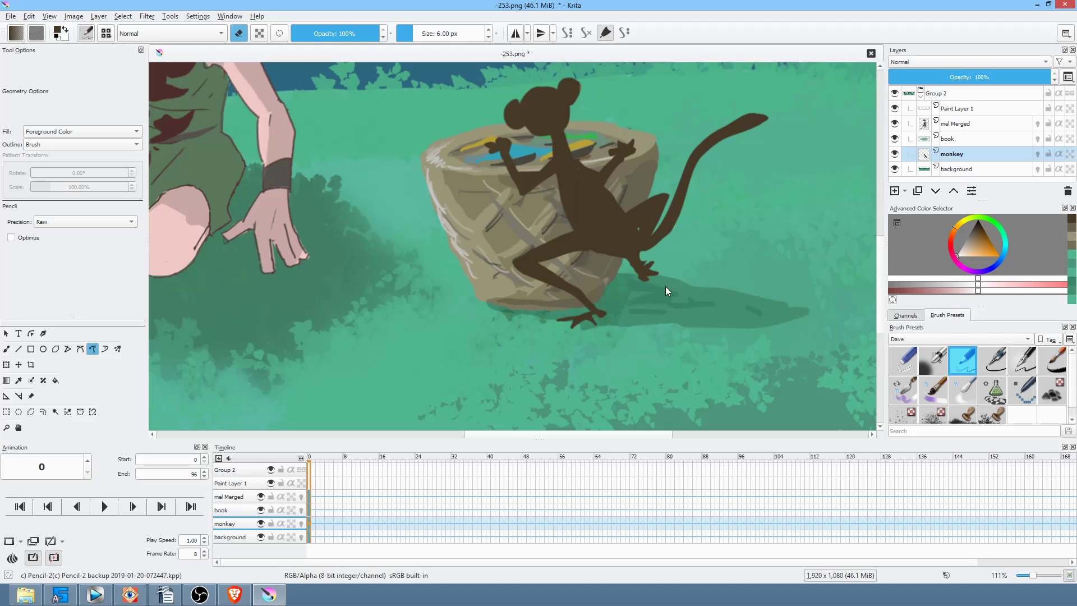
pyautogui.moveTo(678, 220); pyautogui.dragTo(705, 234)
# Lasso the monkey's head, tilt it clockwise and lower it onto the shoulders, checking the pose against the whole scene
pyautogui.moveTo(600, 197); pyautogui.dragTo(608, 283)
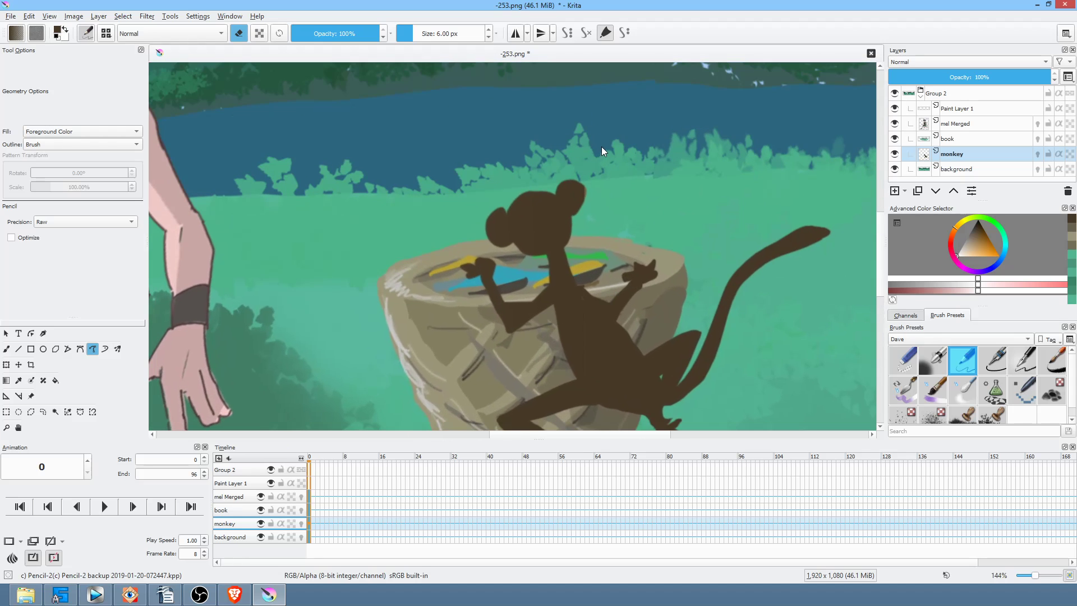
pyautogui.press('l')
pyautogui.moveTo(545, 262)
pyautogui.mouseDown()
pyautogui.moveTo(604, 191)
pyautogui.moveTo(607, 161)
pyautogui.mouseUp()
pyautogui.hotkey('ctrl', 't')
pyautogui.moveTo(567, 213); pyautogui.dragTo(580, 235)
pyautogui.moveTo(683, 206); pyautogui.dragTo(681, 246)
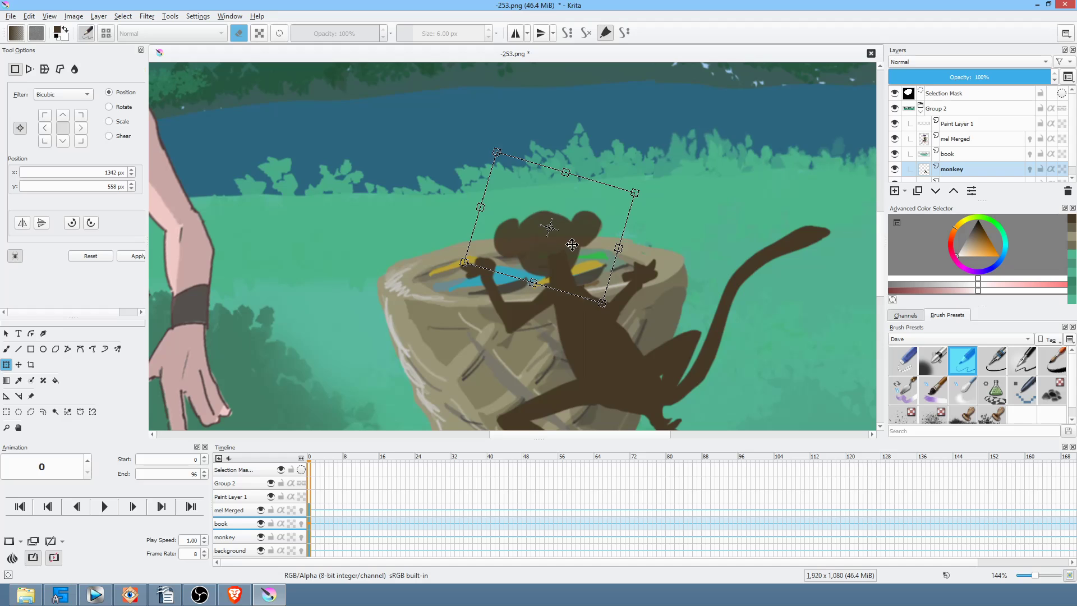
pyautogui.moveTo(571, 244); pyautogui.dragTo(579, 244)
pyautogui.scroll(-3, 752, 327)
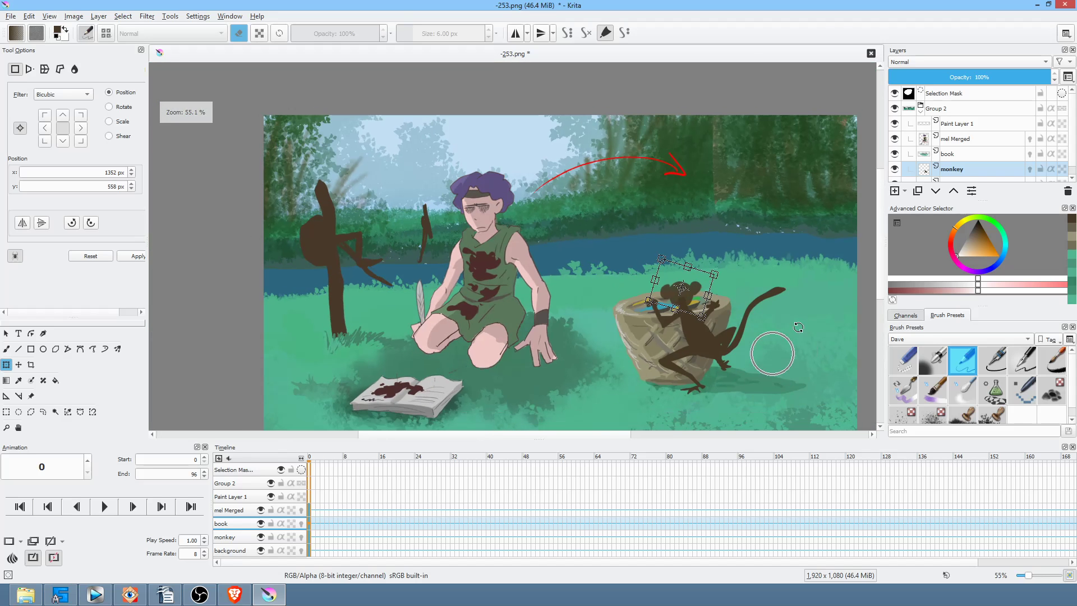
pyautogui.keyDown('space'); pyautogui.moveTo(771, 291); pyautogui.dragTo(770, 285); pyautogui.keyUp('space')
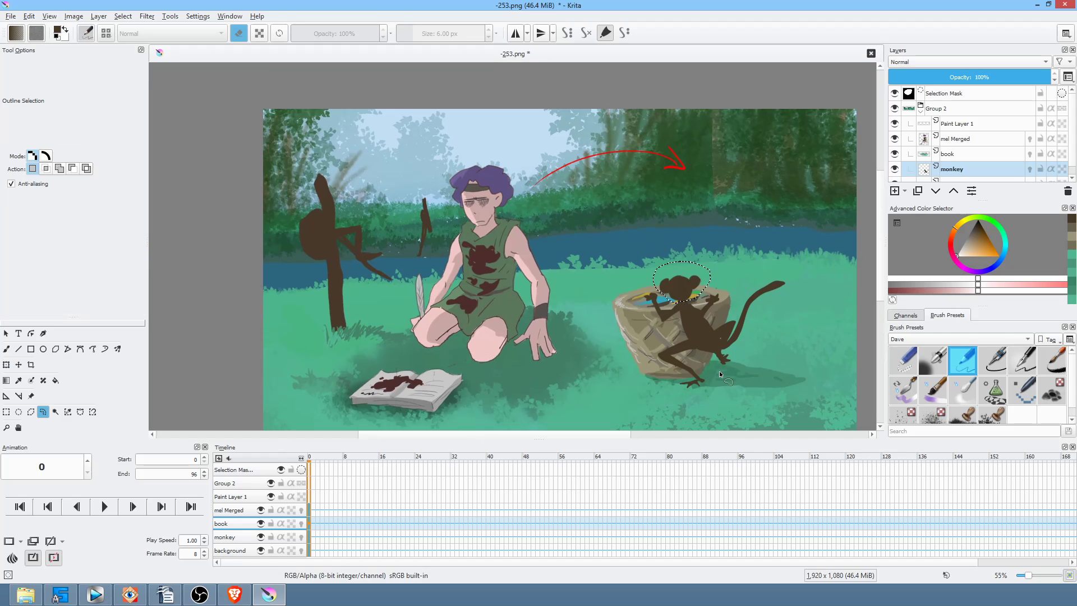
pyautogui.scroll(5, 706, 377)
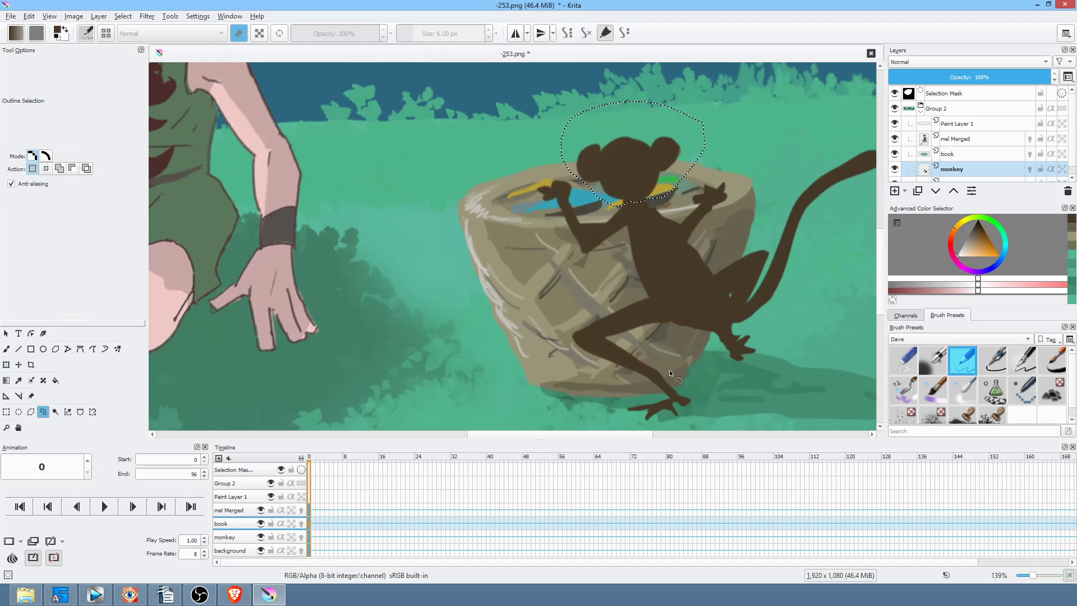
# Clear the head selection, build up the ankle of the monkey's front leg, and trim the shape with the eraser
pyautogui.press('p')
pyautogui.press('e')
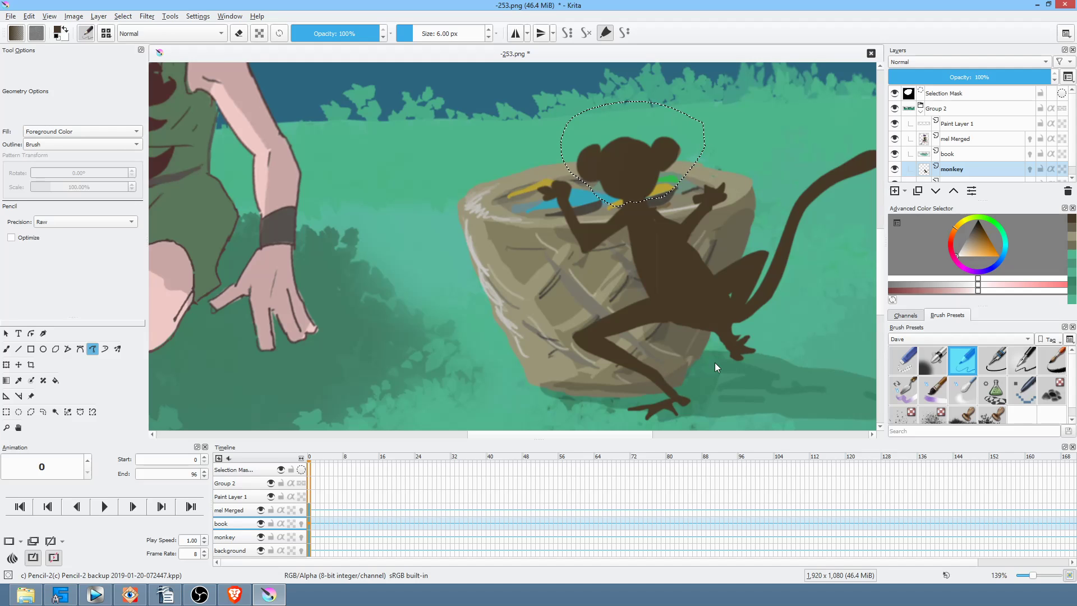
pyautogui.hotkey('ctrl', 'shift', 'a')
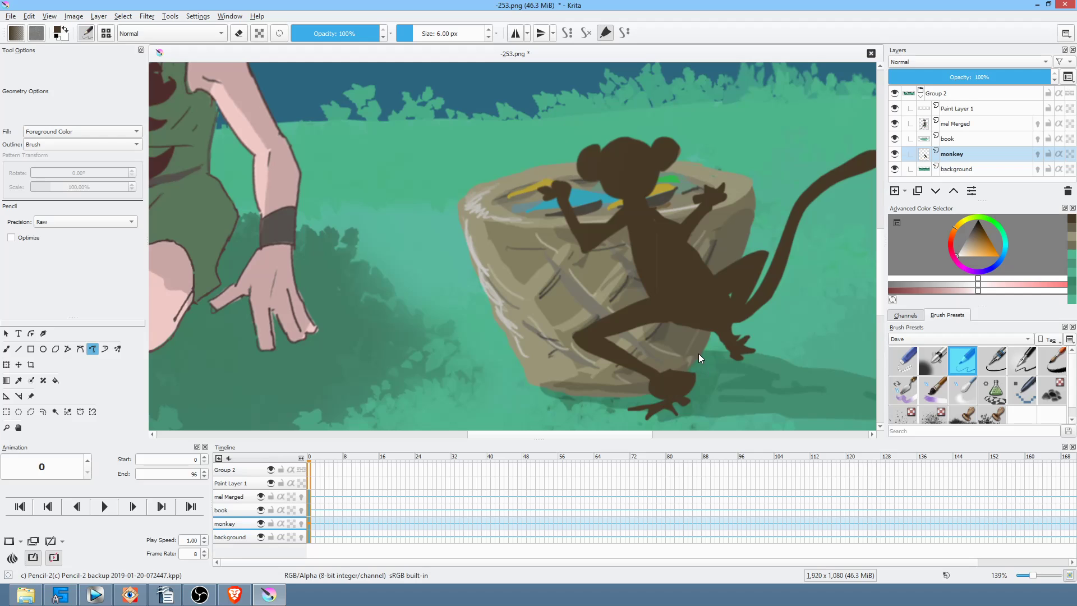
pyautogui.press('e')
pyautogui.moveTo(689, 395)
pyautogui.mouseDown()
pyautogui.moveTo(702, 351)
pyautogui.moveTo(613, 410)
pyautogui.moveTo(709, 395)
pyautogui.moveTo(673, 387)
pyautogui.moveTo(715, 372)
pyautogui.moveTo(664, 392)
pyautogui.moveTo(647, 383)
pyautogui.mouseUp()
# Select the monkey's front foot, rotate it and raise it against the basket base, and clear the selection
pyautogui.hotkey('ctrl', 'r')
pyautogui.hotkey('ctrl', 't')
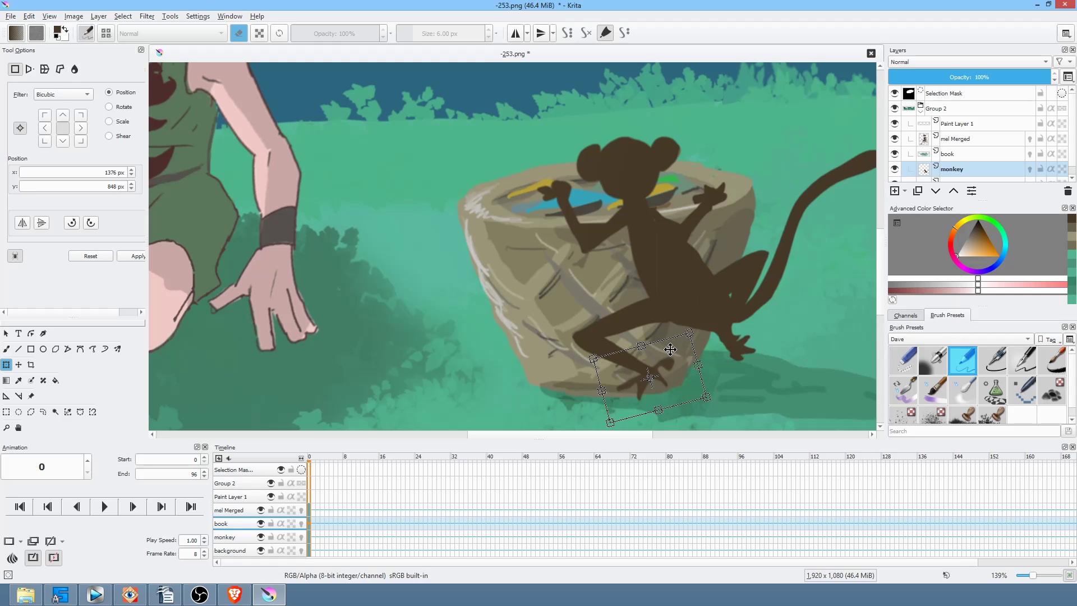
pyautogui.press('p')
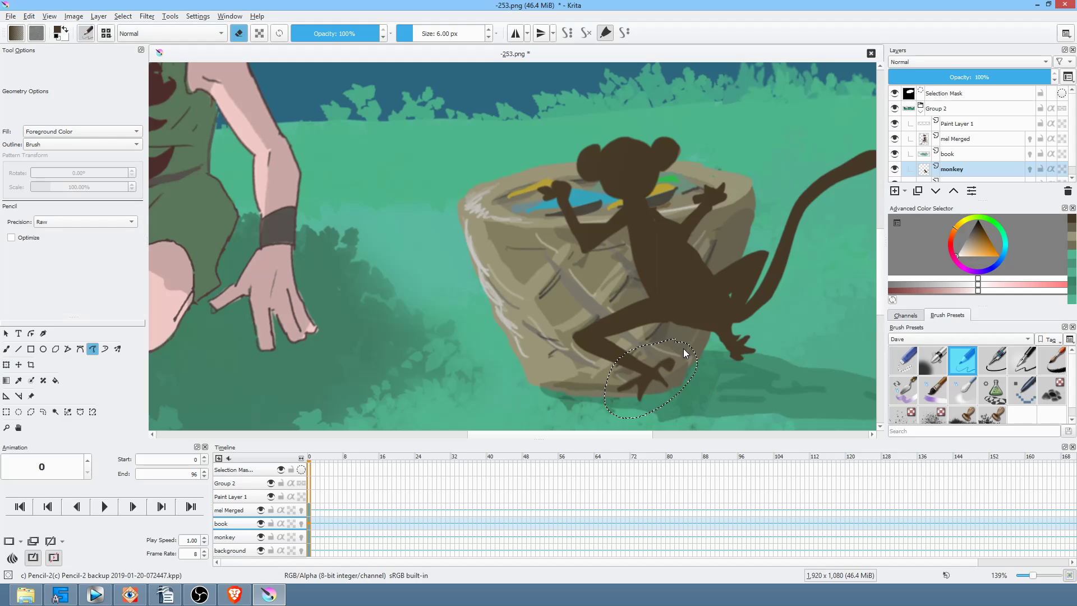
pyautogui.hotkey('ctrl', 'shift', 'a')
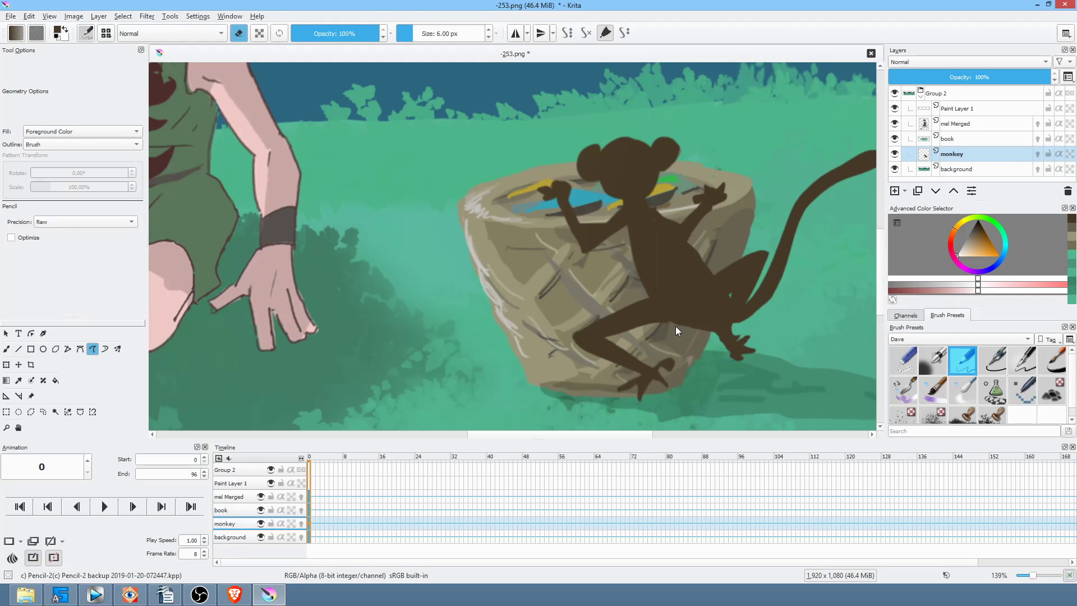
# Rework the monkey's front foot with paint and eraser strokes into a narrower foot pointing down, undoing unwanted strokes
pyautogui.press('e')
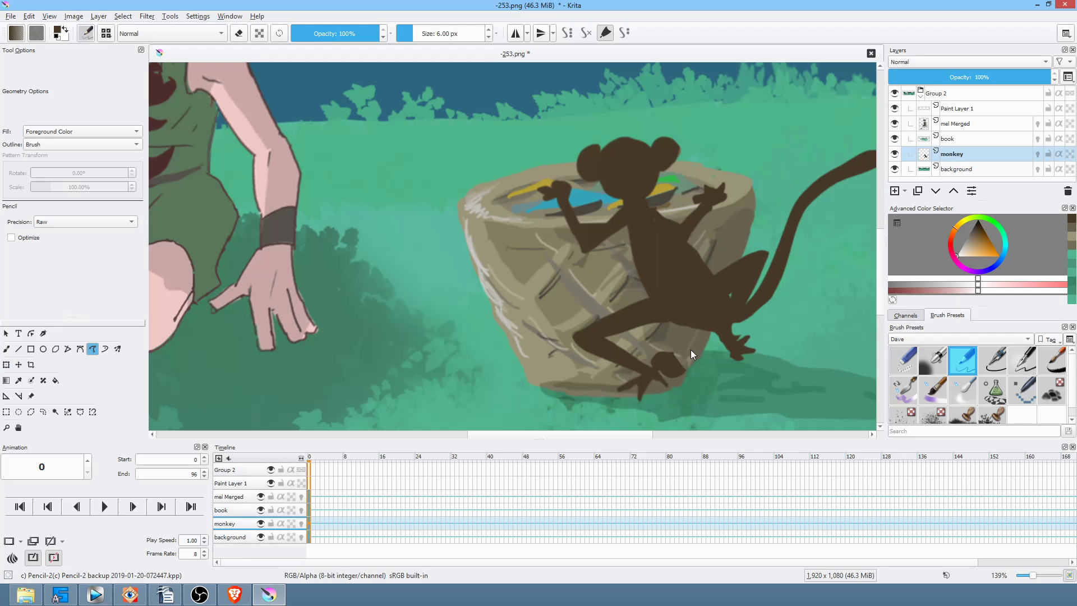
pyautogui.press('e')
pyautogui.hotkey('ctrl', 'z')
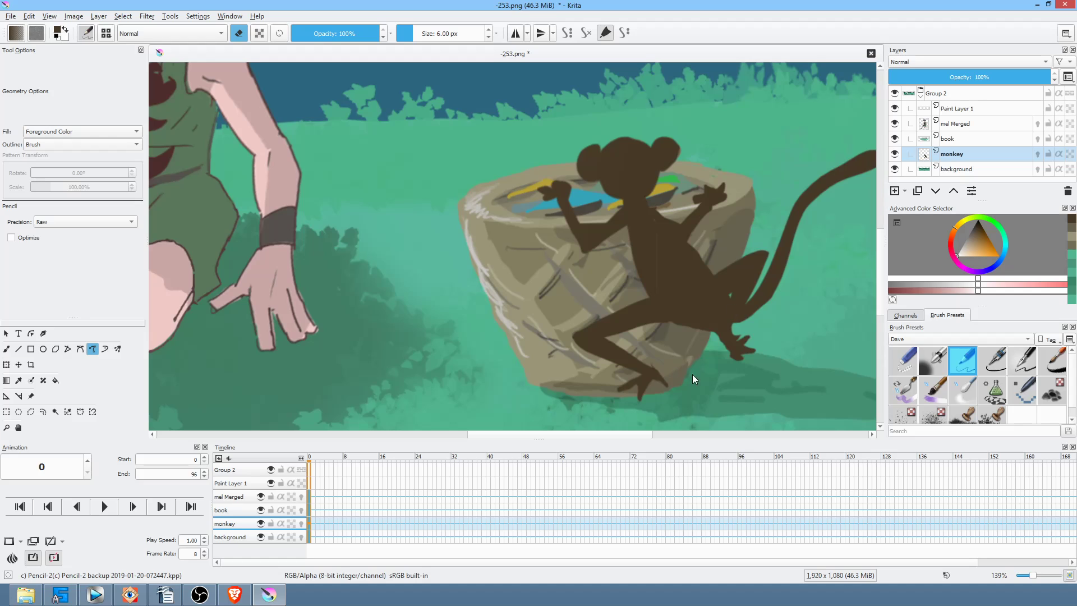
pyautogui.hotkey('ctrl', 'z')
pyautogui.press('e')
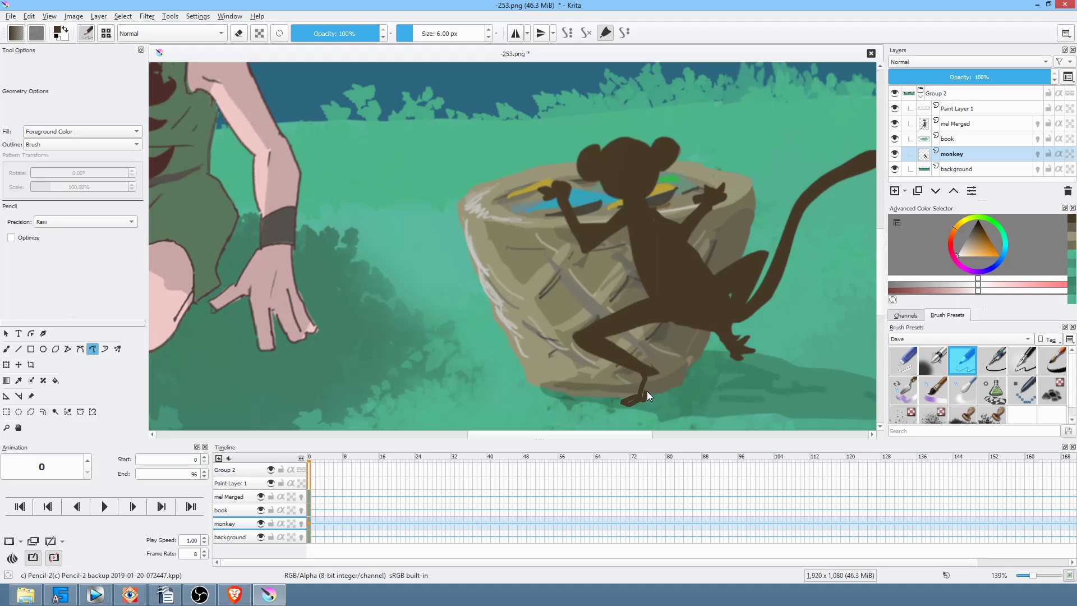
pyautogui.hotkey('ctrl', 'z')
# Retouch the monkey's rear foot and save the document
pyautogui.scroll(-5, 742, 363)
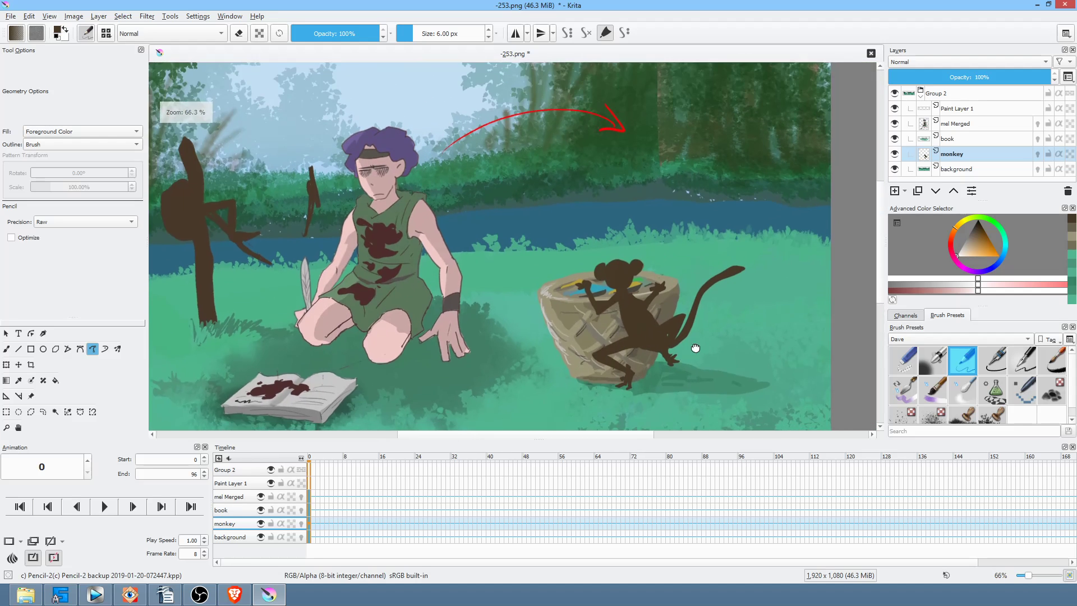
pyautogui.moveTo(676, 373)
pyautogui.mouseDown()
pyautogui.moveTo(678, 385)
pyautogui.moveTo(691, 370)
pyautogui.mouseUp()
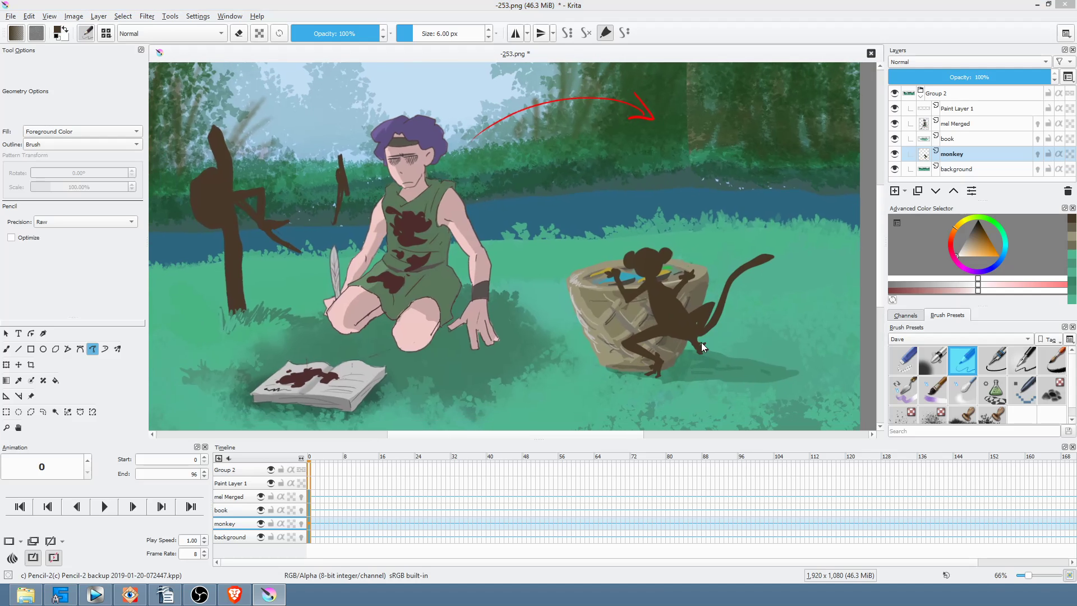
pyautogui.hotkey('ctrl', 's')
pyautogui.click(689, 438)
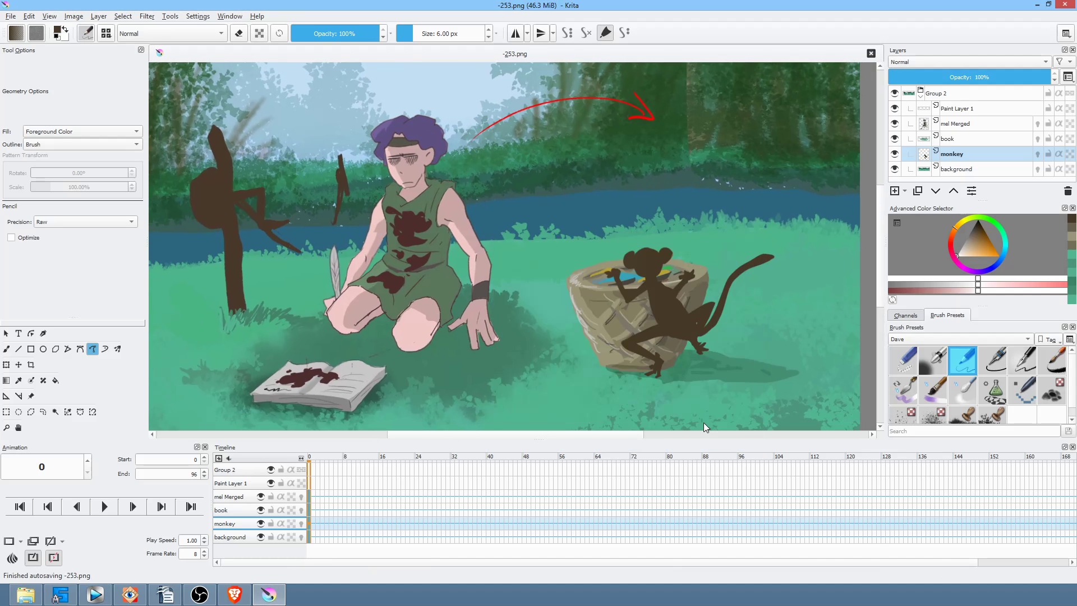
# Toggle the visibility of Paint Layer 1 off and on to check the arrow, and save the document again
pyautogui.click(984, 108)
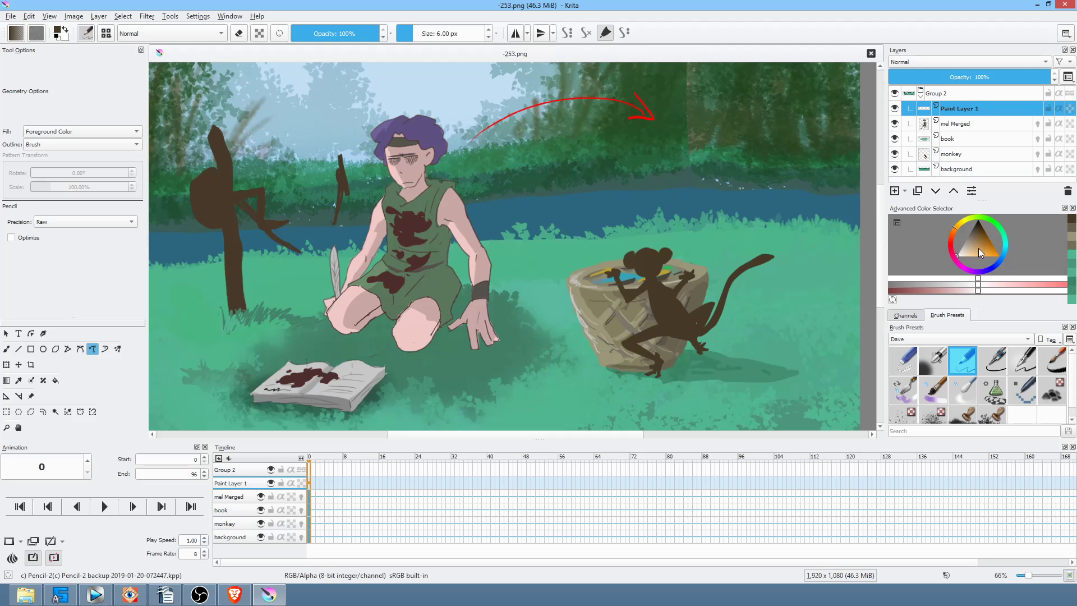
pyautogui.click(896, 108)
pyautogui.click(896, 109)
pyautogui.click(11, 18)
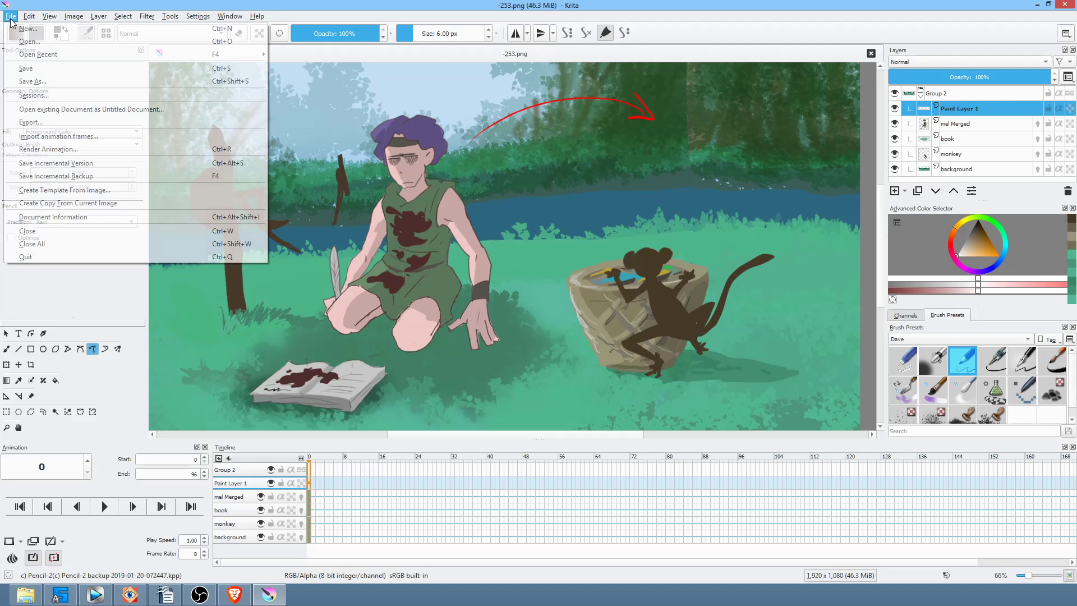
pyautogui.click(30, 71)
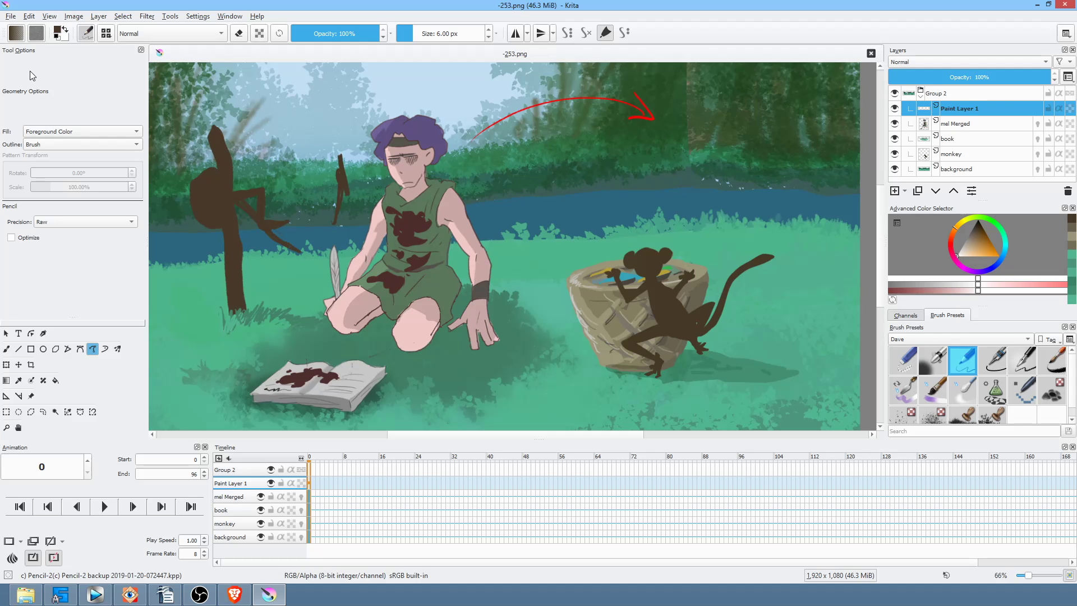
pyautogui.moveTo(549, 265); pyautogui.dragTo(506, 297)
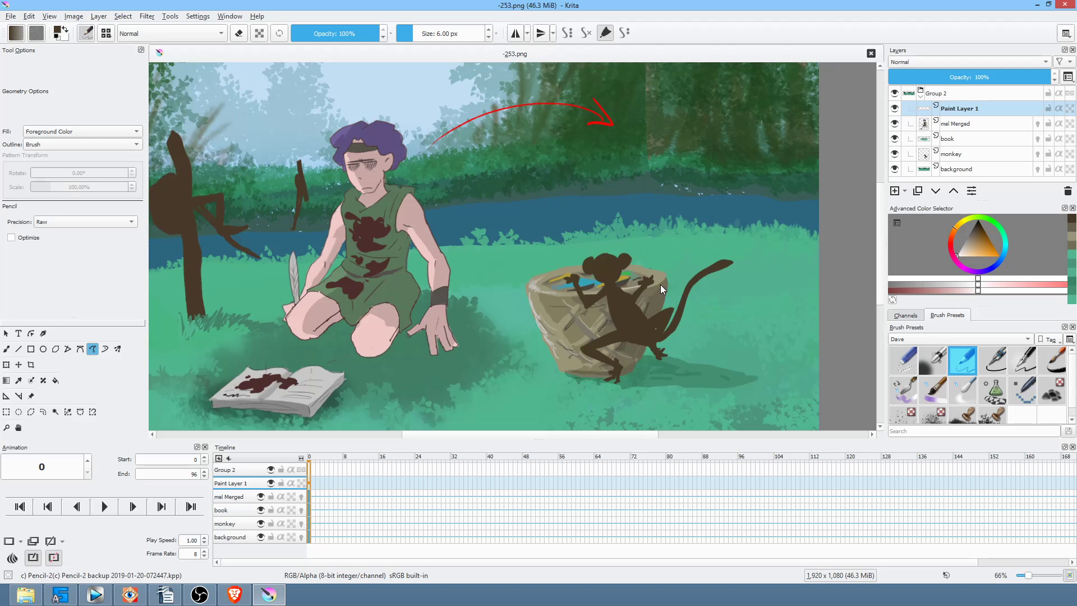
pyautogui.moveTo(704, 200); pyautogui.dragTo(729, 212)
pyautogui.moveTo(693, 256)
pyautogui.mouseDown()
pyautogui.moveTo(706, 251)
pyautogui.moveTo(686, 250)
pyautogui.moveTo(688, 273)
pyautogui.mouseUp()
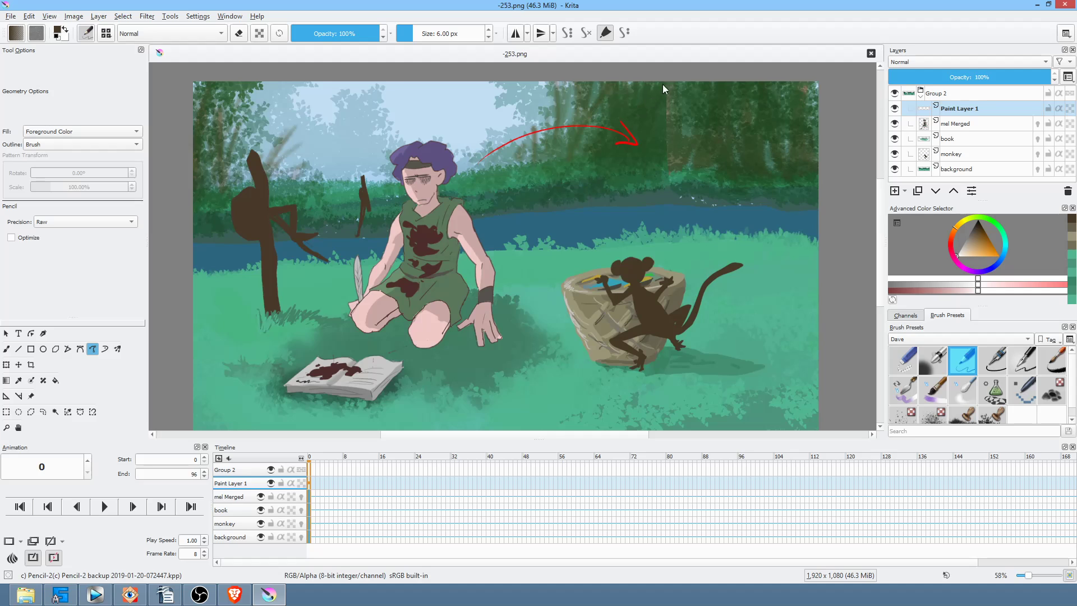
# Erase the red arrow from Paint Layer 1 and set the paint colour to bright red with the Pencil-2 brush preset
pyautogui.press('e')
pyautogui.moveTo(633, 114)
pyautogui.mouseDown()
pyautogui.moveTo(473, 132)
pyautogui.moveTo(546, 174)
pyautogui.moveTo(694, 109)
pyautogui.mouseUp()
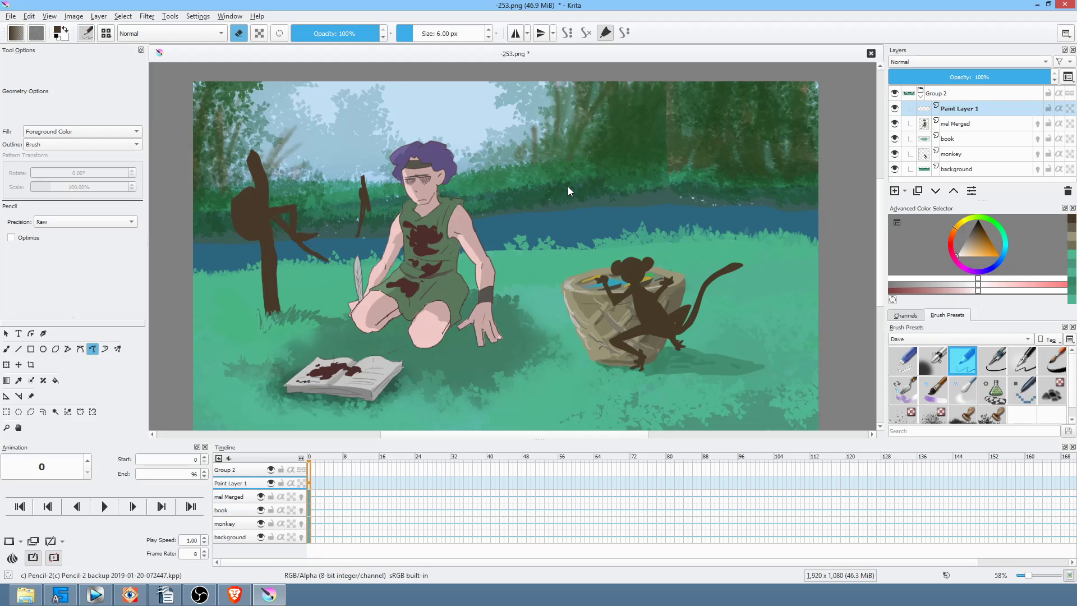
pyautogui.click(999, 256)
pyautogui.moveTo(953, 231); pyautogui.dragTo(950, 241)
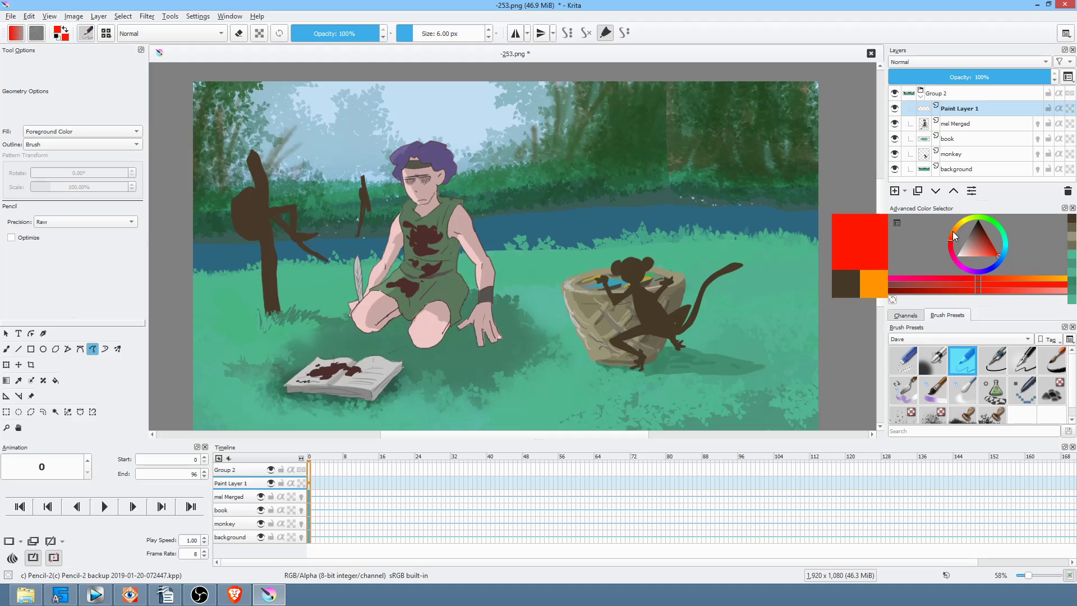
pyautogui.click(992, 360)
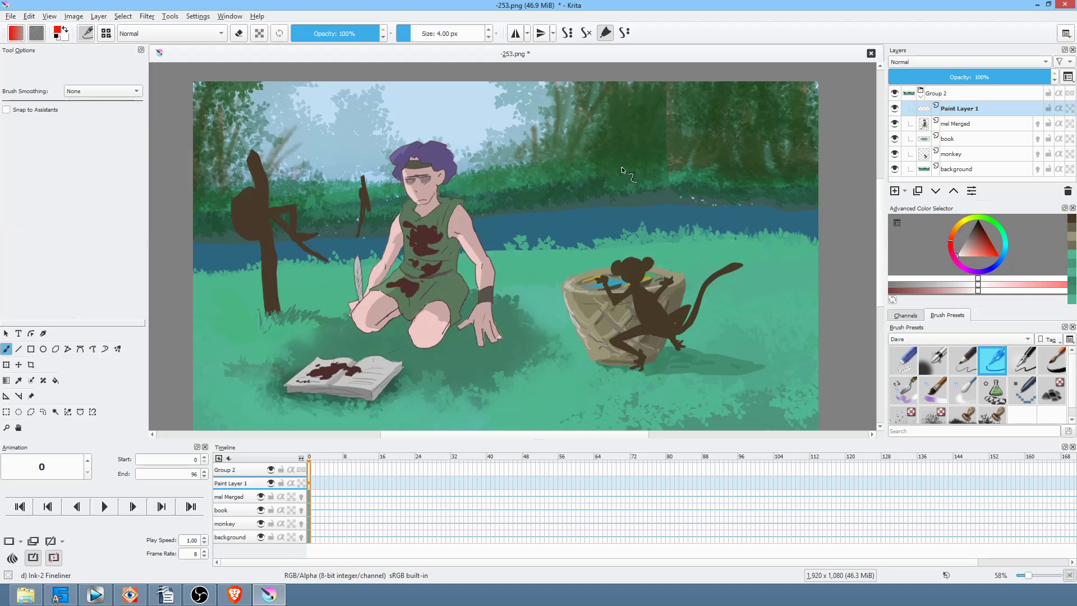
pyautogui.click(971, 365)
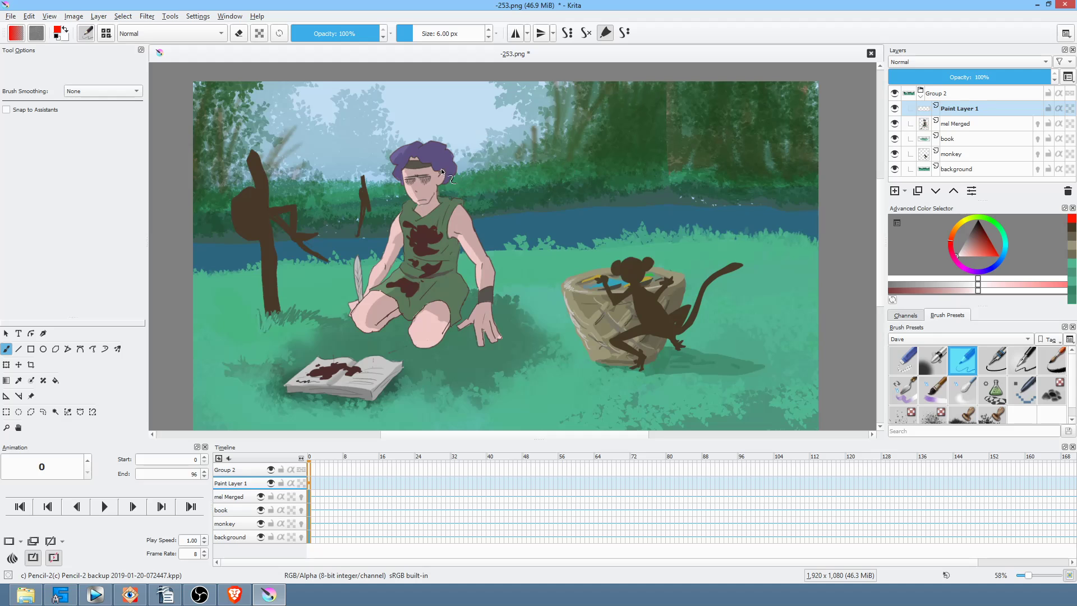
# Sketch the facial structure in red over the seated man's head, and erase those lines
pyautogui.moveTo(414, 152)
pyautogui.mouseDown()
pyautogui.moveTo(448, 160)
pyautogui.moveTo(428, 198)
pyautogui.moveTo(399, 161)
pyautogui.moveTo(421, 206)
pyautogui.moveTo(416, 157)
pyautogui.moveTo(439, 164)
pyautogui.moveTo(413, 181)
pyautogui.moveTo(421, 206)
pyautogui.moveTo(405, 175)
pyautogui.moveTo(430, 208)
pyautogui.mouseUp()
pyautogui.moveTo(431, 207)
pyautogui.mouseDown()
pyautogui.moveTo(436, 180)
pyautogui.moveTo(429, 207)
pyautogui.mouseUp()
pyautogui.moveTo(429, 208)
pyautogui.mouseDown()
pyautogui.moveTo(413, 208)
pyautogui.moveTo(398, 157)
pyautogui.moveTo(442, 154)
pyautogui.mouseUp()
pyautogui.moveTo(442, 154)
pyautogui.mouseDown()
pyautogui.moveTo(431, 204)
pyautogui.moveTo(435, 186)
pyautogui.mouseUp()
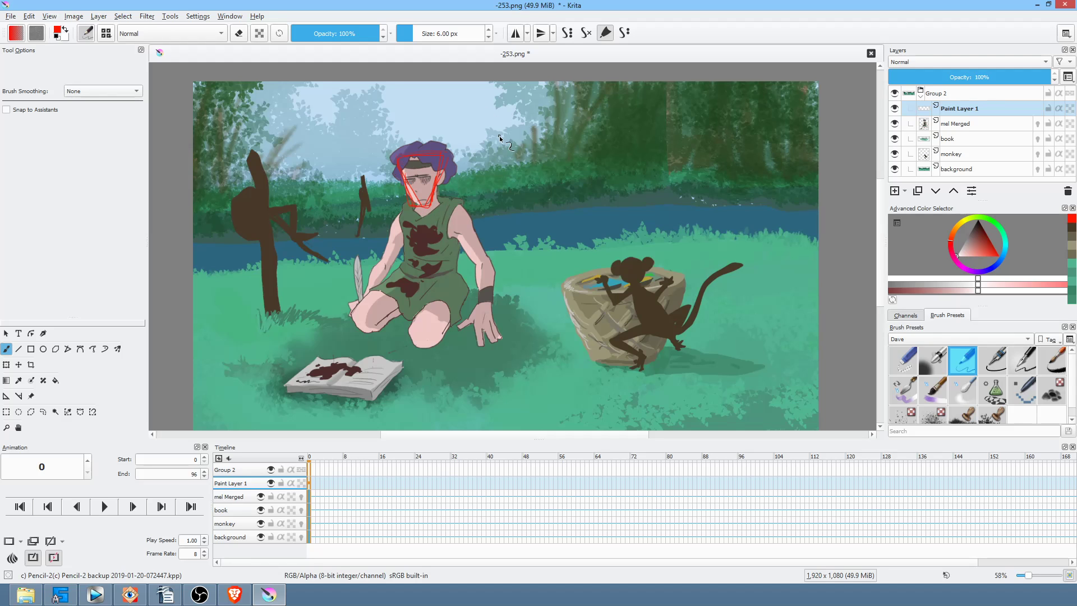
pyautogui.press('p')
pyautogui.press('e')
pyautogui.moveTo(461, 130); pyautogui.dragTo(430, 121)
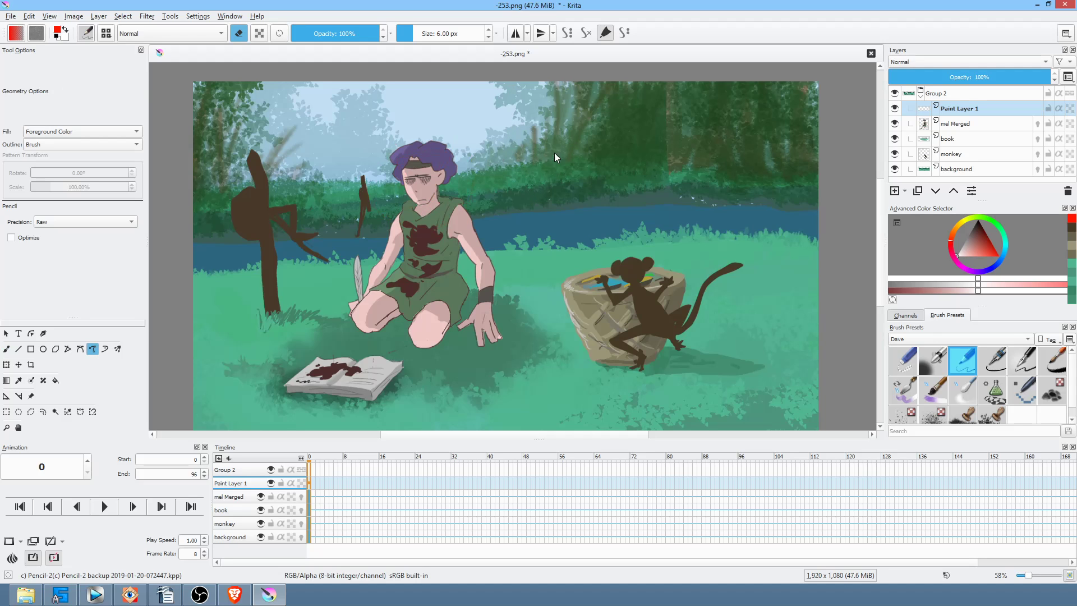
# Scribble red trial strokes over the tree line and the river, erasing each attempt
pyautogui.press('b')
pyautogui.press('e')
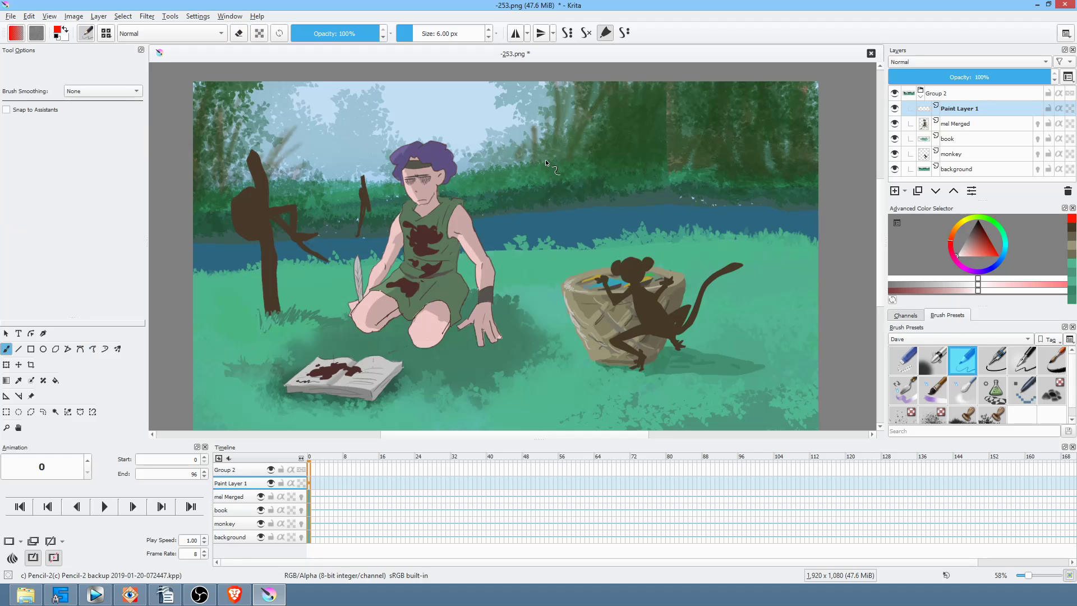
pyautogui.moveTo(568, 172)
pyautogui.mouseDown()
pyautogui.moveTo(600, 221)
pyautogui.moveTo(640, 135)
pyautogui.moveTo(655, 183)
pyautogui.moveTo(677, 168)
pyautogui.moveTo(665, 164)
pyautogui.mouseUp()
pyautogui.press('p')
pyautogui.press('e')
pyautogui.moveTo(639, 102)
pyautogui.mouseDown()
pyautogui.moveTo(584, 103)
pyautogui.moveTo(618, 86)
pyautogui.mouseUp()
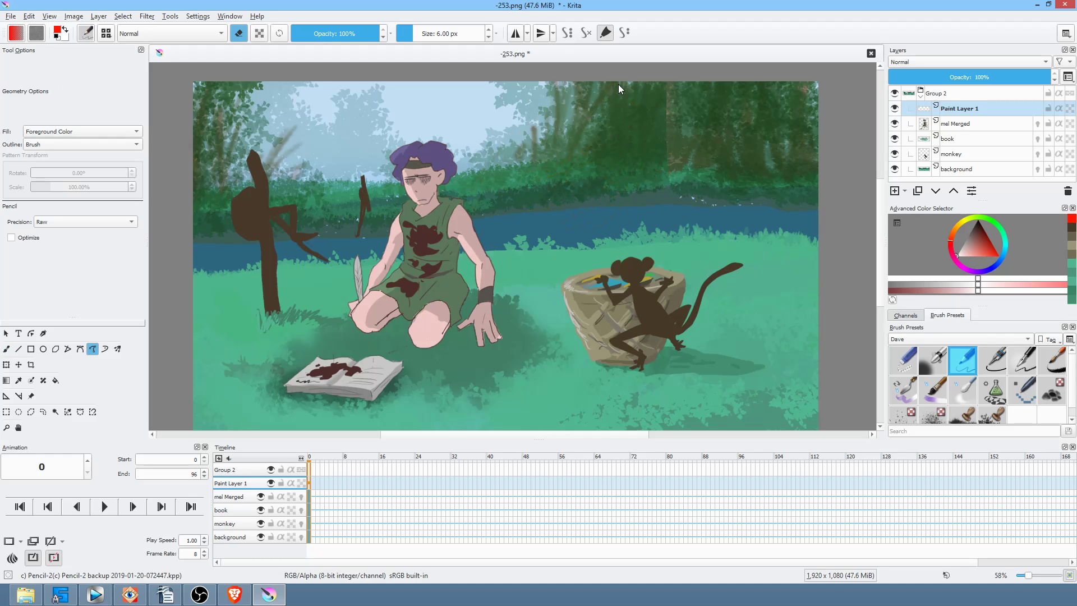
pyautogui.press('b')
pyautogui.press('e')
pyautogui.moveTo(559, 172); pyautogui.dragTo(627, 221)
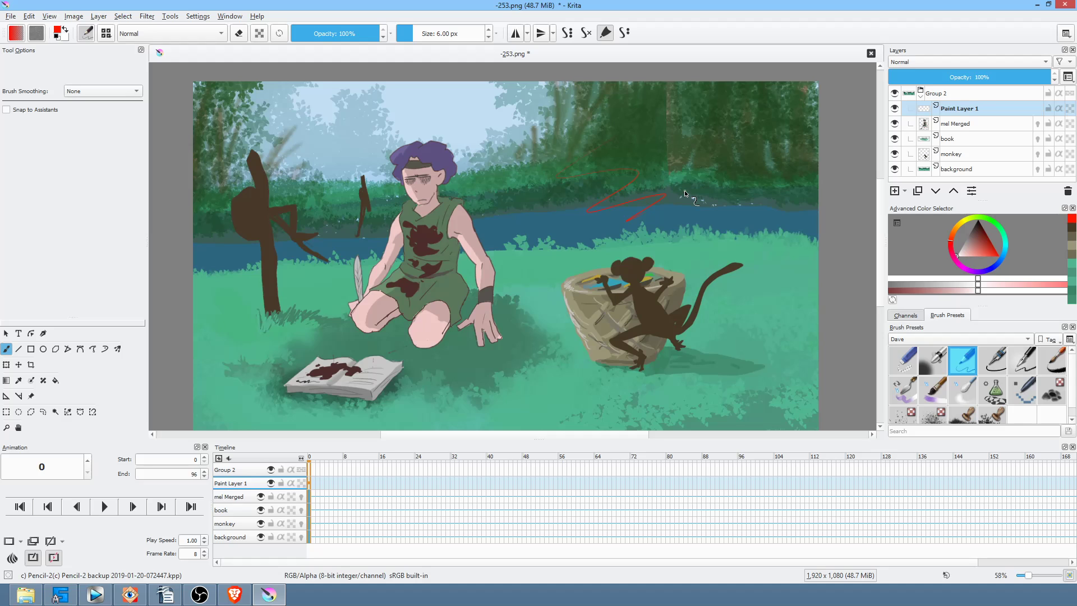
pyautogui.press('p')
pyautogui.press('e')
pyautogui.moveTo(706, 139)
pyautogui.mouseDown()
pyautogui.moveTo(570, 249)
pyautogui.moveTo(649, 119)
pyautogui.mouseUp()
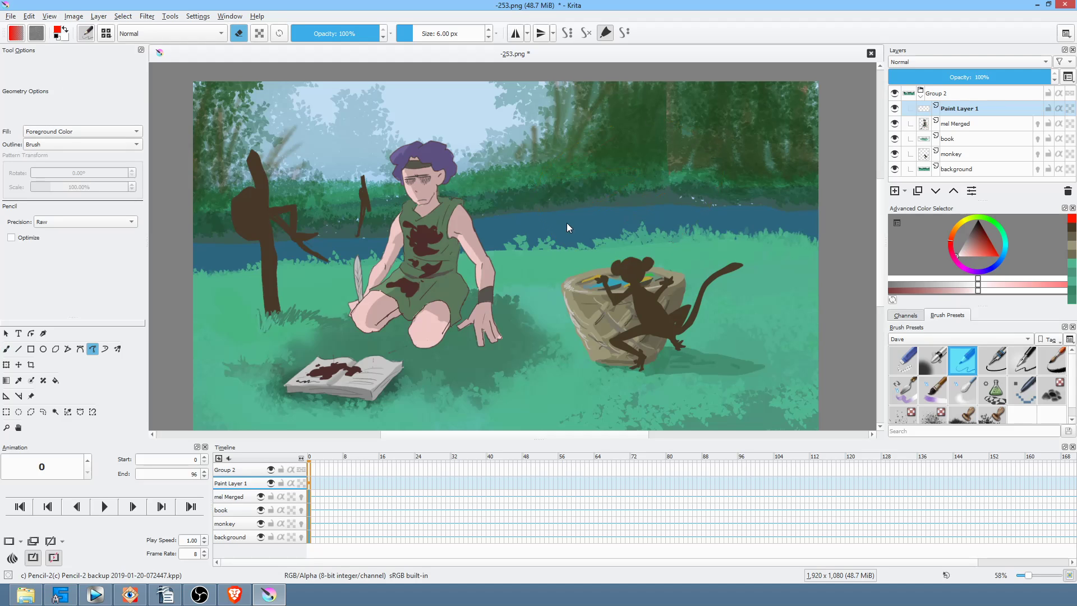
# Try red strokes on the grass beside the monkey's tail, erasing each set
pyautogui.press('b')
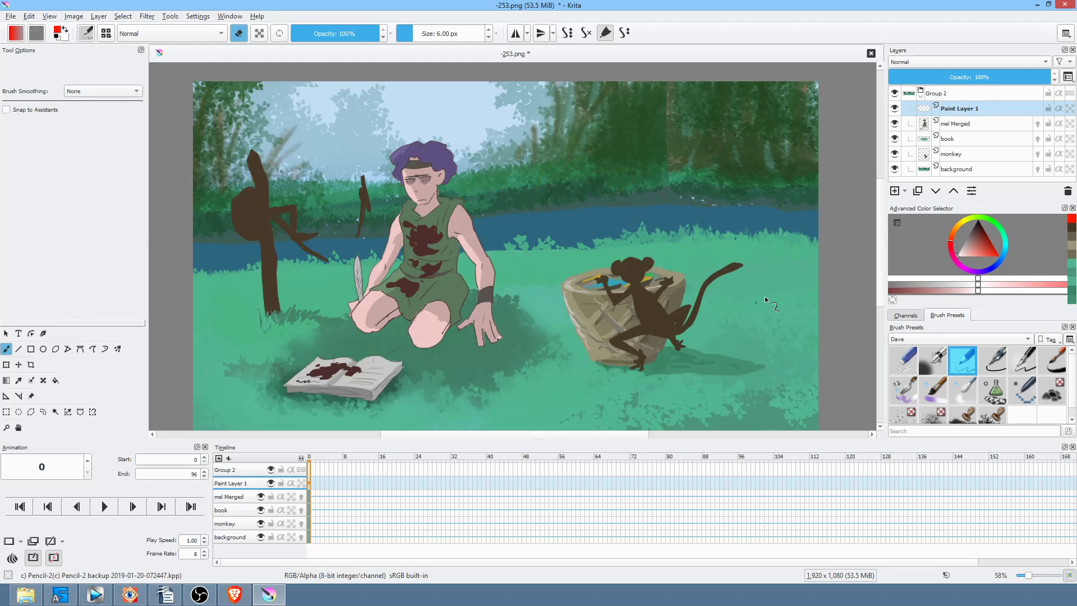
pyautogui.press('e')
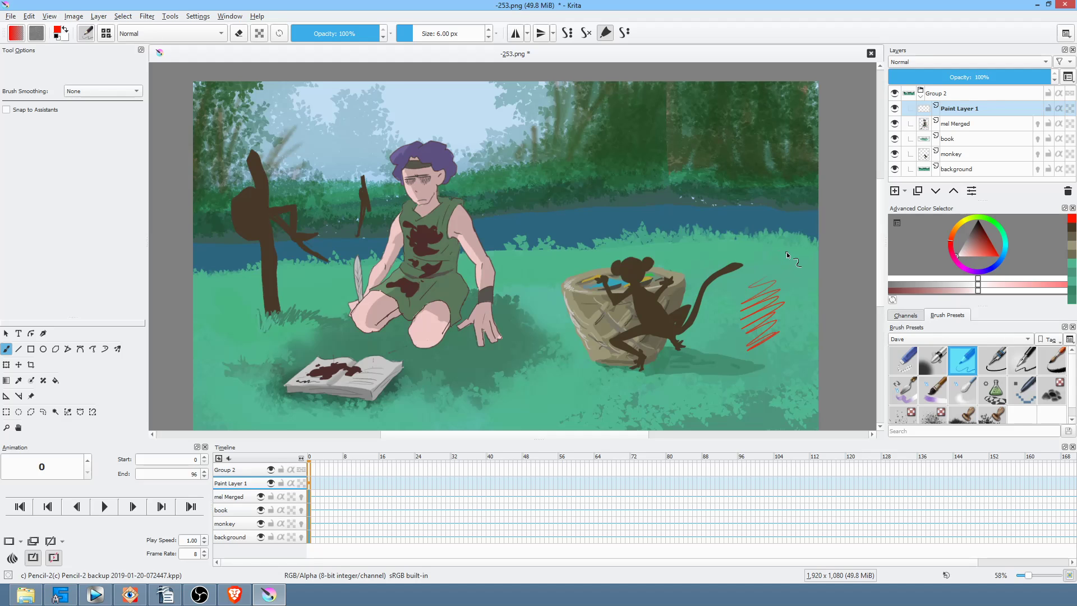
pyautogui.press('f')
pyautogui.press('e')
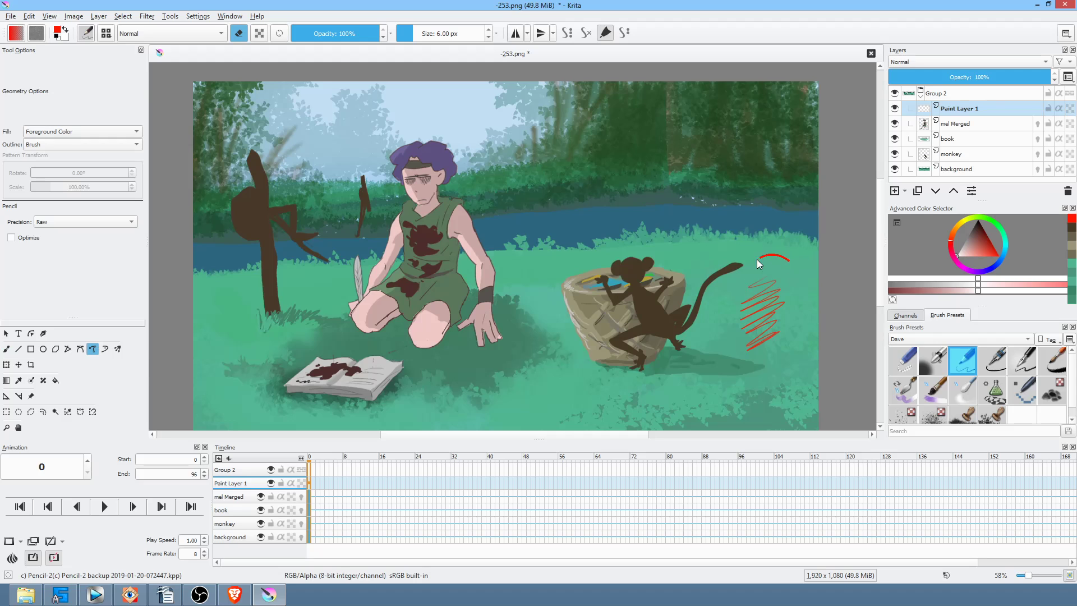
pyautogui.moveTo(791, 263); pyautogui.dragTo(793, 262)
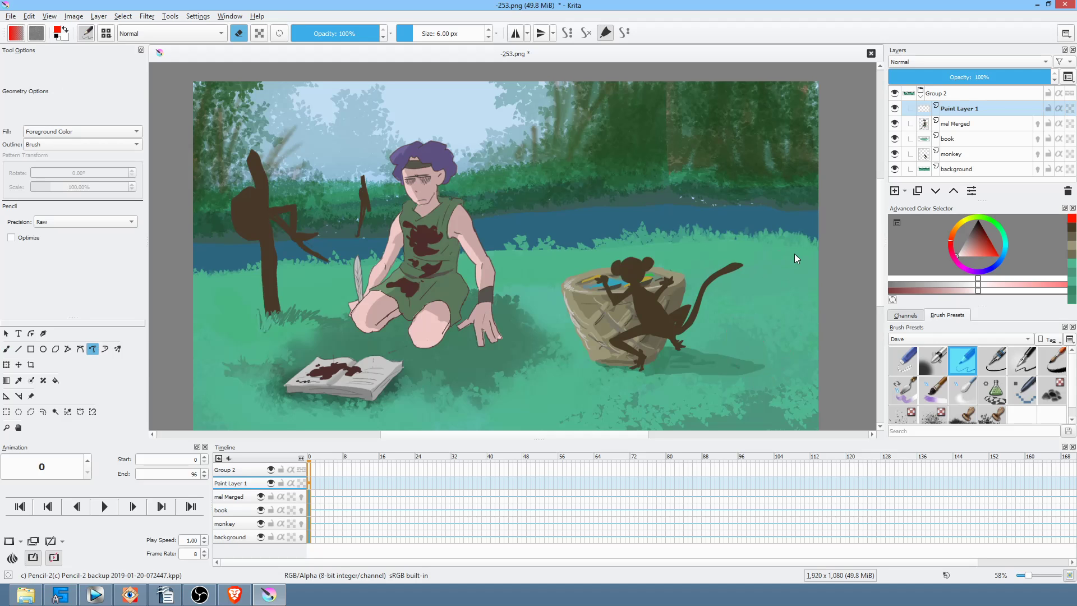
pyautogui.press('b')
pyautogui.press('e')
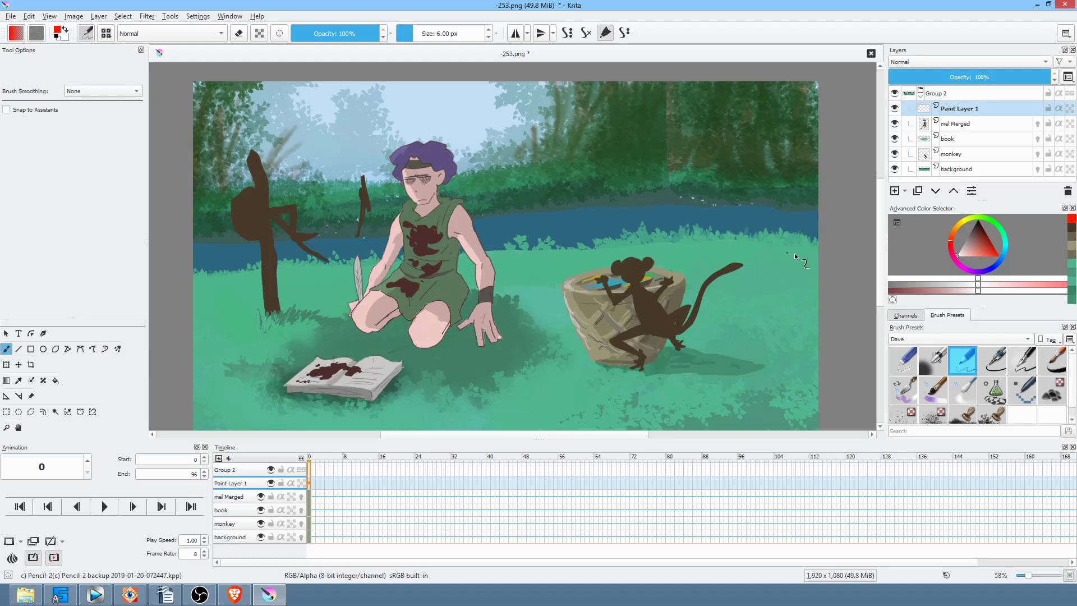
pyautogui.moveTo(779, 293); pyautogui.dragTo(764, 325)
pyautogui.hotkey('shift', 'b')
pyautogui.press('e')
pyautogui.moveTo(766, 272)
pyautogui.mouseDown()
pyautogui.moveTo(734, 352)
pyautogui.moveTo(778, 251)
pyautogui.mouseUp()
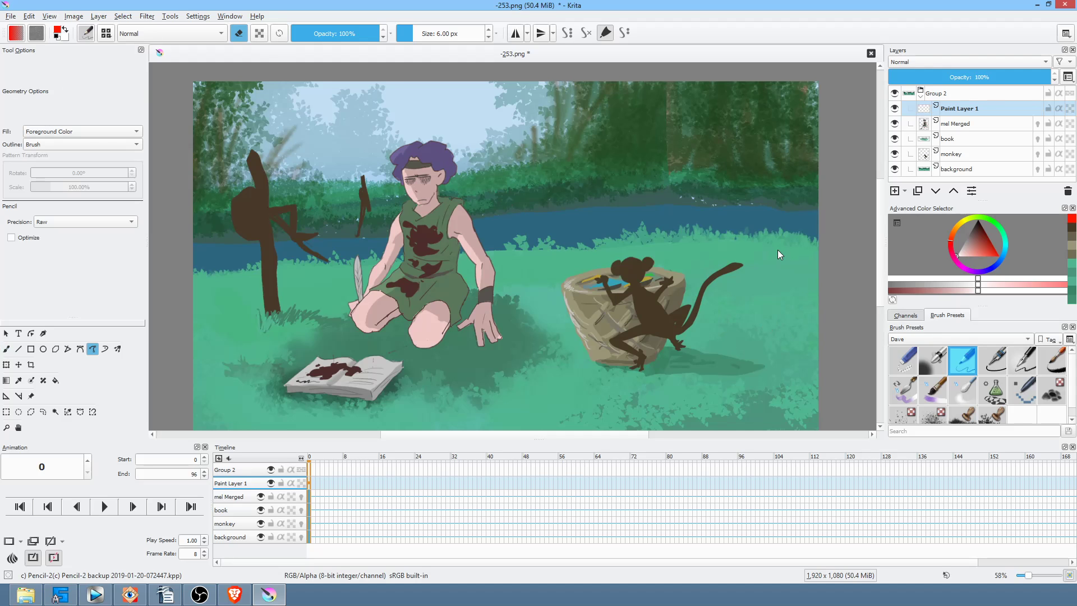
# Using the Ink-7 Brush Rough preset, sketch a red reaching figure's box-shaped head, shoulder circles and tapering torso over and beside the seated man
pyautogui.press('b')
pyautogui.press('e')
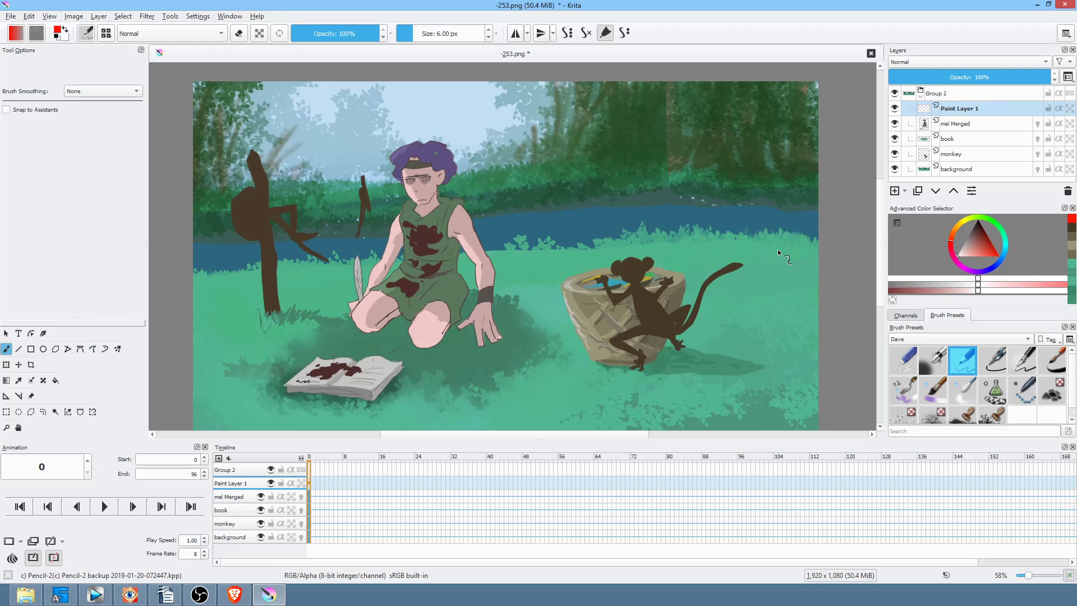
pyautogui.click(1053, 362)
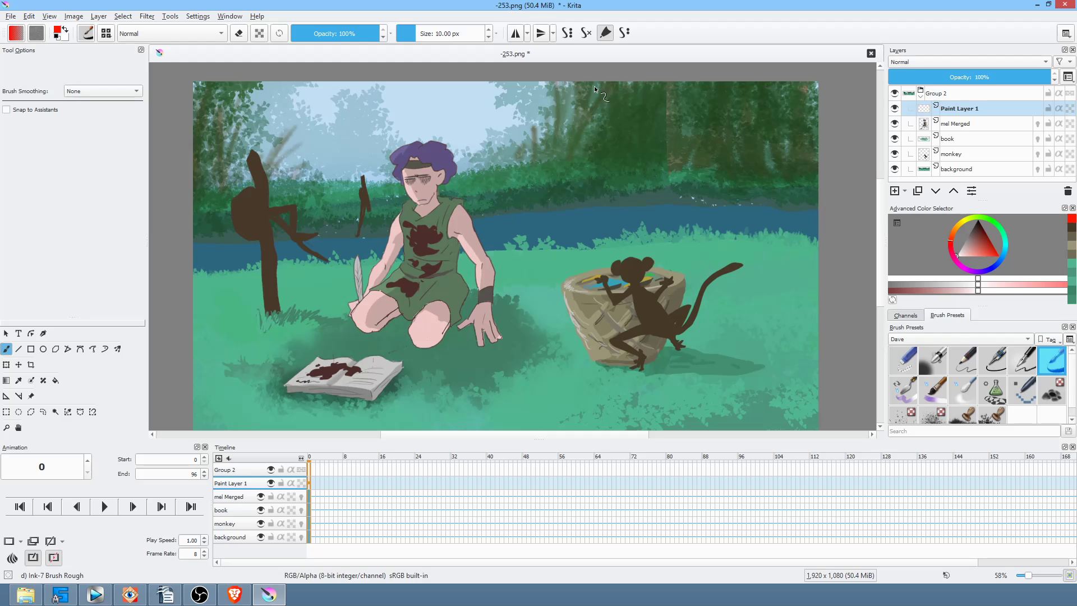
pyautogui.moveTo(477, 173); pyautogui.dragTo(485, 213)
pyautogui.moveTo(481, 166)
pyautogui.mouseDown()
pyautogui.moveTo(532, 165)
pyautogui.moveTo(505, 216)
pyautogui.mouseUp()
pyautogui.moveTo(521, 186); pyautogui.dragTo(506, 215)
pyautogui.moveTo(482, 159); pyautogui.dragTo(527, 175)
pyautogui.moveTo(481, 166); pyautogui.dragTo(476, 212)
pyautogui.moveTo(479, 220)
pyautogui.mouseDown()
pyautogui.moveTo(504, 222)
pyautogui.moveTo(505, 209)
pyautogui.moveTo(481, 202)
pyautogui.moveTo(497, 170)
pyautogui.moveTo(474, 225)
pyautogui.moveTo(459, 203)
pyautogui.moveTo(440, 210)
pyautogui.moveTo(505, 232)
pyautogui.moveTo(500, 222)
pyautogui.moveTo(401, 266)
pyautogui.moveTo(434, 282)
pyautogui.moveTo(458, 275)
pyautogui.moveTo(448, 285)
pyautogui.moveTo(505, 225)
pyautogui.mouseUp()
pyautogui.moveTo(440, 218)
pyautogui.mouseDown()
pyautogui.moveTo(412, 264)
pyautogui.moveTo(511, 221)
pyautogui.moveTo(496, 241)
pyautogui.moveTo(514, 234)
pyautogui.mouseUp()
pyautogui.moveTo(526, 178); pyautogui.dragTo(501, 223)
pyautogui.moveTo(473, 157)
pyautogui.mouseDown()
pyautogui.moveTo(482, 179)
pyautogui.moveTo(530, 184)
pyautogui.moveTo(537, 171)
pyautogui.moveTo(507, 217)
pyautogui.mouseUp()
pyautogui.moveTo(480, 167); pyautogui.dragTo(471, 226)
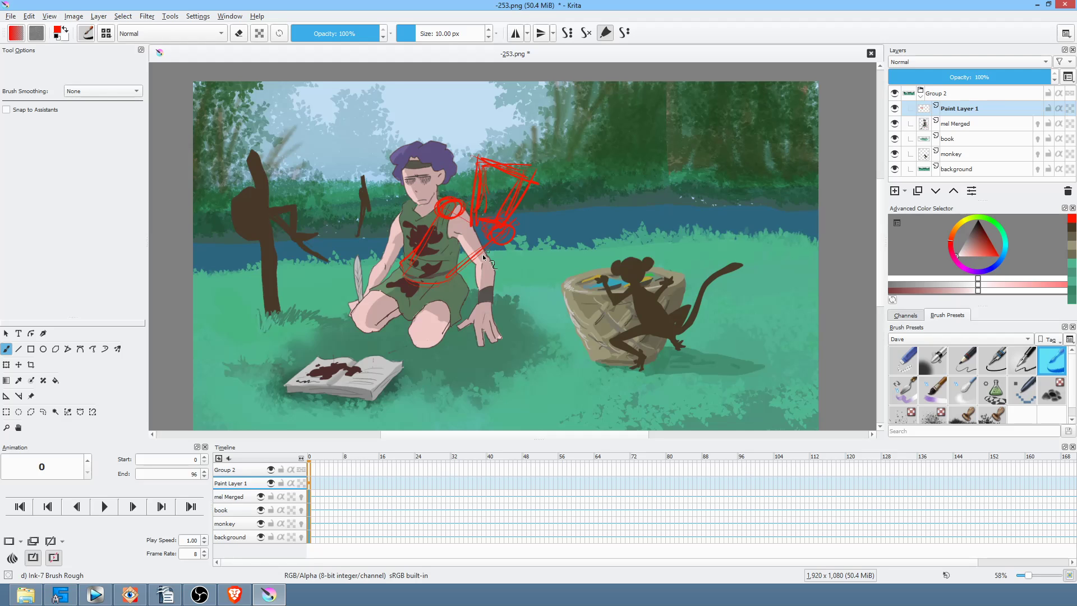
# Add both outstretched arms to the red figure, with circled elbows and hands reaching towards the basket and the wooden post
pyautogui.moveTo(446, 206)
pyautogui.mouseDown()
pyautogui.moveTo(389, 233)
pyautogui.moveTo(392, 224)
pyautogui.moveTo(389, 236)
pyautogui.mouseUp()
pyautogui.moveTo(532, 260); pyautogui.dragTo(543, 257)
pyautogui.moveTo(601, 264)
pyautogui.mouseDown()
pyautogui.moveTo(627, 263)
pyautogui.moveTo(597, 261)
pyautogui.mouseUp()
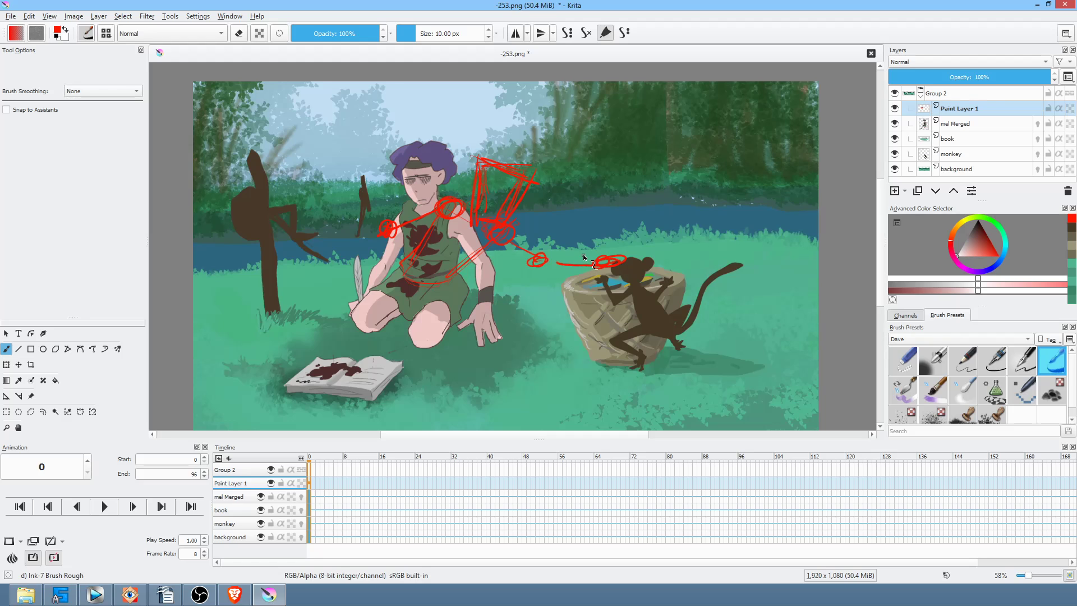
pyautogui.moveTo(367, 239)
pyautogui.mouseDown()
pyautogui.moveTo(319, 261)
pyautogui.moveTo(298, 253)
pyautogui.mouseUp()
# Change the paint colour to green and sketch a second figure's box head, shoulder circles, raised arms and hands over the trees and river
pyautogui.moveTo(991, 219)
pyautogui.mouseDown()
pyautogui.moveTo(978, 216)
pyautogui.moveTo(1011, 248)
pyautogui.mouseUp()
pyautogui.click(991, 219)
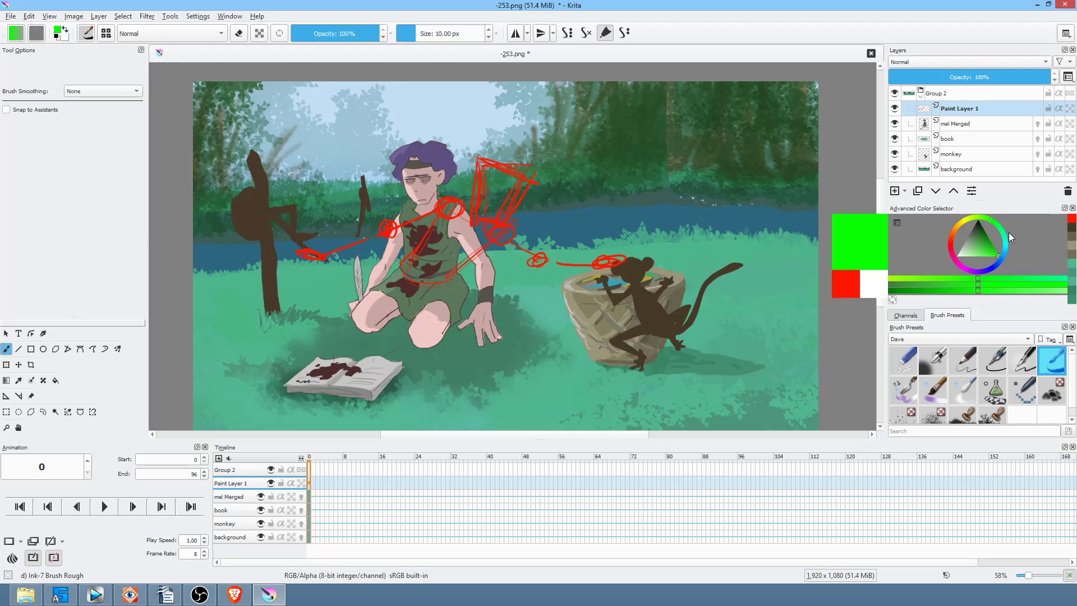
pyautogui.click(987, 216)
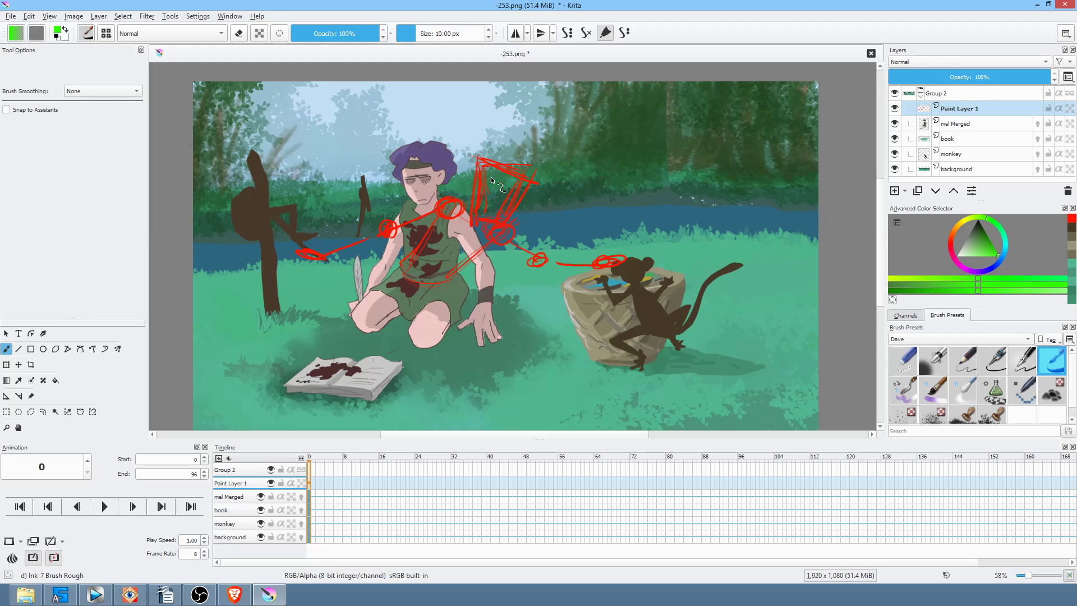
pyautogui.moveTo(627, 120)
pyautogui.mouseDown()
pyautogui.moveTo(638, 127)
pyautogui.moveTo(594, 156)
pyautogui.moveTo(588, 188)
pyautogui.moveTo(609, 194)
pyautogui.moveTo(586, 191)
pyautogui.moveTo(628, 180)
pyautogui.moveTo(584, 185)
pyautogui.moveTo(611, 194)
pyautogui.moveTo(645, 143)
pyautogui.moveTo(598, 147)
pyautogui.moveTo(576, 187)
pyautogui.mouseUp()
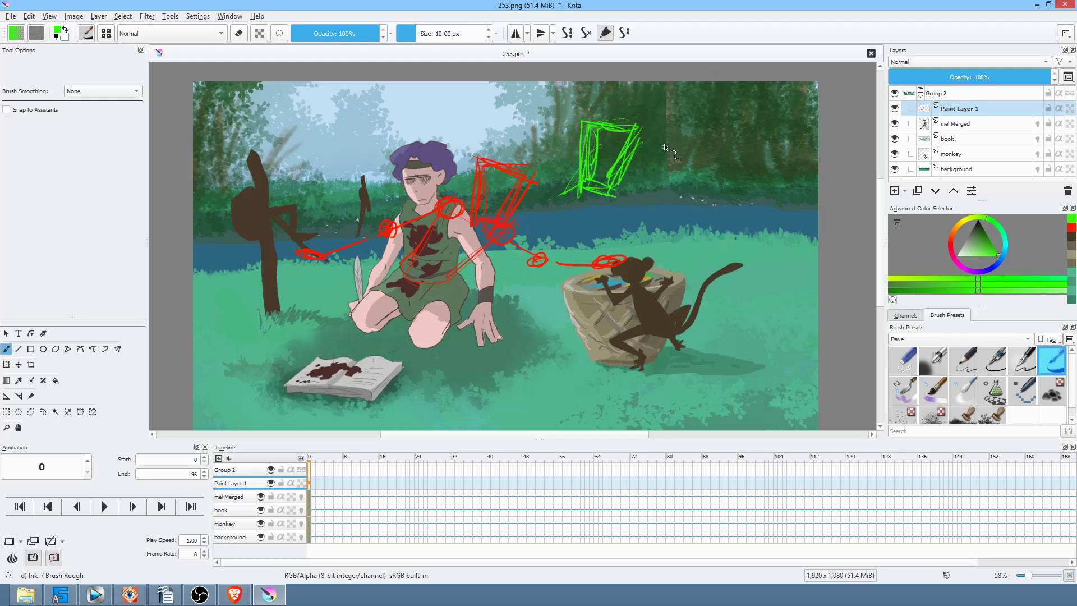
pyautogui.moveTo(651, 165)
pyautogui.mouseDown()
pyautogui.moveTo(742, 110)
pyautogui.moveTo(766, 133)
pyautogui.moveTo(741, 122)
pyautogui.moveTo(750, 131)
pyautogui.moveTo(735, 143)
pyautogui.moveTo(770, 132)
pyautogui.moveTo(776, 169)
pyautogui.mouseUp()
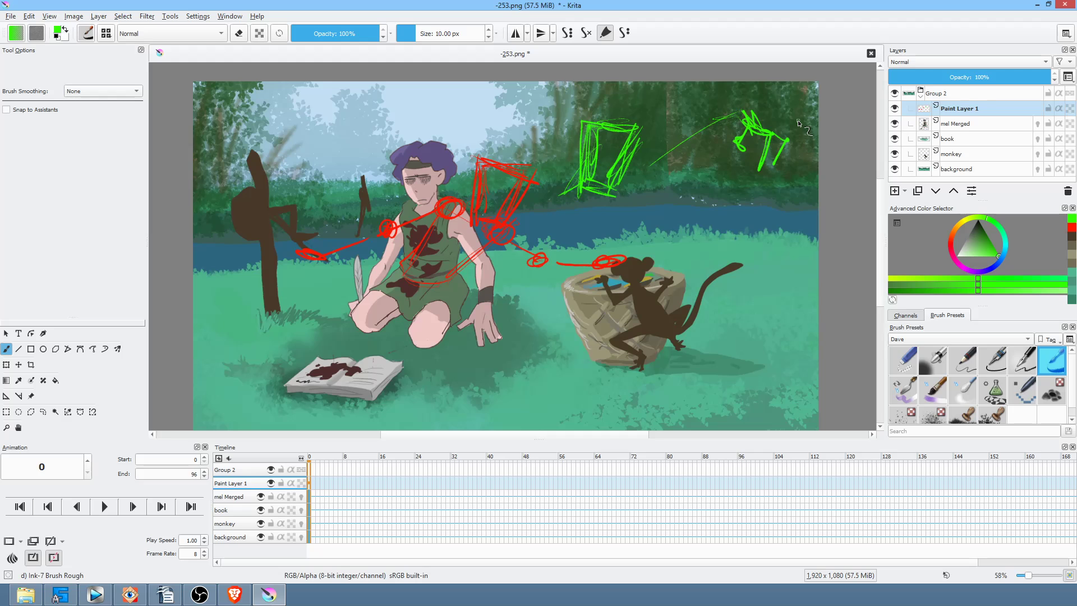
pyautogui.moveTo(653, 133); pyautogui.dragTo(683, 106)
pyautogui.moveTo(577, 185)
pyautogui.mouseDown()
pyautogui.moveTo(561, 205)
pyautogui.moveTo(554, 189)
pyautogui.moveTo(569, 203)
pyautogui.moveTo(620, 206)
pyautogui.moveTo(634, 182)
pyautogui.moveTo(628, 145)
pyautogui.moveTo(705, 99)
pyautogui.moveTo(692, 140)
pyautogui.moveTo(708, 148)
pyautogui.moveTo(684, 158)
pyautogui.mouseUp()
pyautogui.moveTo(619, 195)
pyautogui.mouseDown()
pyautogui.moveTo(501, 254)
pyautogui.moveTo(499, 225)
pyautogui.mouseUp()
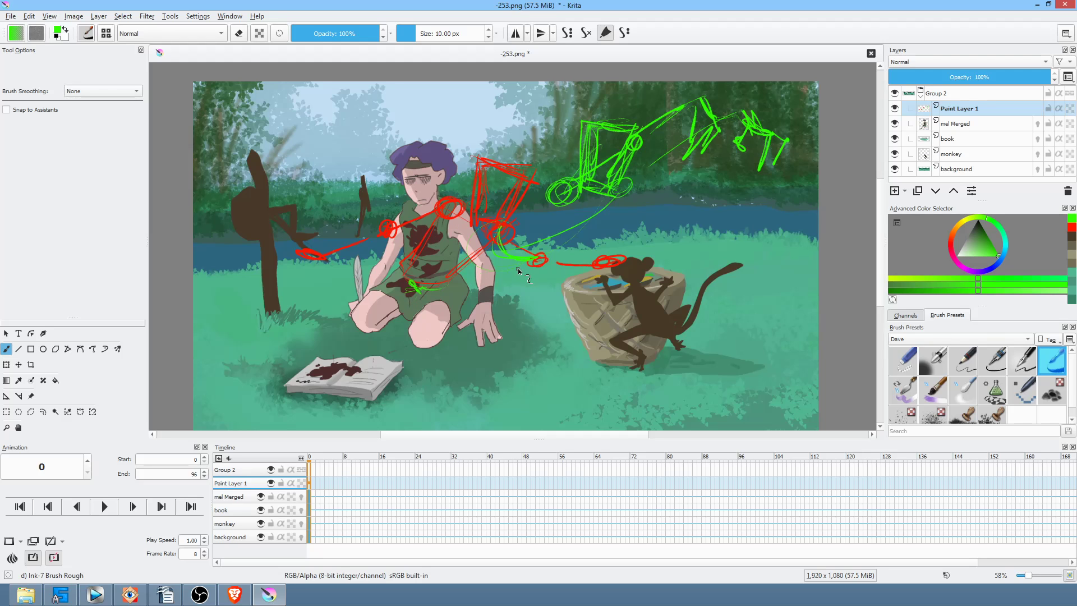
# Sketch the green figure's lower-body lines over the seated man's torso, arm and knee
pyautogui.moveTo(539, 255)
pyautogui.mouseDown()
pyautogui.moveTo(463, 323)
pyautogui.moveTo(519, 283)
pyautogui.moveTo(448, 329)
pyautogui.mouseUp()
pyautogui.moveTo(481, 262); pyautogui.dragTo(450, 312)
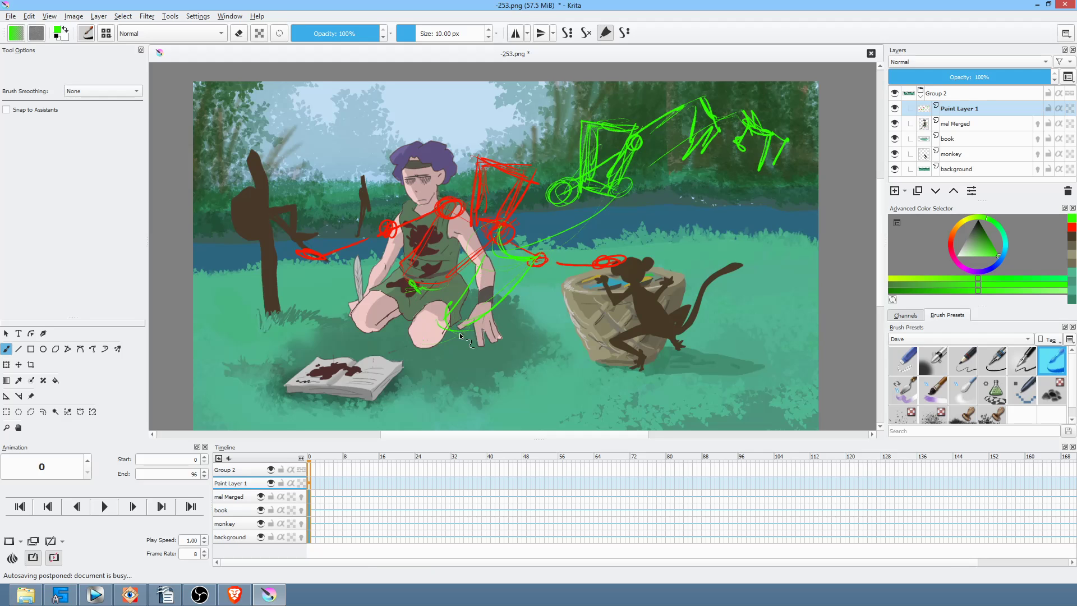
pyautogui.moveTo(452, 325)
pyautogui.mouseDown()
pyautogui.moveTo(444, 338)
pyautogui.moveTo(460, 343)
pyautogui.mouseUp()
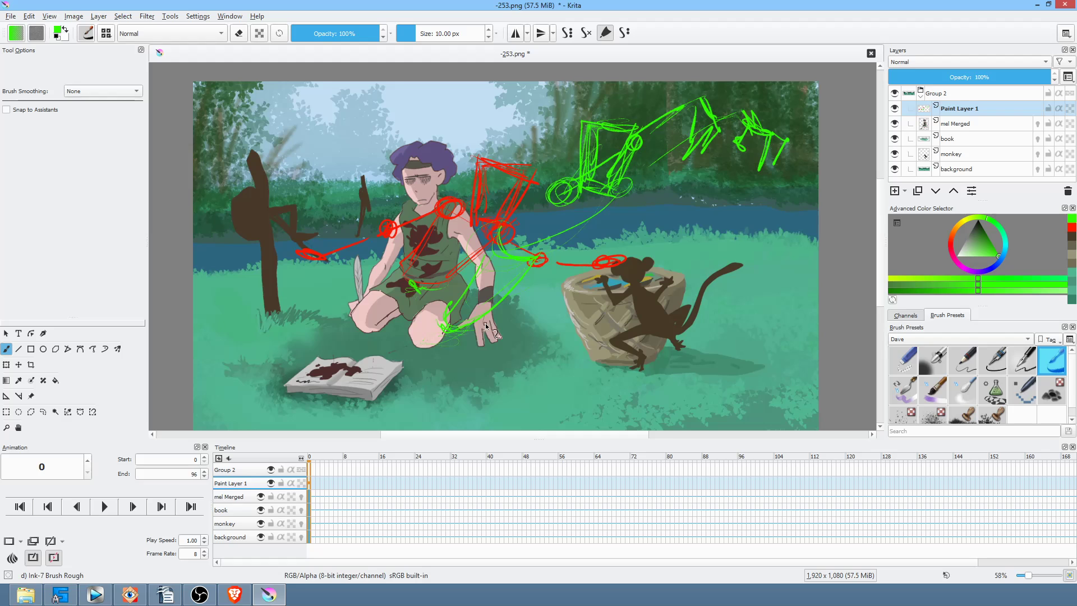
pyautogui.moveTo(461, 236)
pyautogui.mouseDown()
pyautogui.moveTo(402, 277)
pyautogui.moveTo(456, 242)
pyautogui.moveTo(418, 266)
pyautogui.mouseUp()
pyautogui.moveTo(423, 192); pyautogui.dragTo(416, 289)
pyautogui.moveTo(421, 195)
pyautogui.mouseDown()
pyautogui.moveTo(438, 251)
pyautogui.moveTo(422, 185)
pyautogui.moveTo(380, 217)
pyautogui.mouseUp()
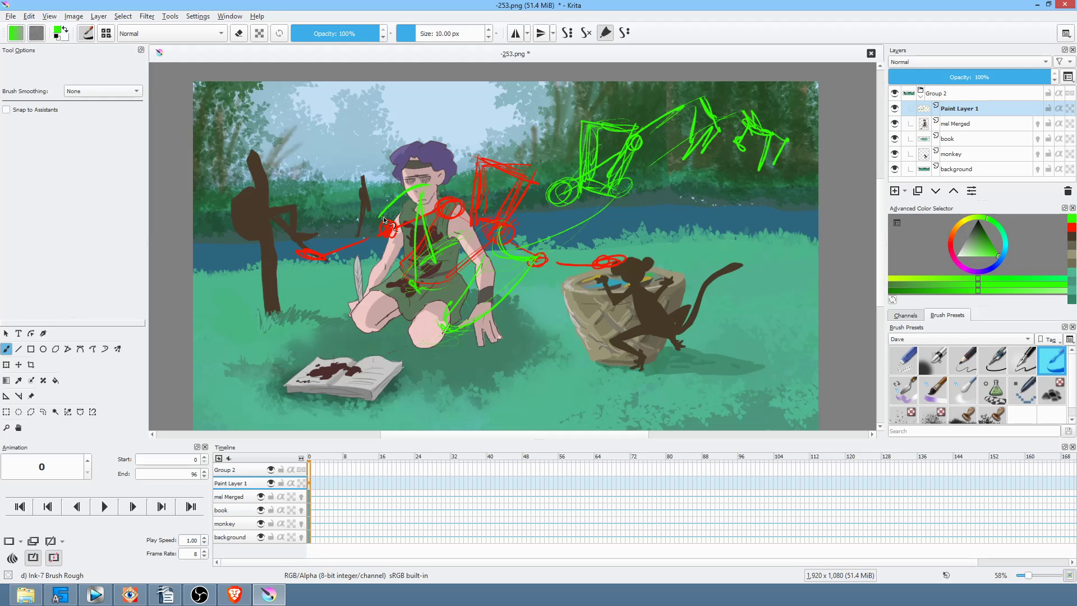
# Change the paint colour to blue and sketch a third figure arching over the basket, with its box head beside the monkey
pyautogui.moveTo(1003, 251); pyautogui.dragTo(1000, 259)
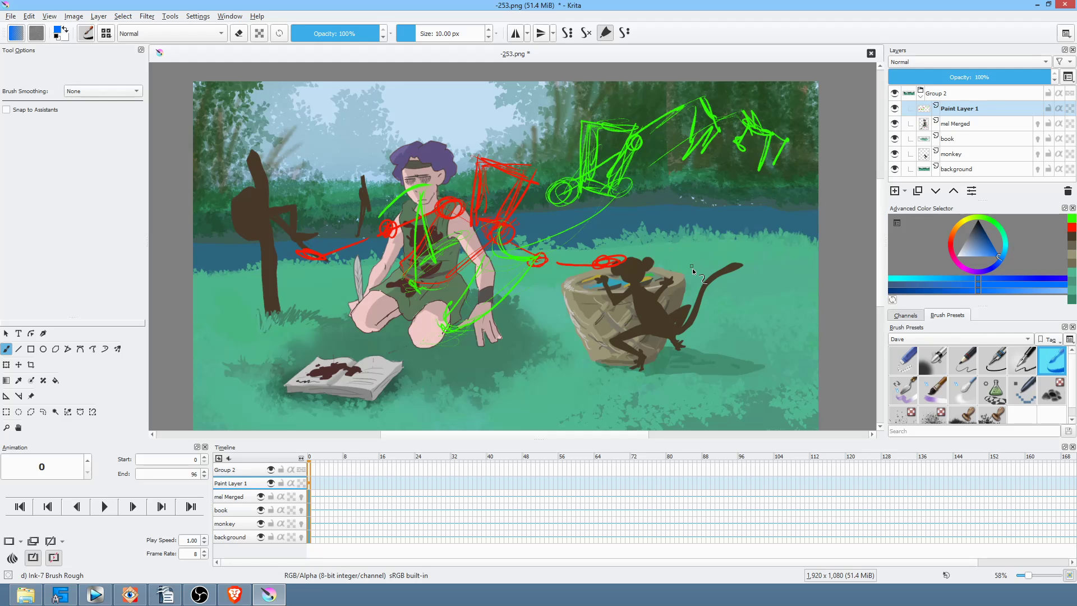
pyautogui.moveTo(565, 247); pyautogui.dragTo(714, 265)
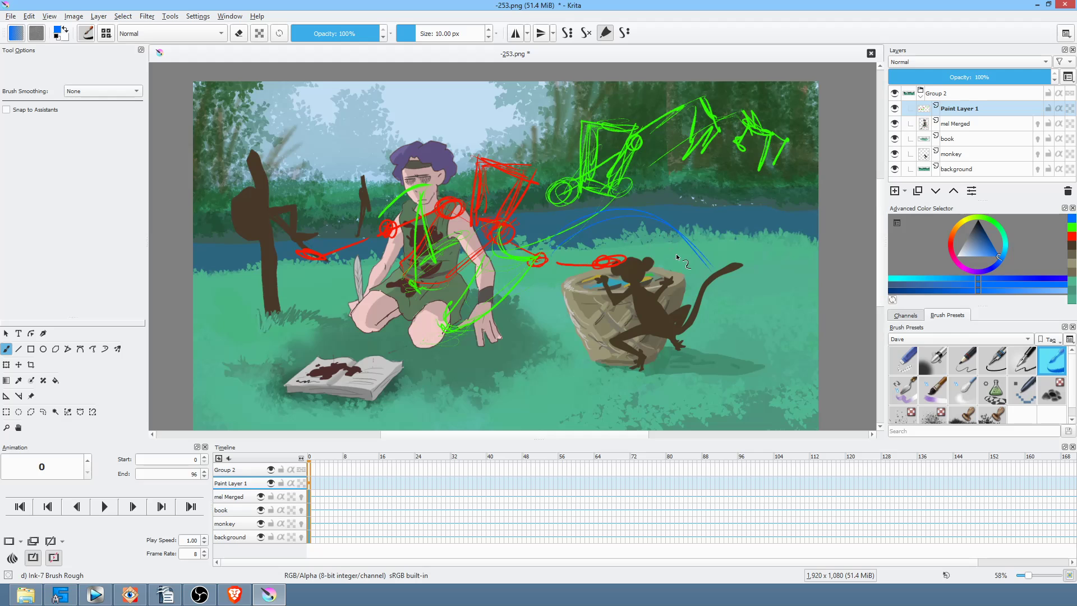
pyautogui.moveTo(548, 249); pyautogui.dragTo(648, 289)
pyautogui.moveTo(562, 284)
pyautogui.mouseDown()
pyautogui.moveTo(567, 256)
pyautogui.moveTo(679, 275)
pyautogui.mouseUp()
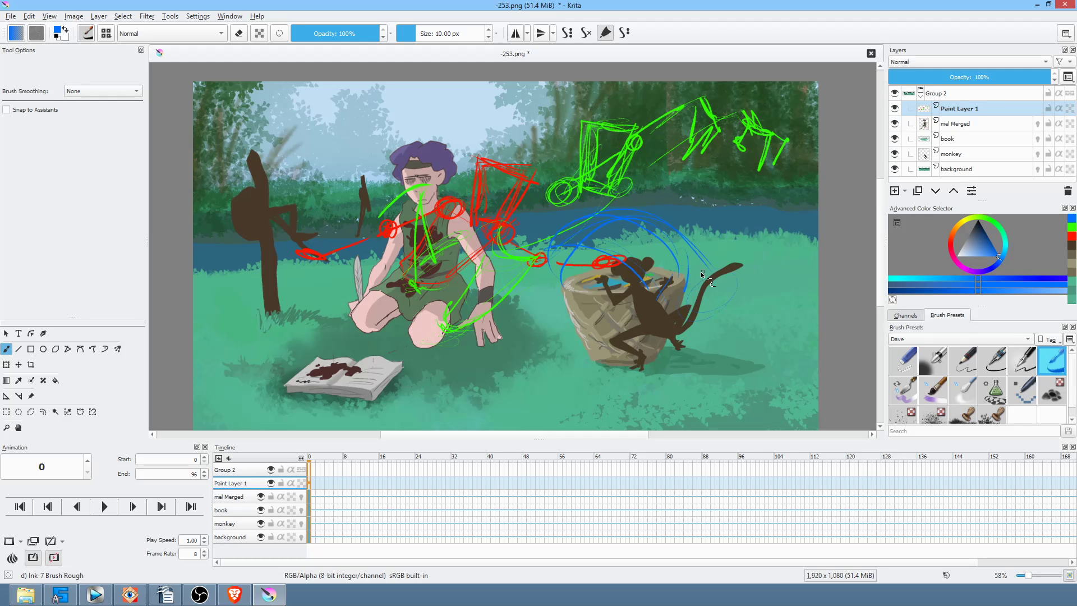
pyautogui.moveTo(701, 274)
pyautogui.mouseDown()
pyautogui.moveTo(749, 277)
pyautogui.moveTo(703, 351)
pyautogui.mouseUp()
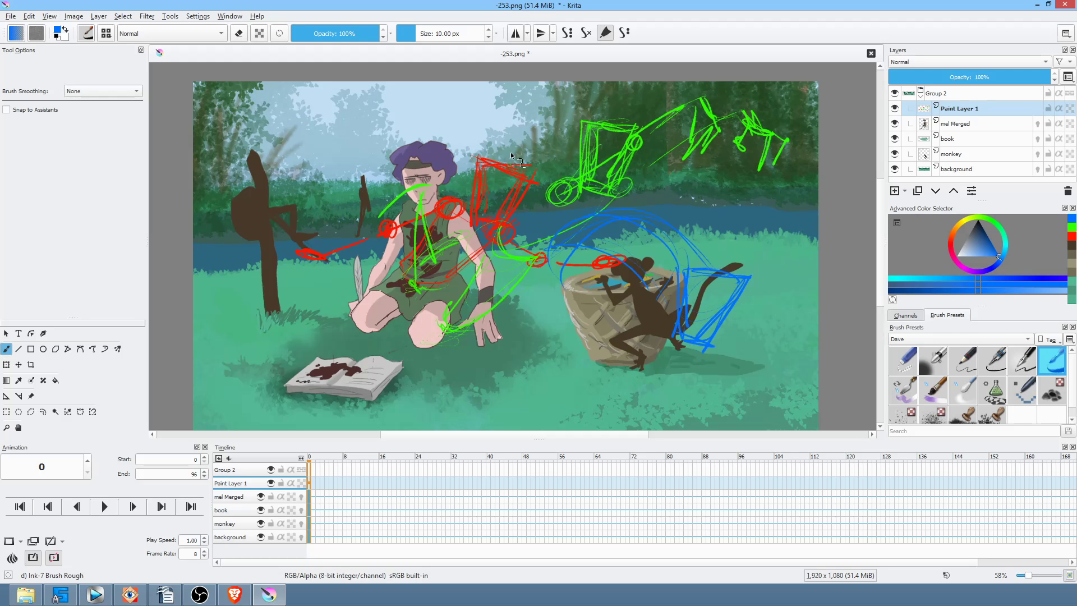
# Add shoulder circles and bent legs to the blue figure, undoing the first leg lines that extend across the seated man's knees
pyautogui.moveTo(666, 271)
pyautogui.mouseDown()
pyautogui.moveTo(662, 287)
pyautogui.moveTo(678, 280)
pyautogui.moveTo(648, 273)
pyautogui.mouseUp()
pyautogui.moveTo(718, 274); pyautogui.dragTo(700, 254)
pyautogui.moveTo(561, 264)
pyautogui.mouseDown()
pyautogui.moveTo(440, 318)
pyautogui.moveTo(303, 321)
pyautogui.mouseUp()
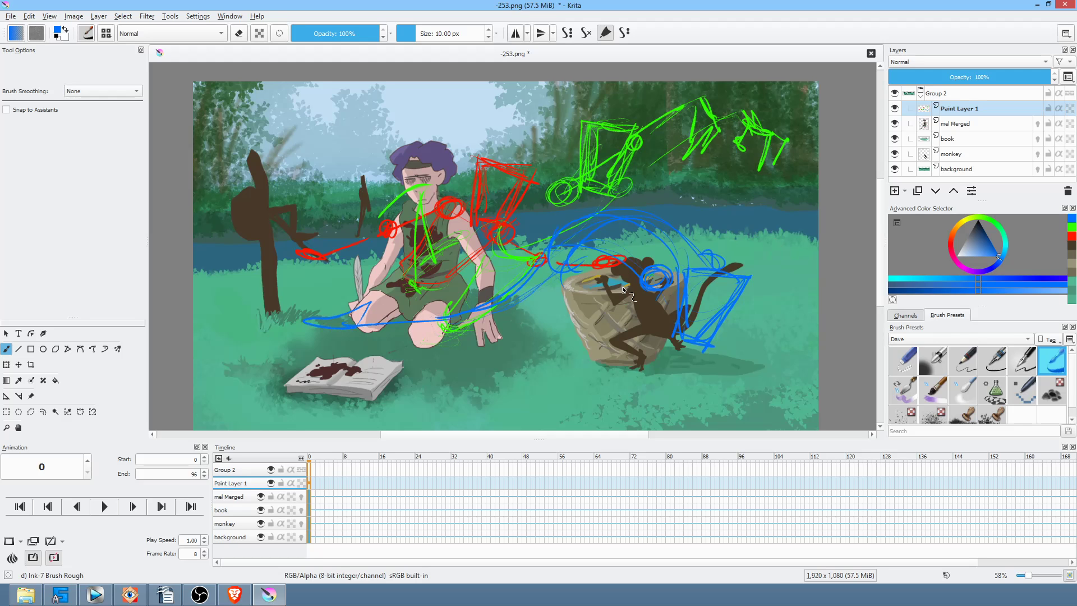
pyautogui.moveTo(544, 252); pyautogui.dragTo(505, 316)
pyautogui.hotkey('ctrl', 'z')
pyautogui.hotkey('ctrl', 'z')
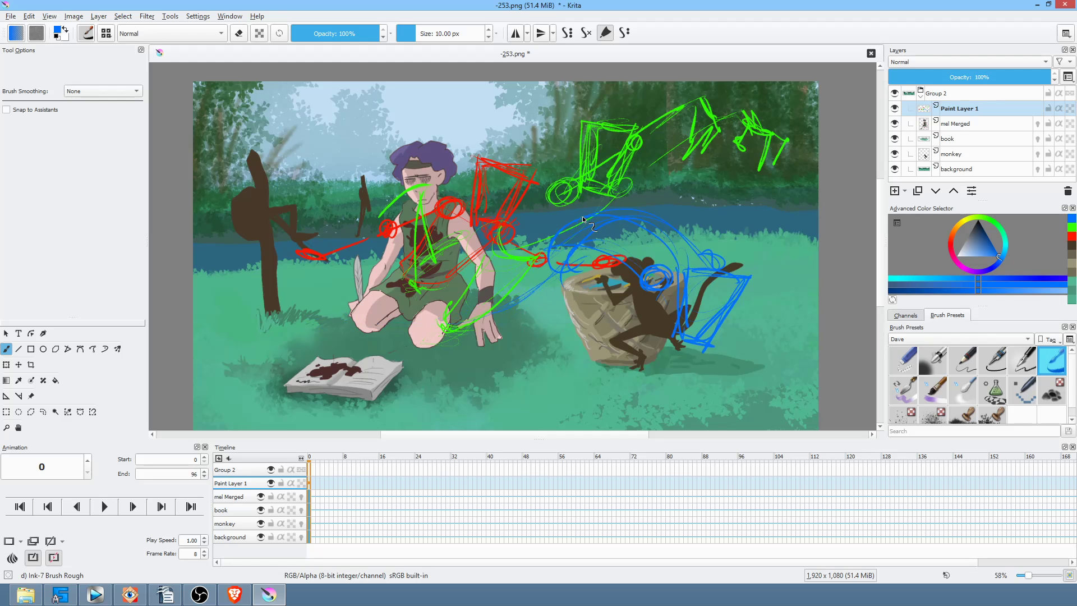
pyautogui.moveTo(562, 264)
pyautogui.mouseDown()
pyautogui.moveTo(508, 335)
pyautogui.moveTo(512, 347)
pyautogui.mouseUp()
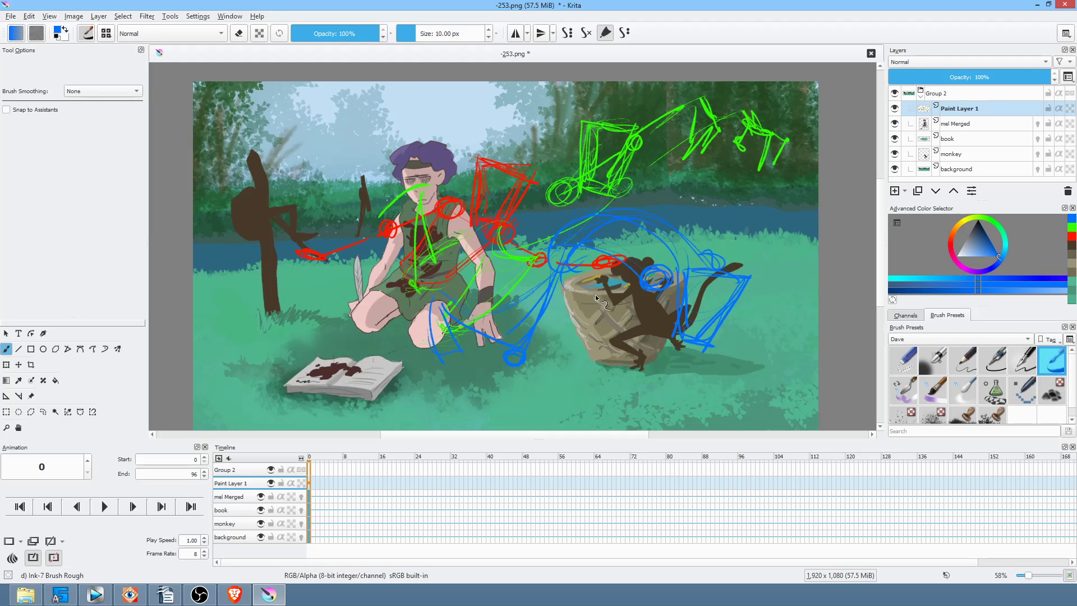
# Sketch the blue figure's arms, with joint circles and hands at the basket's base and out past the monkey's tail
pyautogui.moveTo(586, 335); pyautogui.dragTo(589, 327)
pyautogui.moveTo(651, 290); pyautogui.dragTo(722, 376)
pyautogui.moveTo(643, 294)
pyautogui.mouseDown()
pyautogui.moveTo(699, 373)
pyautogui.moveTo(784, 324)
pyautogui.mouseUp()
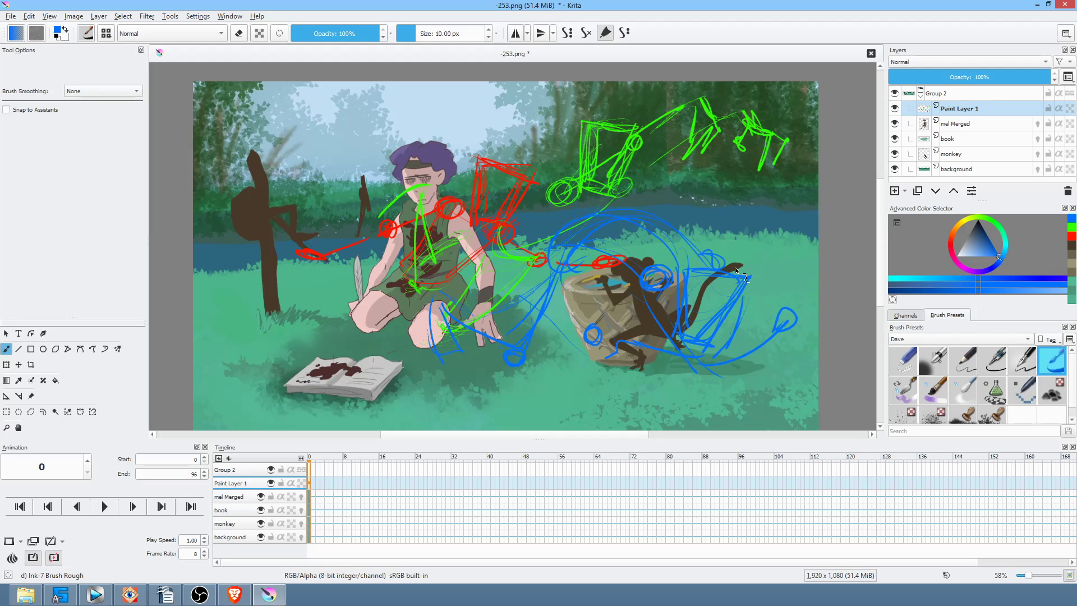
pyautogui.moveTo(720, 274)
pyautogui.mouseDown()
pyautogui.moveTo(727, 334)
pyautogui.moveTo(714, 255)
pyautogui.moveTo(729, 260)
pyautogui.moveTo(730, 252)
pyautogui.moveTo(719, 262)
pyautogui.moveTo(729, 359)
pyautogui.mouseUp()
pyautogui.moveTo(633, 348); pyautogui.dragTo(635, 336)
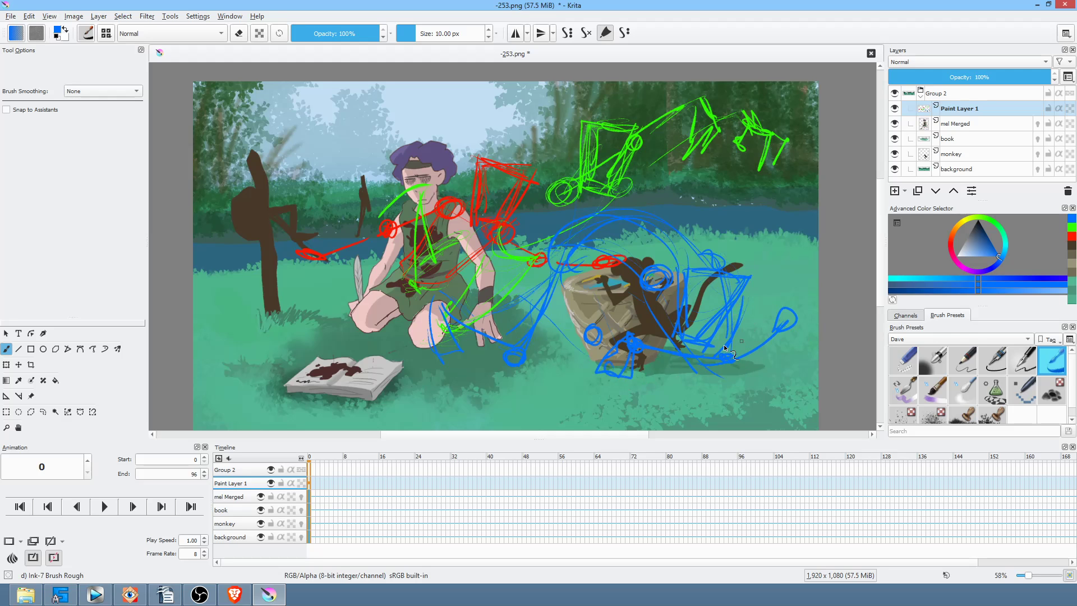
# Change the paint colour to white and sketch over the blue figure's forearms, far hand and box head
pyautogui.click(978, 247)
pyautogui.moveTo(631, 344)
pyautogui.mouseDown()
pyautogui.moveTo(715, 347)
pyautogui.moveTo(732, 363)
pyautogui.mouseUp()
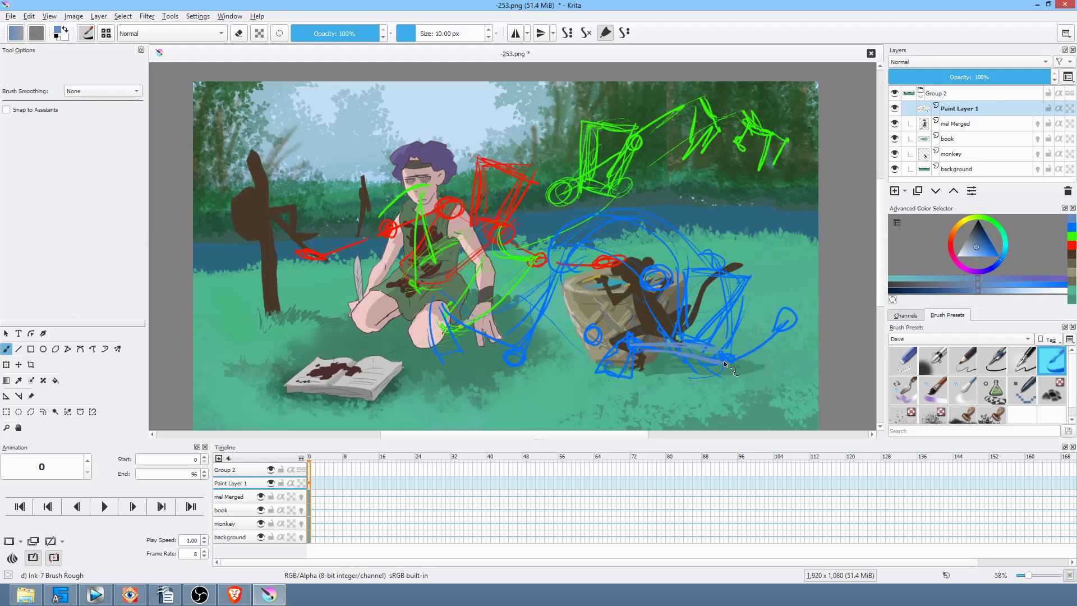
pyautogui.click(958, 257)
pyautogui.moveTo(618, 342)
pyautogui.mouseDown()
pyautogui.moveTo(737, 351)
pyautogui.moveTo(726, 366)
pyautogui.moveTo(715, 359)
pyautogui.moveTo(682, 376)
pyautogui.moveTo(722, 372)
pyautogui.moveTo(781, 321)
pyautogui.moveTo(784, 342)
pyautogui.moveTo(773, 331)
pyautogui.moveTo(810, 343)
pyautogui.moveTo(765, 350)
pyautogui.moveTo(758, 337)
pyautogui.moveTo(757, 355)
pyautogui.moveTo(736, 365)
pyautogui.mouseUp()
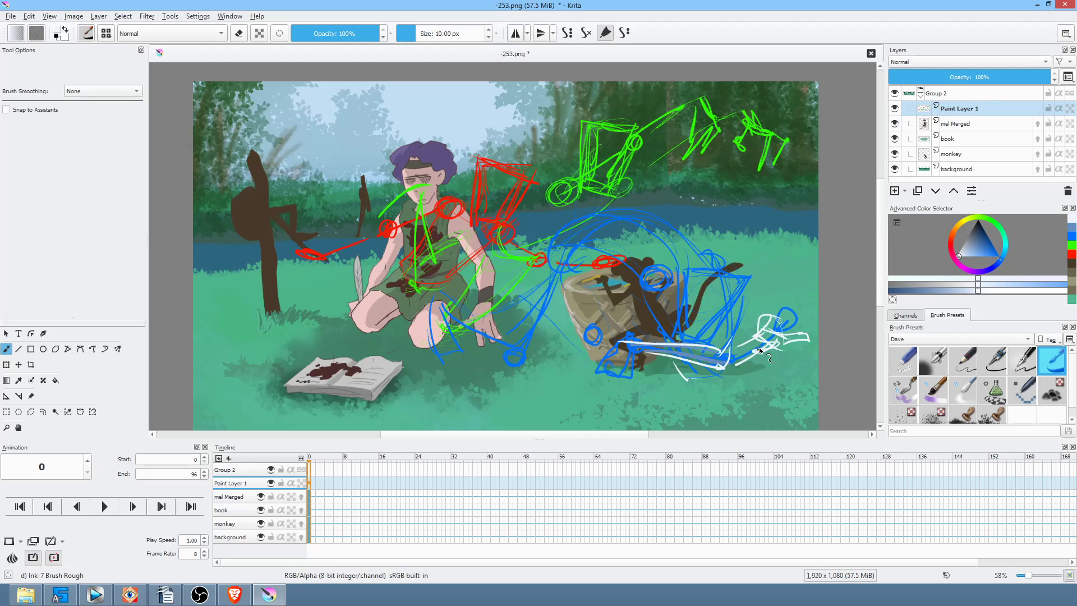
pyautogui.moveTo(691, 303)
pyautogui.mouseDown()
pyautogui.moveTo(726, 313)
pyautogui.moveTo(686, 337)
pyautogui.moveTo(714, 336)
pyautogui.mouseUp()
pyautogui.moveTo(685, 293)
pyautogui.mouseDown()
pyautogui.moveTo(741, 303)
pyautogui.moveTo(731, 290)
pyautogui.mouseUp()
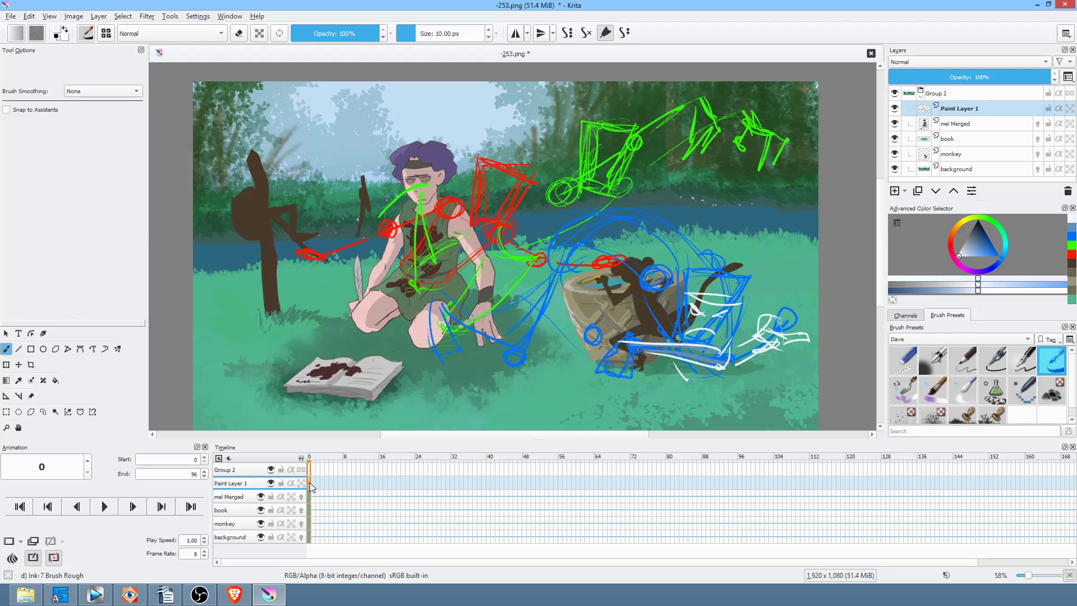
# Insert a keyframe on Paint Layer 1 at frame 0 and duplicate it to frames 1 and 2
pyautogui.press('Insert')
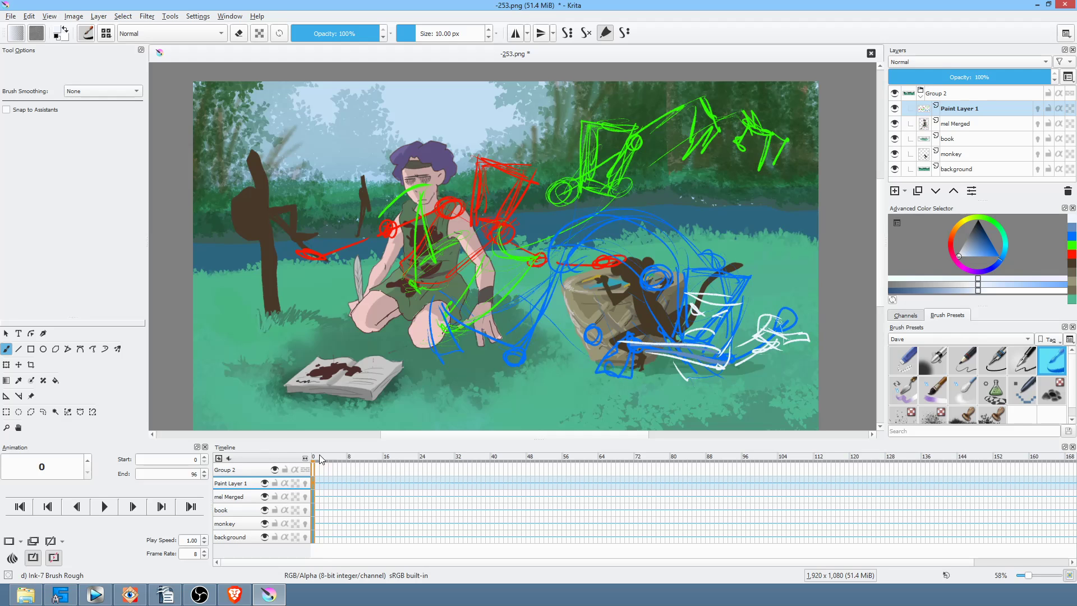
pyautogui.moveTo(305, 458); pyautogui.dragTo(473, 459)
pyautogui.click(325, 483)
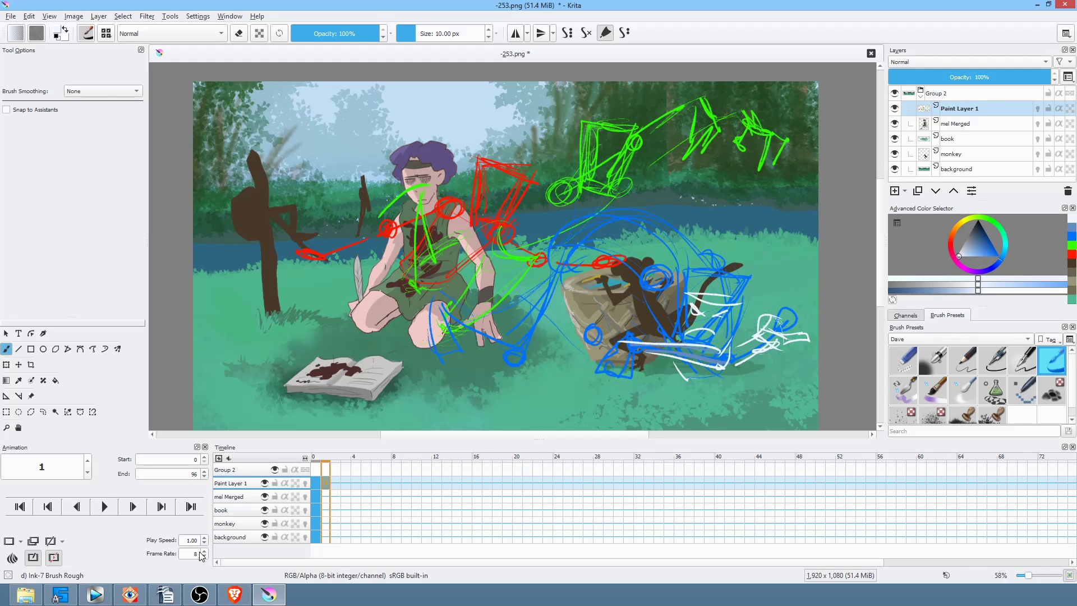
pyautogui.click(337, 481)
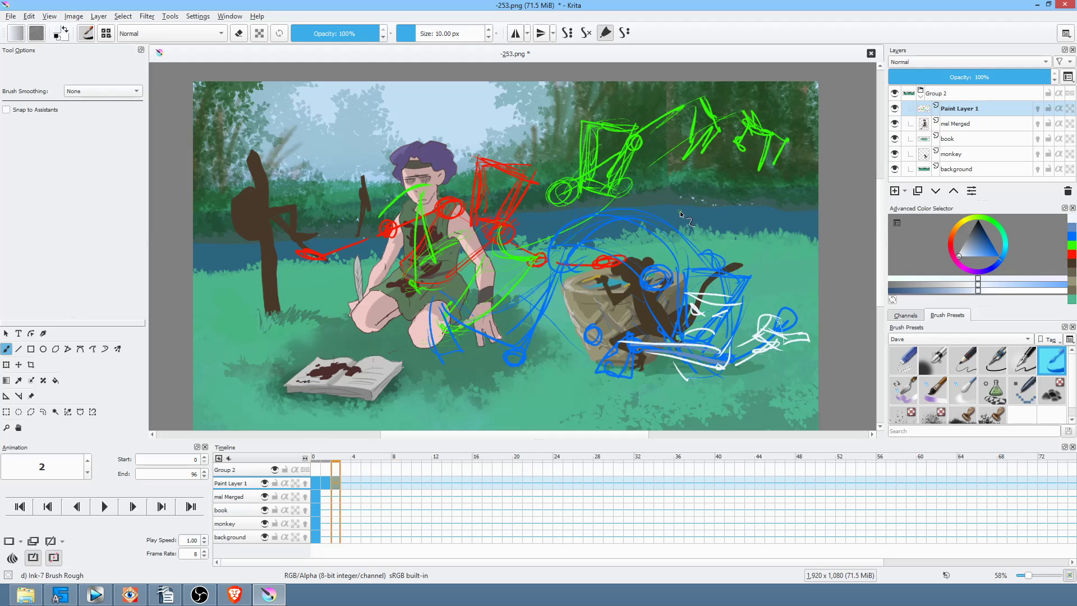
# Erase the green and red figures at frame 2 with the Freehand Path tool in eraser mode, keeping the blue pose
pyautogui.press('p')
pyautogui.press('e')
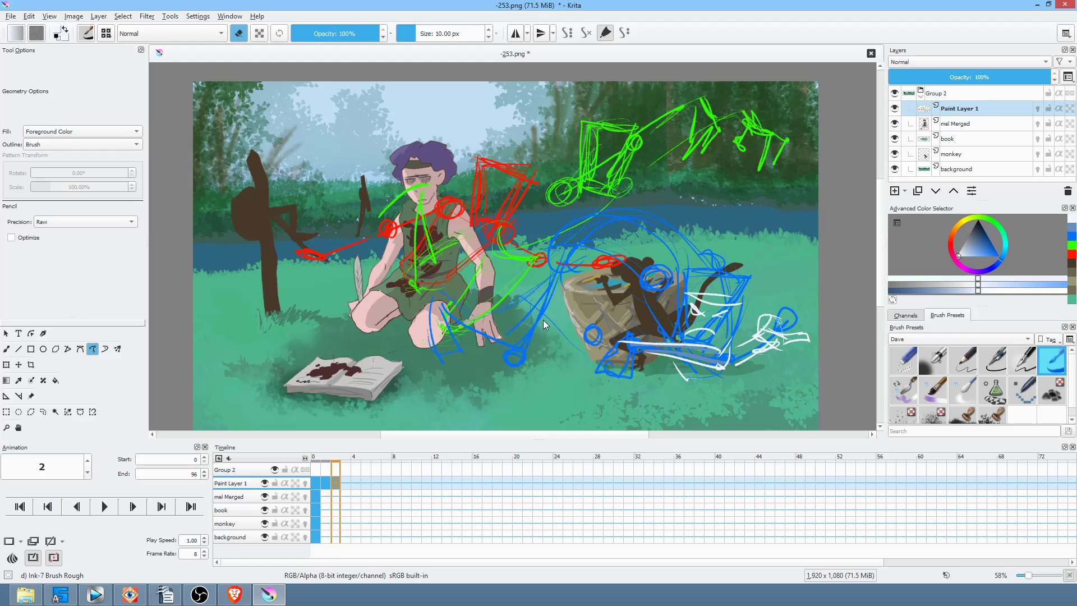
pyautogui.moveTo(808, 110)
pyautogui.mouseDown()
pyautogui.moveTo(499, 92)
pyautogui.moveTo(300, 303)
pyautogui.moveTo(421, 286)
pyautogui.moveTo(500, 312)
pyautogui.moveTo(561, 233)
pyautogui.moveTo(659, 189)
pyautogui.mouseUp()
# Erase the blue and red figures at frame 1, keeping the green pose
pyautogui.click(327, 485)
pyautogui.moveTo(785, 251)
pyautogui.mouseDown()
pyautogui.moveTo(704, 217)
pyautogui.moveTo(595, 209)
pyautogui.moveTo(543, 266)
pyautogui.moveTo(517, 329)
pyautogui.moveTo(421, 316)
pyautogui.moveTo(472, 397)
pyautogui.moveTo(487, 361)
pyautogui.moveTo(518, 393)
pyautogui.moveTo(570, 316)
pyautogui.moveTo(561, 406)
pyautogui.moveTo(727, 414)
pyautogui.moveTo(803, 371)
pyautogui.moveTo(818, 307)
pyautogui.moveTo(785, 251)
pyautogui.mouseUp()
pyautogui.moveTo(522, 119)
pyautogui.mouseDown()
pyautogui.moveTo(457, 160)
pyautogui.moveTo(472, 197)
pyautogui.moveTo(455, 192)
pyautogui.moveTo(429, 218)
pyautogui.moveTo(459, 229)
pyautogui.moveTo(528, 158)
pyautogui.mouseUp()
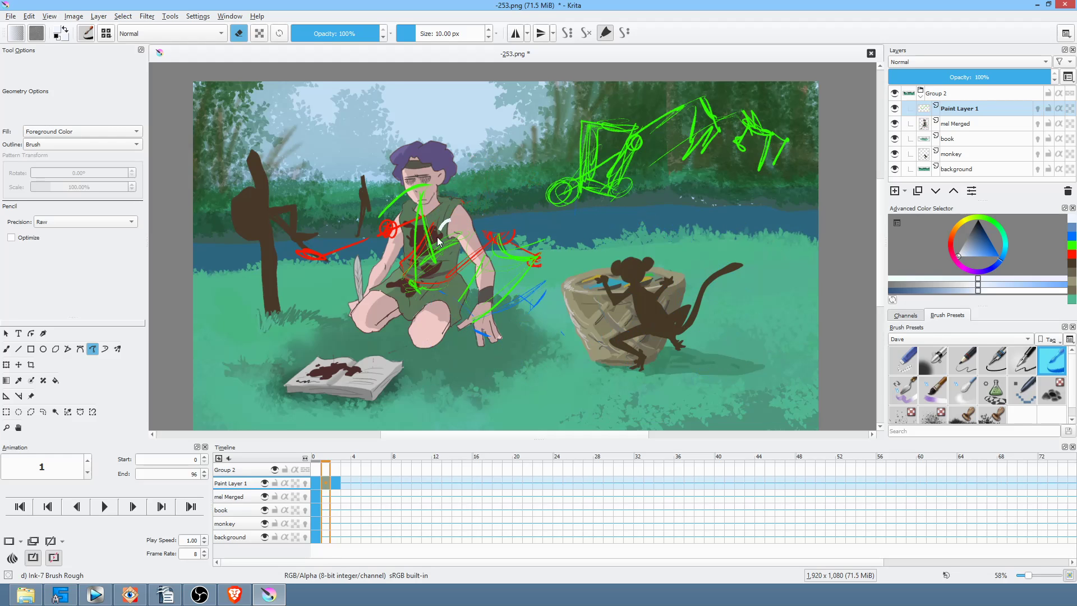
pyautogui.moveTo(403, 214)
pyautogui.mouseDown()
pyautogui.moveTo(358, 257)
pyautogui.moveTo(385, 240)
pyautogui.mouseUp()
# Erase the green and blue figures at frame 0, keeping the red pose
pyautogui.click(315, 483)
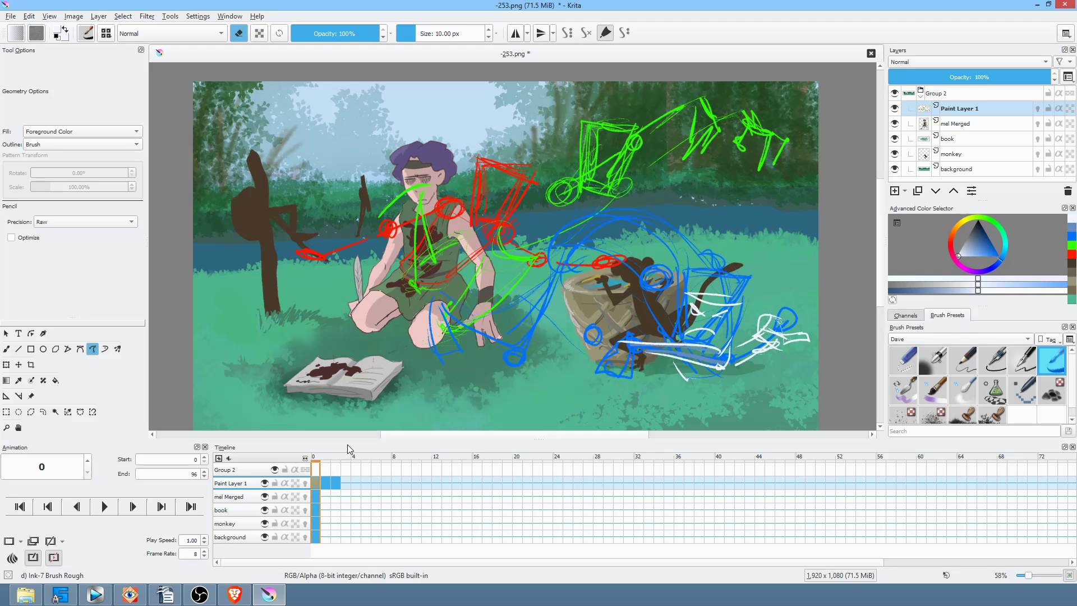
pyautogui.moveTo(820, 120)
pyautogui.mouseDown()
pyautogui.moveTo(686, 84)
pyautogui.moveTo(555, 178)
pyautogui.moveTo(551, 245)
pyautogui.moveTo(623, 239)
pyautogui.moveTo(640, 260)
pyautogui.moveTo(554, 376)
pyautogui.moveTo(796, 413)
pyautogui.mouseUp()
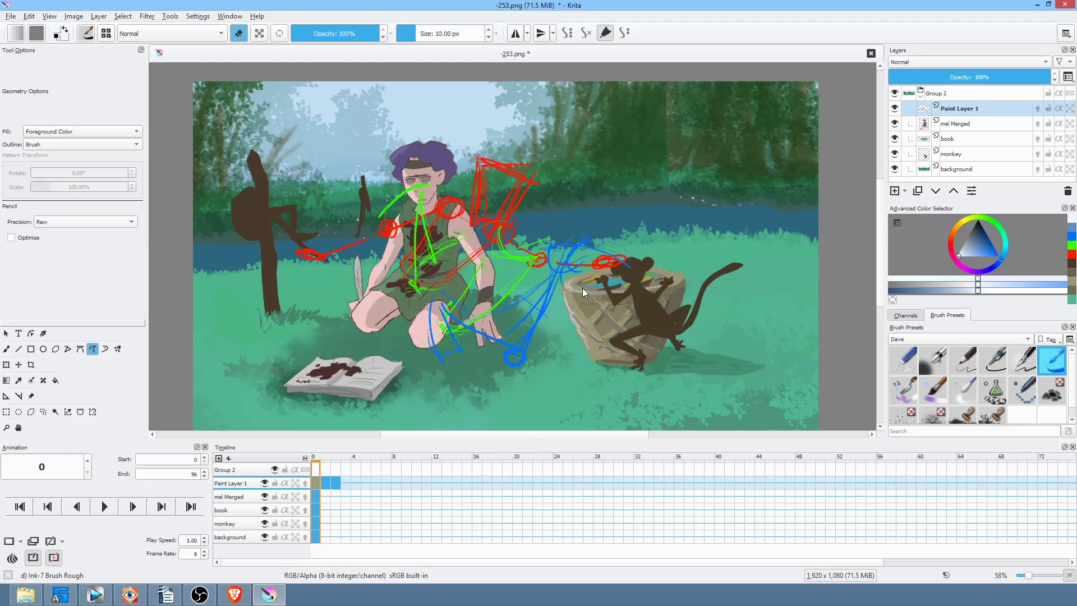
pyautogui.moveTo(480, 270)
pyautogui.mouseDown()
pyautogui.moveTo(570, 362)
pyautogui.moveTo(511, 303)
pyautogui.mouseUp()
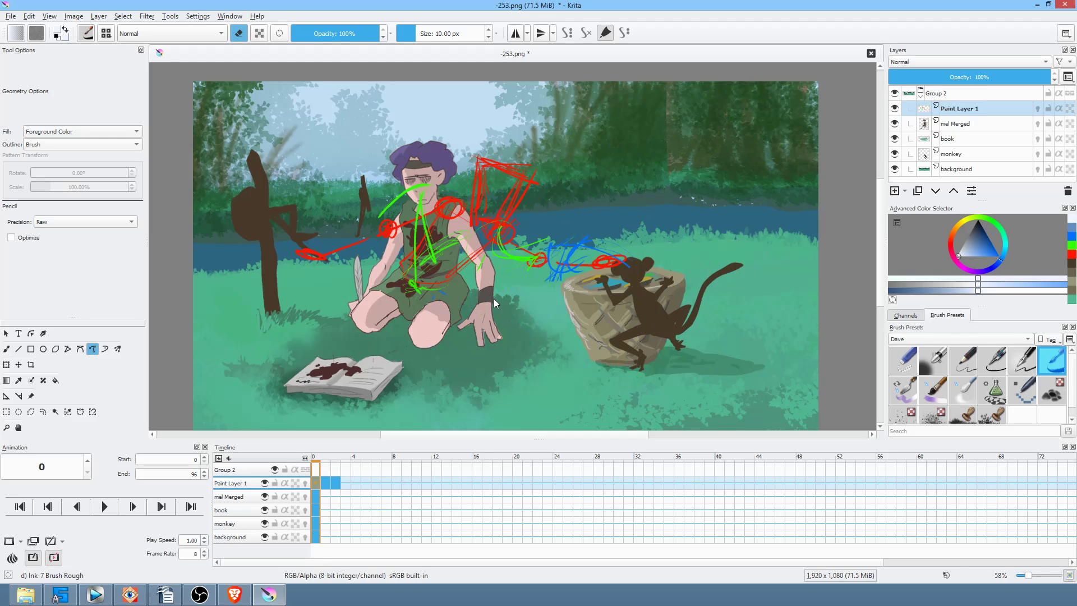
pyautogui.moveTo(425, 176)
pyautogui.mouseDown()
pyautogui.moveTo(377, 204)
pyautogui.moveTo(431, 181)
pyautogui.mouseUp()
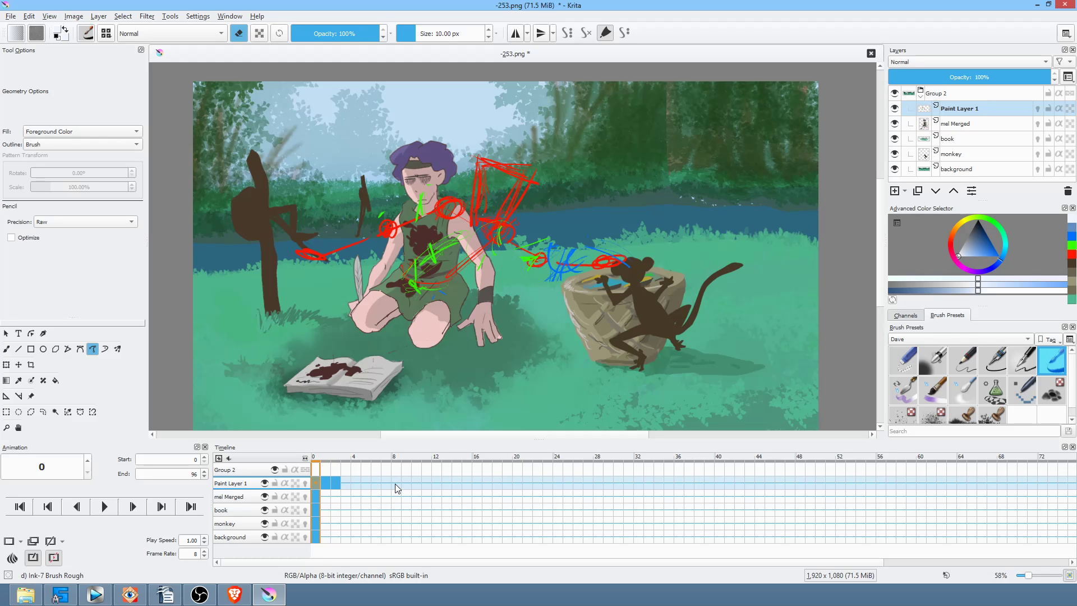
# Play back frames 0 to 8 of Paint Layer 1 to check the timing of the poses
pyautogui.moveTo(395, 481); pyautogui.dragTo(311, 483)
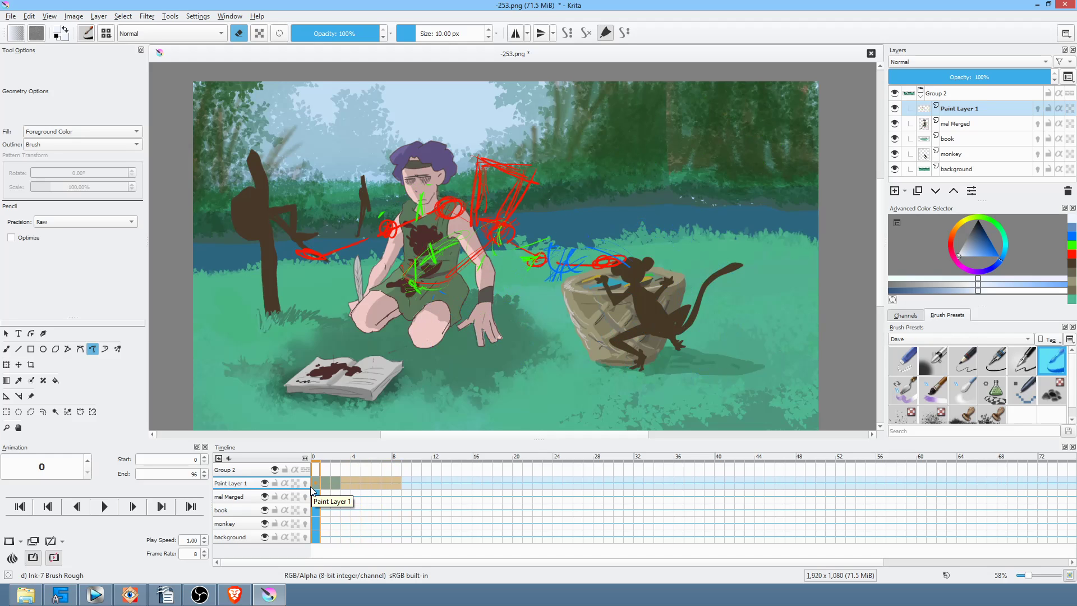
pyautogui.press('space')
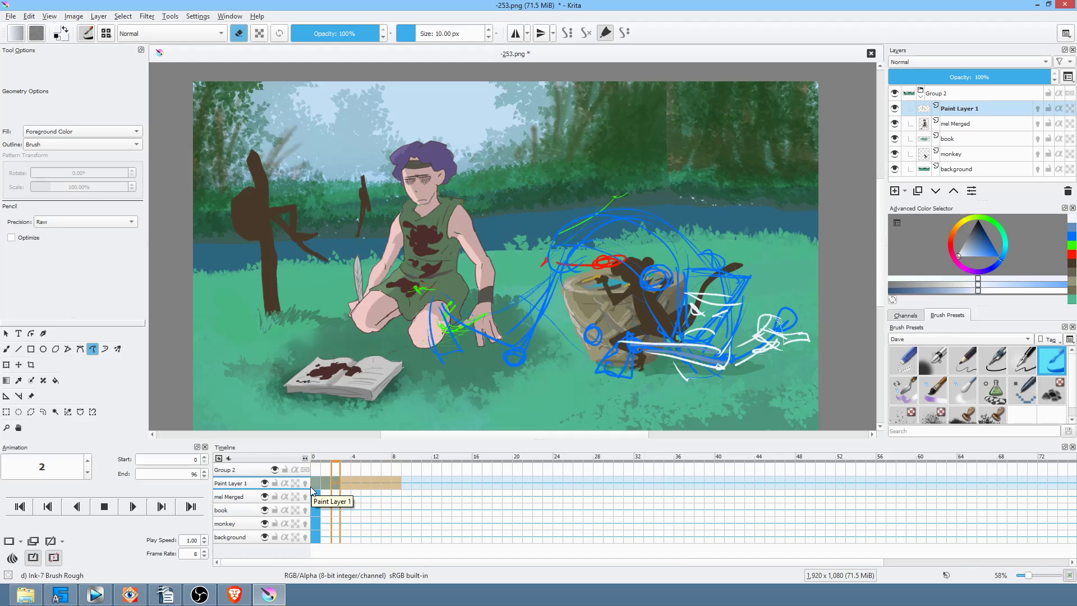
pyautogui.press('space')
# Move the blue pose's keyframe to frame 4 and the green pose's to frame 2, and play back the new timing
pyautogui.click(338, 481)
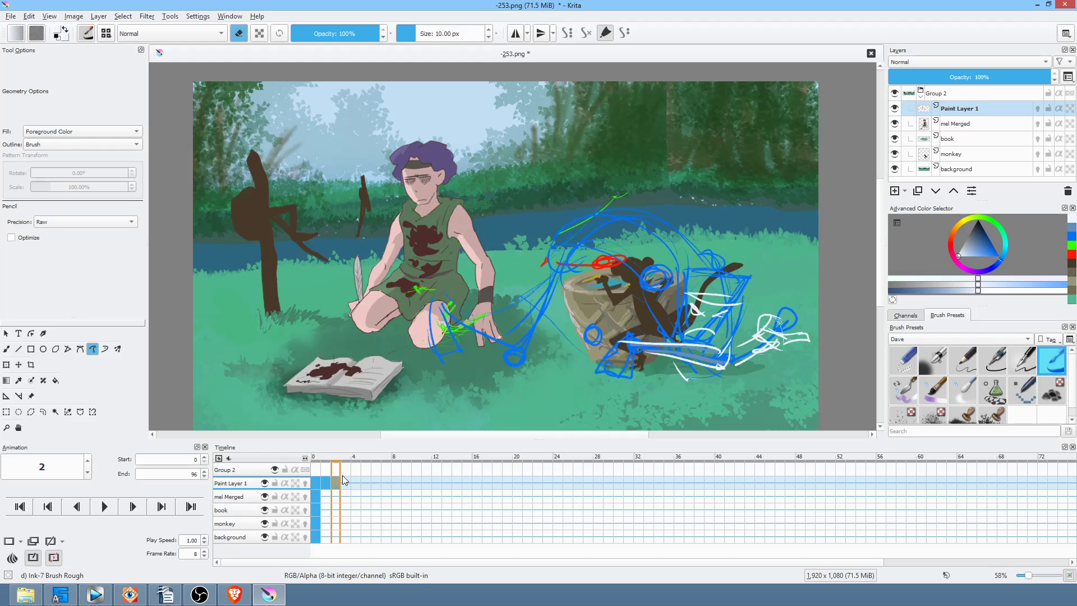
pyautogui.moveTo(338, 486)
pyautogui.mouseDown()
pyautogui.moveTo(353, 483)
pyautogui.moveTo(337, 489)
pyautogui.mouseUp()
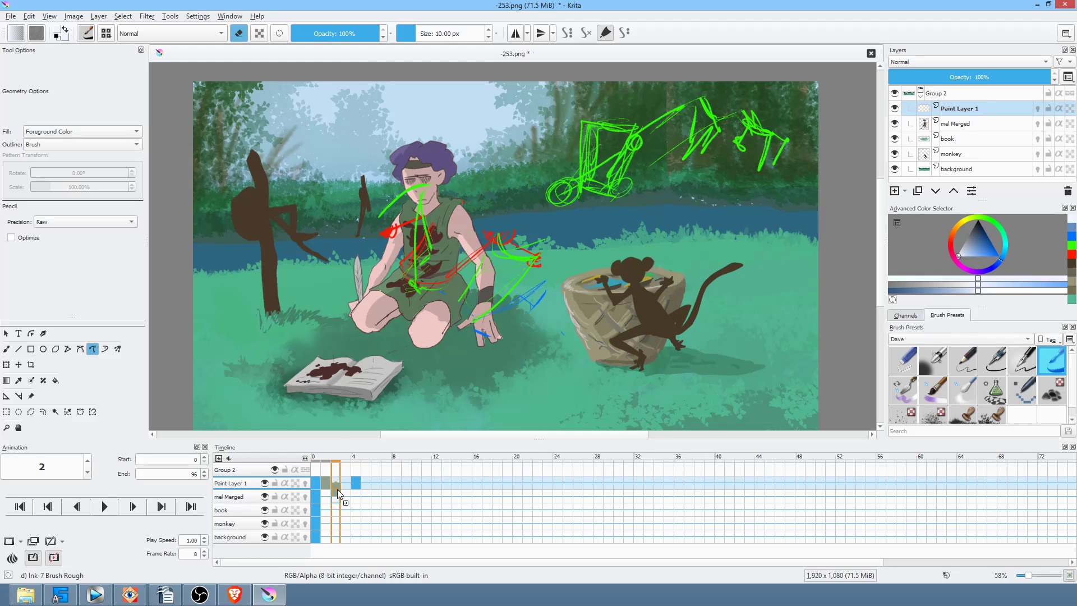
pyautogui.click(312, 485)
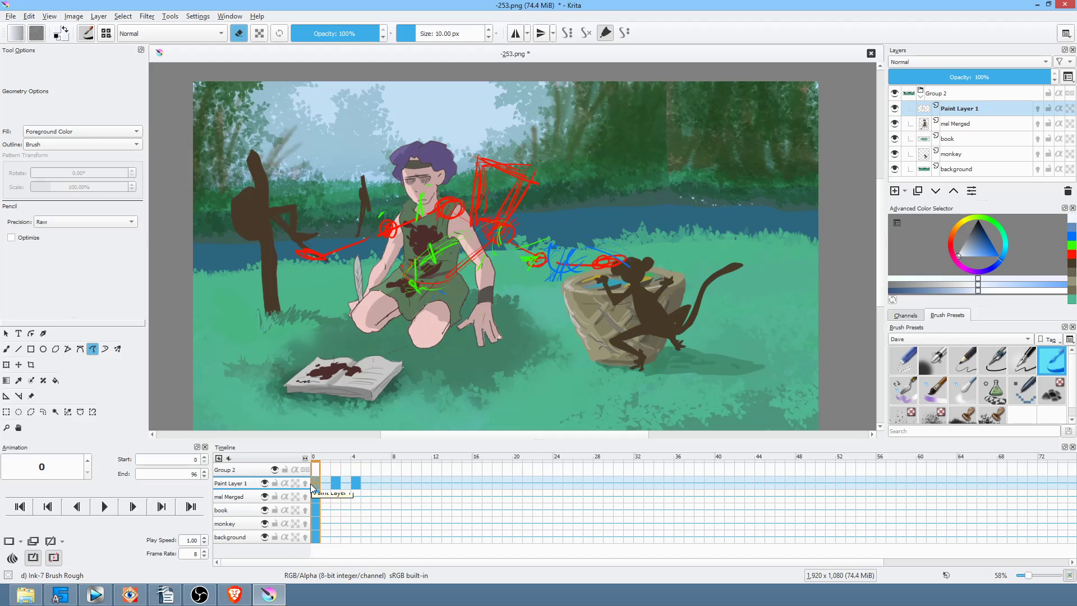
pyautogui.press('space')
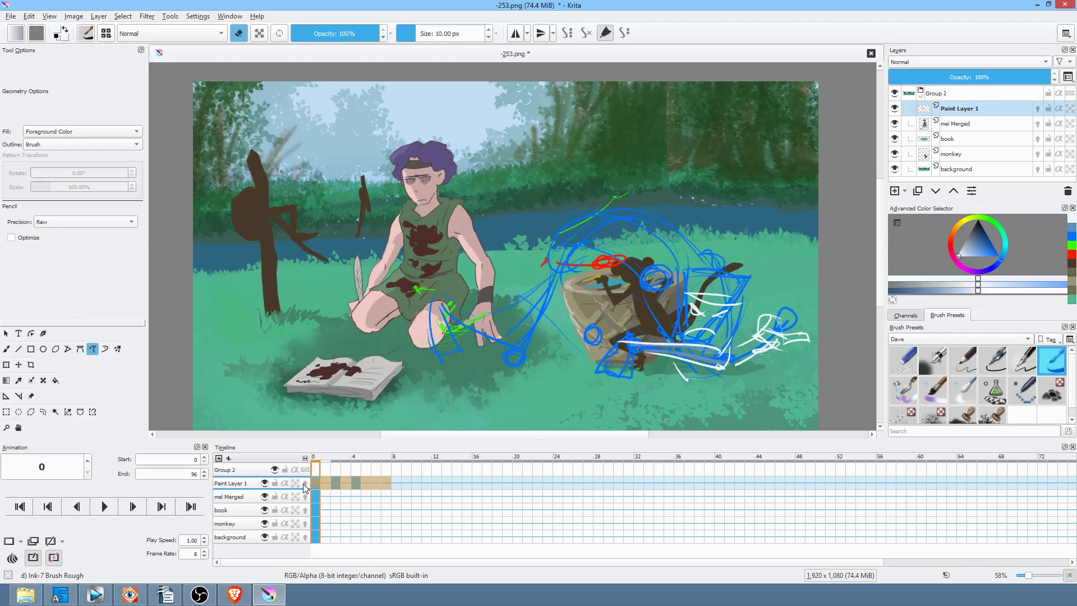
# Create an empty keyframe at frame 1 of Paint Layer 1 and isolate the layer with its onion skins on
pyautogui.click(328, 482)
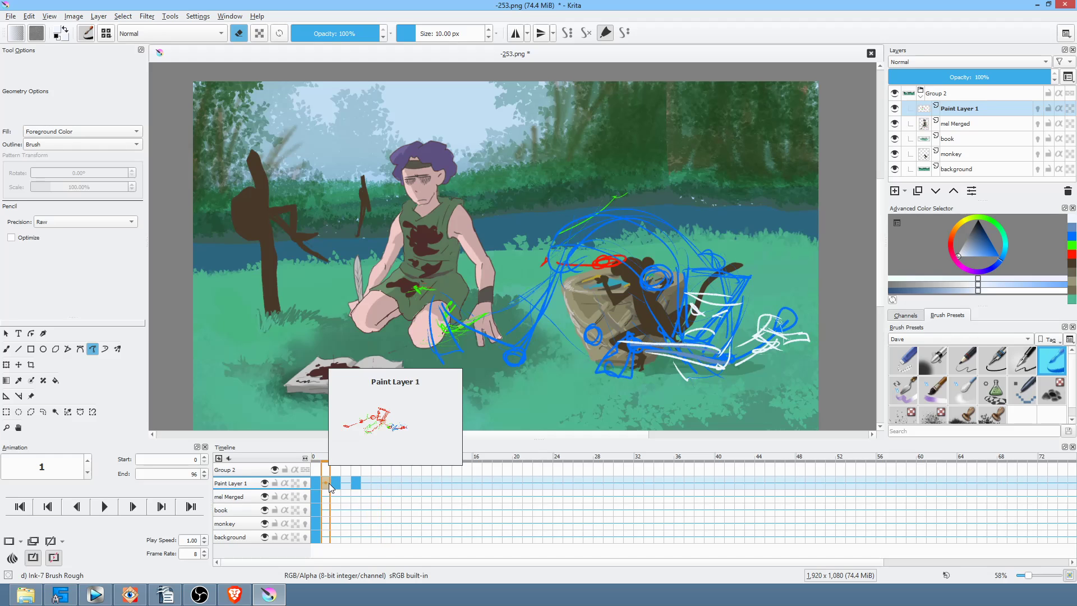
pyautogui.click(321, 481)
pyautogui.click(326, 483)
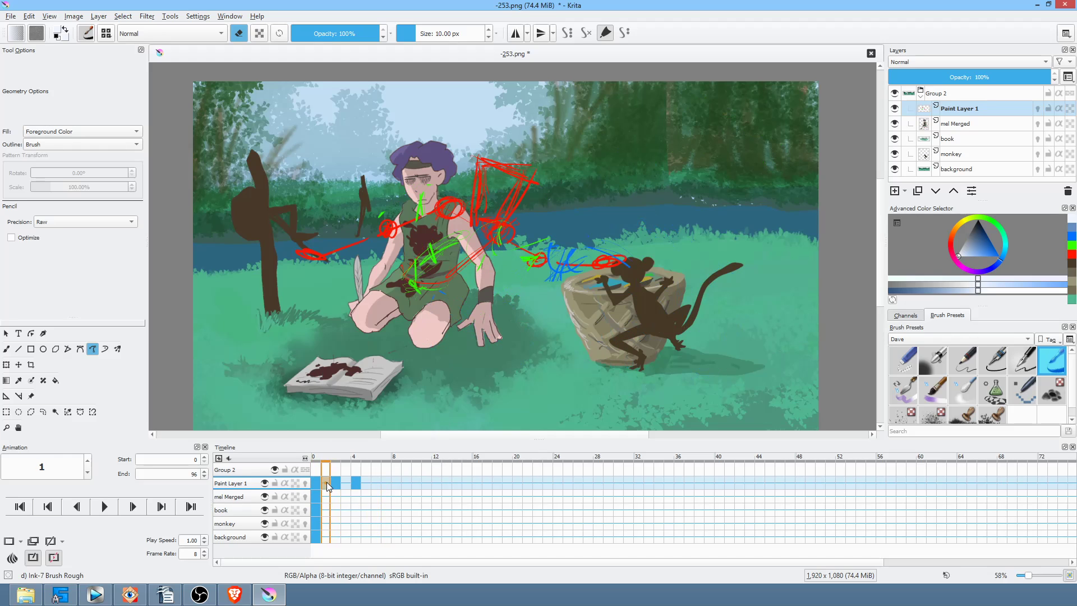
pyautogui.press('Delete')
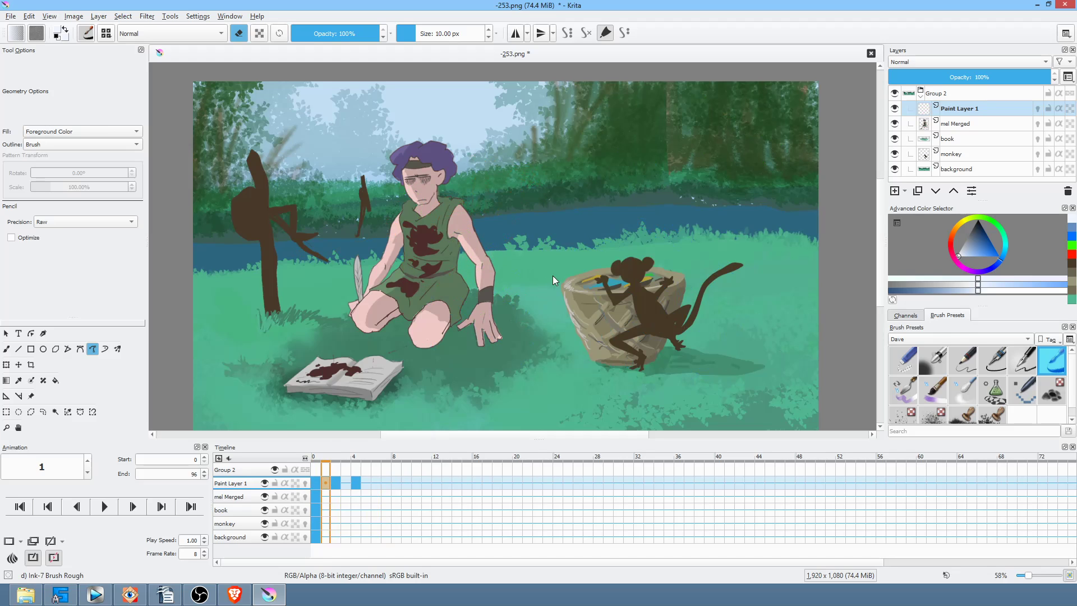
pyautogui.click(304, 483)
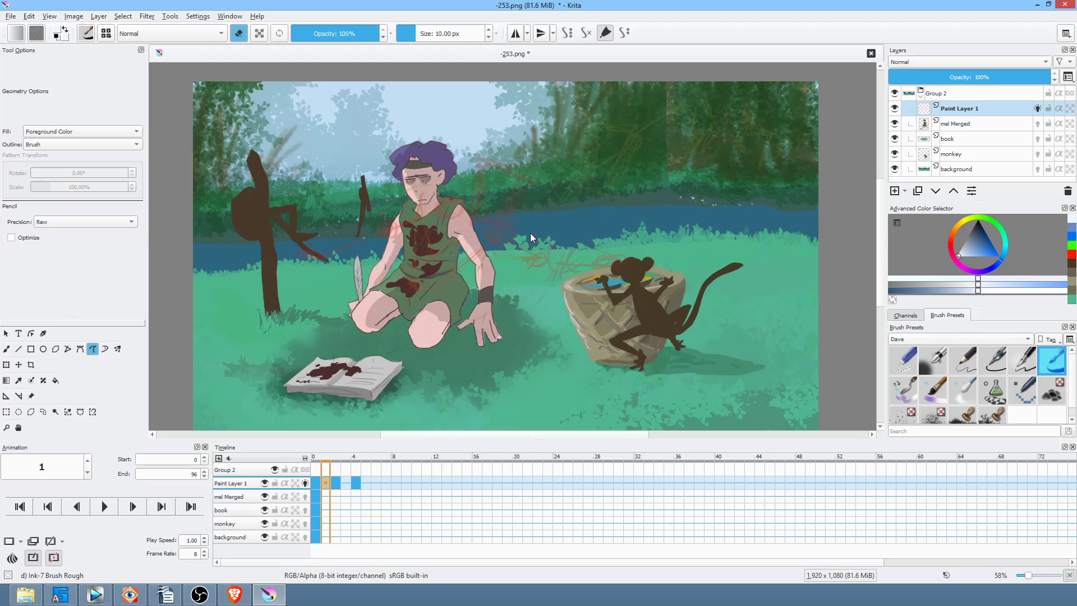
pyautogui.press('i')
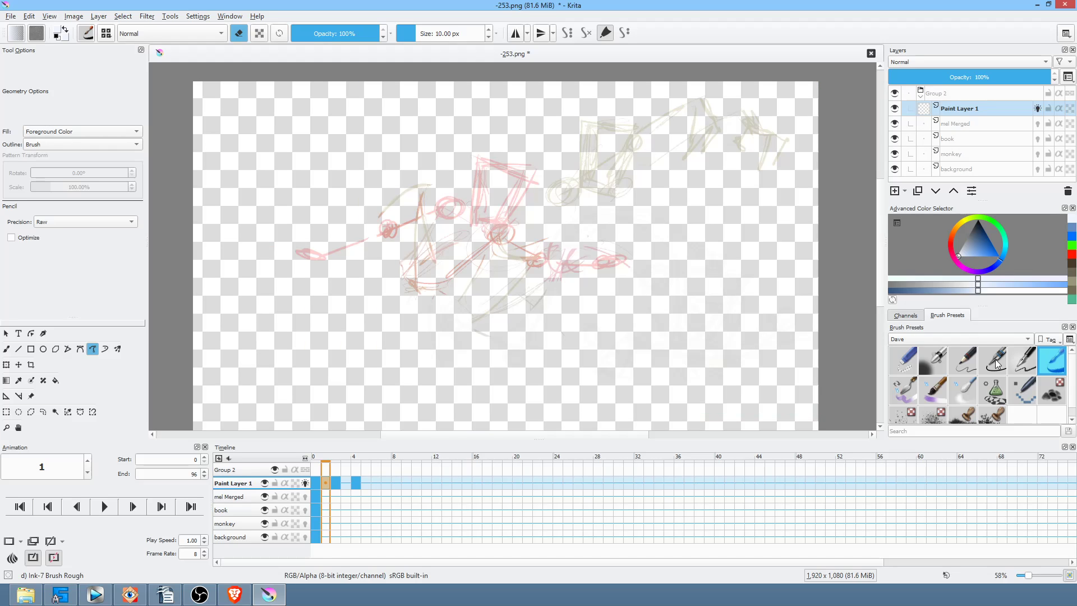
# Set the paint colour to blue and draw an in-between box head and shoulder circle between the red and green poses
pyautogui.moveTo(977, 240); pyautogui.dragTo(992, 251)
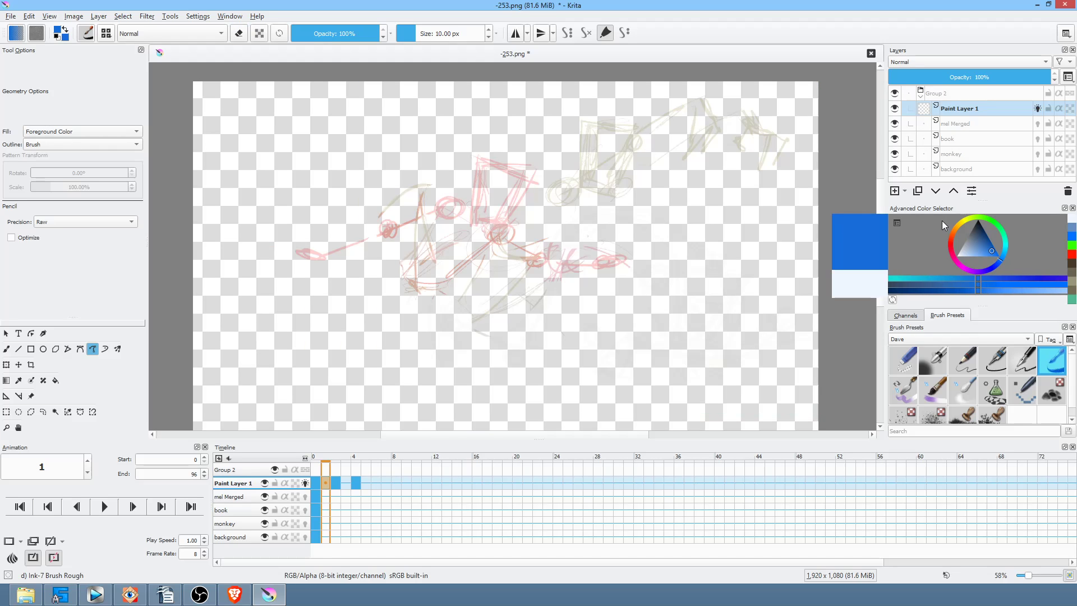
pyautogui.moveTo(625, 168); pyautogui.dragTo(681, 117)
pyautogui.moveTo(646, 164); pyautogui.dragTo(692, 175)
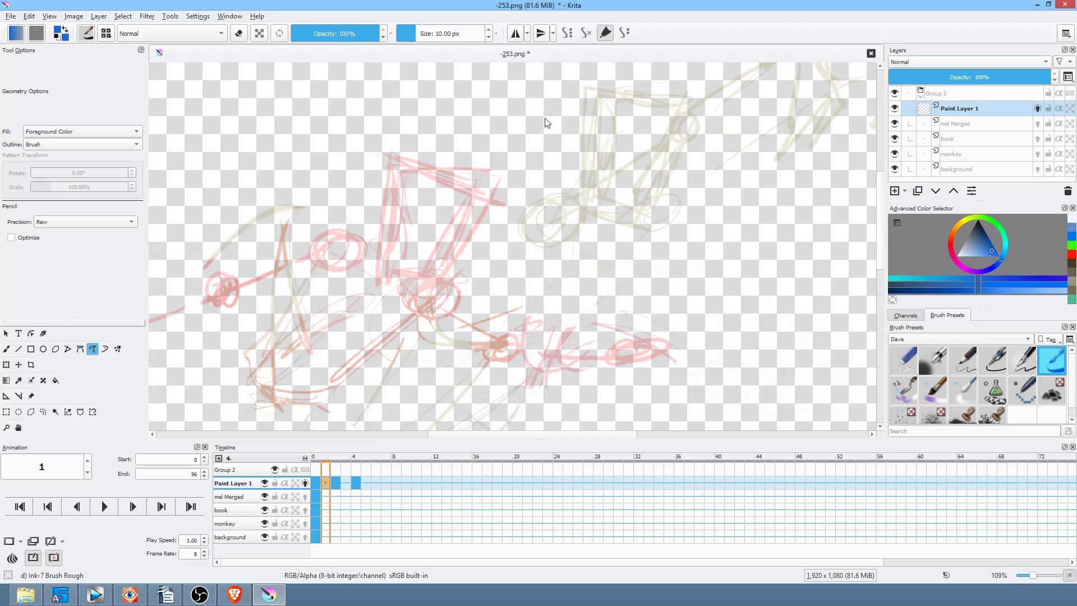
pyautogui.moveTo(460, 121)
pyautogui.mouseDown()
pyautogui.moveTo(568, 112)
pyautogui.moveTo(484, 175)
pyautogui.mouseUp()
pyautogui.moveTo(485, 122); pyautogui.dragTo(501, 211)
pyautogui.moveTo(565, 115)
pyautogui.mouseDown()
pyautogui.moveTo(558, 235)
pyautogui.moveTo(529, 163)
pyautogui.mouseUp()
pyautogui.moveTo(486, 135); pyautogui.dragTo(497, 234)
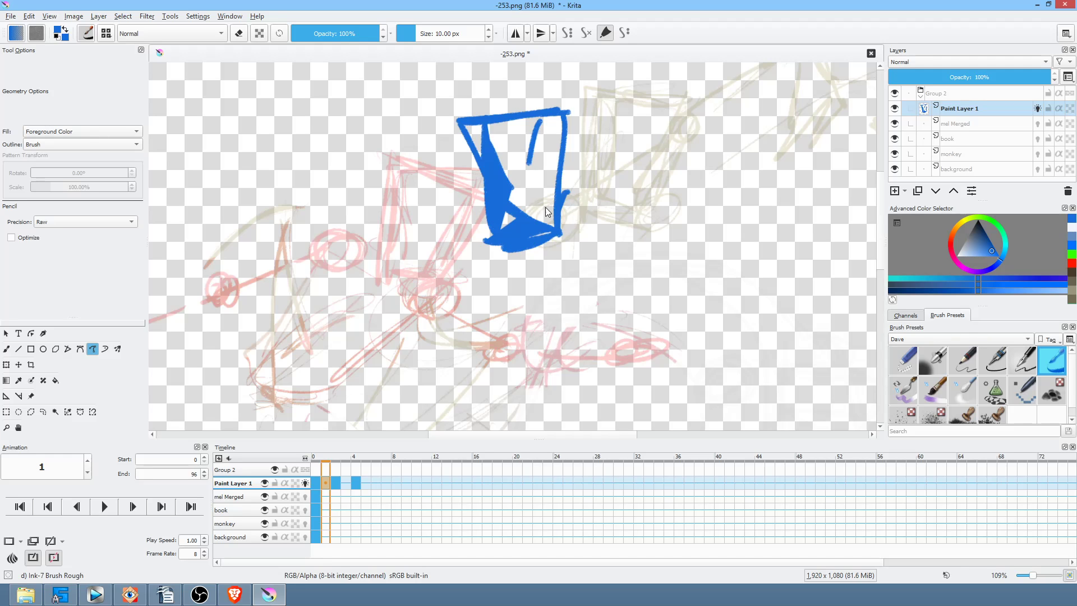
pyautogui.moveTo(452, 226)
pyautogui.mouseDown()
pyautogui.moveTo(469, 227)
pyautogui.moveTo(443, 224)
pyautogui.moveTo(469, 187)
pyautogui.mouseUp()
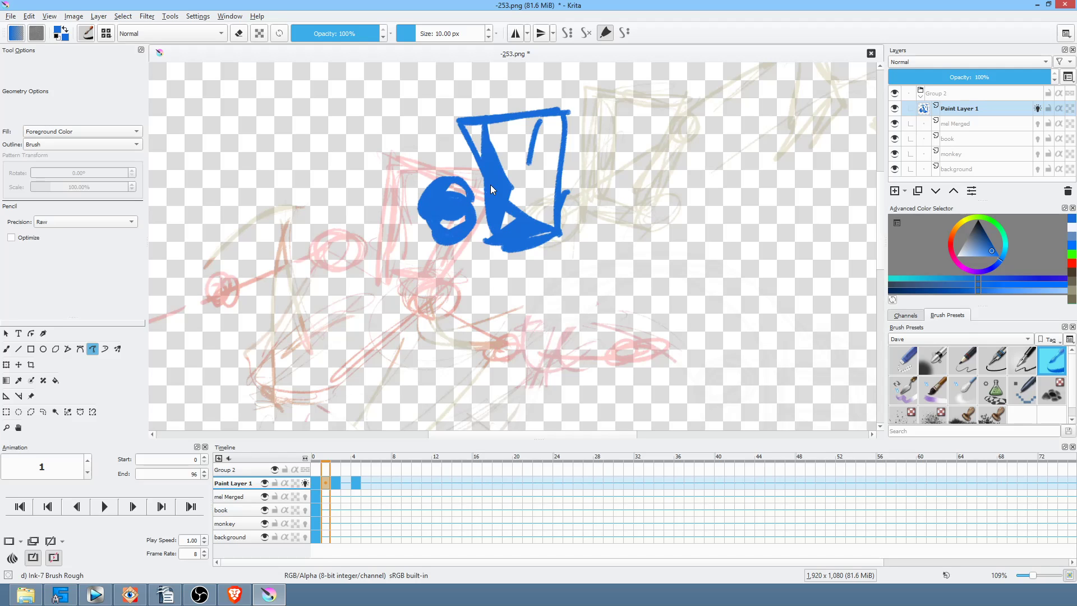
# Brush the second shoulder's curve beside the in-between head and compare it with the poses at frames 0 and 2
pyautogui.press('b')
pyautogui.moveTo(571, 194)
pyautogui.mouseDown()
pyautogui.moveTo(572, 230)
pyautogui.moveTo(594, 206)
pyautogui.mouseUp()
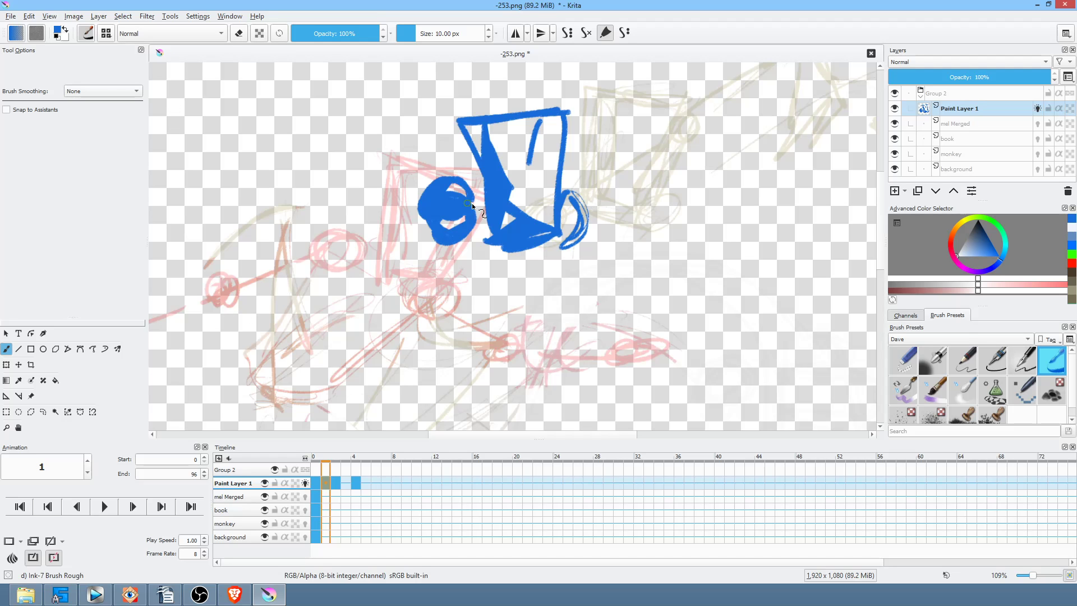
pyautogui.moveTo(600, 249); pyautogui.dragTo(483, 293)
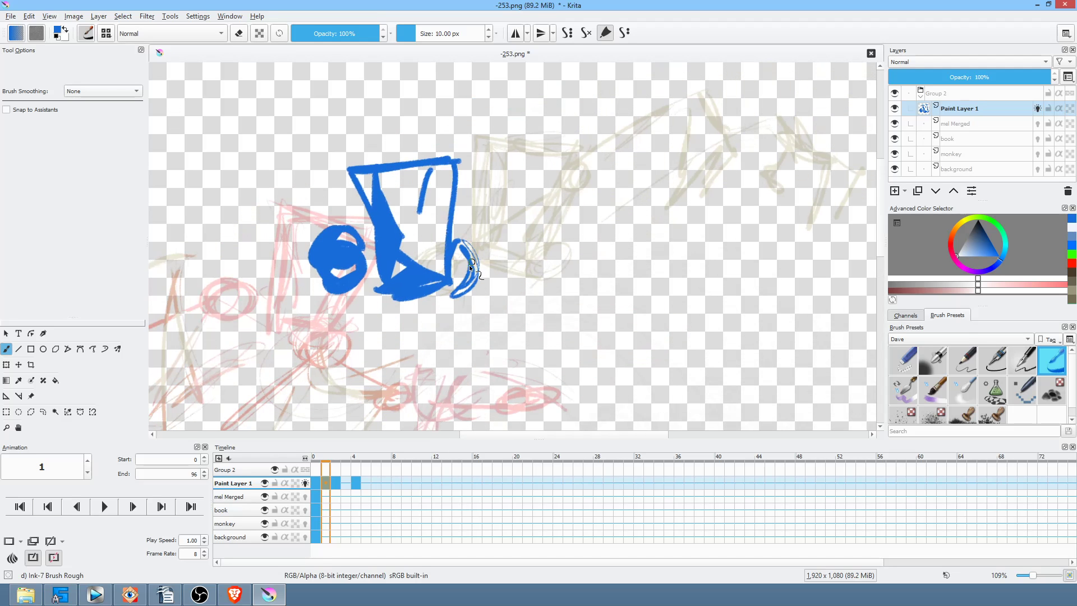
pyautogui.press('Left')
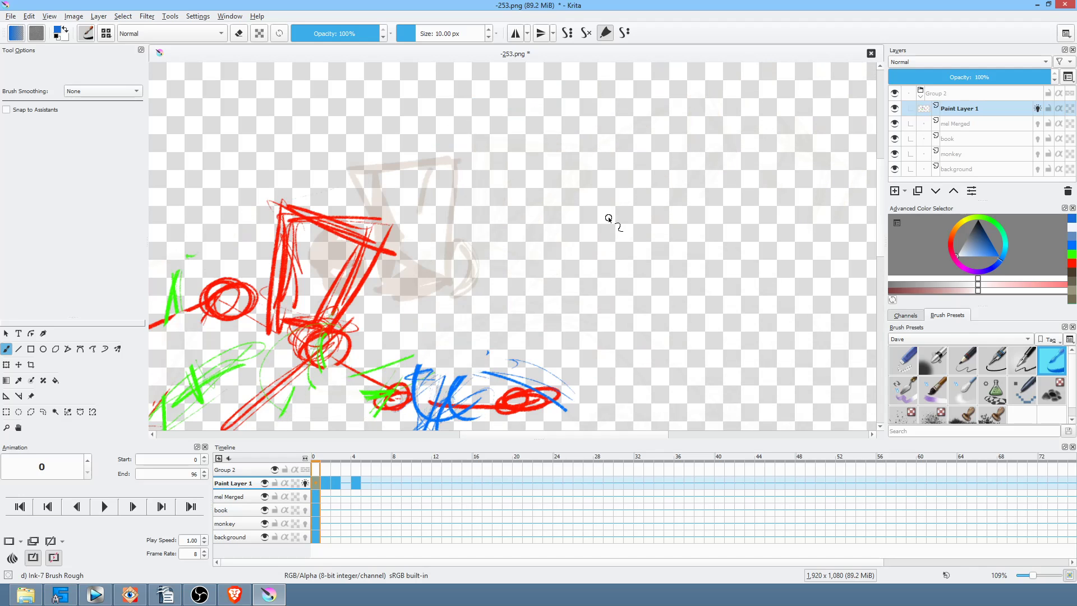
pyautogui.press('Right')
pyautogui.press('Right')
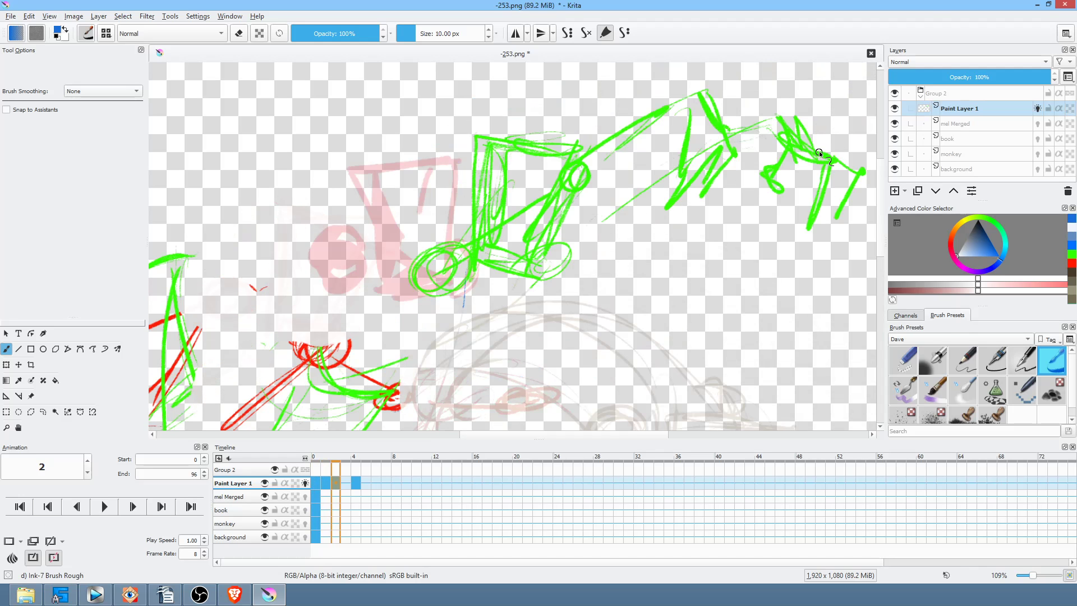
pyautogui.press('Left')
pyautogui.press('Left')
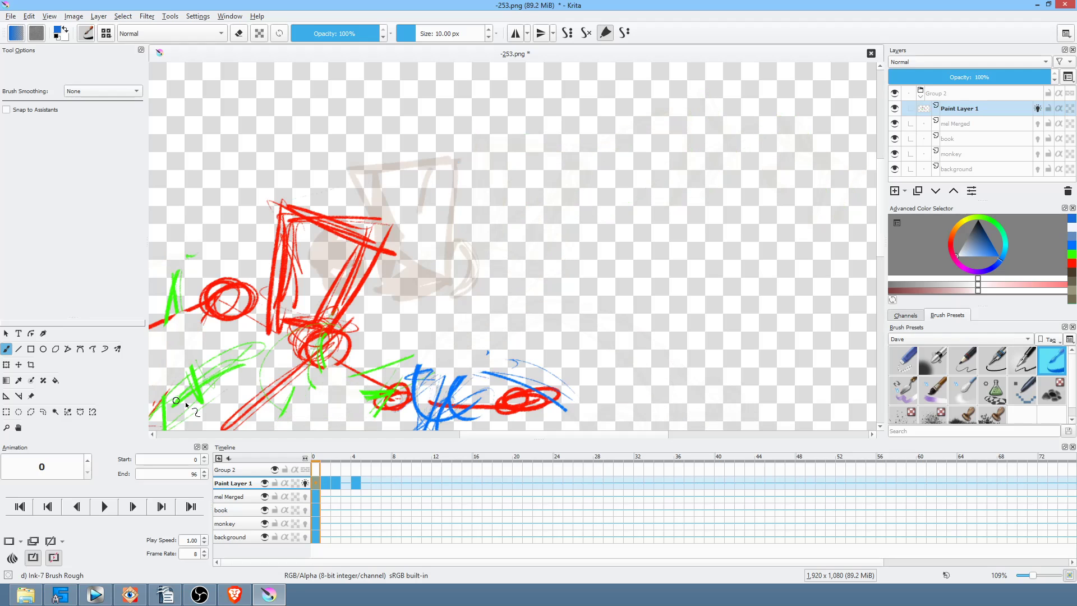
pyautogui.press('Right')
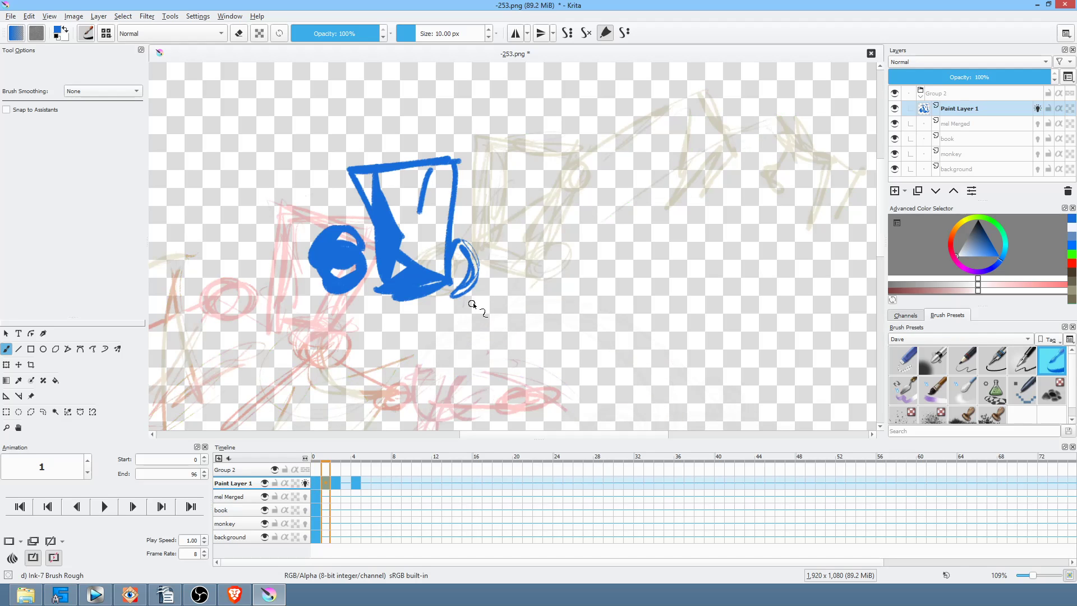
# Brush the in-between's front arm on frame 1, bent at the elbow and running from the shoulder curve to a loosely drawn hand
pyautogui.moveTo(522, 331); pyautogui.dragTo(563, 356)
pyautogui.moveTo(457, 300)
pyautogui.mouseDown()
pyautogui.moveTo(504, 306)
pyautogui.moveTo(574, 342)
pyautogui.moveTo(683, 268)
pyautogui.mouseUp()
pyautogui.moveTo(567, 322)
pyautogui.mouseDown()
pyautogui.moveTo(688, 258)
pyautogui.moveTo(677, 261)
pyautogui.moveTo(673, 278)
pyautogui.moveTo(703, 271)
pyautogui.moveTo(693, 256)
pyautogui.moveTo(683, 338)
pyautogui.mouseUp()
pyautogui.moveTo(696, 263)
pyautogui.mouseDown()
pyautogui.moveTo(668, 293)
pyautogui.moveTo(669, 330)
pyautogui.moveTo(696, 284)
pyautogui.moveTo(680, 263)
pyautogui.moveTo(553, 327)
pyautogui.mouseUp()
pyautogui.moveTo(540, 313)
pyautogui.mouseDown()
pyautogui.moveTo(565, 320)
pyautogui.moveTo(658, 276)
pyautogui.mouseUp()
pyautogui.moveTo(667, 297)
pyautogui.mouseDown()
pyautogui.moveTo(680, 281)
pyautogui.moveTo(627, 317)
pyautogui.mouseUp()
pyautogui.moveTo(627, 317)
pyautogui.mouseDown()
pyautogui.moveTo(672, 291)
pyautogui.moveTo(645, 341)
pyautogui.moveTo(664, 341)
pyautogui.mouseUp()
pyautogui.moveTo(563, 288); pyautogui.dragTo(749, 224)
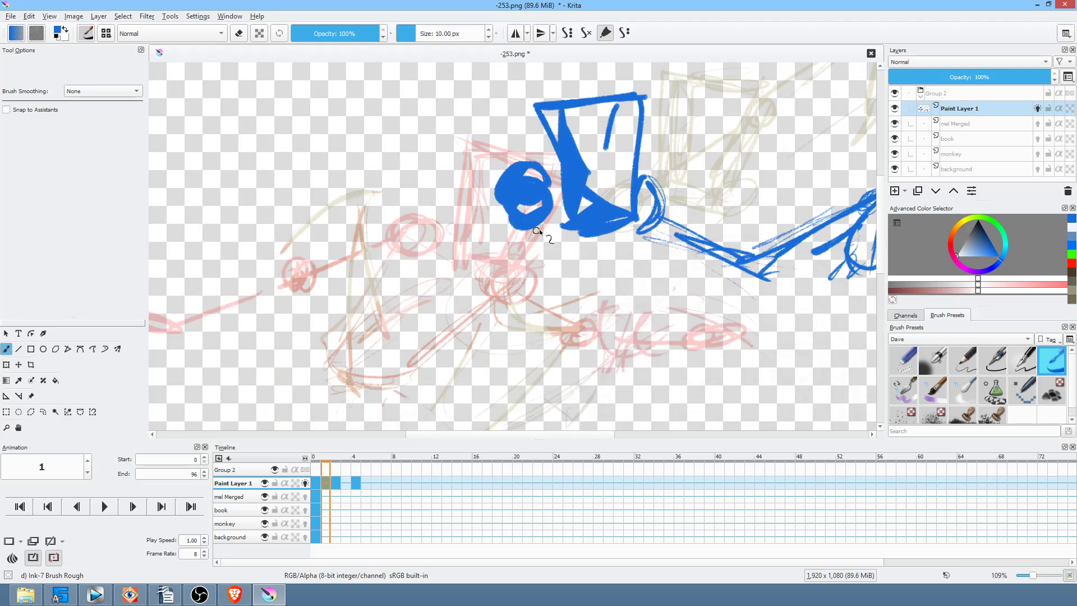
pyautogui.moveTo(509, 206); pyautogui.dragTo(374, 347)
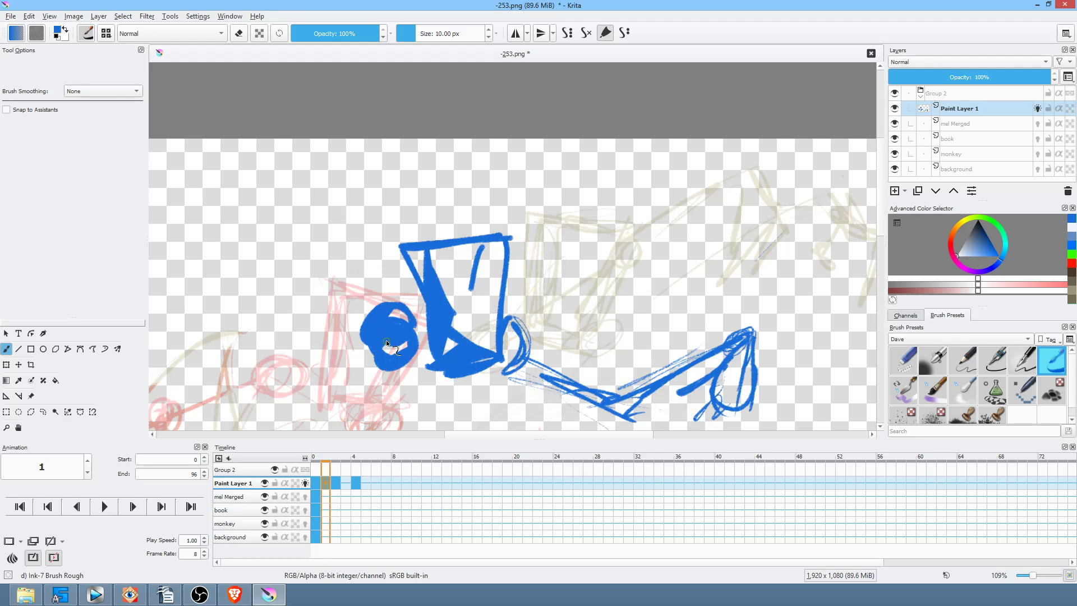
pyautogui.moveTo(422, 320); pyautogui.dragTo(519, 265)
pyautogui.moveTo(628, 277); pyautogui.dragTo(592, 254)
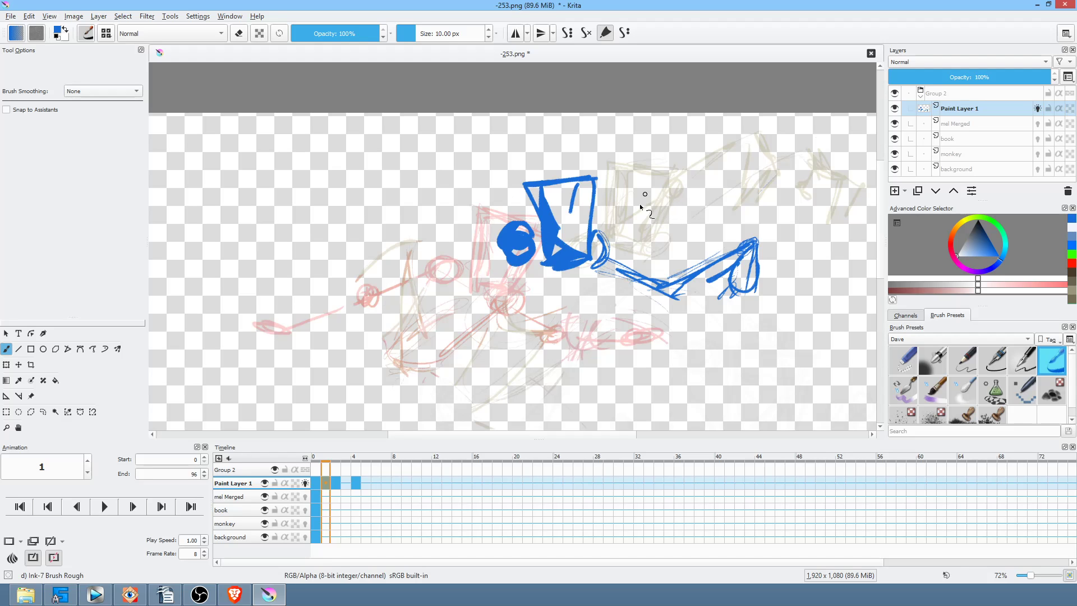
# Brush the in-between's other arm raised from the filled shoulder, with an elbow circle and a hand above the box head
pyautogui.moveTo(441, 189)
pyautogui.mouseDown()
pyautogui.moveTo(472, 217)
pyautogui.moveTo(444, 169)
pyautogui.moveTo(523, 230)
pyautogui.mouseUp()
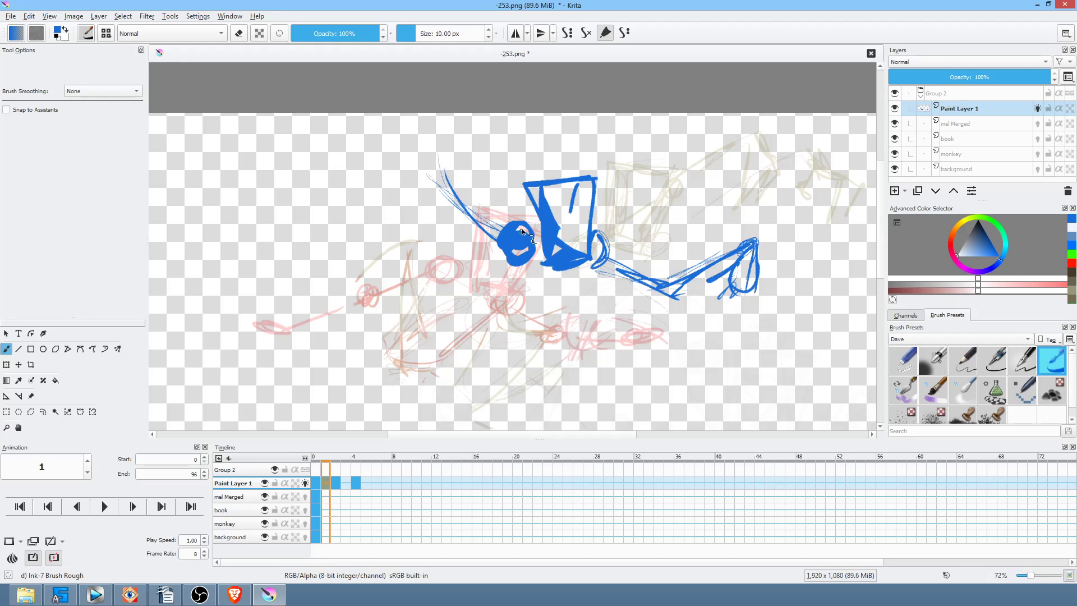
pyautogui.moveTo(437, 182)
pyautogui.mouseDown()
pyautogui.moveTo(498, 231)
pyautogui.moveTo(502, 138)
pyautogui.moveTo(555, 129)
pyautogui.moveTo(537, 133)
pyautogui.mouseUp()
pyautogui.moveTo(443, 178); pyautogui.dragTo(434, 172)
pyautogui.moveTo(547, 144)
pyautogui.mouseDown()
pyautogui.moveTo(569, 163)
pyautogui.moveTo(544, 135)
pyautogui.mouseUp()
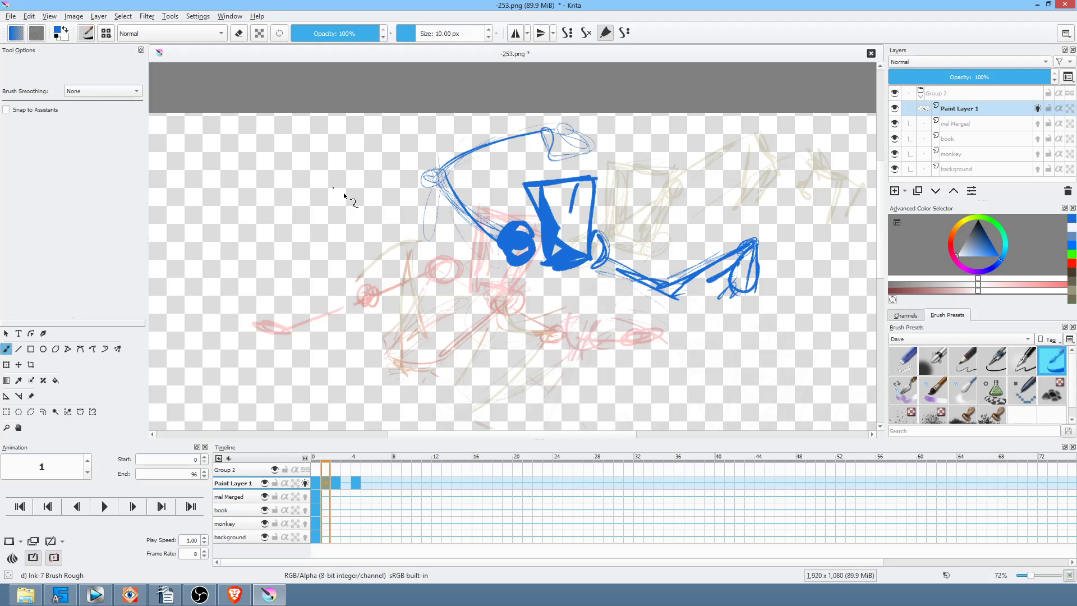
pyautogui.moveTo(299, 138); pyautogui.dragTo(368, 217)
pyautogui.moveTo(293, 315); pyautogui.dragTo(317, 192)
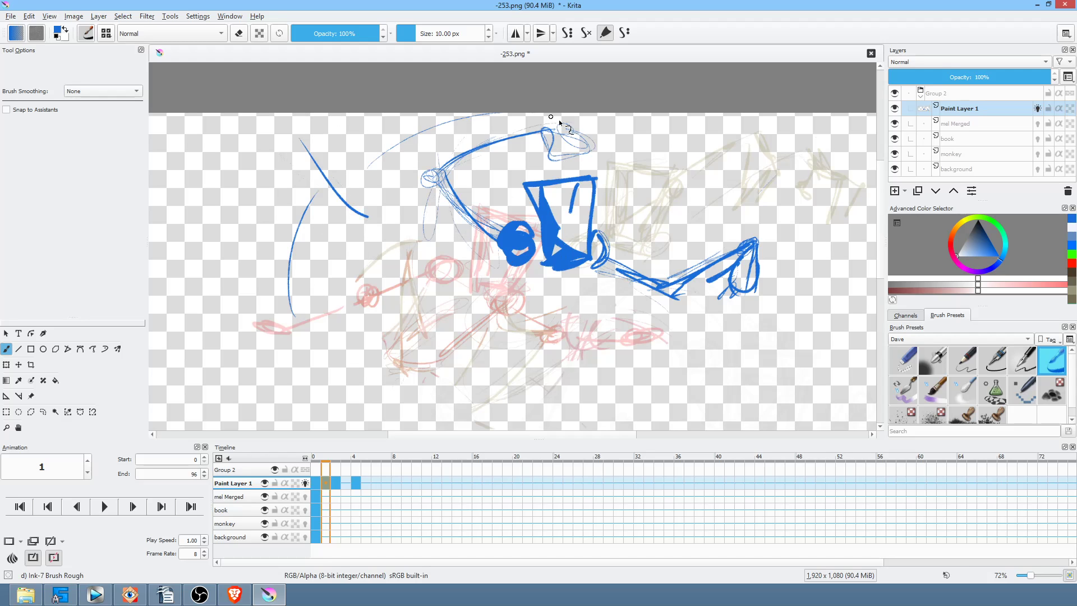
pyautogui.press('p')
pyautogui.press('e')
pyautogui.moveTo(475, 87)
pyautogui.mouseDown()
pyautogui.moveTo(450, 80)
pyautogui.moveTo(248, 174)
pyautogui.moveTo(288, 310)
pyautogui.moveTo(496, 97)
pyautogui.mouseUp()
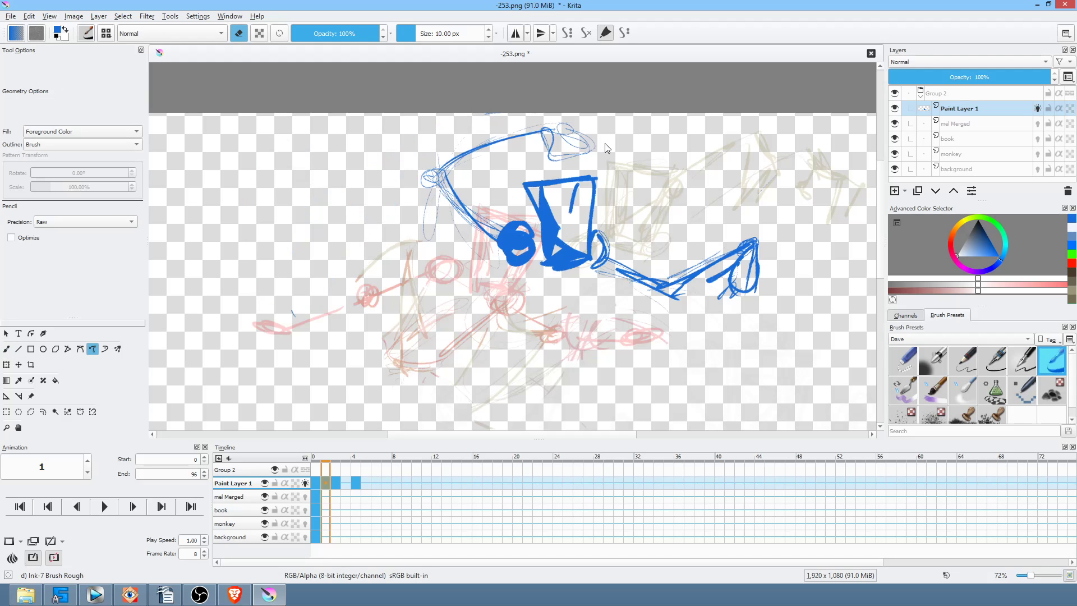
pyautogui.press('b')
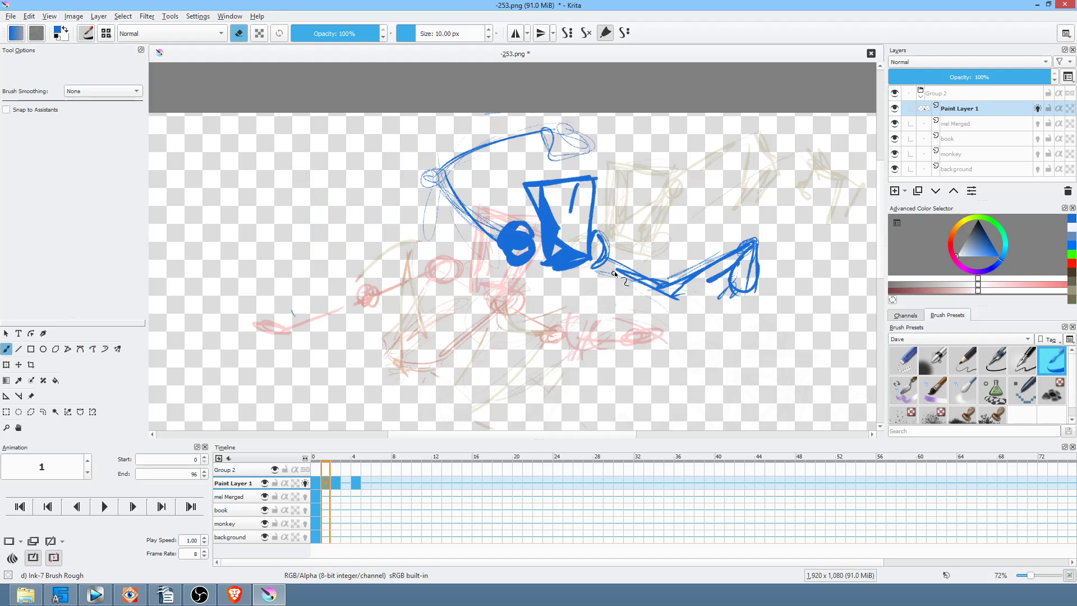
pyautogui.press('e')
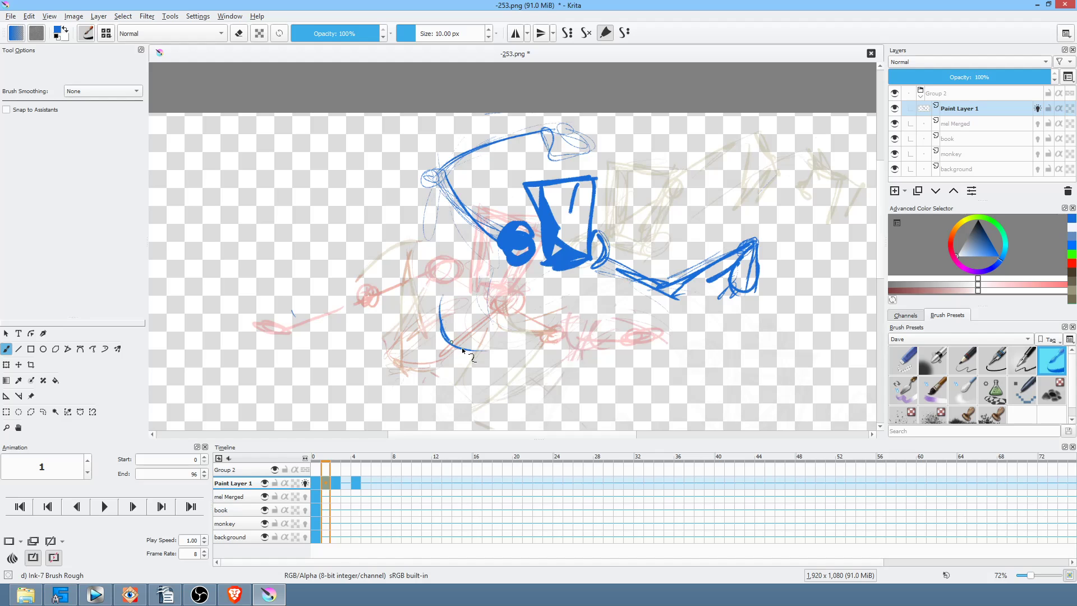
# Brush the in-between's pelvis curve and the two torso sides joining it to the chest on frame 1
pyautogui.moveTo(401, 365); pyautogui.dragTo(390, 345)
pyautogui.moveTo(435, 306); pyautogui.dragTo(498, 243)
pyautogui.moveTo(471, 346); pyautogui.dragTo(575, 270)
pyautogui.moveTo(641, 254); pyautogui.dragTo(689, 221)
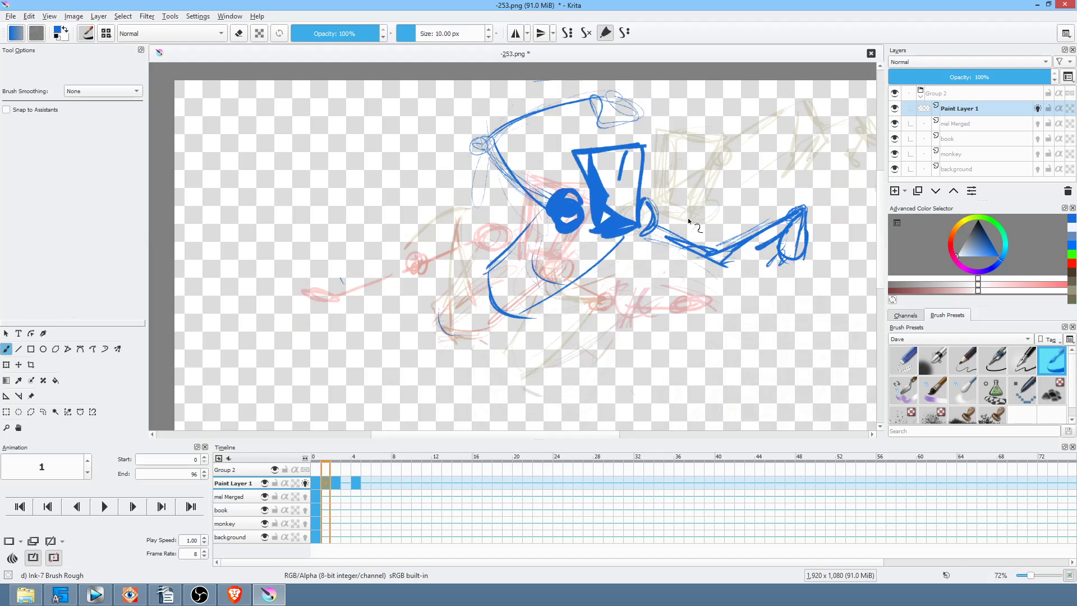
# Go to frame 0 with the full scene visible and draw blue circles over both of the man's knees
pyautogui.scroll(-3, 690, 221)
pyautogui.scroll(1, 654, 265)
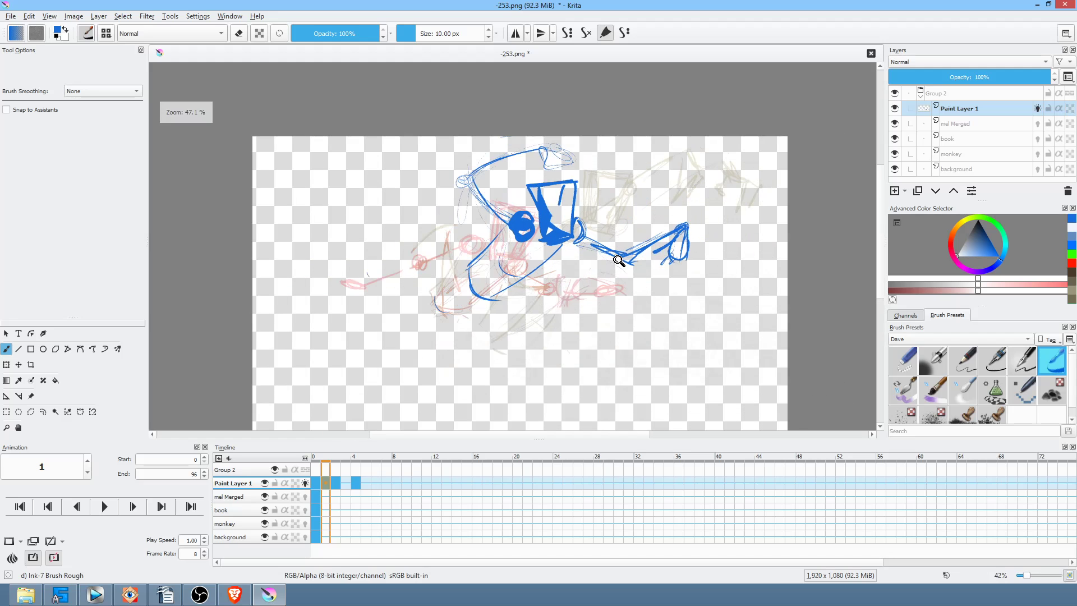
pyautogui.scroll(1, 613, 293)
pyautogui.press('Left')
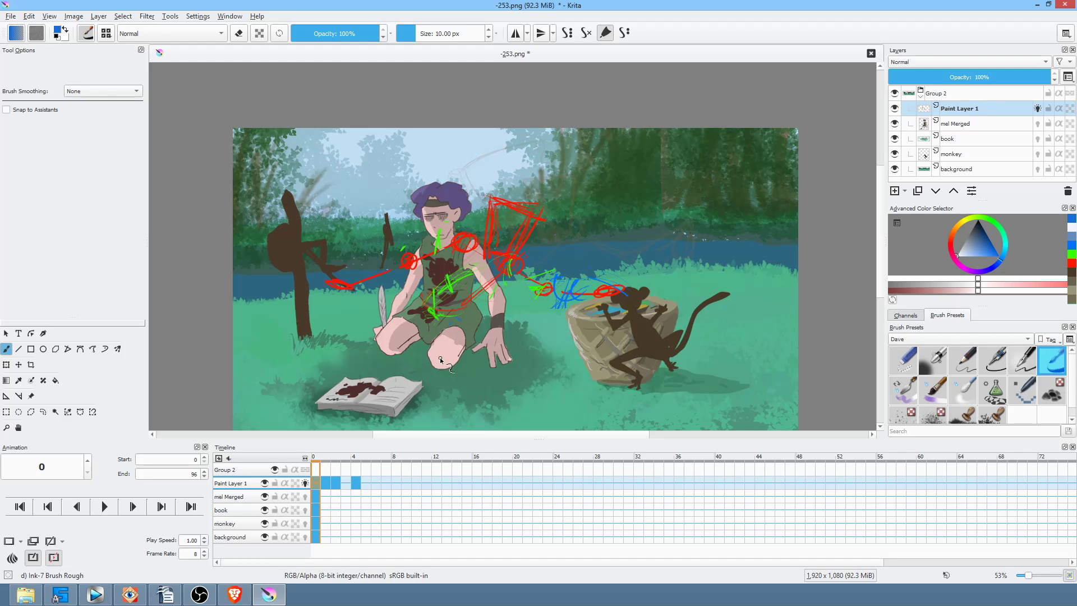
pyautogui.moveTo(452, 364)
pyautogui.mouseDown()
pyautogui.moveTo(443, 350)
pyautogui.moveTo(442, 366)
pyautogui.mouseUp()
pyautogui.moveTo(395, 339)
pyautogui.mouseDown()
pyautogui.moveTo(382, 353)
pyautogui.moveTo(410, 341)
pyautogui.mouseUp()
# Draw two blue knee circles for the green pose on frame 2
pyautogui.press('.')
pyautogui.press('.')
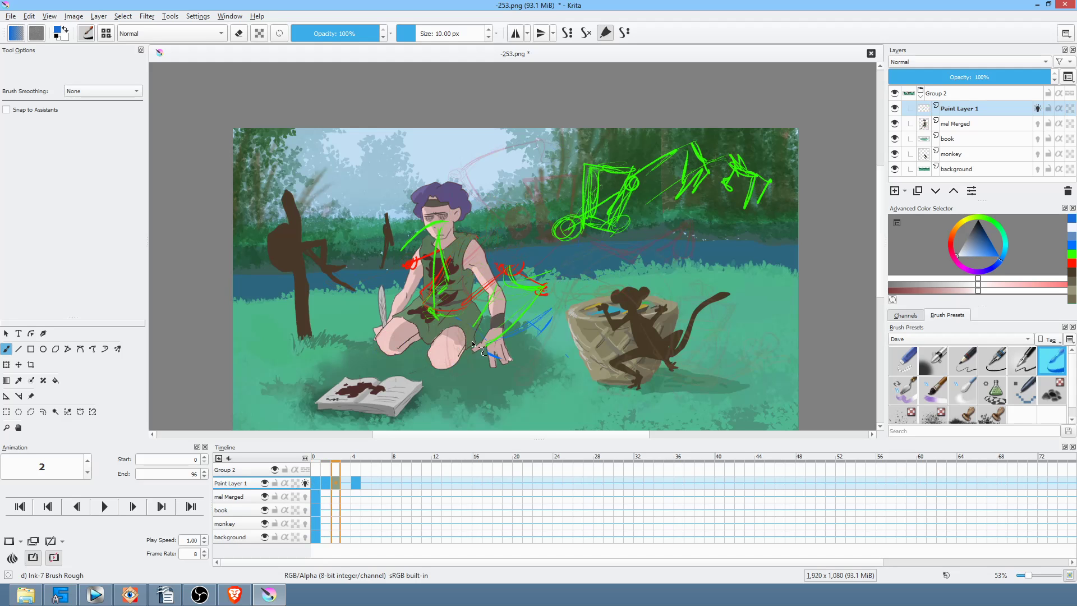
pyautogui.moveTo(468, 352); pyautogui.dragTo(474, 351)
pyautogui.moveTo(450, 294); pyautogui.dragTo(433, 294)
# Compare the knees on frames 0 and 2, and draw both in-between knee circles on frame 1
pyautogui.press(',')
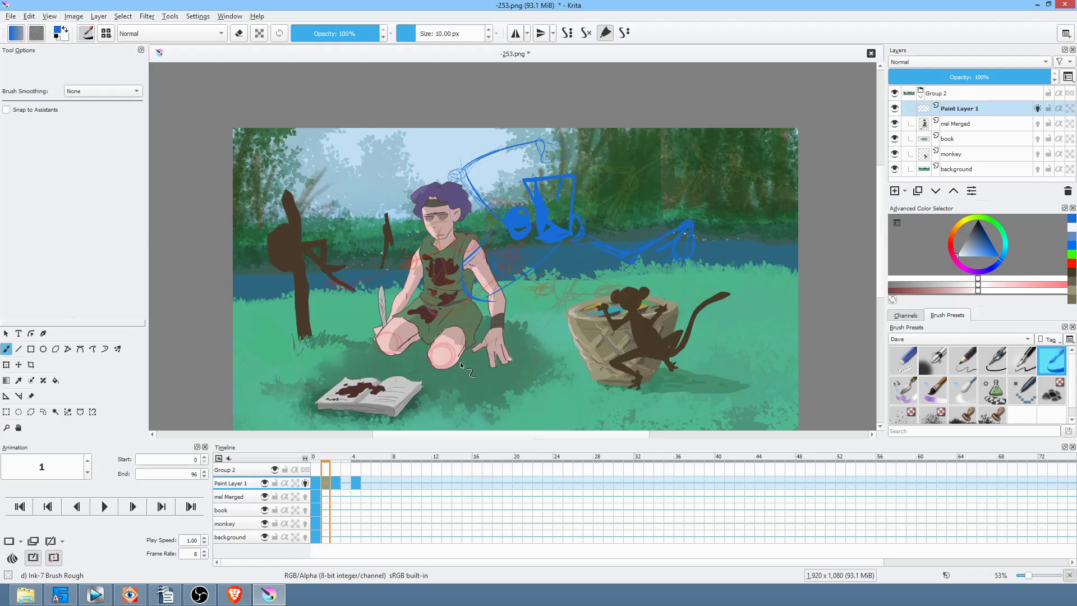
pyautogui.press(',')
pyautogui.press('.')
pyautogui.press('.')
pyautogui.press(',')
pyautogui.moveTo(456, 345); pyautogui.dragTo(451, 356)
pyautogui.press('Left')
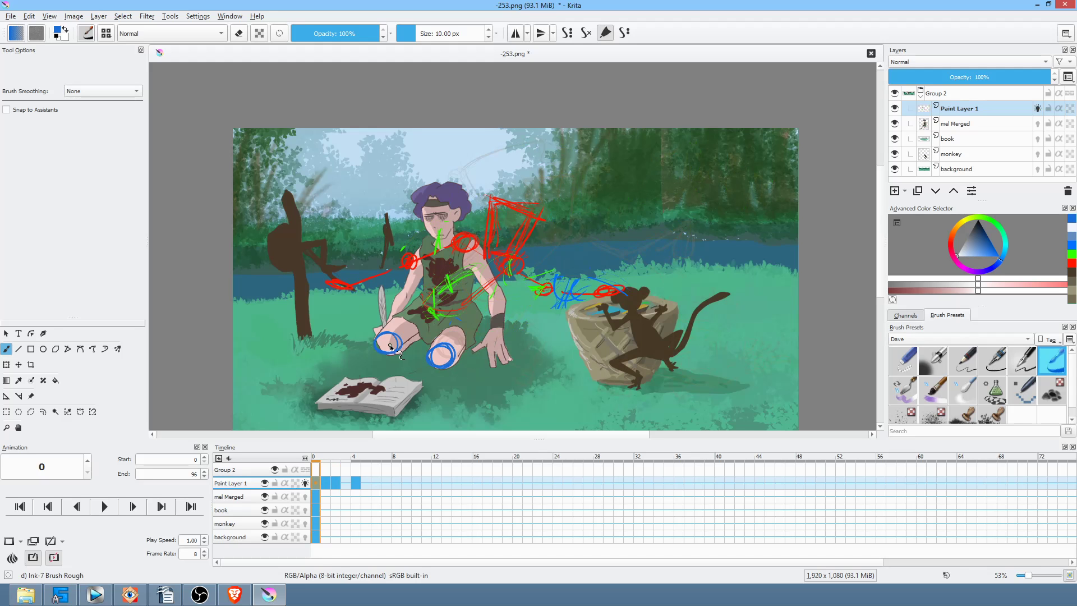
pyautogui.press('Right')
pyautogui.press('Right')
pyautogui.press('Left')
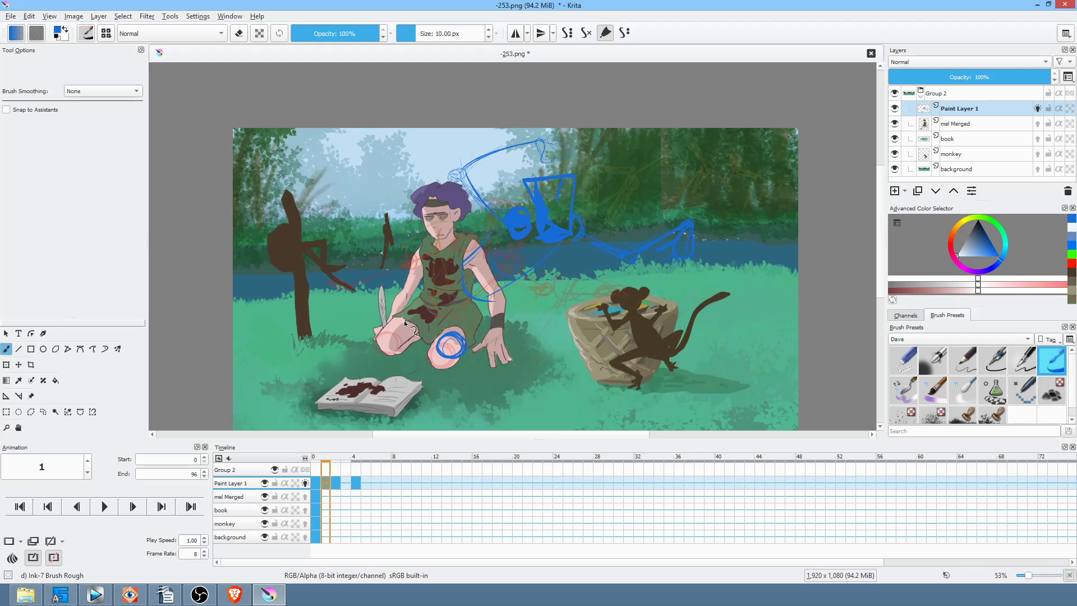
pyautogui.moveTo(414, 317)
pyautogui.mouseDown()
pyautogui.moveTo(399, 332)
pyautogui.moveTo(415, 323)
pyautogui.mouseUp()
# Brush thigh lines from the frame 1 knee circles to the pelvis and compare them with frame 0
pyautogui.moveTo(495, 292); pyautogui.dragTo(449, 367)
pyautogui.moveTo(388, 324); pyautogui.dragTo(489, 236)
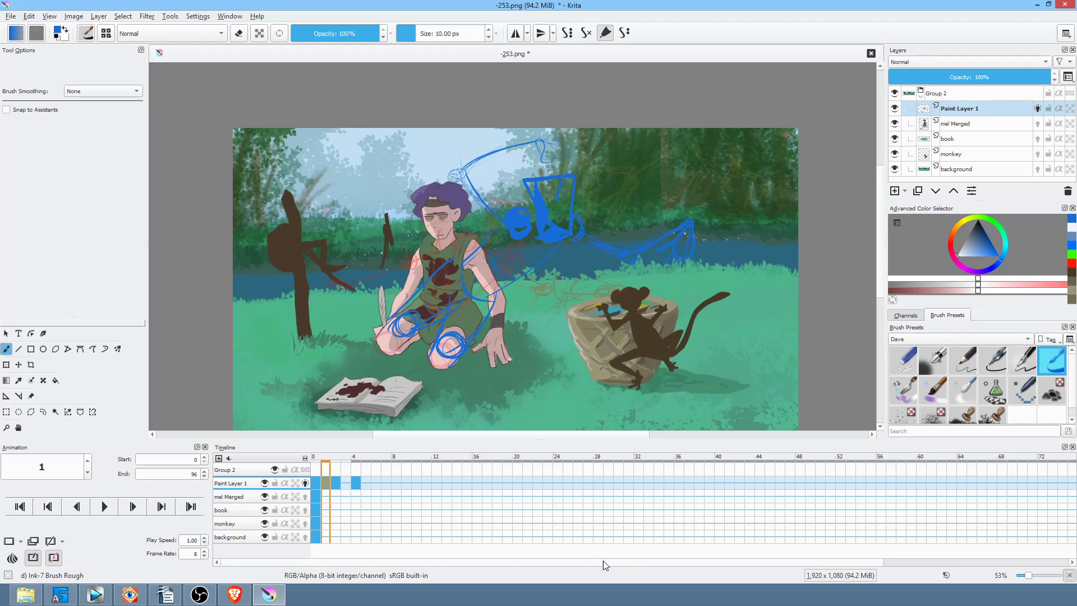
pyautogui.press('Left')
pyautogui.press('Right')
# Lasso both knee circles on frame 1 and move them slightly down toward the knee positions of frame 0
pyautogui.press('l')
pyautogui.moveTo(449, 364); pyautogui.dragTo(450, 364)
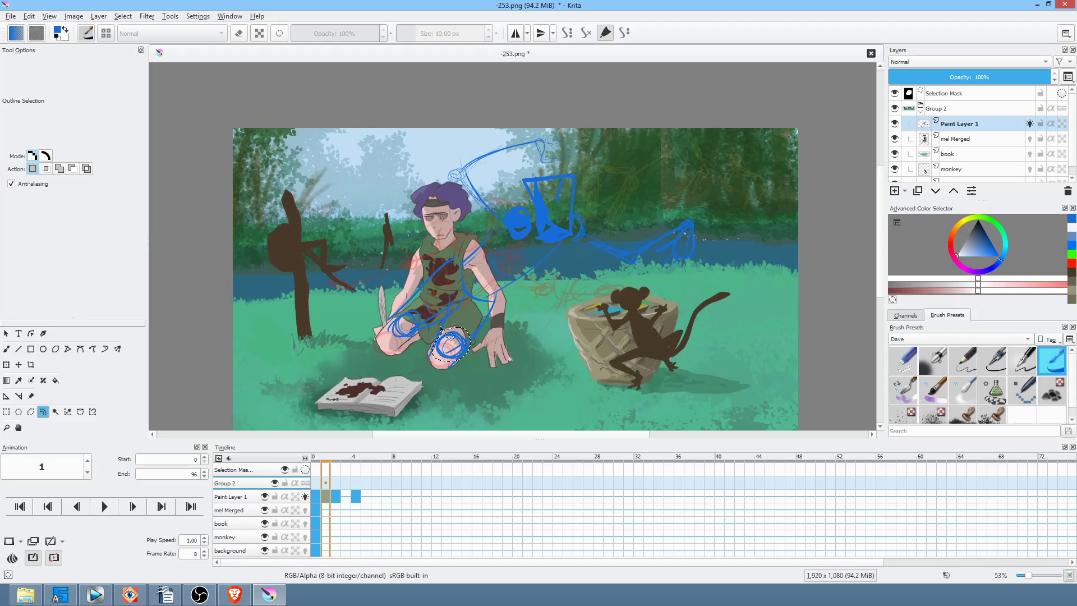
pyautogui.moveTo(423, 309)
pyautogui.mouseDown()
pyautogui.moveTo(435, 314)
pyautogui.moveTo(418, 318)
pyautogui.moveTo(395, 350)
pyautogui.moveTo(422, 309)
pyautogui.mouseUp()
pyautogui.hotkey('ctrl', 't')
pyautogui.moveTo(447, 348); pyautogui.dragTo(441, 358)
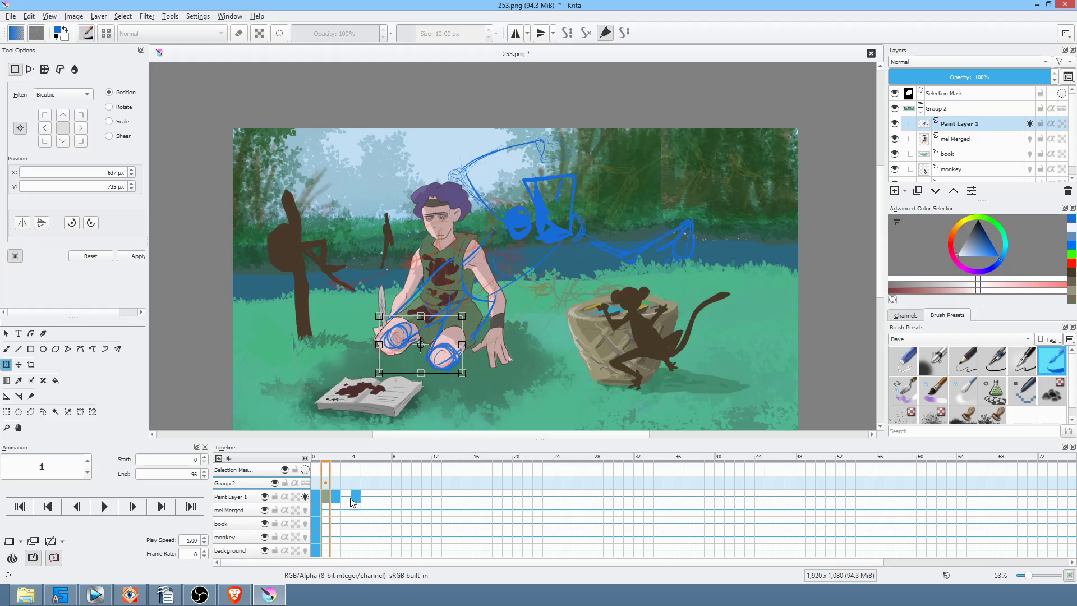
# Compare the knee positions on frames 2, 4, 3 and 0, and select frames 0 to 7 of Paint Layer 1 for playback
pyautogui.click(335, 496)
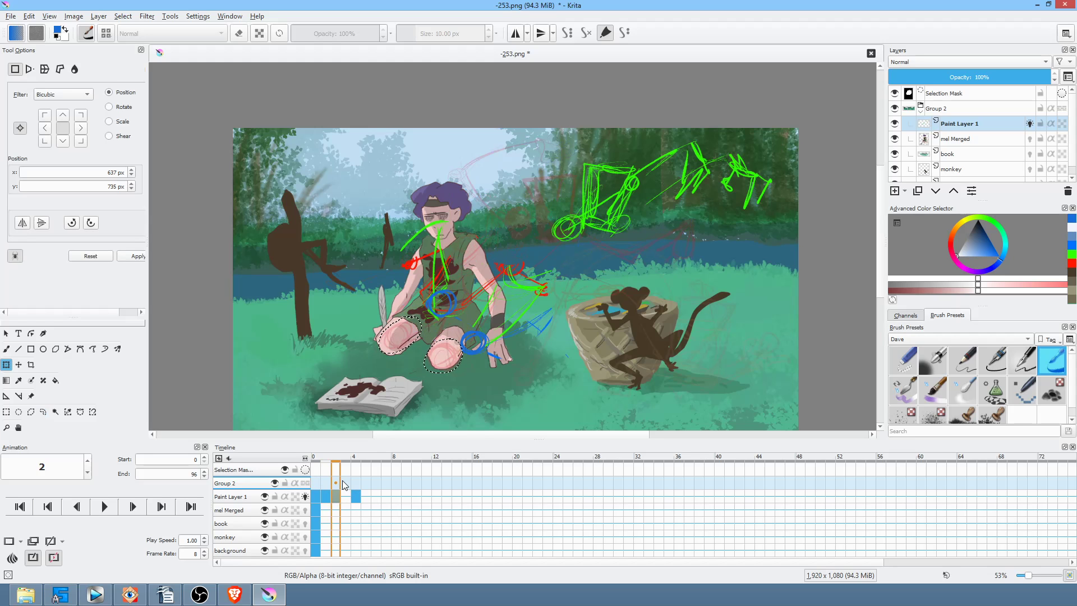
pyautogui.click(355, 496)
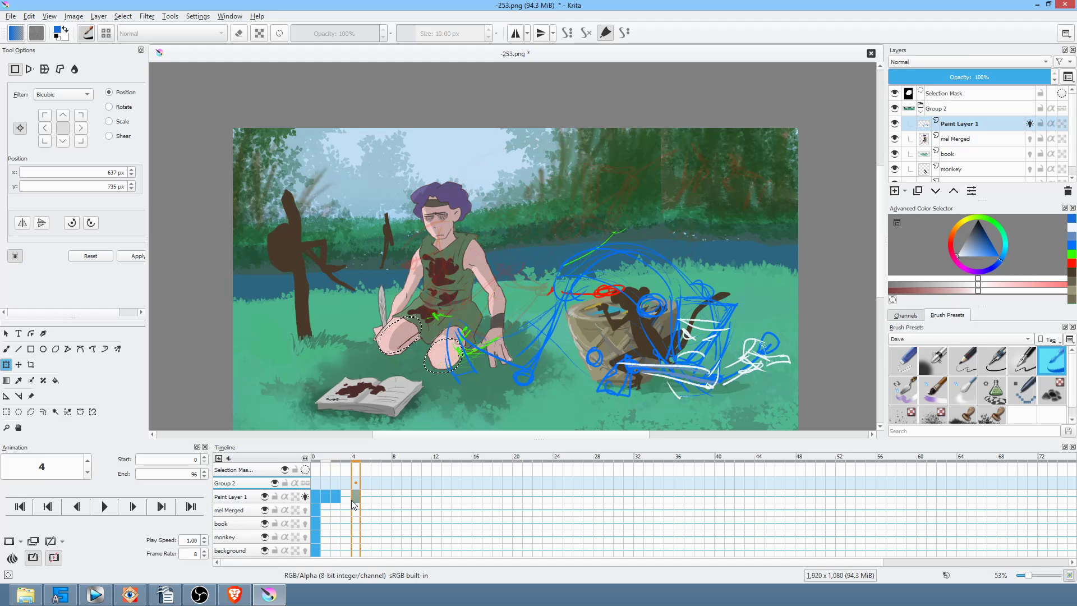
pyautogui.click(346, 497)
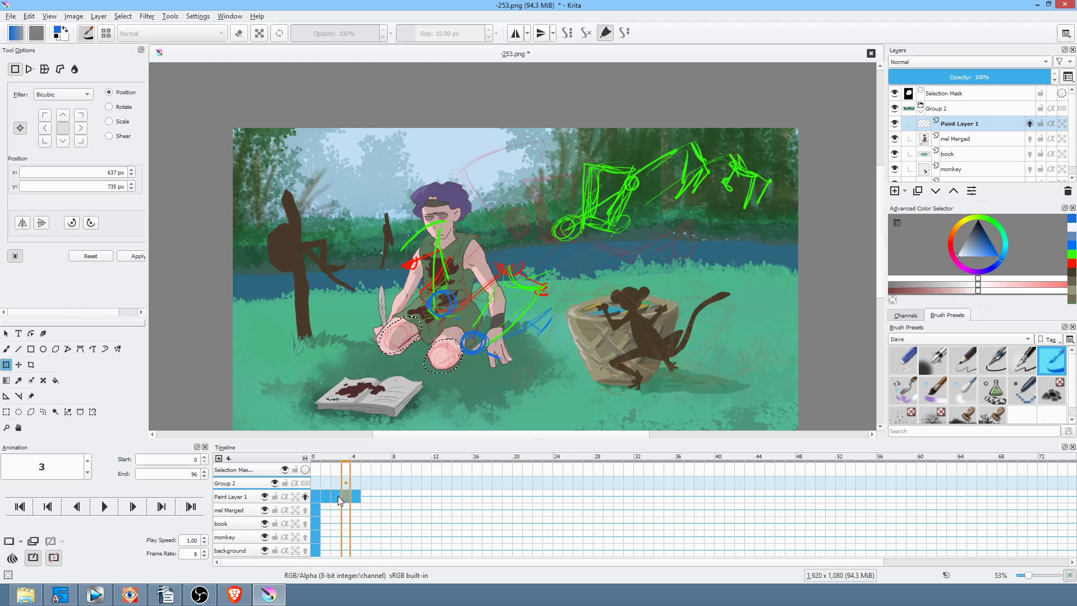
pyautogui.click(319, 496)
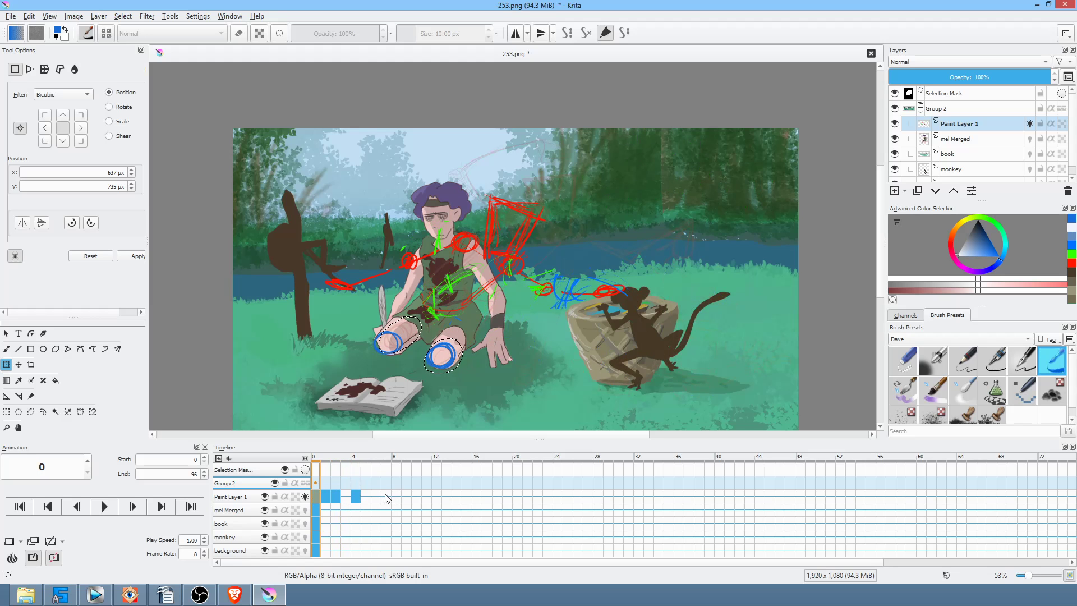
pyautogui.moveTo(385, 494); pyautogui.dragTo(302, 499)
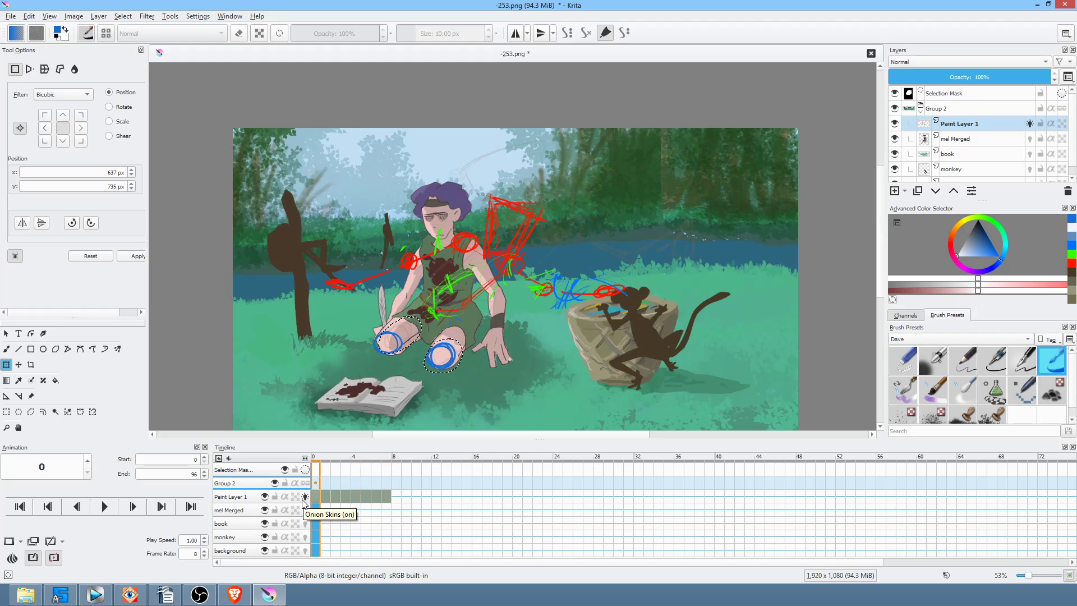
# Clear the selection, isolate Paint Layer 1 and brush blue thigh lines up from both knee circles on frame 0
pyautogui.hotkey('ctrl', 'shift', 'a')
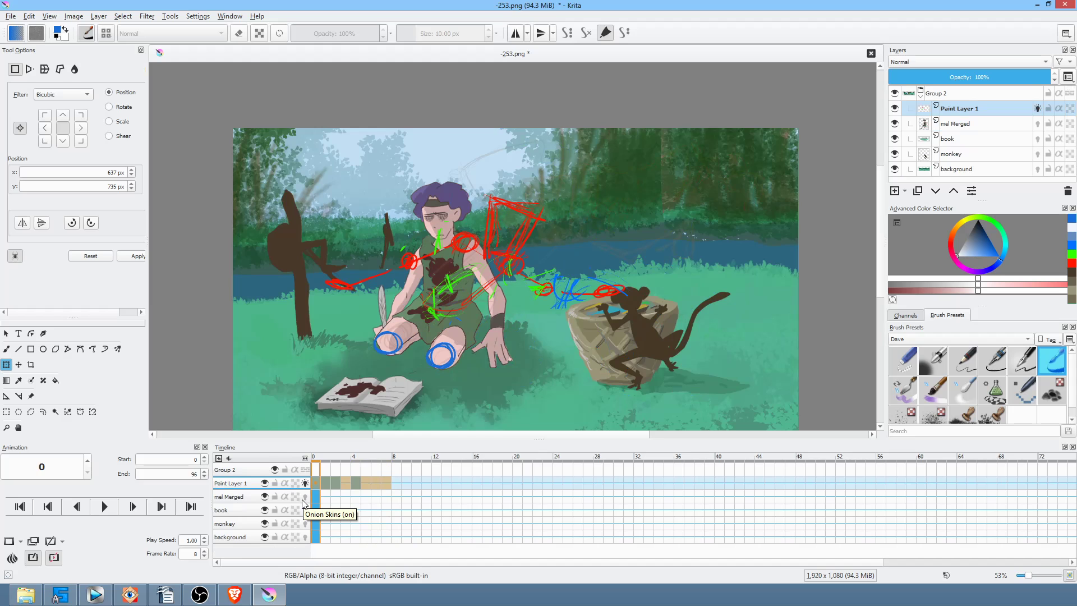
pyautogui.hotkey('alt', 'i')
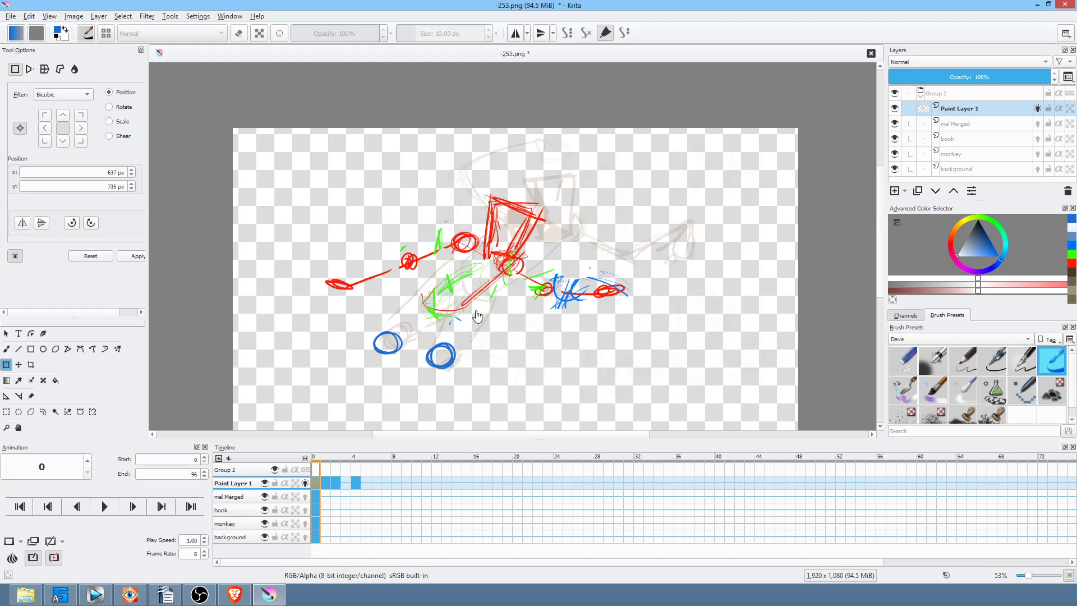
pyautogui.press('b')
pyautogui.moveTo(465, 346)
pyautogui.mouseDown()
pyautogui.moveTo(473, 322)
pyautogui.moveTo(448, 364)
pyautogui.moveTo(470, 317)
pyautogui.moveTo(428, 319)
pyautogui.moveTo(417, 338)
pyautogui.moveTo(420, 329)
pyautogui.moveTo(381, 347)
pyautogui.mouseUp()
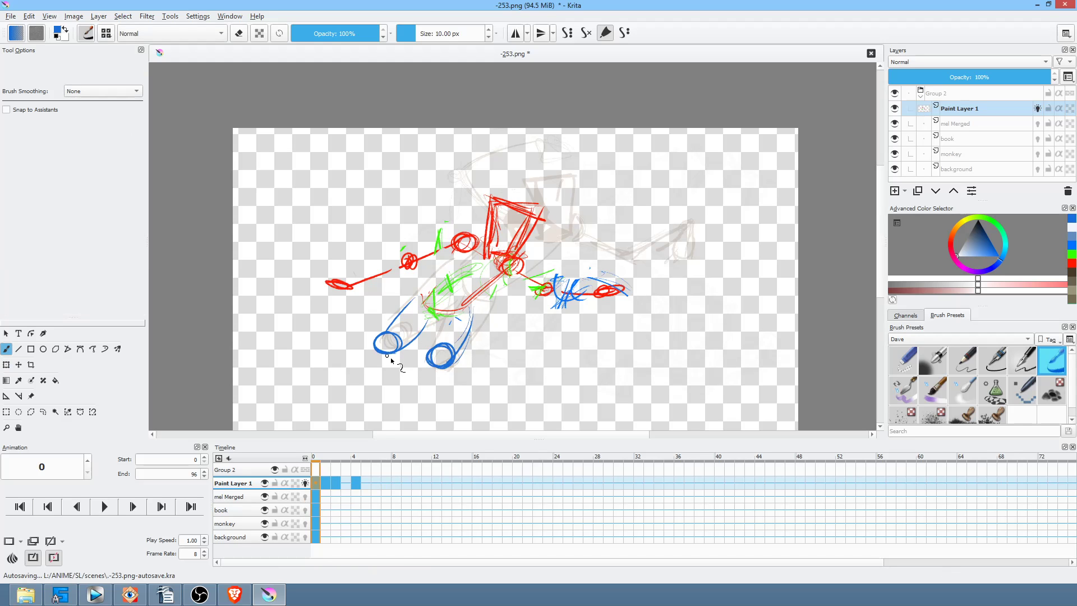
# Brush blue thigh lines from both knee circles toward the pelvis on frame 2
pyautogui.press('.')
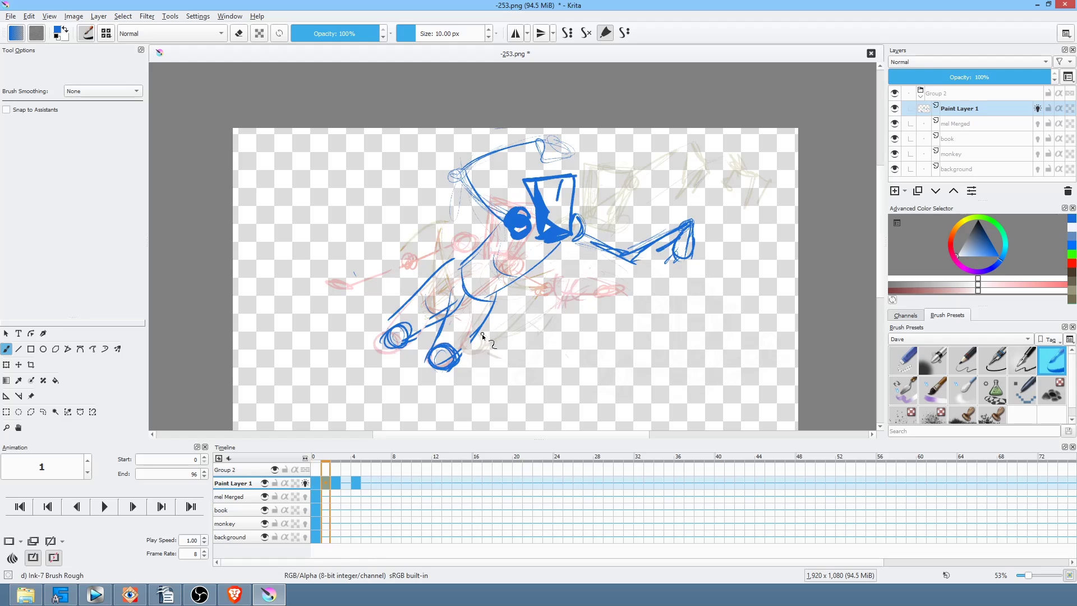
pyautogui.press('.')
pyautogui.moveTo(552, 295); pyautogui.dragTo(493, 344)
pyautogui.moveTo(510, 269)
pyautogui.mouseDown()
pyautogui.moveTo(448, 313)
pyautogui.moveTo(443, 292)
pyautogui.moveTo(482, 233)
pyautogui.mouseUp()
pyautogui.moveTo(446, 296)
pyautogui.mouseDown()
pyautogui.moveTo(490, 239)
pyautogui.moveTo(420, 259)
pyautogui.mouseUp()
# Brush thigh lines above the knee circle of the blue pose on frame 4 and return to frame 0
pyautogui.press('.')
pyautogui.moveTo(578, 305); pyautogui.dragTo(537, 365)
pyautogui.moveTo(550, 287); pyautogui.dragTo(525, 368)
pyautogui.press(',')
pyautogui.press(',')
pyautogui.press(',')
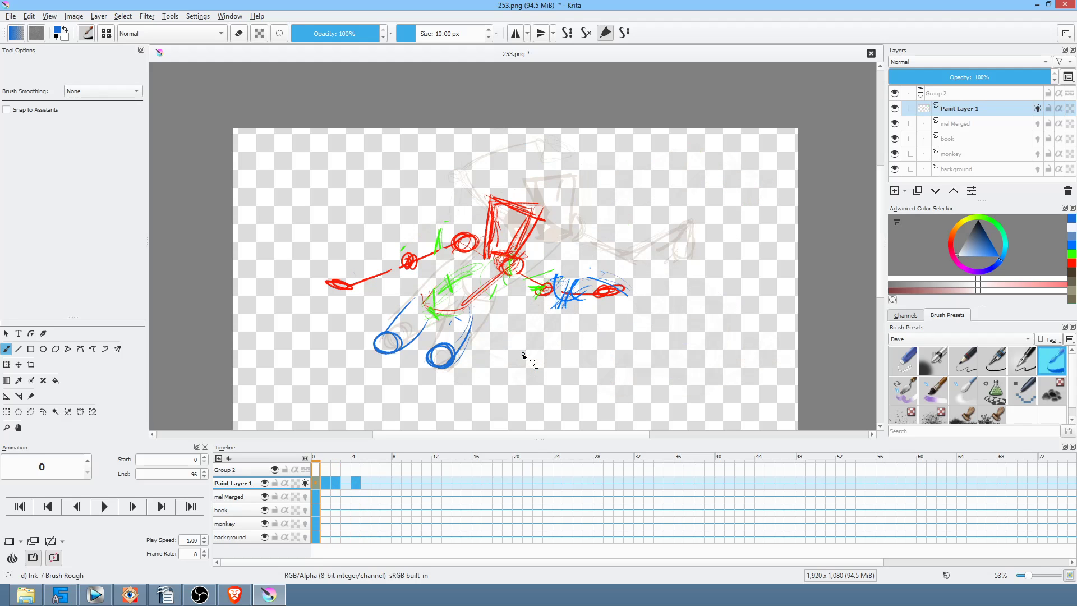
# Select frames 0 to 7 and play back the lunge to check its motion
pyautogui.moveTo(383, 483); pyautogui.dragTo(301, 497)
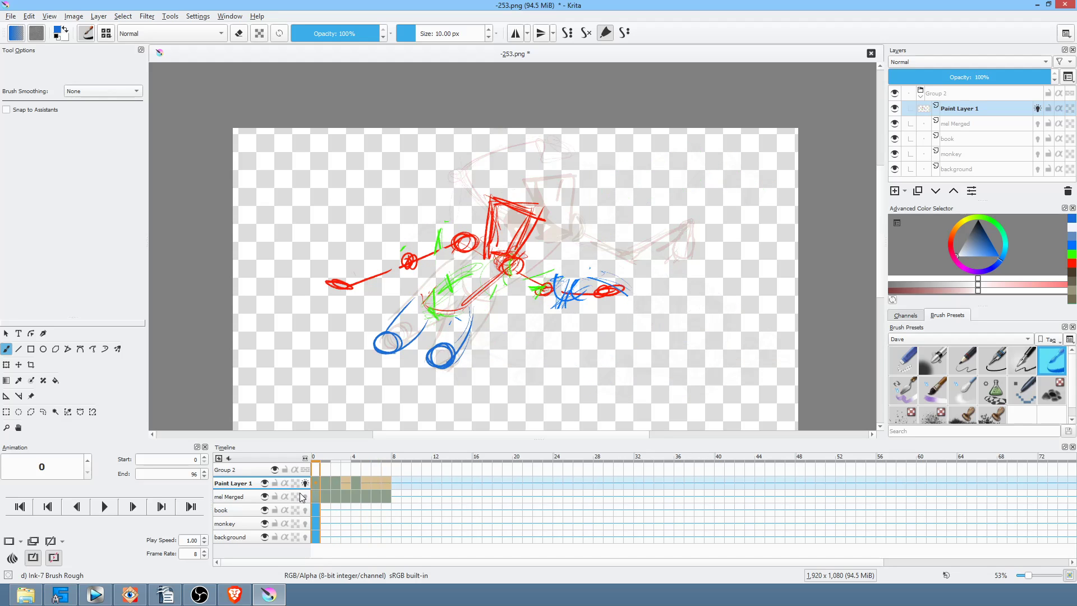
pyautogui.press('space')
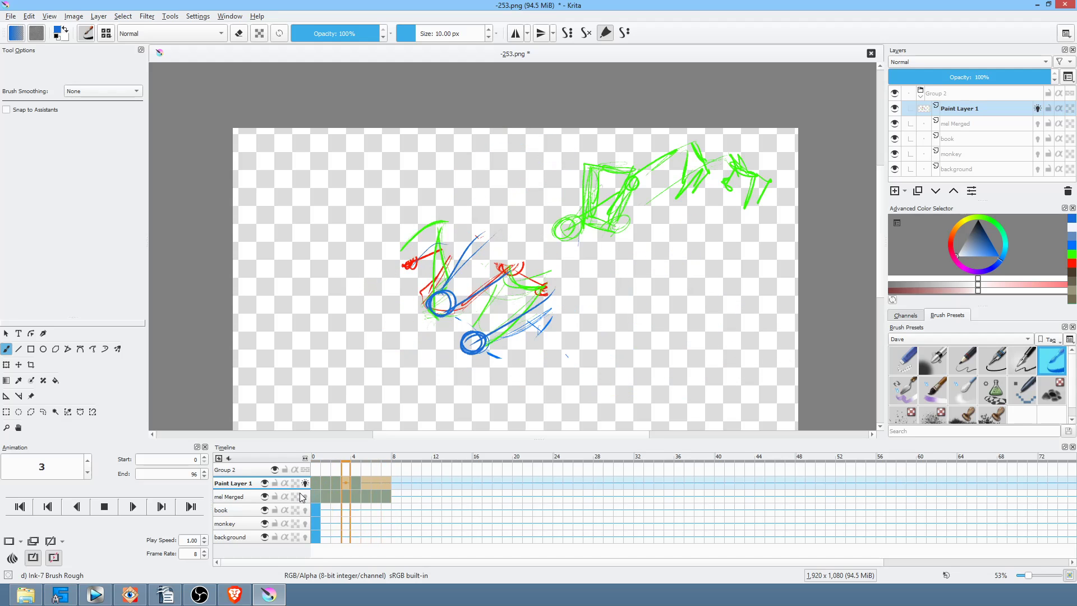
pyautogui.press('space')
# Move the blue pose's keyframe from frame 4 to frame 5 and play back the new timing
pyautogui.moveTo(359, 482)
pyautogui.mouseDown()
pyautogui.moveTo(383, 483)
pyautogui.moveTo(311, 486)
pyautogui.mouseUp()
pyautogui.press('space')
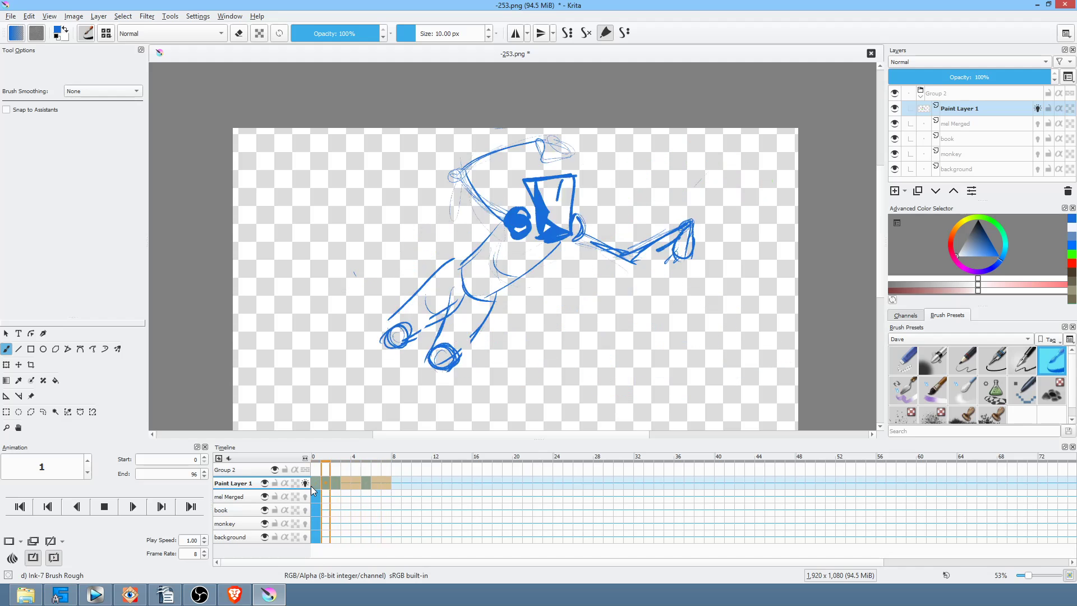
pyautogui.press('space')
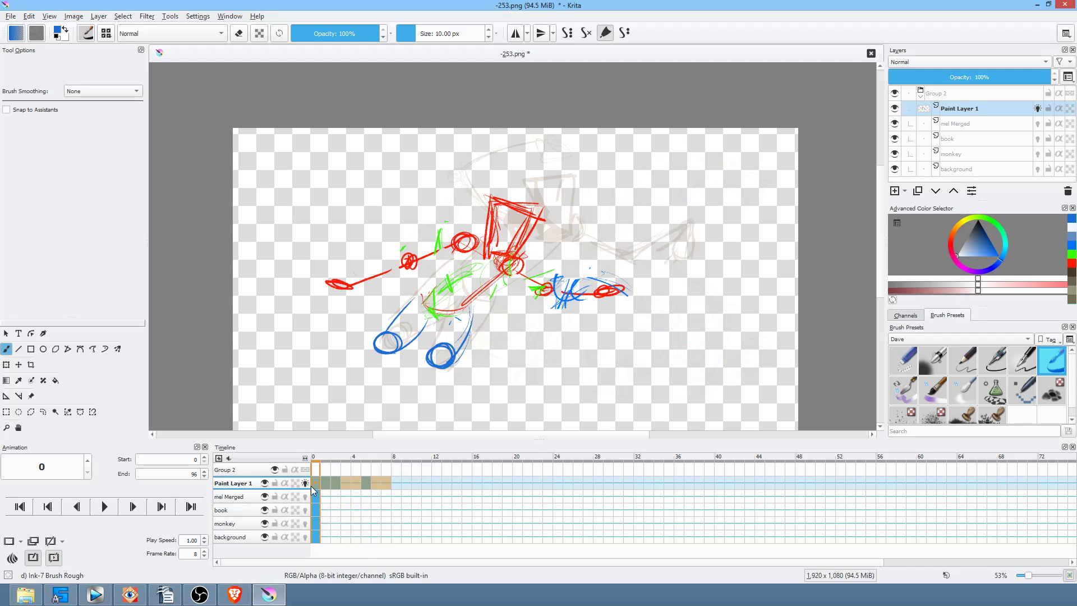
pyautogui.press('space')
pyautogui.press('space')
pyautogui.click(359, 486)
pyautogui.press('space')
pyautogui.press('space')
# Brush a blue shoulder circle, arm, elbow and hand over the green pose's outstretched arm on frame 2
pyautogui.click(336, 483)
pyautogui.press('space')
pyautogui.press('space')
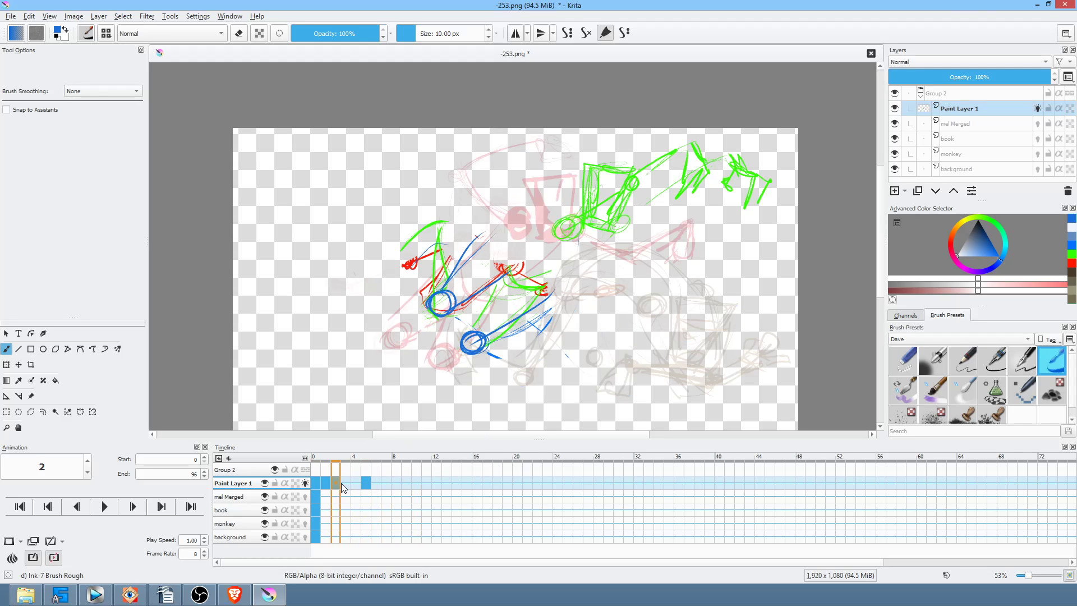
pyautogui.moveTo(584, 215)
pyautogui.mouseDown()
pyautogui.moveTo(685, 146)
pyautogui.moveTo(684, 161)
pyautogui.moveTo(672, 148)
pyautogui.moveTo(686, 148)
pyautogui.moveTo(687, 182)
pyautogui.moveTo(738, 169)
pyautogui.moveTo(751, 176)
pyautogui.moveTo(713, 195)
pyautogui.moveTo(731, 181)
pyautogui.moveTo(744, 196)
pyautogui.moveTo(754, 181)
pyautogui.moveTo(751, 204)
pyautogui.mouseUp()
pyautogui.moveTo(592, 221); pyautogui.dragTo(677, 161)
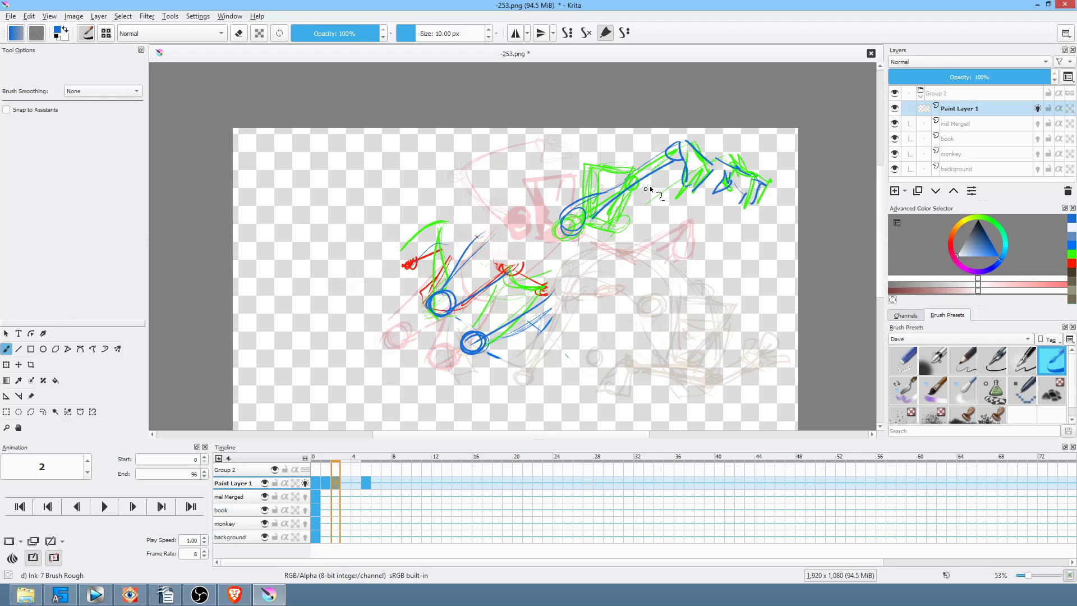
# Brush the blue pose's lower arm line, chest curves, hair outline and long torso lines down to the hips on frame 2
pyautogui.moveTo(614, 230); pyautogui.dragTo(689, 181)
pyautogui.moveTo(592, 186); pyautogui.dragTo(627, 182)
pyautogui.moveTo(592, 184); pyautogui.dragTo(629, 182)
pyautogui.moveTo(587, 186)
pyautogui.mouseDown()
pyautogui.moveTo(633, 174)
pyautogui.moveTo(593, 142)
pyautogui.moveTo(580, 169)
pyautogui.moveTo(562, 166)
pyautogui.moveTo(580, 186)
pyautogui.moveTo(643, 170)
pyautogui.mouseUp()
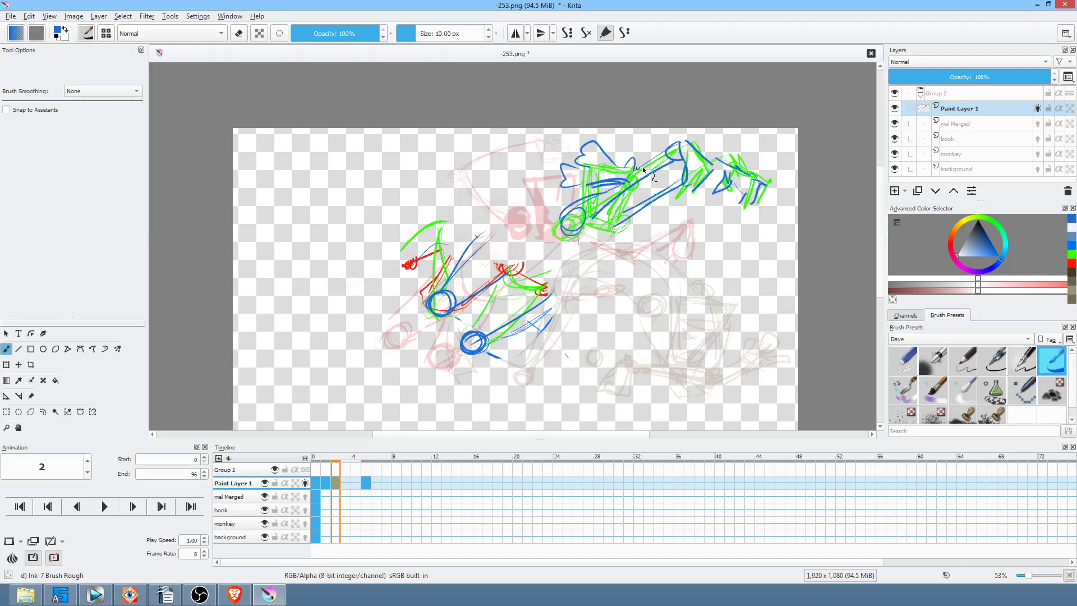
pyautogui.moveTo(626, 211)
pyautogui.mouseDown()
pyautogui.moveTo(616, 241)
pyautogui.moveTo(533, 297)
pyautogui.moveTo(556, 289)
pyautogui.mouseUp()
pyautogui.moveTo(514, 263)
pyautogui.mouseDown()
pyautogui.moveTo(561, 206)
pyautogui.moveTo(506, 269)
pyautogui.mouseUp()
pyautogui.moveTo(617, 231); pyautogui.dragTo(549, 291)
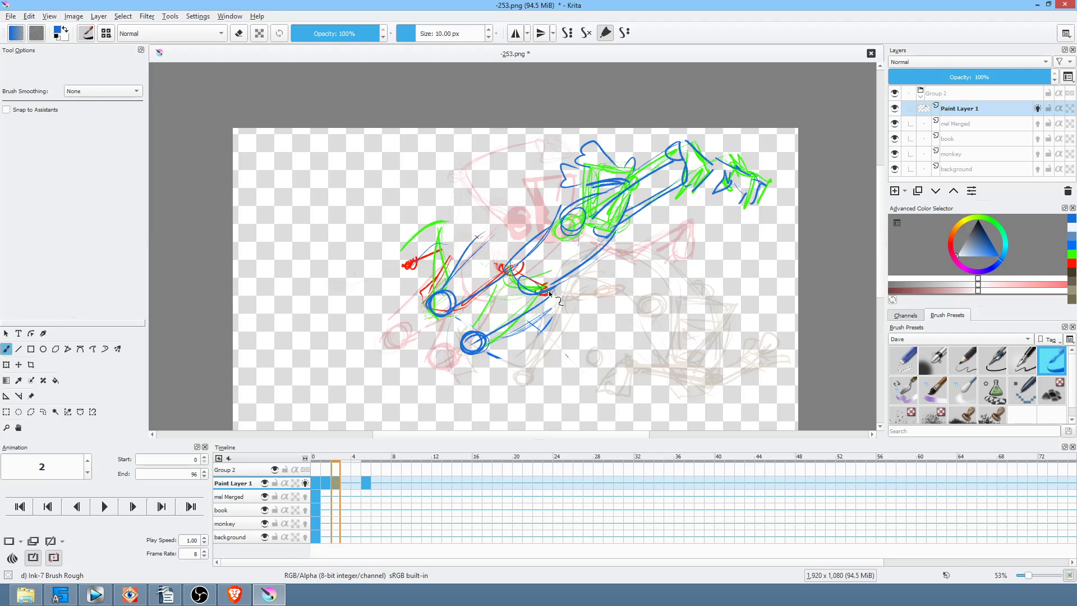
# Flip through the lunge keyframes on frames 0 to 5 and play back the animation to check the motion
pyautogui.press('.')
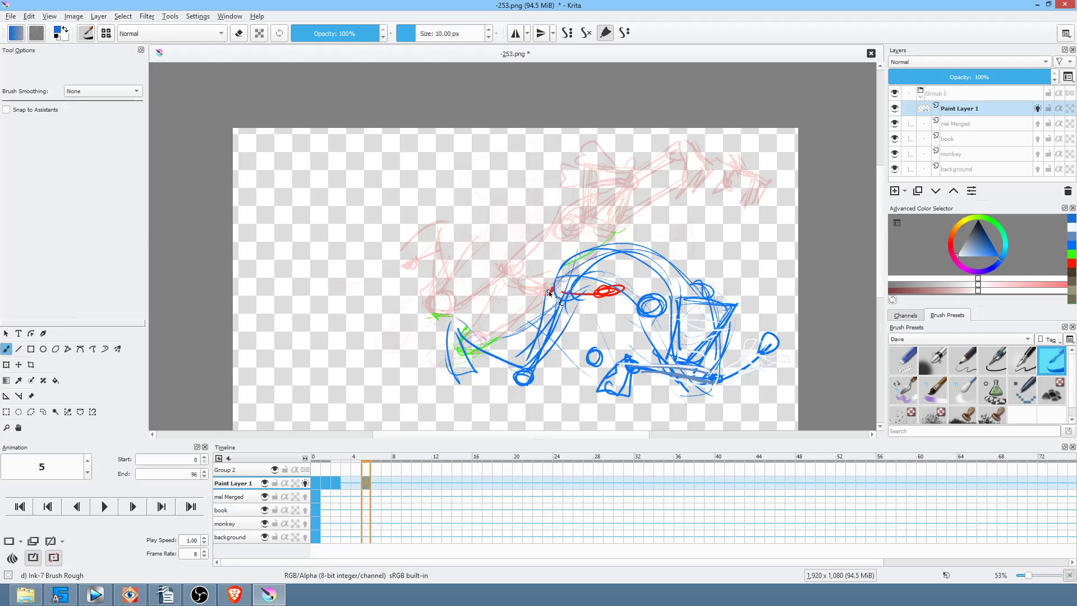
pyautogui.press(',')
pyautogui.press('.')
pyautogui.press(',')
pyautogui.press(',')
pyautogui.press(',')
pyautogui.press('space')
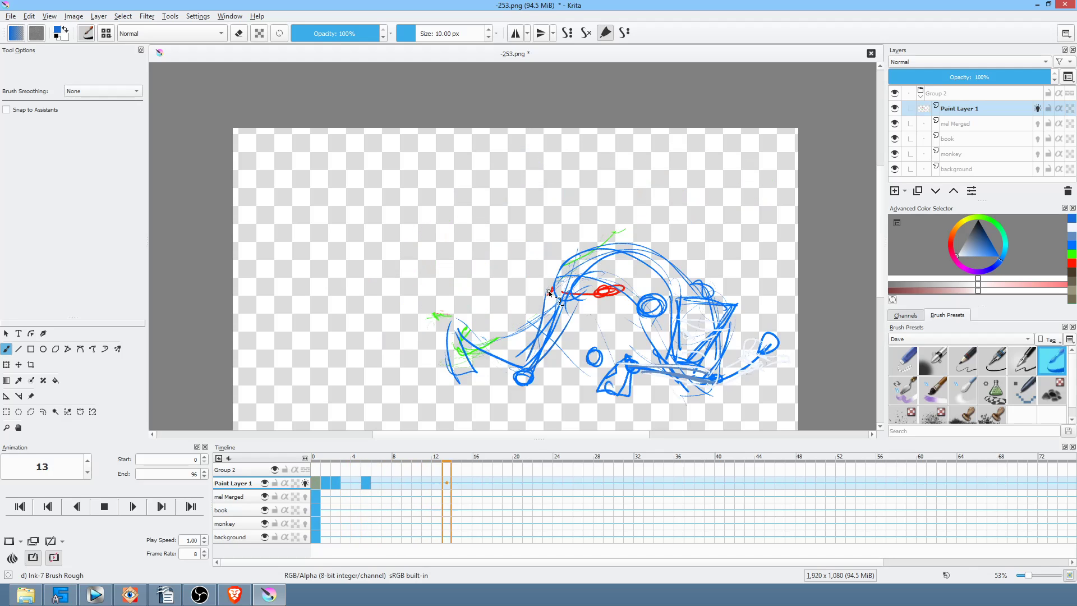
pyautogui.press('space')
pyautogui.press('space')
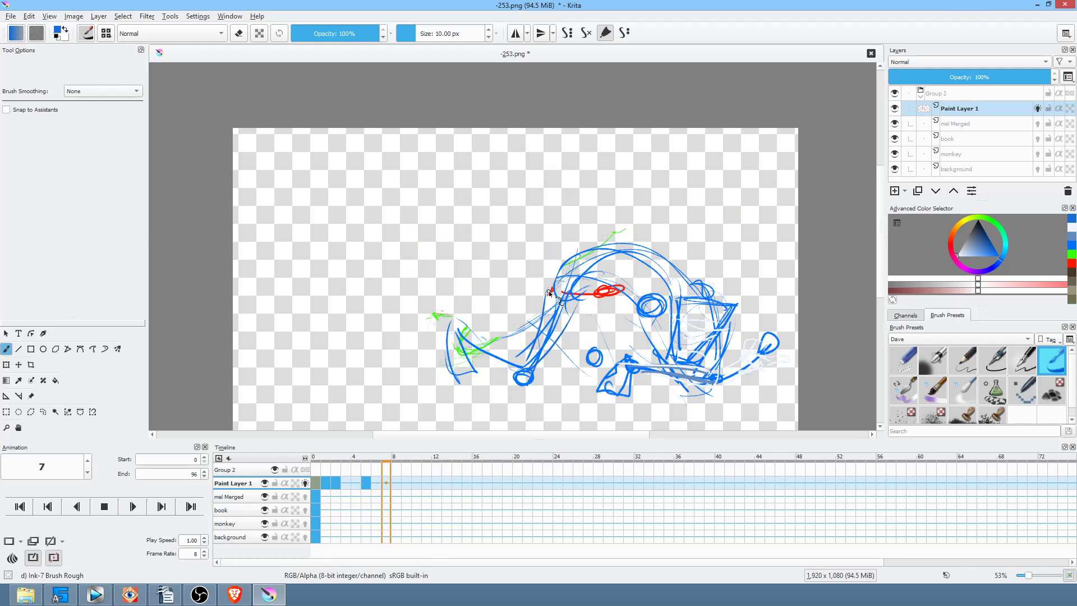
pyautogui.press('space')
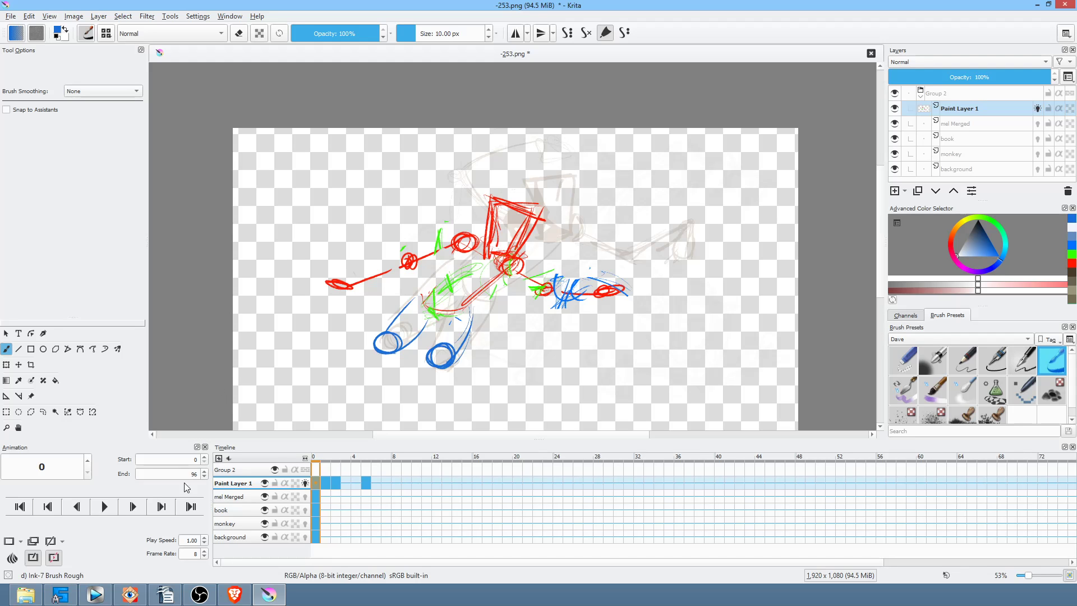
pyautogui.press('space')
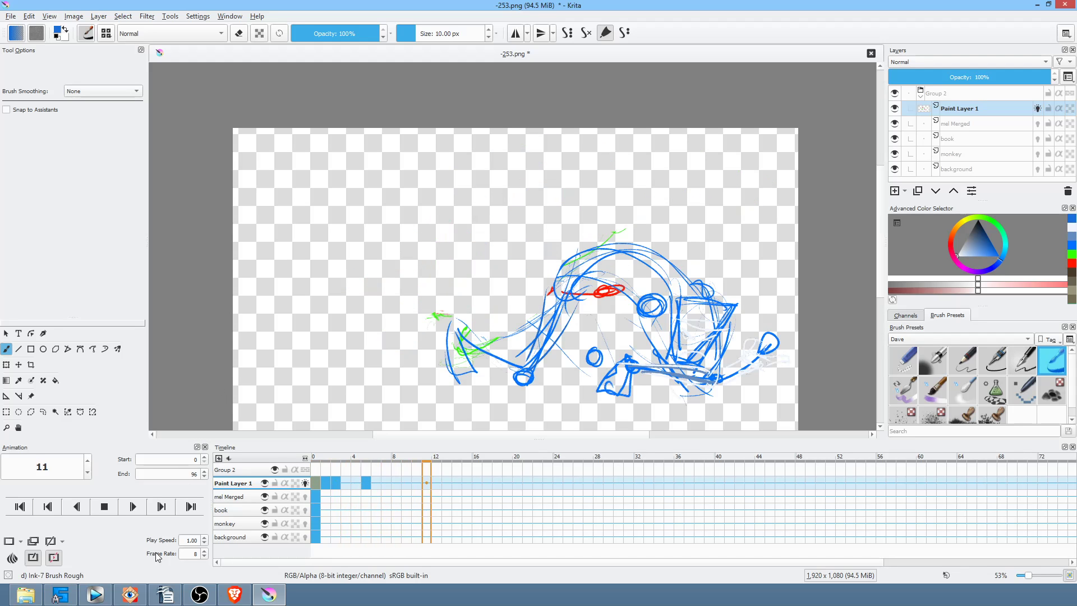
pyautogui.press('space')
# Set the animation's end frame to 16 and keep the freehand brush as the active tool
pyautogui.doubleClick(182, 474)
pyautogui.write('16')
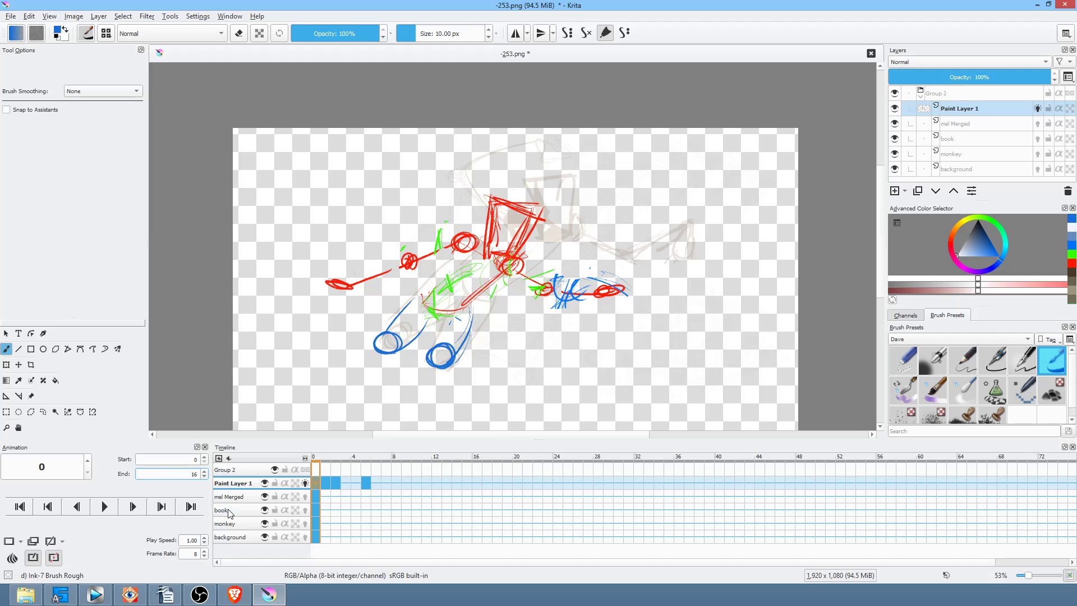
pyautogui.click(93, 350)
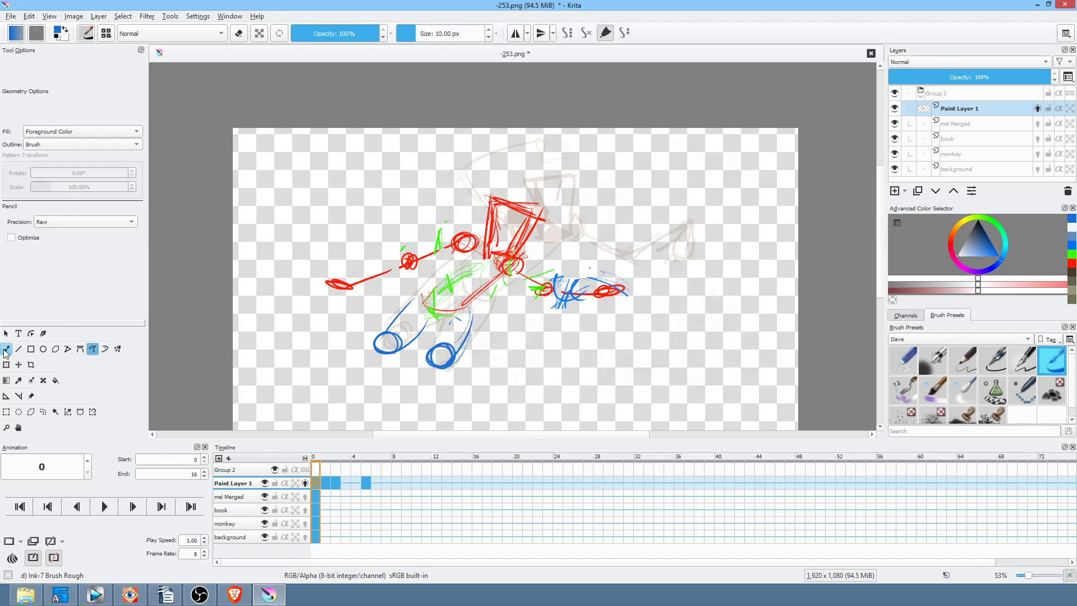
pyautogui.click(6, 350)
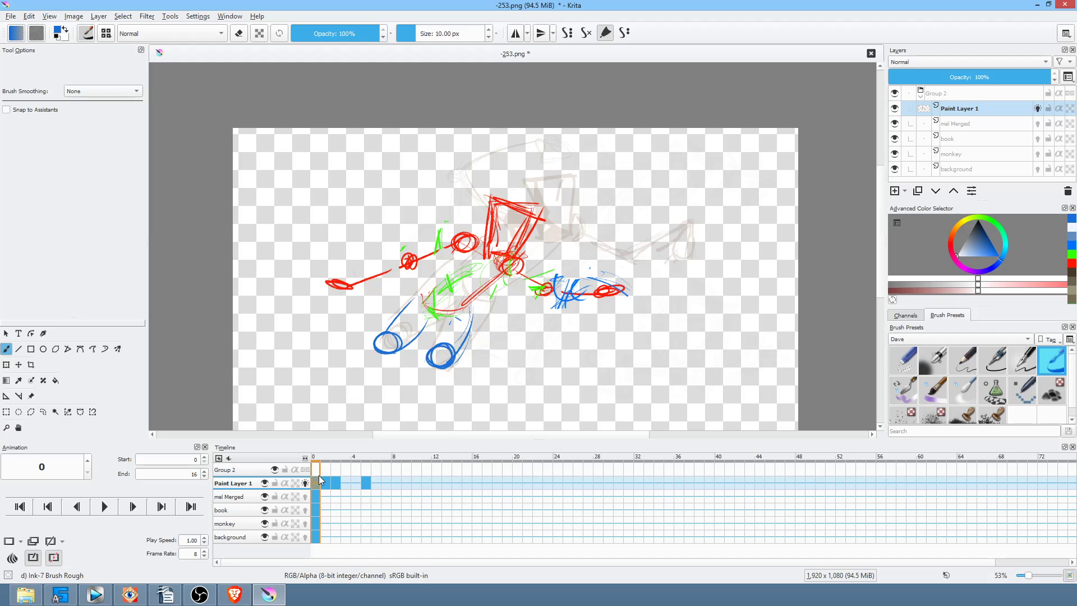
pyautogui.click(189, 473)
pyautogui.click(18, 350)
pyautogui.click(7, 350)
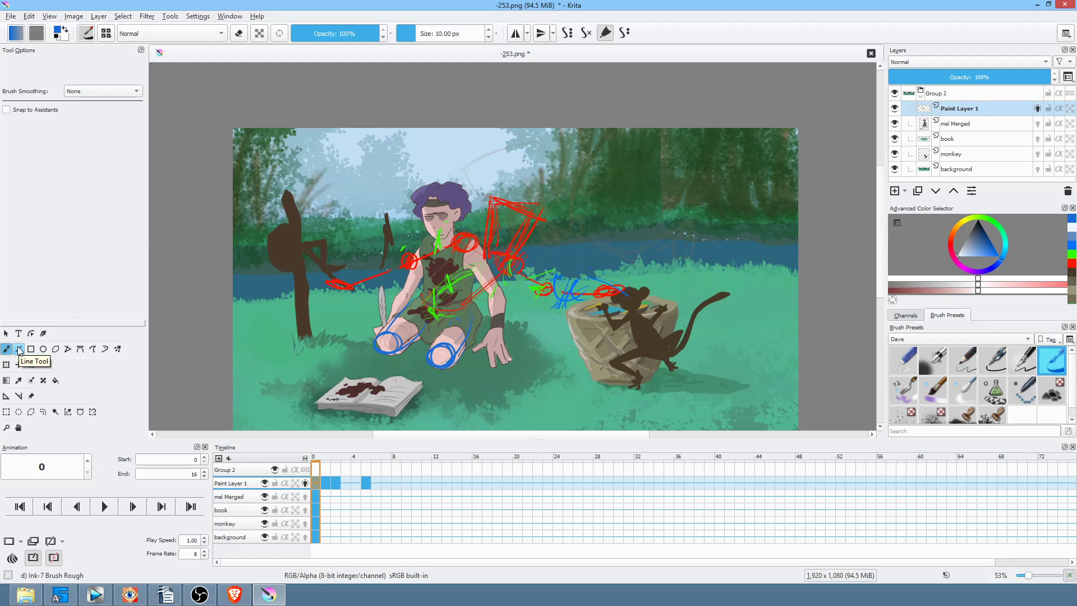
# Toggle the isolation of Paint Layer 1 and leave it off so the full painted scene shows with the rough
pyautogui.keyDown('alt'); pyautogui.click(964, 106); pyautogui.keyUp('alt')
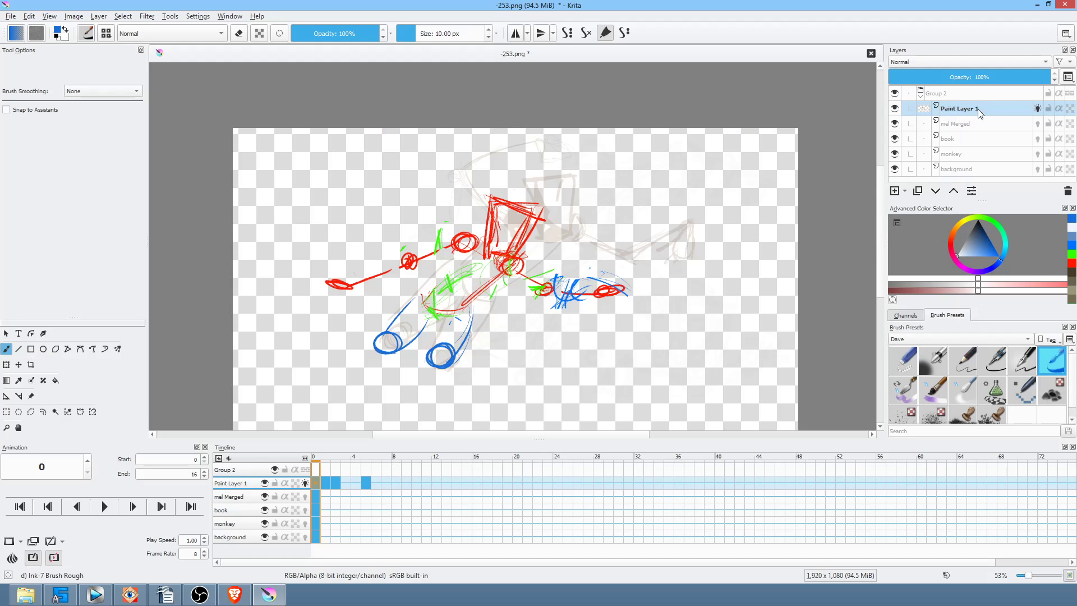
pyautogui.keyDown('alt'); pyautogui.click(990, 114); pyautogui.keyUp('alt')
pyautogui.hotkey('alt', 'i')
pyautogui.hotkey('alt', 'i')
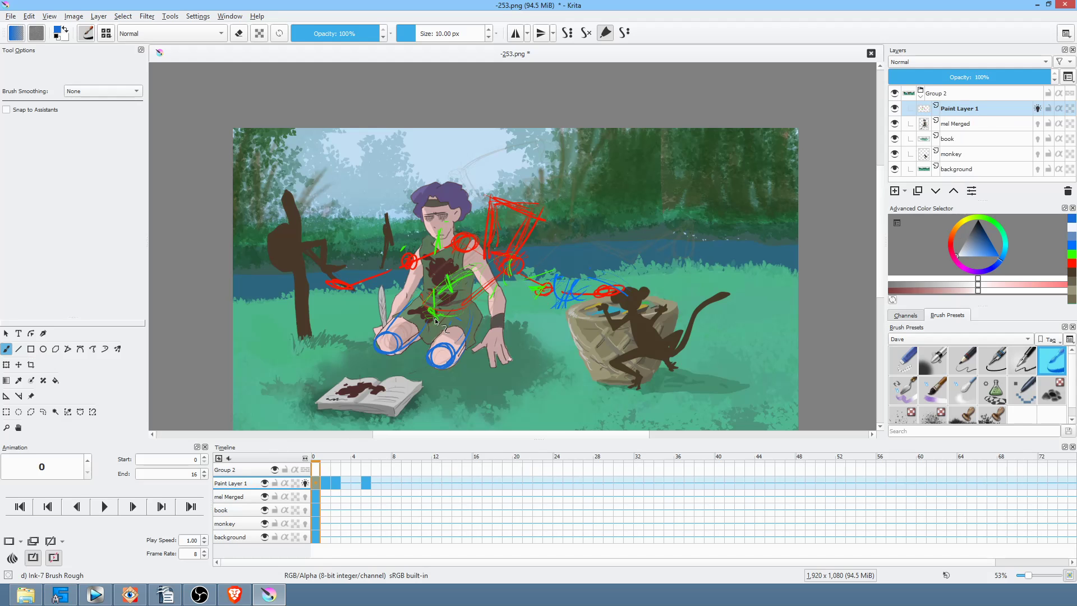
pyautogui.scroll(1, 497, 290)
pyautogui.moveTo(486, 285); pyautogui.dragTo(538, 242)
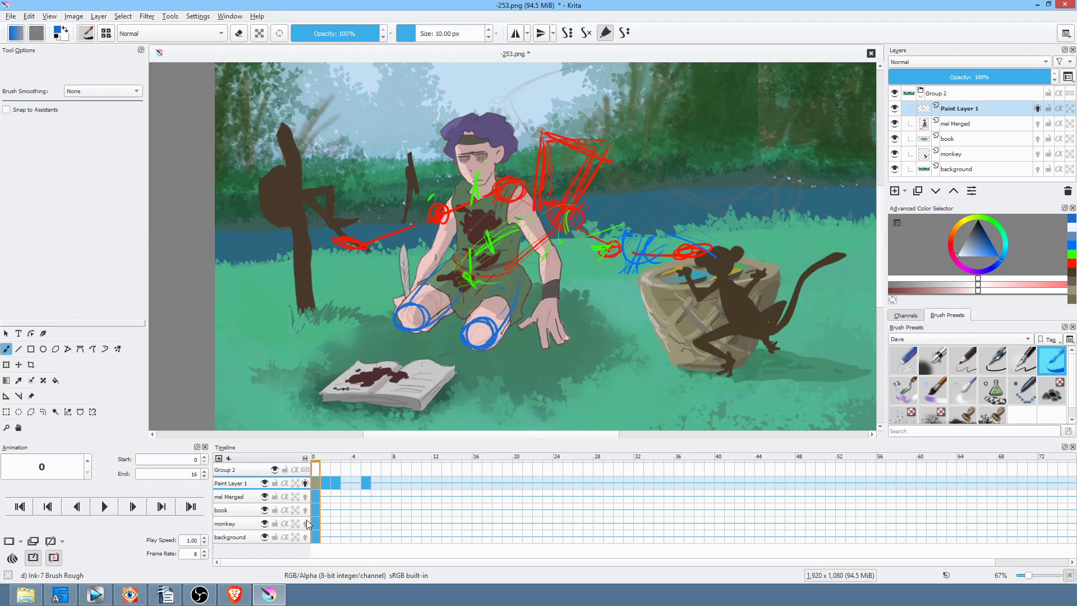
# Copy the mel Merged layer's frame 0 keyframe to frame 32 and return to frame 0
pyautogui.click(250, 499)
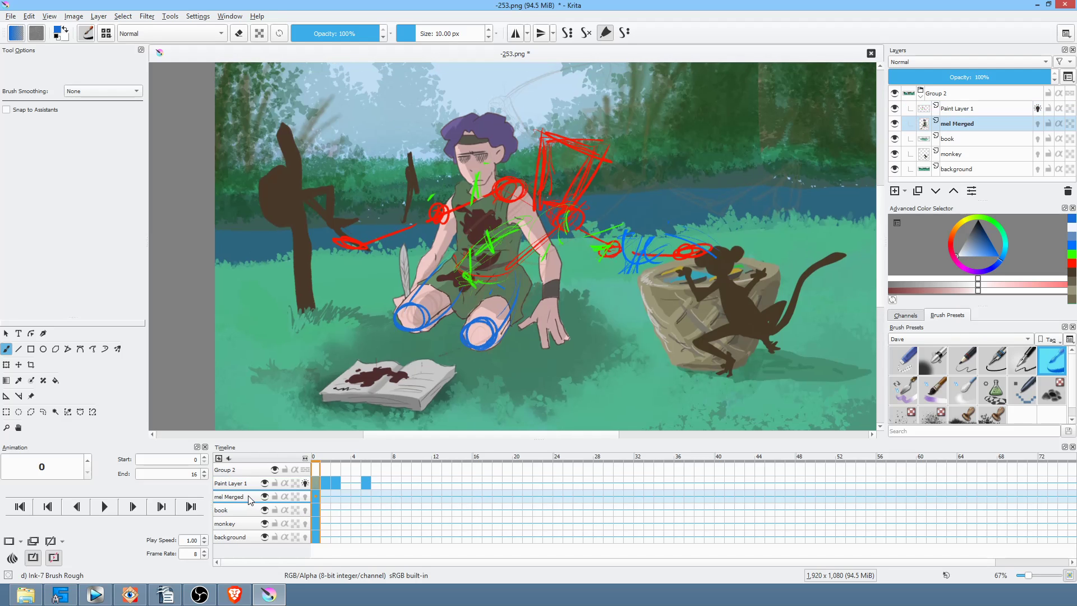
pyautogui.click(264, 497)
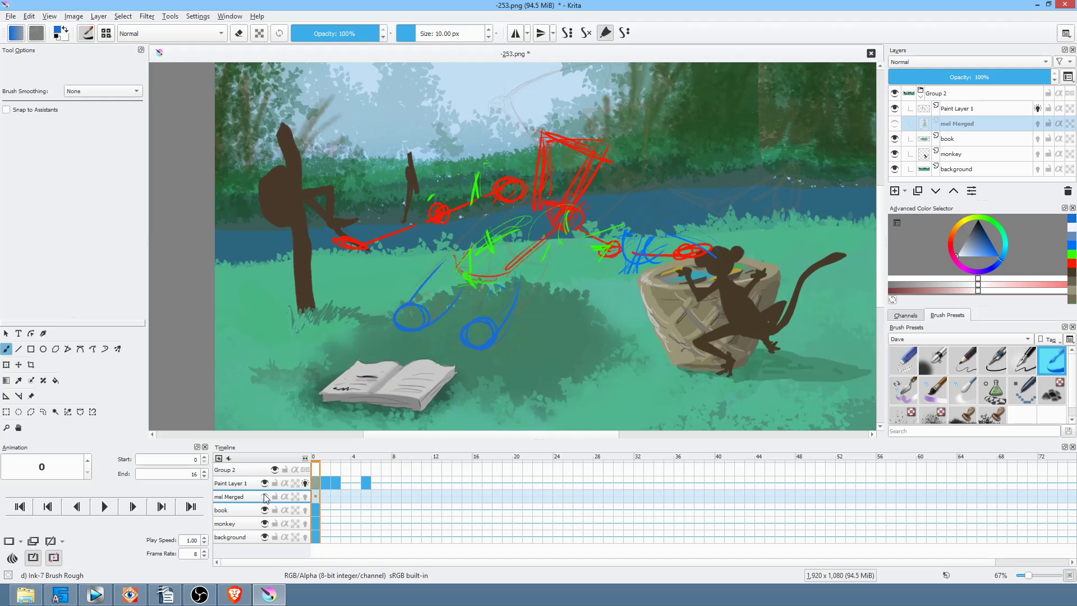
pyautogui.click(265, 497)
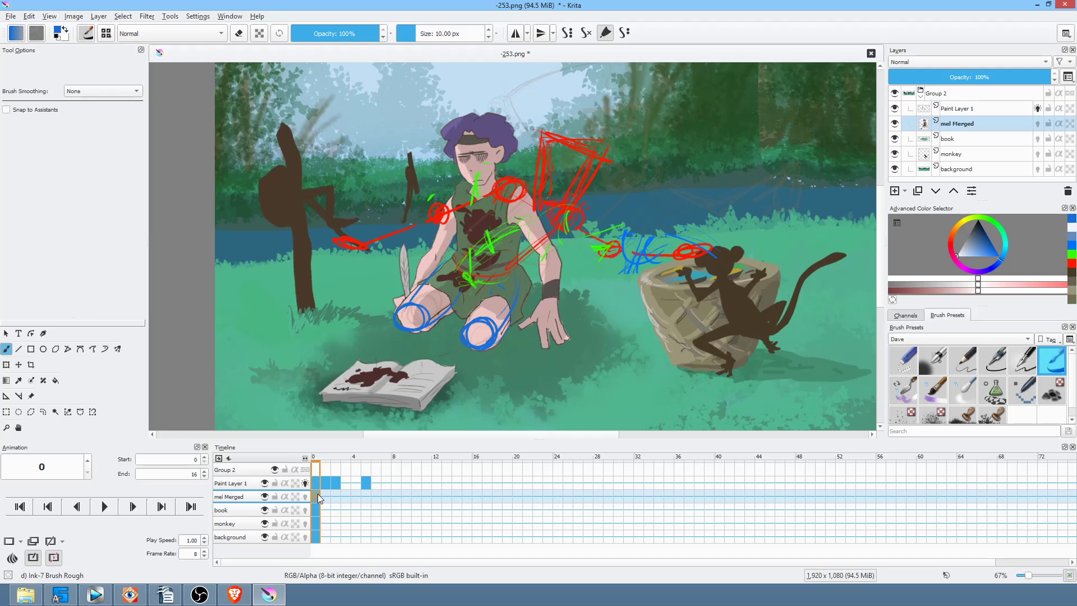
pyautogui.moveTo(318, 494); pyautogui.dragTo(638, 493)
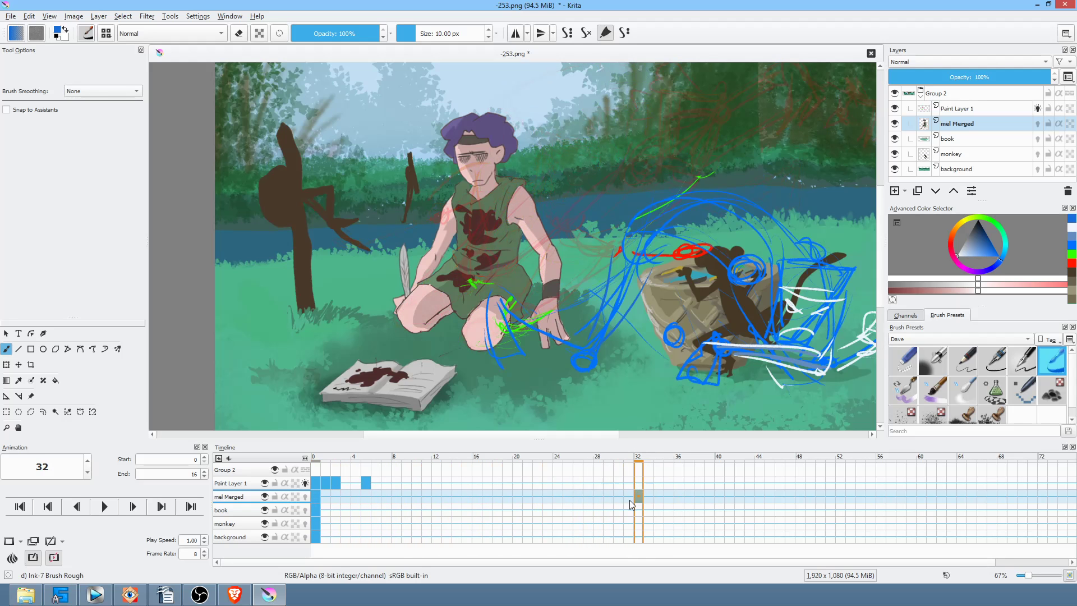
pyautogui.click(316, 501)
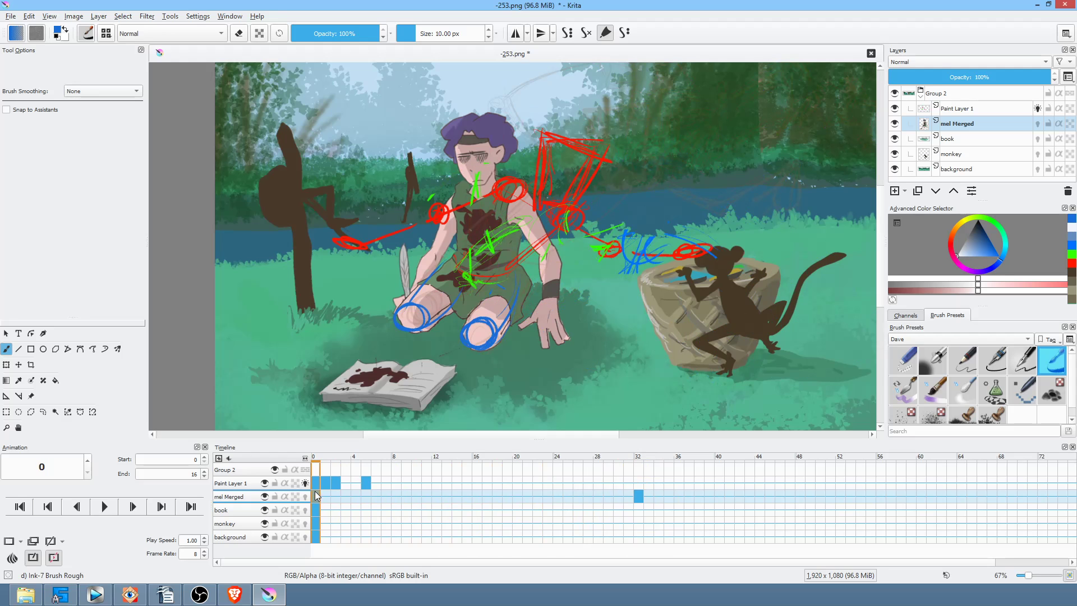
# Outline the man's head on the mel Merged layer with a freehand selection and copy and paste it onto its own layer
pyautogui.moveTo(314, 494)
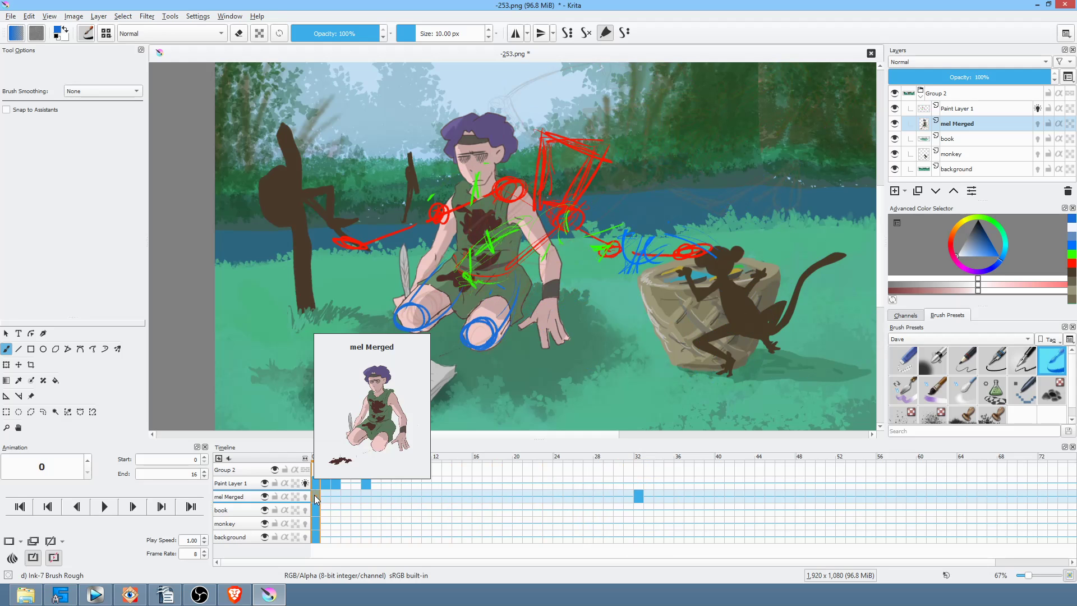
pyautogui.moveTo(966, 123)
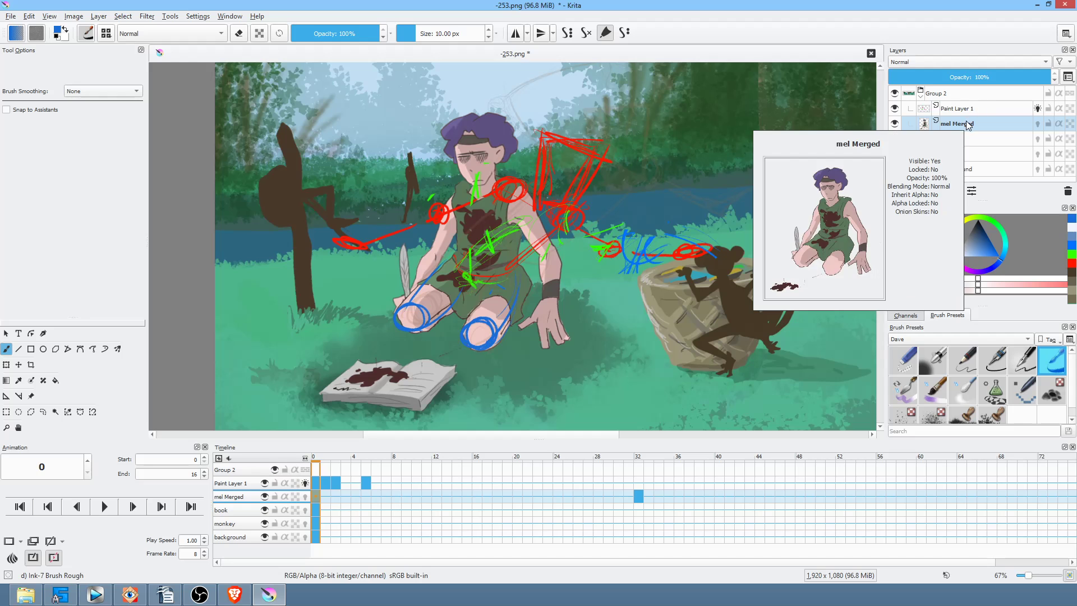
pyautogui.moveTo(970, 97)
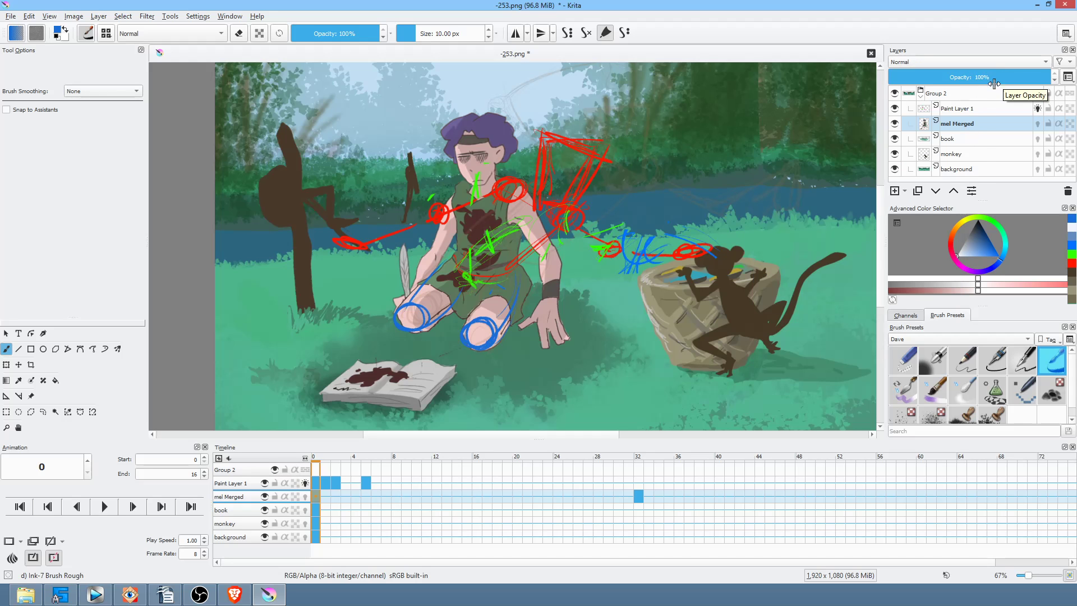
pyautogui.click(974, 123)
pyautogui.moveTo(506, 137)
pyautogui.mouseDown()
pyautogui.moveTo(563, 85)
pyautogui.moveTo(553, 96)
pyautogui.moveTo(585, 136)
pyautogui.mouseUp()
pyautogui.press('l')
pyautogui.moveTo(546, 102)
pyautogui.mouseDown()
pyautogui.moveTo(507, 87)
pyautogui.moveTo(403, 126)
pyautogui.moveTo(402, 198)
pyautogui.mouseUp()
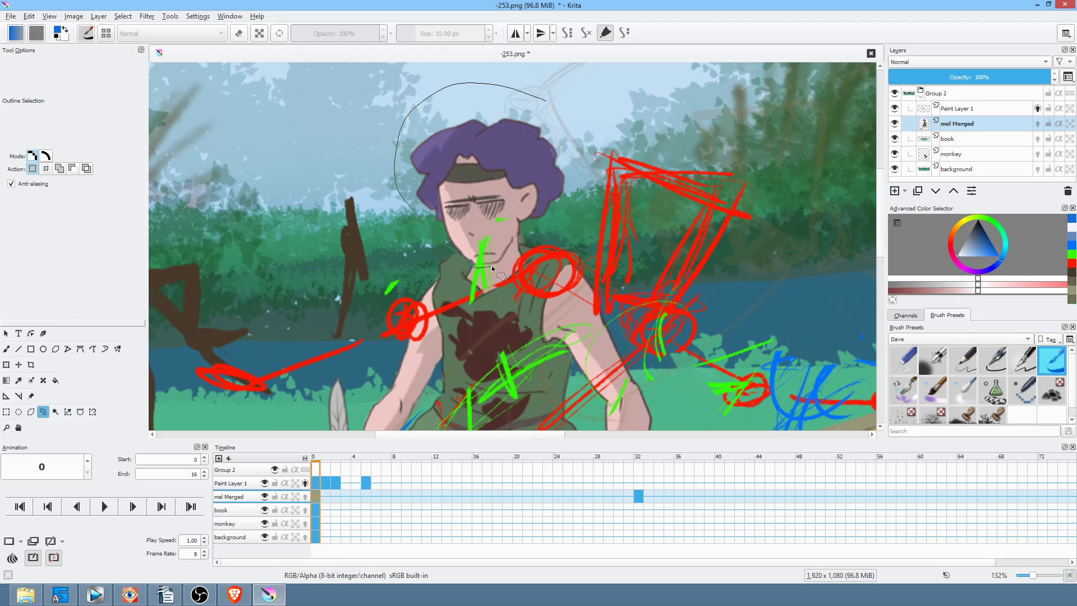
pyautogui.moveTo(574, 198); pyautogui.dragTo(590, 158)
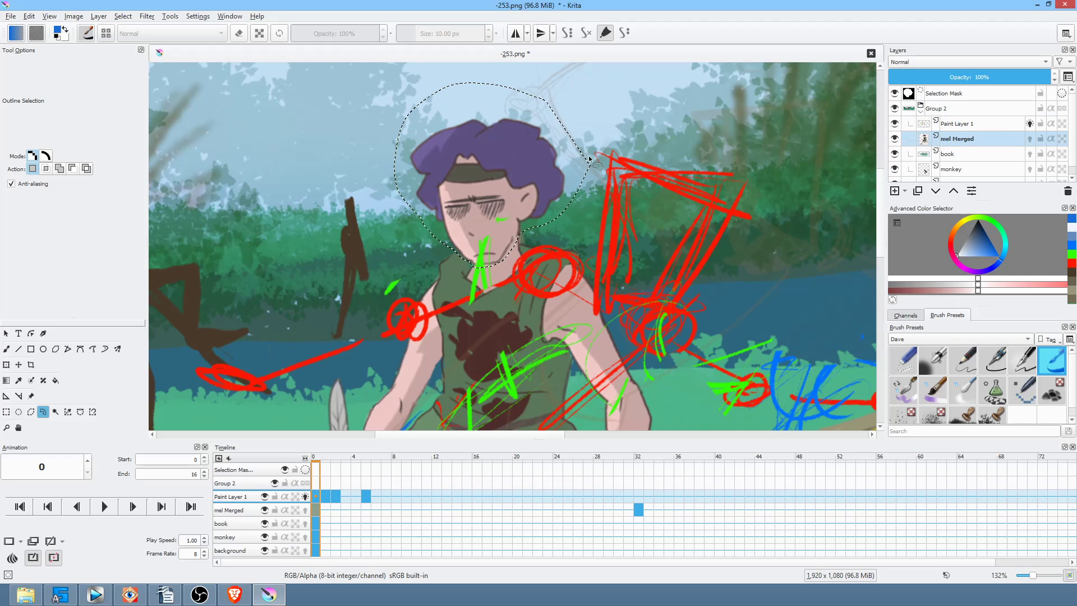
pyautogui.hotkey('ctrl', 'c')
pyautogui.hotkey('ctrl', 'v')
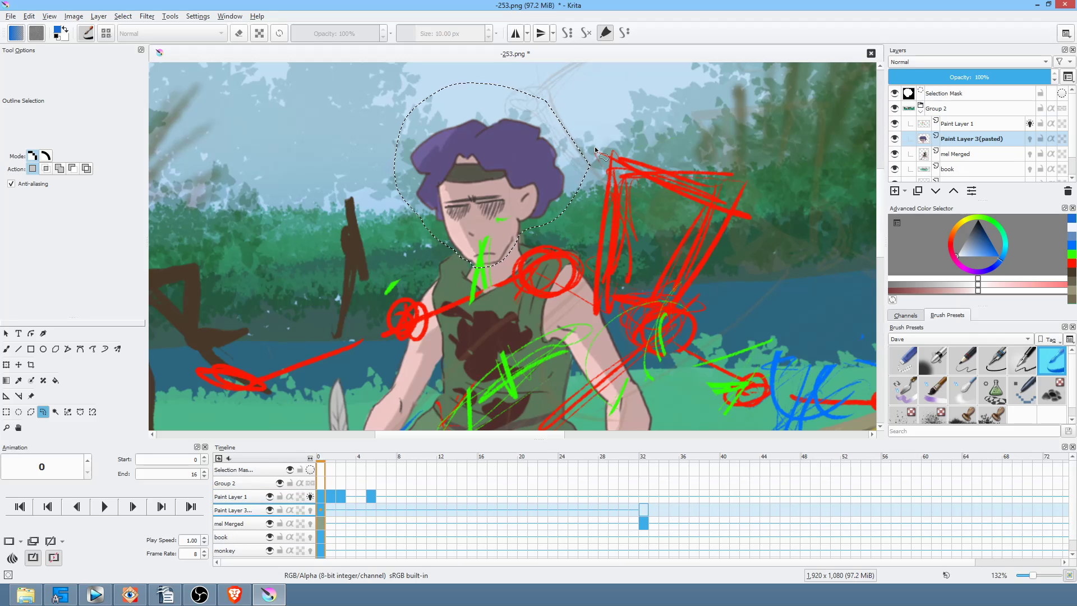
# Mirror the pasted head horizontally, tilt it slightly and move it over the red rough head at about X 923, Y 309 px
pyautogui.hotkey('ctrl', 't')
pyautogui.rightClick(528, 162)
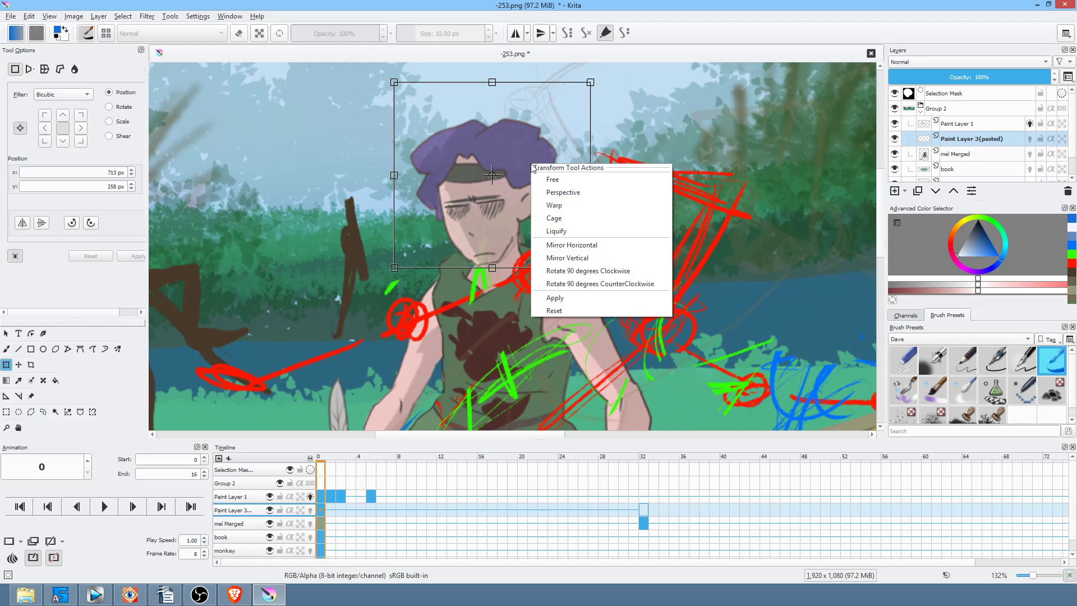
pyautogui.click(582, 249)
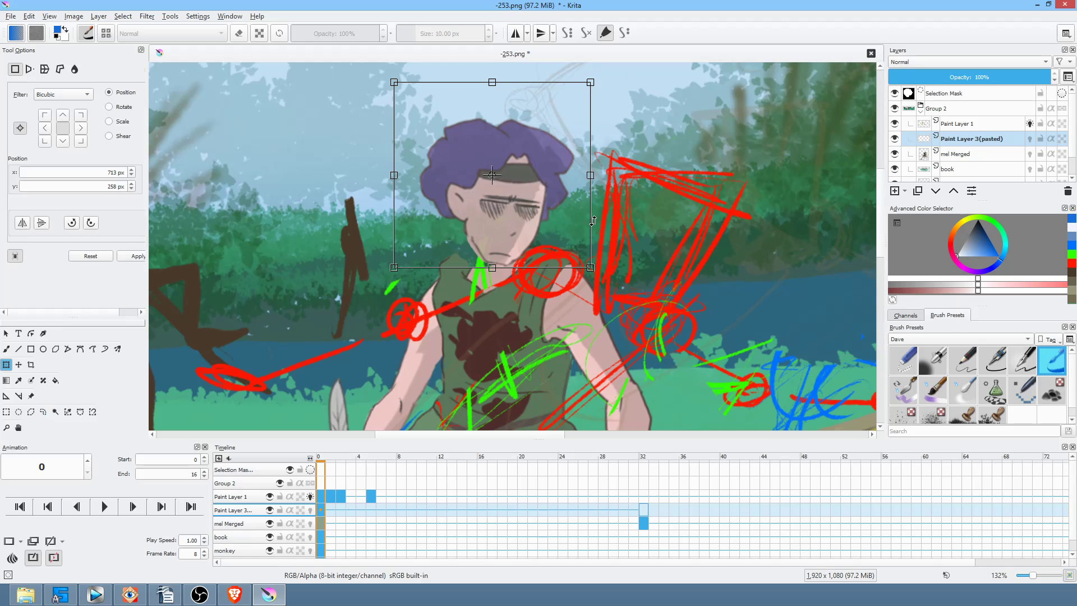
pyautogui.moveTo(636, 262); pyautogui.dragTo(643, 245)
pyautogui.moveTo(513, 212); pyautogui.dragTo(671, 251)
pyautogui.rightClick(605, 301)
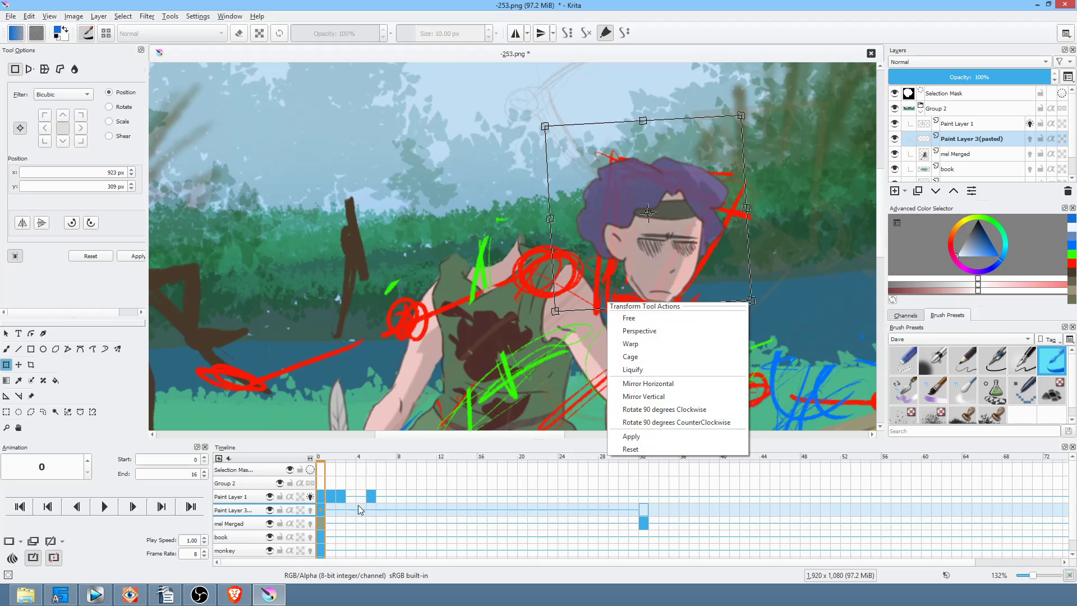
# On frame 1, move and tilt the pasted head onto the blue rough head at about X 1066, Y 230 px
pyautogui.click(332, 526)
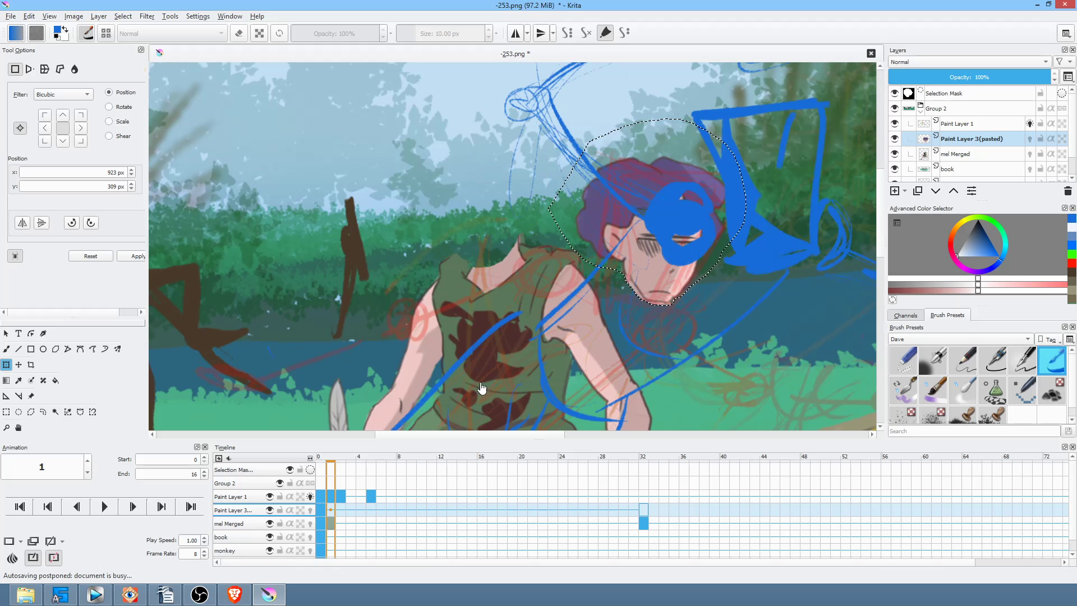
pyautogui.moveTo(639, 263); pyautogui.dragTo(753, 215)
pyautogui.moveTo(835, 334); pyautogui.dragTo(846, 276)
pyautogui.moveTo(767, 170); pyautogui.dragTo(762, 166)
pyautogui.moveTo(791, 308); pyautogui.dragTo(651, 315)
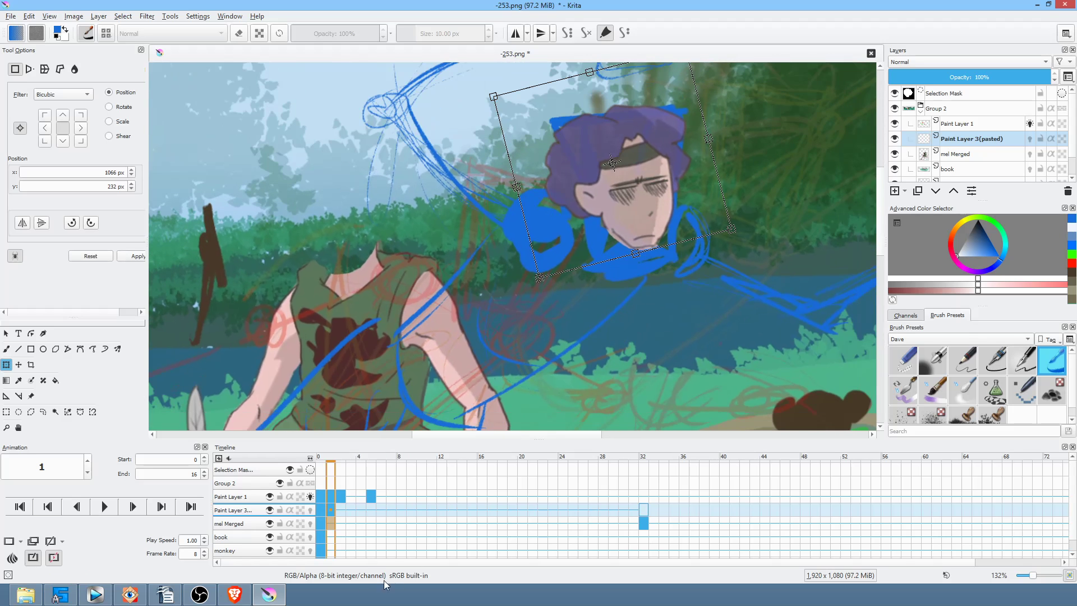
# On frame 2, move and rotate the pasted head onto the green rough head at about X 1289, Y 211 px
pyautogui.click(340, 527)
pyautogui.moveTo(713, 260); pyautogui.dragTo(586, 294)
pyautogui.click(586, 295)
pyautogui.moveTo(734, 339); pyautogui.dragTo(606, 417)
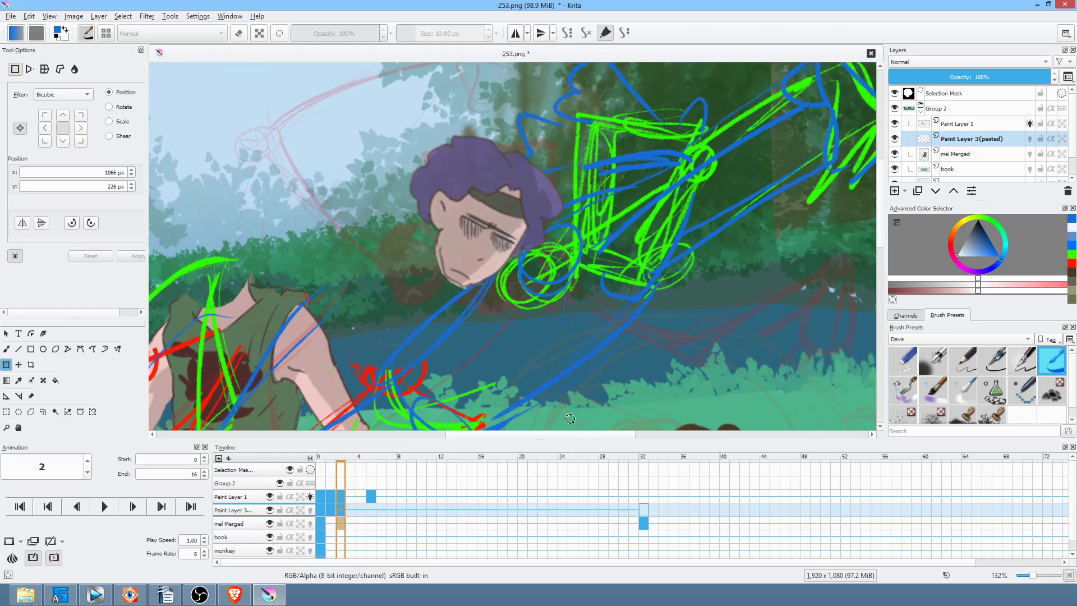
pyautogui.moveTo(490, 214); pyautogui.dragTo(656, 199)
pyautogui.moveTo(771, 271); pyautogui.dragTo(734, 271)
pyautogui.moveTo(664, 219); pyautogui.dragTo(668, 215)
pyautogui.moveTo(718, 272); pyautogui.dragTo(778, 258)
pyautogui.moveTo(651, 212); pyautogui.dragTo(644, 223)
# On frame 5, move the pasted head down to the landing pose's head at about X 1576, Y 665 px and return to frame 0
pyautogui.click(376, 510)
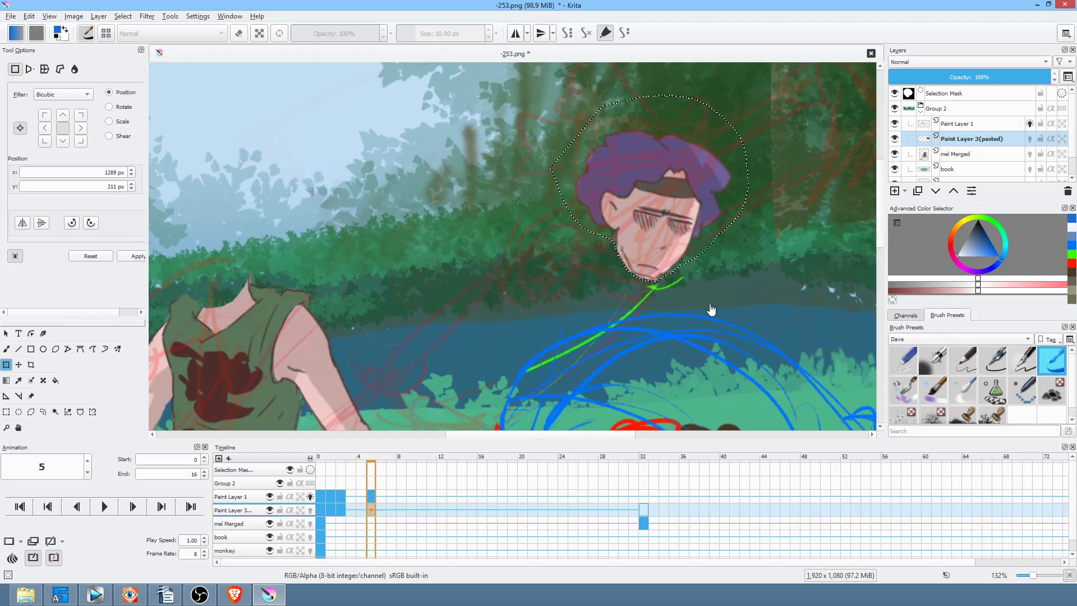
pyautogui.scroll(-4, 709, 312)
pyautogui.moveTo(587, 272); pyautogui.dragTo(665, 325)
pyautogui.moveTo(644, 362); pyautogui.dragTo(642, 359)
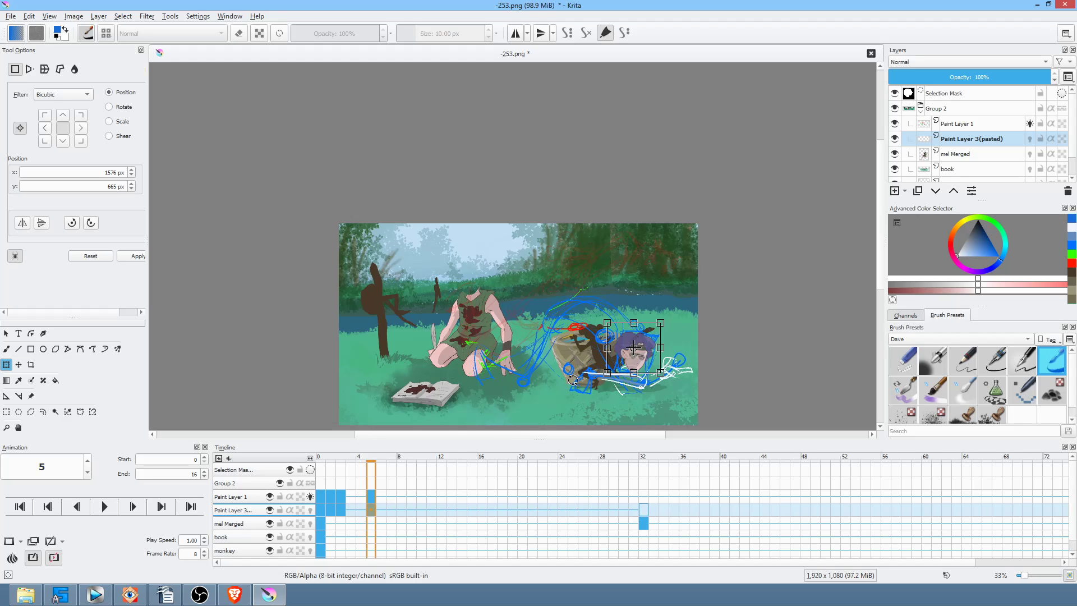
pyautogui.click(318, 508)
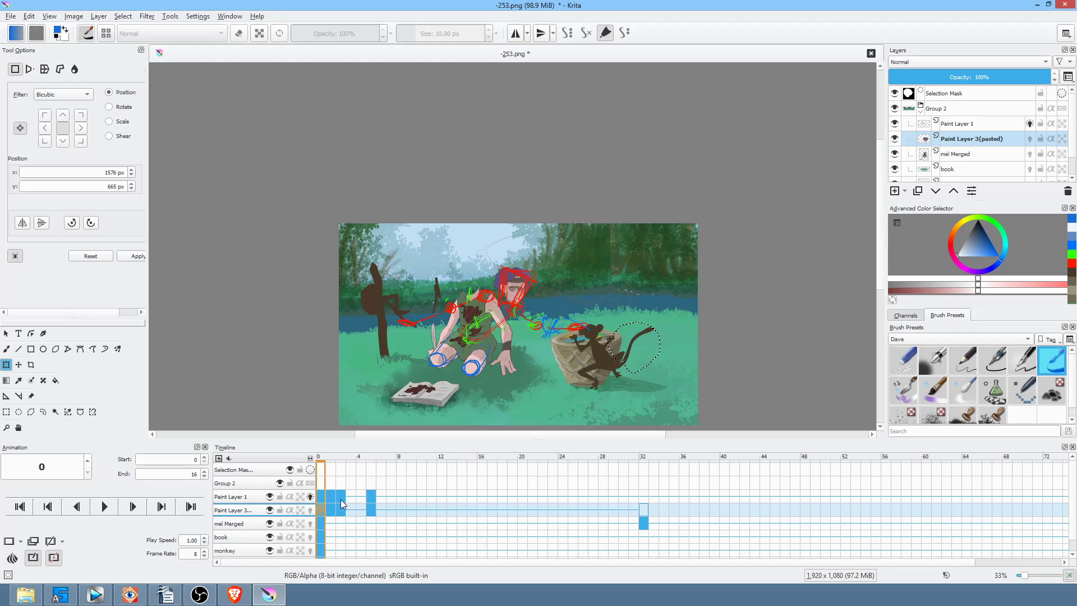
pyautogui.moveTo(345, 497)
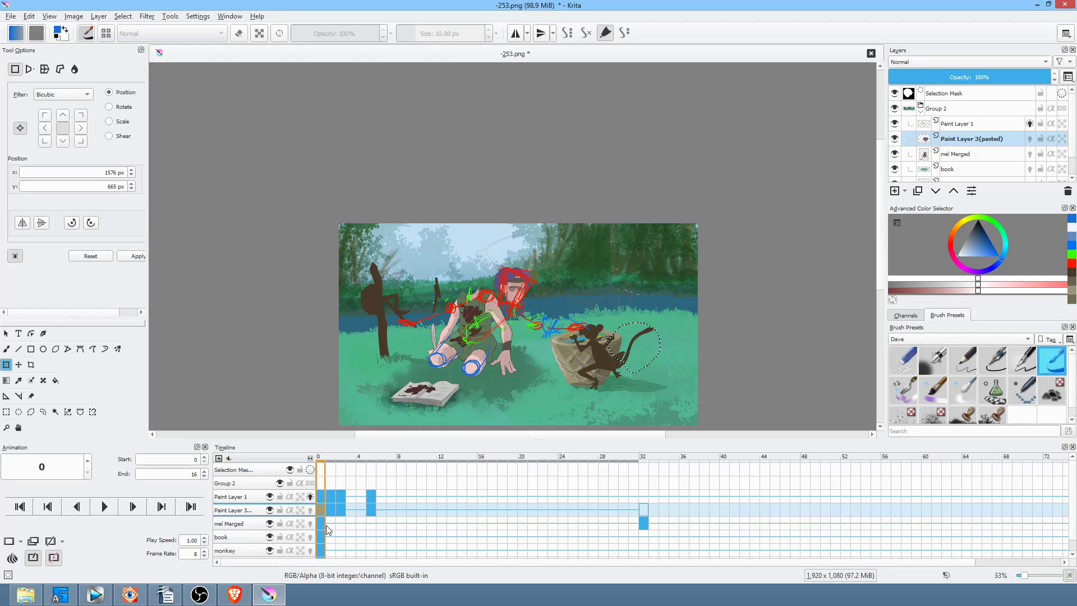
# Merge the pasted head layer down into the mel Merged layer and check the merged layer by toggling its visibility
pyautogui.click(249, 524)
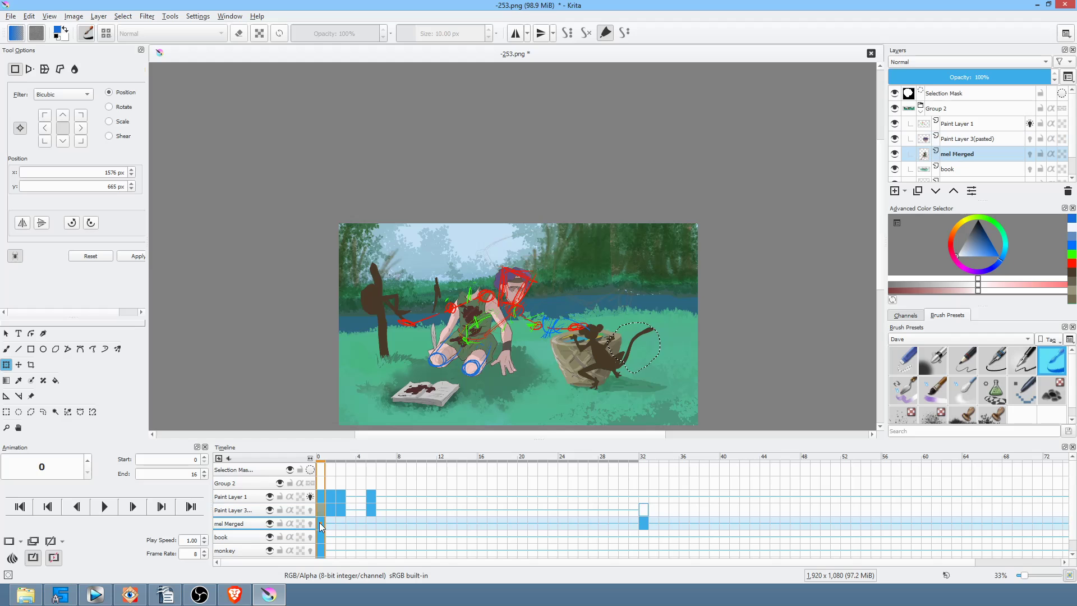
pyautogui.moveTo(319, 523)
pyautogui.scroll(2, 503, 324)
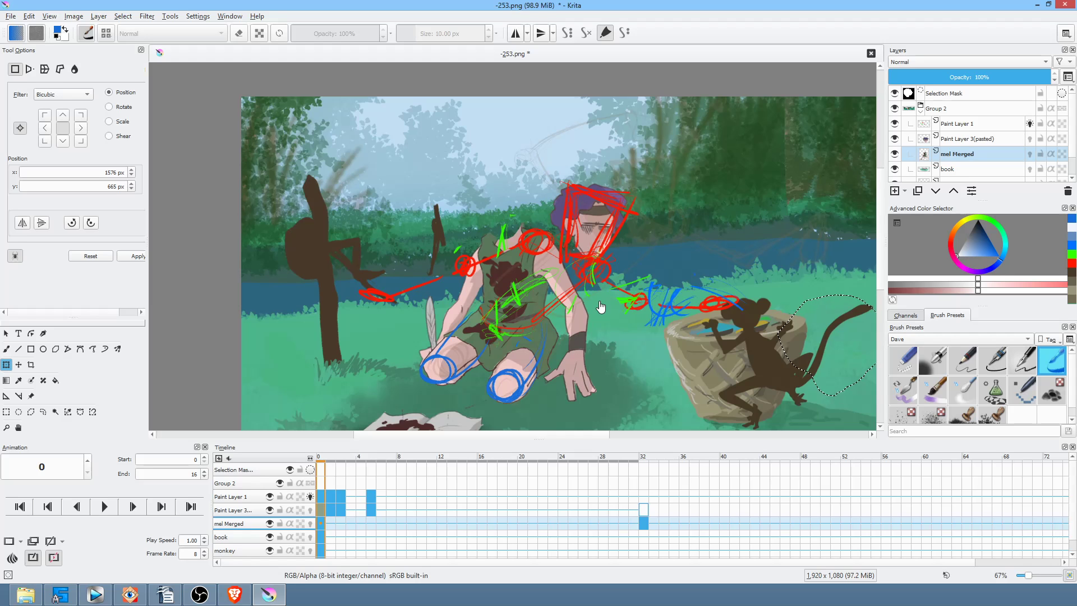
pyautogui.click(252, 512)
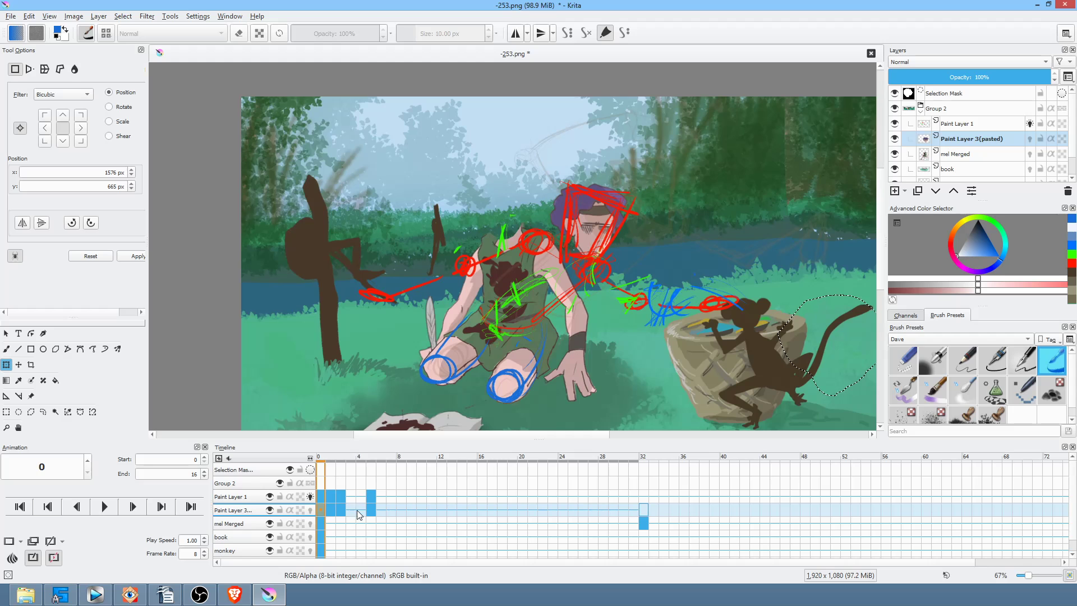
pyautogui.hotkey('shift', 'Delete')
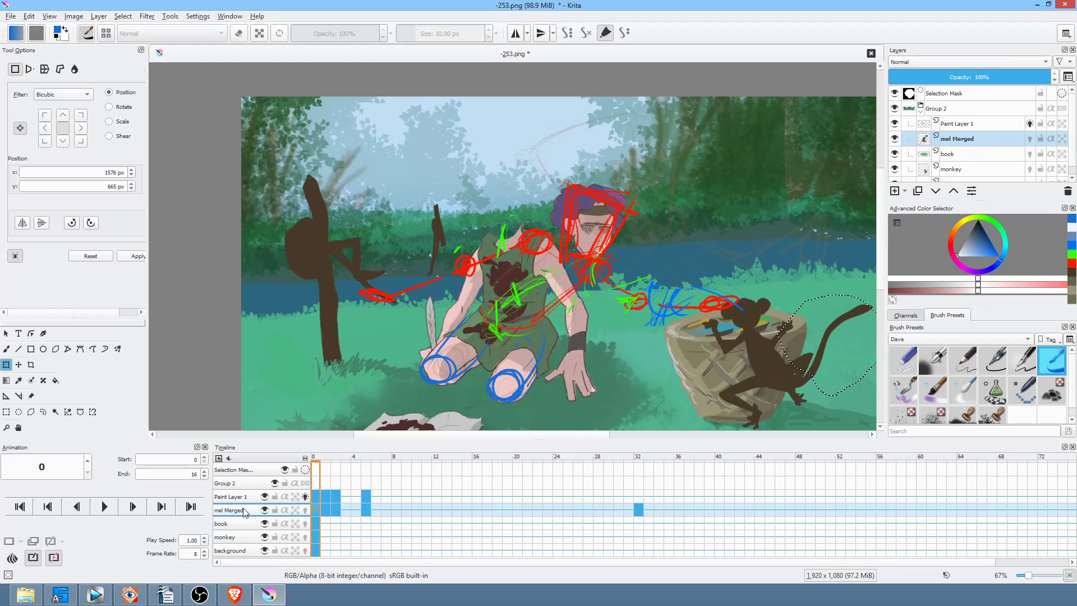
pyautogui.click(265, 510)
pyautogui.click(265, 510)
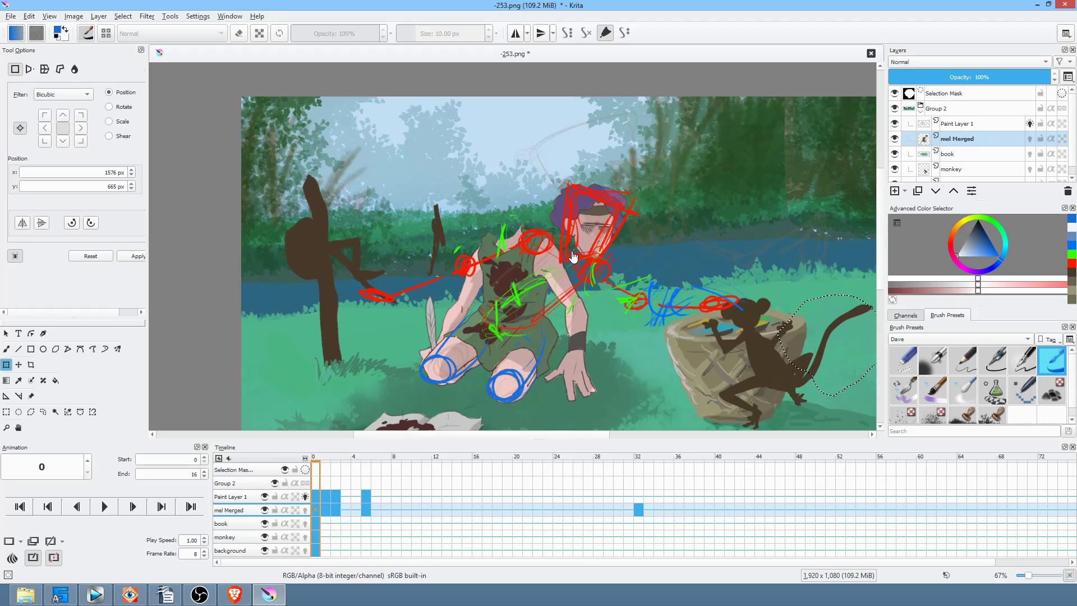
# On frame 0, outline-select the man's arm beside the basket, mirror it vertically, rotate it and move it to about X 1133, Y 592 px
pyautogui.press('l')
pyautogui.moveTo(555, 240)
pyautogui.mouseDown()
pyautogui.moveTo(537, 258)
pyautogui.moveTo(559, 301)
pyautogui.moveTo(564, 347)
pyautogui.mouseUp()
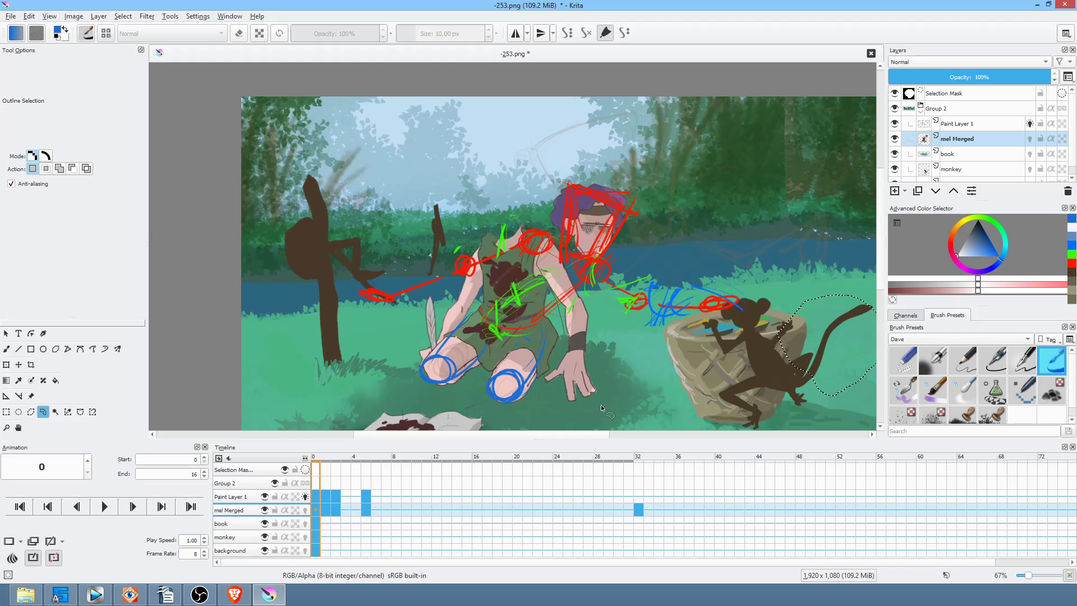
pyautogui.moveTo(597, 270); pyautogui.dragTo(561, 242)
pyautogui.hotkey('ctrl', 't')
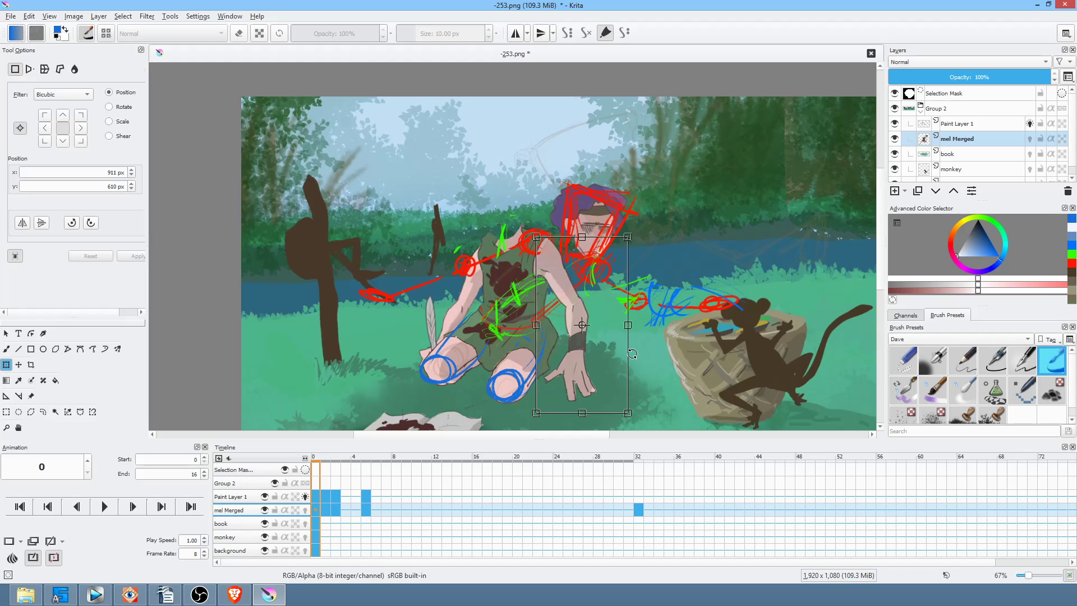
pyautogui.rightClick(583, 343)
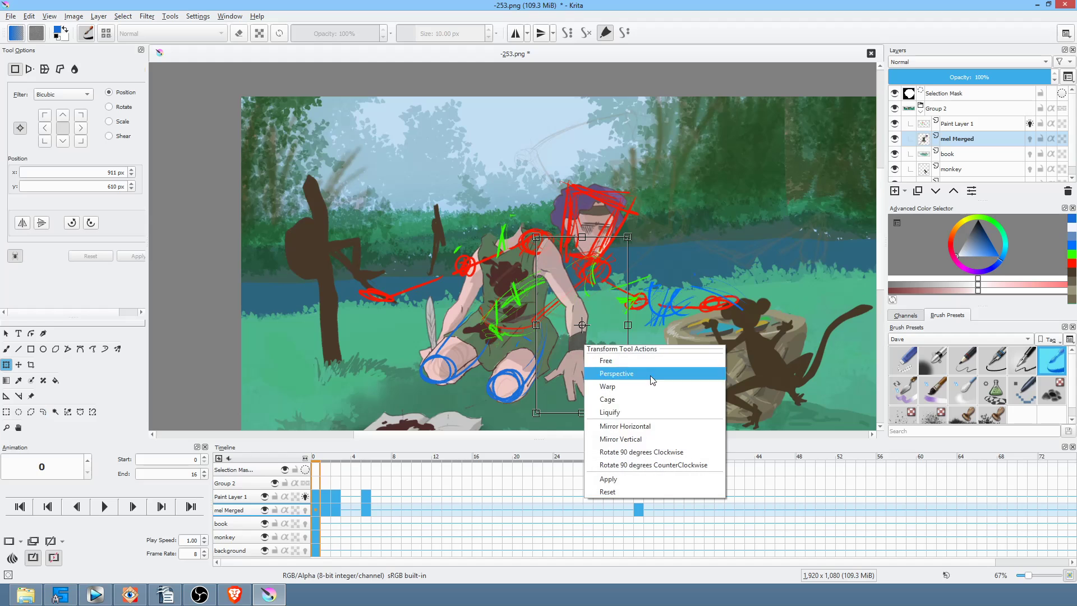
pyautogui.click(668, 439)
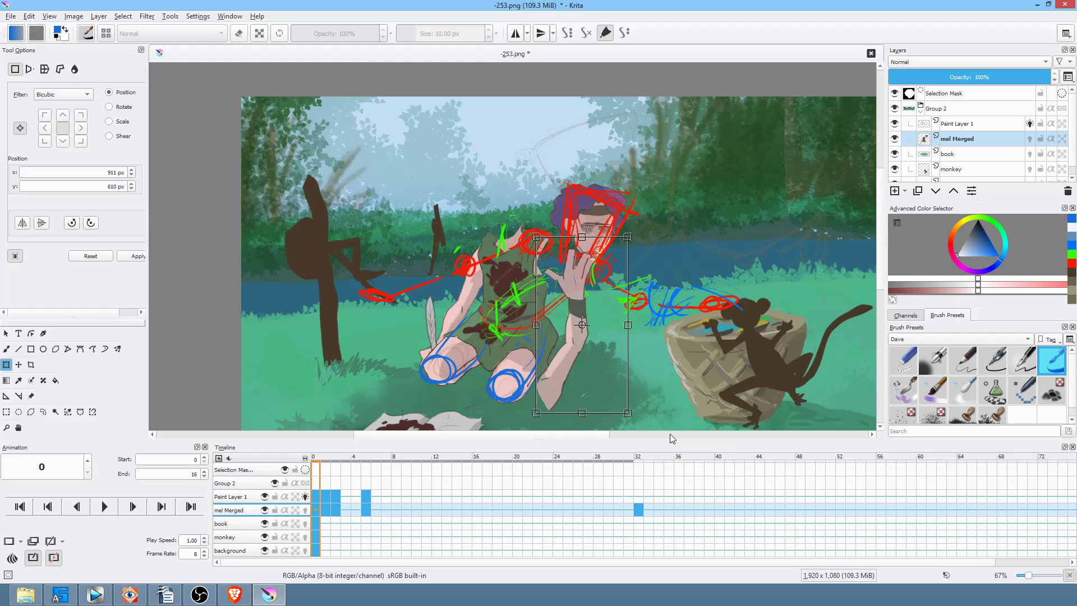
pyautogui.moveTo(546, 324); pyautogui.dragTo(662, 338)
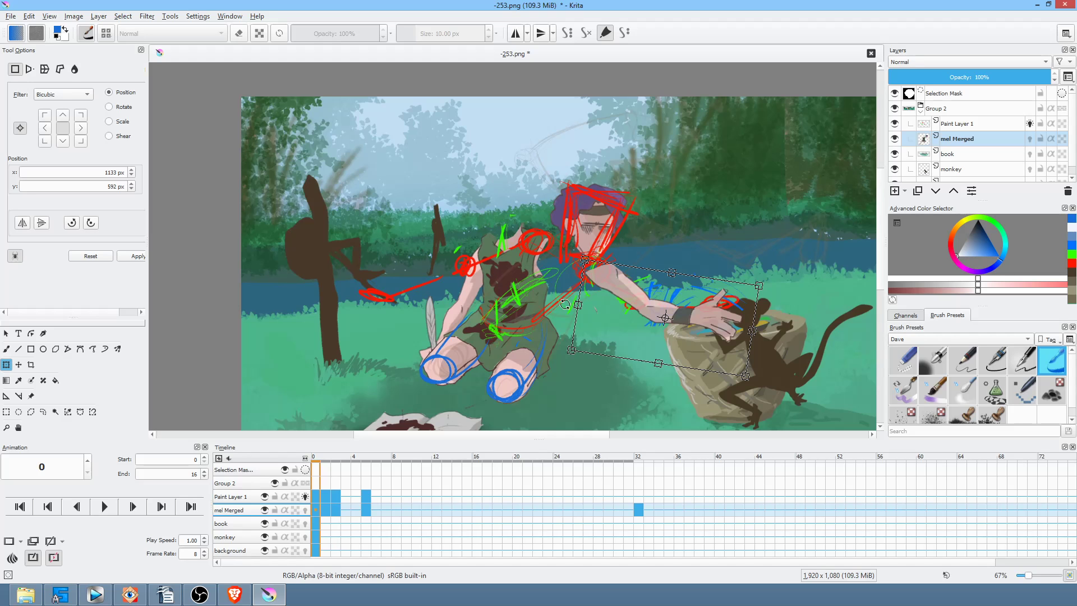
# Outline-select the man's torso on frame 0 and start a free transform on it
pyautogui.press('l')
pyautogui.moveTo(469, 240)
pyautogui.mouseDown()
pyautogui.moveTo(486, 268)
pyautogui.moveTo(480, 295)
pyautogui.moveTo(505, 325)
pyautogui.moveTo(545, 320)
pyautogui.moveTo(572, 249)
pyautogui.mouseUp()
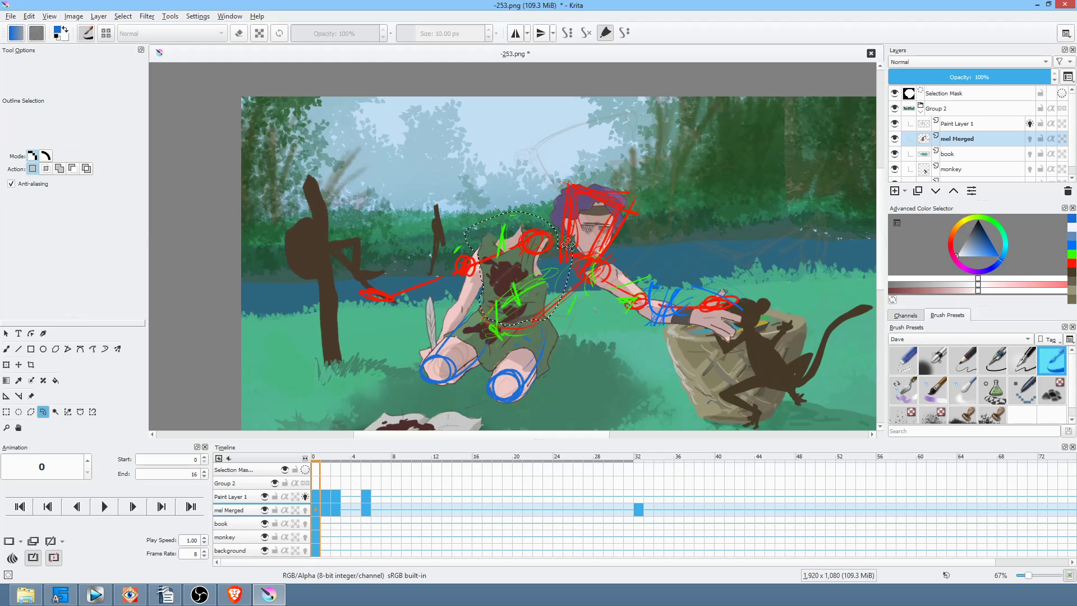
pyautogui.hotkey('ctrl', 't')
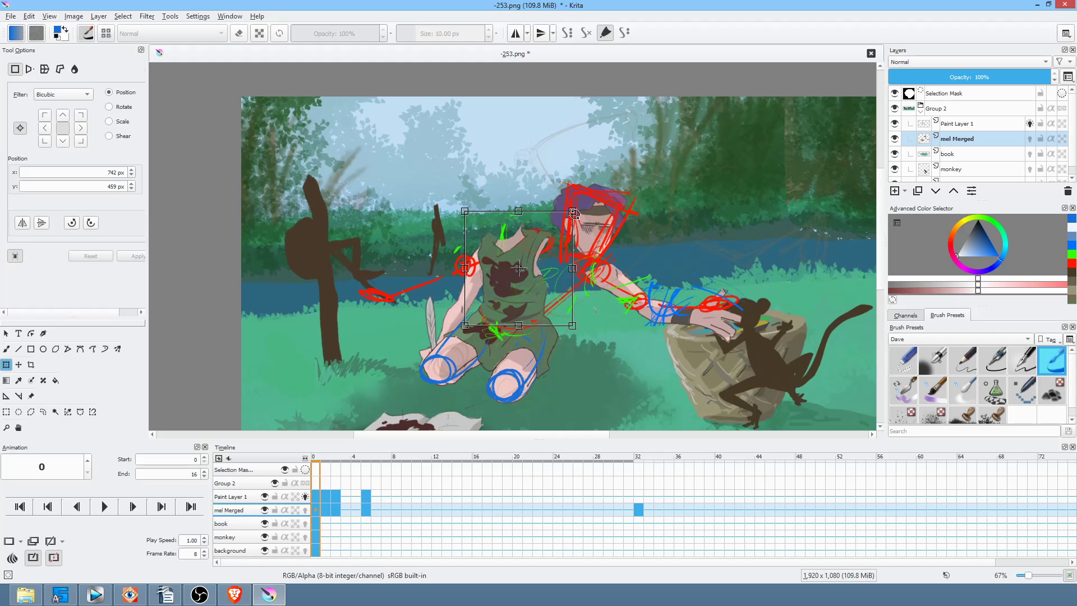
pyautogui.moveTo(605, 292); pyautogui.dragTo(581, 341)
pyautogui.moveTo(551, 299); pyautogui.dragTo(547, 309)
pyautogui.moveTo(549, 304); pyautogui.dragTo(551, 303)
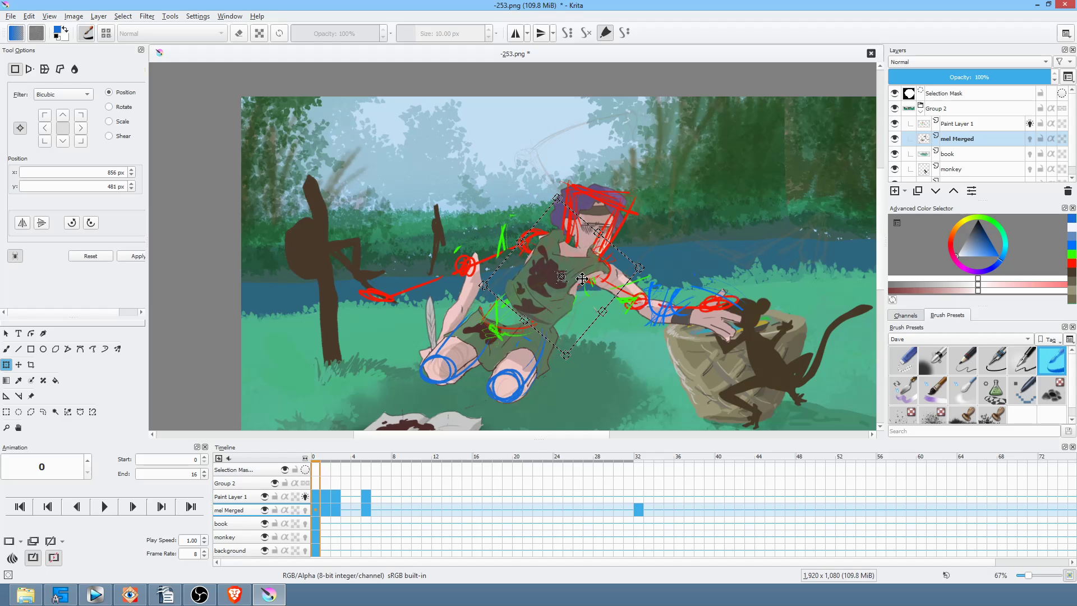
pyautogui.press('Escape')
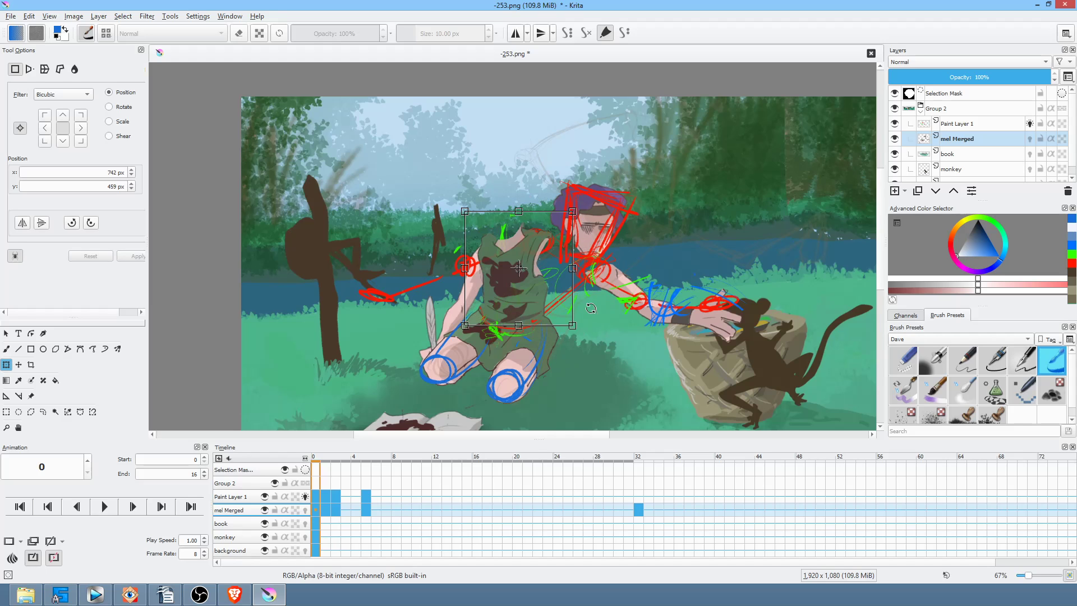
# Mirror the selected torso horizontally, tilt it toward the basket and move it to about X 823, Y 452 px
pyautogui.rightClick(526, 305)
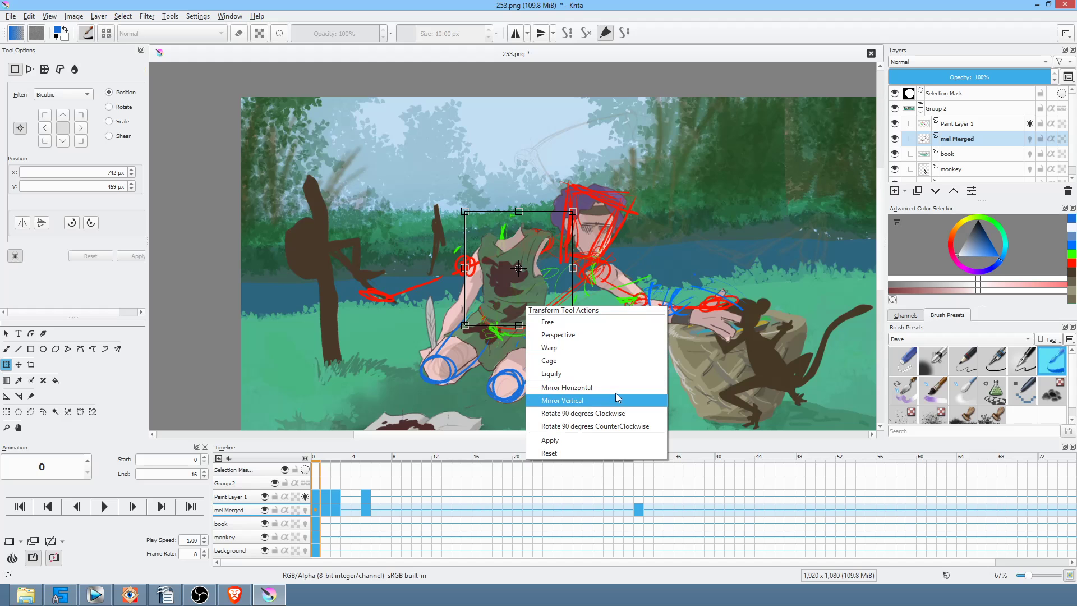
pyautogui.click(596, 388)
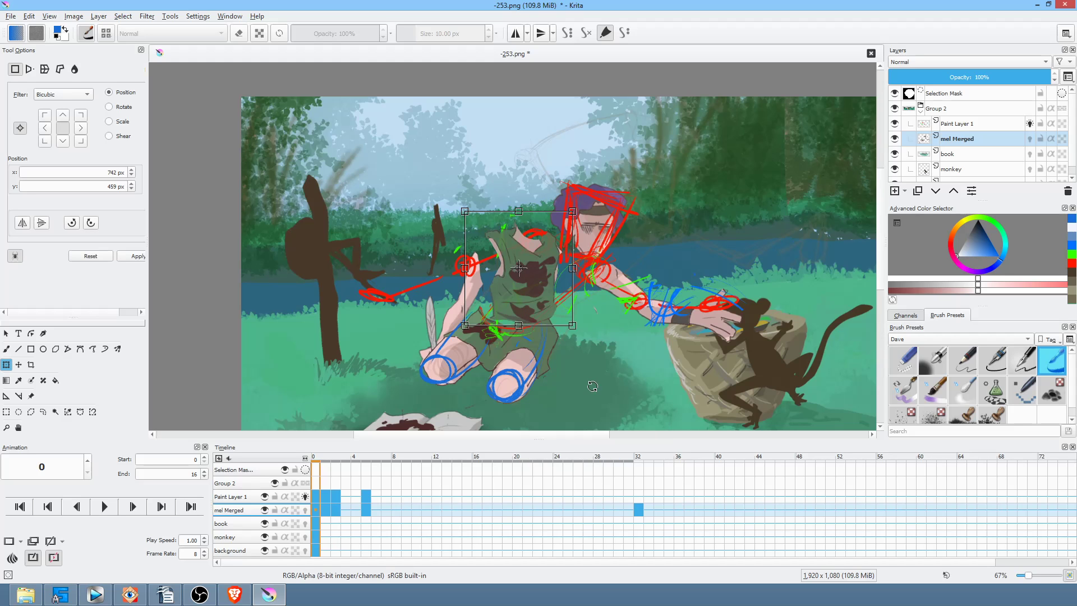
pyautogui.moveTo(619, 357); pyautogui.dragTo(578, 361)
pyautogui.moveTo(540, 313); pyautogui.dragTo(537, 310)
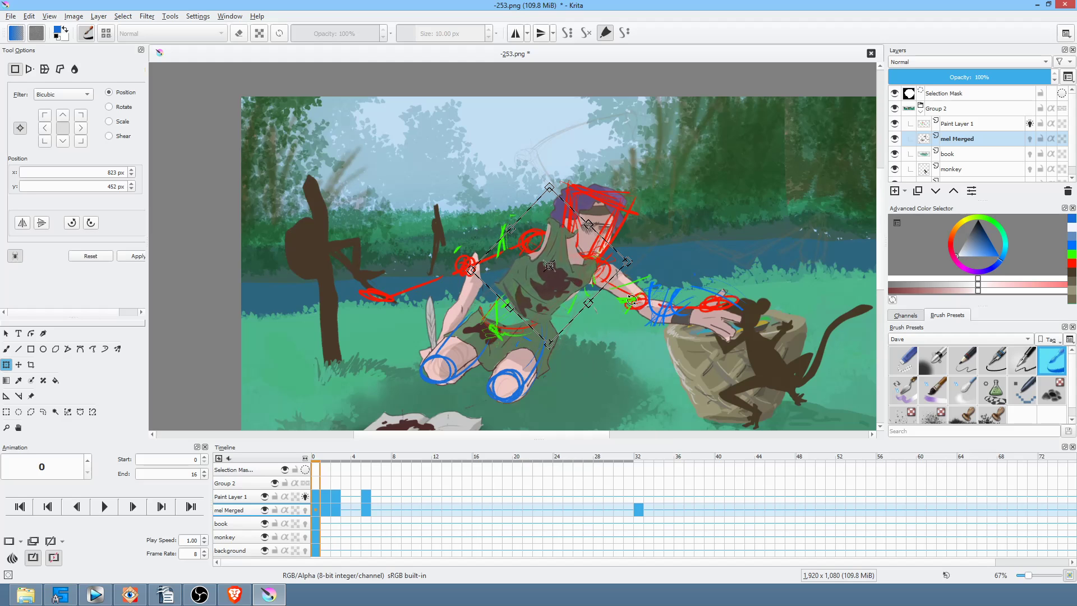
pyautogui.press('Return')
# Liquify the tilted torso so its shoulders and waist follow the red rough pose, and apply the transform
pyautogui.rightClick(565, 296)
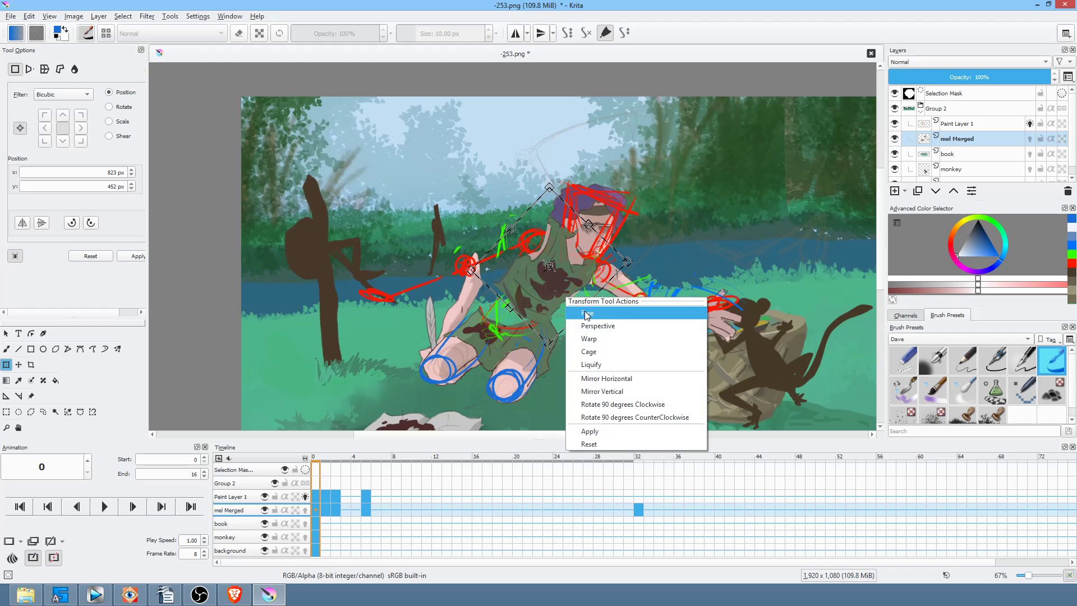
pyautogui.click(604, 363)
pyautogui.moveTo(529, 288)
pyautogui.mouseDown()
pyautogui.moveTo(499, 314)
pyautogui.moveTo(550, 322)
pyautogui.moveTo(519, 321)
pyautogui.moveTo(525, 337)
pyautogui.moveTo(513, 317)
pyautogui.moveTo(554, 331)
pyautogui.moveTo(567, 308)
pyautogui.moveTo(546, 238)
pyautogui.moveTo(536, 255)
pyautogui.moveTo(535, 242)
pyautogui.mouseUp()
pyautogui.moveTo(548, 278)
pyautogui.mouseDown()
pyautogui.moveTo(509, 291)
pyautogui.moveTo(515, 265)
pyautogui.mouseUp()
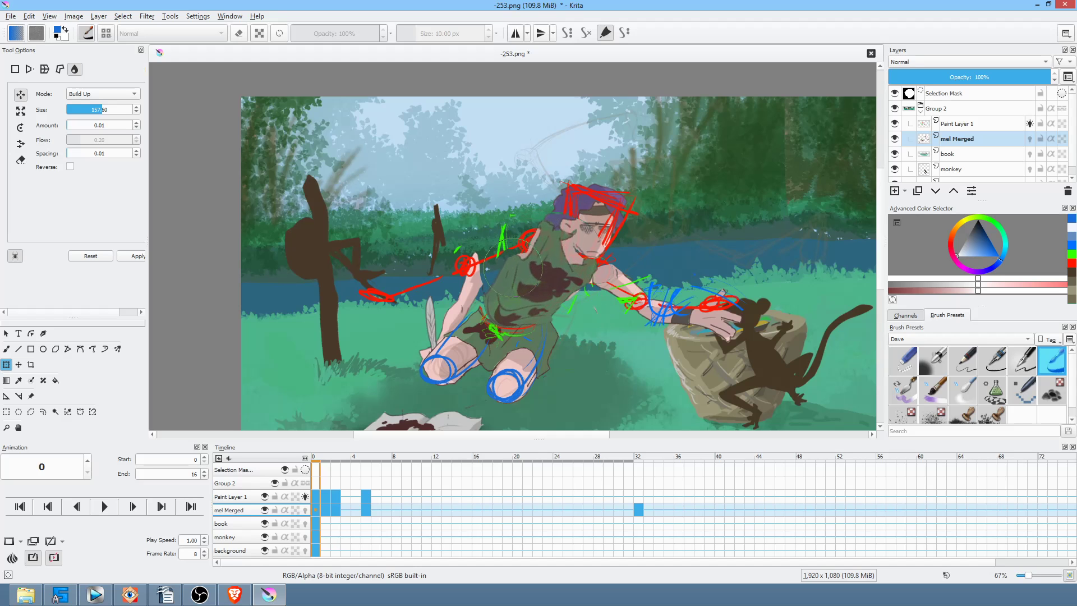
pyautogui.moveTo(488, 307)
pyautogui.mouseDown()
pyautogui.moveTo(547, 308)
pyautogui.moveTo(522, 276)
pyautogui.moveTo(629, 281)
pyautogui.moveTo(564, 292)
pyautogui.moveTo(593, 287)
pyautogui.mouseUp()
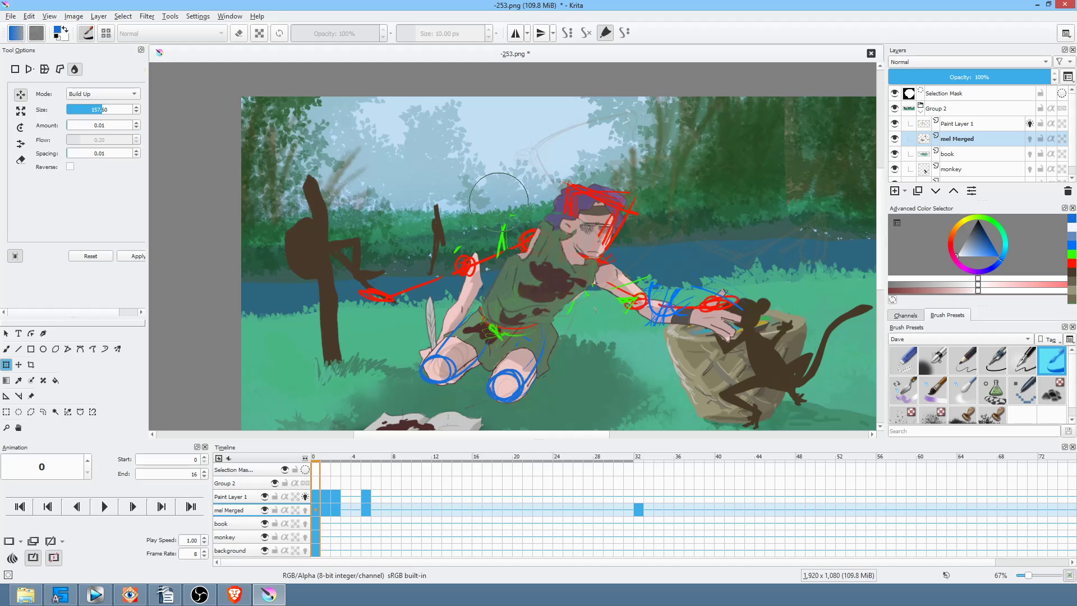
pyautogui.press('Return')
# Outline-select the arm holding the feather, rotate it onto the rough shoulder and move it to about X 659, Y 388 px
pyautogui.press('l')
pyautogui.moveTo(461, 229)
pyautogui.mouseDown()
pyautogui.moveTo(412, 327)
pyautogui.moveTo(410, 368)
pyautogui.moveTo(441, 350)
pyautogui.moveTo(481, 292)
pyautogui.moveTo(487, 243)
pyautogui.moveTo(474, 223)
pyautogui.mouseUp()
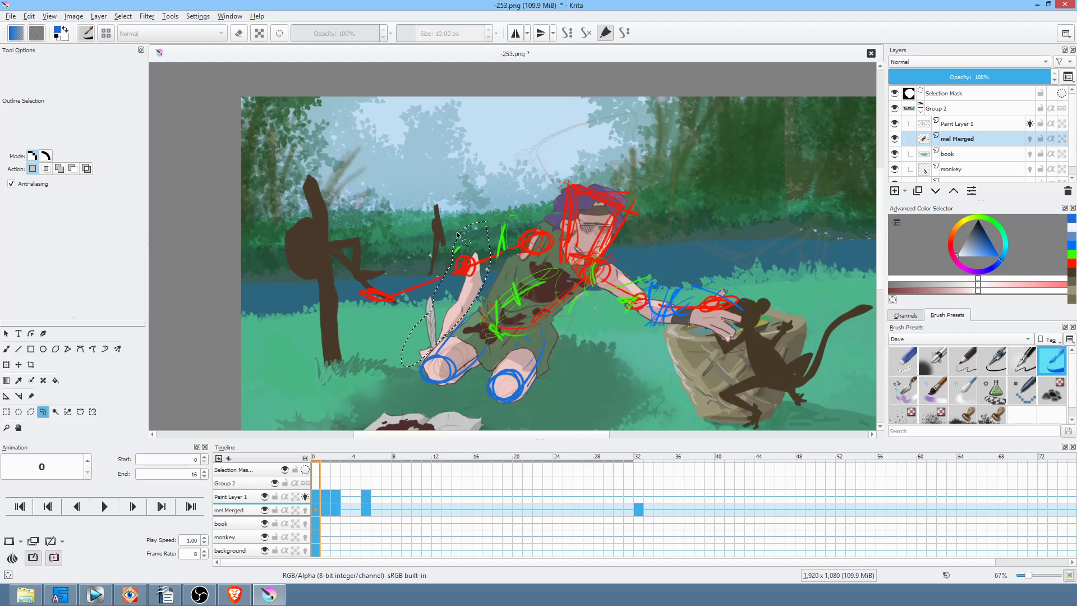
pyautogui.moveTo(437, 276)
pyautogui.mouseDown()
pyautogui.moveTo(420, 320)
pyautogui.moveTo(442, 280)
pyautogui.mouseUp()
pyautogui.hotkey('ctrl', 't')
pyautogui.moveTo(592, 317); pyautogui.dragTo(528, 403)
pyautogui.moveTo(466, 306); pyautogui.dragTo(504, 258)
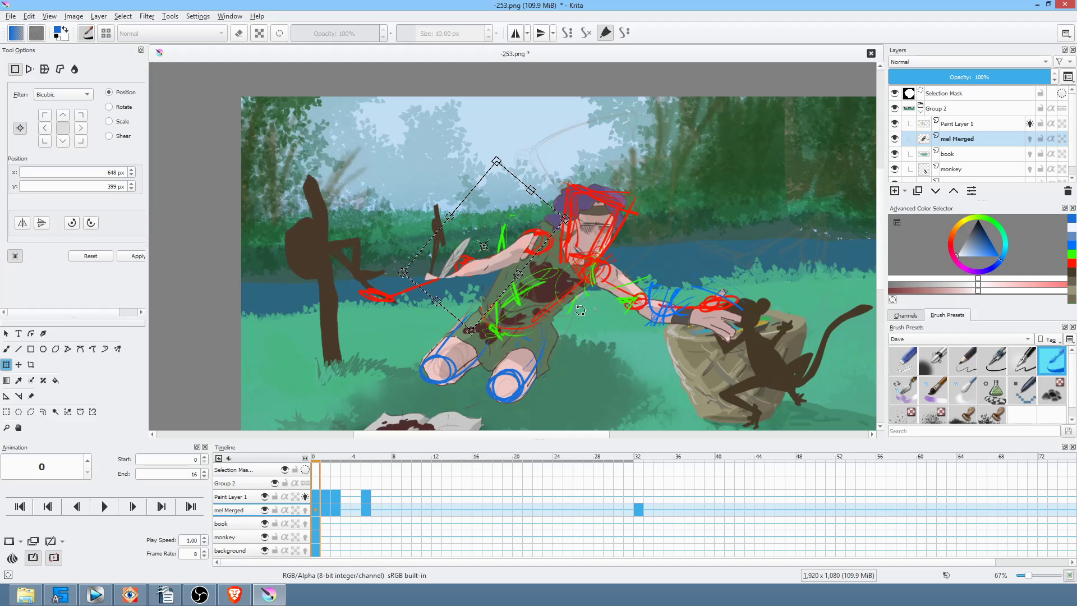
pyautogui.moveTo(584, 338); pyautogui.dragTo(579, 343)
pyautogui.moveTo(506, 261); pyautogui.dragTo(511, 257)
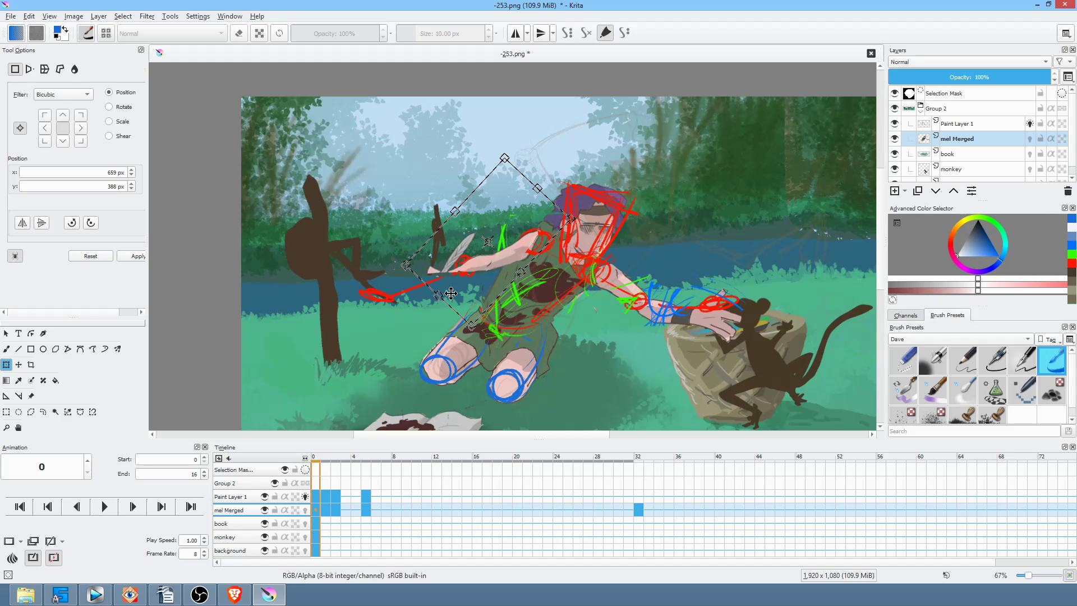
pyautogui.press('Return')
# Liquify the feather arm with an enlarged brush, stretching it out to the red rough hand, and reduce the brush size again
pyautogui.rightClick(458, 262)
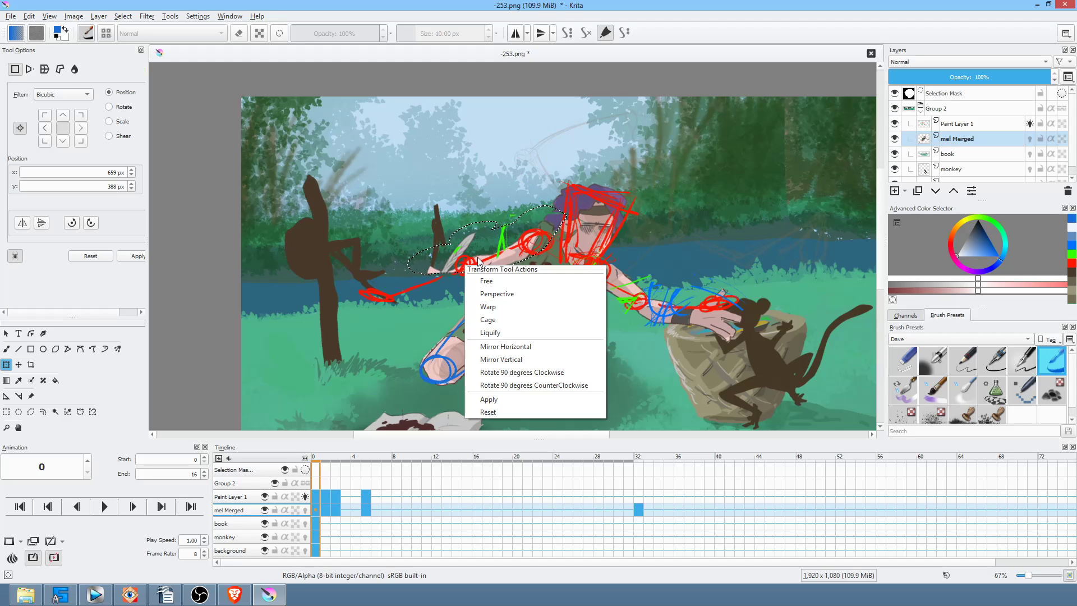
pyautogui.click(499, 331)
pyautogui.keyDown('shift'); pyautogui.moveTo(444, 273); pyautogui.dragTo(518, 272); pyautogui.keyUp('shift')
pyautogui.moveTo(443, 247)
pyautogui.mouseDown()
pyautogui.moveTo(369, 272)
pyautogui.moveTo(367, 280)
pyautogui.moveTo(405, 275)
pyautogui.moveTo(373, 302)
pyautogui.mouseUp()
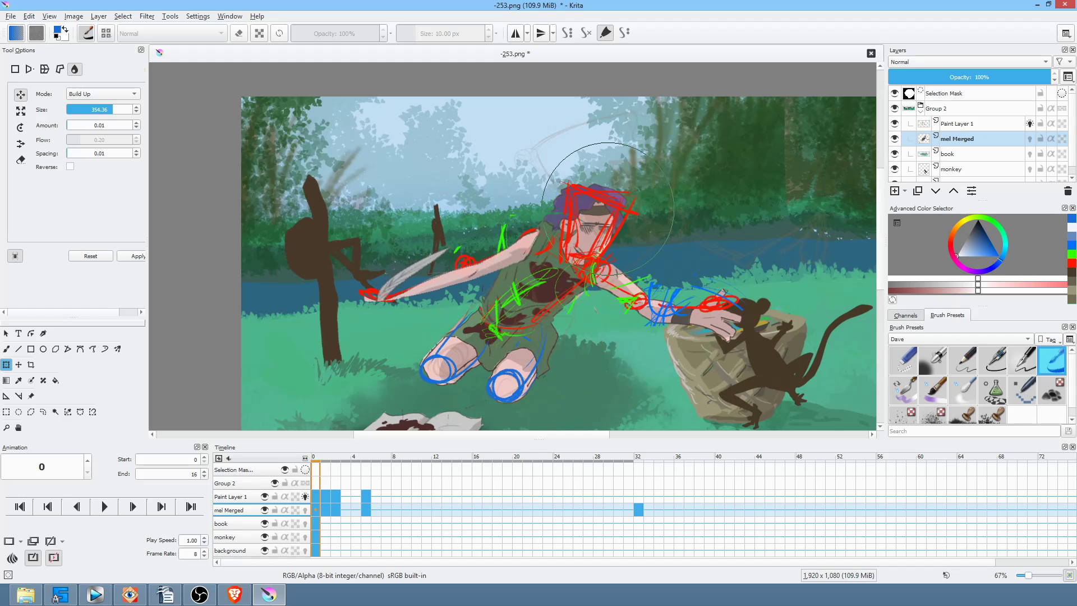
pyautogui.keyDown('shift'); pyautogui.moveTo(488, 261); pyautogui.dragTo(420, 261); pyautogui.keyUp('shift')
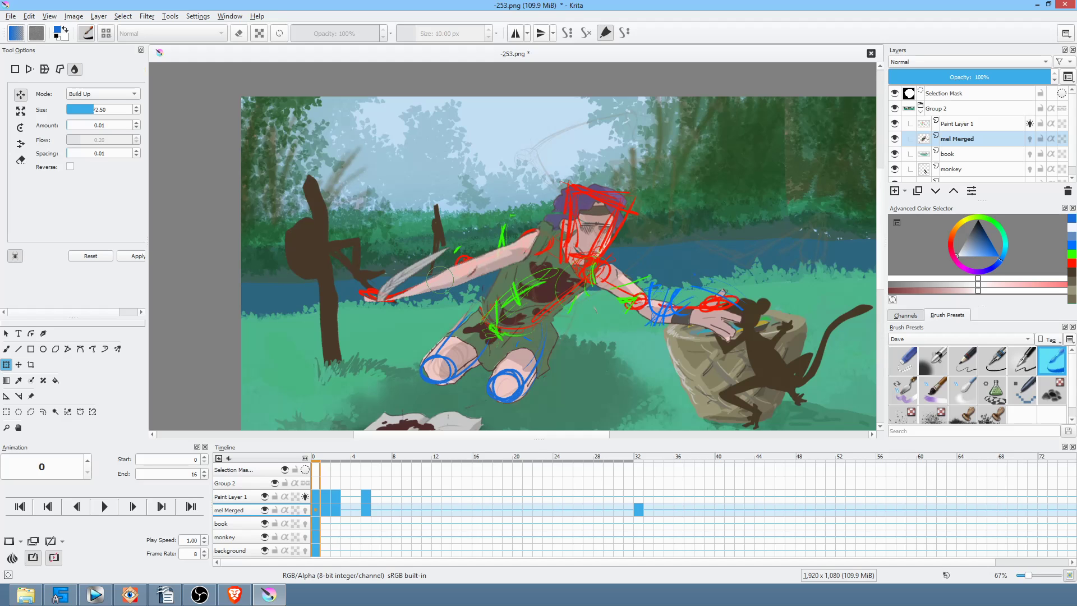
# On frame 1, outline-select the man's old body around the knees and delete it, keeping the knees and head
pyautogui.click(329, 504)
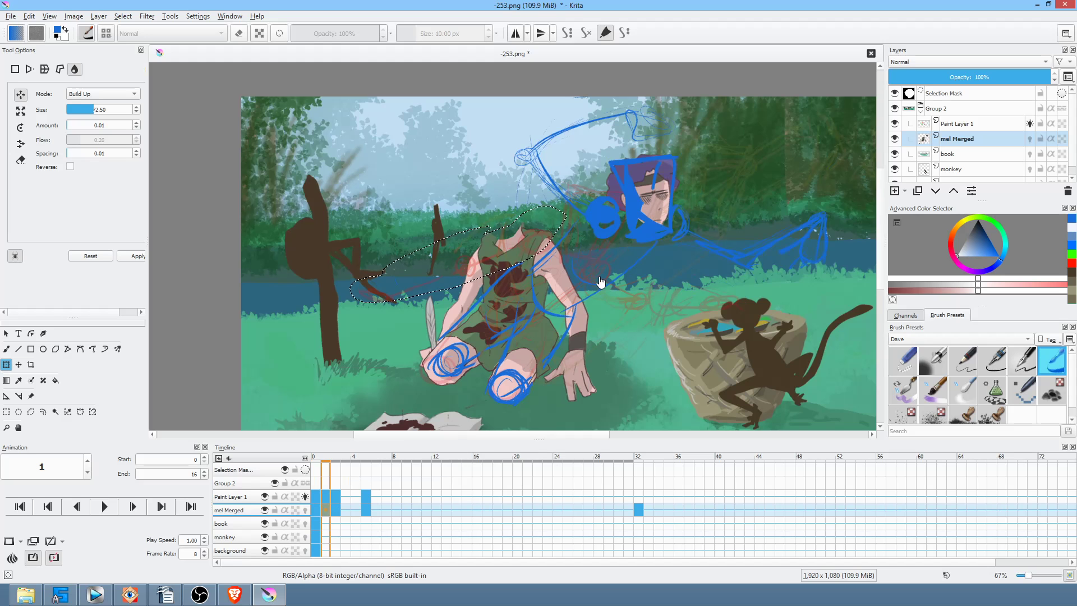
pyautogui.press('l')
pyautogui.moveTo(598, 273); pyautogui.dragTo(570, 229)
pyautogui.moveTo(378, 335)
pyautogui.mouseDown()
pyautogui.moveTo(396, 372)
pyautogui.moveTo(425, 353)
pyautogui.moveTo(452, 356)
pyautogui.moveTo(468, 381)
pyautogui.moveTo(510, 373)
pyautogui.moveTo(525, 392)
pyautogui.moveTo(554, 389)
pyautogui.moveTo(558, 418)
pyautogui.moveTo(618, 400)
pyautogui.moveTo(613, 279)
pyautogui.mouseUp()
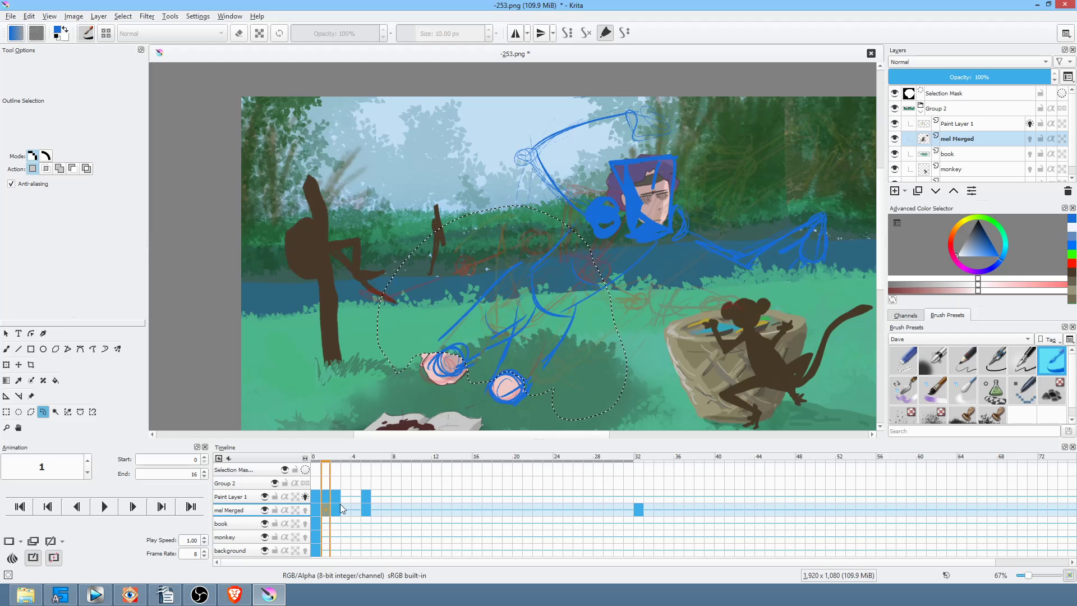
# Extend the selection over the whole headless body on frame 2, delete it there and on frame 5, and deselect
pyautogui.press('.')
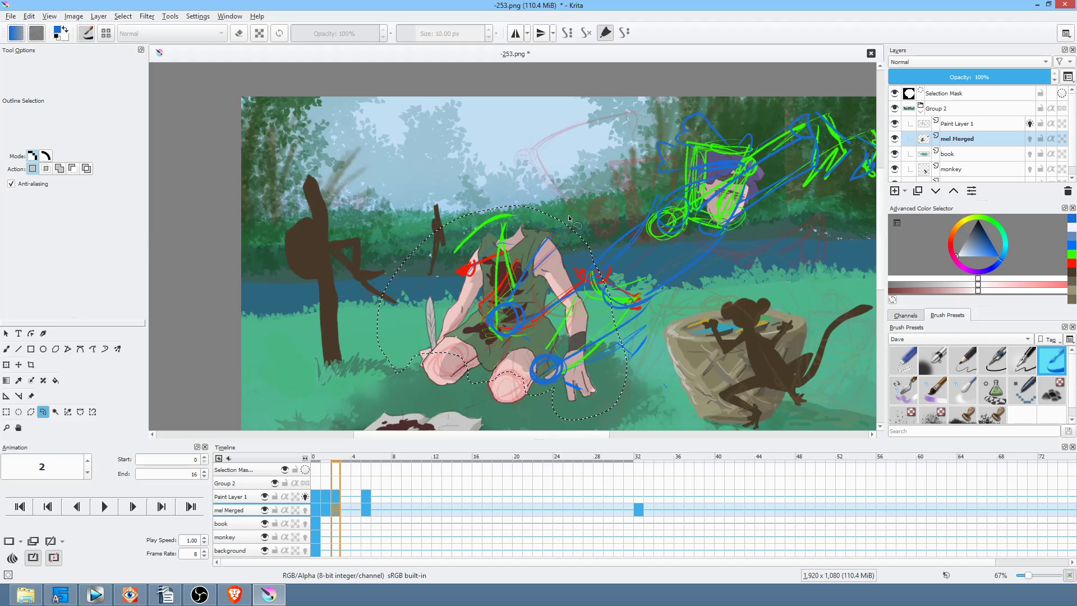
pyautogui.moveTo(443, 317)
pyautogui.mouseDown()
pyautogui.moveTo(443, 402)
pyautogui.moveTo(611, 390)
pyautogui.moveTo(580, 372)
pyautogui.mouseUp()
pyautogui.press('Delete')
pyautogui.click(367, 510)
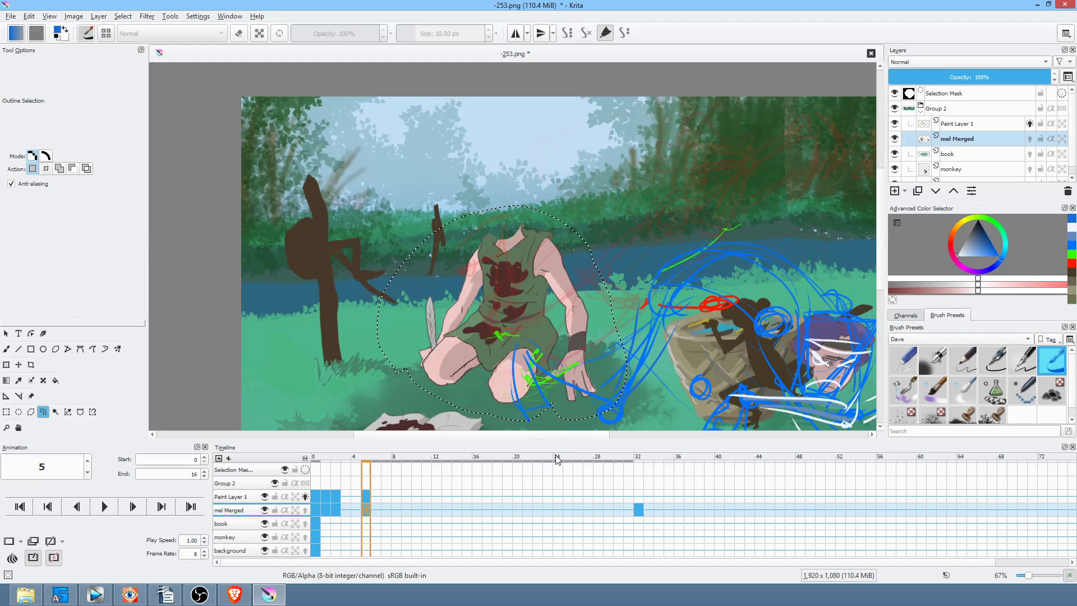
pyautogui.press('Delete')
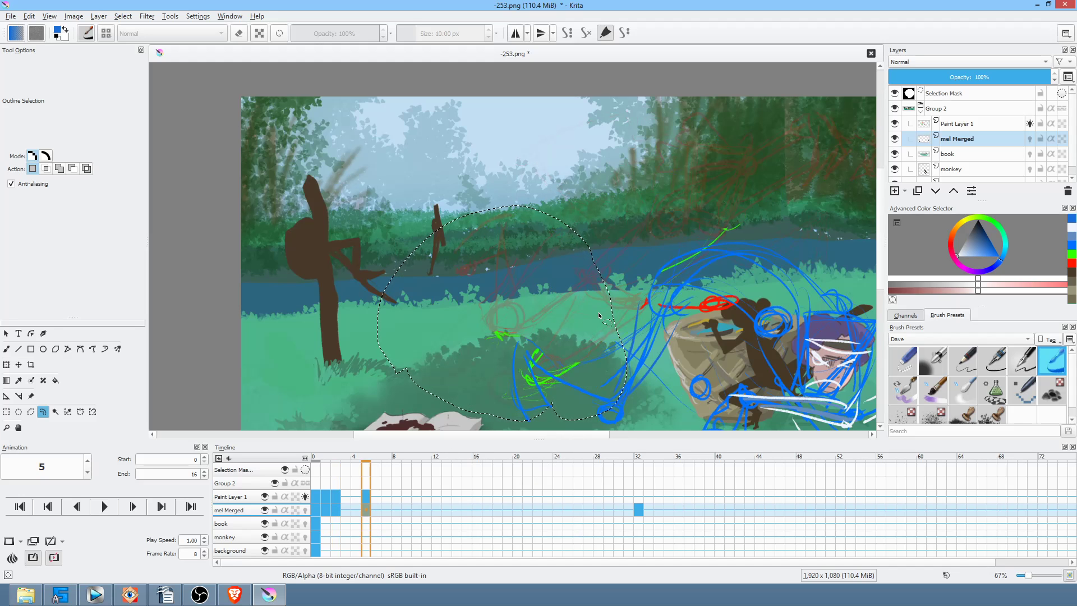
pyautogui.hotkey('ctrl', 'shift', 'a')
# Play the animation from frame 0 to check the lunge, and stop it back on frame 0
pyautogui.scroll(-4, 623, 299)
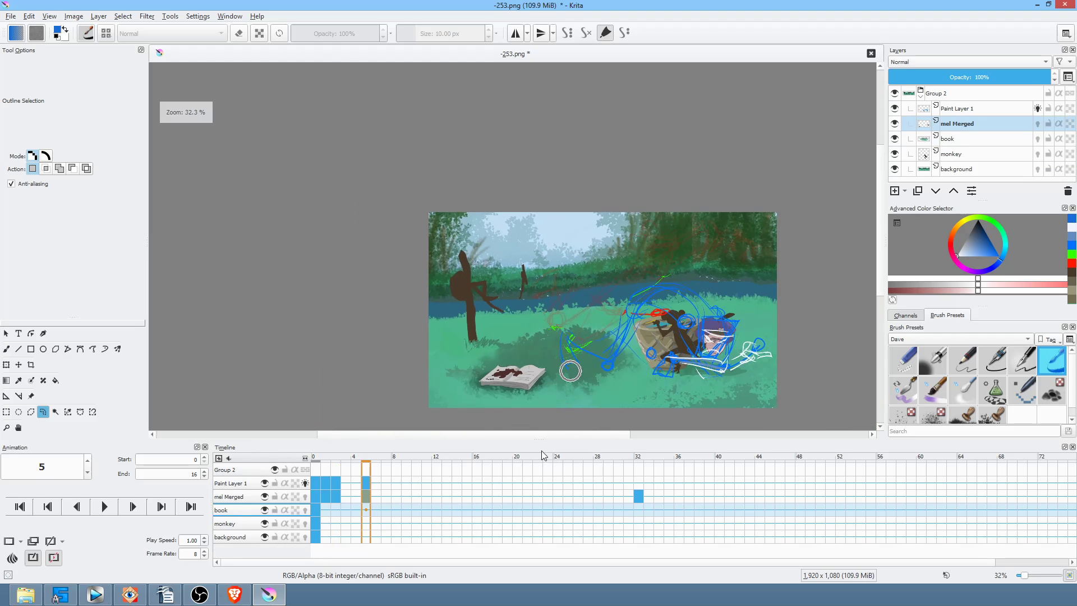
pyautogui.click(314, 496)
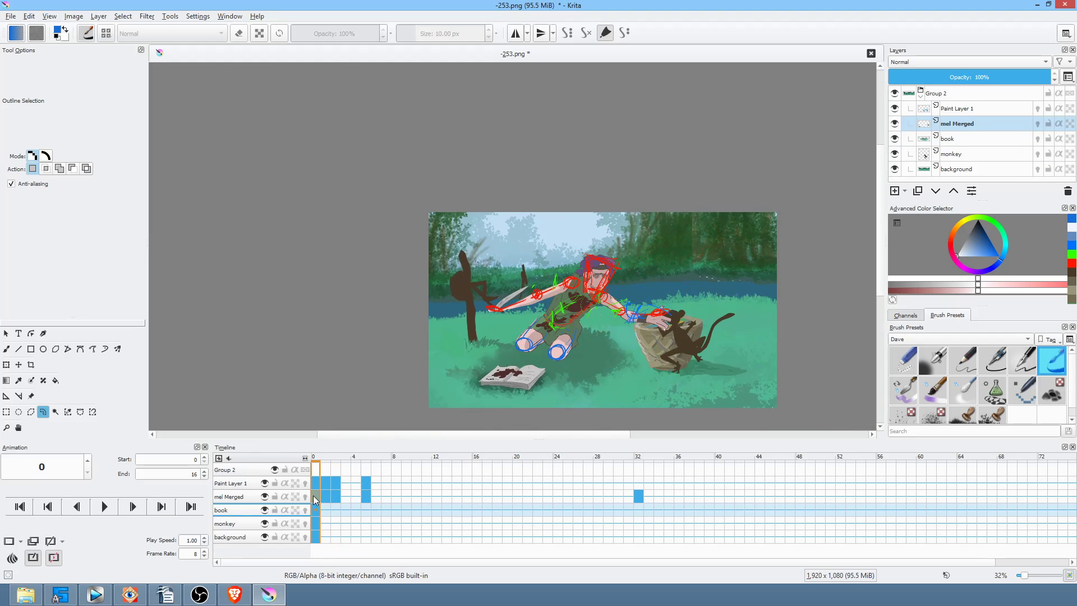
pyautogui.press('space')
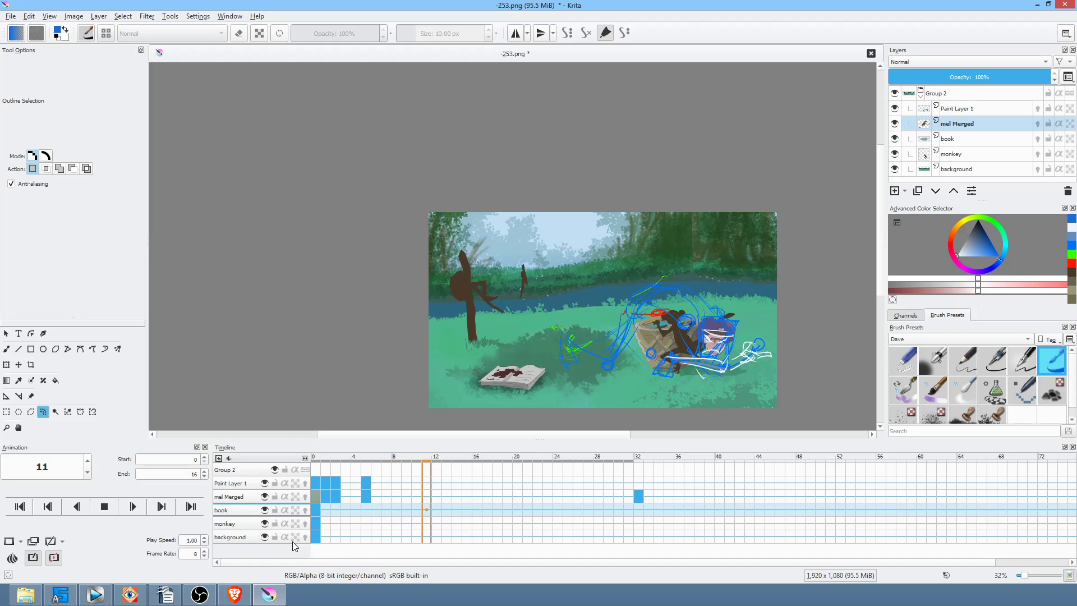
pyautogui.press('space')
pyautogui.scroll(4, 721, 311)
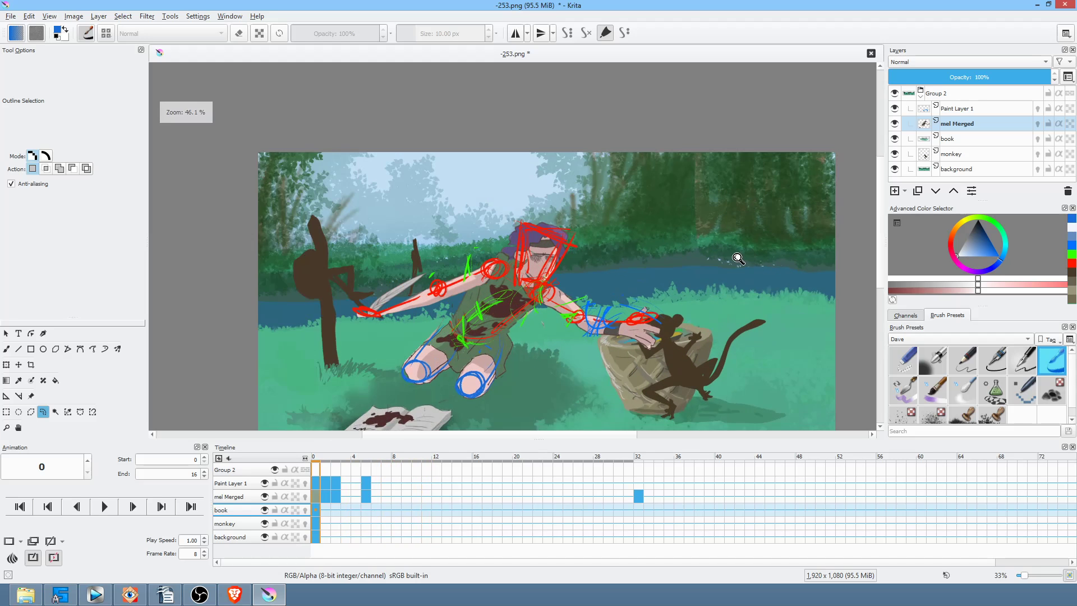
# Replay the lunge from frame 0 and sample the tunic's green for the Freehand Path tool
pyautogui.press('space')
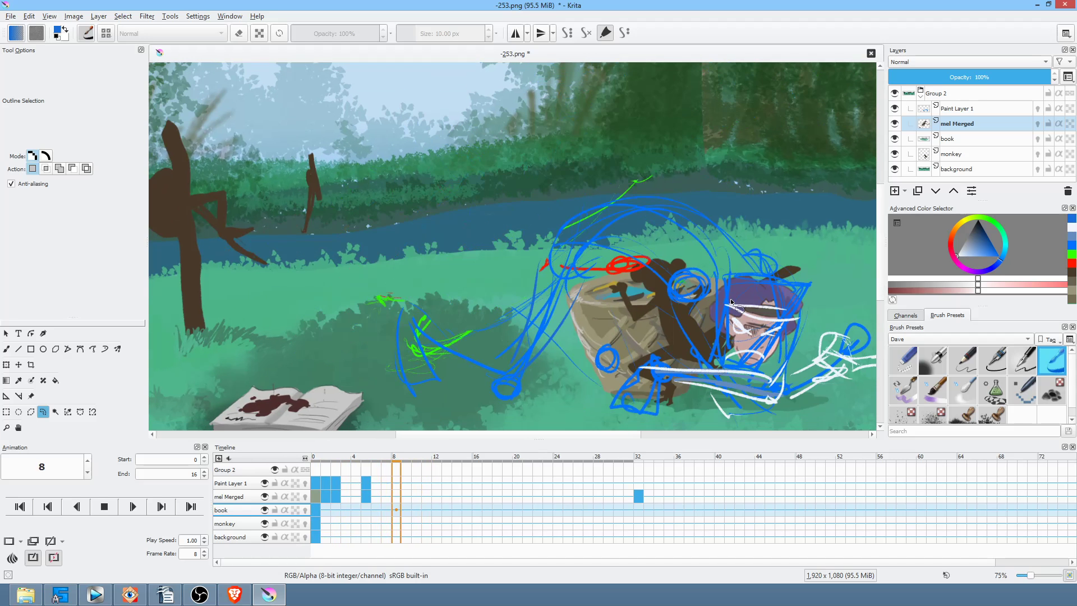
pyautogui.press('space')
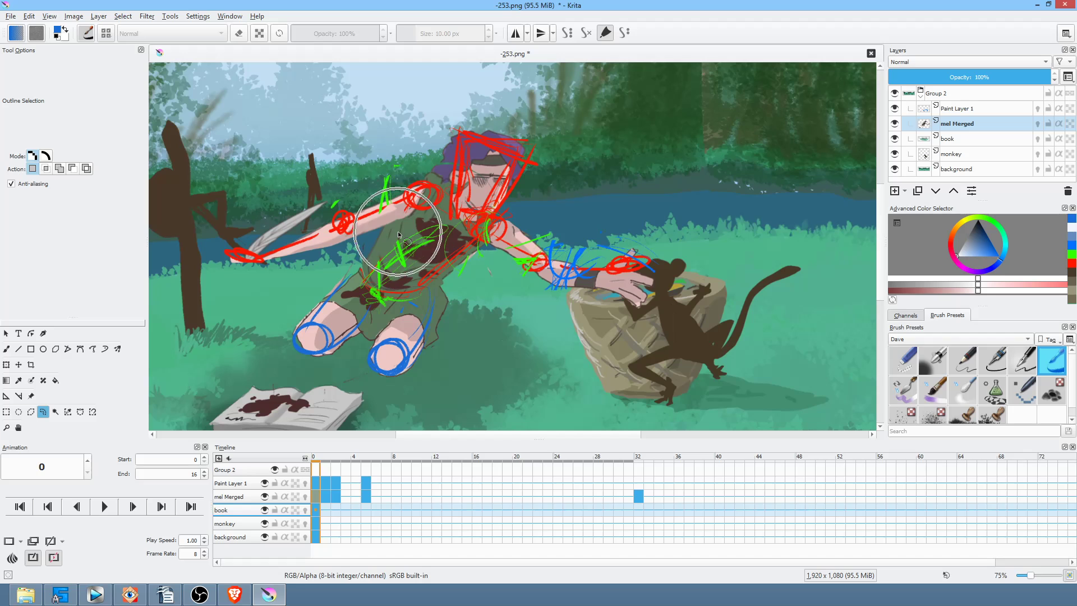
pyautogui.press('p')
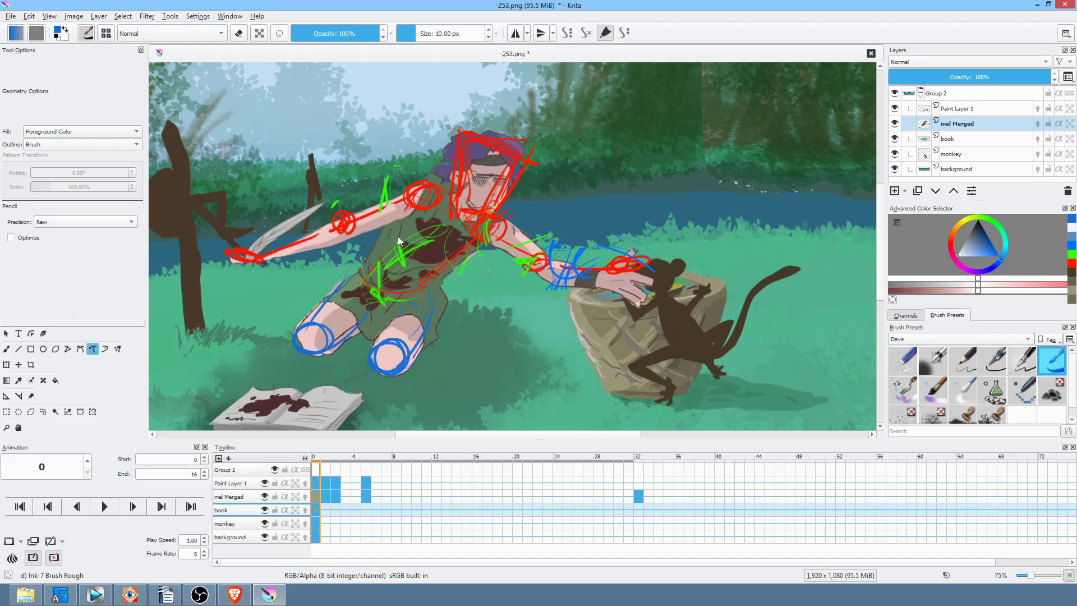
pyautogui.keyDown('ctrl'); pyautogui.click(408, 223); pyautogui.keyUp('ctrl')
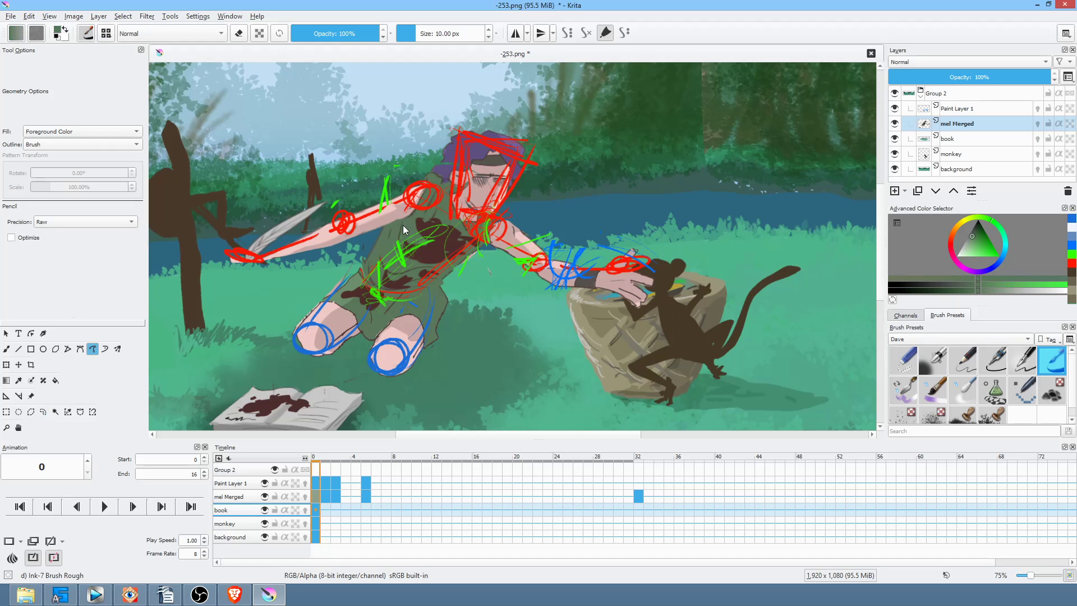
# Lower Paint Layer 1's opacity to 43% on frame 1 and move the layer below mel Merged
pyautogui.click(329, 496)
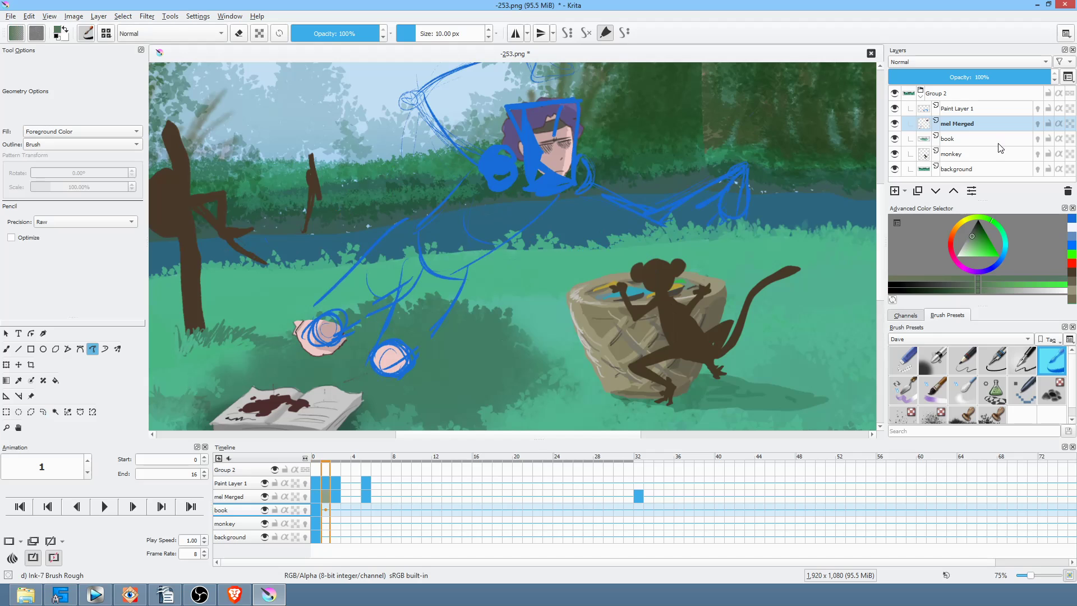
pyautogui.click(986, 108)
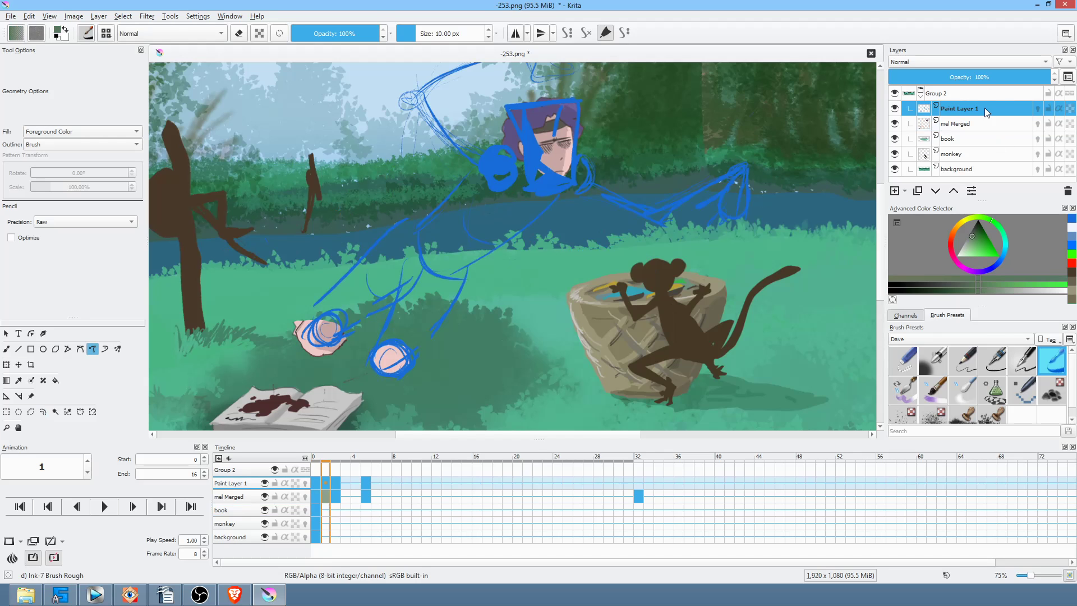
pyautogui.moveTo(1023, 75)
pyautogui.mouseDown()
pyautogui.moveTo(911, 81)
pyautogui.moveTo(960, 78)
pyautogui.mouseUp()
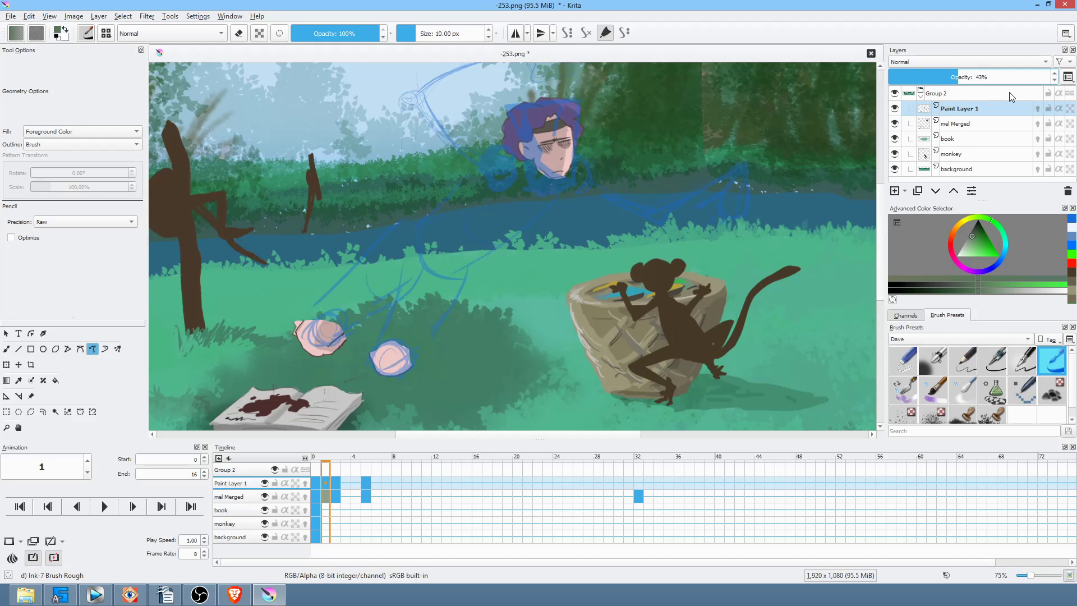
pyautogui.click(973, 110)
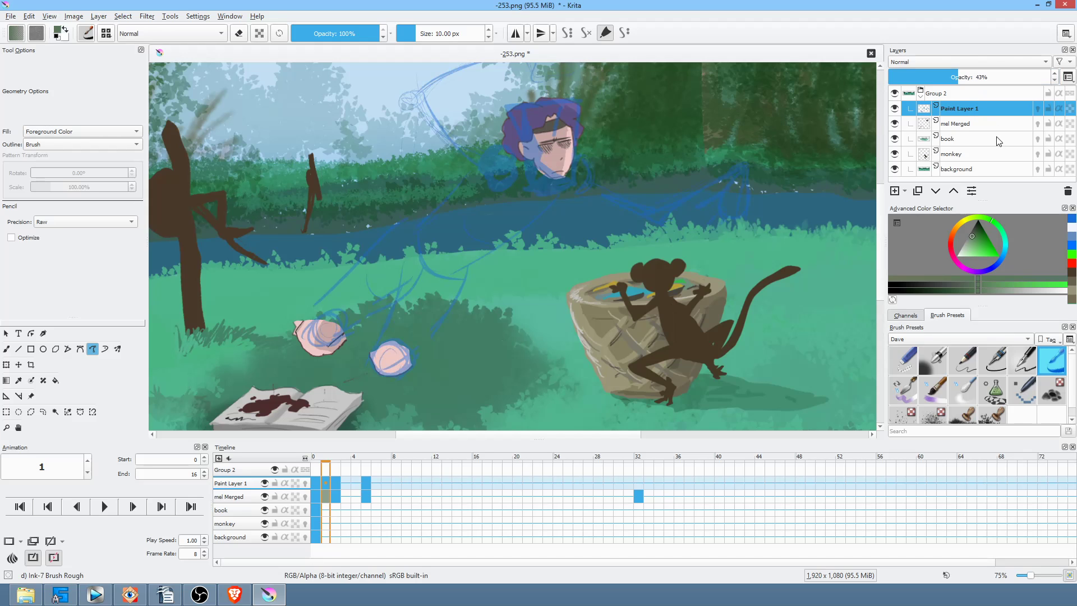
pyautogui.click(935, 193)
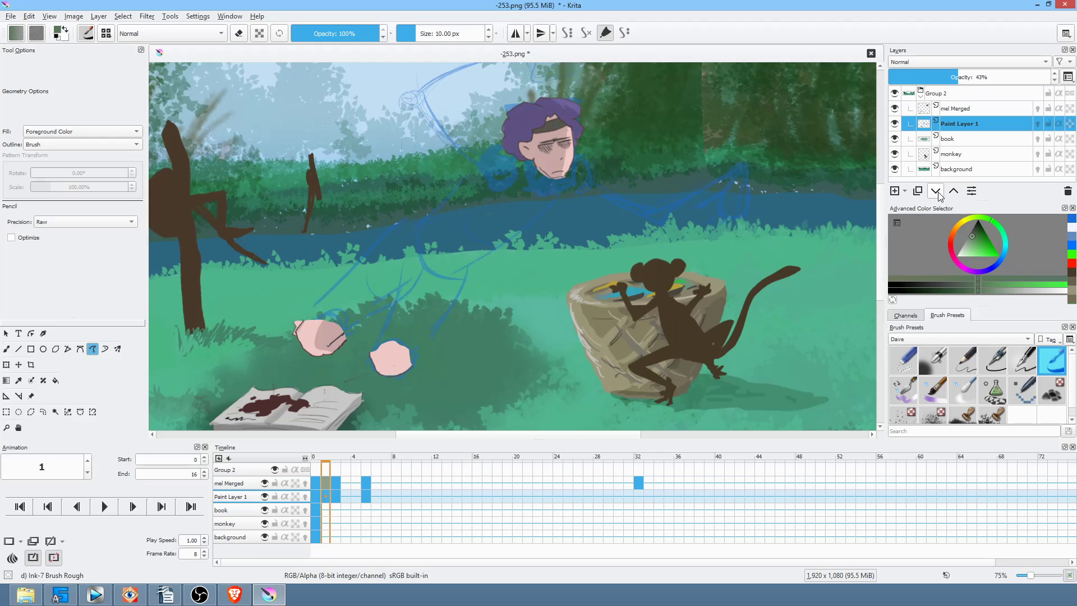
# On mel Merged, fill green torso shapes over the rough body on frames 1 and 2, using the Behind blending mode
pyautogui.click(981, 110)
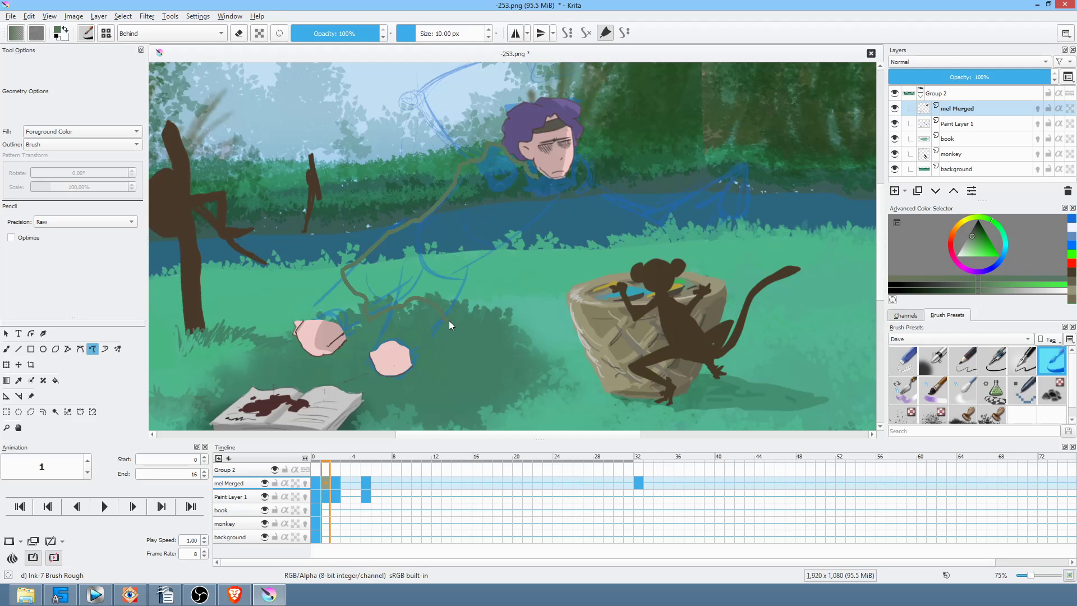
pyautogui.moveTo(573, 167); pyautogui.dragTo(574, 167)
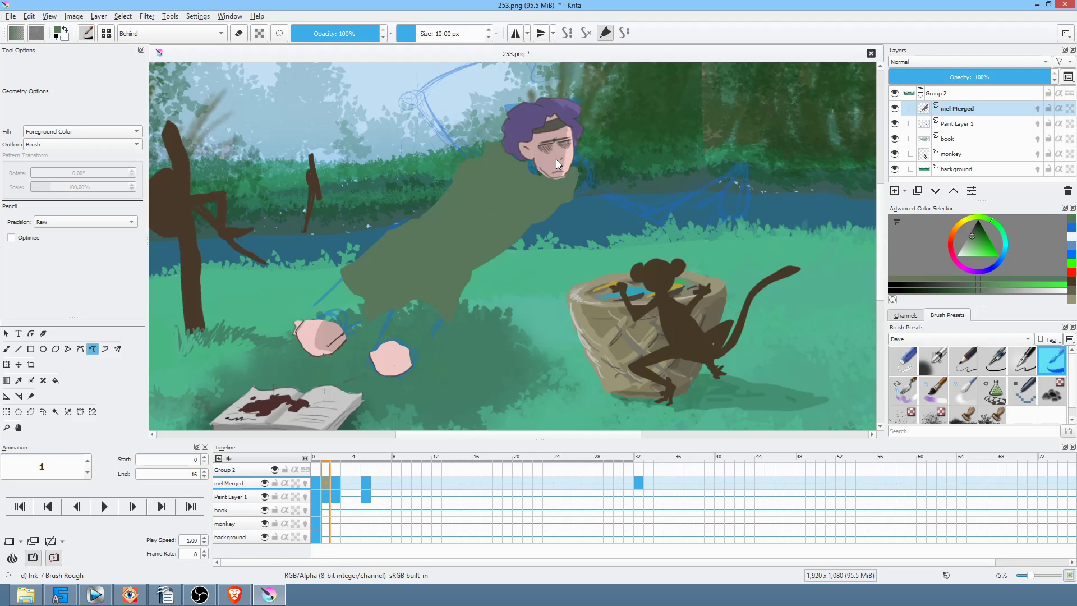
pyautogui.press('Right')
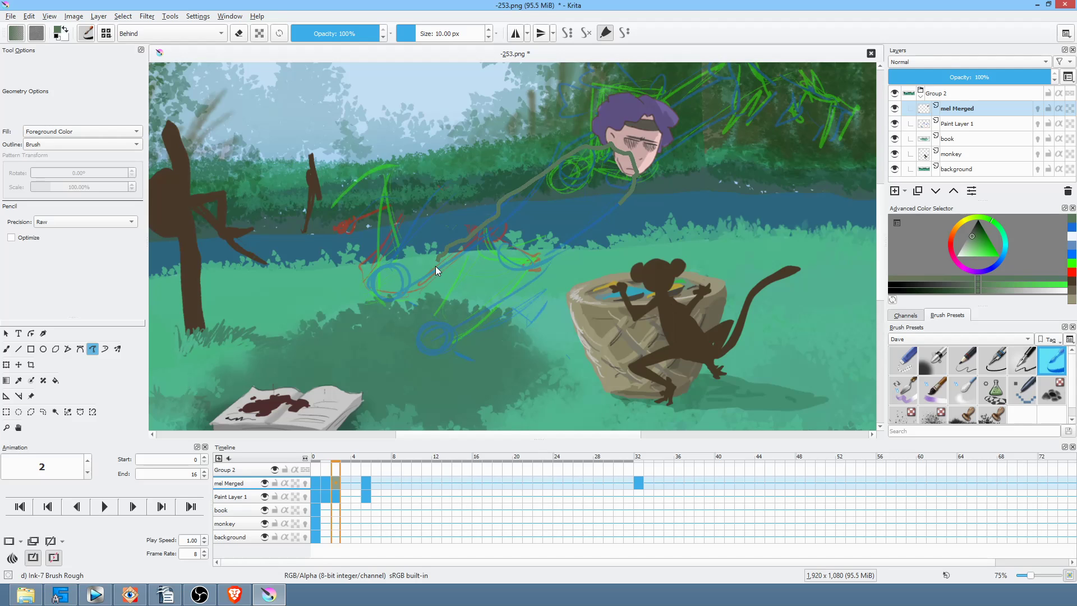
pyautogui.moveTo(624, 203); pyautogui.dragTo(625, 194)
# On frame 5, fill the hunched green torso over the rough sketch and erase a curved piece by the basket's rim
pyautogui.press('Right')
pyautogui.press('Right')
pyautogui.press('Right')
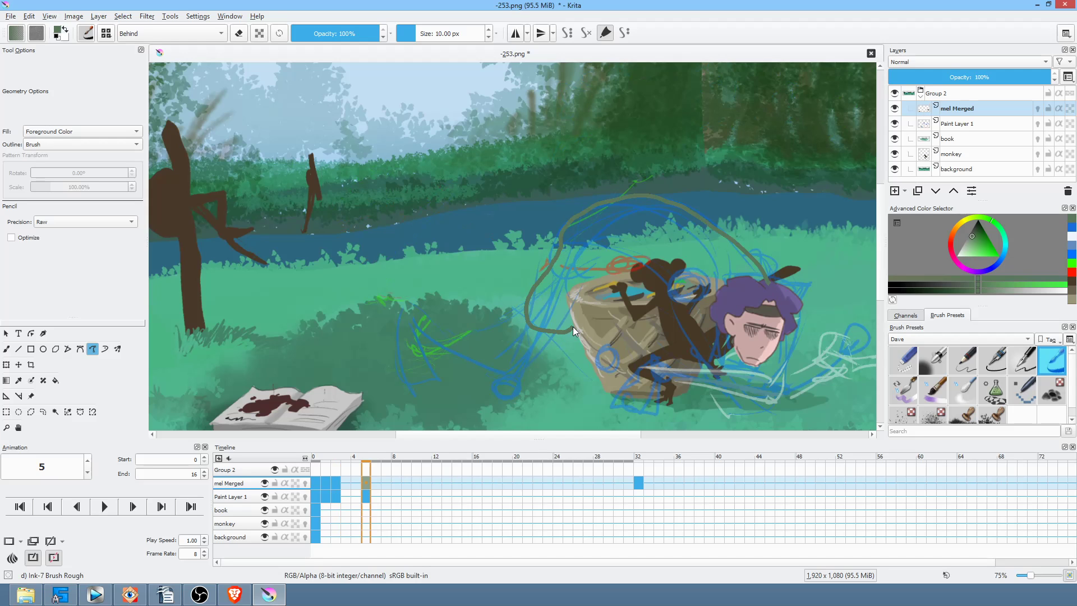
pyautogui.moveTo(574, 328); pyautogui.dragTo(574, 327)
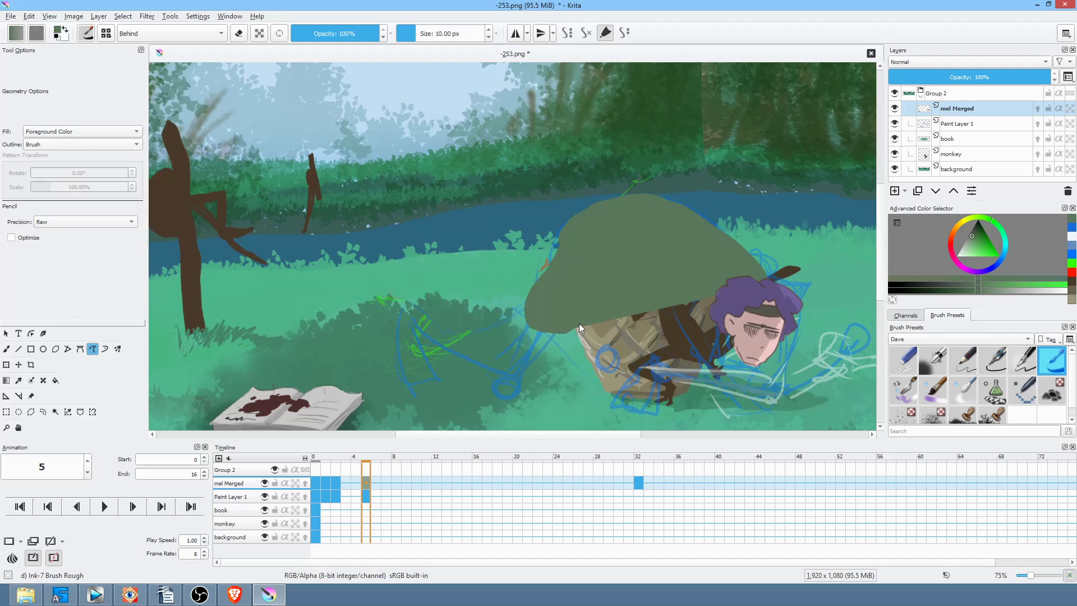
pyautogui.press('e')
pyautogui.moveTo(590, 279); pyautogui.dragTo(618, 273)
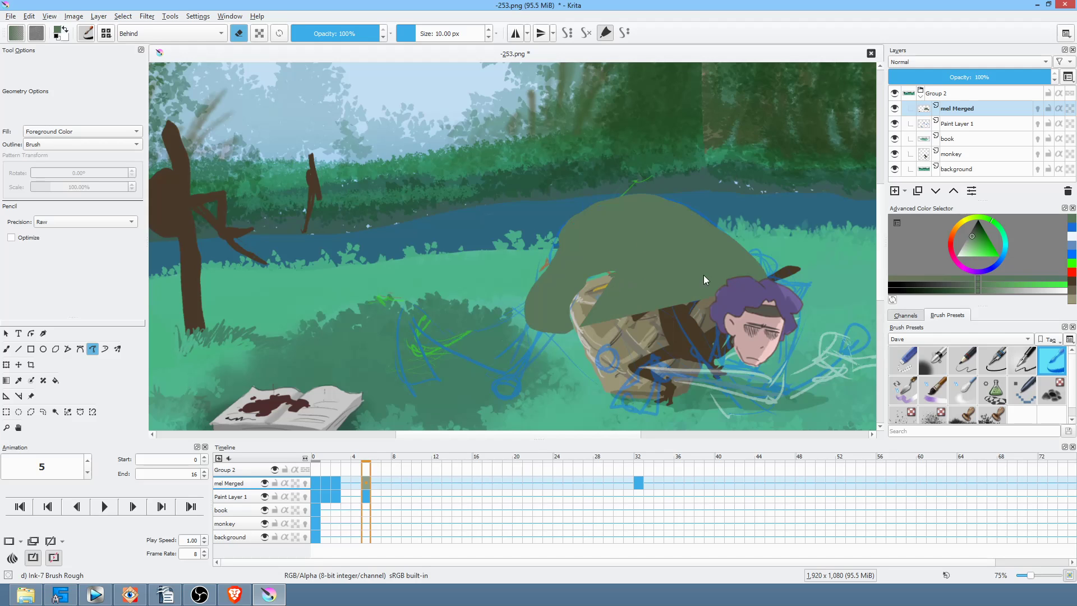
# Try erasing the rest of the torso's underside on frame 5 and refilling it with green shapes up to the head
pyautogui.moveTo(733, 301)
pyautogui.mouseDown()
pyautogui.moveTo(741, 311)
pyautogui.moveTo(653, 275)
pyautogui.mouseUp()
pyautogui.moveTo(585, 304); pyautogui.dragTo(743, 306)
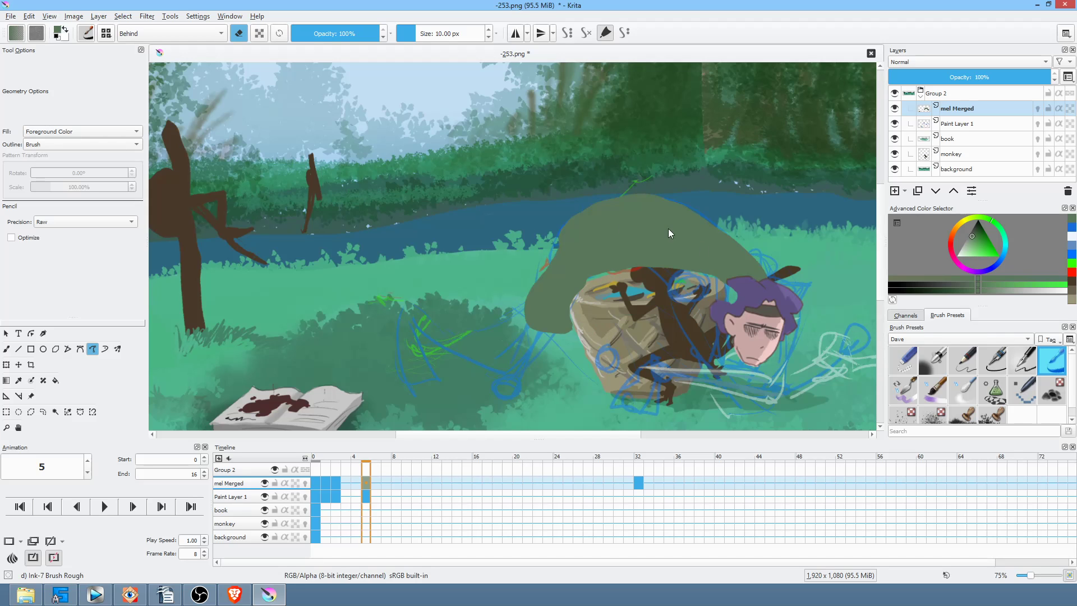
pyautogui.press('e')
pyautogui.moveTo(715, 330)
pyautogui.mouseDown()
pyautogui.moveTo(731, 318)
pyautogui.moveTo(729, 289)
pyautogui.mouseUp()
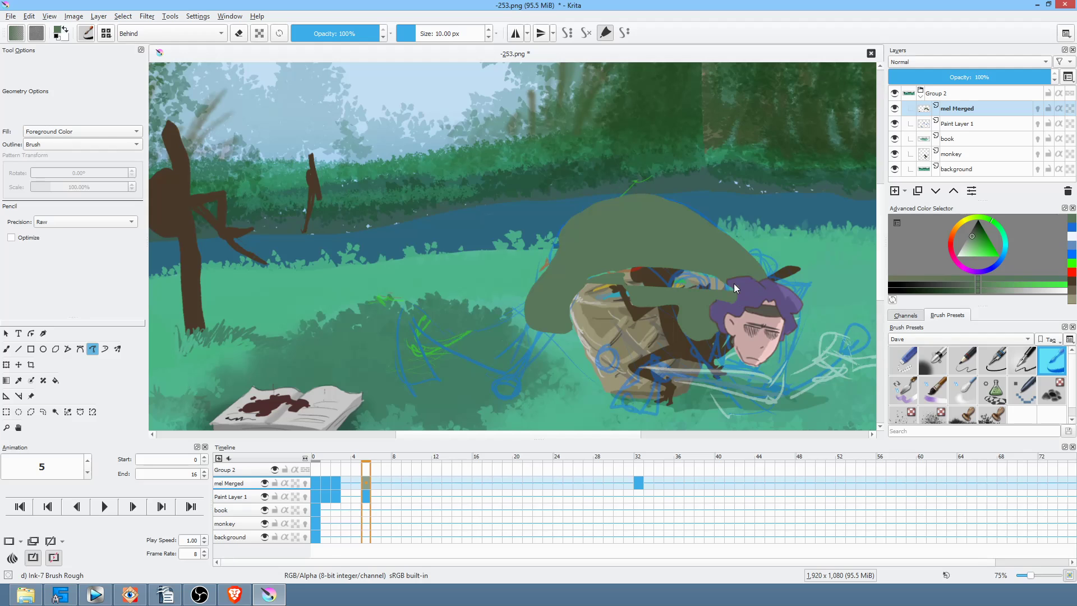
pyautogui.moveTo(691, 294); pyautogui.dragTo(674, 301)
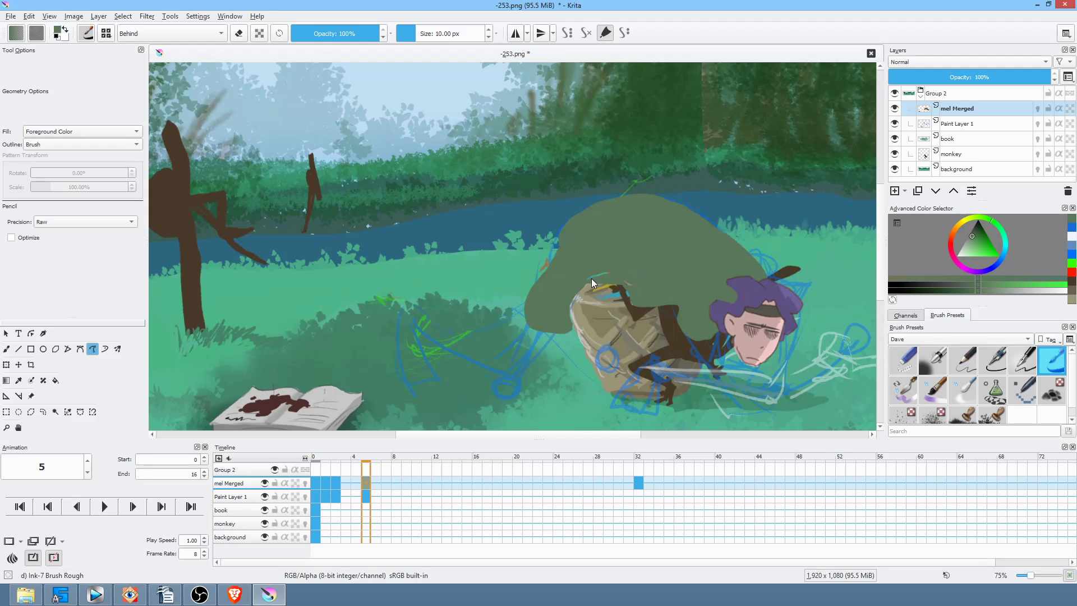
pyautogui.moveTo(772, 306); pyautogui.dragTo(731, 285)
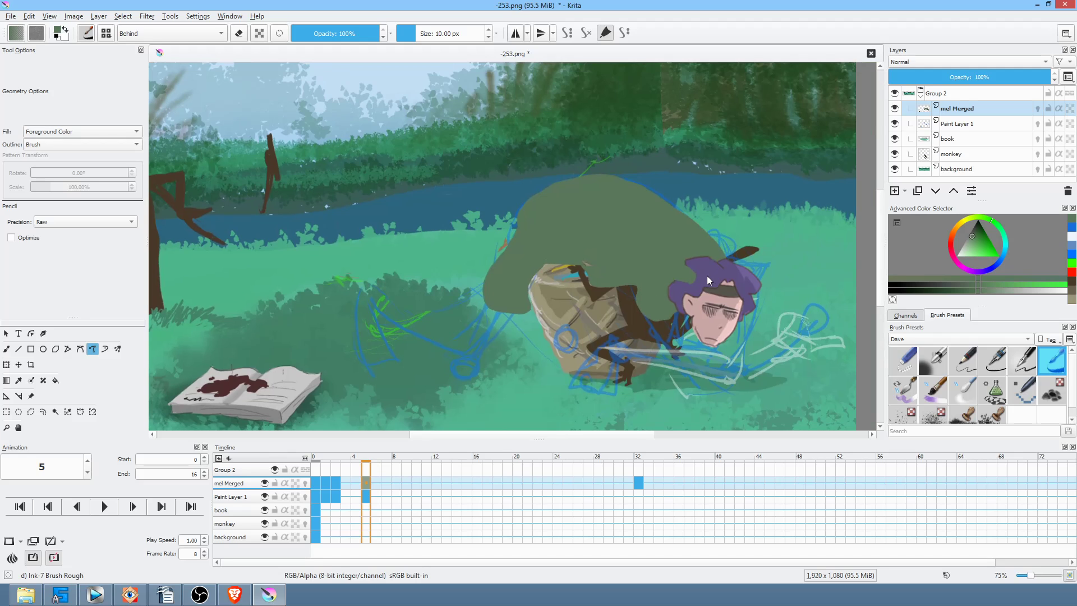
# Undo the green refills and the latest underside erasing on frame 5
pyautogui.hotkey('ctrl', 'z')
pyautogui.hotkey('ctrl', 'z')
pyautogui.hotkey('ctrl', 'z')
pyautogui.hotkey('ctrl', 'z')
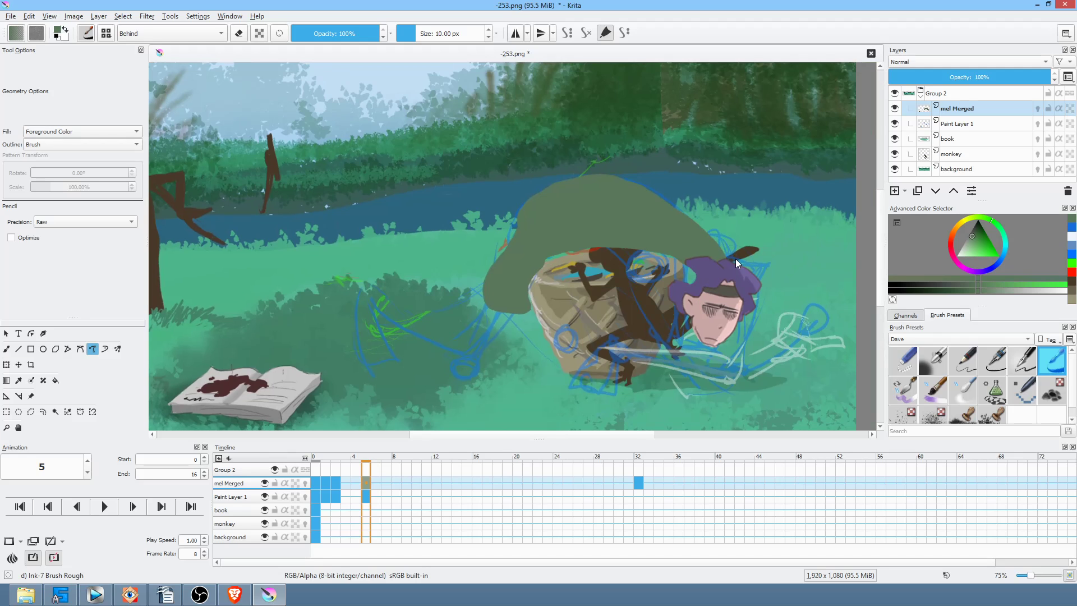
pyautogui.hotkey('ctrl', 'shift', 'z')
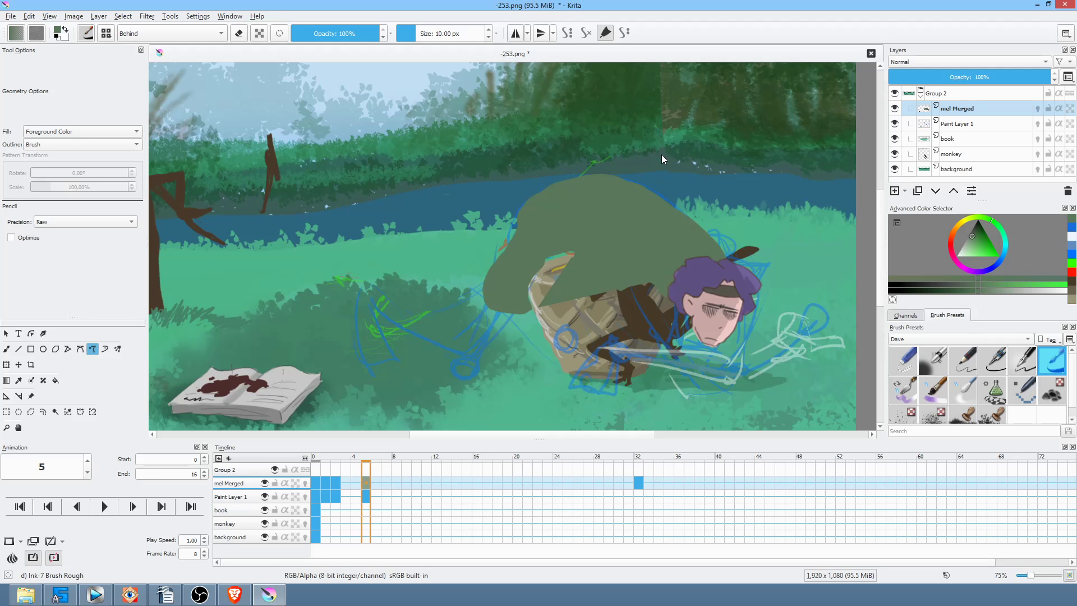
# Erase the torso's underside around the monkey and basket on frame 5, then patch its inner edge with green
pyautogui.press('e')
pyautogui.moveTo(614, 287); pyautogui.dragTo(621, 292)
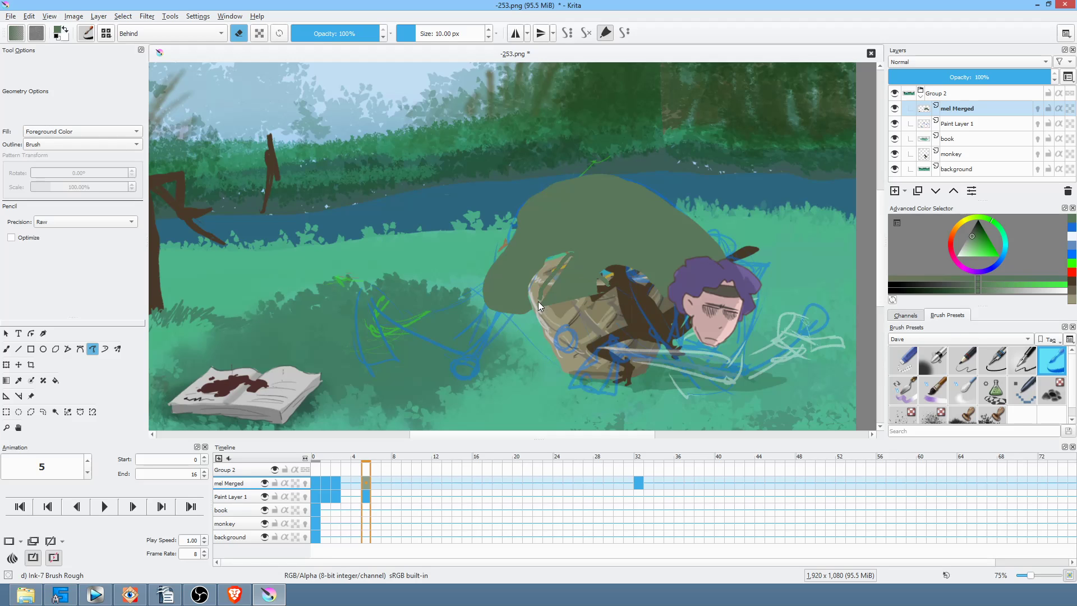
pyautogui.moveTo(537, 301)
pyautogui.mouseDown()
pyautogui.moveTo(578, 318)
pyautogui.moveTo(617, 295)
pyautogui.mouseUp()
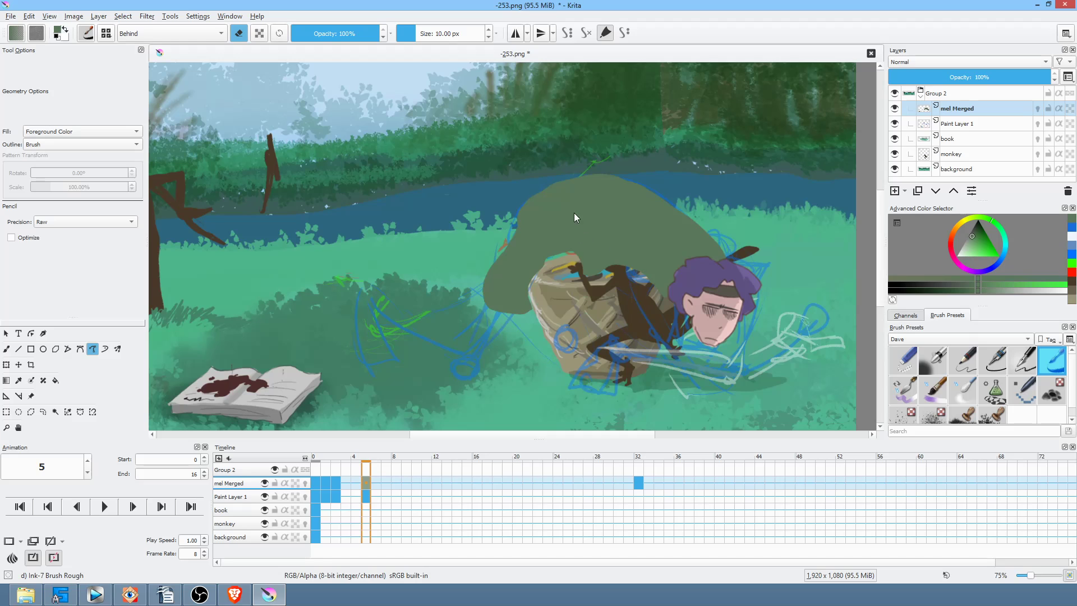
pyautogui.press('e')
pyautogui.moveTo(578, 250)
pyautogui.mouseDown()
pyautogui.moveTo(569, 214)
pyautogui.moveTo(568, 235)
pyautogui.mouseUp()
# Play the animation to check the new torso shapes and stop it on frame 0
pyautogui.moveTo(505, 476)
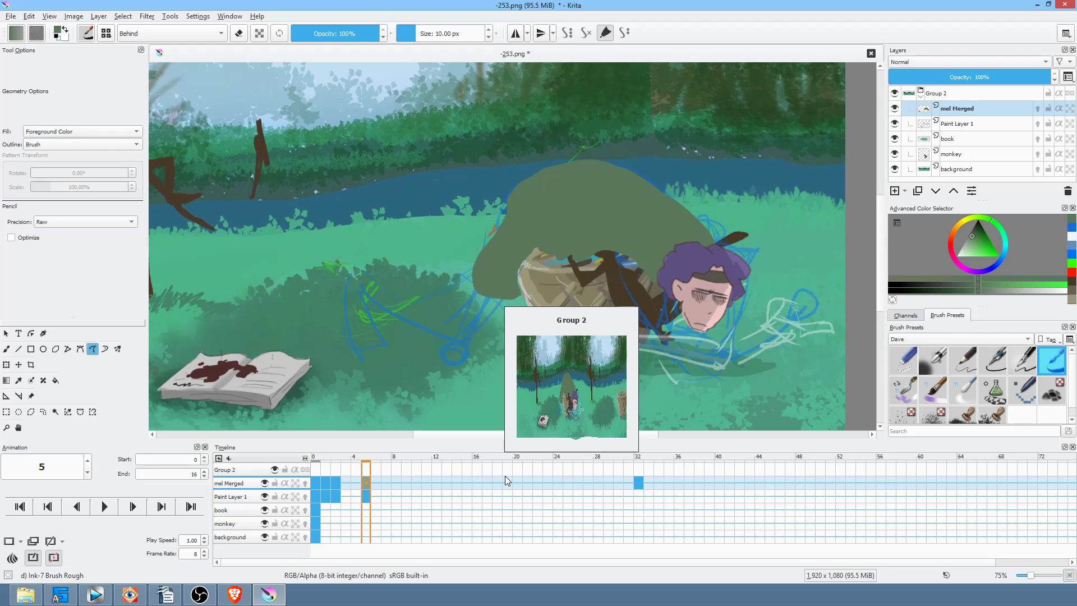
pyautogui.press('space')
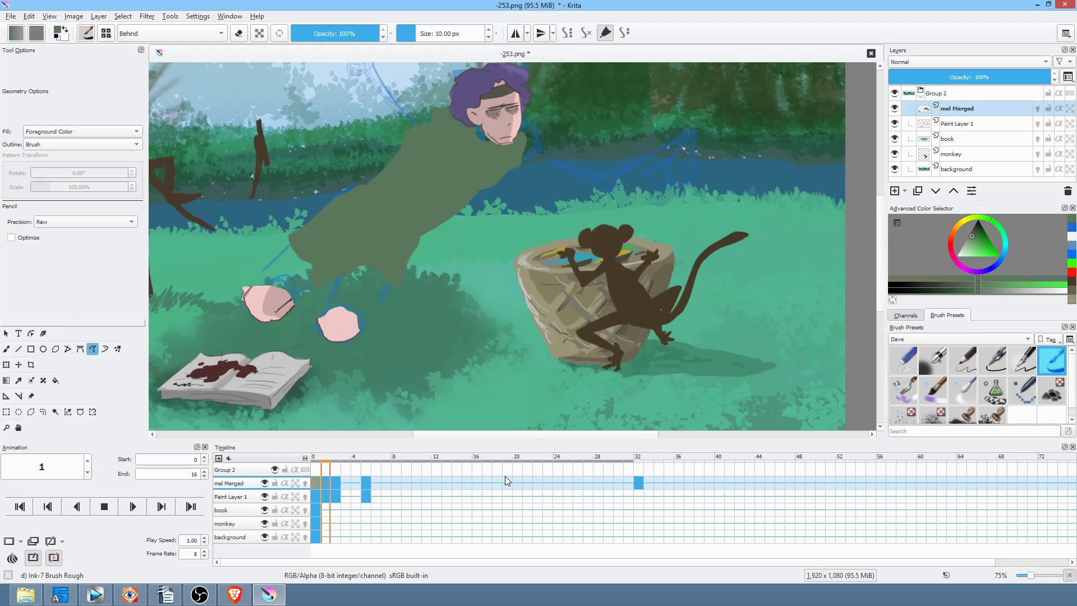
pyautogui.press('space')
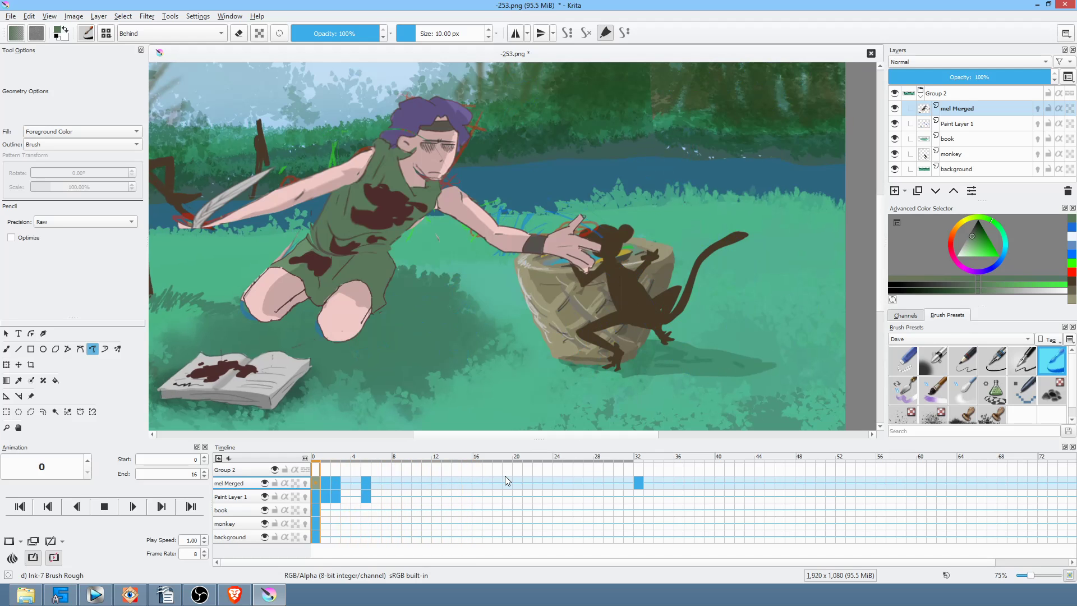
pyautogui.scroll(-2, 580, 231)
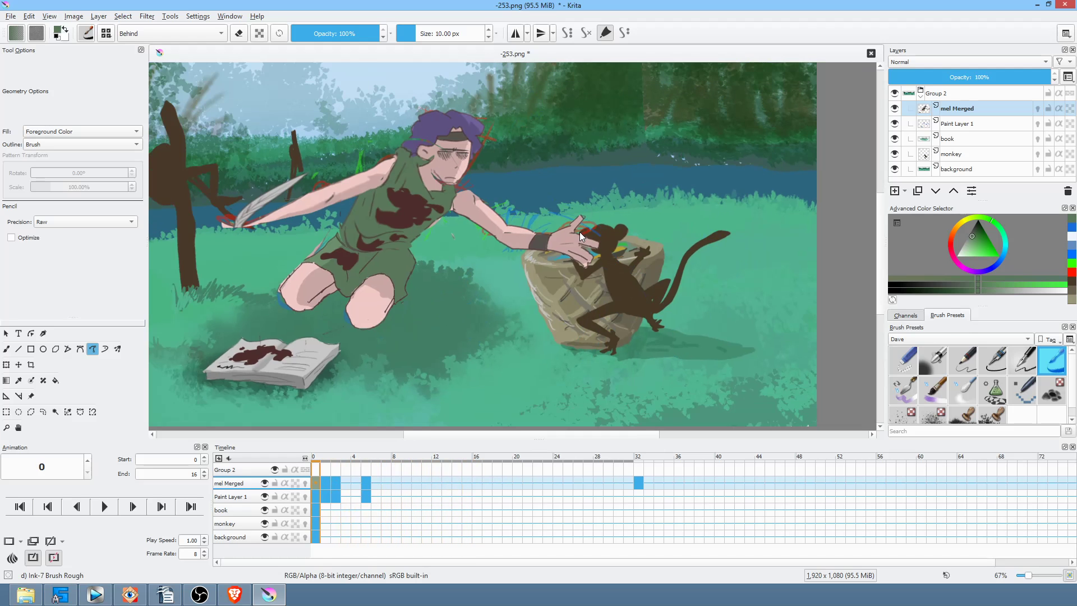
pyautogui.moveTo(578, 237); pyautogui.dragTo(617, 258)
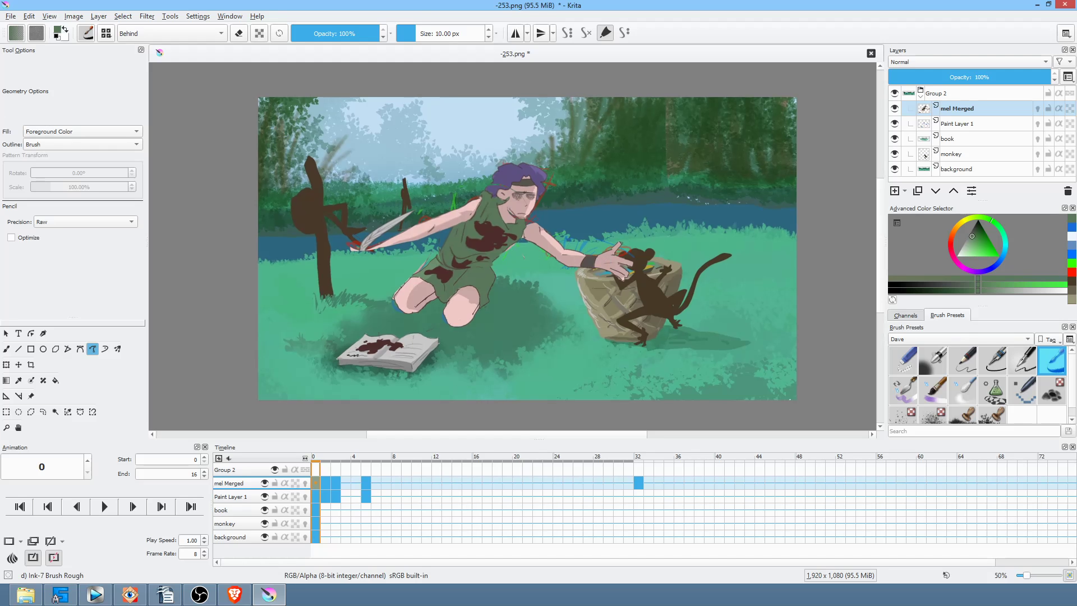
# Save -253.png, accepting the PNG options with compression 1 and the alpha channel stored
pyautogui.click(13, 17)
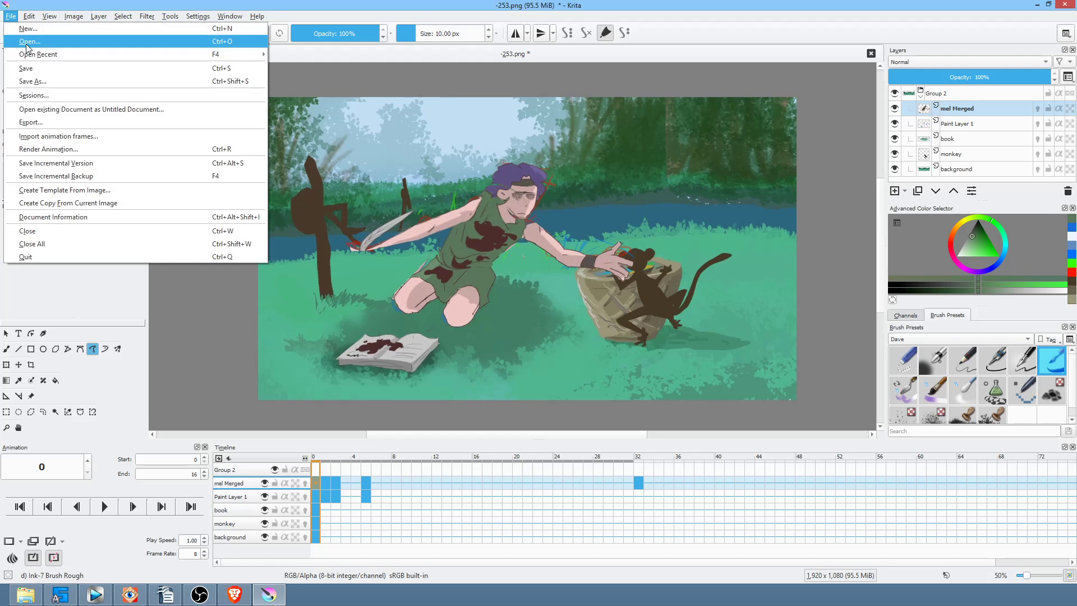
pyautogui.click(25, 69)
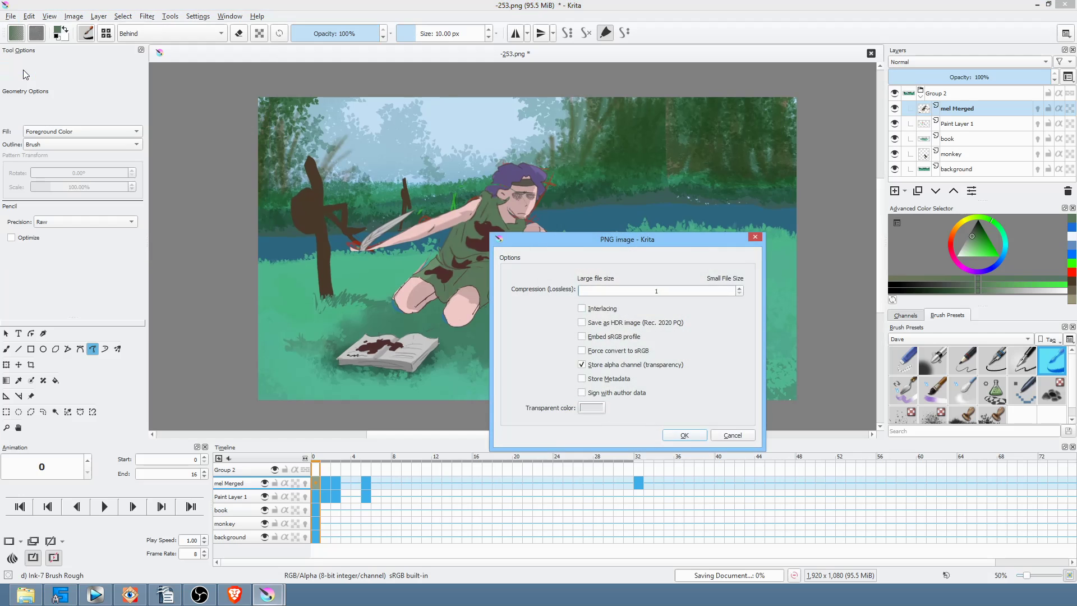
pyautogui.click(685, 435)
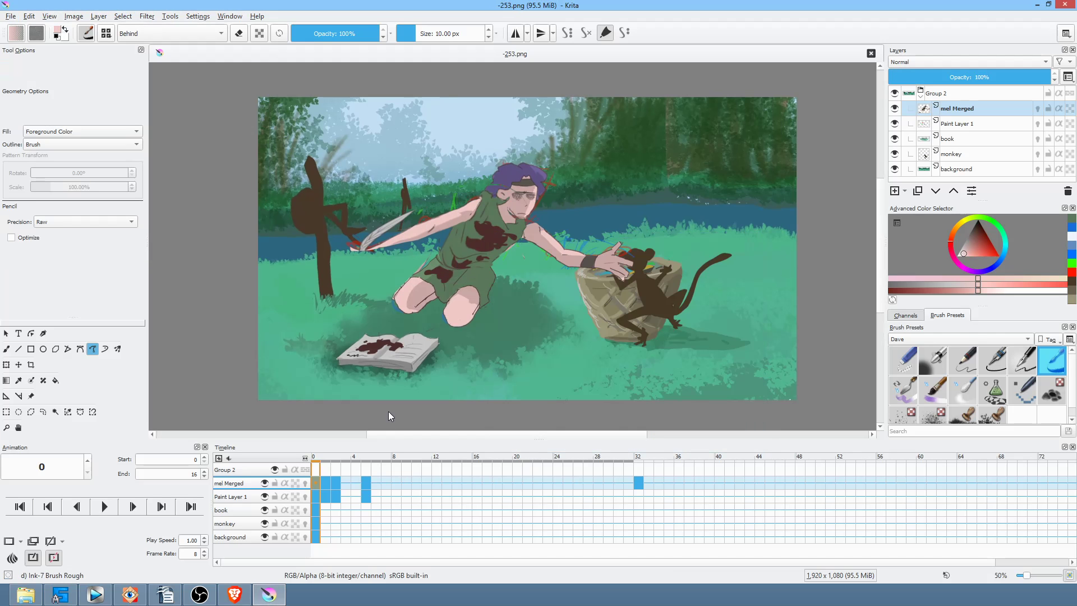
# On frame 1, fill the shoulder and raised upper arm beside the green torso in the light skin colour
pyautogui.moveTo(512, 280); pyautogui.dragTo(617, 342)
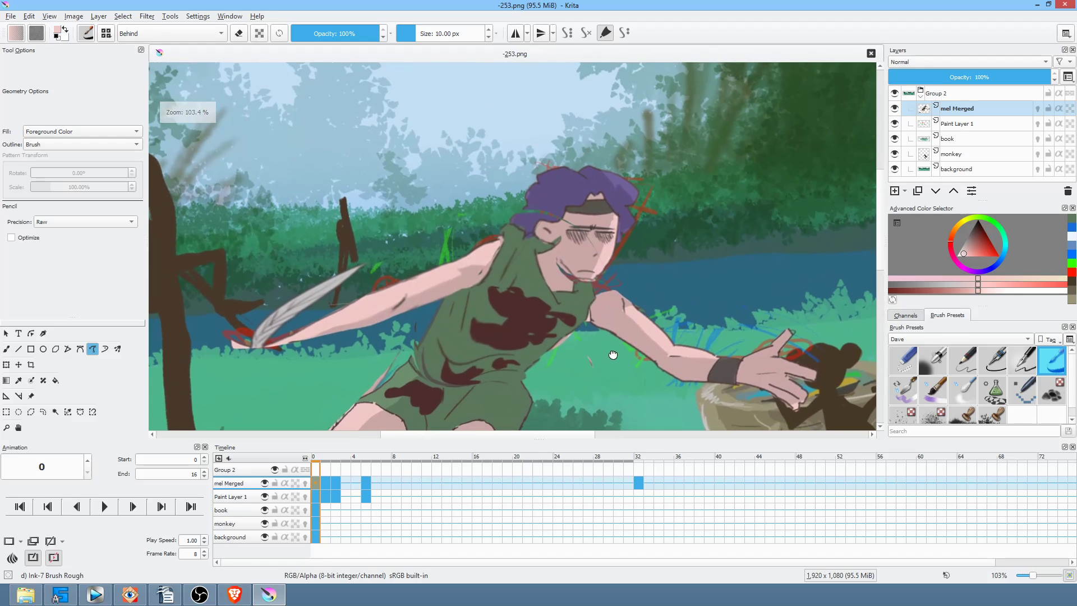
pyautogui.press('Right')
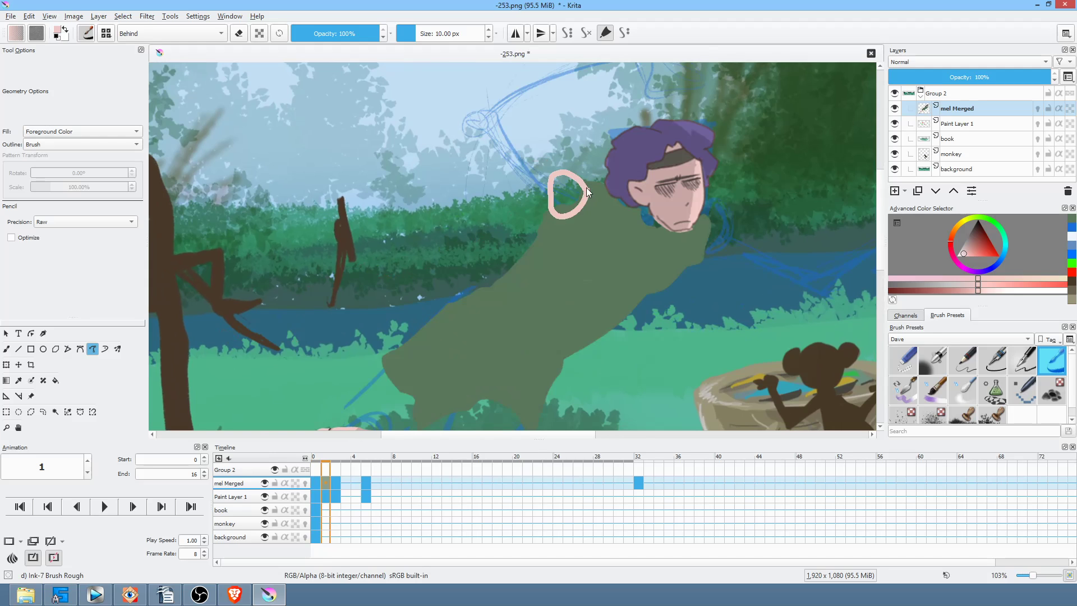
pyautogui.moveTo(587, 188); pyautogui.dragTo(586, 194)
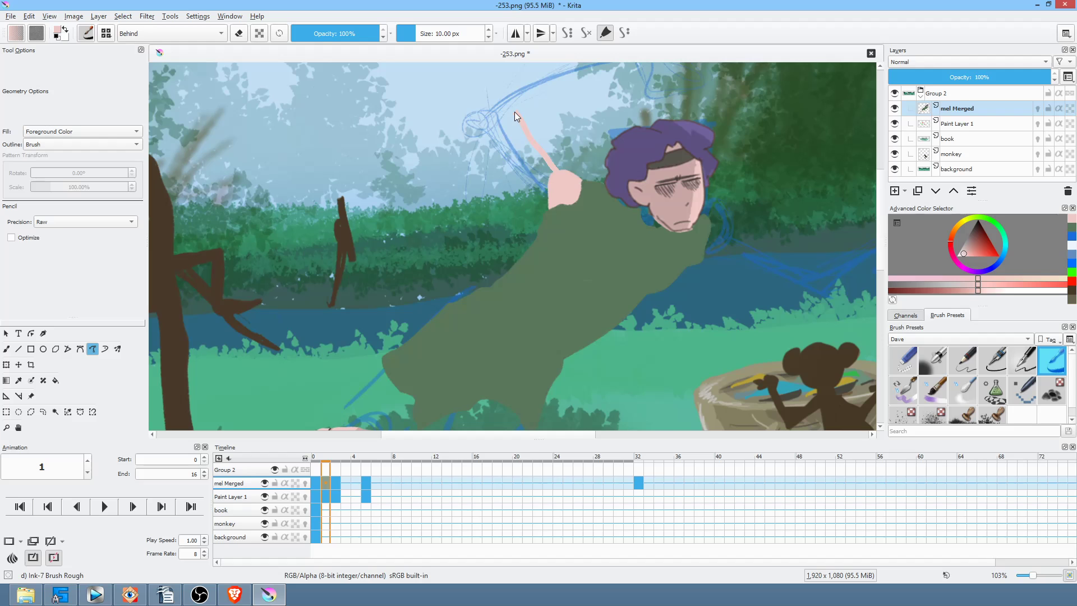
pyautogui.moveTo(548, 209); pyautogui.dragTo(549, 207)
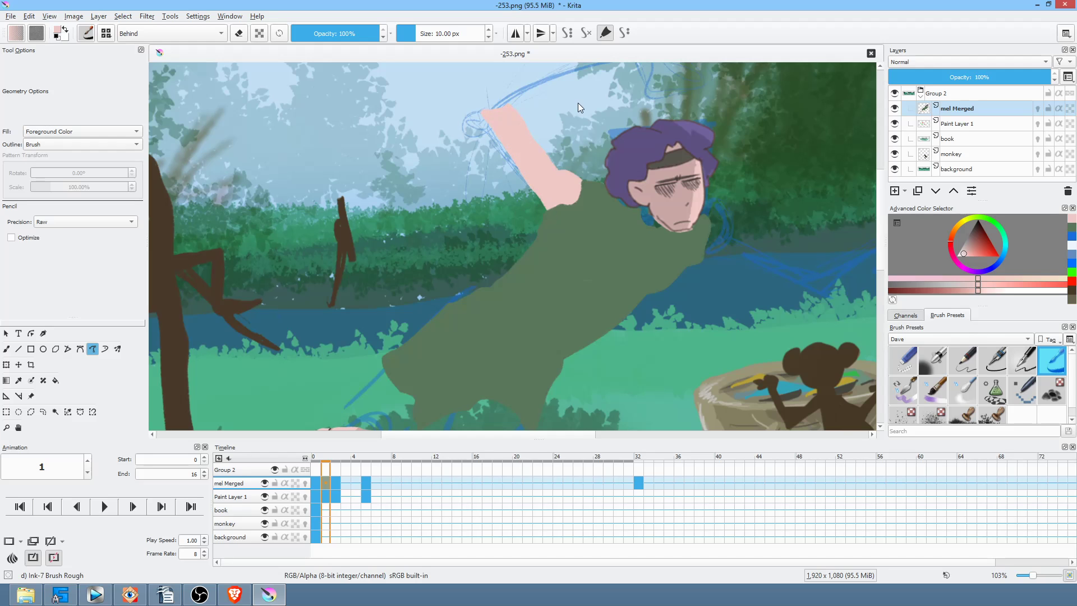
# Extend the raised arm on frame 1 with a light skin-coloured forearm and hand bent over the head
pyautogui.moveTo(578, 103); pyautogui.dragTo(554, 227)
pyautogui.moveTo(452, 228)
pyautogui.mouseDown()
pyautogui.moveTo(585, 179)
pyautogui.moveTo(587, 192)
pyautogui.moveTo(486, 230)
pyautogui.mouseUp()
pyautogui.moveTo(603, 248); pyautogui.dragTo(521, 275)
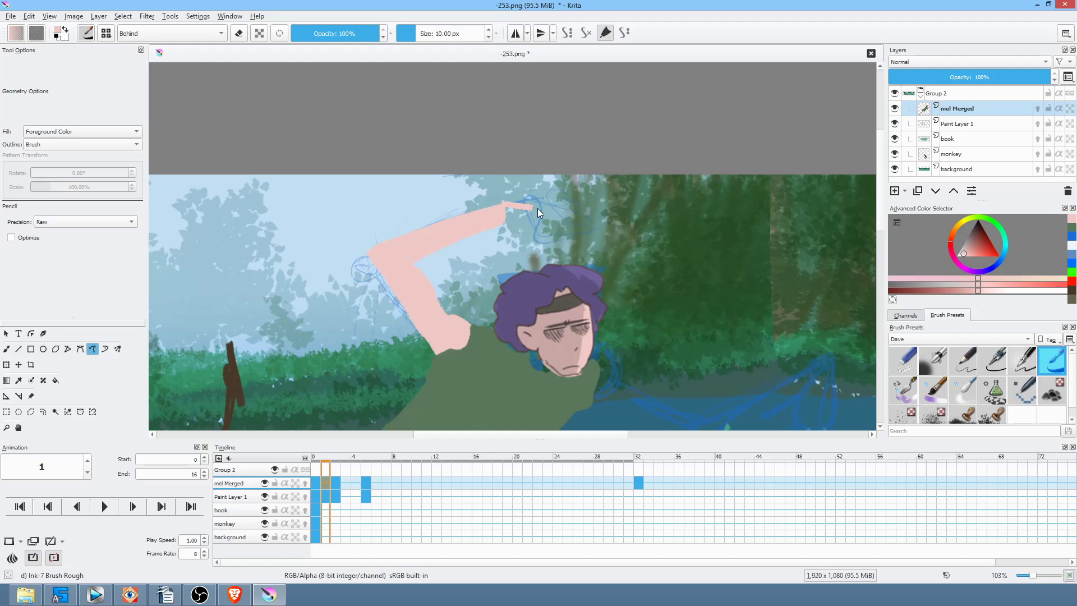
pyautogui.moveTo(534, 239); pyautogui.dragTo(497, 220)
# On frame 1, fill the forward arm's shoulder, upper arm, forearm and hanging hand in light skin, behind the torso
pyautogui.moveTo(704, 260)
pyautogui.mouseDown()
pyautogui.moveTo(698, 201)
pyautogui.moveTo(654, 251)
pyautogui.mouseUp()
pyautogui.press('Left')
pyautogui.press('Right')
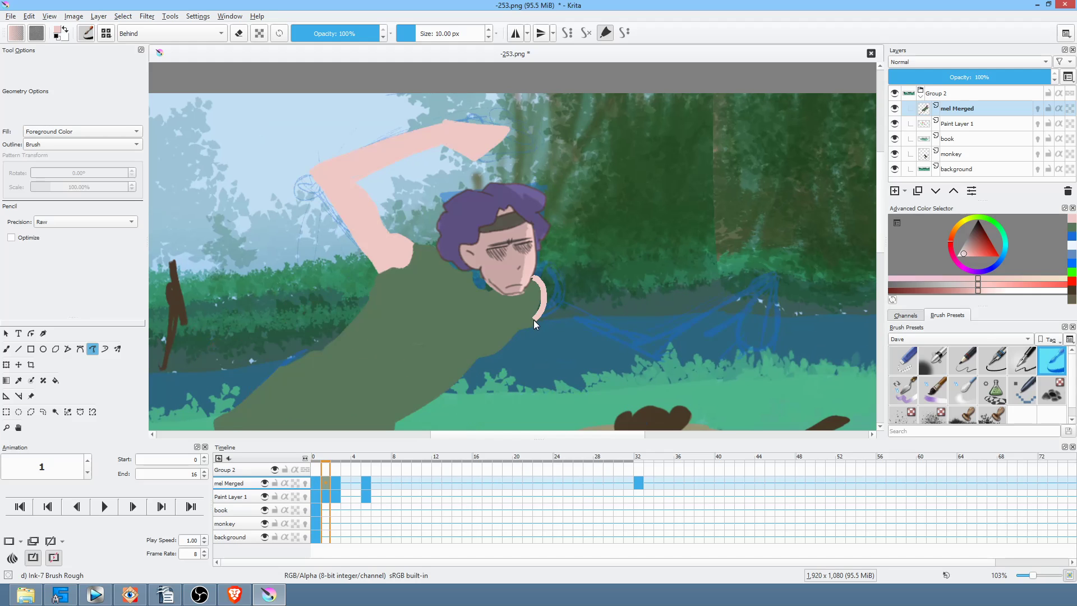
pyautogui.moveTo(556, 275); pyautogui.dragTo(535, 276)
pyautogui.moveTo(612, 299); pyautogui.dragTo(539, 327)
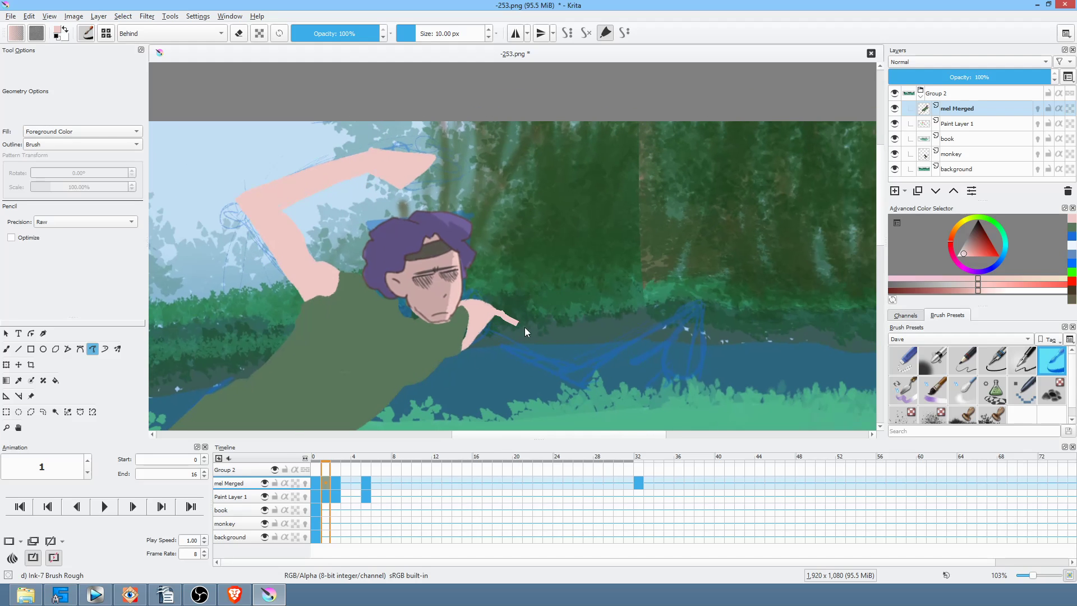
pyautogui.moveTo(571, 366); pyautogui.dragTo(487, 337)
pyautogui.moveTo(569, 353)
pyautogui.mouseDown()
pyautogui.moveTo(695, 302)
pyautogui.moveTo(597, 363)
pyautogui.mouseUp()
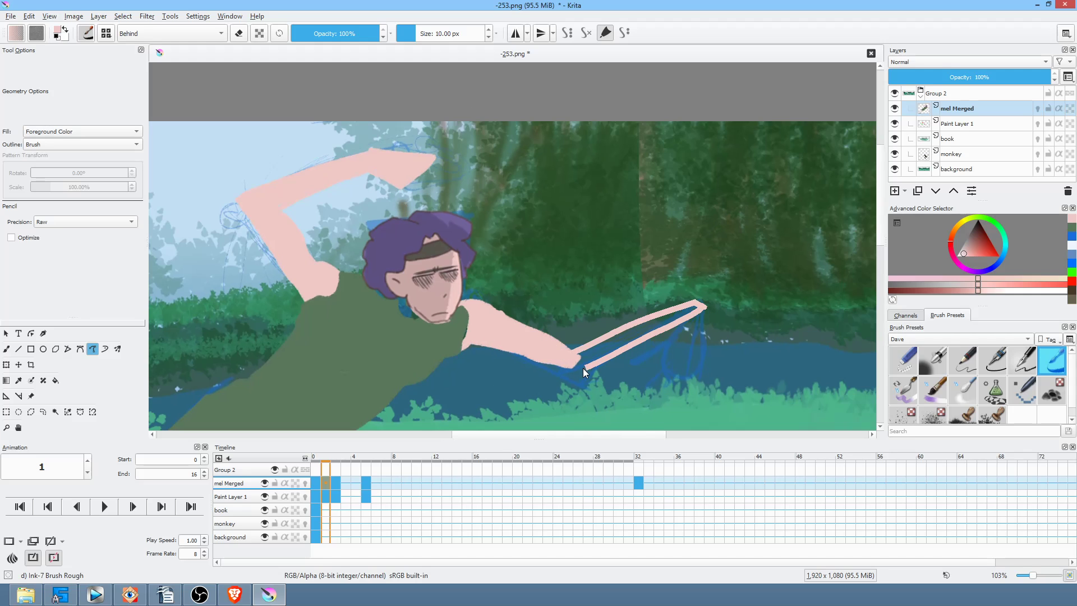
pyautogui.moveTo(528, 359); pyautogui.dragTo(514, 340)
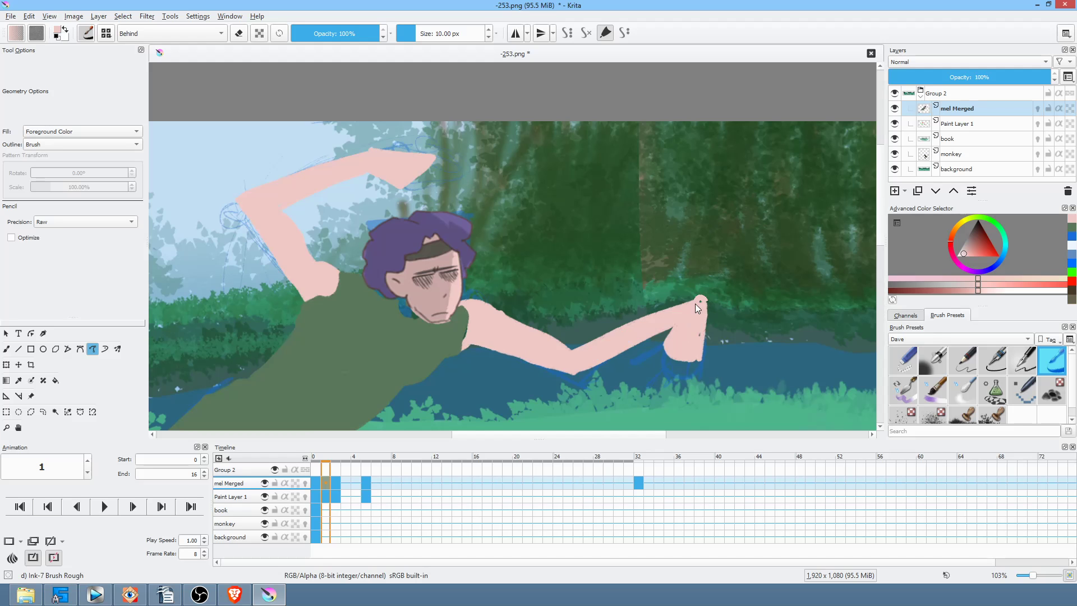
# On frame 2, fill the near arm in skin colour from the shoulder across the head, using the Normal blending mode
pyautogui.moveTo(718, 331); pyautogui.dragTo(661, 262)
pyautogui.press('Right')
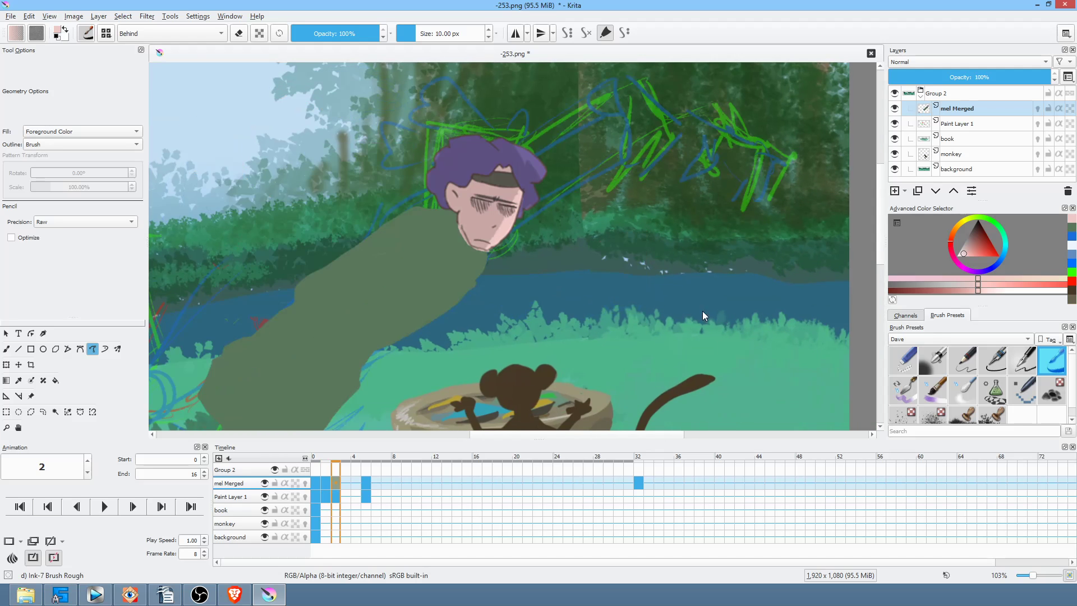
pyautogui.moveTo(693, 219); pyautogui.dragTo(548, 305)
pyautogui.moveTo(429, 299); pyautogui.dragTo(474, 307)
pyautogui.moveTo(386, 284); pyautogui.dragTo(418, 279)
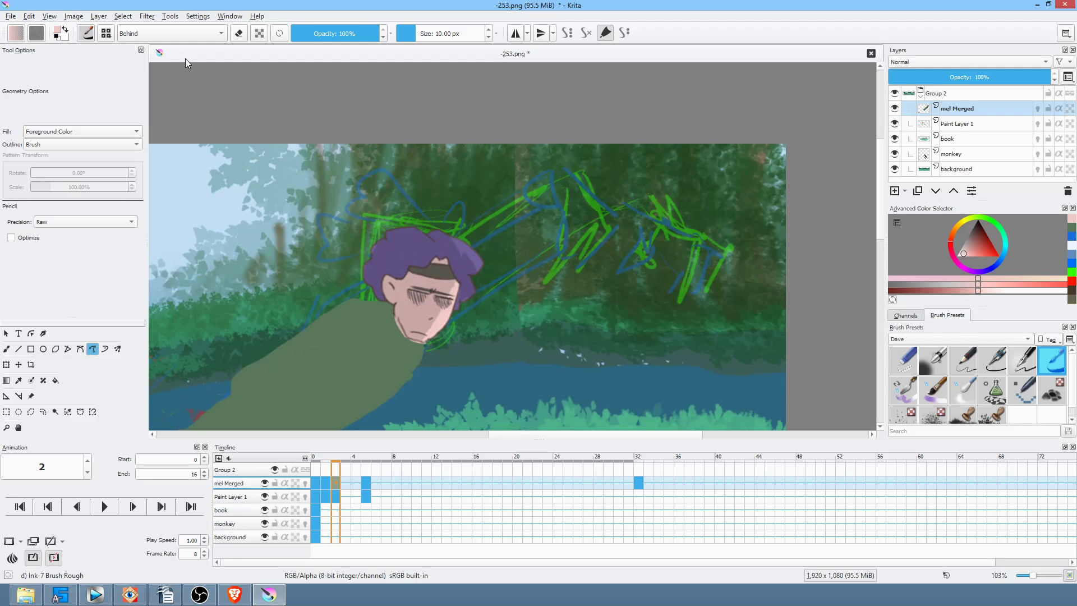
pyautogui.click(168, 33)
pyautogui.click(172, 105)
pyautogui.moveTo(334, 309); pyautogui.dragTo(336, 307)
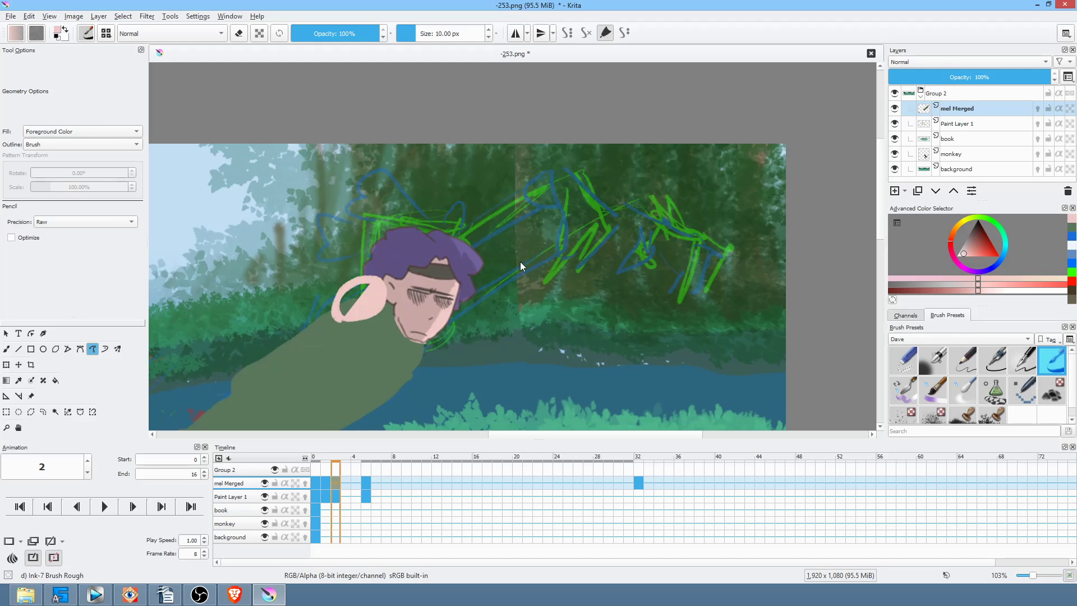
pyautogui.moveTo(403, 256)
pyautogui.mouseDown()
pyautogui.moveTo(586, 162)
pyautogui.moveTo(587, 181)
pyautogui.moveTo(437, 255)
pyautogui.moveTo(374, 302)
pyautogui.mouseUp()
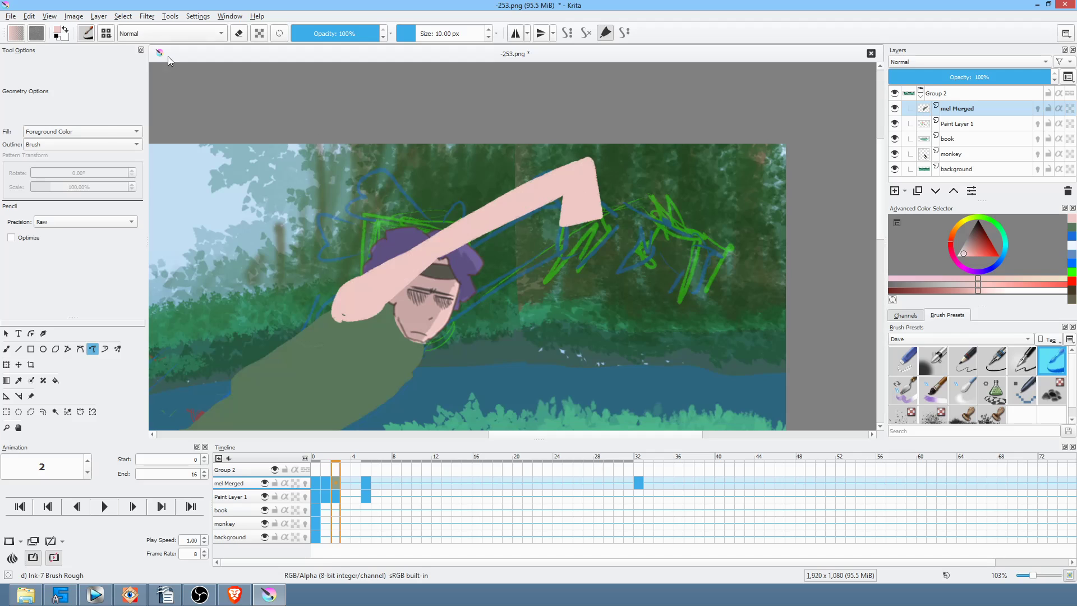
# Set the brush blending mode to Behind and fill the far arm and hand reaching out from behind the head
pyautogui.click(175, 34)
pyautogui.click(175, 22)
pyautogui.moveTo(461, 278); pyautogui.dragTo(651, 190)
pyautogui.moveTo(699, 231)
pyautogui.mouseDown()
pyautogui.moveTo(655, 234)
pyautogui.moveTo(643, 203)
pyautogui.moveTo(466, 294)
pyautogui.mouseUp()
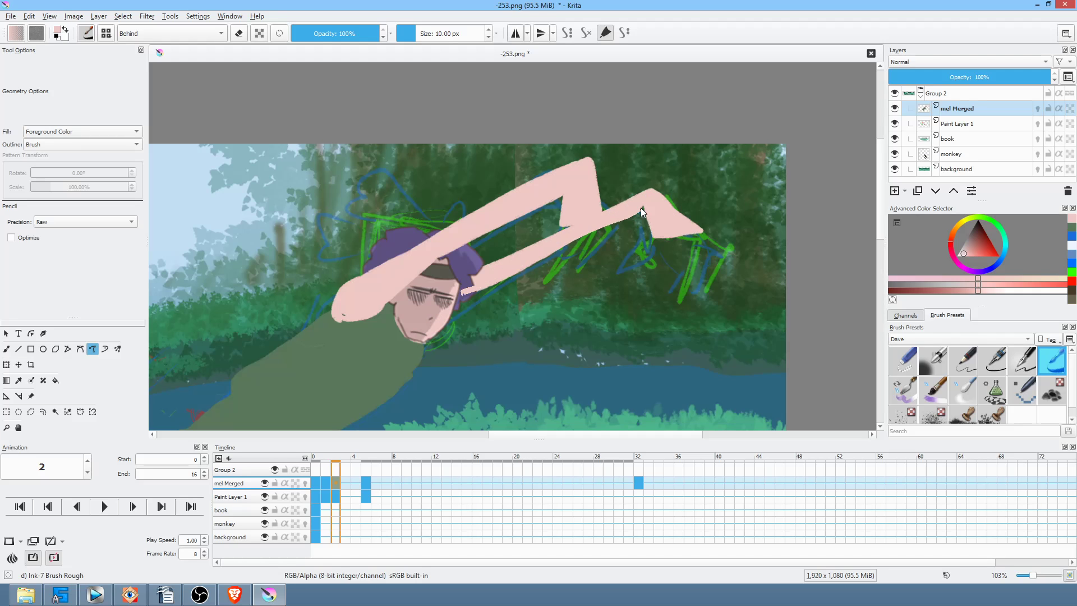
# On frame 5, fill the far arm behind the head, bending at the ground and reaching back across the basket
pyautogui.press('Right')
pyautogui.press('Right')
pyautogui.press('Right')
pyautogui.moveTo(632, 362); pyautogui.dragTo(633, 179)
pyautogui.moveTo(605, 243)
pyautogui.mouseDown()
pyautogui.moveTo(607, 330)
pyautogui.moveTo(586, 383)
pyautogui.moveTo(463, 348)
pyautogui.mouseUp()
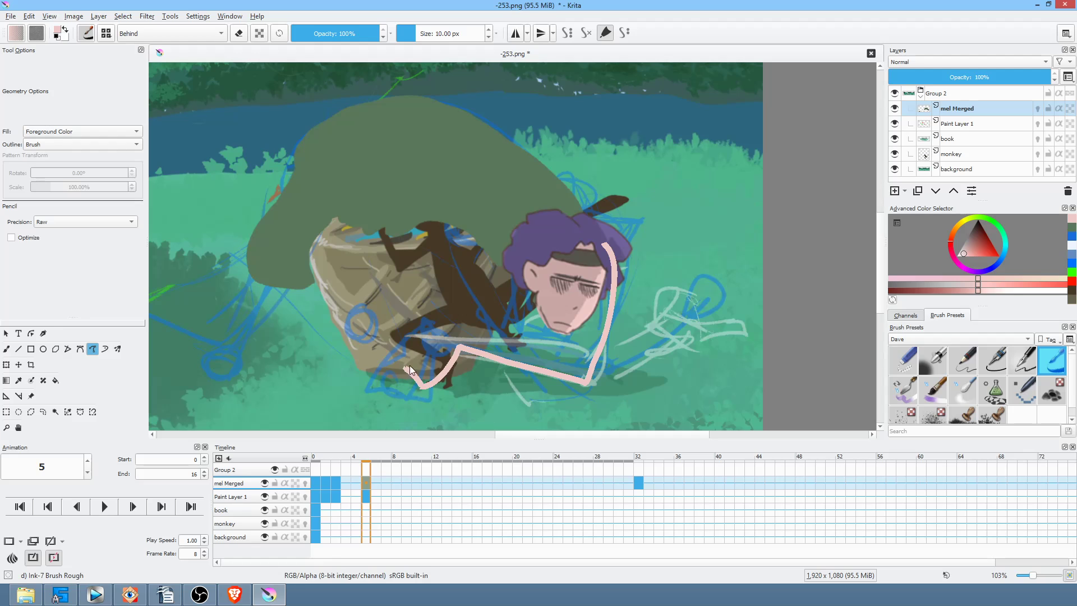
pyautogui.moveTo(446, 338); pyautogui.dragTo(448, 339)
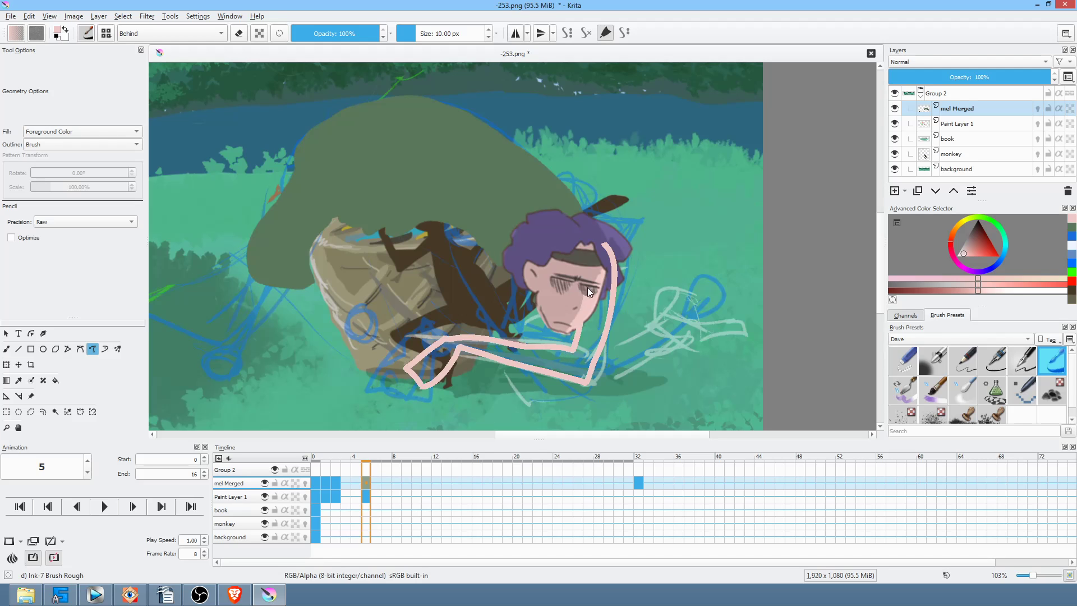
# Set the brush blending mode to Normal and fill frame 5's near shoulder, upper arm, forearm and hand in skin colour
pyautogui.click(191, 33)
pyautogui.click(192, 111)
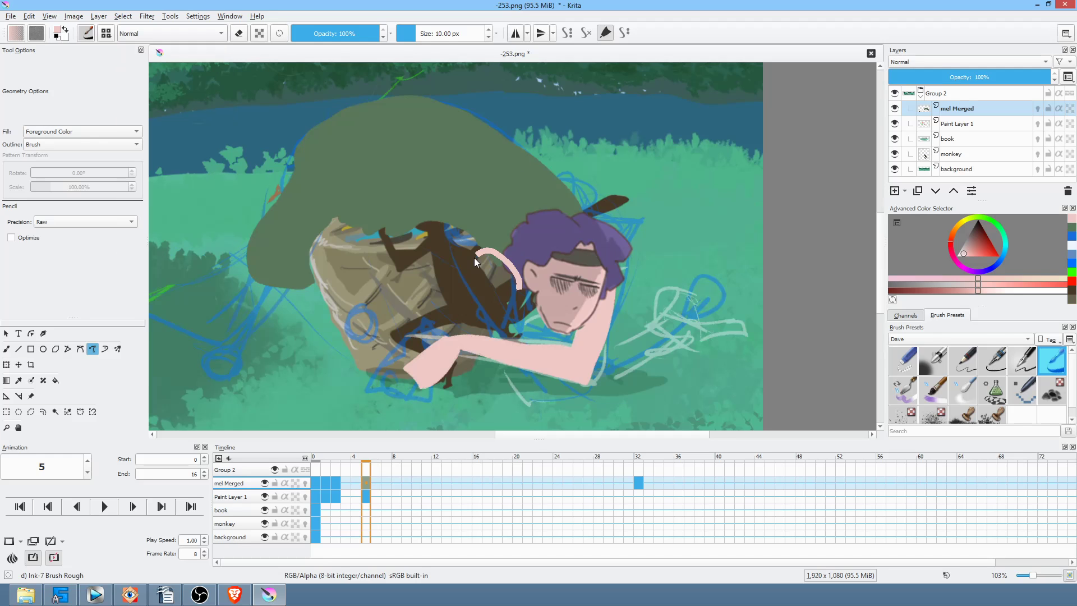
pyautogui.moveTo(475, 262); pyautogui.dragTo(519, 291)
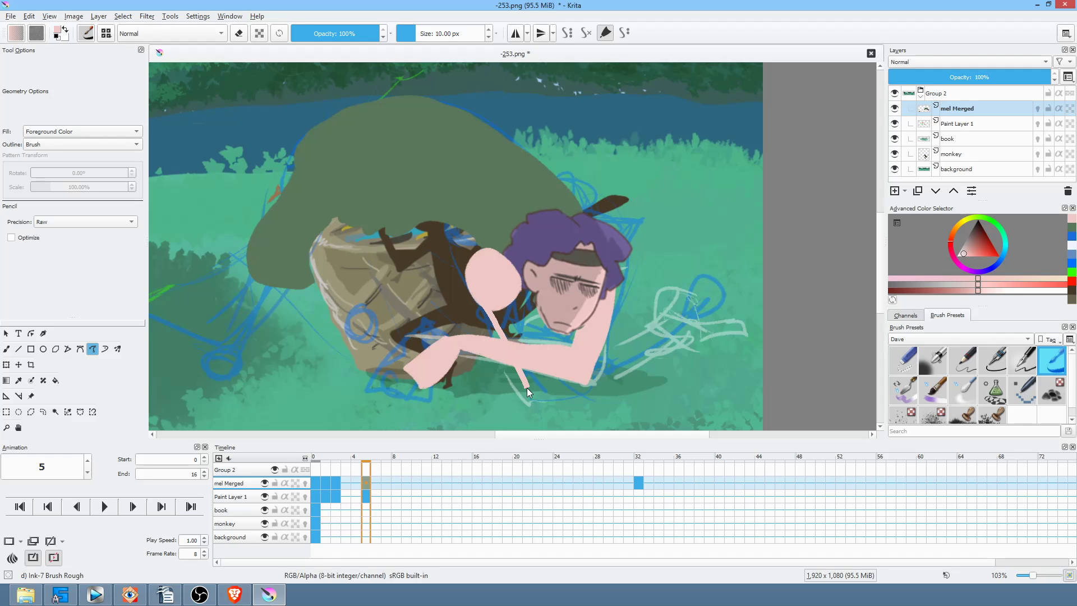
pyautogui.moveTo(528, 389)
pyautogui.mouseDown()
pyautogui.moveTo(674, 334)
pyautogui.moveTo(671, 324)
pyautogui.moveTo(552, 363)
pyautogui.moveTo(520, 278)
pyautogui.mouseUp()
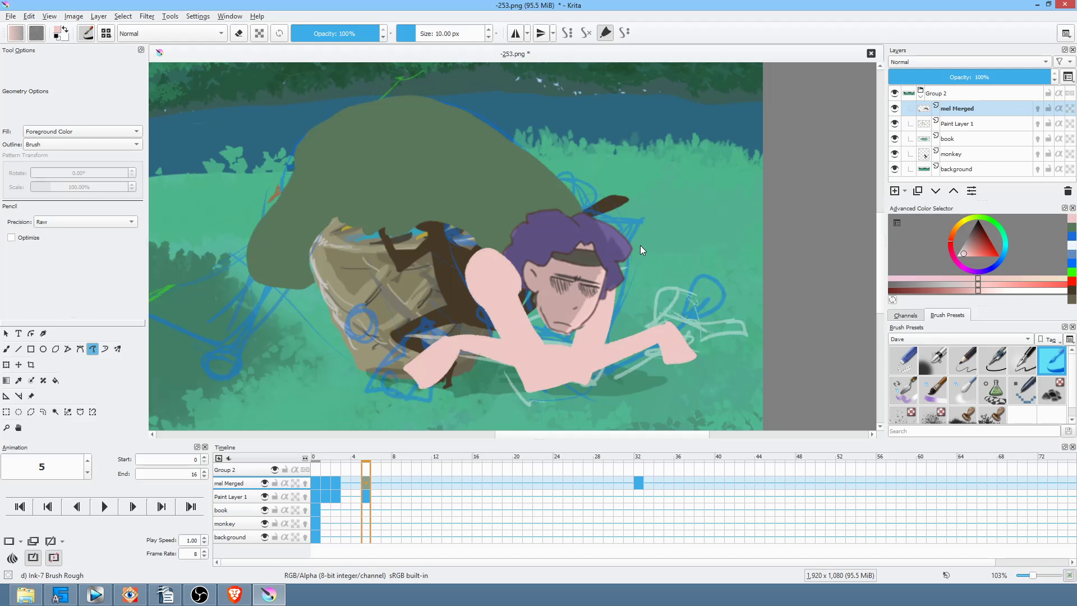
# Play the animation from the first frame to check the new arms and stop it on frame 0
pyautogui.moveTo(638, 290); pyautogui.dragTo(598, 284)
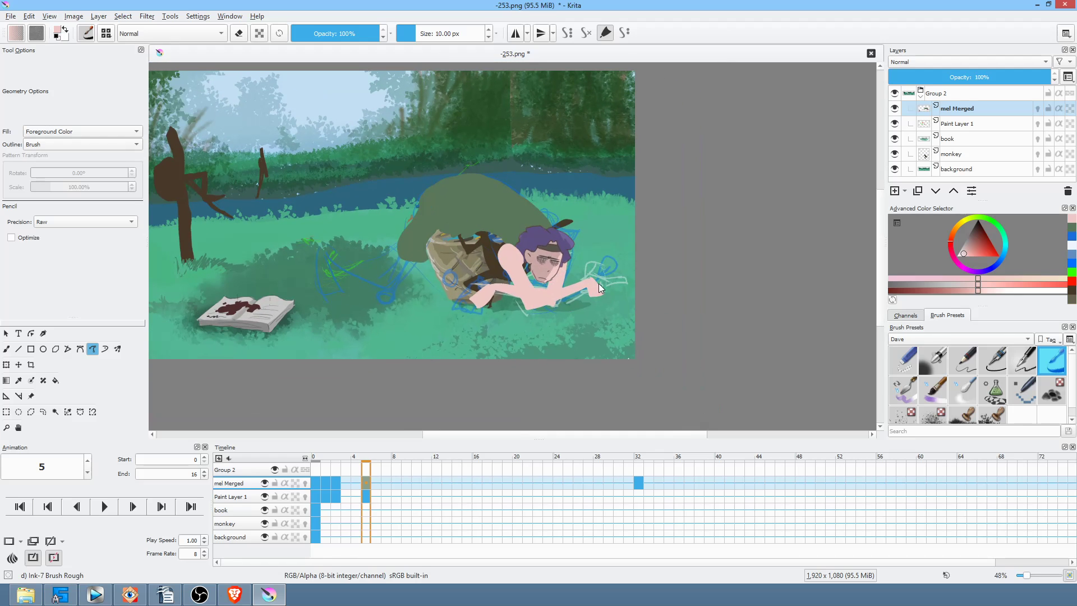
pyautogui.press('Home')
pyautogui.press('space')
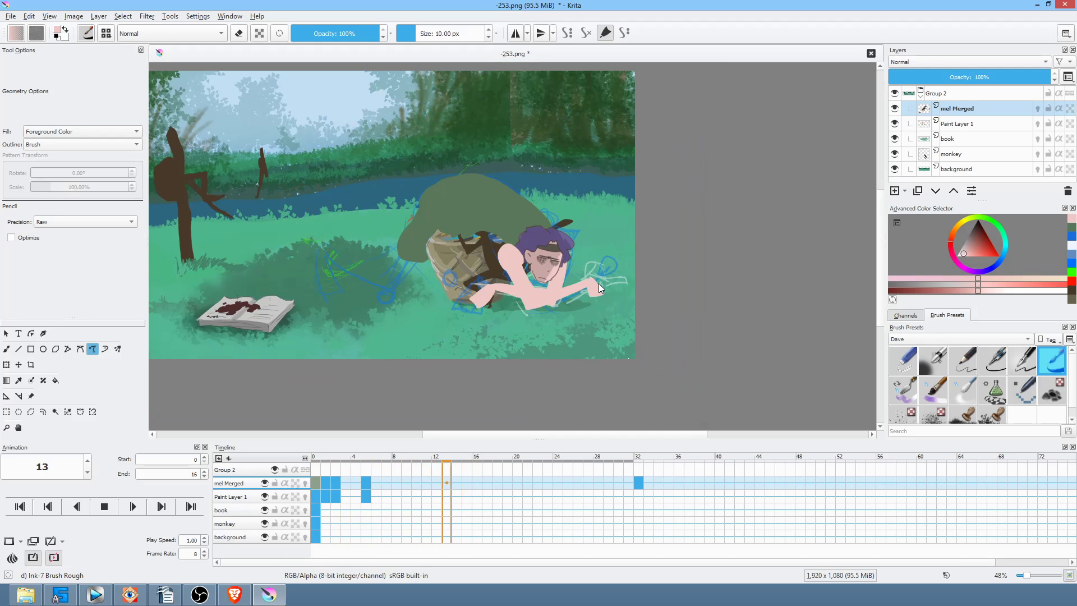
pyautogui.press('space')
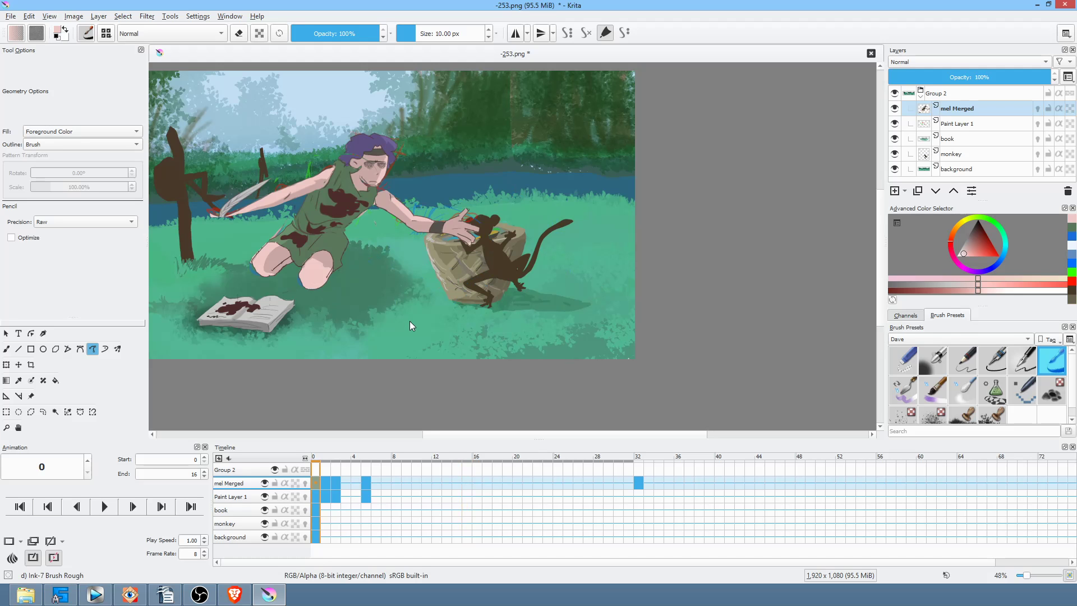
# On frame 1, fill both thighs in skin colour between the tunic's hem and the knees
pyautogui.press('Right')
pyautogui.moveTo(407, 269); pyautogui.dragTo(493, 295)
pyautogui.moveTo(408, 287); pyautogui.dragTo(477, 207)
pyautogui.moveTo(440, 269); pyautogui.dragTo(518, 309)
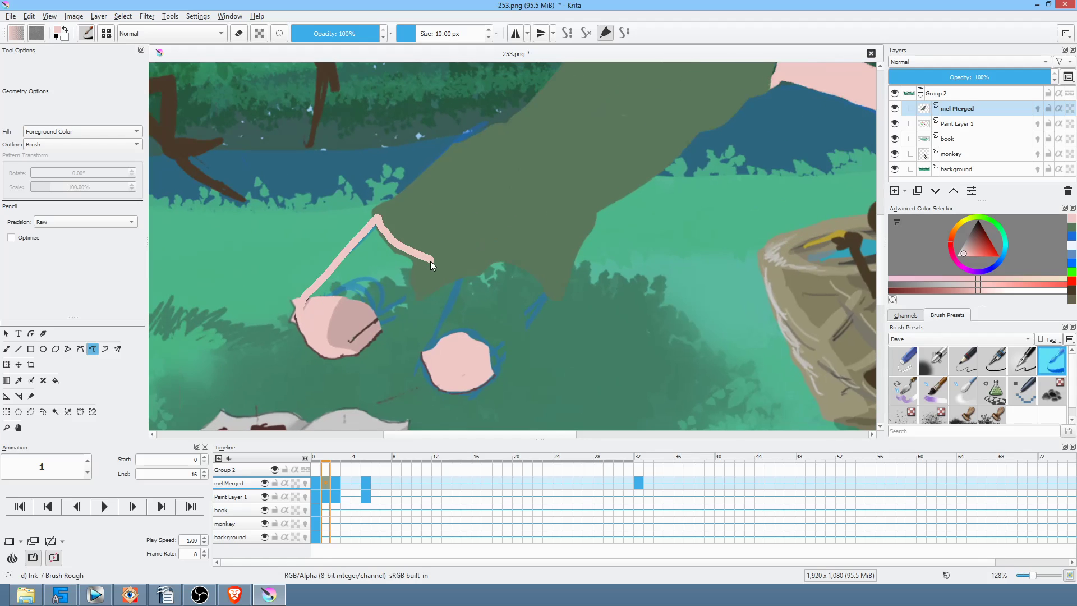
pyautogui.moveTo(377, 331); pyautogui.dragTo(484, 273)
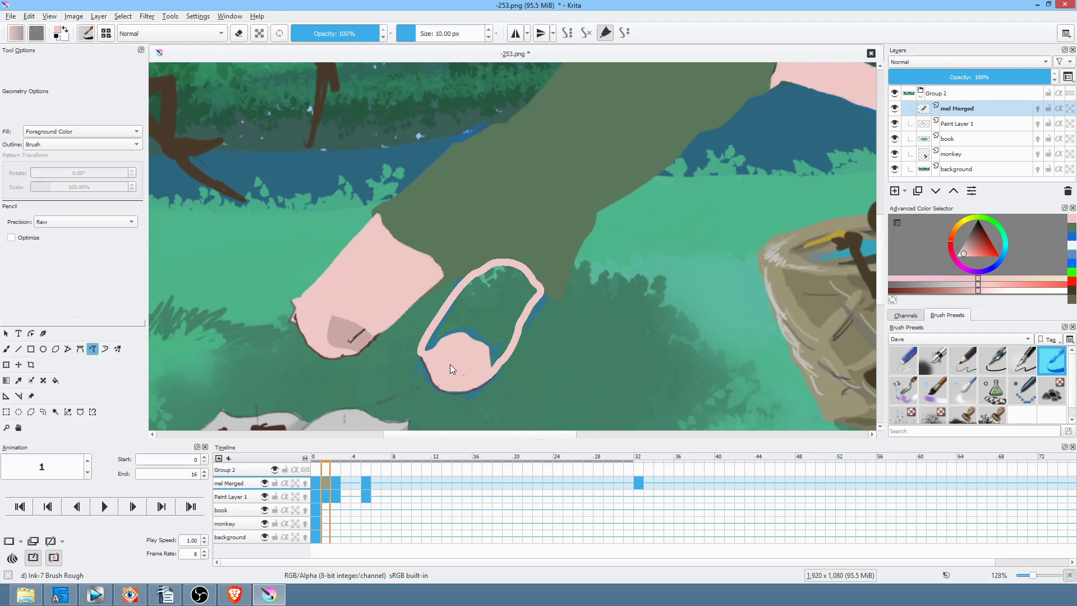
pyautogui.moveTo(450, 365); pyautogui.dragTo(460, 353)
# On frame 2, fill the bent back leg with its raised shin and the other leg's short thigh in skin colour
pyautogui.click(334, 499)
pyautogui.moveTo(677, 271)
pyautogui.mouseDown()
pyautogui.moveTo(700, 255)
pyautogui.moveTo(702, 270)
pyautogui.mouseUp()
pyautogui.moveTo(543, 233)
pyautogui.mouseDown()
pyautogui.moveTo(527, 317)
pyautogui.moveTo(415, 355)
pyautogui.moveTo(396, 337)
pyautogui.moveTo(483, 183)
pyautogui.mouseUp()
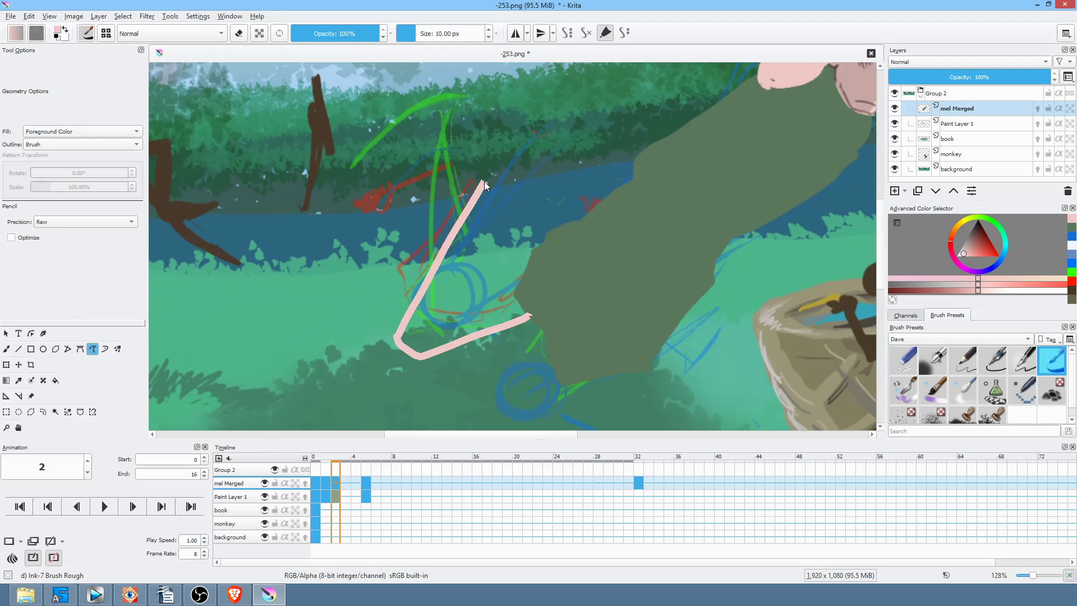
pyautogui.moveTo(500, 193); pyautogui.dragTo(452, 297)
pyautogui.moveTo(532, 247)
pyautogui.mouseDown()
pyautogui.moveTo(517, 290)
pyautogui.moveTo(528, 311)
pyautogui.mouseUp()
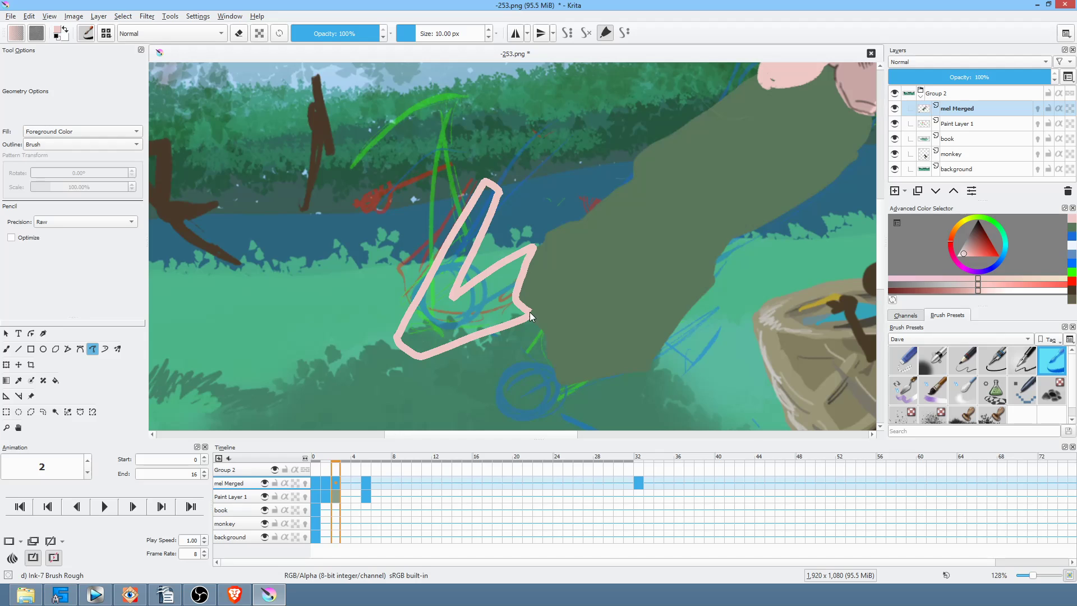
pyautogui.scroll(-3, 684, 291)
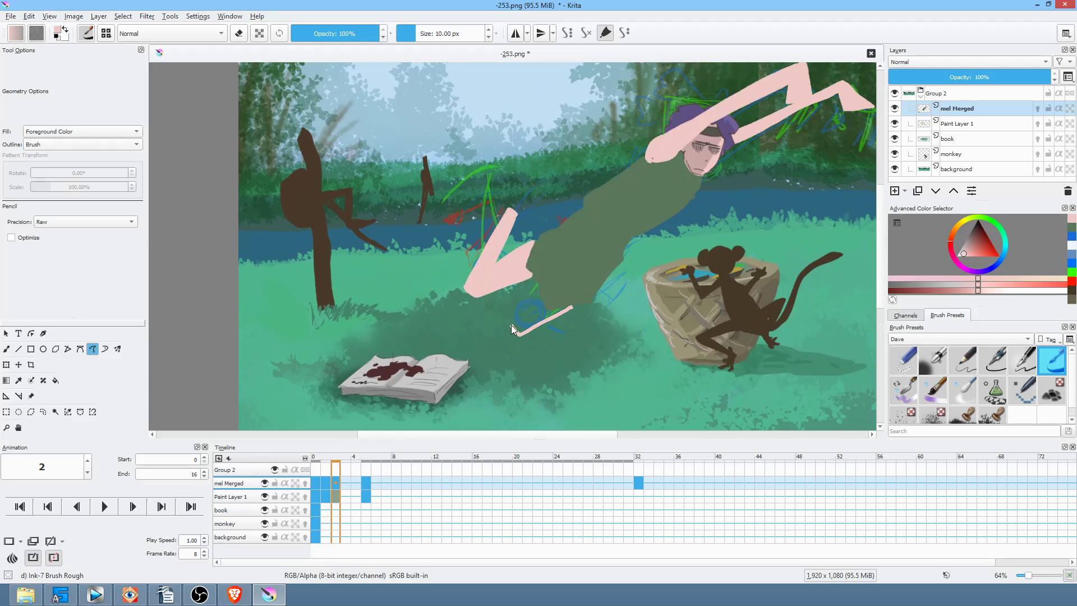
pyautogui.moveTo(542, 293); pyautogui.dragTo(542, 294)
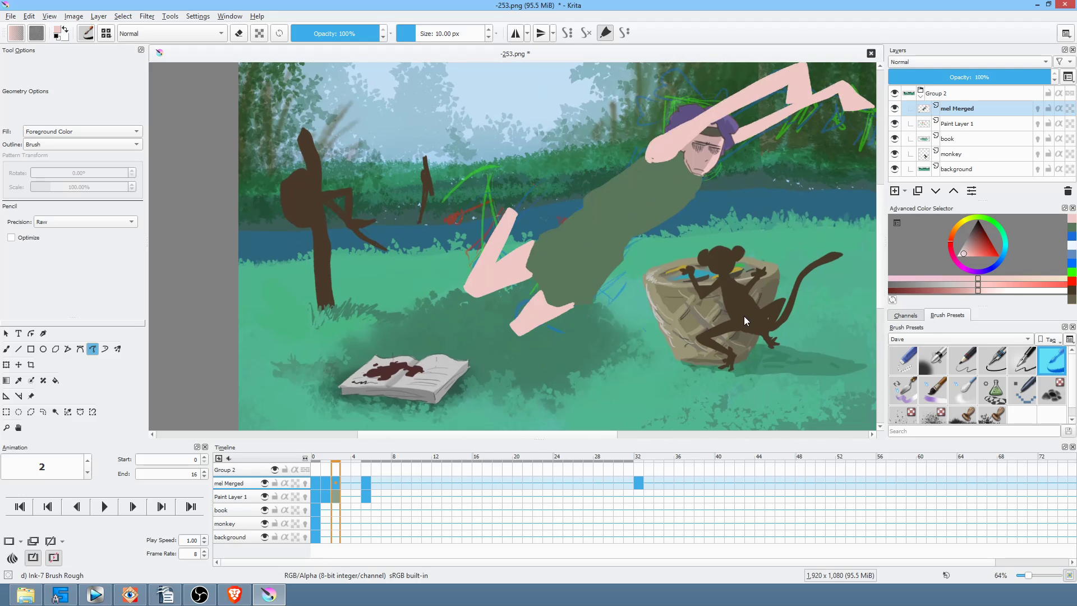
# On frame 5, fill the trailing leg's thigh, shin and foot in skin colour below the tunic
pyautogui.moveTo(721, 310); pyautogui.dragTo(646, 308)
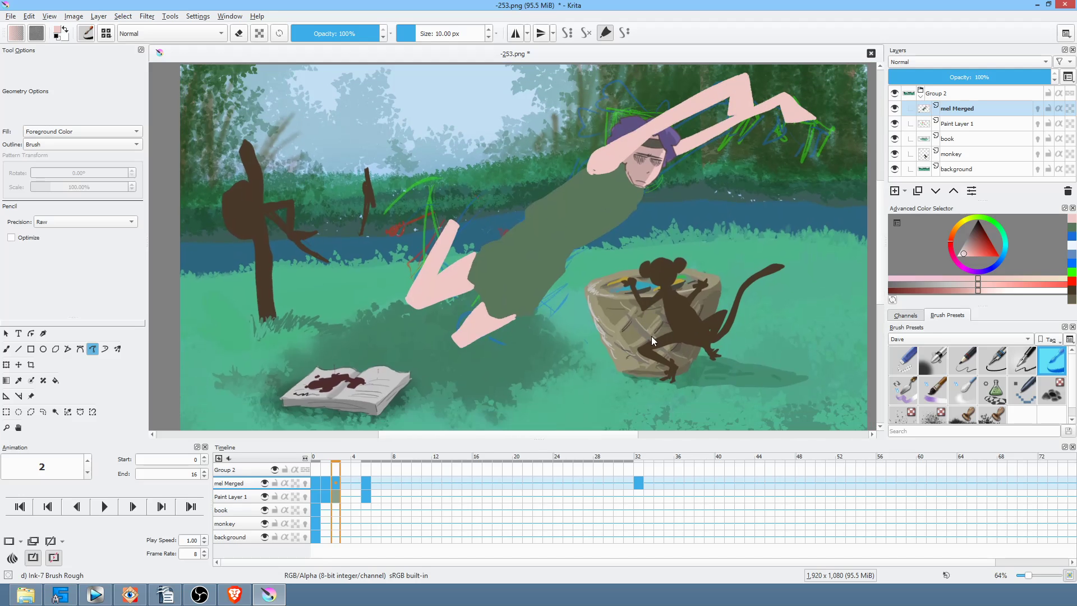
pyautogui.press('.')
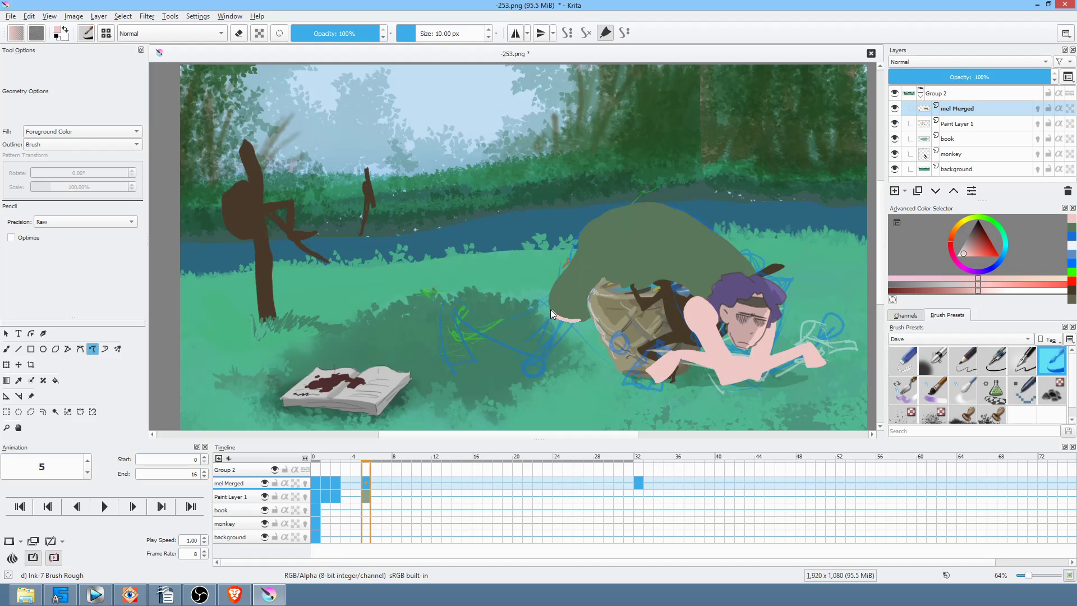
pyautogui.moveTo(548, 356); pyautogui.dragTo(580, 322)
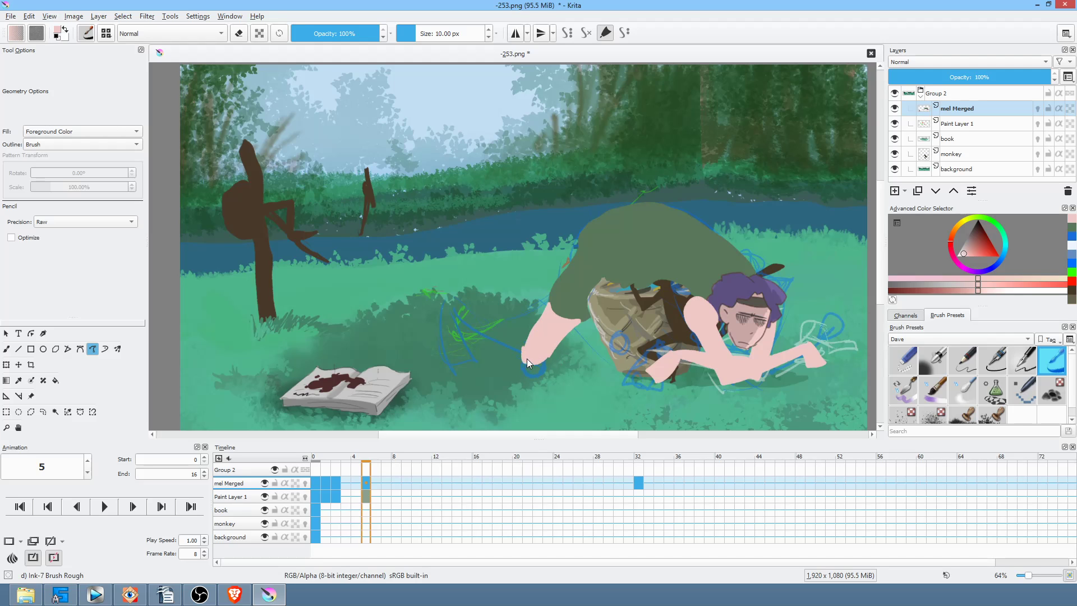
pyautogui.moveTo(537, 334); pyautogui.dragTo(535, 334)
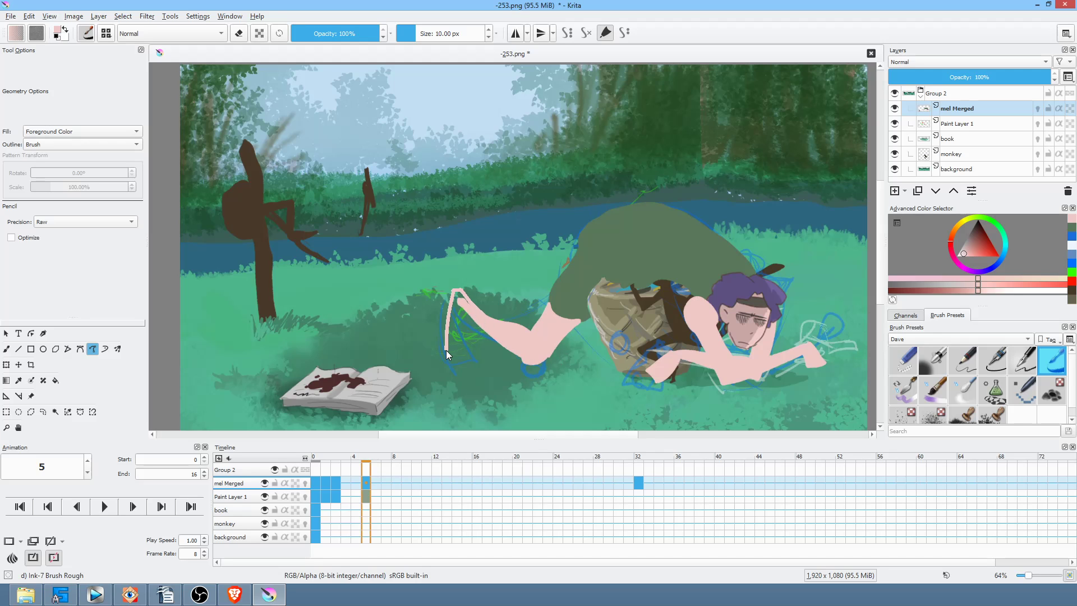
pyautogui.moveTo(470, 311); pyautogui.dragTo(477, 308)
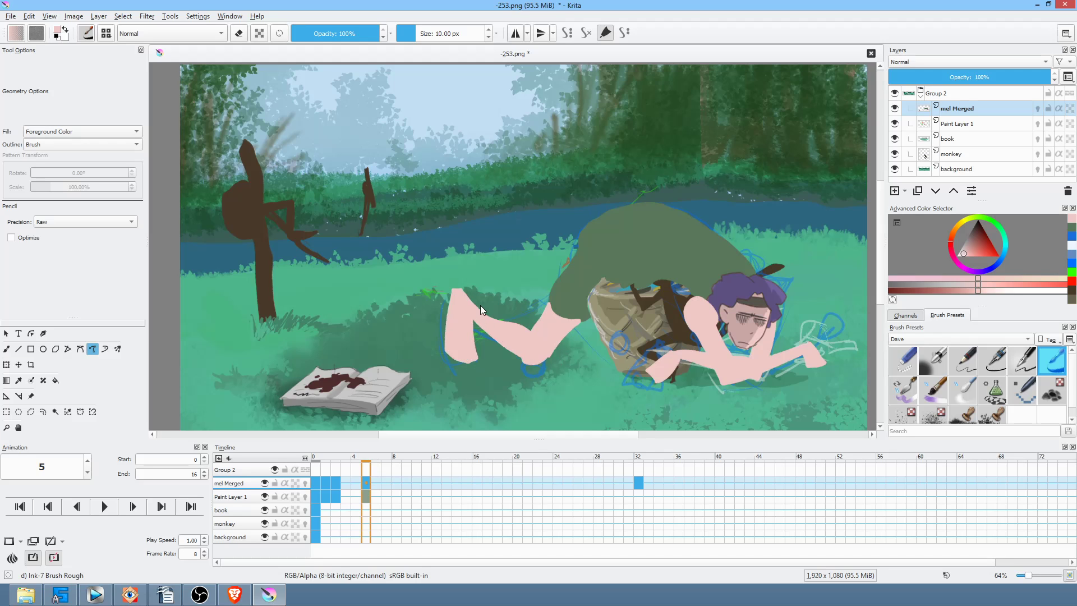
# Step back and forth through the frames and play the animation to check the limbs, stopping on frame 0
pyautogui.scroll(1, 527, 269)
pyautogui.moveTo(813, 307); pyautogui.dragTo(771, 261)
pyautogui.press('Left')
pyautogui.press('Left')
pyautogui.press('Left')
pyautogui.press('Left')
pyautogui.press('Left')
pyautogui.press('Right')
pyautogui.press('Right')
pyautogui.press('Right')
pyautogui.press('Right')
pyautogui.press('Right')
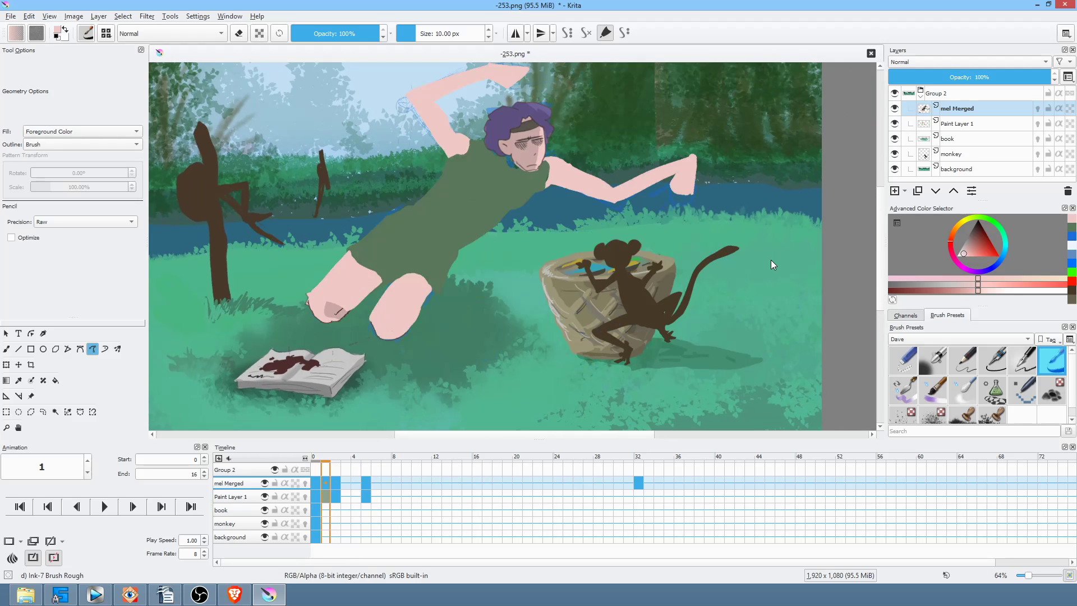
pyautogui.press('Left')
pyautogui.press('Left')
pyautogui.press('Left')
pyautogui.press('Left')
pyautogui.press('Left')
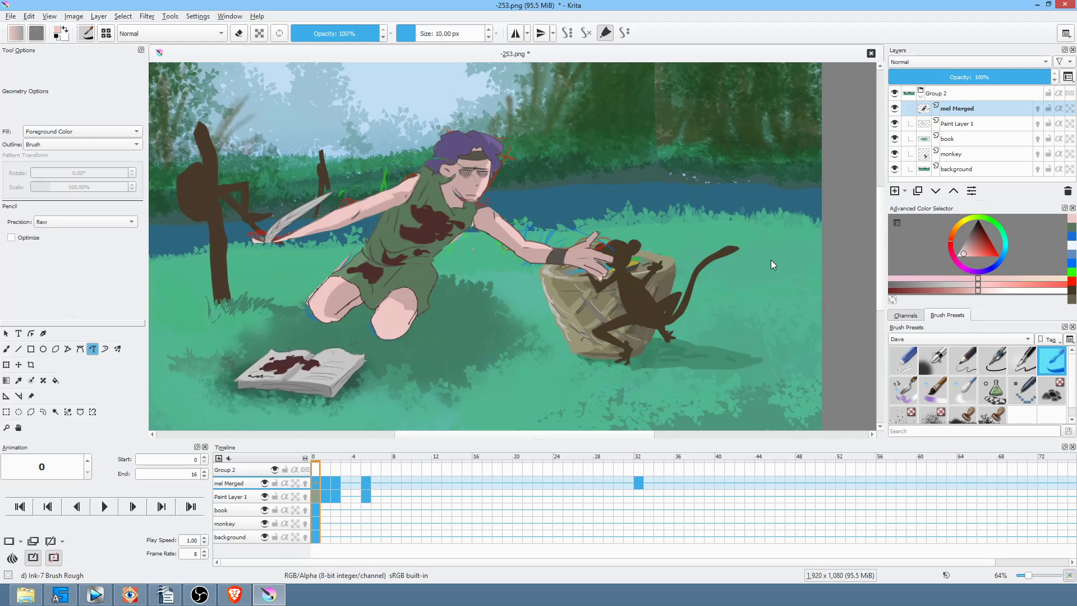
pyautogui.press('space')
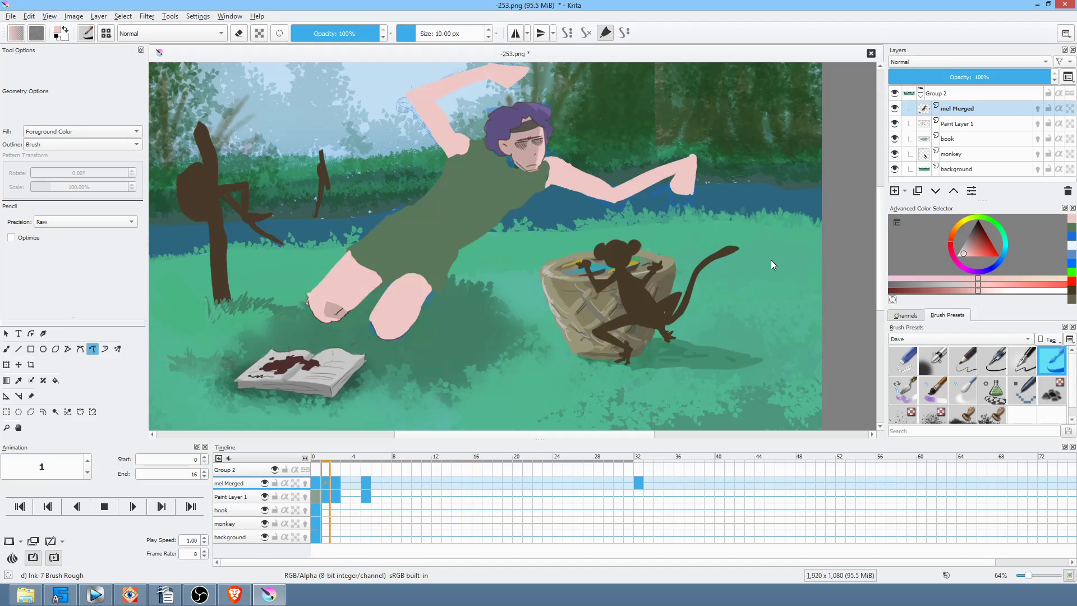
pyautogui.press('space')
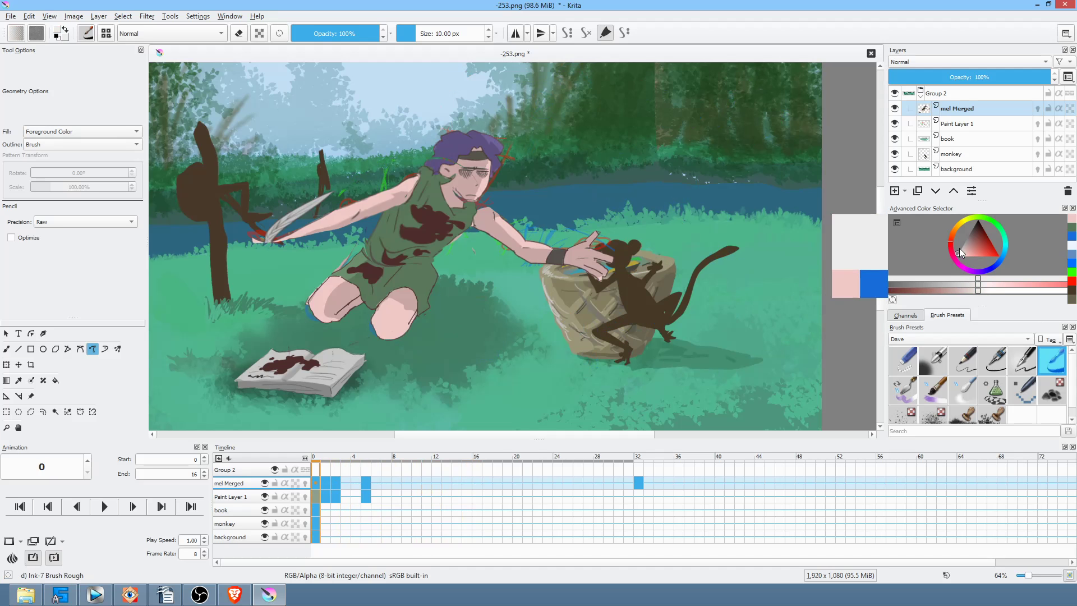
# On frame 0, paint flat near-white shapes over the hatching of both eyes below the man's eyebrows
pyautogui.moveTo(502, 255); pyautogui.dragTo(624, 291)
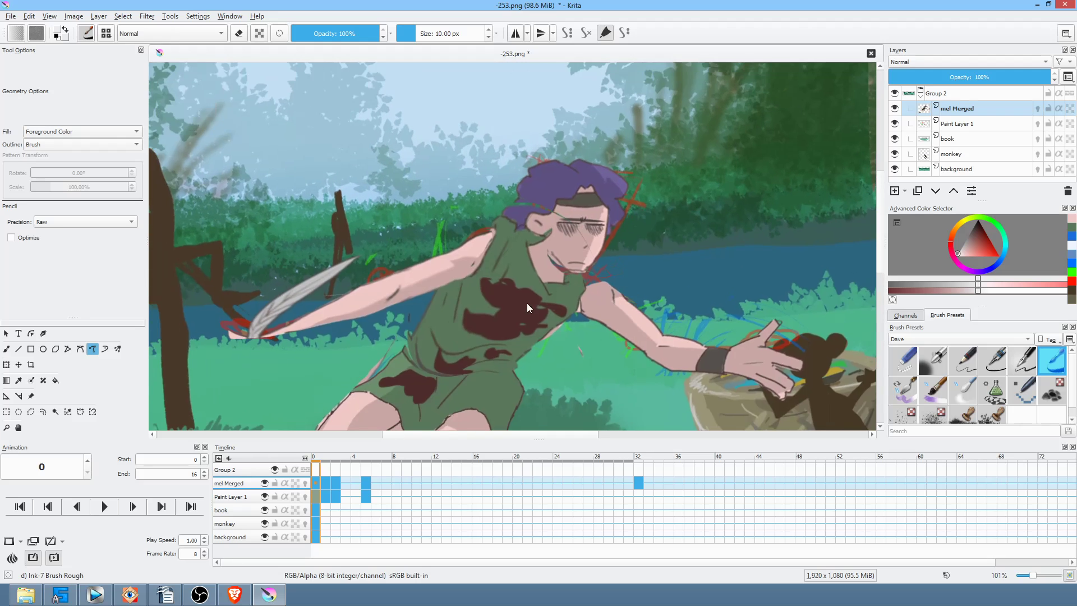
pyautogui.moveTo(532, 304); pyautogui.dragTo(647, 172)
pyautogui.moveTo(687, 87); pyautogui.dragTo(581, 244)
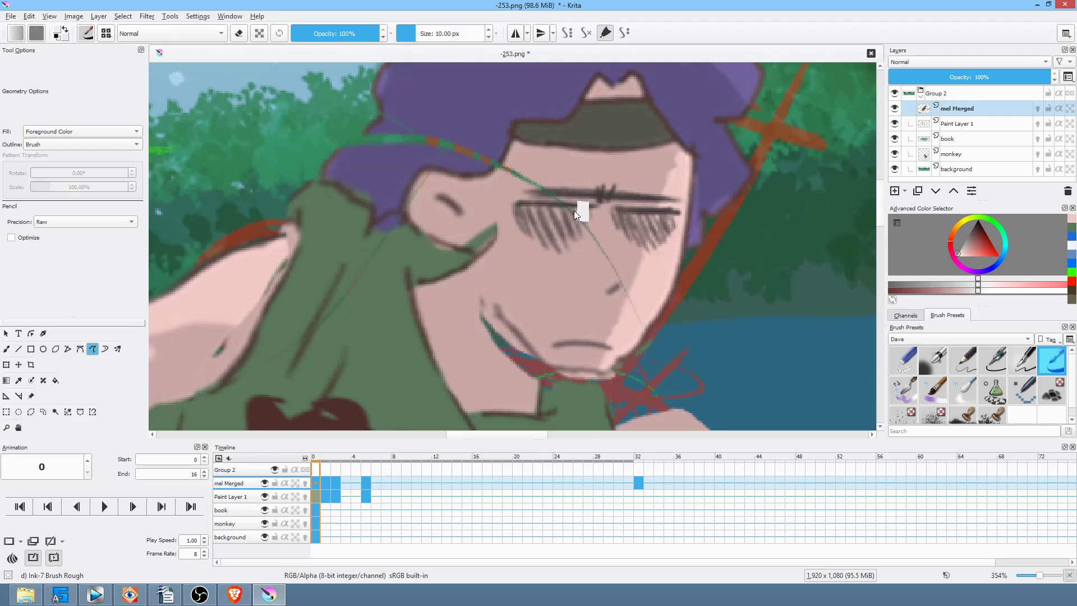
pyautogui.moveTo(525, 211); pyautogui.dragTo(605, 204)
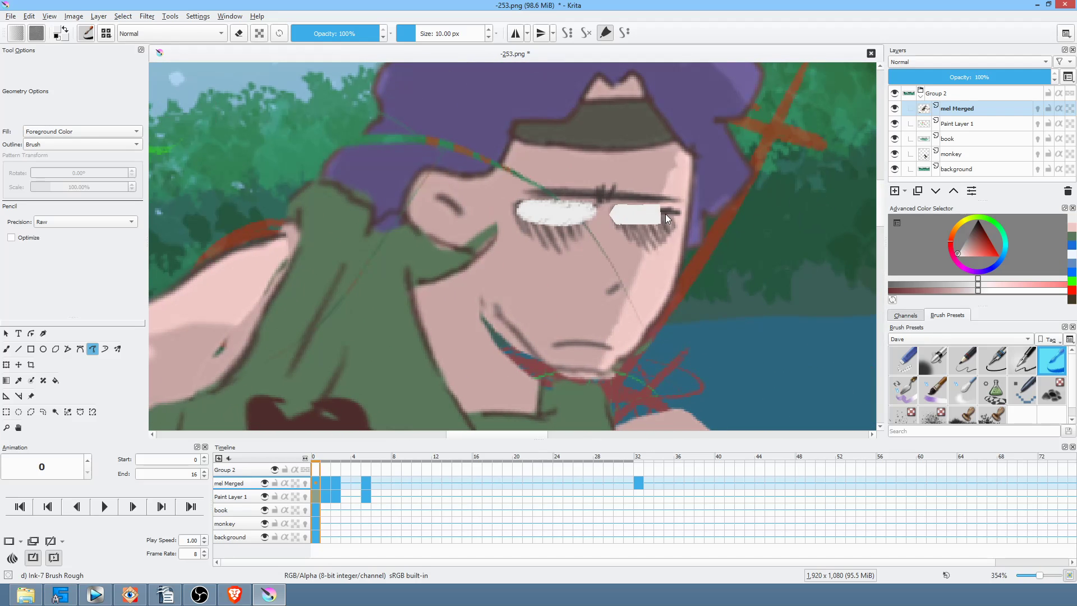
# On frame 1, fill both of the man's eyes as near-white ovals with the Pencil-2 brush at 6 px
pyautogui.click(327, 484)
pyautogui.click(971, 366)
pyautogui.moveTo(733, 223); pyautogui.dragTo(412, 381)
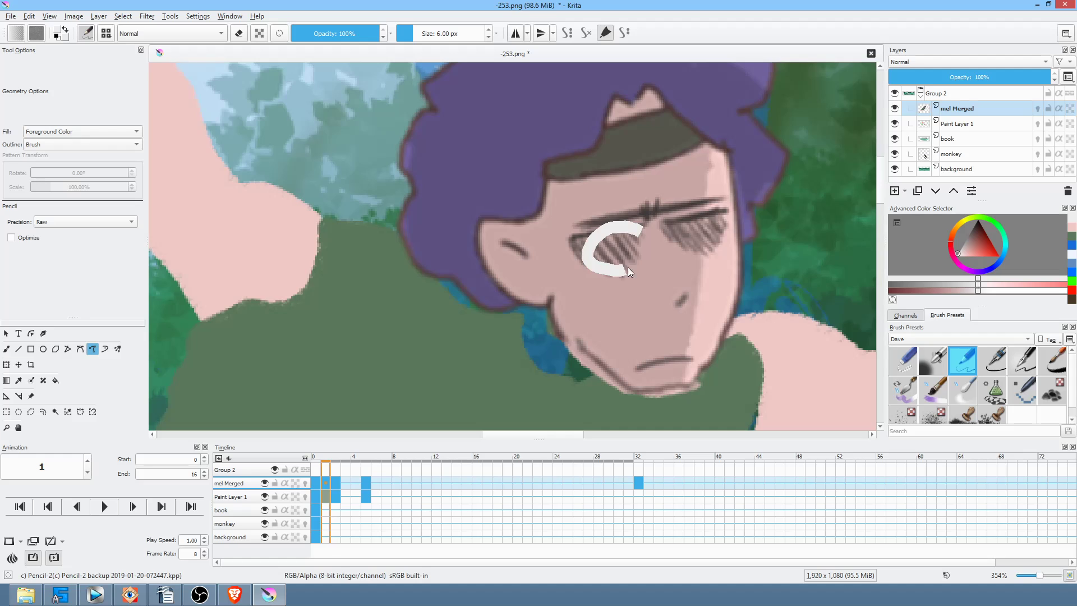
pyautogui.moveTo(621, 271); pyautogui.dragTo(644, 233)
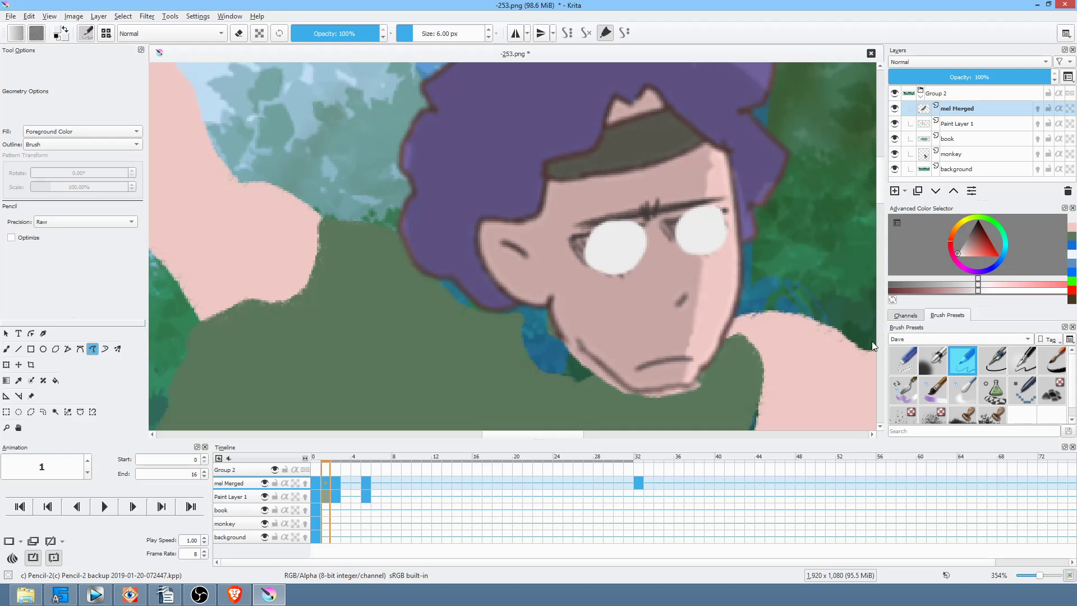
# On frame 2, fill both eyes of the tilted face below the raised arm as near-white ovals
pyautogui.click(335, 494)
pyautogui.moveTo(705, 290); pyautogui.dragTo(411, 275)
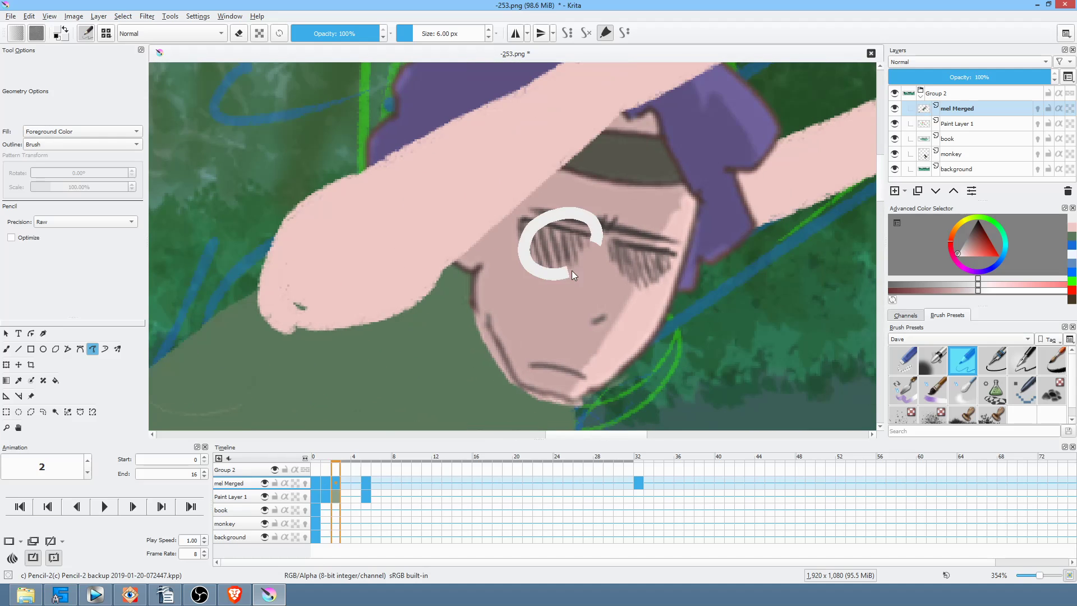
pyautogui.moveTo(560, 274); pyautogui.dragTo(598, 246)
pyautogui.moveTo(652, 284); pyautogui.dragTo(662, 227)
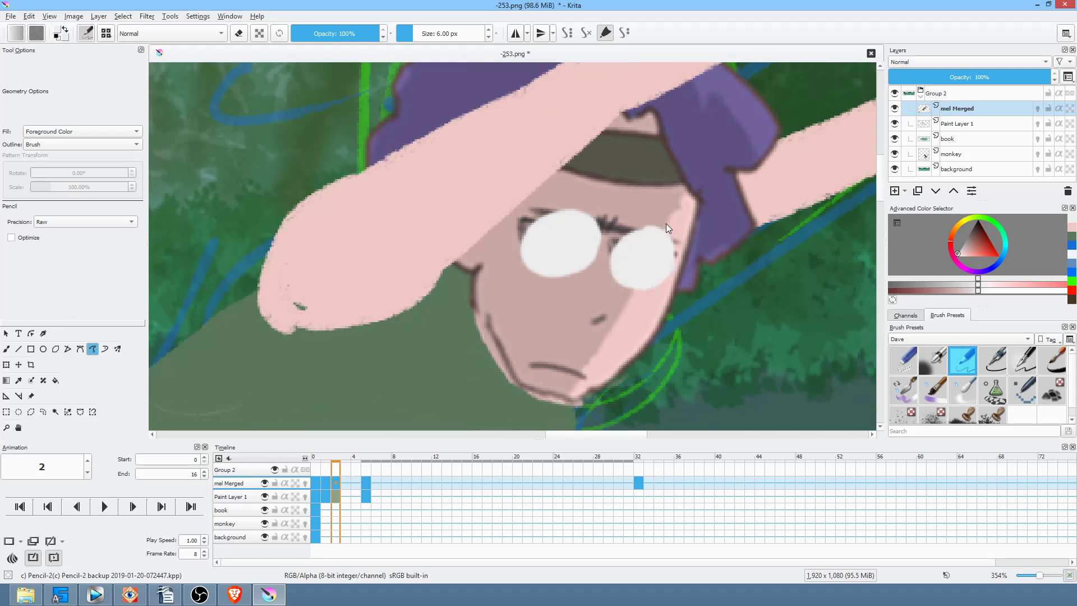
# On frame 5, fill both of the man's hatched eyes as near-white ovals
pyautogui.click(365, 493)
pyautogui.moveTo(718, 357); pyautogui.dragTo(470, 165)
pyautogui.moveTo(719, 327); pyautogui.dragTo(658, 64)
pyautogui.moveTo(718, 290); pyautogui.dragTo(734, 157)
pyautogui.moveTo(694, 234)
pyautogui.mouseDown()
pyautogui.moveTo(701, 226)
pyautogui.moveTo(707, 240)
pyautogui.mouseUp()
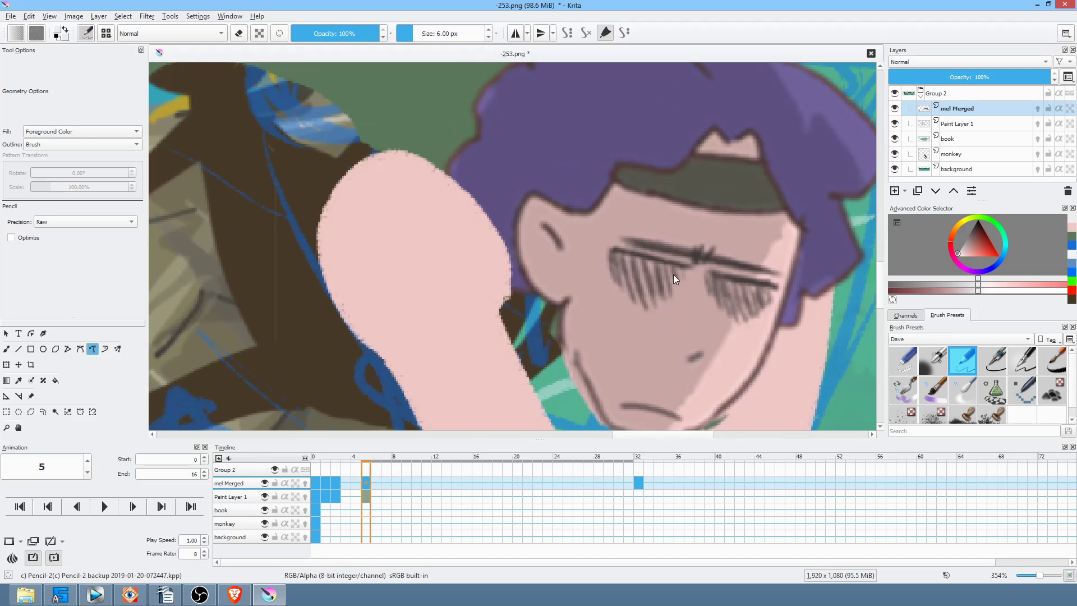
# Fill the character's two narrowed eyes with white on frame 5 of the mel Merged layer
pyautogui.moveTo(674, 270); pyautogui.dragTo(679, 271)
pyautogui.moveTo(755, 291)
pyautogui.mouseDown()
pyautogui.moveTo(769, 287)
pyautogui.moveTo(732, 280)
pyautogui.mouseUp()
pyautogui.scroll(-8, 706, 242)
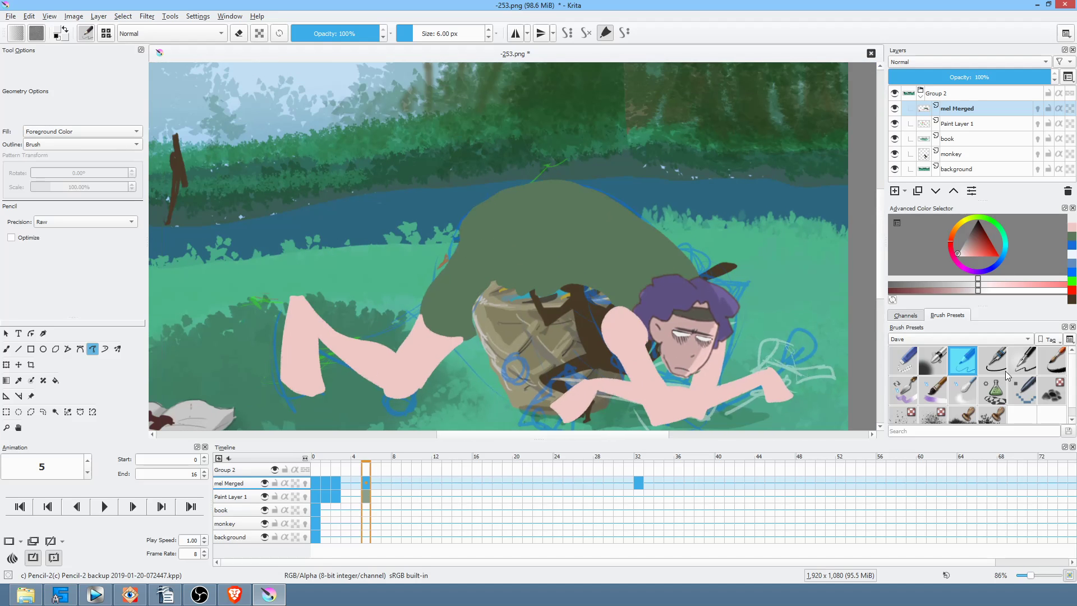
# Choose a dark brown-grey painting color and save the image with the existing PNG options
pyautogui.click(973, 230)
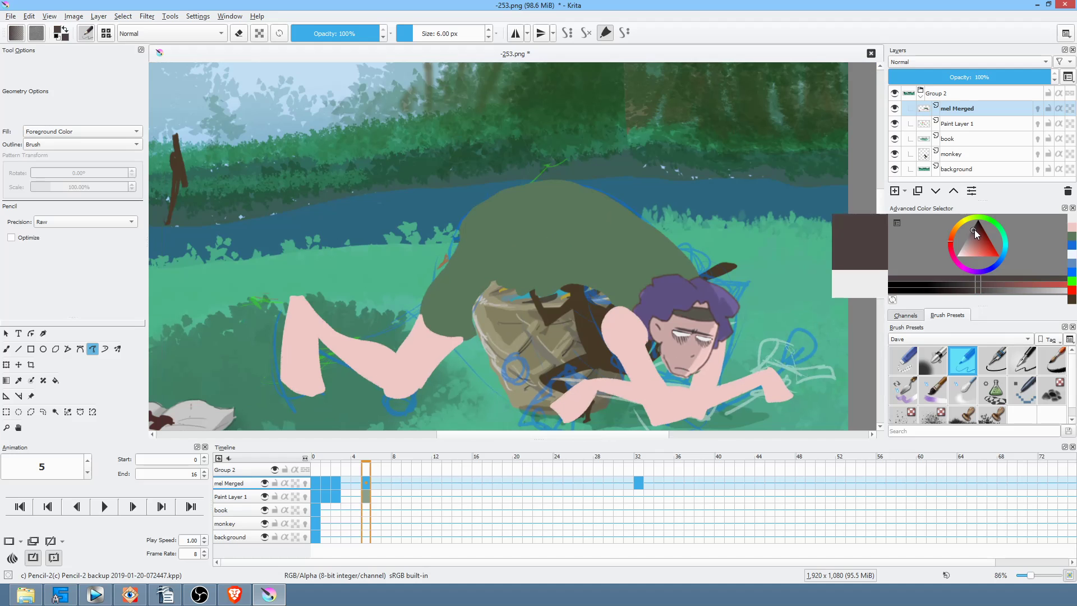
pyautogui.hotkey('ctrl', 's')
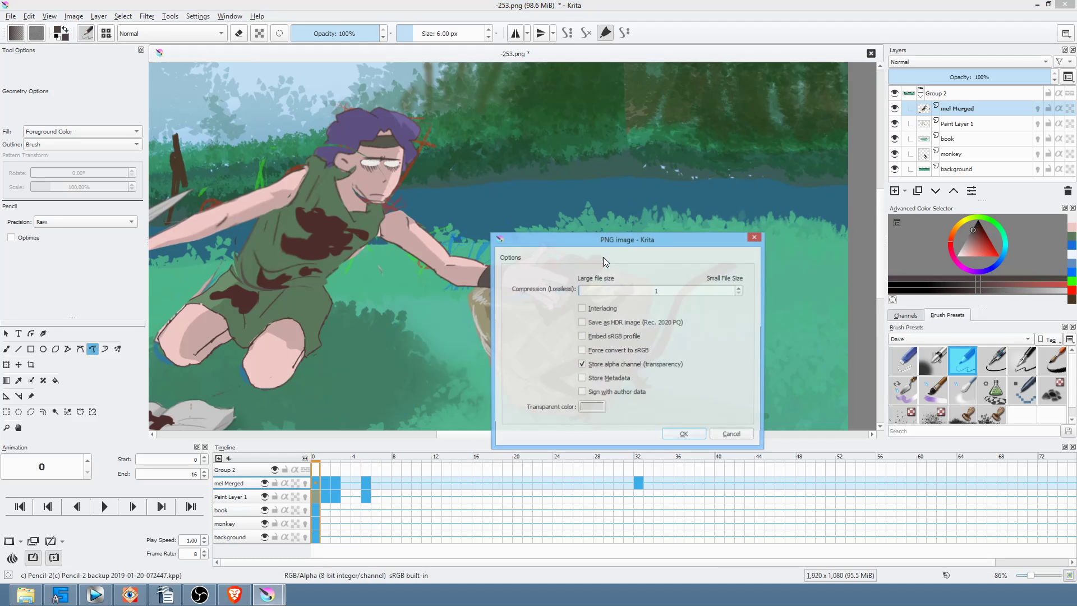
pyautogui.click(692, 435)
# On frame 0, paint dark pupils in both eyes and outline the upper and lower eyelids with the freehand brush
pyautogui.moveTo(368, 219); pyautogui.dragTo(410, 307)
pyautogui.scroll(6, 432, 267)
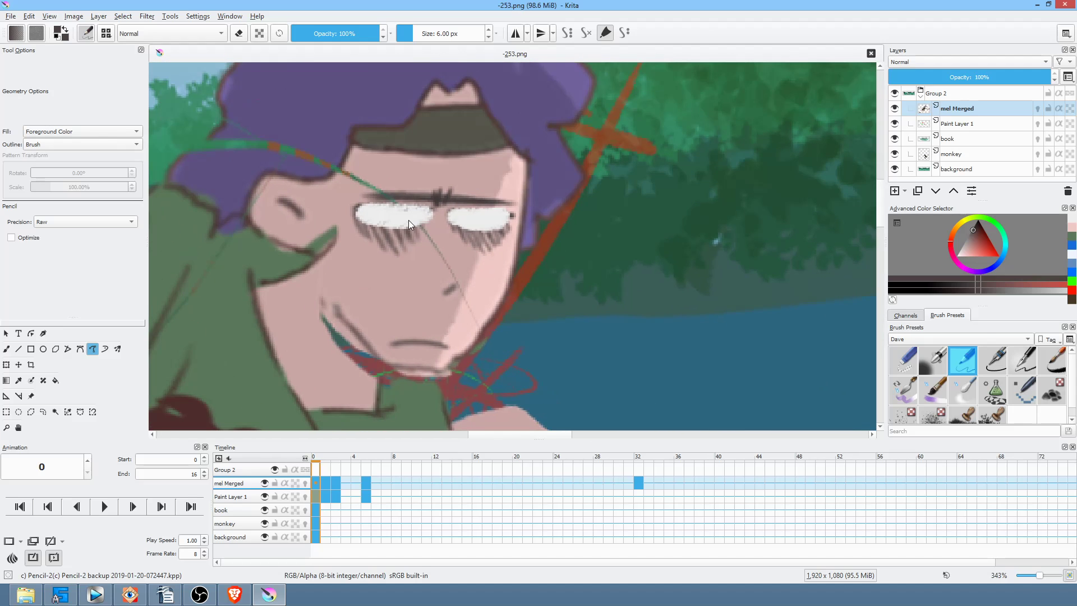
pyautogui.click(408, 223)
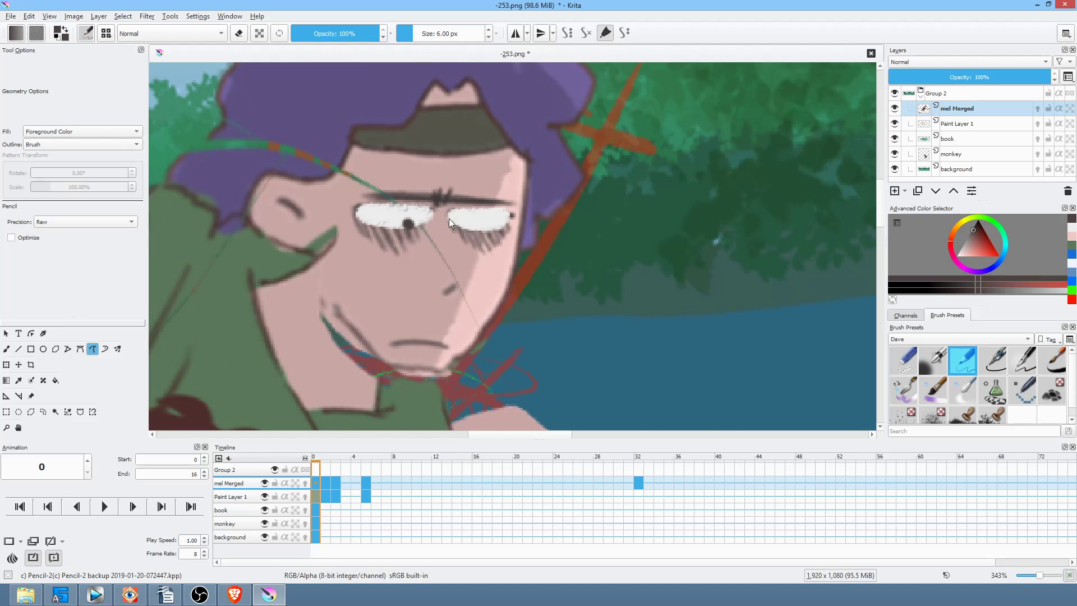
pyautogui.press('b')
pyautogui.click(488, 226)
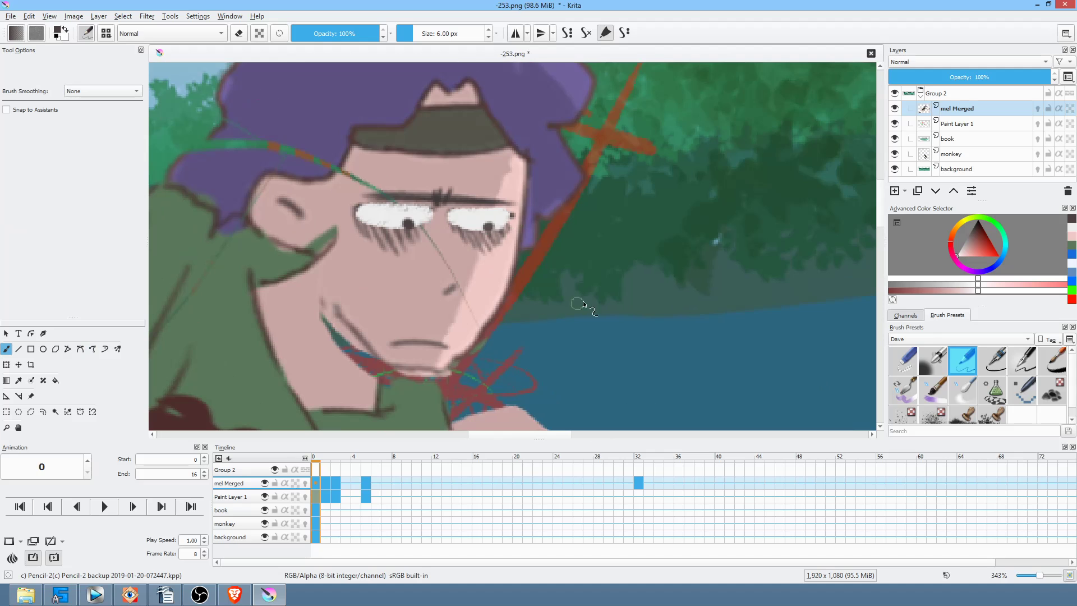
pyautogui.moveTo(357, 208); pyautogui.dragTo(510, 210)
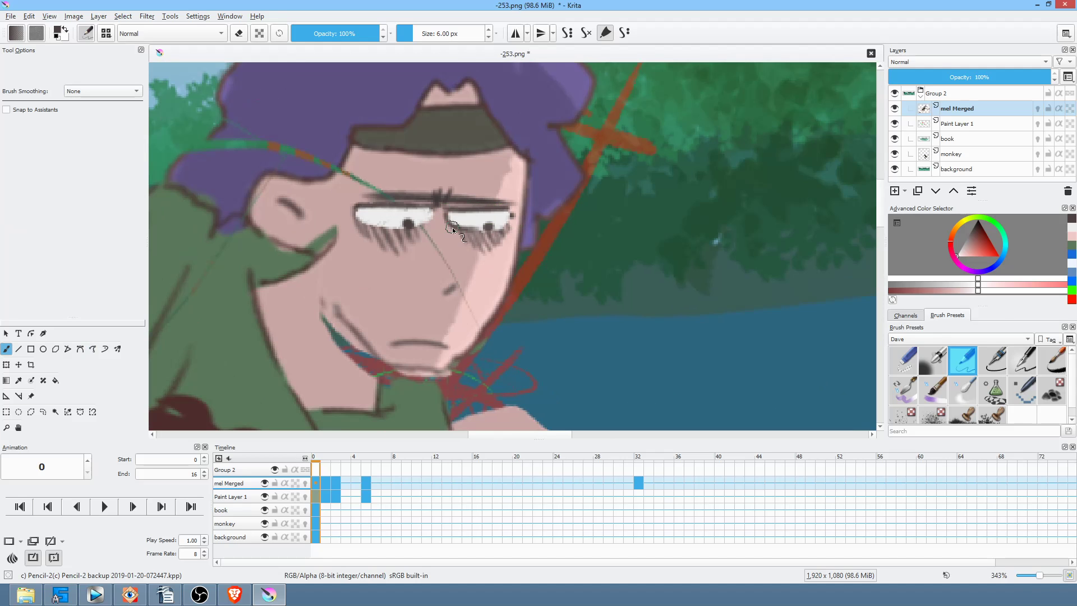
pyautogui.moveTo(360, 220); pyautogui.dragTo(426, 227)
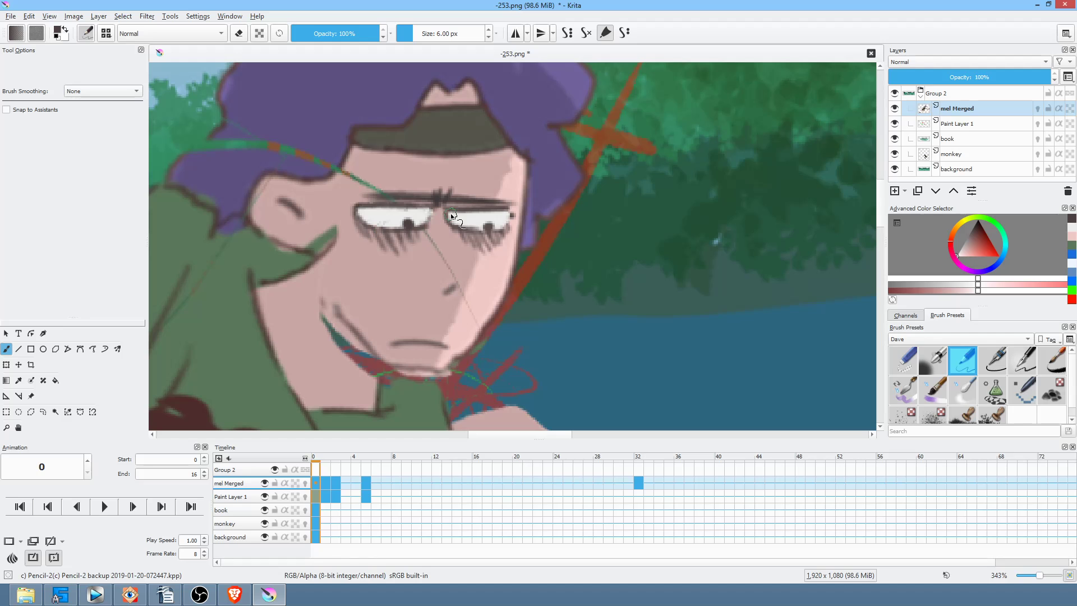
# On frame 1, add small dark pupils, angry eyebrows and dark outlines around the wide white eyes
pyautogui.press('Right')
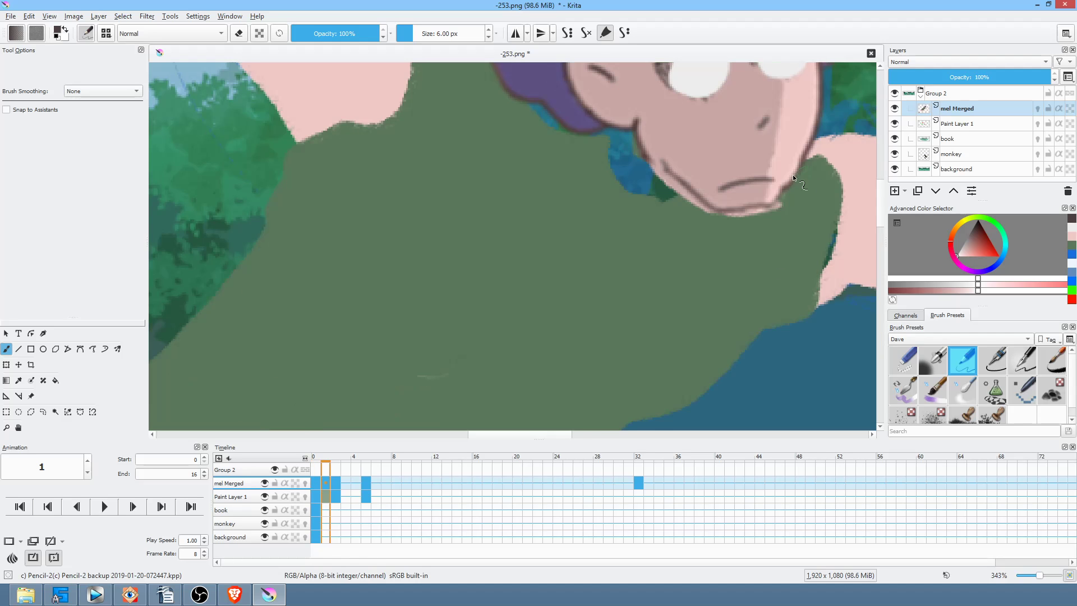
pyautogui.click(596, 175)
pyautogui.click(667, 162)
pyautogui.moveTo(611, 141); pyautogui.dragTo(563, 134)
pyautogui.moveTo(607, 120); pyautogui.dragTo(618, 148)
pyautogui.moveTo(626, 120)
pyautogui.mouseDown()
pyautogui.moveTo(620, 140)
pyautogui.moveTo(633, 132)
pyautogui.mouseUp()
pyautogui.moveTo(642, 120)
pyautogui.mouseDown()
pyautogui.moveTo(645, 143)
pyautogui.moveTo(690, 114)
pyautogui.moveTo(646, 142)
pyautogui.moveTo(675, 115)
pyautogui.mouseUp()
pyautogui.moveTo(610, 138); pyautogui.dragTo(557, 135)
pyautogui.moveTo(564, 188); pyautogui.dragTo(610, 189)
pyautogui.moveTo(566, 189); pyautogui.dragTo(619, 183)
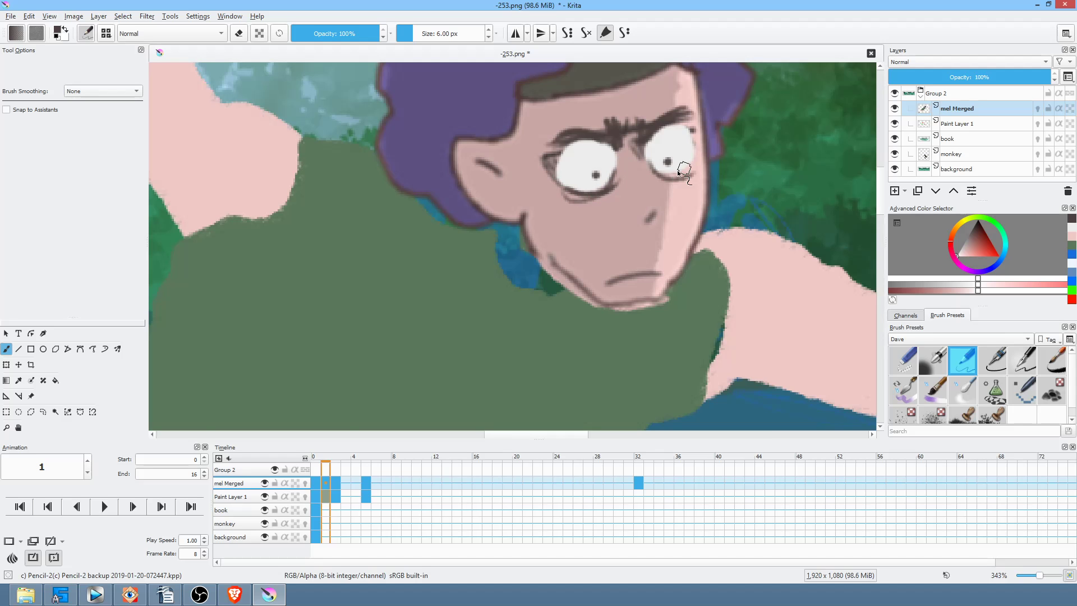
# On frame 2, paint dark pupils in both eyes and draw the eye outlines and furrowed brows
pyautogui.press('.')
pyautogui.moveTo(729, 201); pyautogui.dragTo(231, 275)
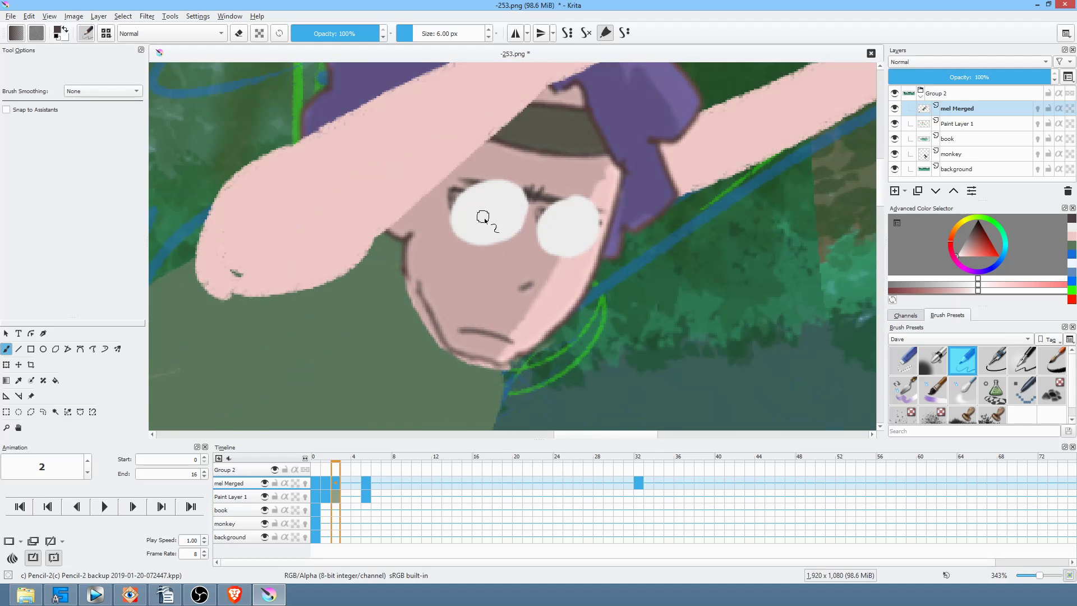
pyautogui.click(497, 229)
pyautogui.click(570, 246)
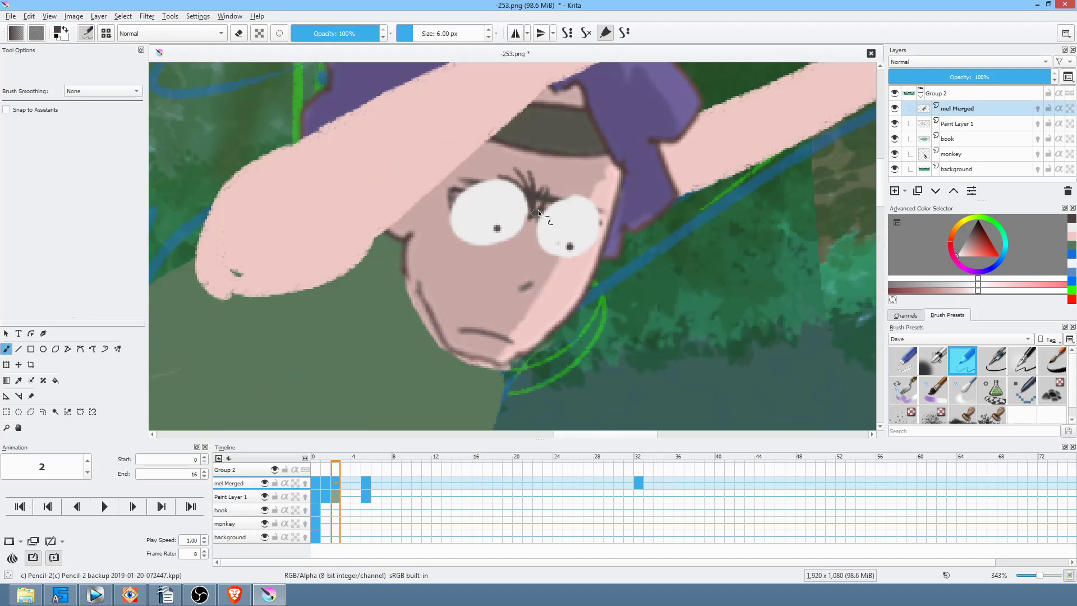
pyautogui.moveTo(564, 195); pyautogui.dragTo(606, 191)
pyautogui.moveTo(516, 196); pyautogui.dragTo(455, 178)
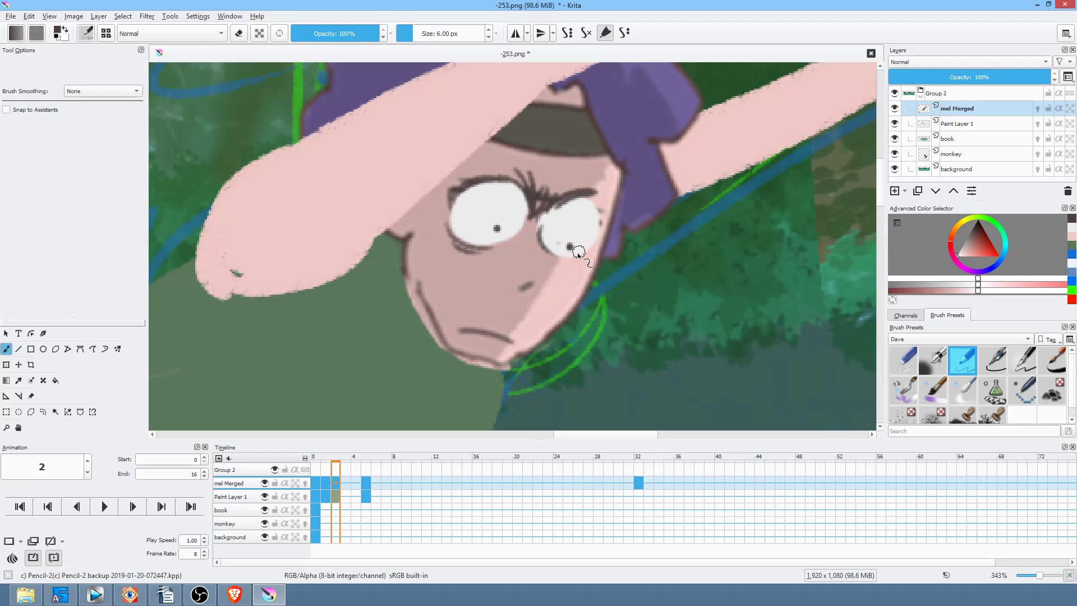
# On frame 5, add dark pupils and eyelid lines to the half-closed white eyes
pyautogui.hotkey('alt', '.')
pyautogui.moveTo(696, 339); pyautogui.dragTo(518, 144)
pyautogui.moveTo(746, 327); pyautogui.dragTo(530, 100)
pyautogui.moveTo(741, 375); pyautogui.dragTo(647, 70)
pyautogui.moveTo(723, 205); pyautogui.dragTo(701, 185)
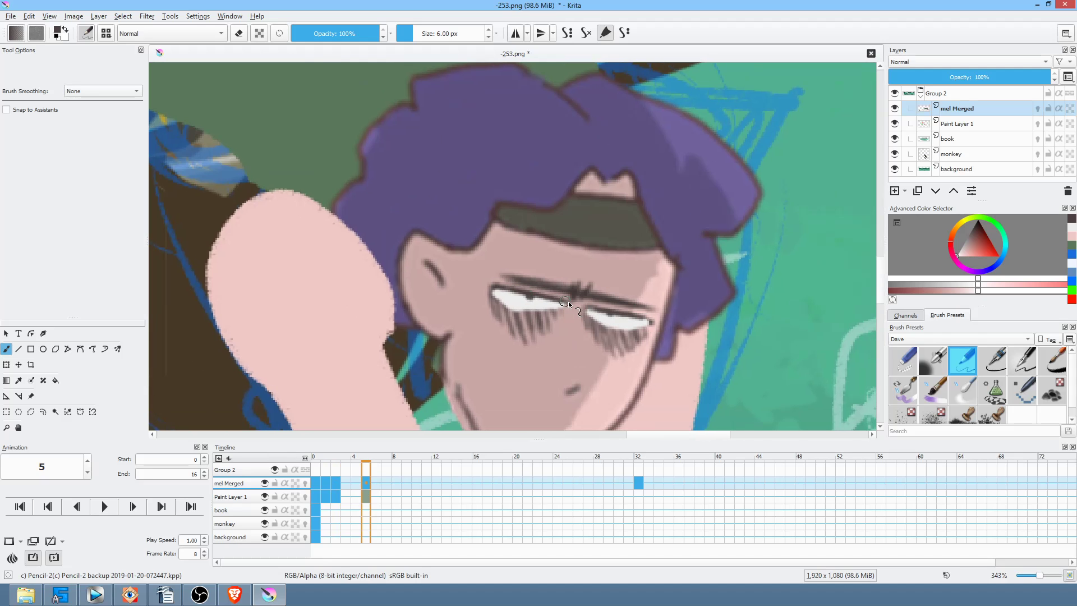
# Return to frame 0, inspect the character's face, and save the image with the existing PNG options
pyautogui.click(315, 496)
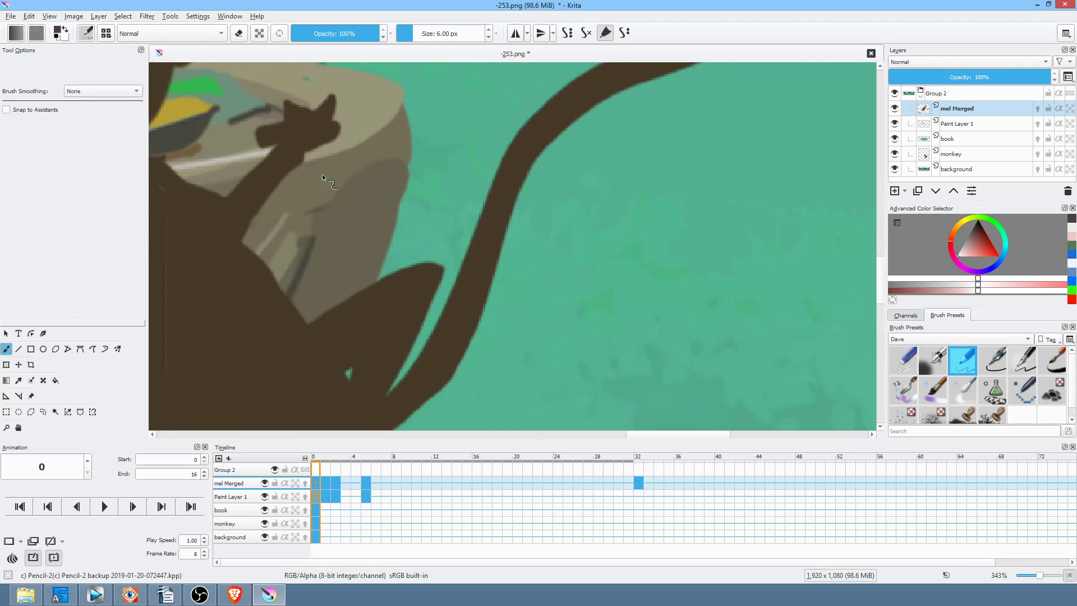
pyautogui.scroll(-5, 648, 220)
pyautogui.moveTo(323, 169); pyautogui.dragTo(569, 298)
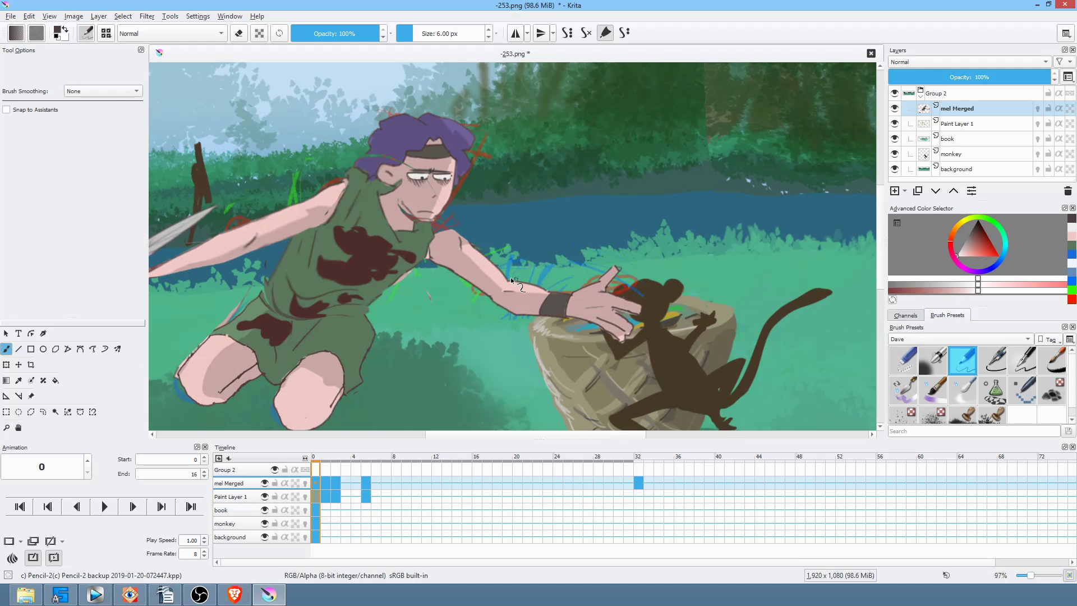
pyautogui.scroll(3, 411, 228)
pyautogui.moveTo(478, 168); pyautogui.dragTo(584, 215)
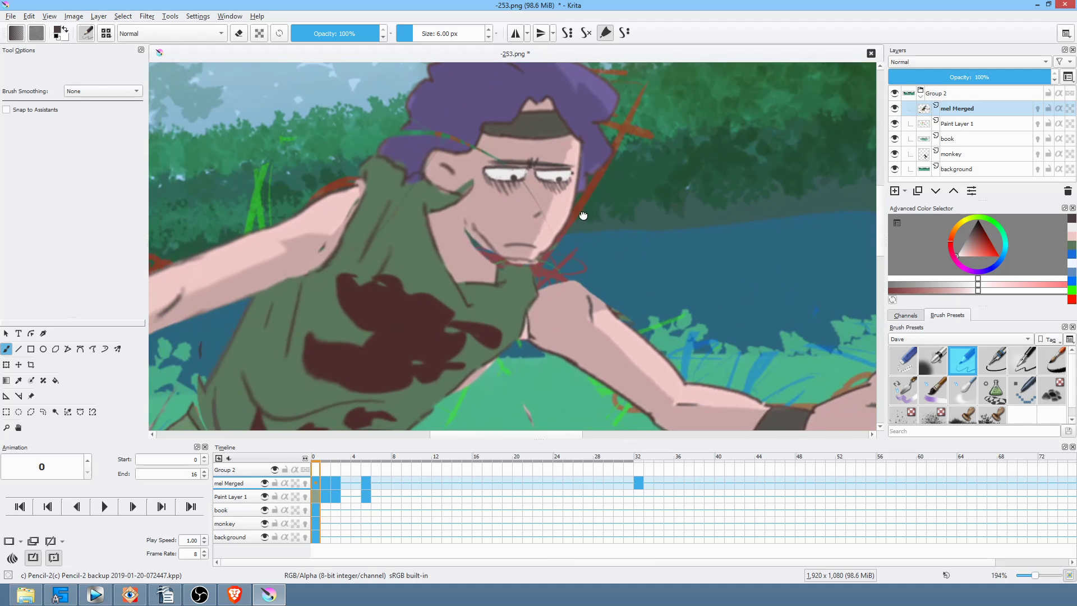
pyautogui.hotkey('ctrl', 's')
pyautogui.click(684, 436)
# On frame 0, cover the mouth and chin outlines with filled shapes in the sampled light and shaded skin tones
pyautogui.keyDown('ctrl'); pyautogui.click(542, 237); pyautogui.keyUp('ctrl')
pyautogui.moveTo(534, 249)
pyautogui.mouseDown()
pyautogui.moveTo(545, 224)
pyautogui.moveTo(517, 250)
pyautogui.moveTo(530, 237)
pyautogui.mouseUp()
pyautogui.keyDown('ctrl'); pyautogui.click(512, 234); pyautogui.keyUp('ctrl')
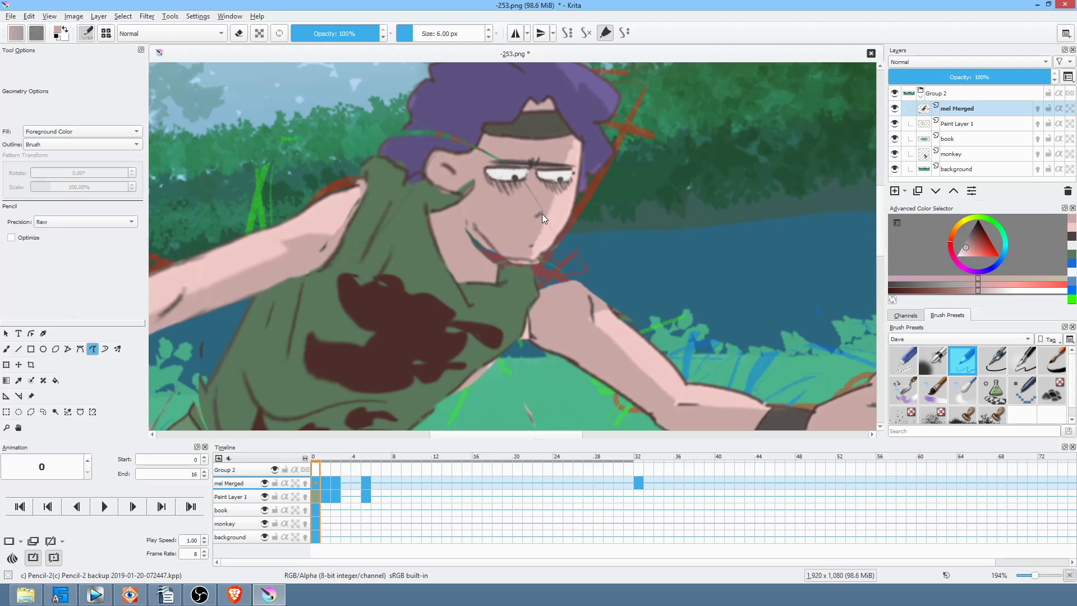
pyautogui.moveTo(517, 267); pyautogui.dragTo(528, 244)
pyautogui.keyDown('ctrl'); pyautogui.click(547, 234); pyautogui.keyUp('ctrl')
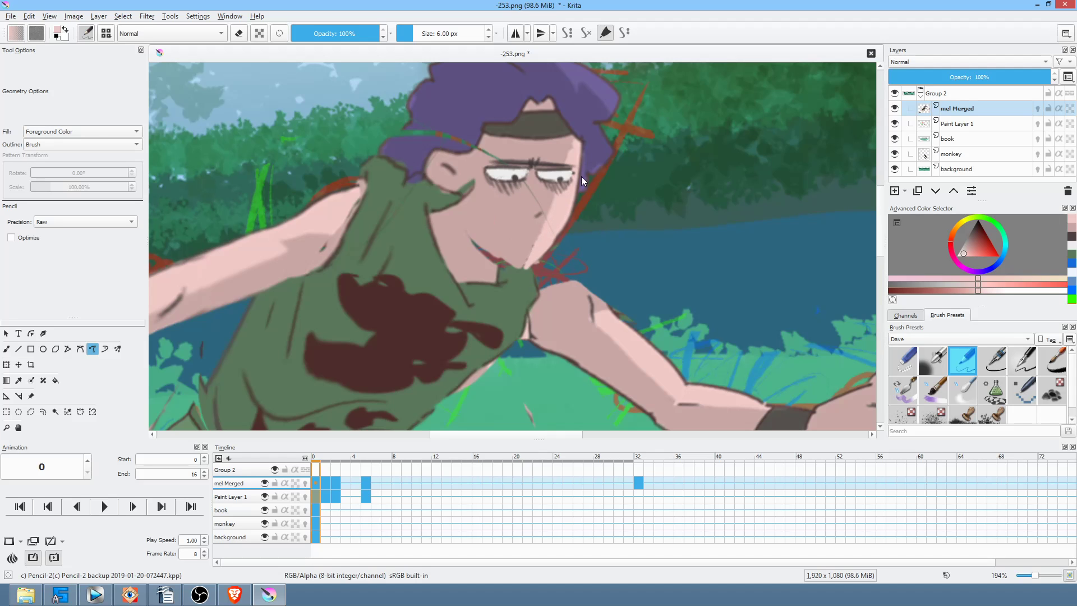
# On frame 0, cover the stray sketch line across the face and hair with sampled skin and purple hair colors
pyautogui.scroll(4, 567, 179)
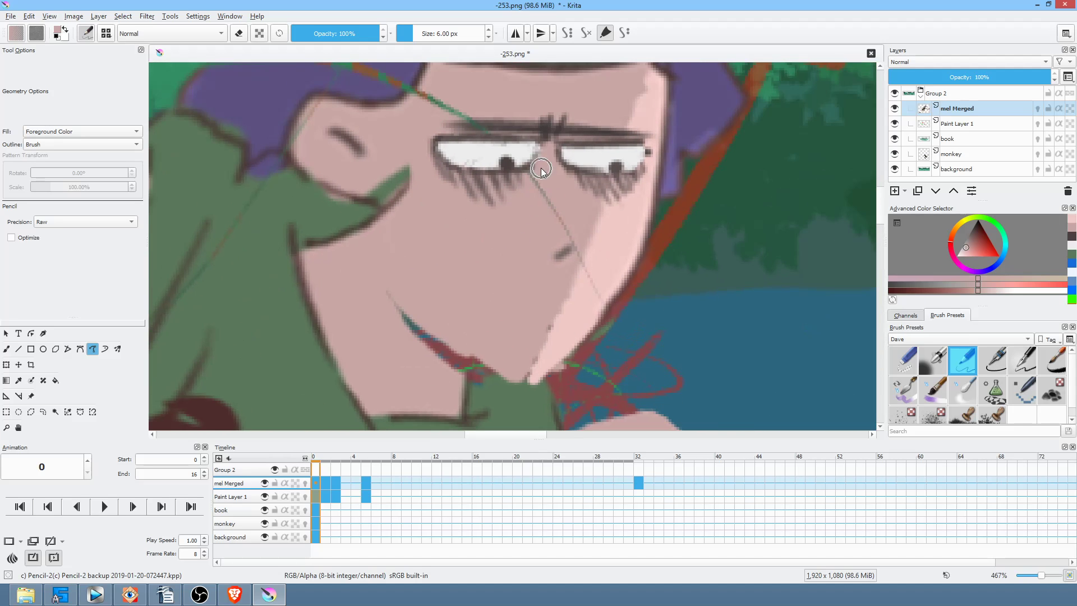
pyautogui.moveTo(567, 216)
pyautogui.mouseDown()
pyautogui.moveTo(579, 201)
pyautogui.moveTo(664, 335)
pyautogui.mouseUp()
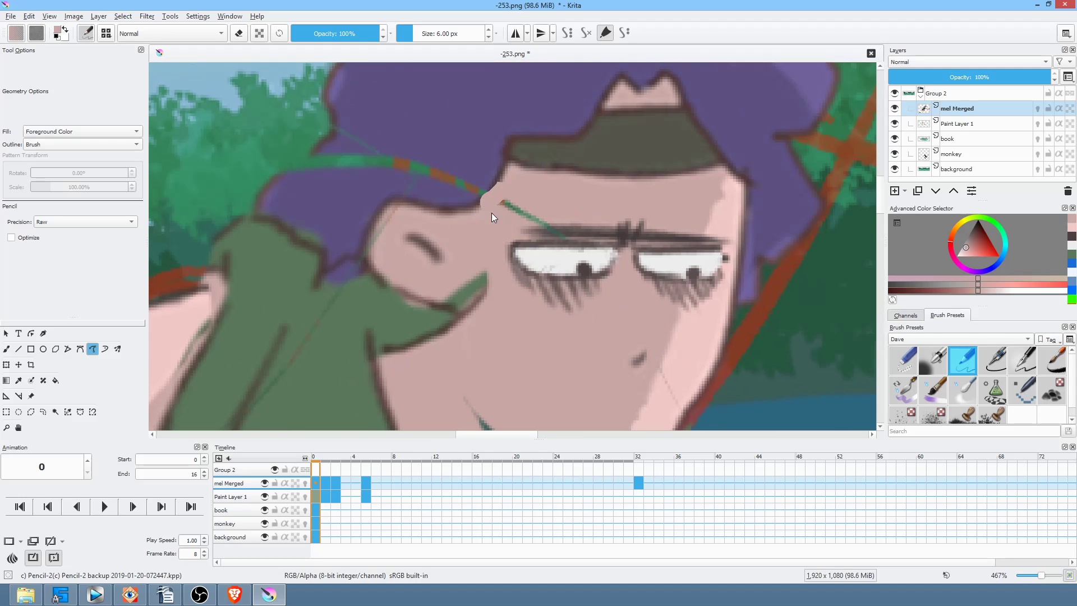
pyautogui.moveTo(555, 194)
pyautogui.mouseDown()
pyautogui.moveTo(545, 197)
pyautogui.moveTo(549, 258)
pyautogui.mouseUp()
pyautogui.keyDown('ctrl'); pyautogui.click(479, 178); pyautogui.keyUp('ctrl')
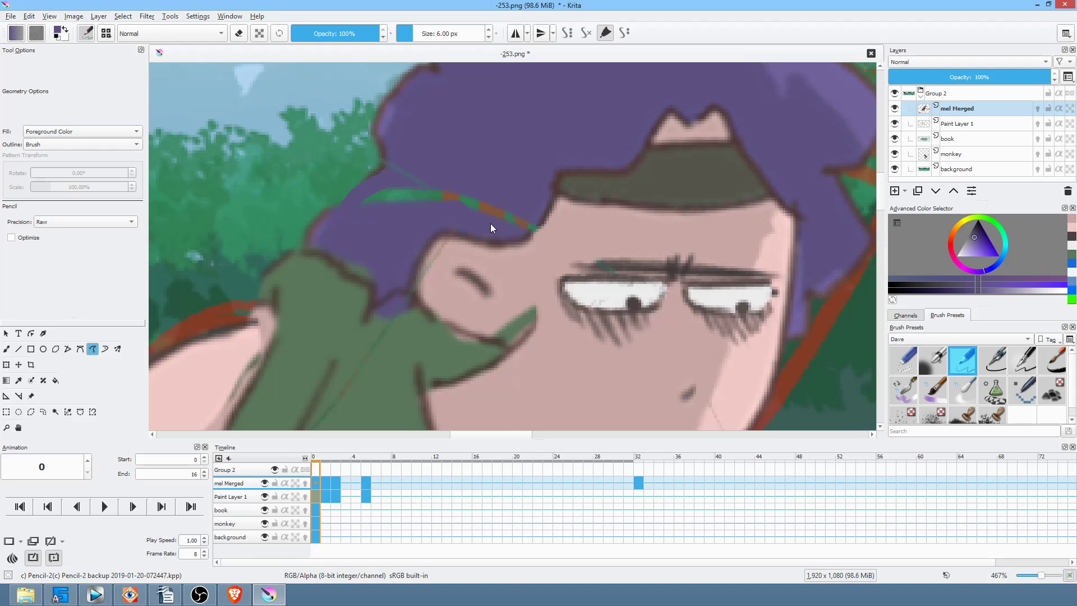
pyautogui.moveTo(532, 213); pyautogui.dragTo(472, 160)
pyautogui.moveTo(628, 271)
pyautogui.mouseDown()
pyautogui.moveTo(563, 305)
pyautogui.moveTo(552, 330)
pyautogui.moveTo(677, 302)
pyautogui.moveTo(581, 251)
pyautogui.mouseUp()
pyautogui.scroll(-2, 589, 241)
pyautogui.keyDown('ctrl'); pyautogui.click(447, 194); pyautogui.keyUp('ctrl')
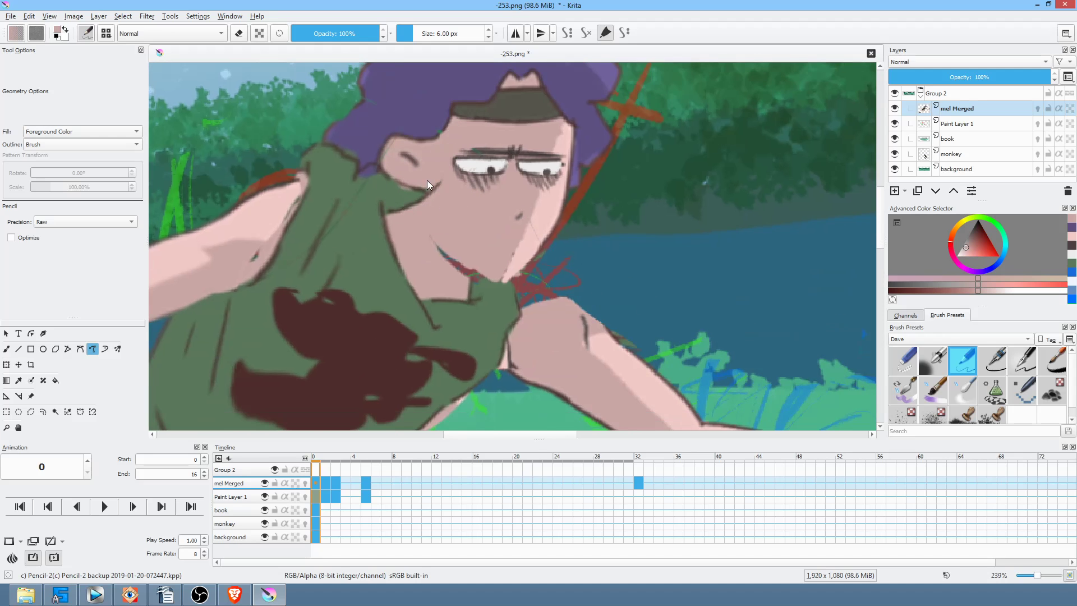
# On frame 1, fill the blue gap between ear and jaw with shaded skin to form the neck
pyautogui.click(327, 497)
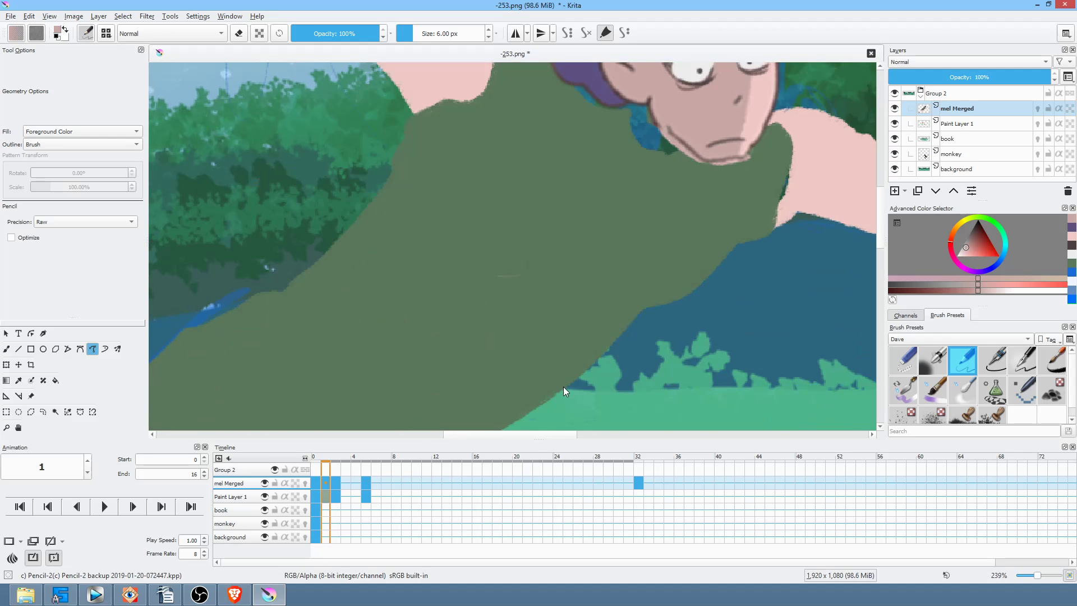
pyautogui.moveTo(774, 184); pyautogui.dragTo(523, 385)
pyautogui.moveTo(409, 306); pyautogui.dragTo(460, 249)
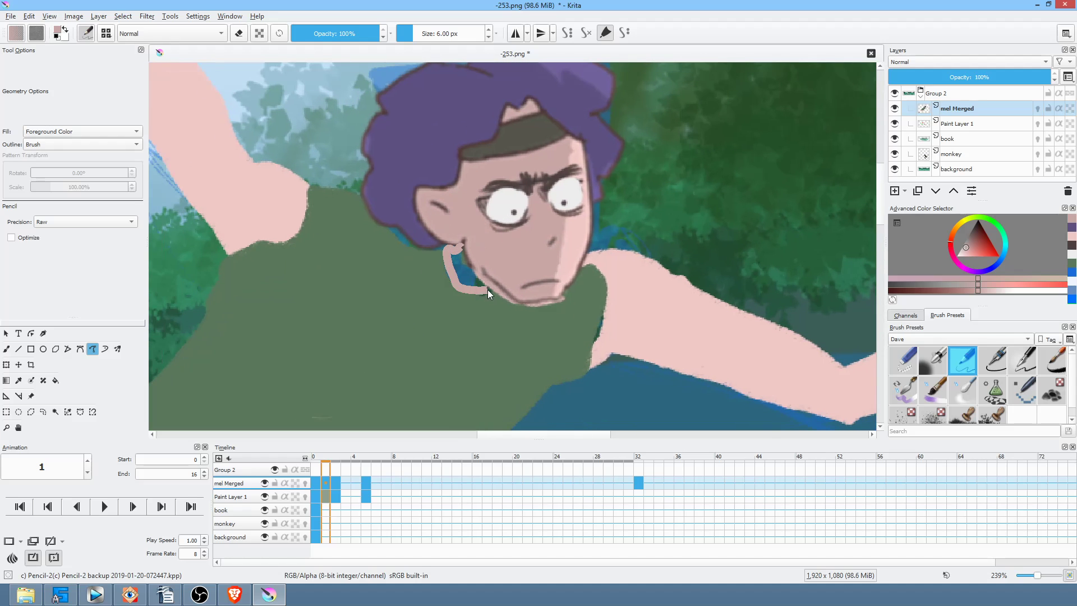
pyautogui.hotkey('ctrl', 'z')
pyautogui.scroll(3, 521, 243)
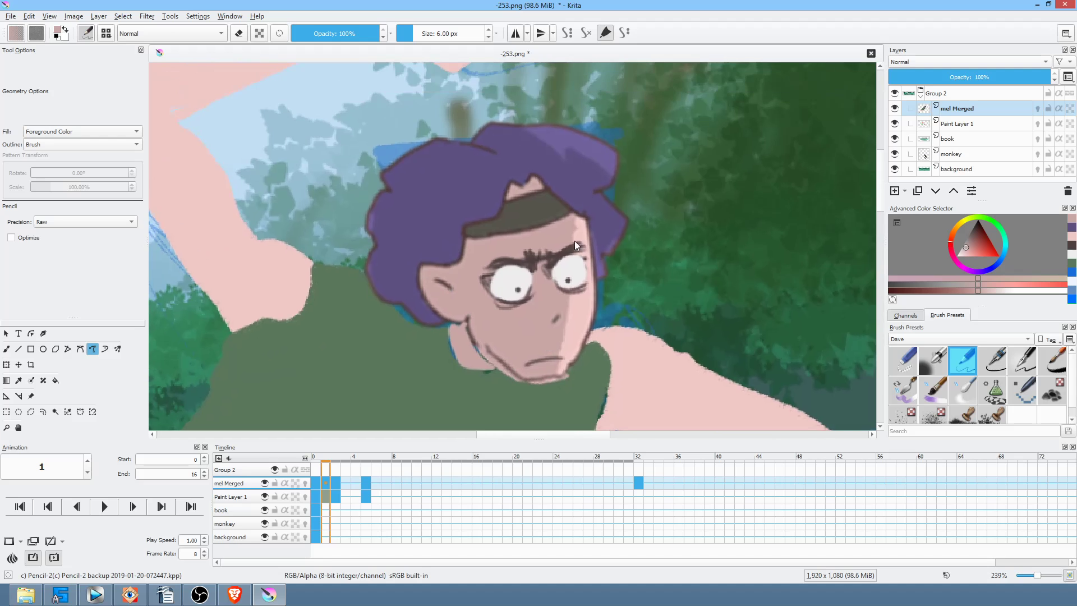
pyautogui.scroll(-2, 567, 219)
pyautogui.scroll(-2, 521, 253)
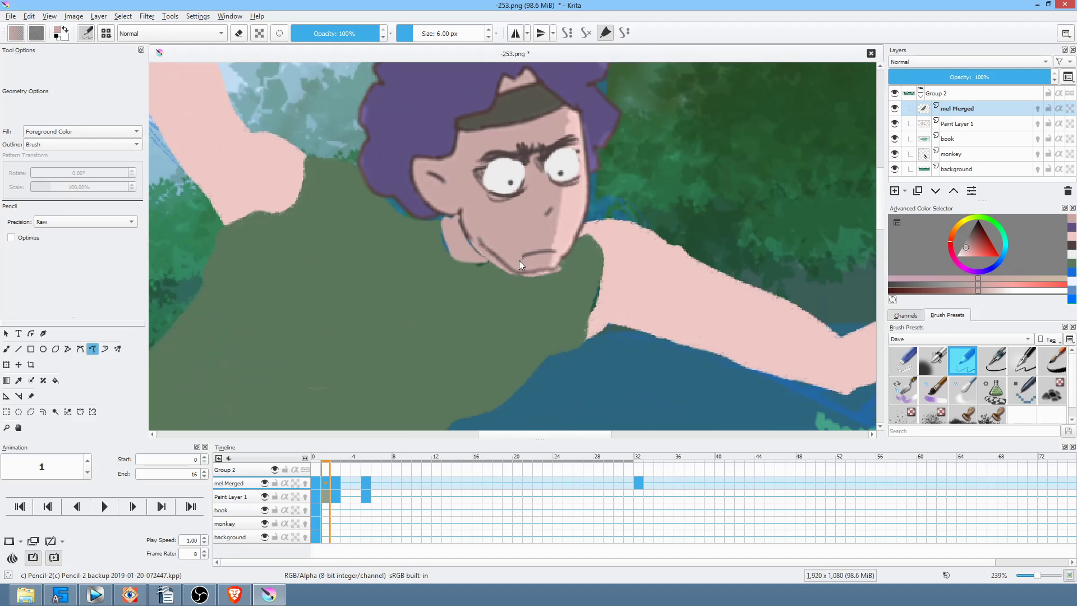
# On frame 1, cover the mouth and lower jaw outlines with the sampled light and shaded skin tones
pyautogui.keyDown('ctrl'); pyautogui.click(564, 241); pyautogui.keyUp('ctrl')
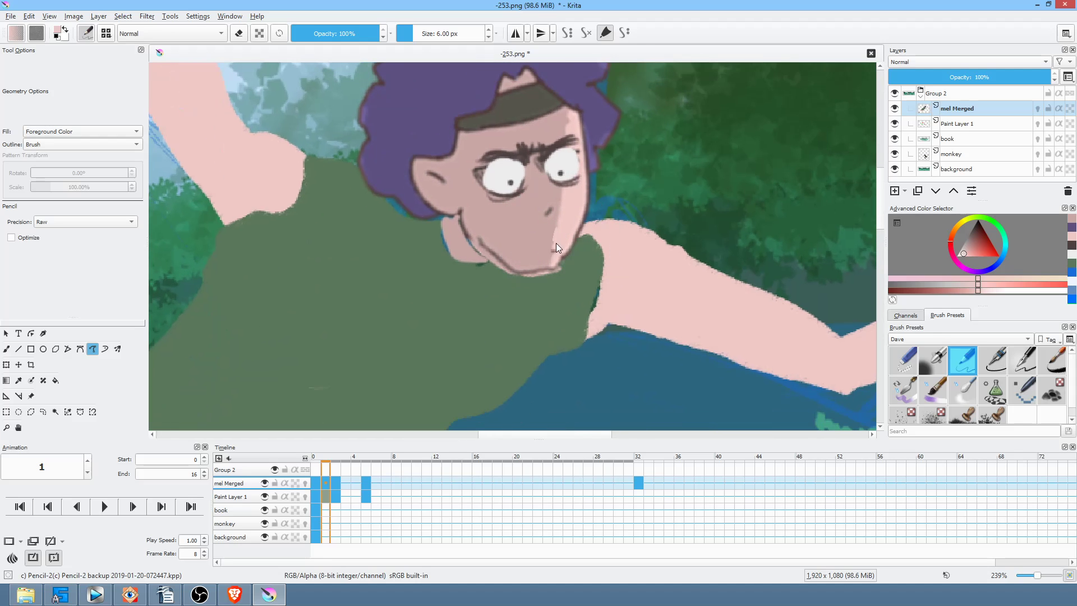
pyautogui.keyDown('ctrl'); pyautogui.click(471, 225); pyautogui.keyUp('ctrl')
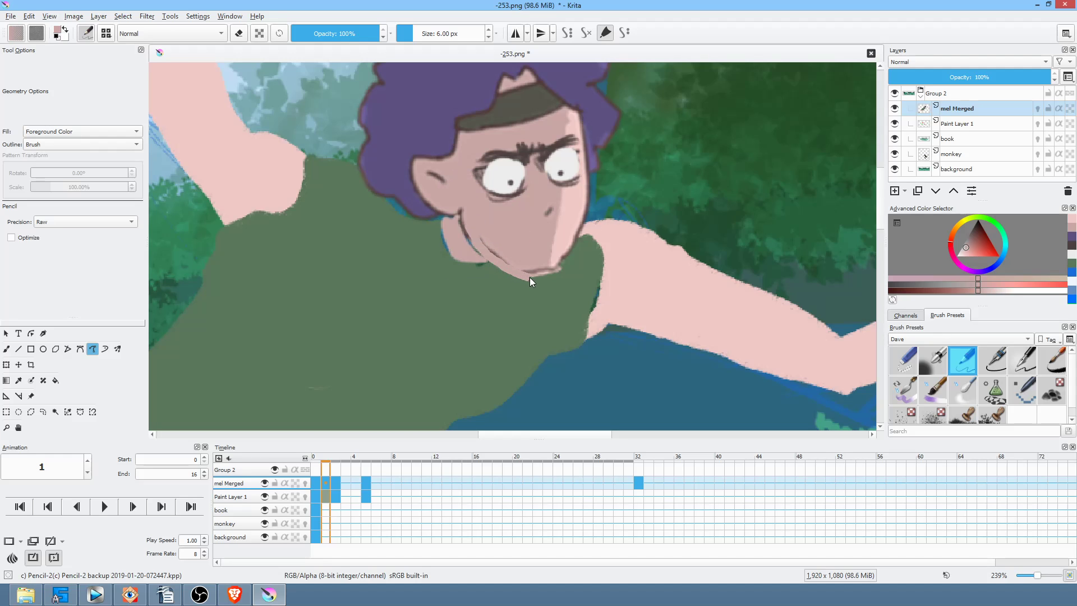
pyautogui.moveTo(489, 238); pyautogui.dragTo(489, 236)
pyautogui.keyDown('ctrl'); pyautogui.click(561, 234); pyautogui.keyUp('ctrl')
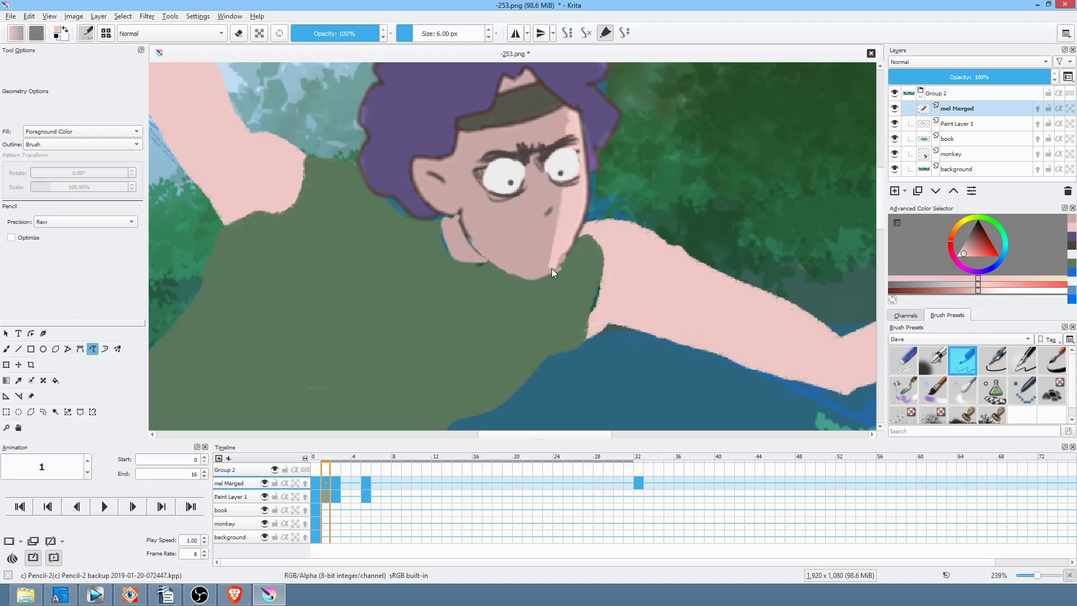
pyautogui.moveTo(574, 231); pyautogui.dragTo(575, 231)
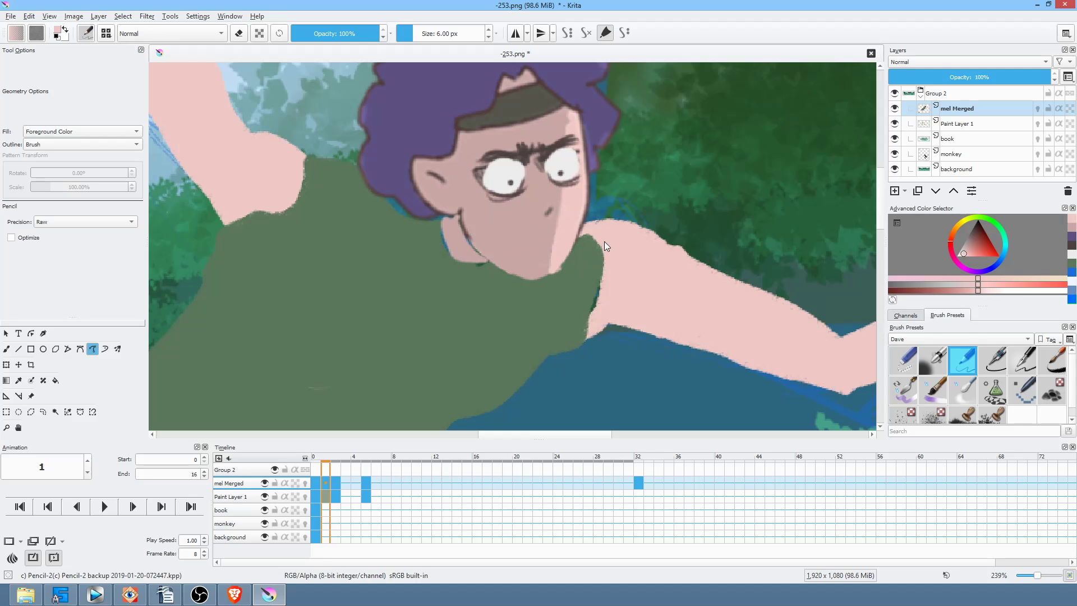
# On frame 2, cover the jaw outline beside the shoulder with the sampled green of the shirt
pyautogui.keyDown('ctrl'); pyautogui.click(572, 261); pyautogui.keyUp('ctrl')
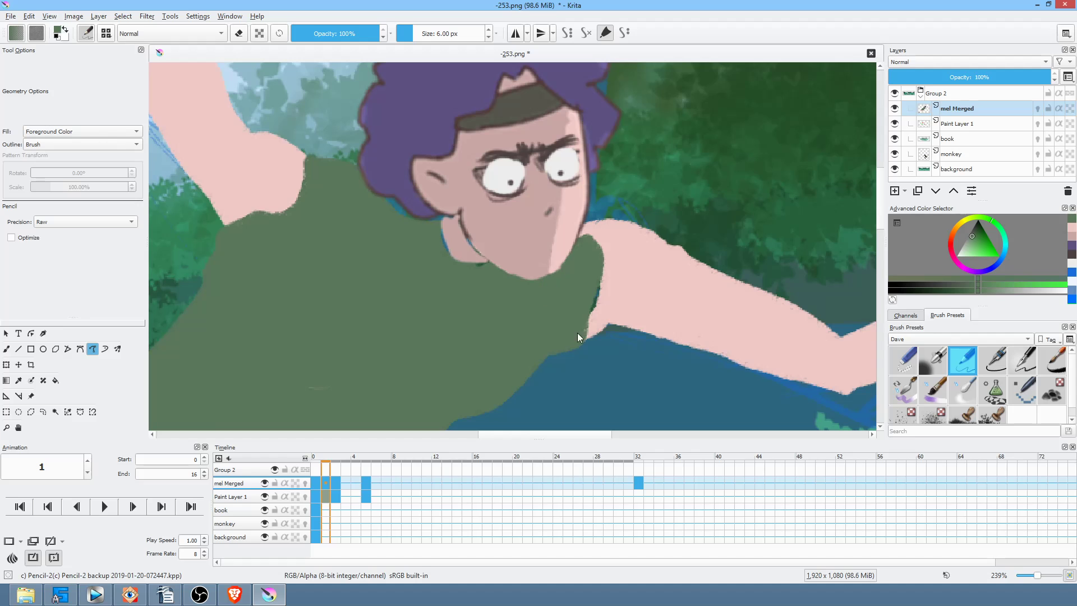
pyautogui.press('.')
pyautogui.moveTo(684, 280); pyautogui.dragTo(515, 268)
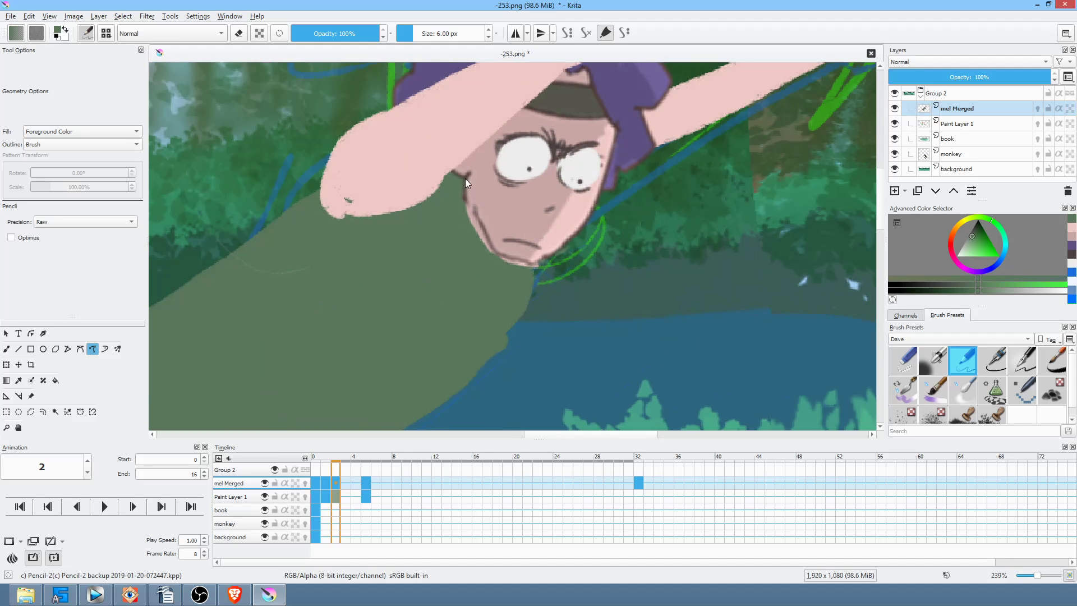
pyautogui.moveTo(526, 265)
pyautogui.mouseDown()
pyautogui.moveTo(505, 268)
pyautogui.moveTo(478, 201)
pyautogui.mouseUp()
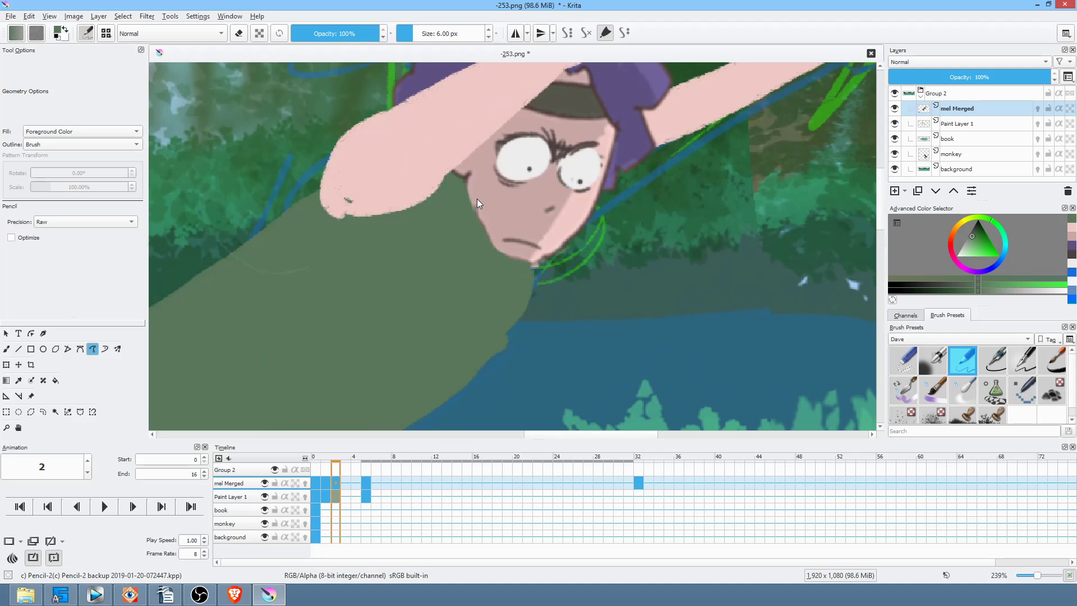
# On frame 2, reshape the chin and cover the mouth lines with the sampled shaded and light skin tones
pyautogui.keyDown('ctrl'); pyautogui.click(531, 230); pyautogui.keyUp('ctrl')
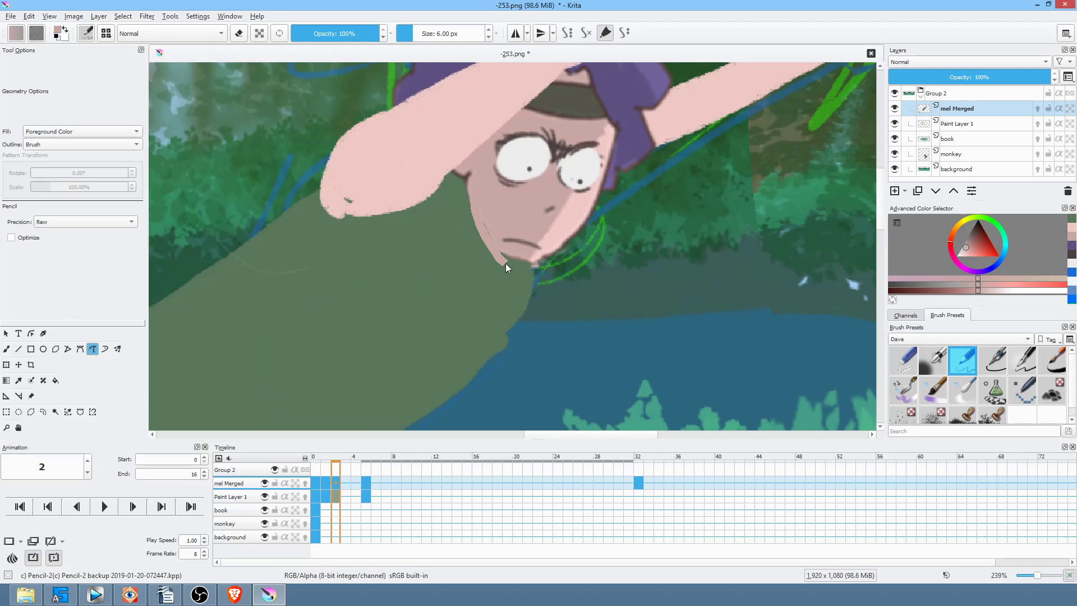
pyautogui.keyDown('ctrl'); pyautogui.click(576, 202); pyautogui.keyUp('ctrl')
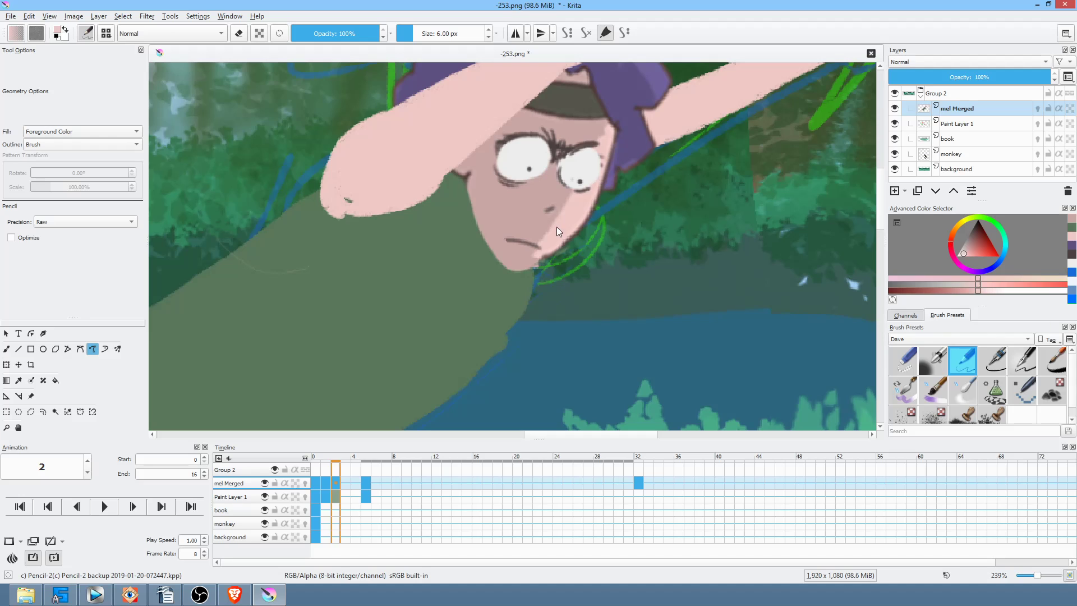
pyautogui.moveTo(531, 259)
pyautogui.mouseDown()
pyautogui.moveTo(548, 228)
pyautogui.moveTo(519, 250)
pyautogui.moveTo(543, 231)
pyautogui.mouseUp()
pyautogui.keyDown('ctrl'); pyautogui.click(520, 220); pyautogui.keyUp('ctrl')
pyautogui.moveTo(630, 262); pyautogui.dragTo(650, 269)
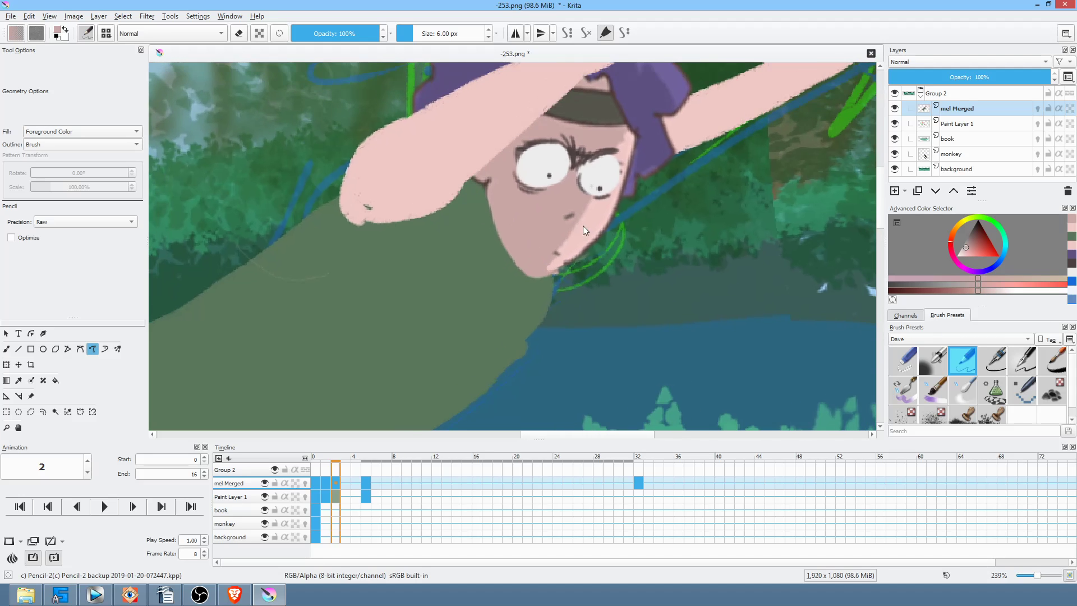
pyautogui.keyDown('ctrl'); pyautogui.click(566, 250); pyautogui.keyUp('ctrl')
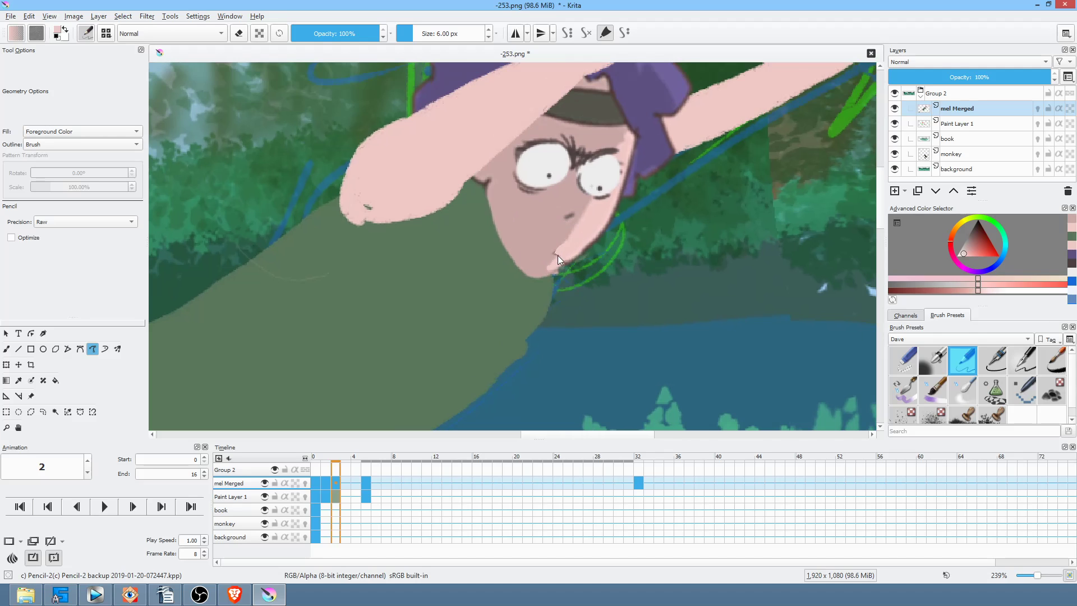
# On frame 0, fill a curved teeth shape across the mouth area with the off-white sampled from the eye
pyautogui.keyDown('ctrl'); pyautogui.click(539, 164); pyautogui.keyUp('ctrl')
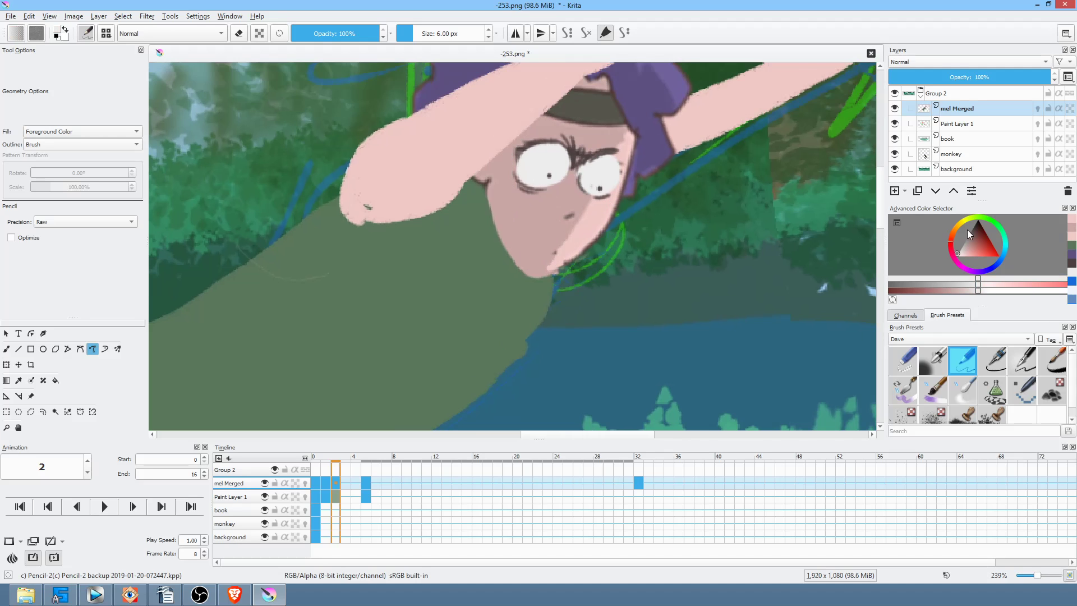
pyautogui.click(975, 288)
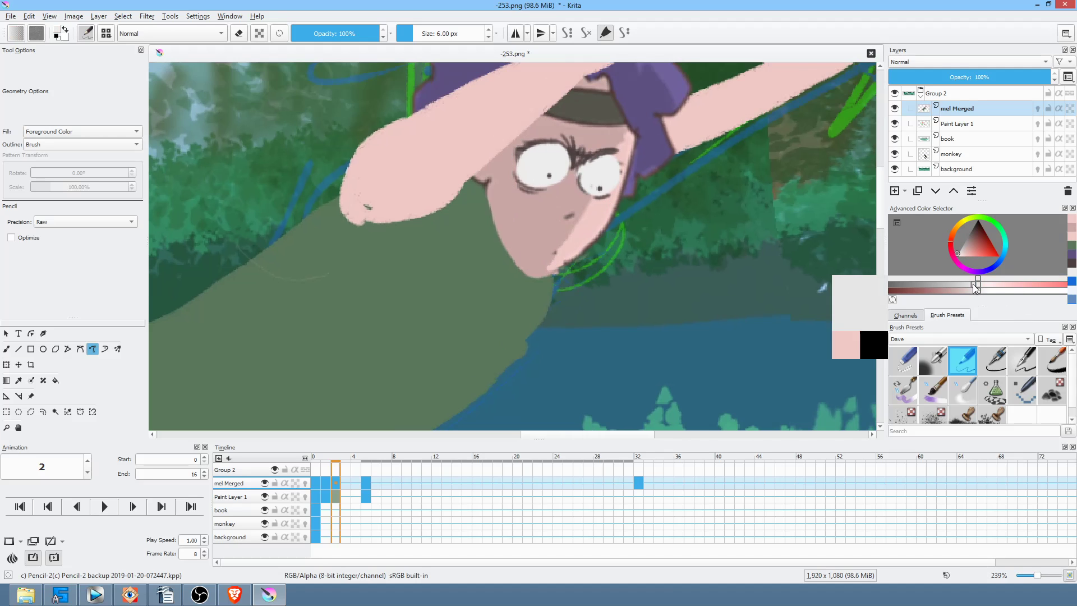
pyautogui.click(315, 494)
pyautogui.moveTo(389, 278); pyautogui.dragTo(627, 184)
pyautogui.moveTo(716, 155); pyautogui.dragTo(578, 220)
pyautogui.moveTo(453, 282); pyautogui.dragTo(615, 293)
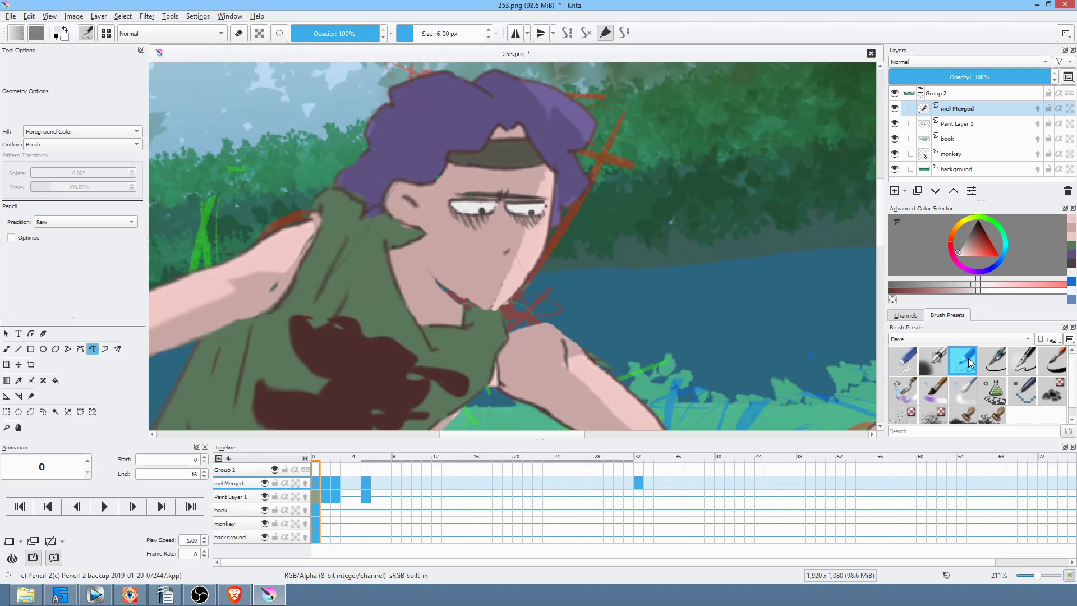
pyautogui.scroll(5, 479, 305)
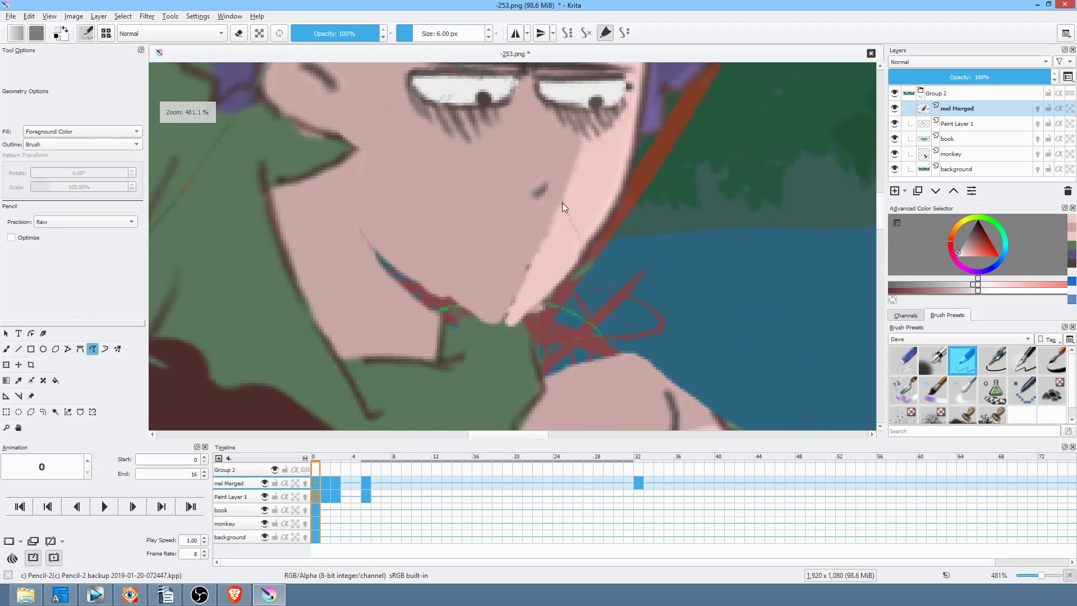
pyautogui.moveTo(497, 248)
pyautogui.mouseDown()
pyautogui.moveTo(448, 236)
pyautogui.moveTo(444, 254)
pyautogui.moveTo(542, 270)
pyautogui.mouseUp()
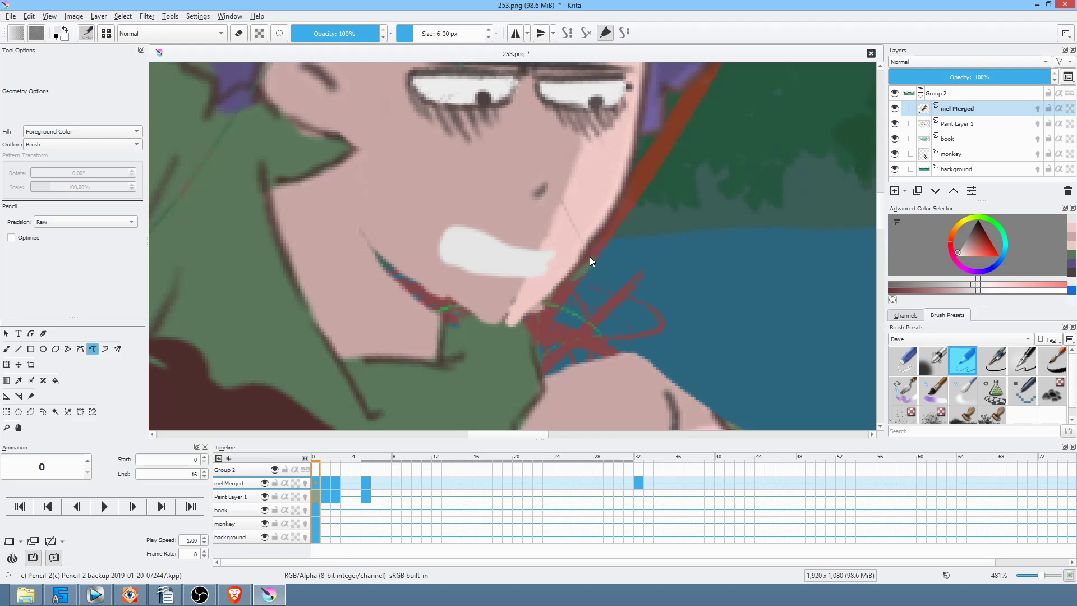
# Fill off-white teeth shapes in the mouth area on frames 1 and 2
pyautogui.press('.')
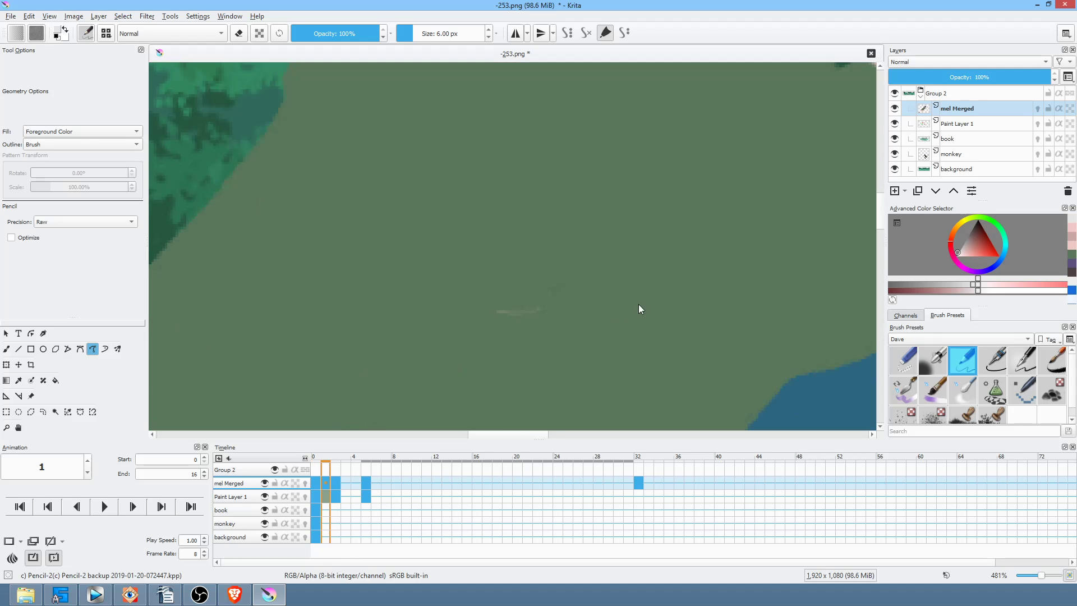
pyautogui.scroll(-5, 721, 250)
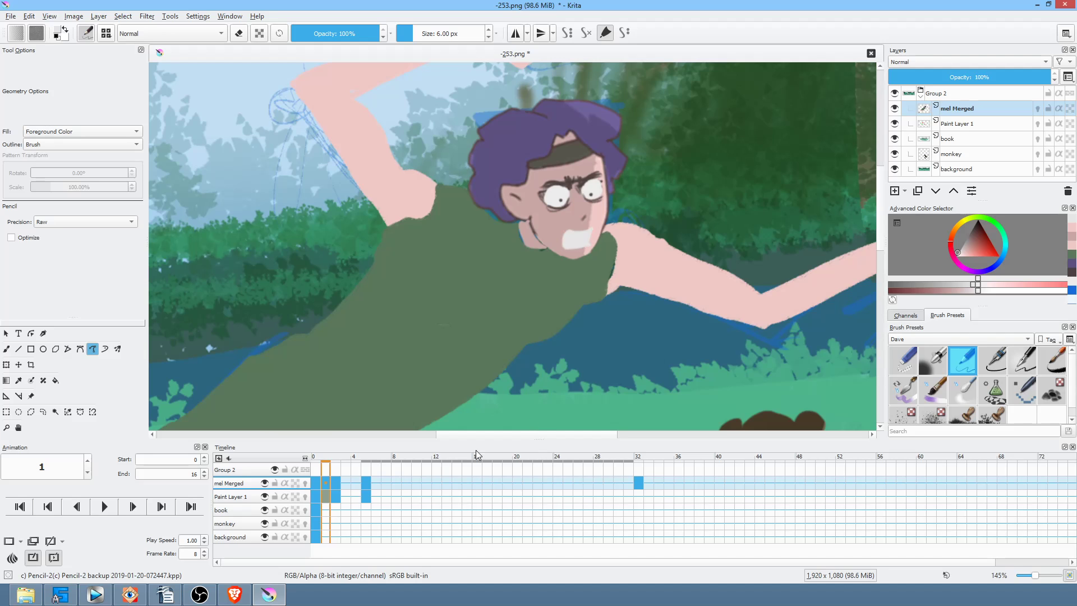
pyautogui.press('Right')
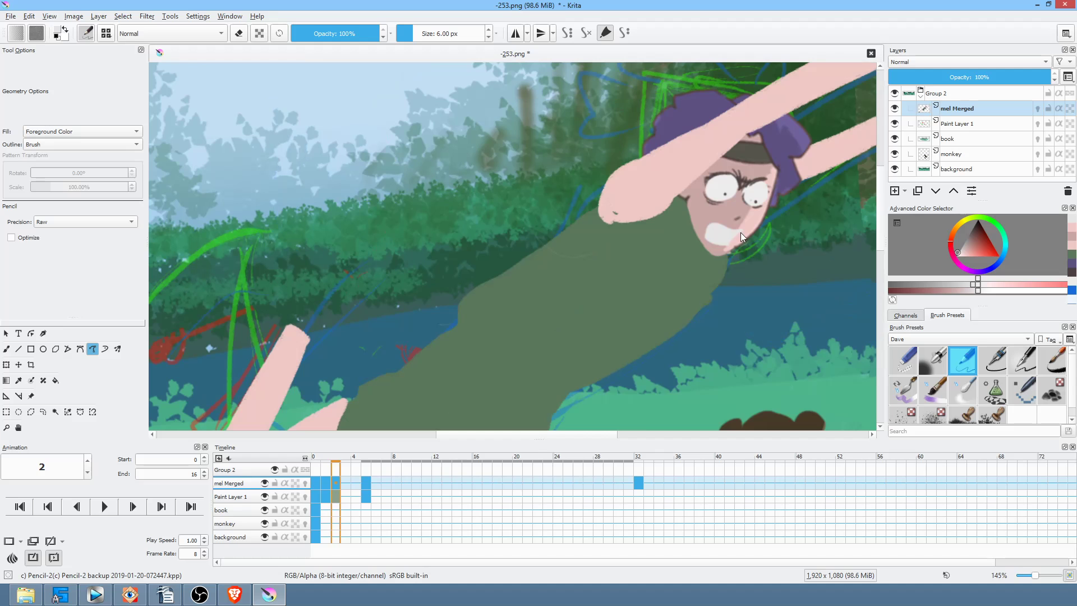
# On frame 0, outline the teeth shape with the freehand brush in a dark brown
pyautogui.click(370, 495)
pyautogui.moveTo(783, 345); pyautogui.dragTo(698, 284)
pyautogui.click(316, 496)
pyautogui.moveTo(368, 140); pyautogui.dragTo(594, 288)
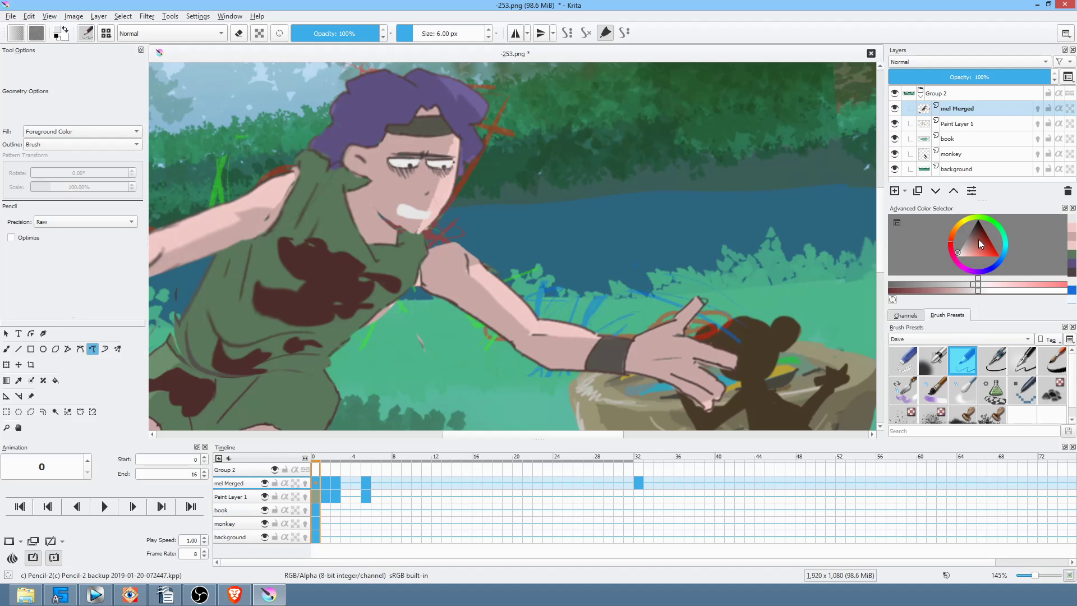
pyautogui.moveTo(978, 239); pyautogui.dragTo(975, 230)
pyautogui.press('b')
pyautogui.moveTo(501, 229)
pyautogui.mouseDown()
pyautogui.moveTo(490, 180)
pyautogui.moveTo(474, 168)
pyautogui.mouseUp()
pyautogui.moveTo(474, 169)
pyautogui.mouseDown()
pyautogui.moveTo(616, 256)
pyautogui.moveTo(551, 244)
pyautogui.mouseUp()
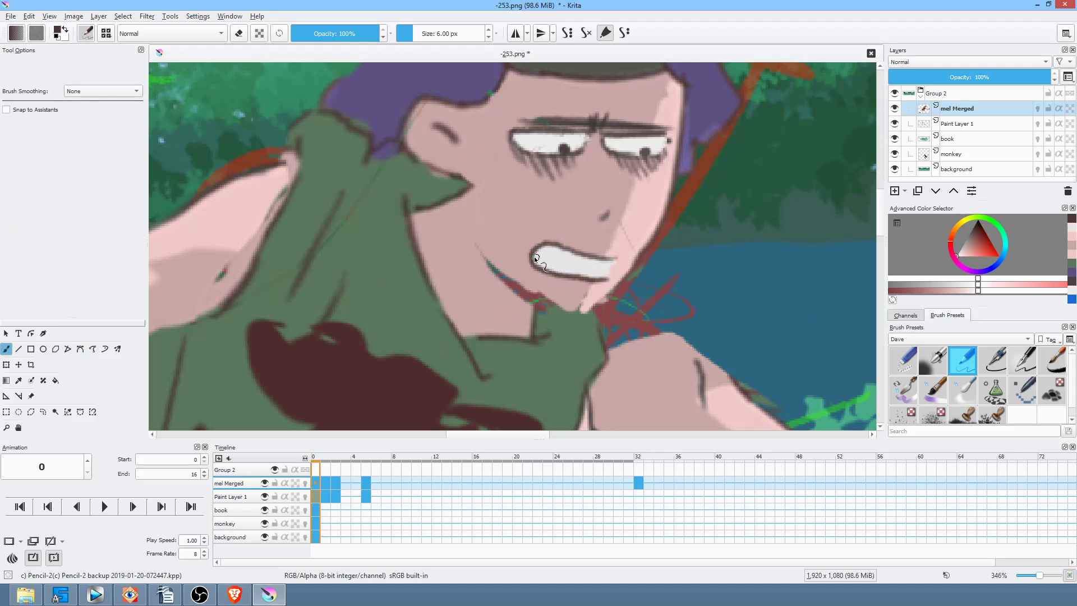
pyautogui.moveTo(761, 273); pyautogui.dragTo(562, 216)
# On frame 1, outline the mouth in dark brown and paint the opening between the upper and lower teeth
pyautogui.click(327, 495)
pyautogui.moveTo(749, 219)
pyautogui.mouseDown()
pyautogui.moveTo(464, 303)
pyautogui.moveTo(556, 321)
pyautogui.mouseUp()
pyautogui.moveTo(503, 265)
pyautogui.mouseDown()
pyautogui.moveTo(448, 269)
pyautogui.moveTo(435, 293)
pyautogui.moveTo(440, 315)
pyautogui.moveTo(498, 303)
pyautogui.mouseUp()
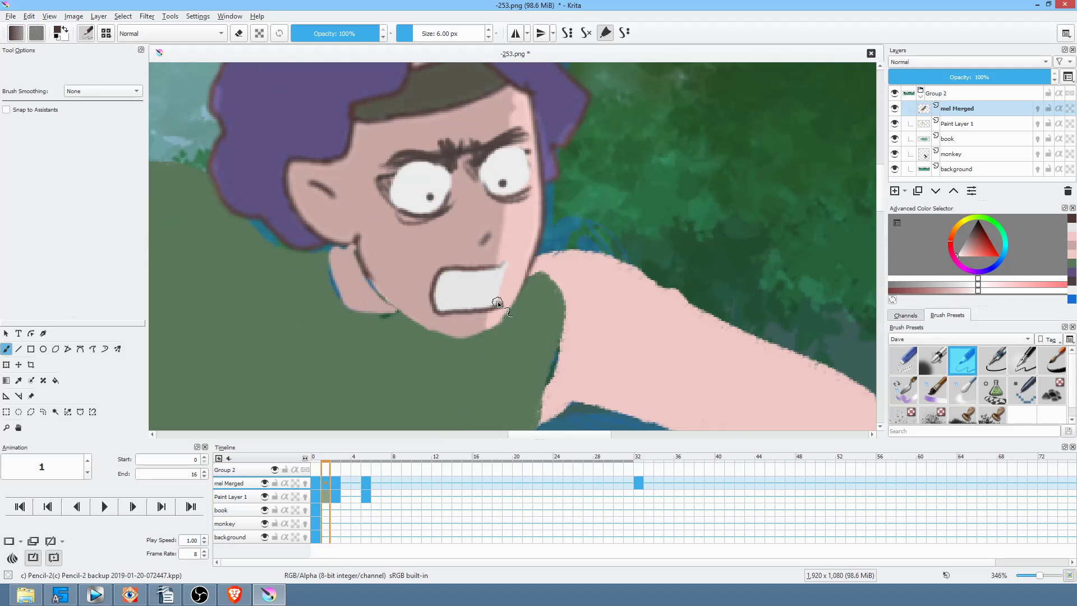
pyautogui.moveTo(504, 264)
pyautogui.mouseDown()
pyautogui.moveTo(503, 296)
pyautogui.moveTo(435, 284)
pyautogui.moveTo(504, 276)
pyautogui.mouseUp()
pyautogui.moveTo(436, 306)
pyautogui.mouseDown()
pyautogui.moveTo(492, 307)
pyautogui.moveTo(497, 285)
pyautogui.mouseUp()
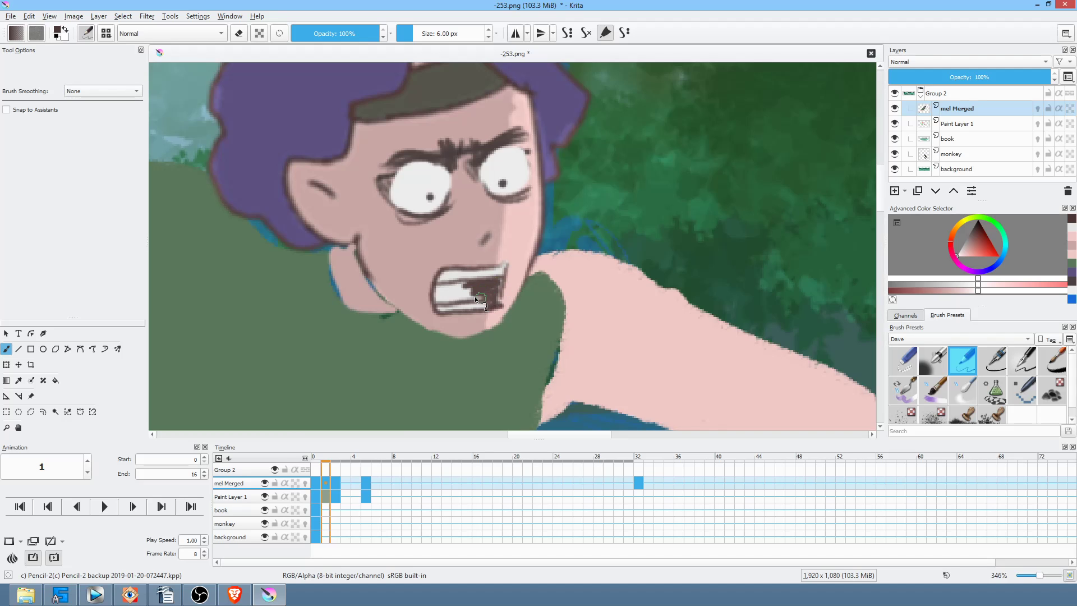
pyautogui.moveTo(461, 289)
pyautogui.mouseDown()
pyautogui.moveTo(474, 295)
pyautogui.moveTo(437, 303)
pyautogui.moveTo(481, 308)
pyautogui.moveTo(497, 287)
pyautogui.mouseUp()
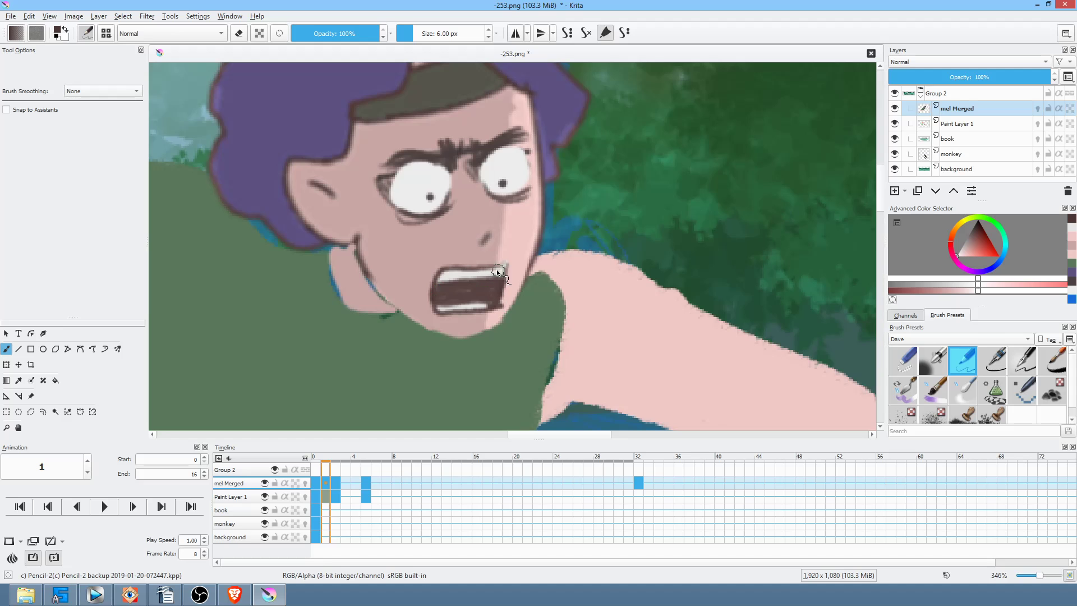
# On frame 2, outline the mouth and draw the line between the teeth in dark brown
pyautogui.click(338, 495)
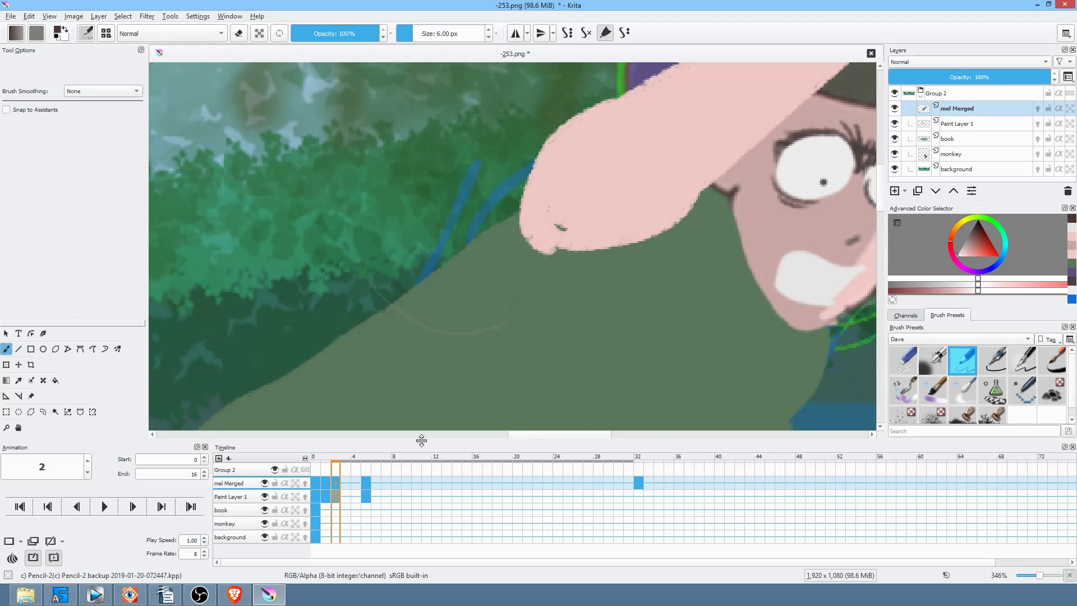
pyautogui.moveTo(575, 293)
pyautogui.mouseDown()
pyautogui.moveTo(520, 280)
pyautogui.moveTo(504, 308)
pyautogui.moveTo(568, 323)
pyautogui.mouseUp()
pyautogui.moveTo(511, 292); pyautogui.dragTo(534, 302)
# Play back the animation to review the character's faces in motion, and stop it
pyautogui.scroll(-8, 577, 304)
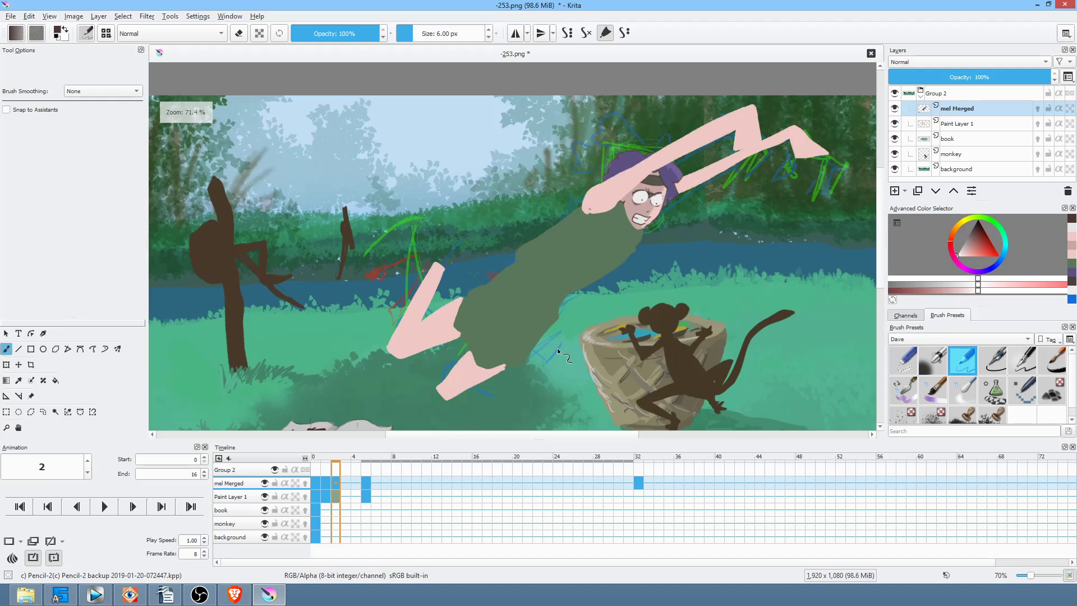
pyautogui.moveTo(695, 303); pyautogui.dragTo(608, 306)
pyautogui.press('space')
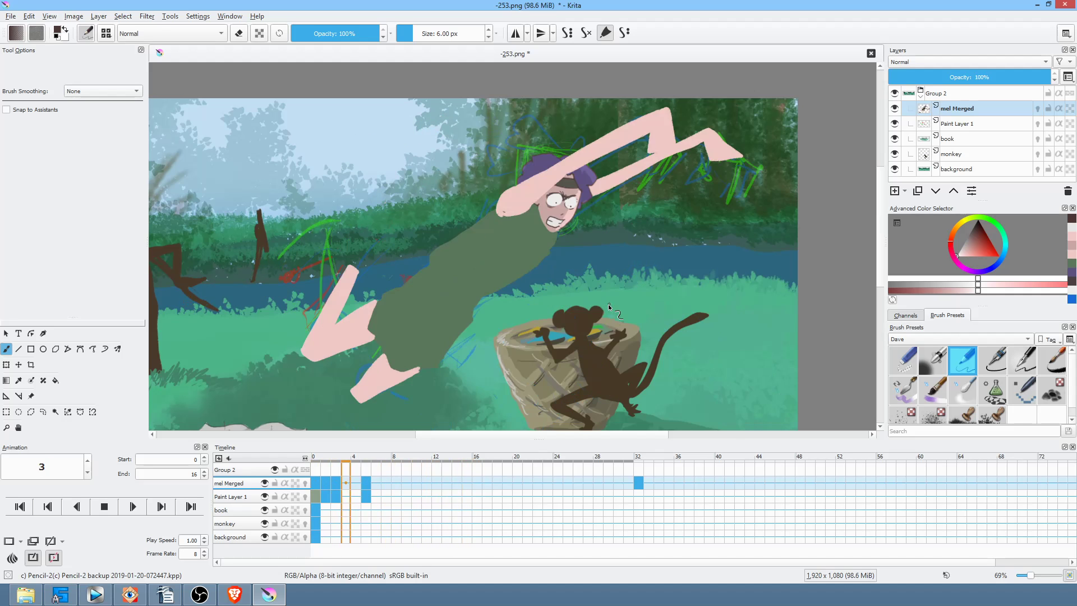
pyautogui.press('space')
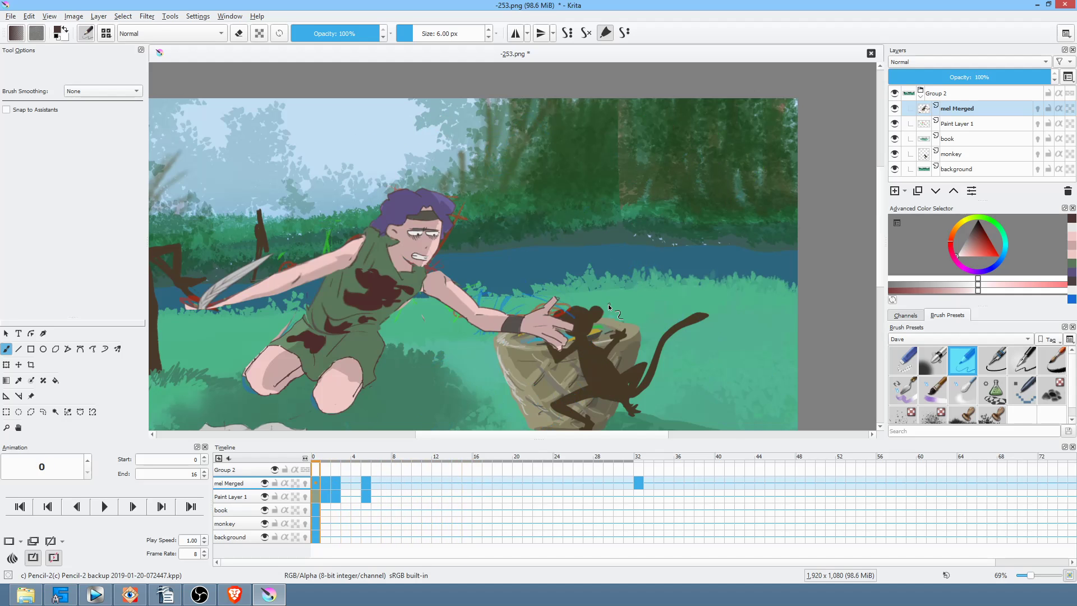
# Delete the rough sketch layer, Paint Layer 1
pyautogui.click(357, 496)
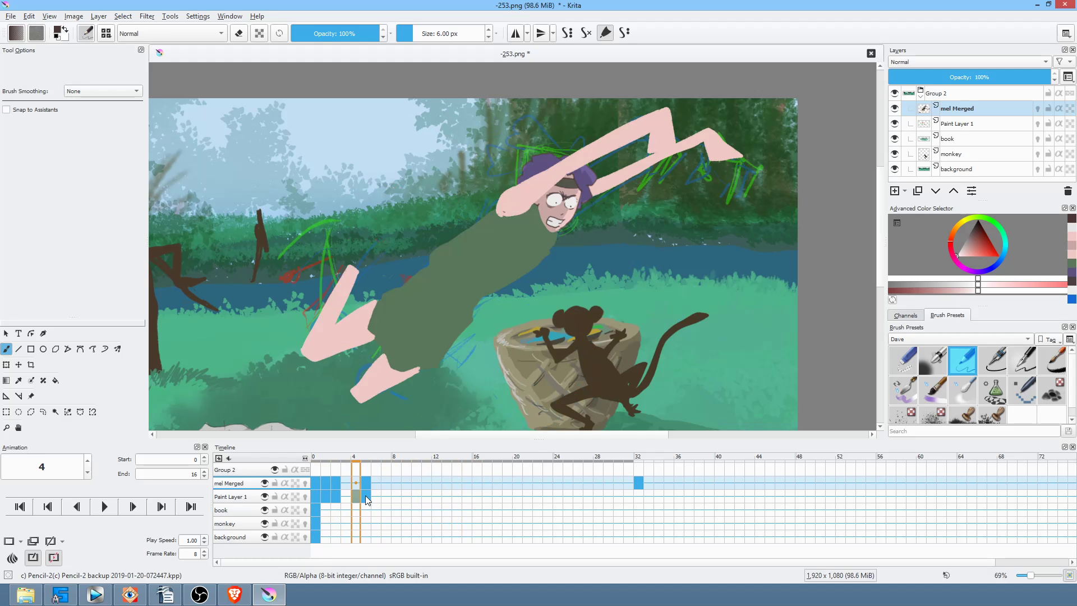
pyautogui.click(366, 496)
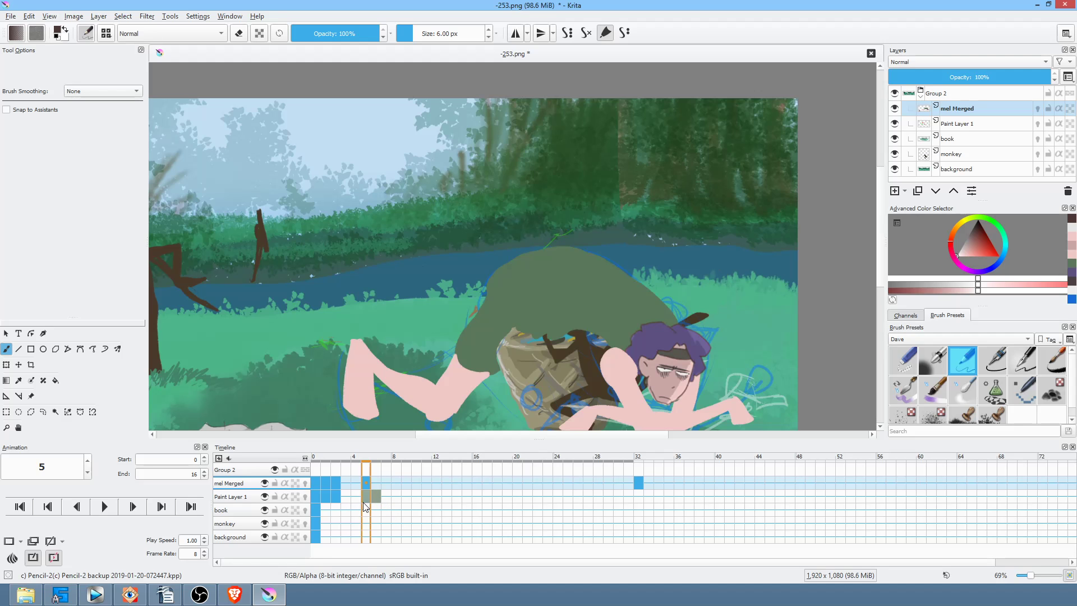
pyautogui.click(251, 496)
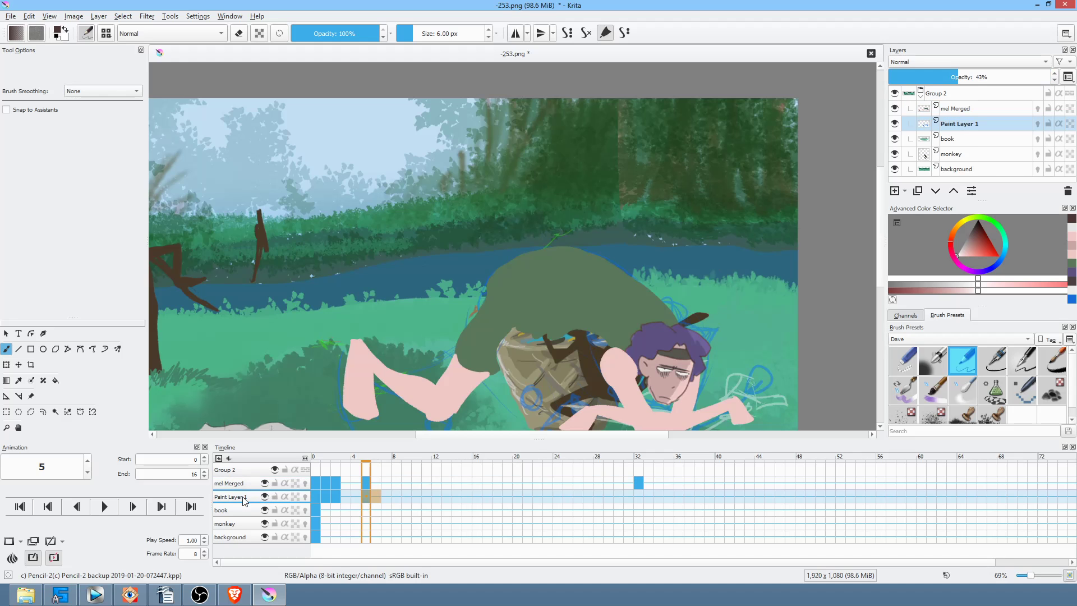
pyautogui.click(998, 125)
pyautogui.click(1068, 191)
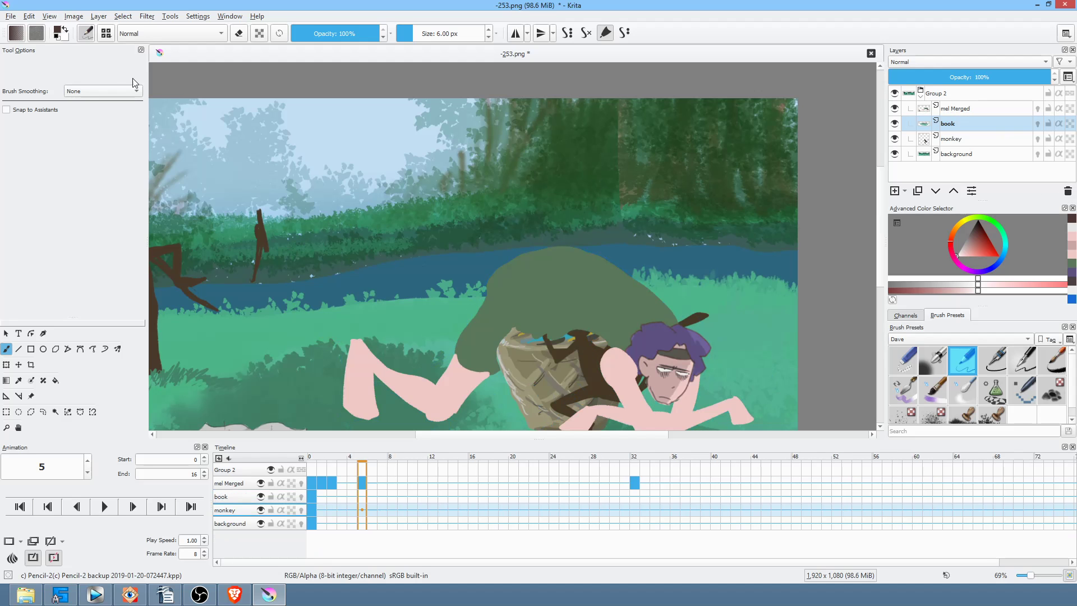
# Save the animation document
pyautogui.click(10, 15)
pyautogui.click(23, 68)
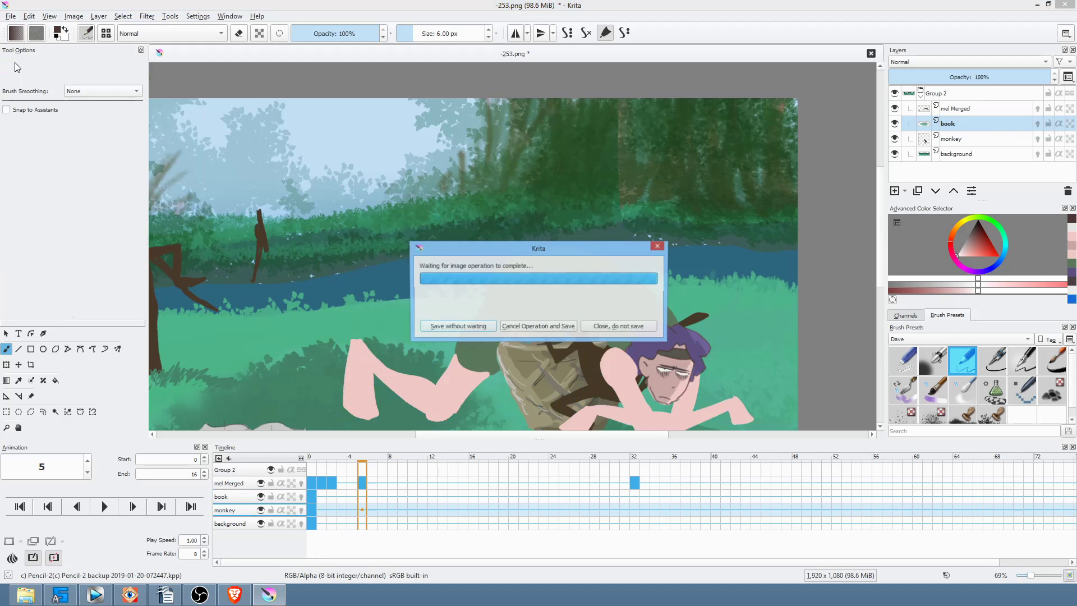
pyautogui.click(685, 436)
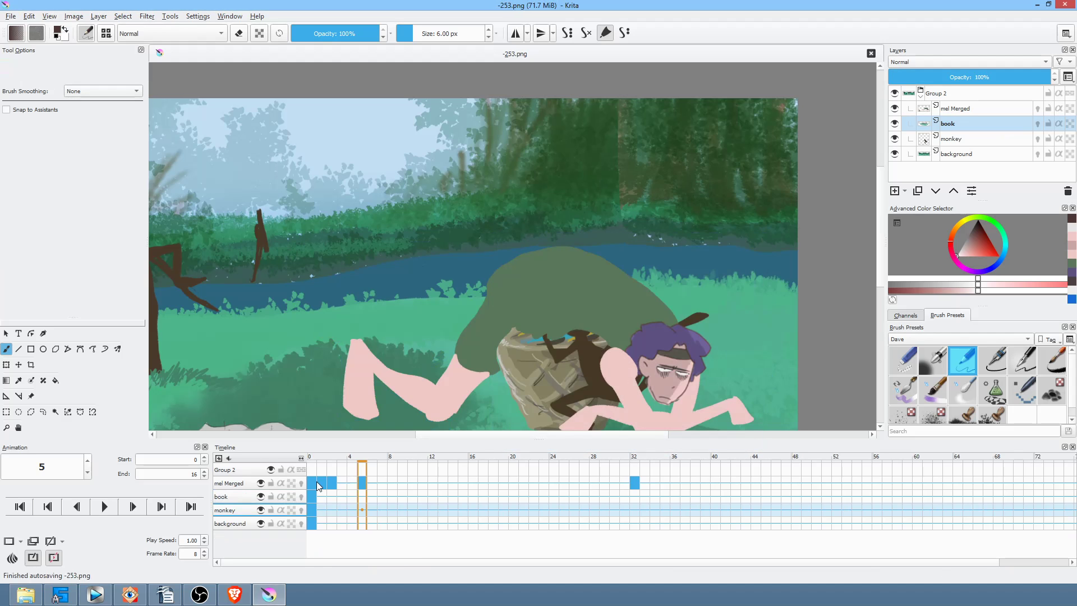
# Copy the mel Merged keyframe from frame 5 to frame 6 and return to frame 5
pyautogui.moveTo(361, 483); pyautogui.dragTo(371, 483)
pyautogui.click(364, 483)
# Switch the Transform tool to Liquify, enlarge its brush, and make mel Merged the layer being transformed on frame 5
pyautogui.moveTo(672, 372); pyautogui.dragTo(609, 291)
pyautogui.hotkey('ctrl', 't')
pyautogui.rightClick(608, 290)
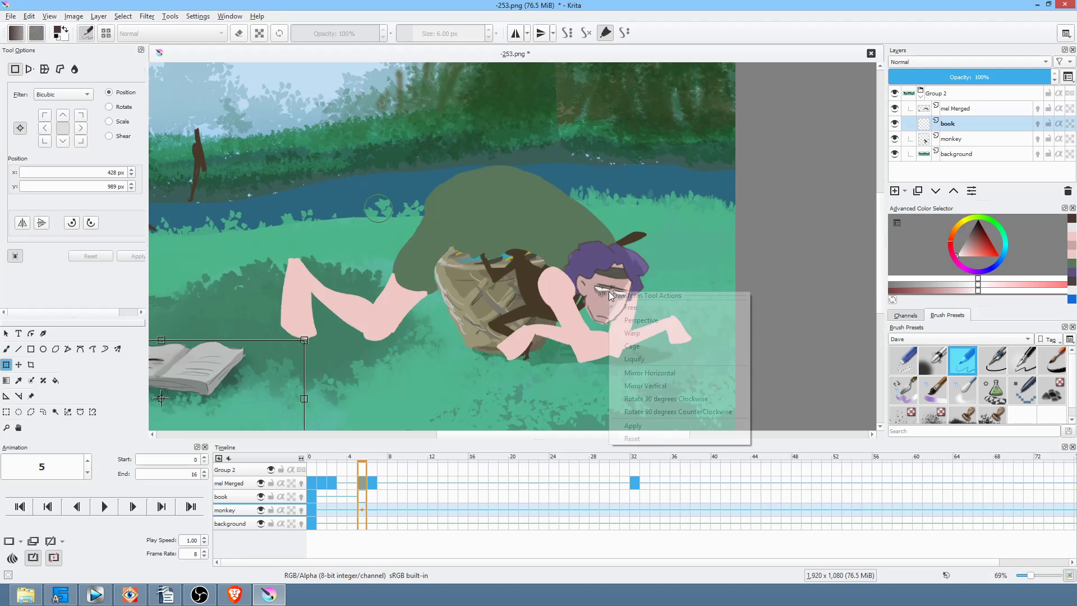
pyautogui.click(643, 359)
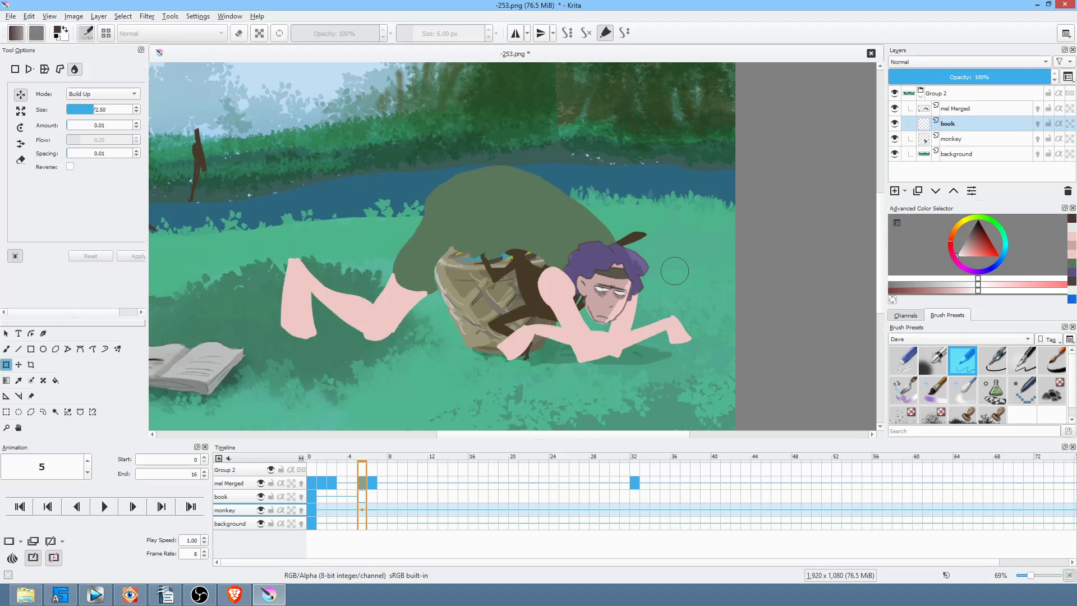
pyautogui.moveTo(599, 295); pyautogui.dragTo(734, 295)
pyautogui.click(975, 122)
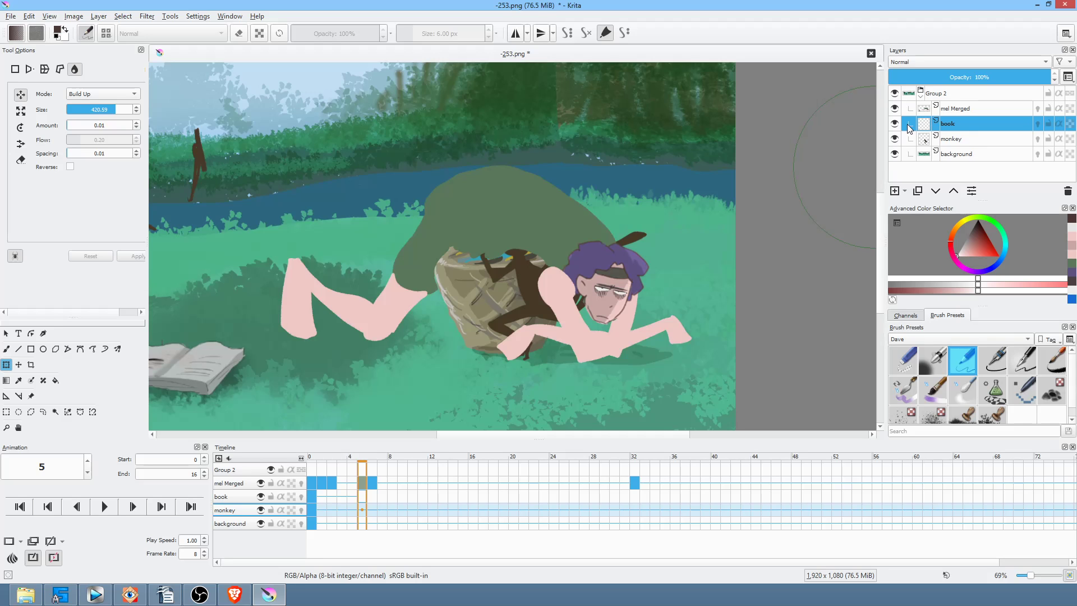
pyautogui.click(957, 109)
# Squash the landing pose on mel Merged's frame 5 with Liquify, pushing down the head, arms and back and reshaping the hips
pyautogui.moveTo(601, 275)
pyautogui.mouseDown()
pyautogui.moveTo(598, 337)
pyautogui.moveTo(437, 353)
pyautogui.mouseUp()
pyautogui.moveTo(605, 356); pyautogui.dragTo(610, 349)
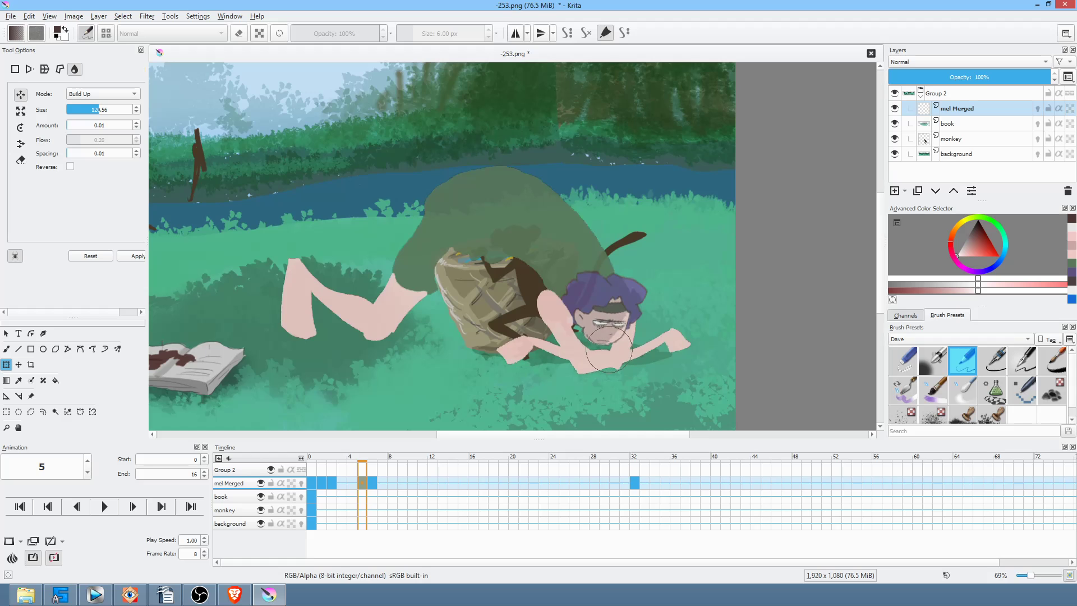
pyautogui.keyDown('shift'); pyautogui.moveTo(435, 198); pyautogui.dragTo(597, 197); pyautogui.keyUp('shift')
pyautogui.moveTo(462, 152)
pyautogui.mouseDown()
pyautogui.moveTo(484, 175)
pyautogui.moveTo(485, 161)
pyautogui.mouseUp()
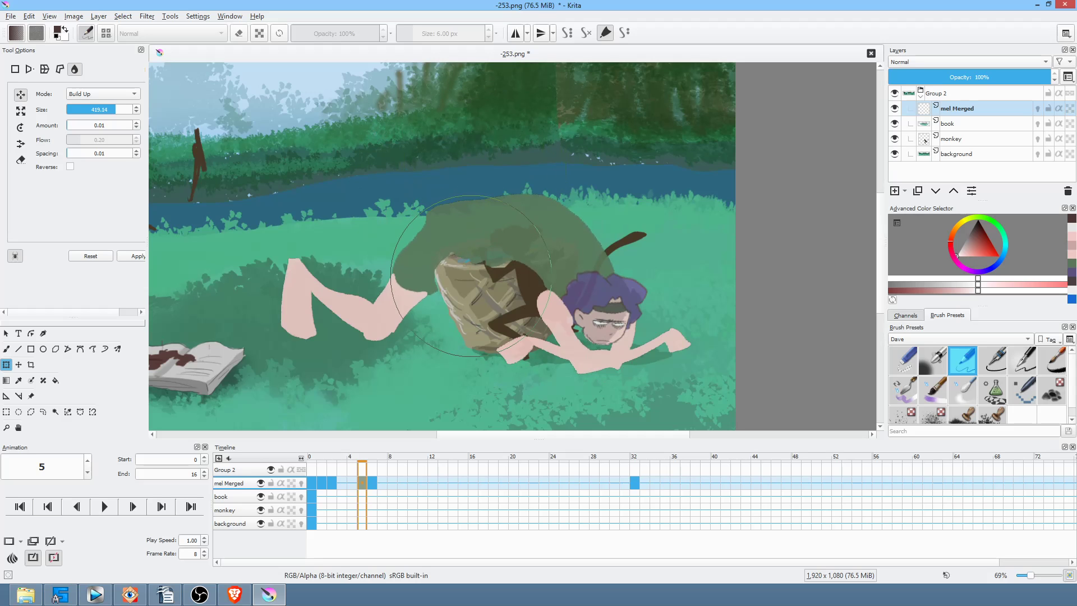
pyautogui.moveTo(422, 267)
pyautogui.mouseDown()
pyautogui.moveTo(385, 233)
pyautogui.moveTo(426, 334)
pyautogui.moveTo(450, 341)
pyautogui.moveTo(426, 338)
pyautogui.mouseUp()
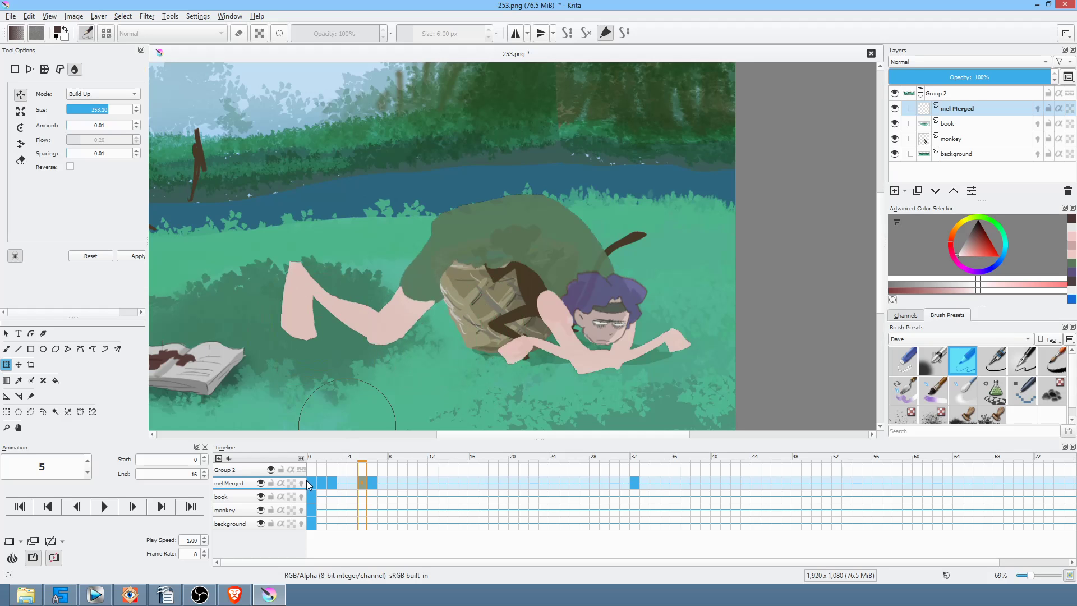
# Play the animation from frame 0 several times to check how the squashed landing reads
pyautogui.click(311, 483)
pyautogui.scroll(-1, 485, 324)
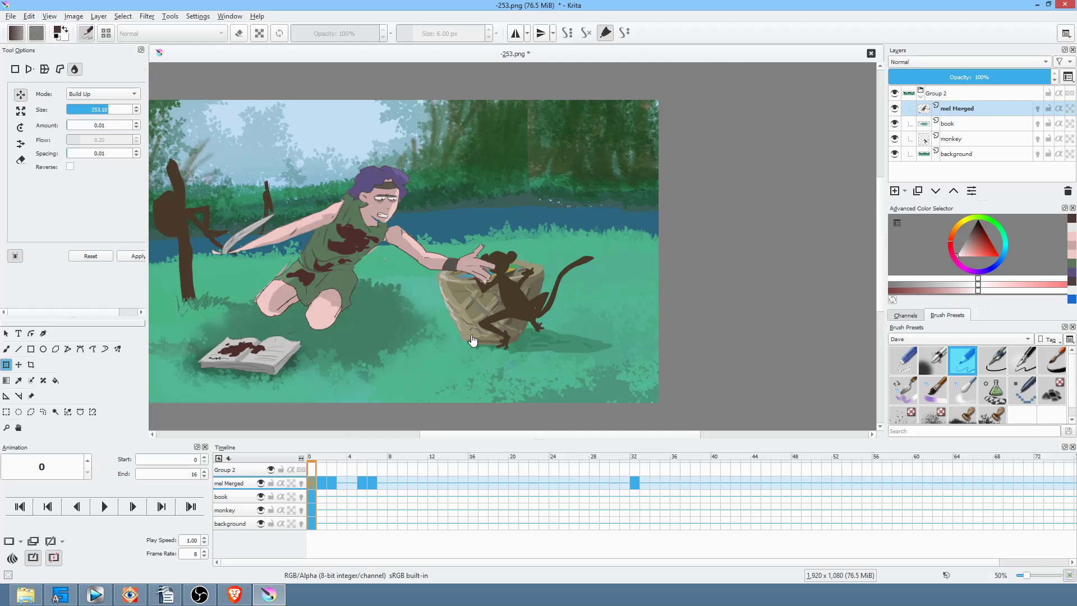
pyautogui.press('space')
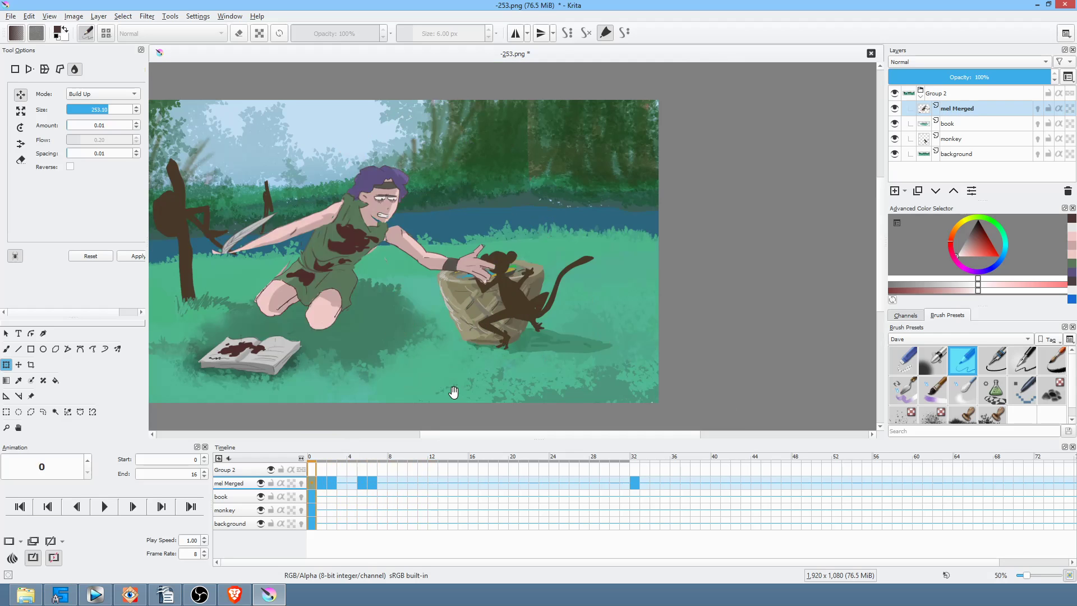
pyautogui.moveTo(350, 459); pyautogui.dragTo(380, 456)
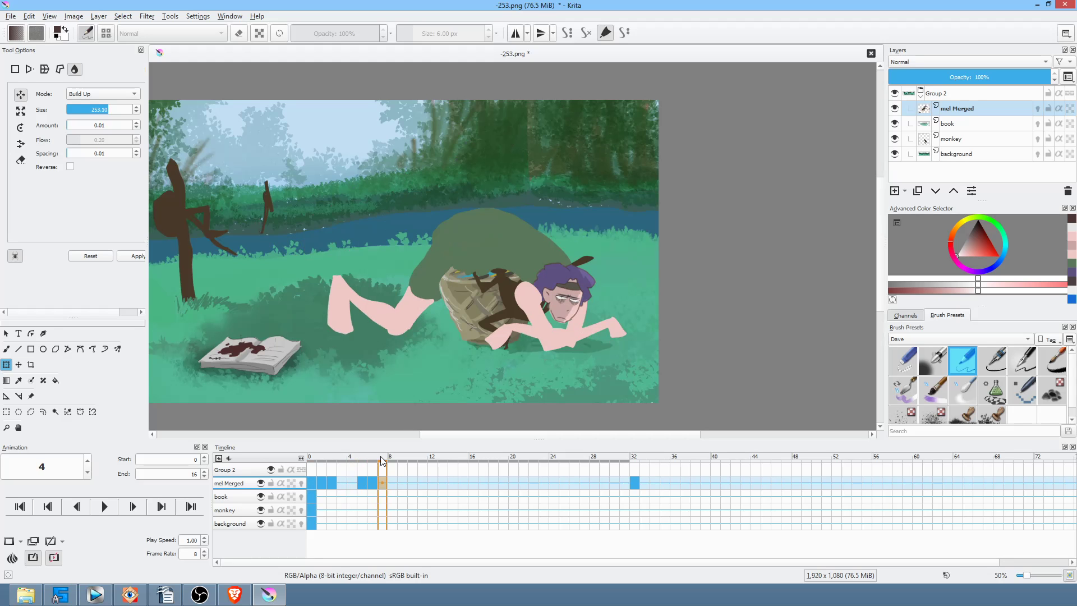
pyautogui.press('space')
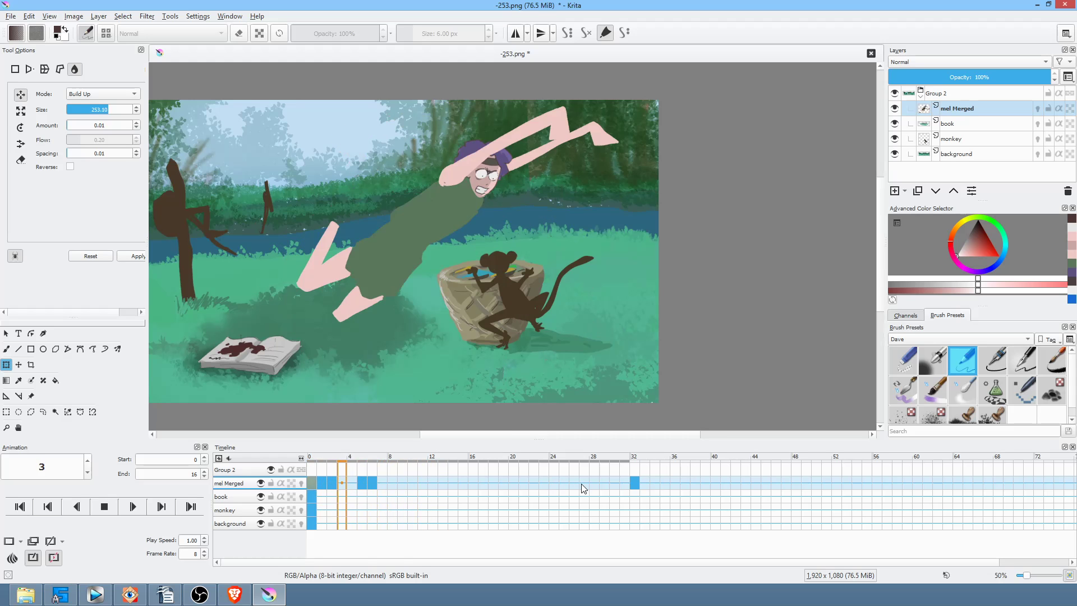
pyautogui.press('space')
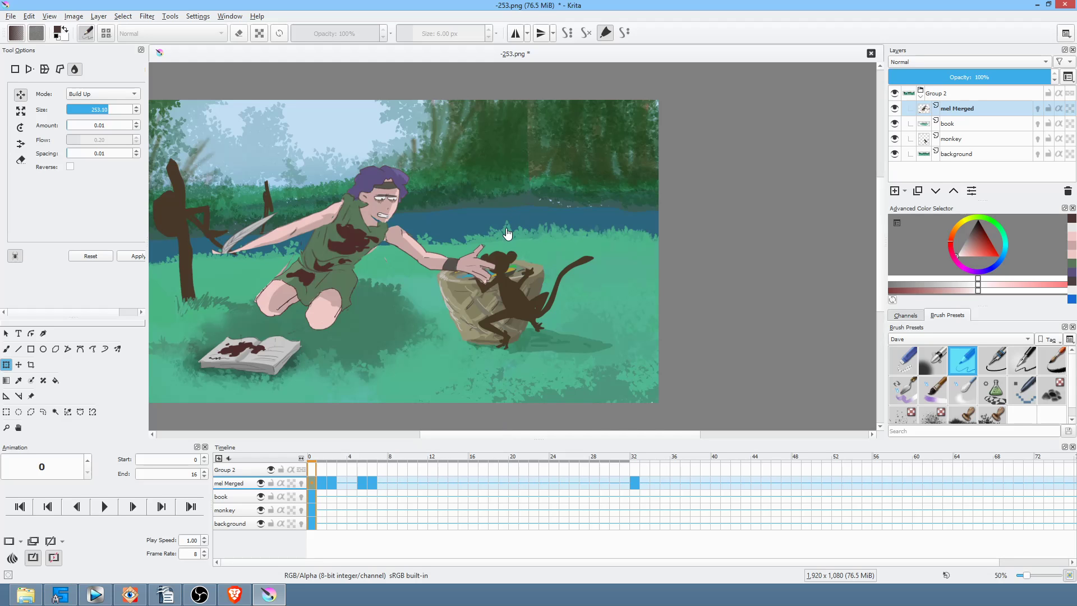
pyautogui.scroll(1, 497, 250)
pyautogui.moveTo(502, 250); pyautogui.dragTo(573, 254)
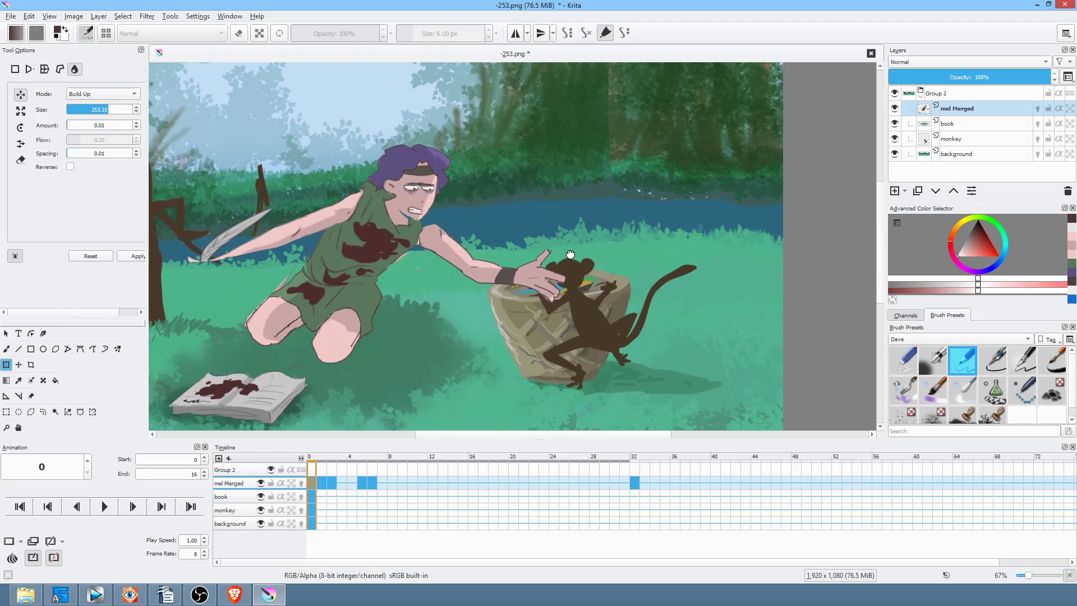
pyautogui.press('space')
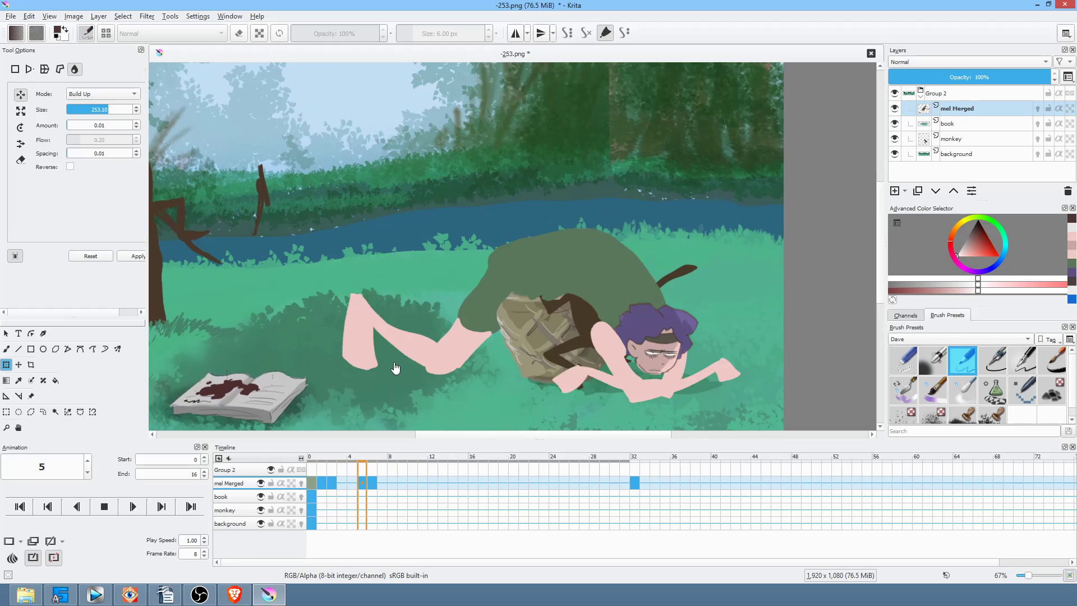
pyautogui.press('space')
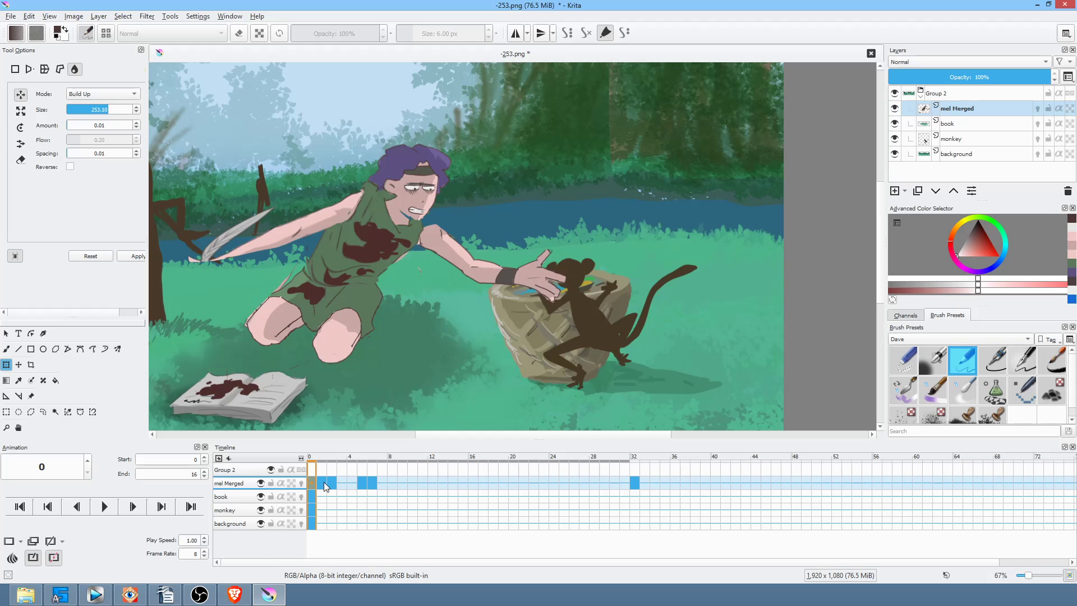
pyautogui.press('space')
pyautogui.press('space')
# Save the document, accepting the existing PNG options
pyautogui.click(14, 20)
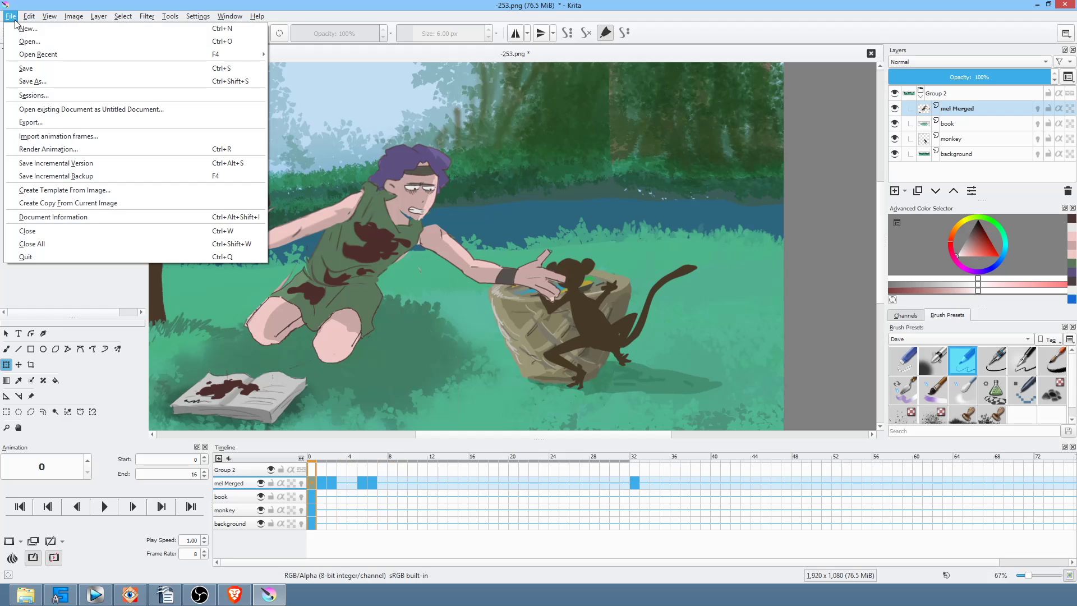
pyautogui.click(22, 69)
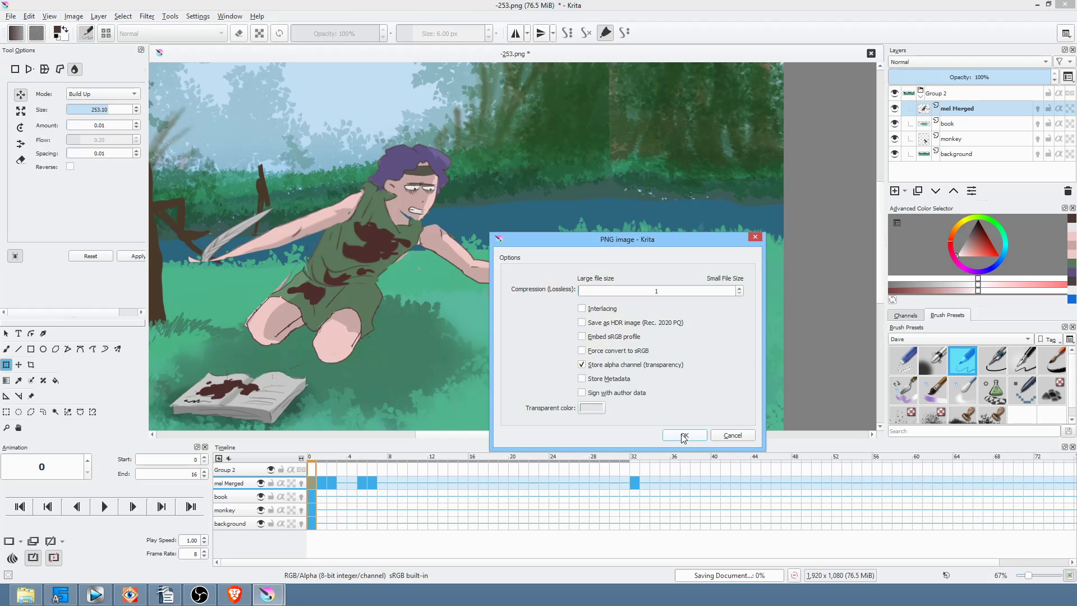
pyautogui.click(683, 438)
# Add a new paint layer above the collapsed Group 2 and save the document
pyautogui.click(953, 93)
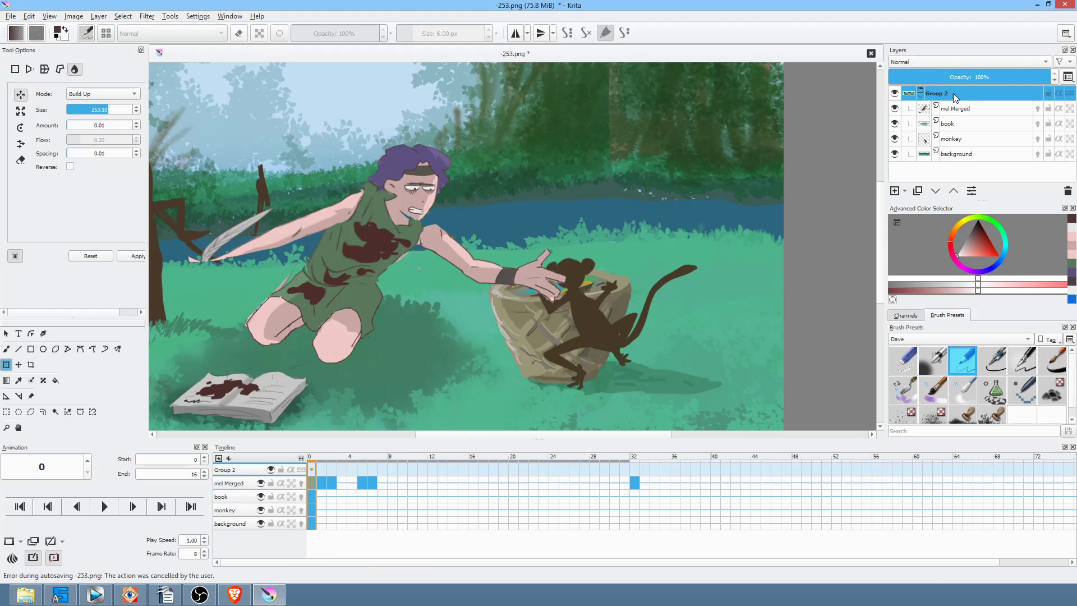
pyautogui.click(894, 191)
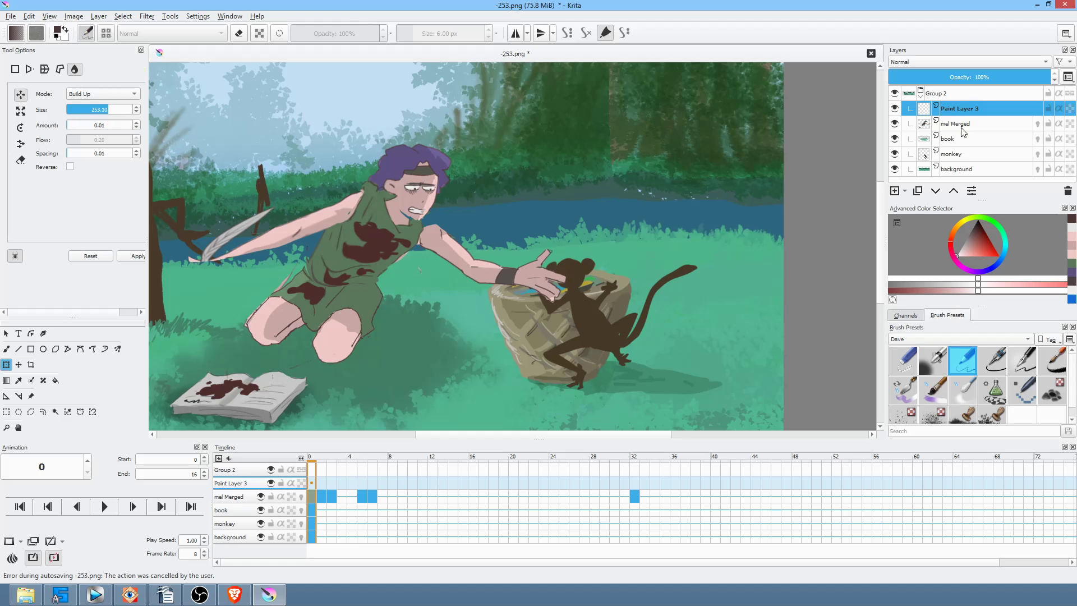
pyautogui.click(954, 191)
pyautogui.click(921, 112)
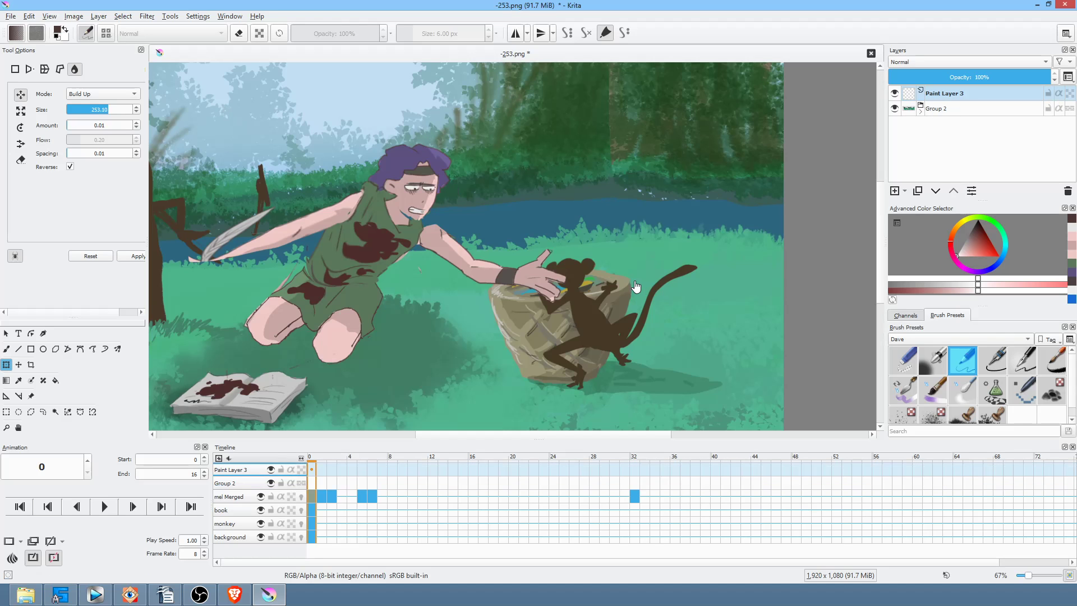
pyautogui.hotkey('ctrl', 's')
pyautogui.click(684, 470)
# Try moving the mel Merged keyframe from frame 2 onto frame 1, playing the result before undoing the move
pyautogui.moveTo(333, 499); pyautogui.dragTo(322, 496)
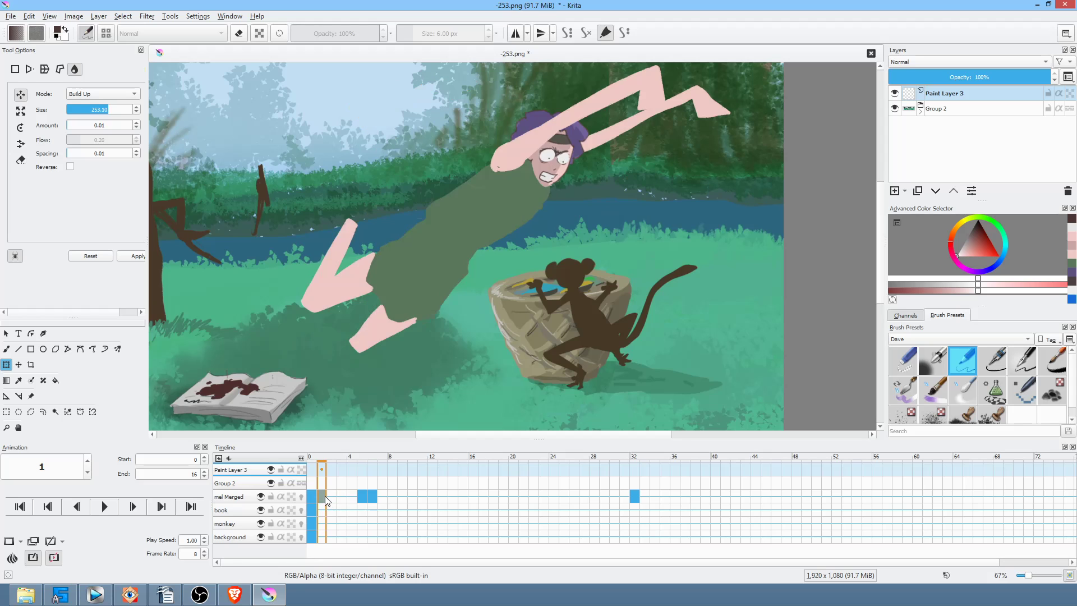
pyautogui.click(313, 495)
pyautogui.press('space')
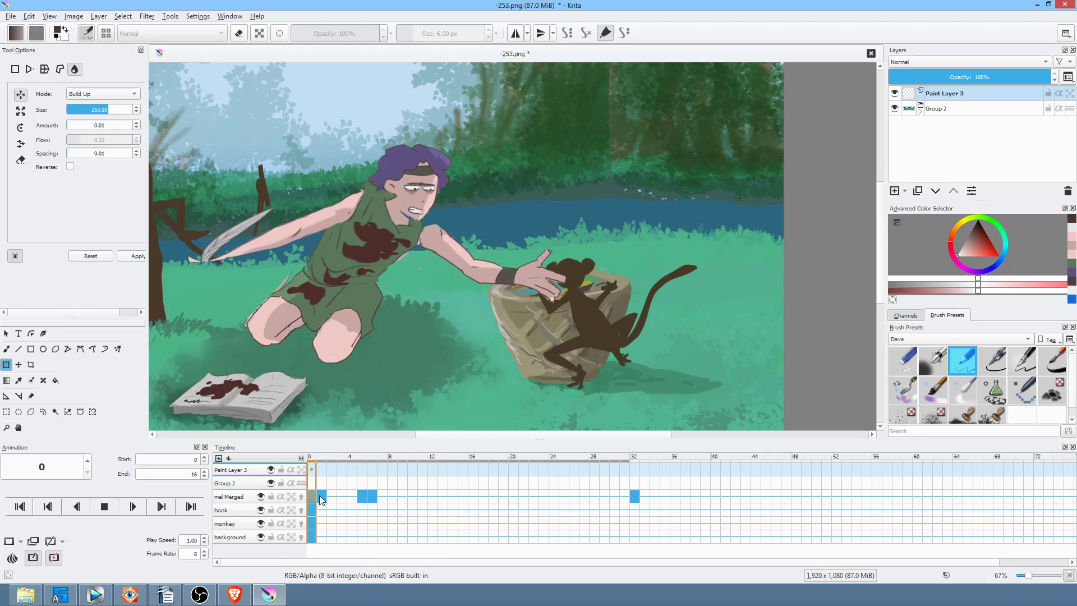
pyautogui.press('space')
pyautogui.press('space')
pyautogui.press('space')
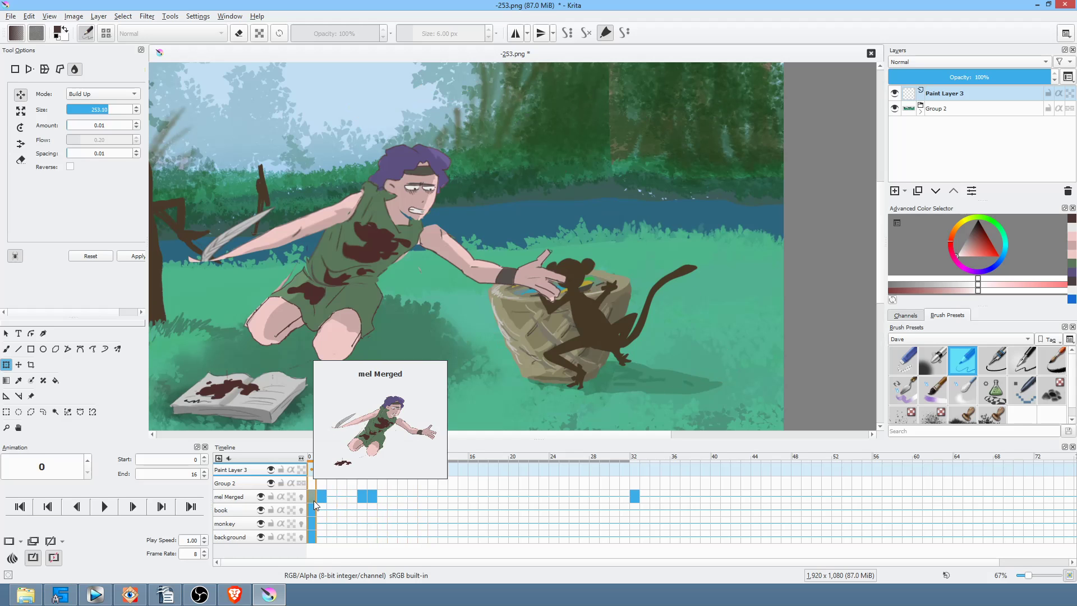
pyautogui.press('Right')
pyautogui.hotkey('ctrl', 'z')
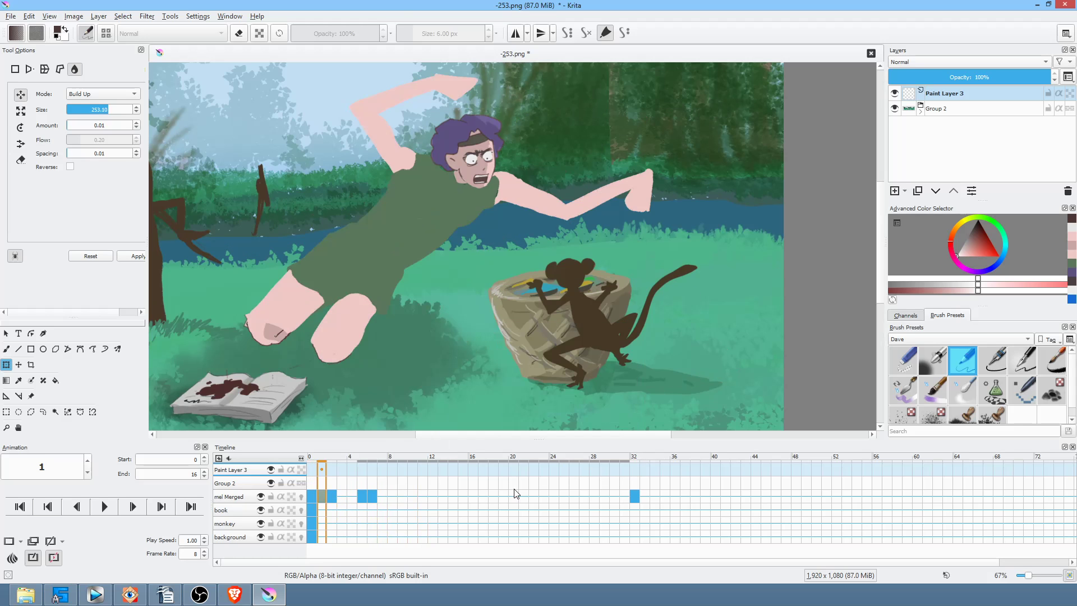
# Play the animation from frame 0 to review the timing with both leap keyframes in place
pyautogui.click(309, 497)
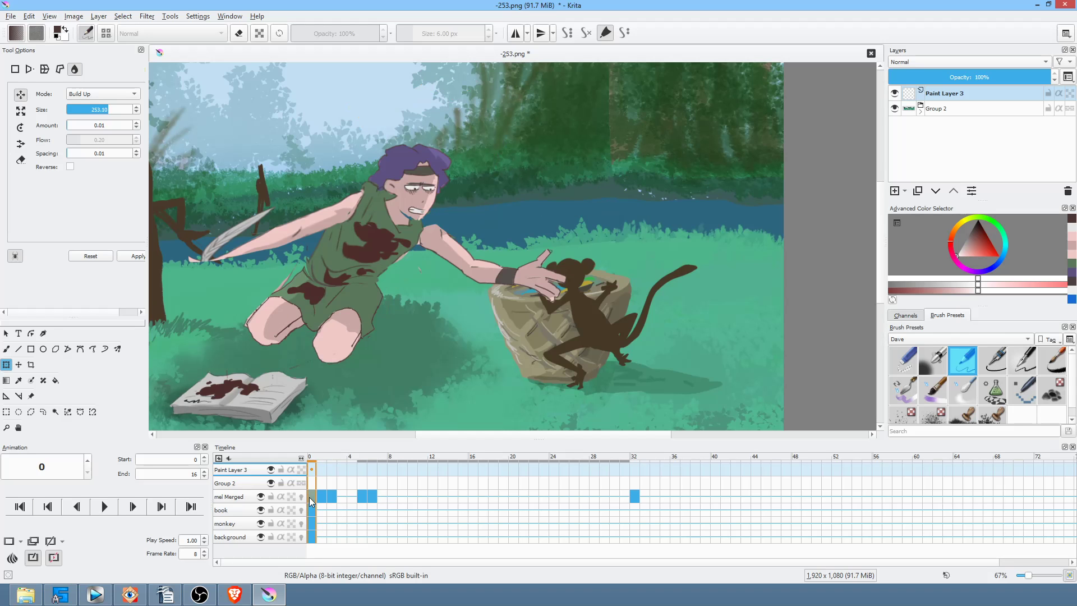
pyautogui.press('space')
pyautogui.press('space')
pyautogui.press('space')
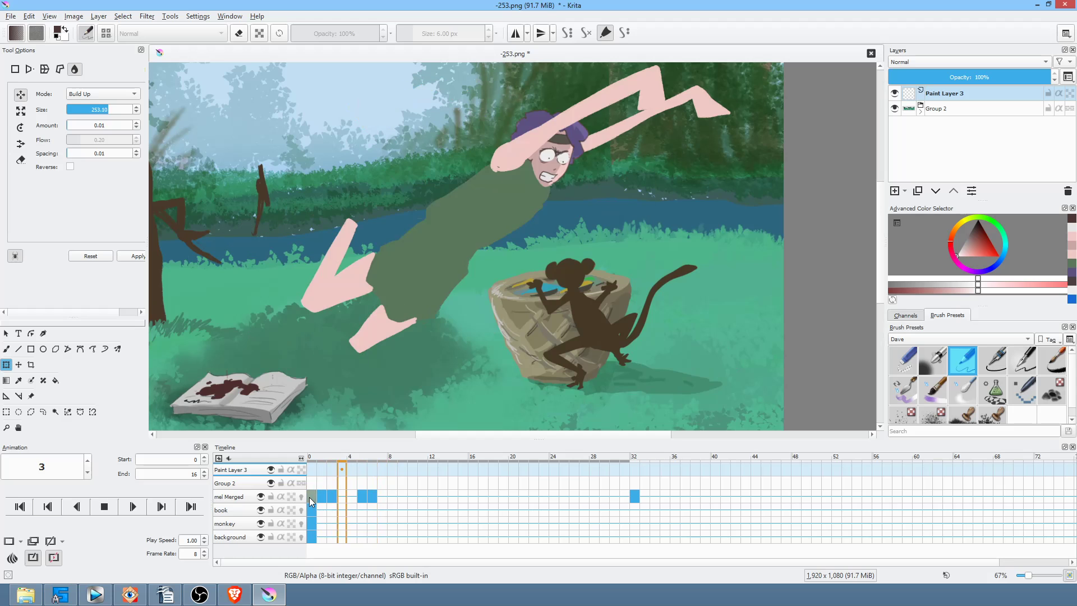
pyautogui.press('space')
# Replace mel Merged's frame 1 keyframe with the one from frame 2 and play back the faster leap
pyautogui.click(332, 497)
pyautogui.press('space')
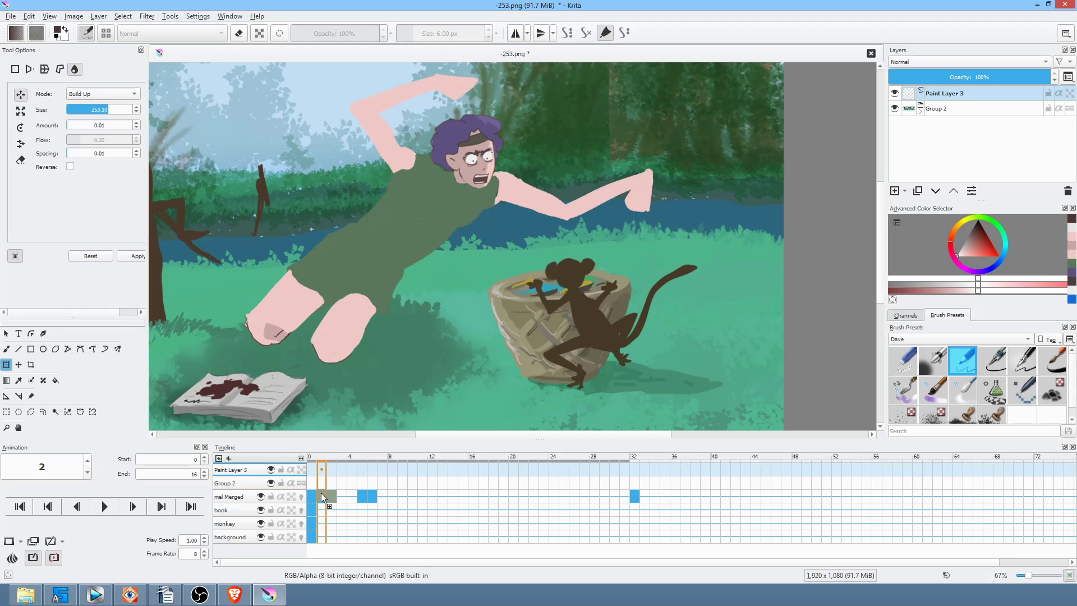
pyautogui.press('space')
pyautogui.press('space')
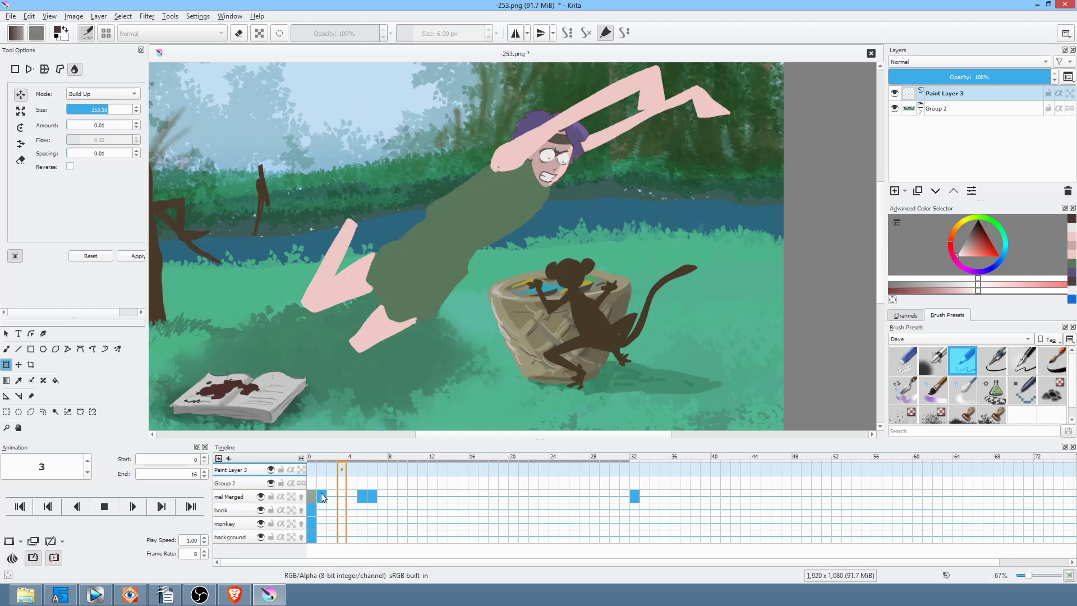
pyautogui.press('space')
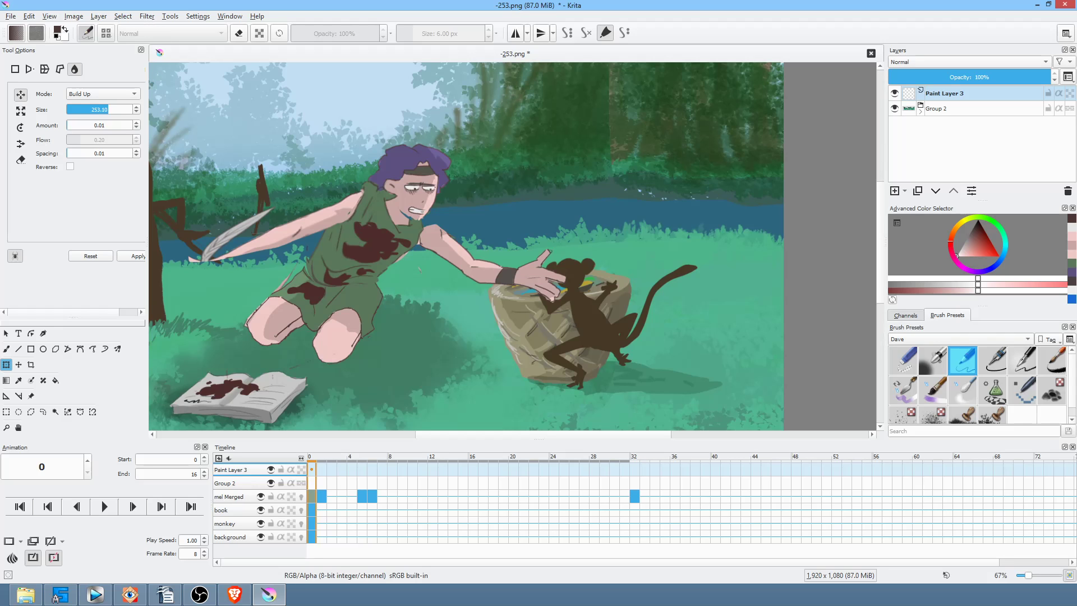
# Switch to Vegas Pro and mark a review range from late in the 251 clip through most of the 252 clip
pyautogui.hotkey('alt', 'Tab')
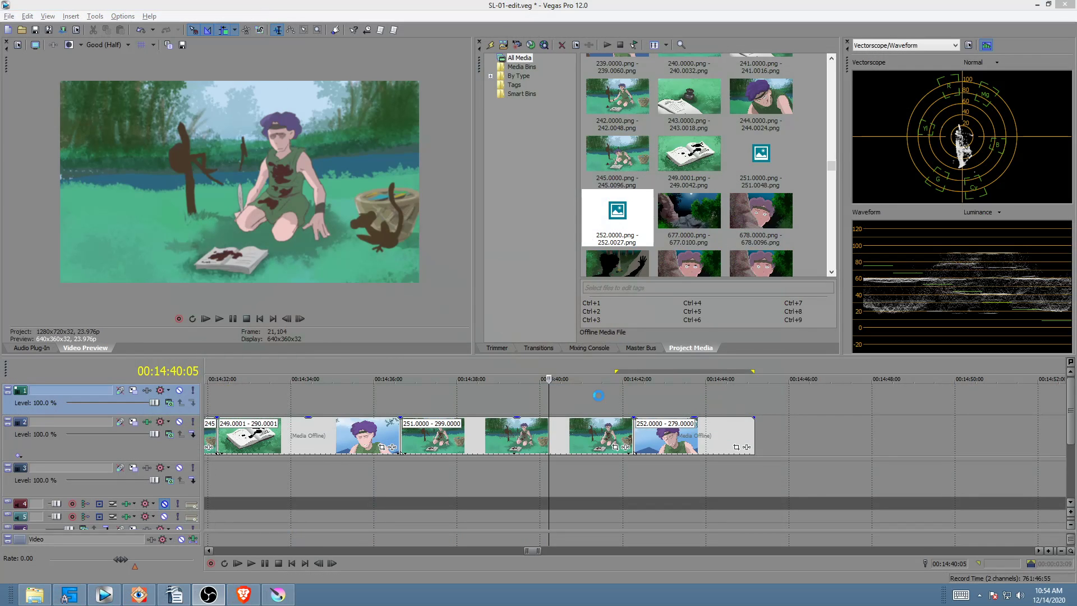
pyautogui.moveTo(570, 408); pyautogui.dragTo(728, 427)
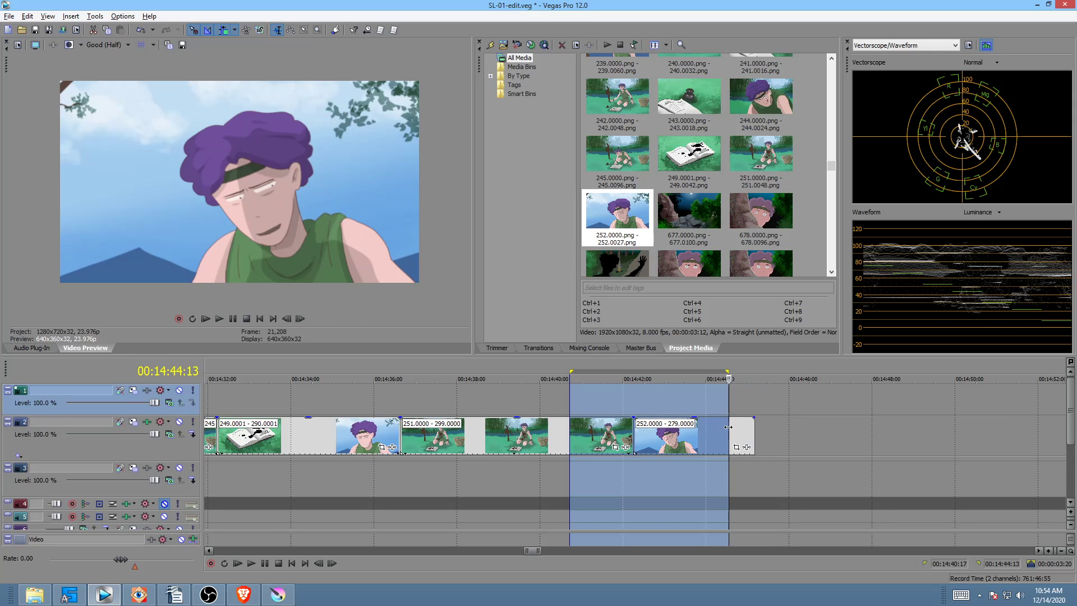
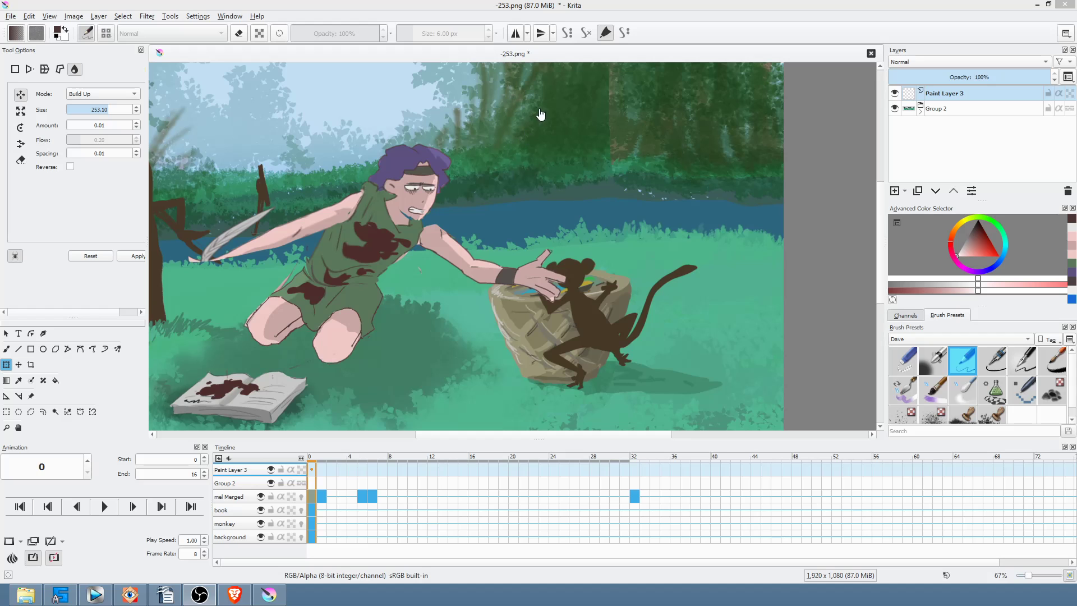
# Return to Krita, expand Group 2, and outline-select the kneeling character's head, torso and arms on mel Merged at frame 0
pyautogui.click(418, 104)
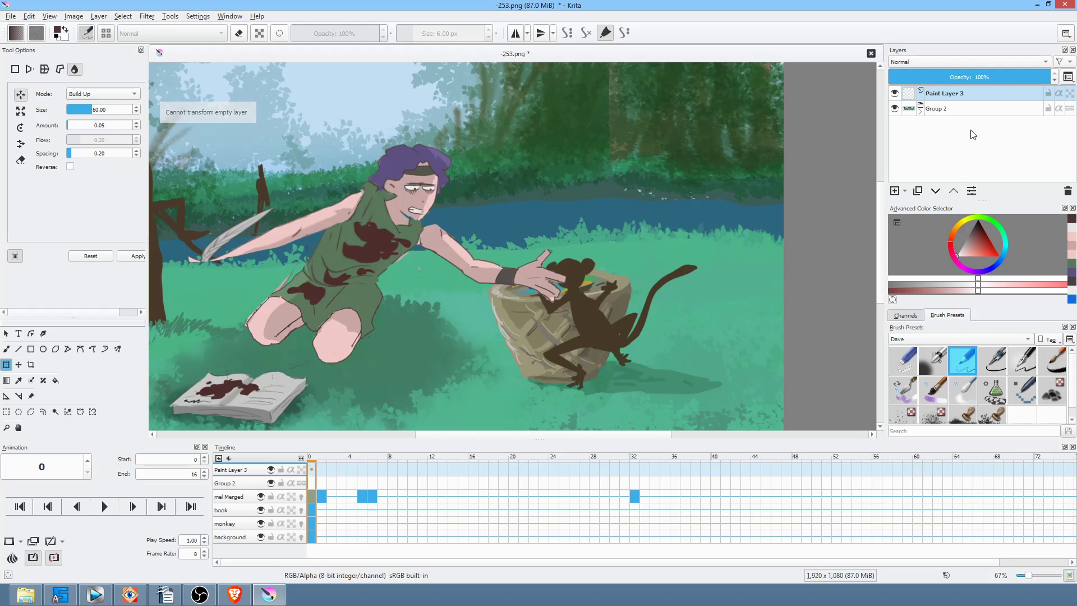
pyautogui.click(964, 93)
pyautogui.click(923, 106)
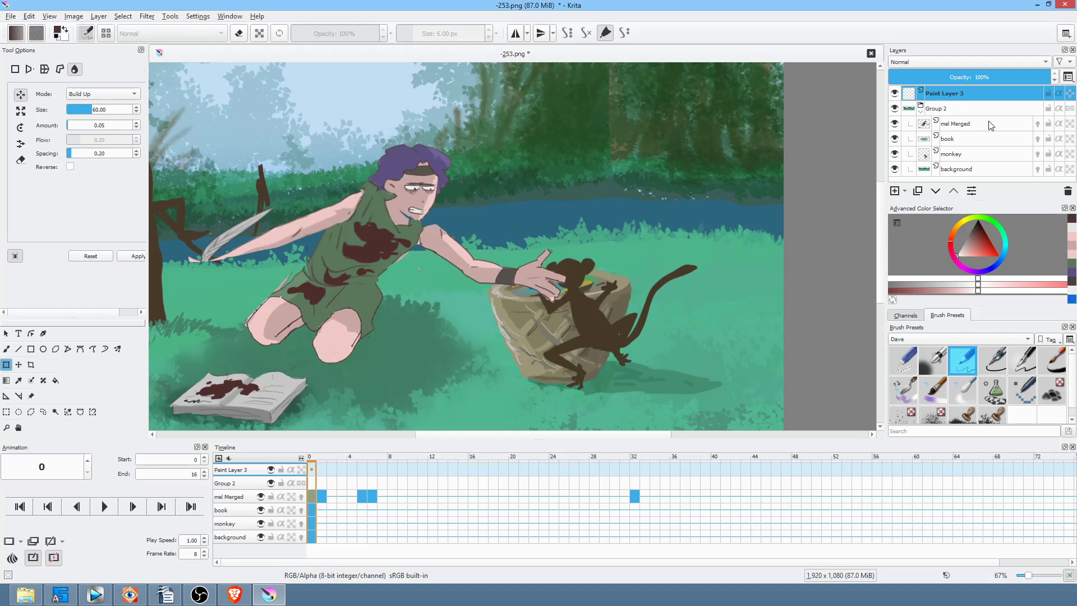
pyautogui.click(976, 128)
pyautogui.press('l')
pyautogui.moveTo(480, 115)
pyautogui.mouseDown()
pyautogui.moveTo(453, 111)
pyautogui.moveTo(296, 160)
pyautogui.mouseUp()
pyautogui.moveTo(302, 283); pyautogui.dragTo(322, 291)
pyautogui.moveTo(429, 295)
pyautogui.mouseDown()
pyautogui.moveTo(510, 317)
pyautogui.moveTo(612, 202)
pyautogui.moveTo(483, 112)
pyautogui.mouseUp()
# Apply a Motion Blur with length 50 and angle 338° to the selected upper body, deselect, and play back the animation
pyautogui.click(151, 18)
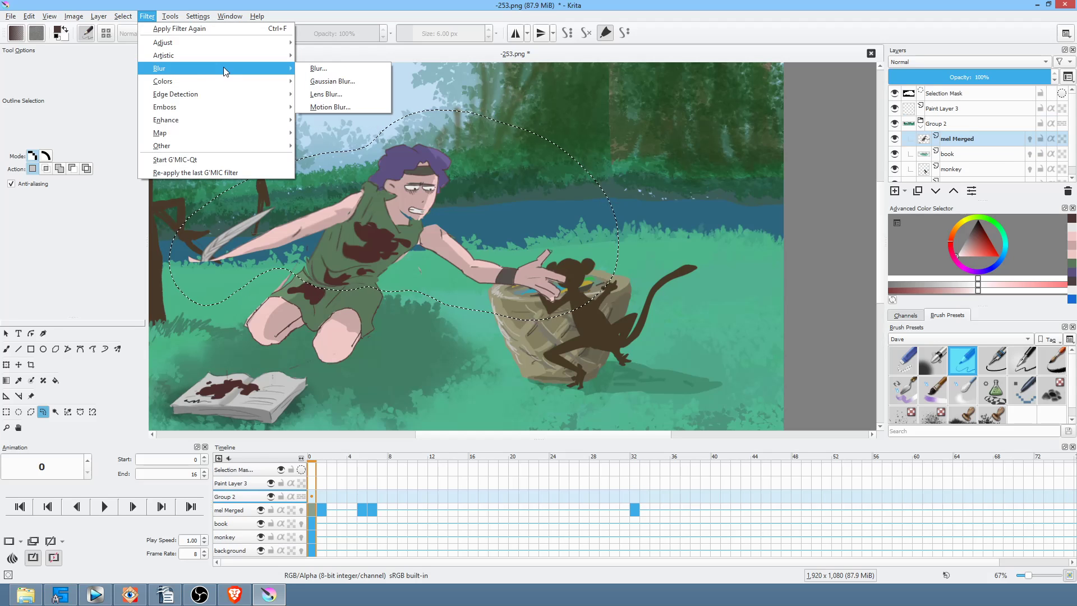
pyautogui.click(323, 107)
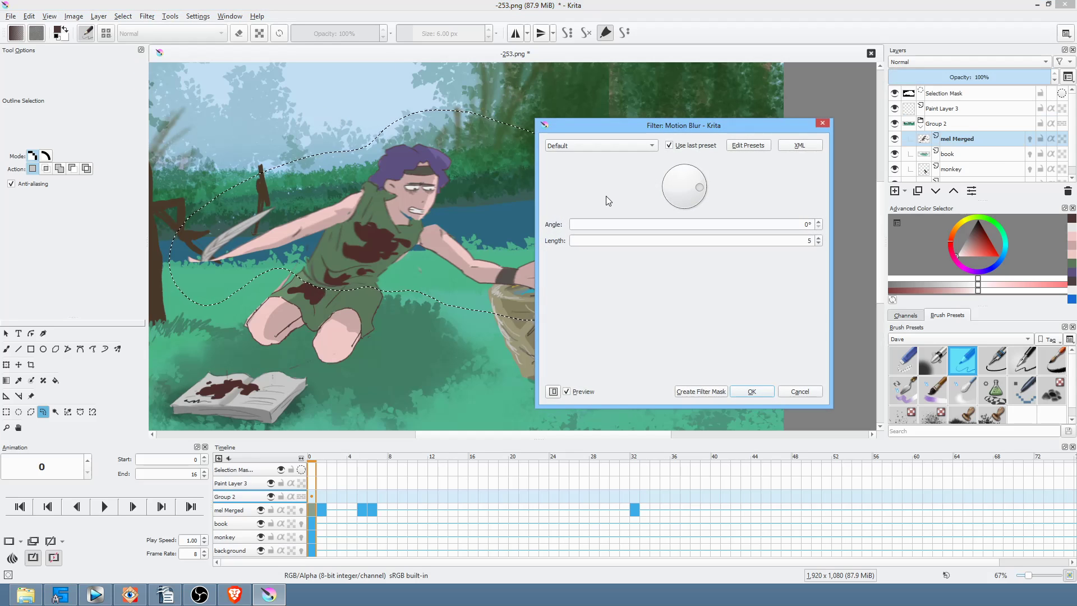
pyautogui.click(796, 242)
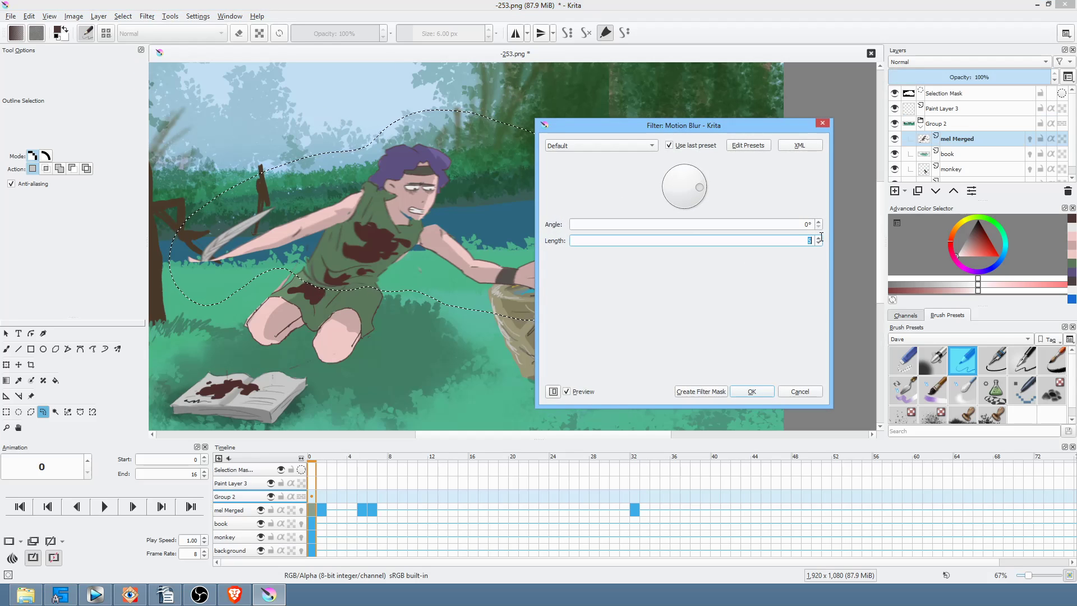
pyautogui.write('0')
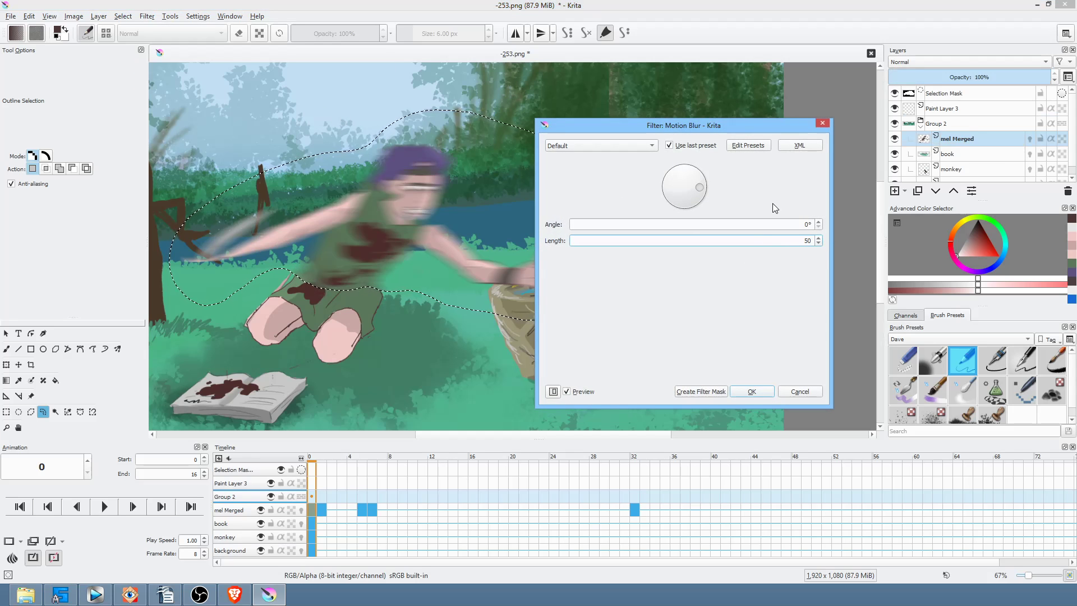
pyautogui.moveTo(699, 188)
pyautogui.mouseDown()
pyautogui.moveTo(695, 205)
pyautogui.moveTo(706, 200)
pyautogui.mouseUp()
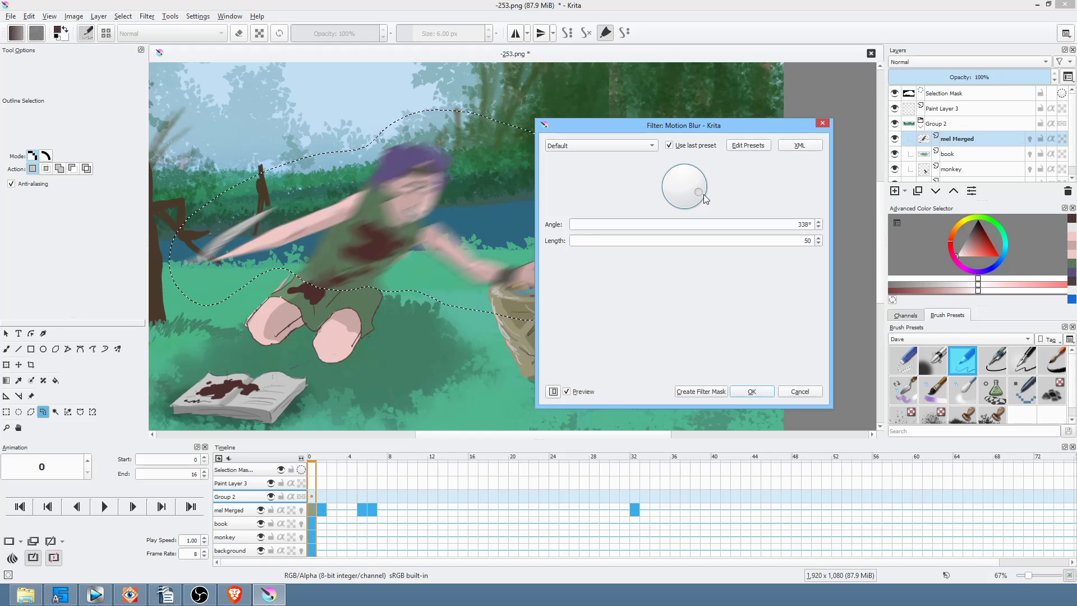
pyautogui.click(770, 394)
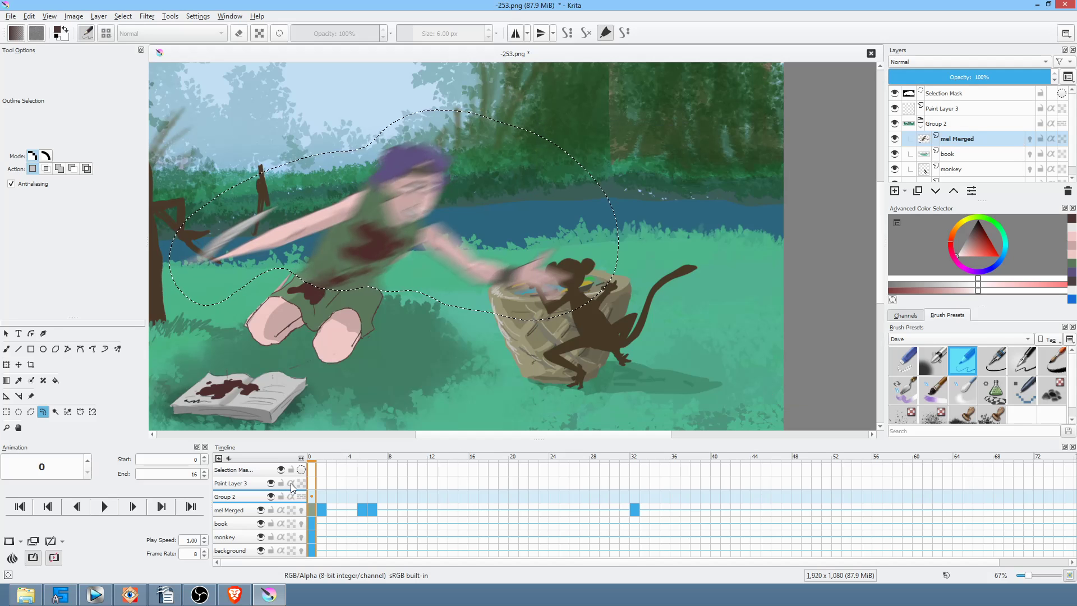
pyautogui.hotkey('ctrl', 'shift', 'a')
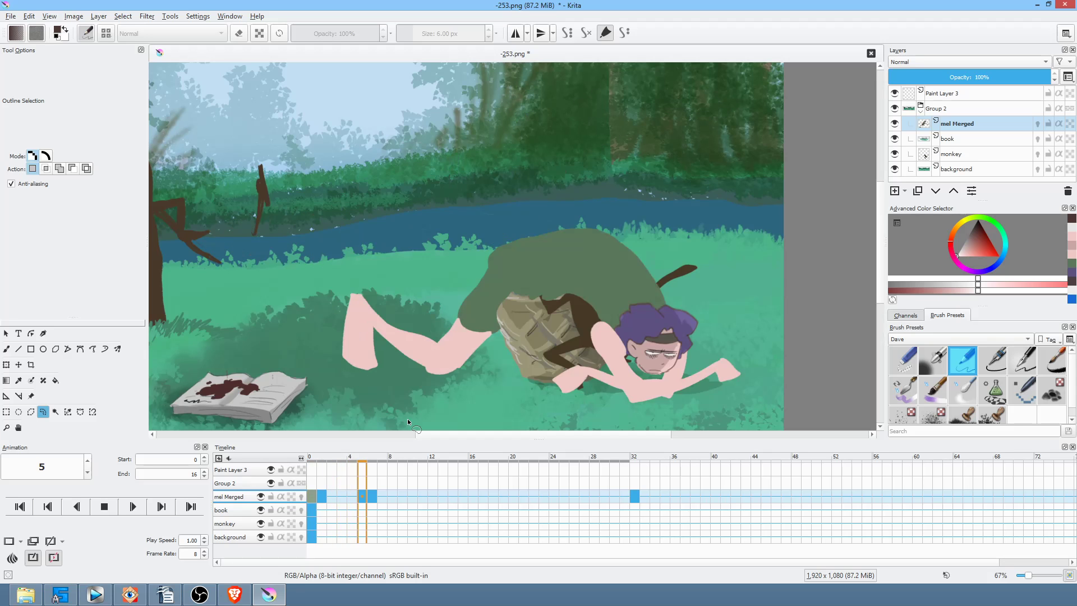
pyautogui.press('space')
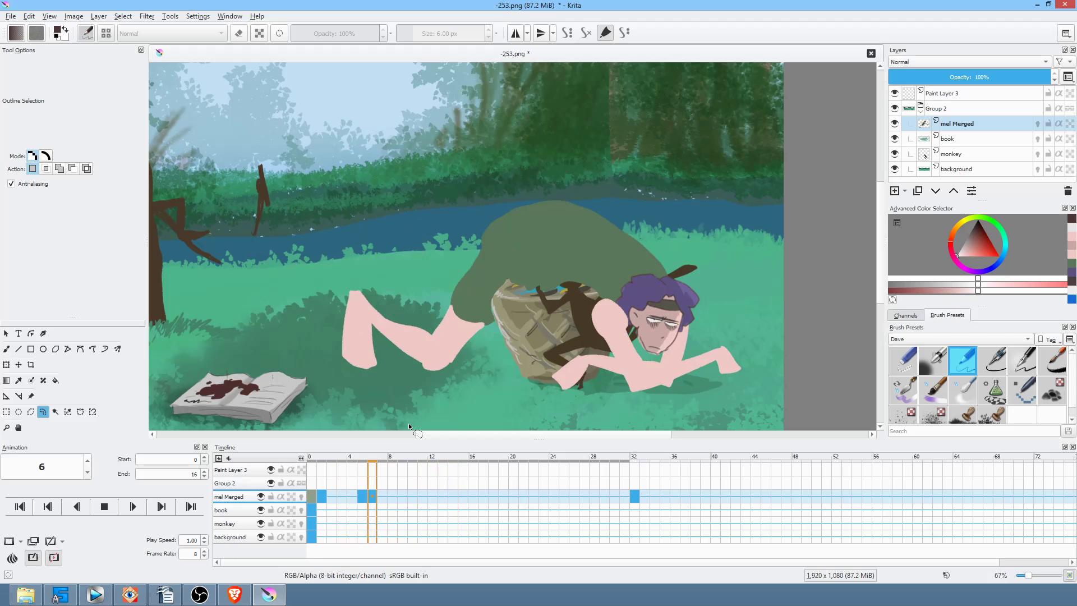
# Try the same Motion Blur on mel Merged's landing pose at frame 5, play it back, and undo the blur
pyautogui.click(362, 496)
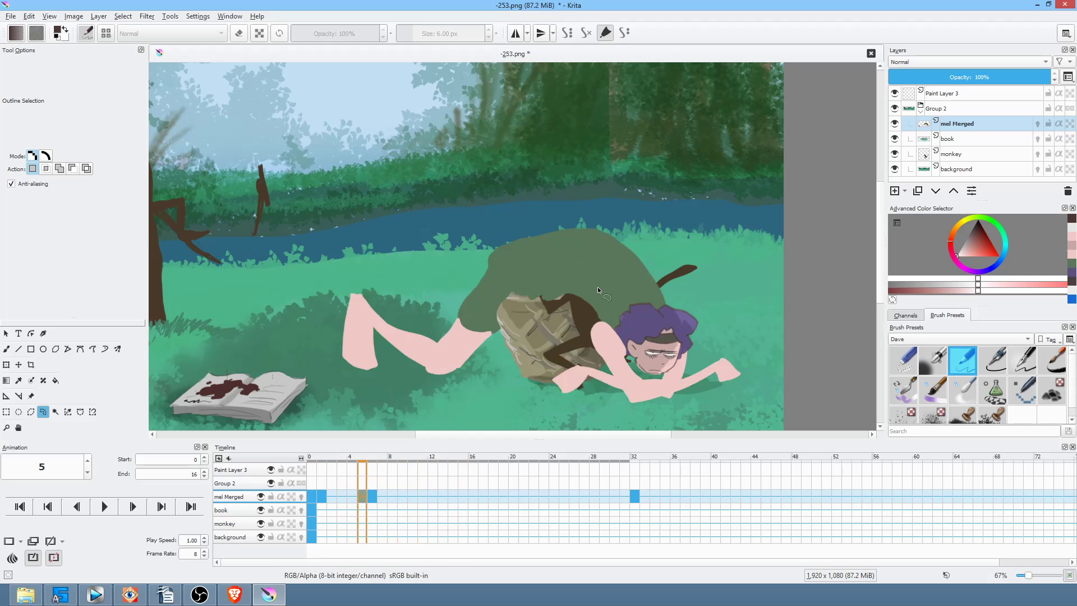
pyautogui.hotkey('ctrl', 'f')
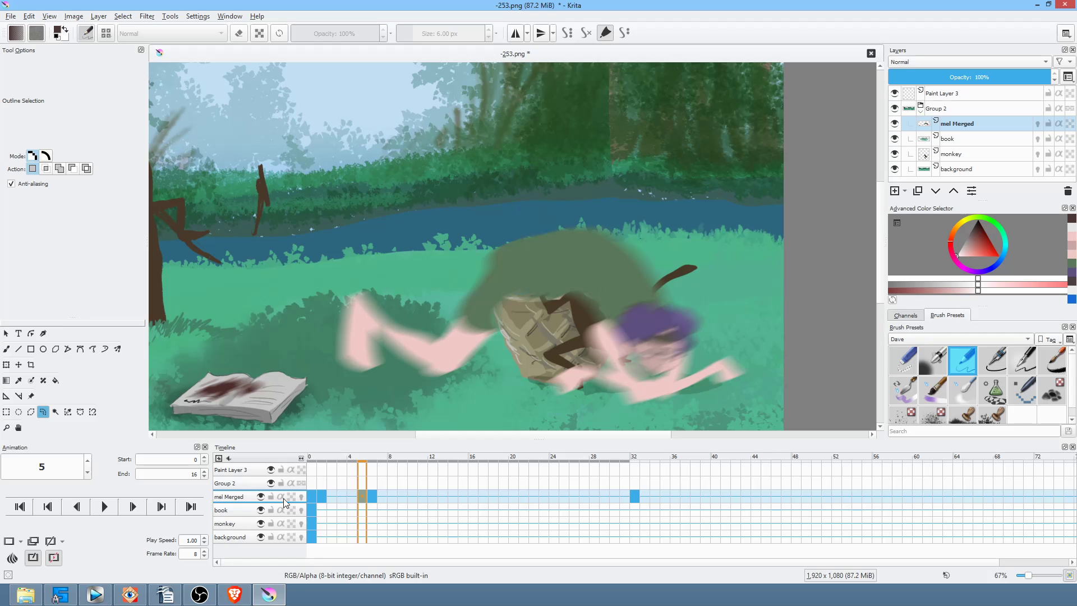
pyautogui.press('space')
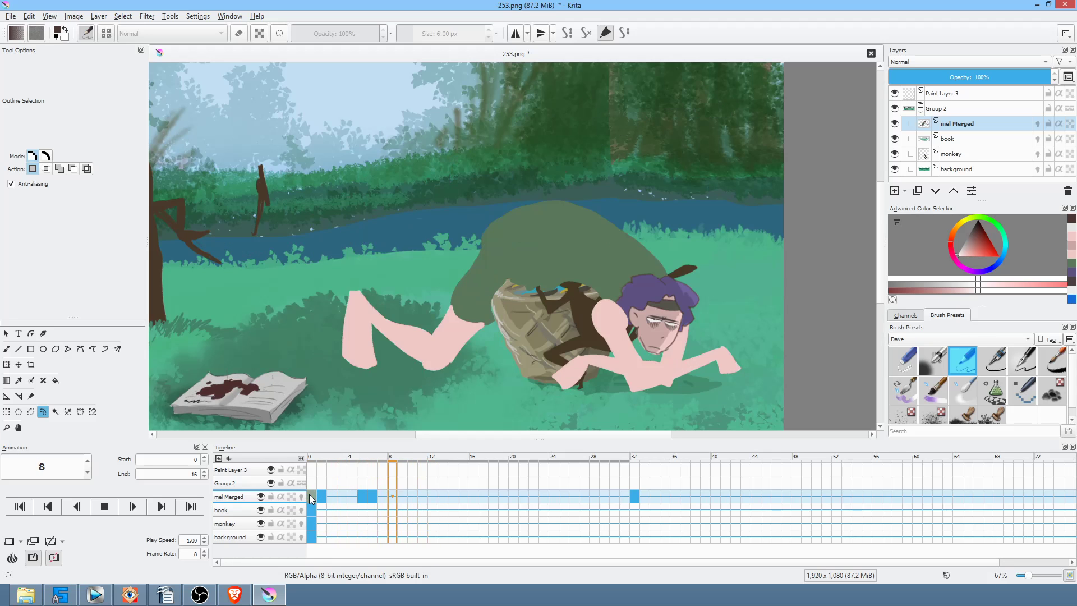
pyautogui.press('space')
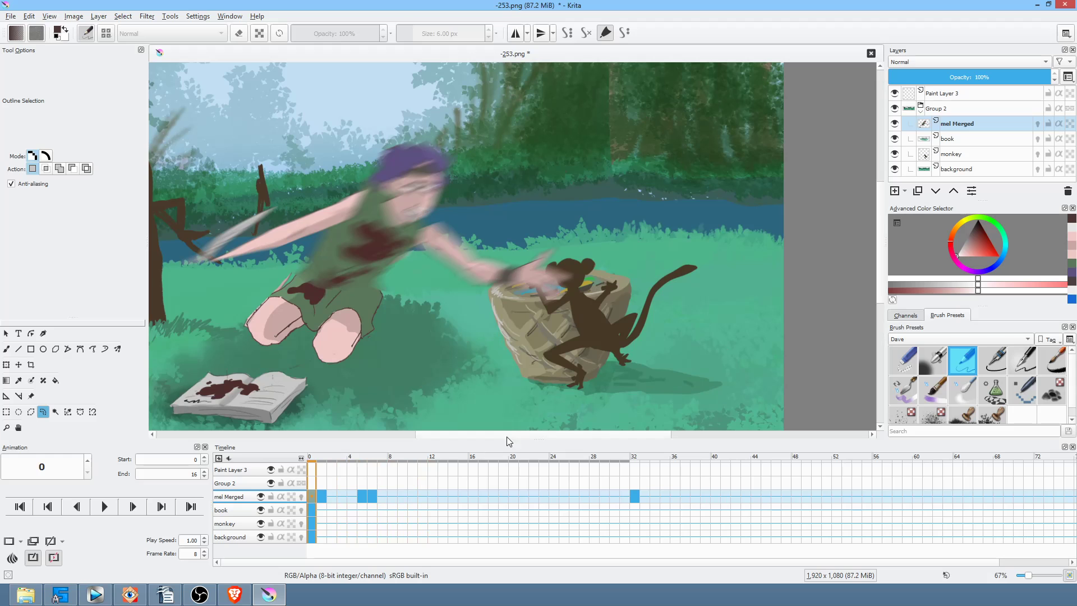
pyautogui.click(364, 495)
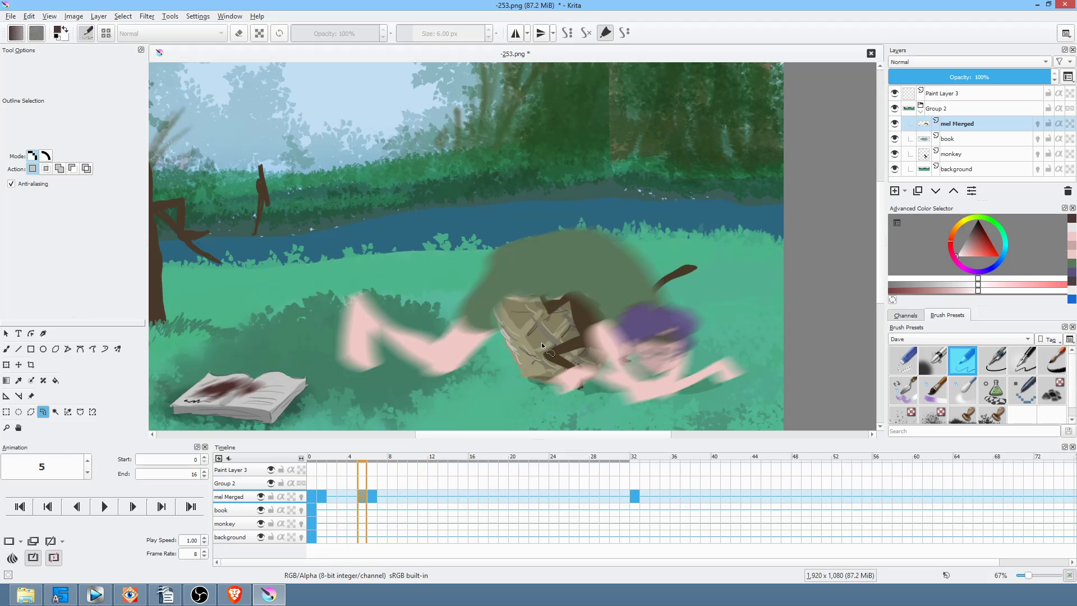
pyautogui.hotkey('ctrl', 'z')
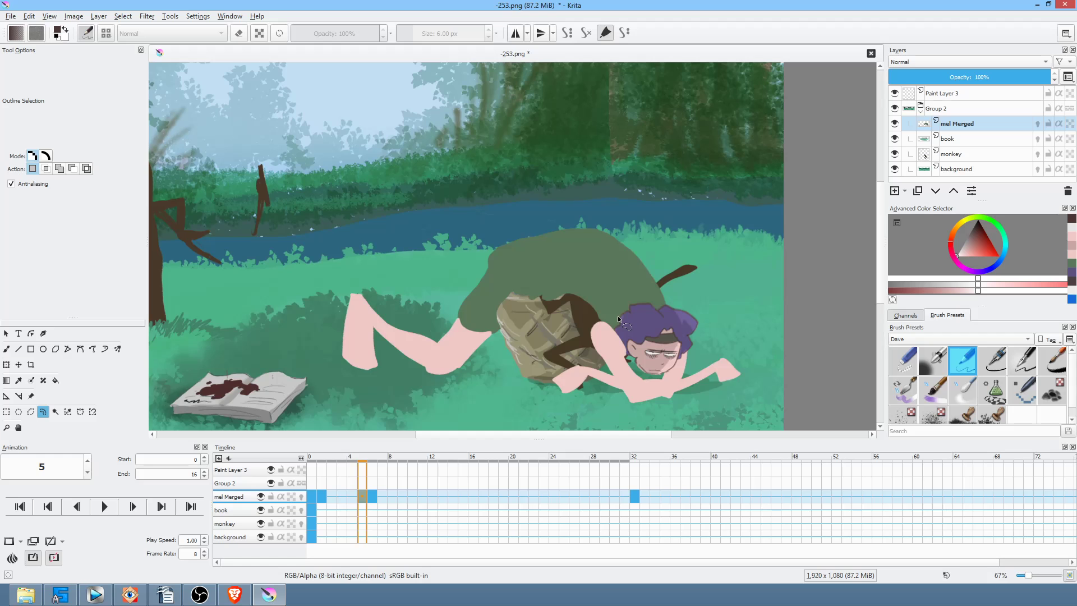
pyautogui.click(147, 16)
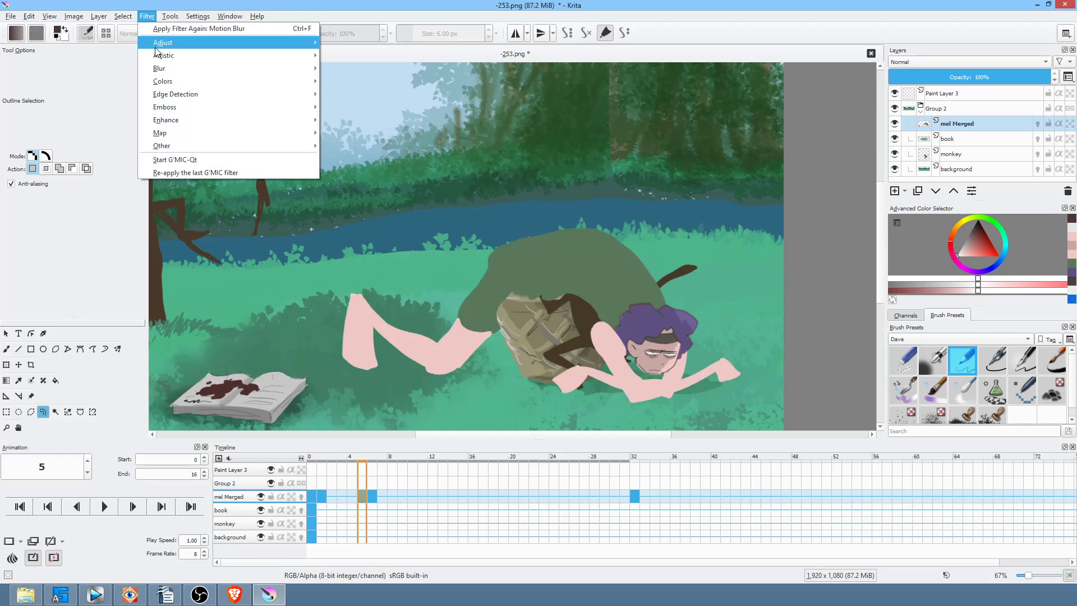
pyautogui.moveTo(154, 69)
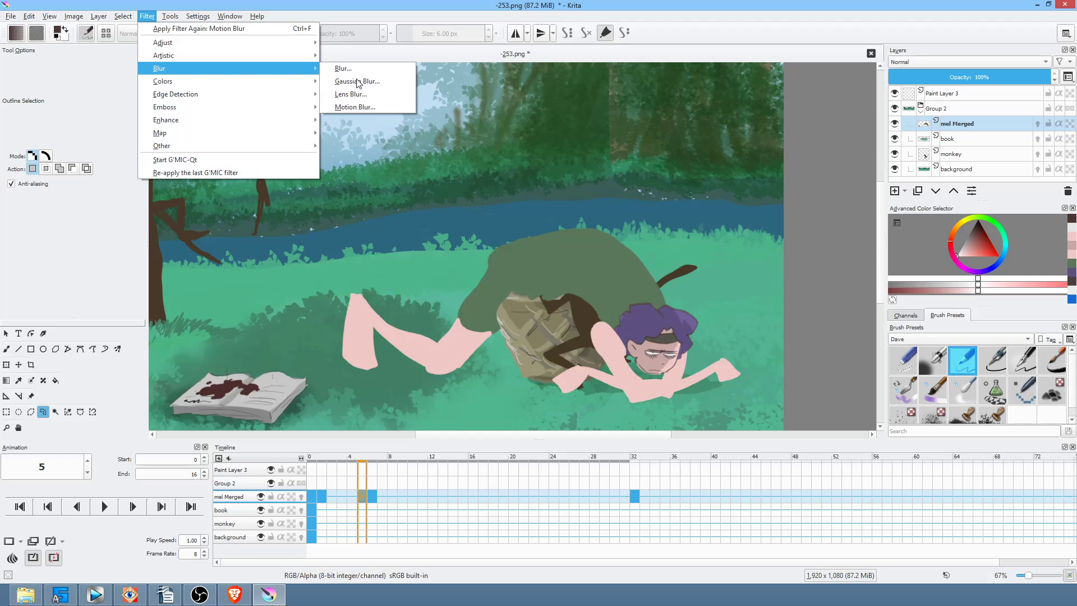
pyautogui.click(359, 94)
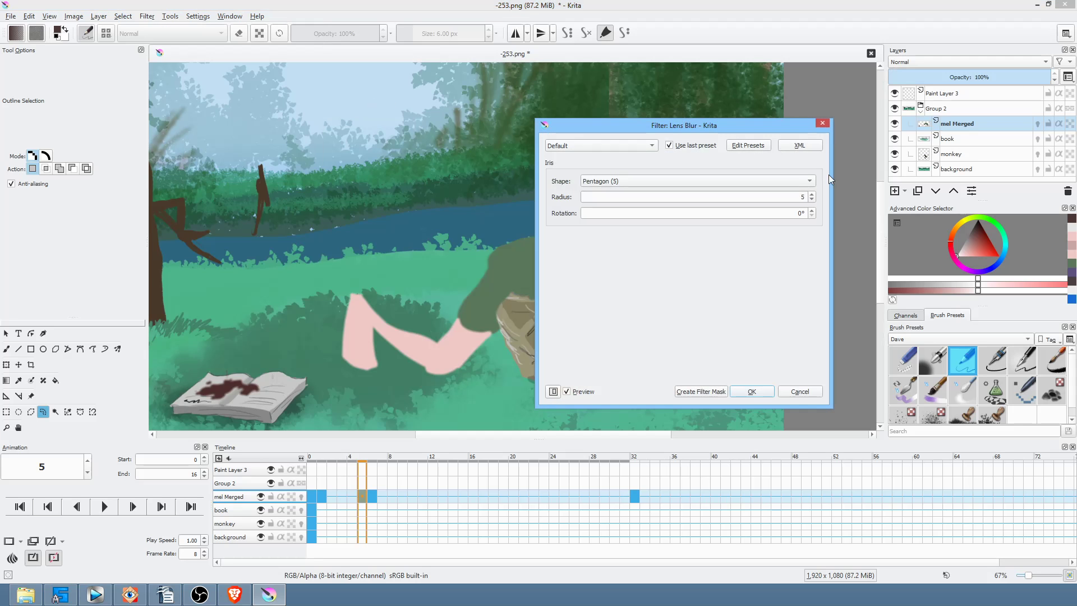
pyautogui.moveTo(783, 131); pyautogui.dragTo(309, 101)
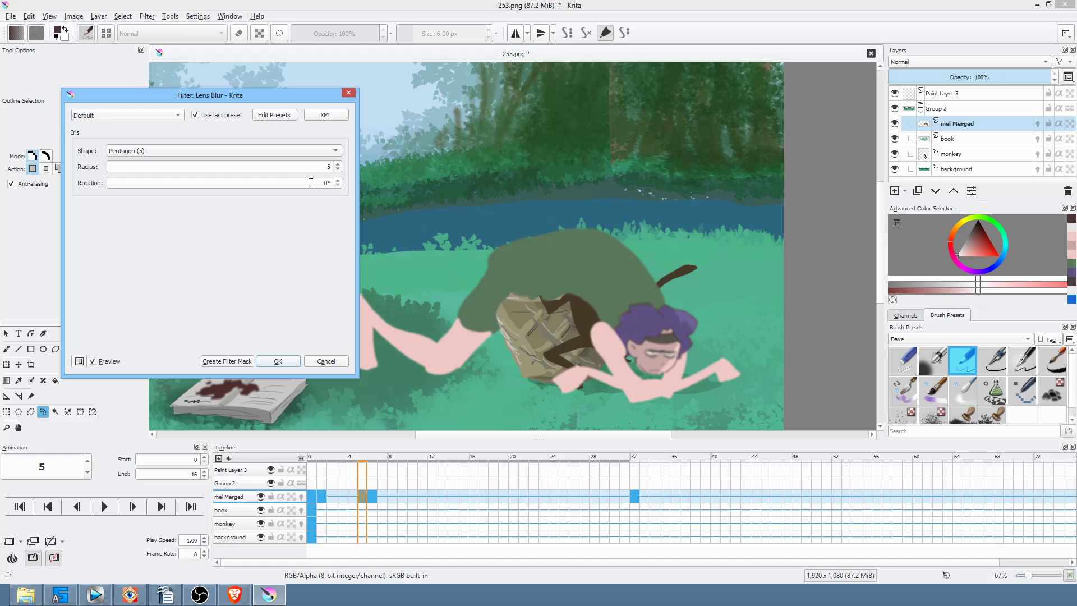
pyautogui.moveTo(322, 164); pyautogui.dragTo(359, 167)
pyautogui.write('35')
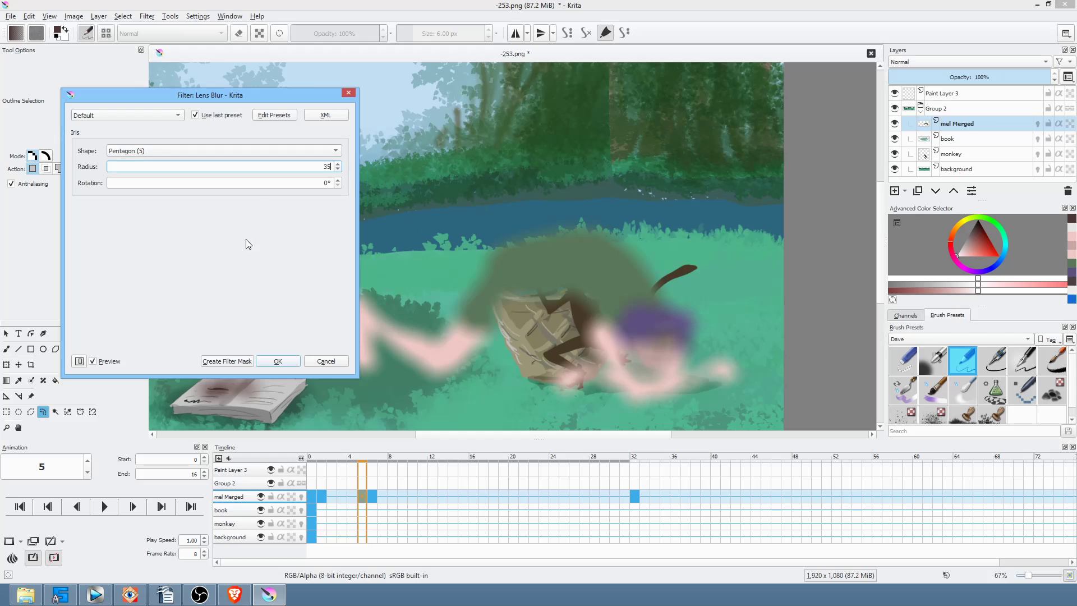
pyautogui.click(325, 361)
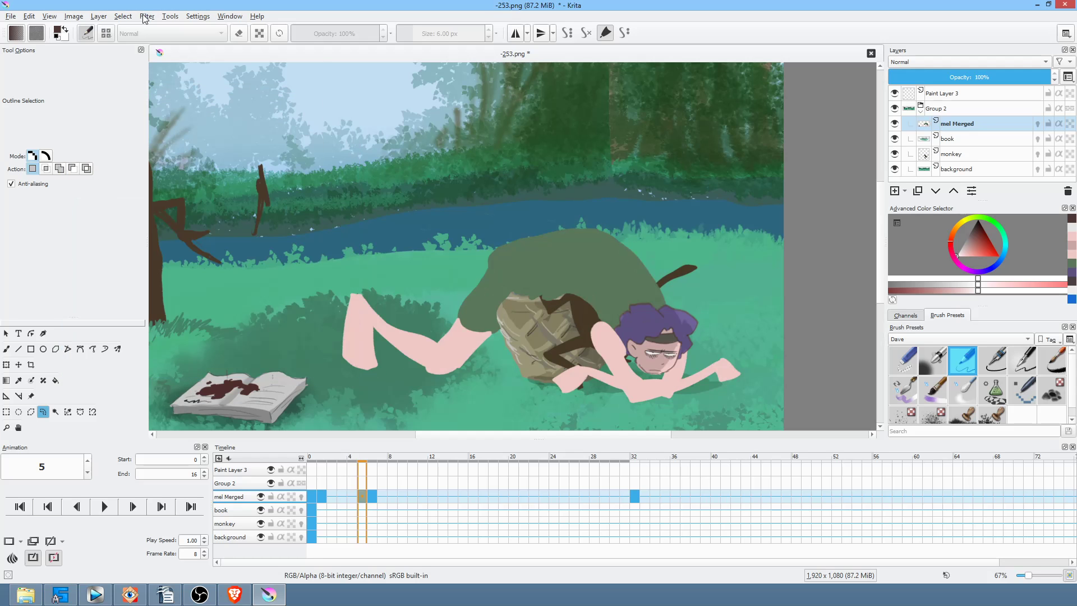
# Apply a Motion Blur with length 35 and a near-vertical angle to the squashed landing pose at frame 5
pyautogui.click(146, 17)
pyautogui.moveTo(152, 70)
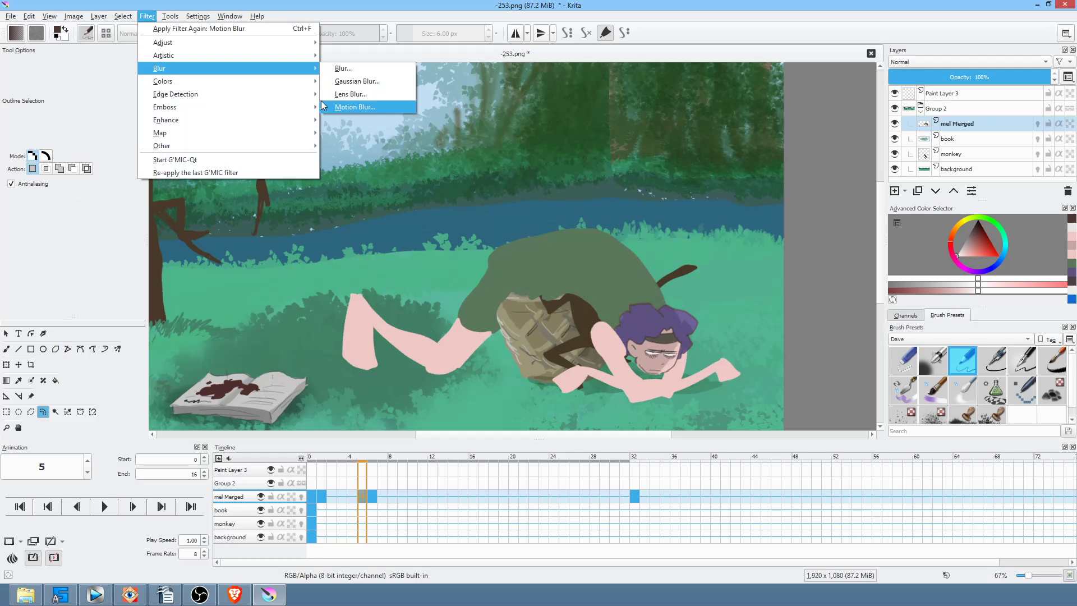
pyautogui.click(324, 106)
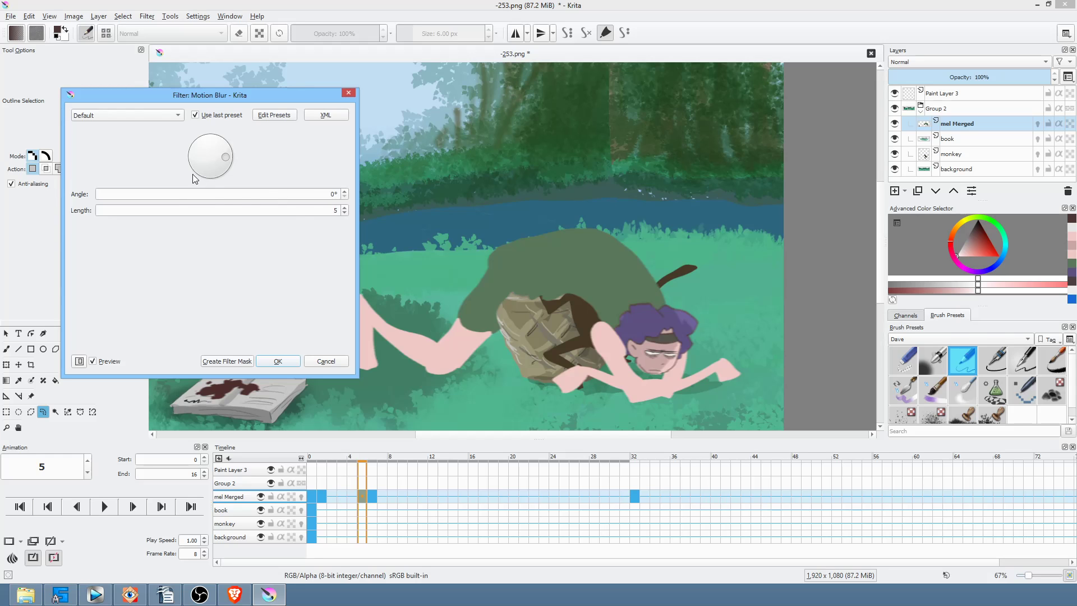
pyautogui.doubleClick(314, 210)
pyautogui.write('35')
pyautogui.moveTo(230, 165); pyautogui.dragTo(226, 101)
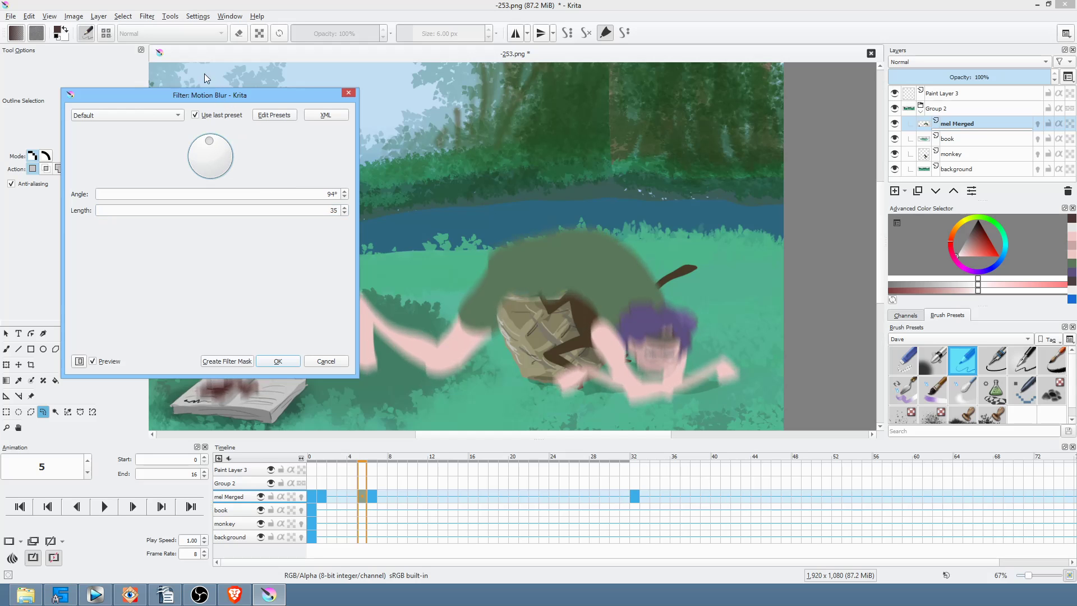
pyautogui.moveTo(195, 67)
pyautogui.mouseDown()
pyautogui.moveTo(182, 54)
pyautogui.moveTo(211, 64)
pyautogui.mouseUp()
pyautogui.click(272, 360)
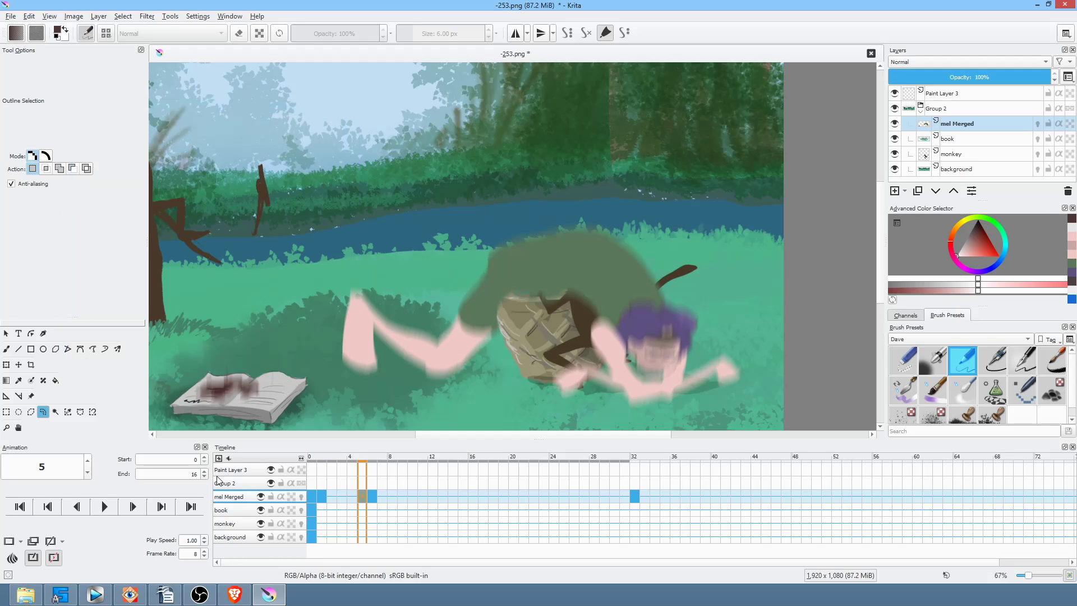
# Play the animation from frame 0 to review both blurred poses
pyautogui.click(311, 497)
pyautogui.press('space')
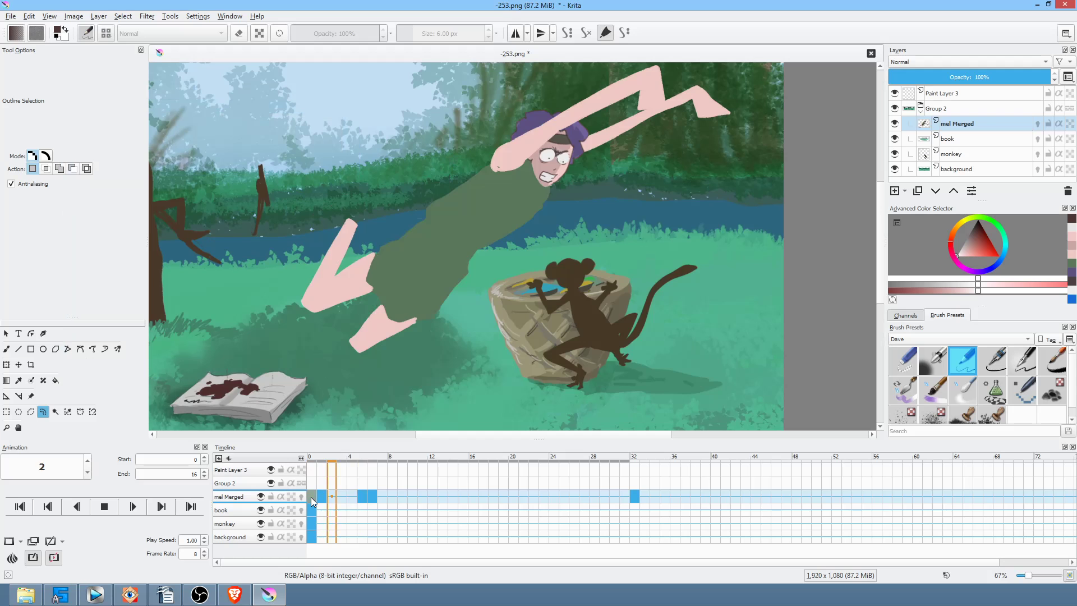
pyautogui.press('space')
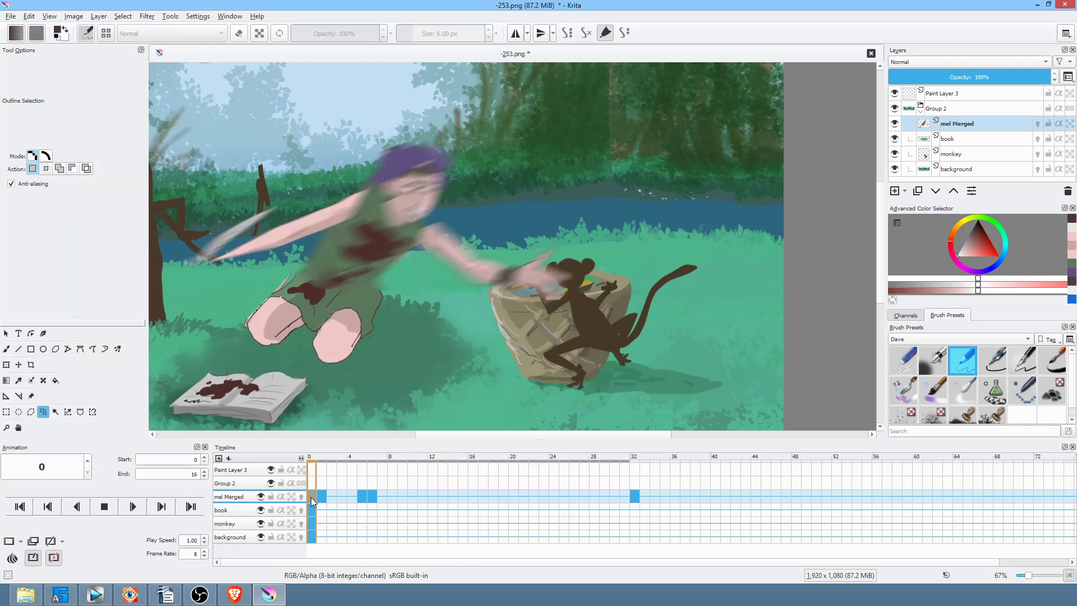
pyautogui.press('space')
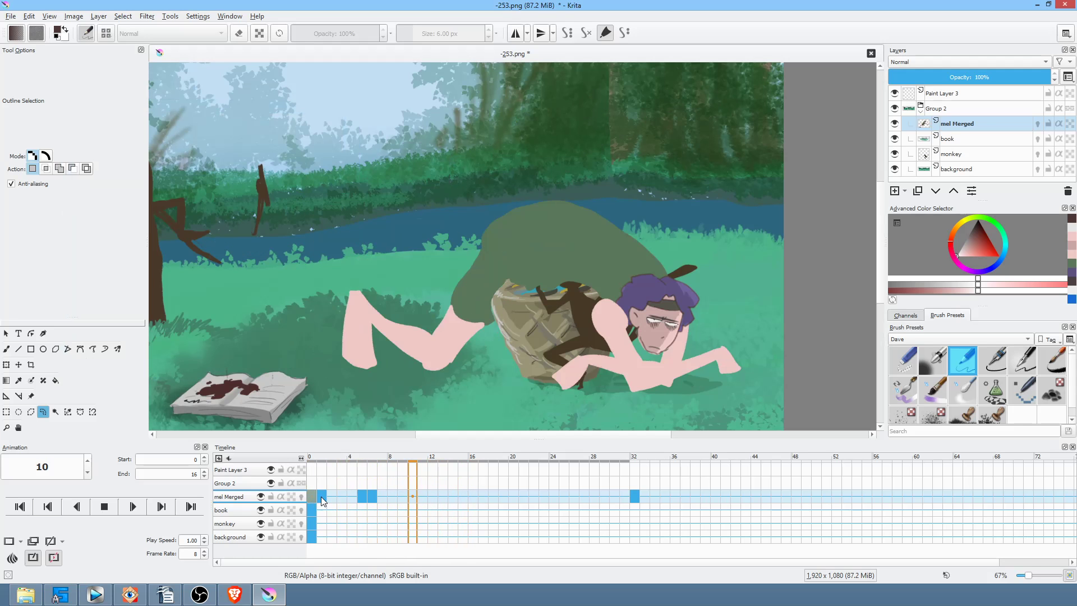
pyautogui.press('space')
# Go to mel Merged's keyframe at frame 6 and save the document
pyautogui.click(369, 497)
pyautogui.scroll(6, 661, 256)
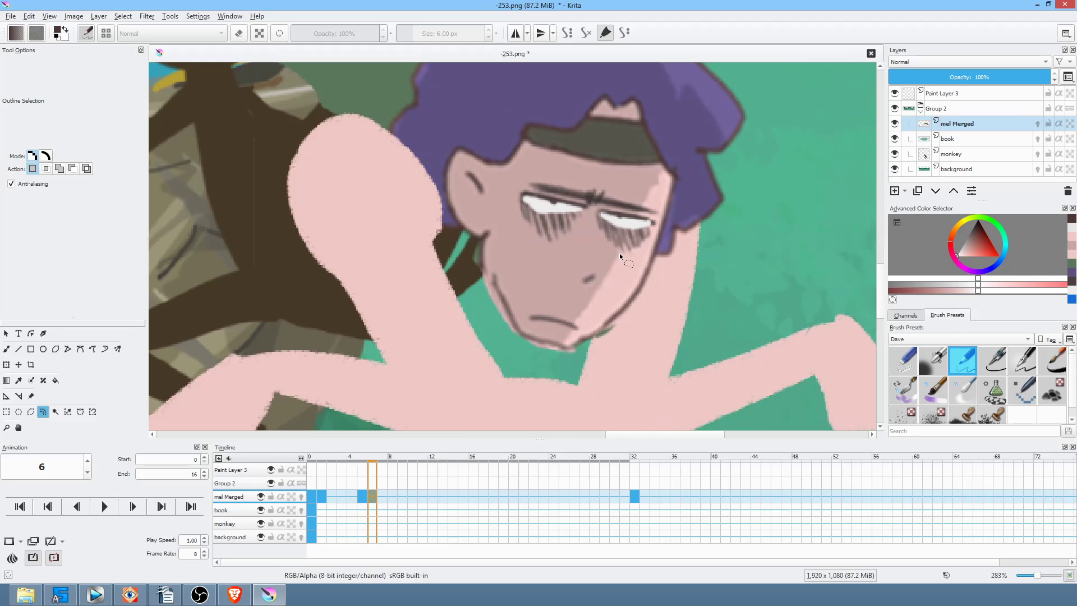
pyautogui.hotkey('ctrl', 's')
pyautogui.click(683, 471)
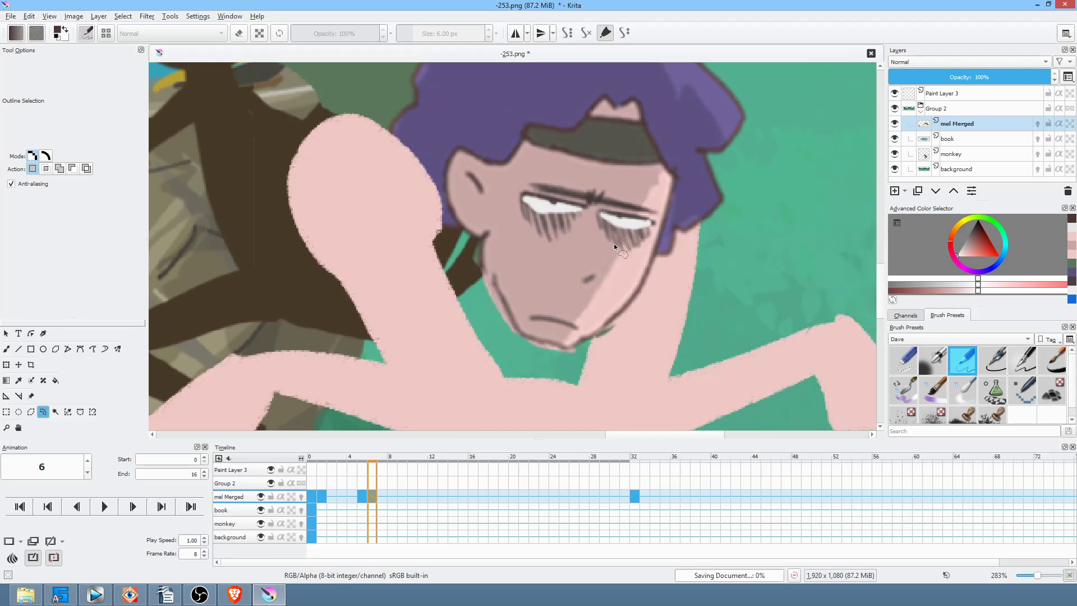
# Cover the old outline around the character's chin and jaw with freehand filled shapes in the sampled light and shaded skin colours
pyautogui.press('p')
pyautogui.keyDown('ctrl'); pyautogui.click(610, 297); pyautogui.keyUp('ctrl')
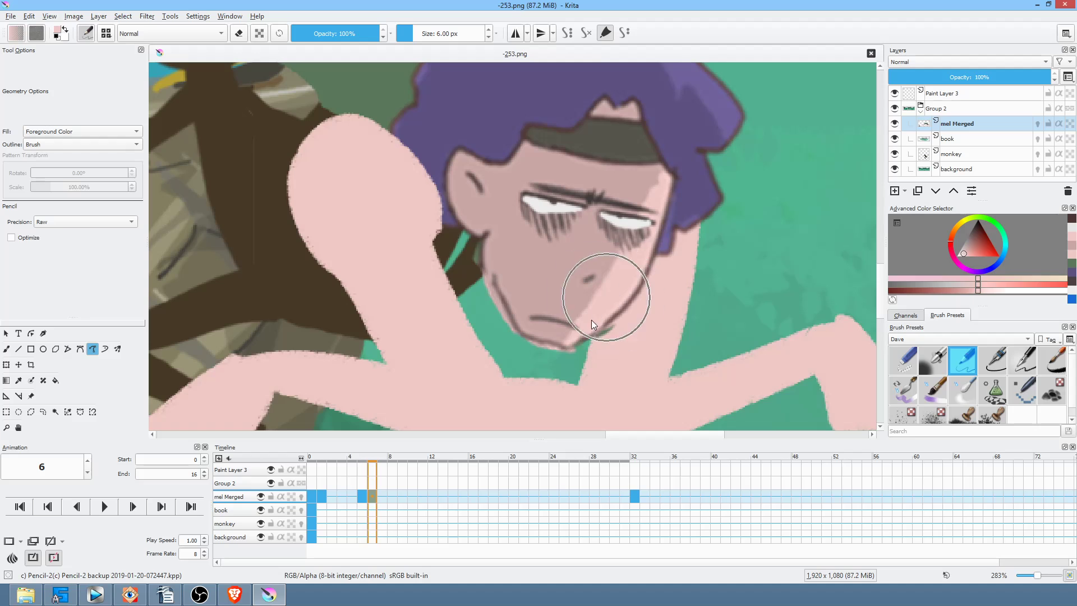
pyautogui.moveTo(564, 345); pyautogui.dragTo(609, 318)
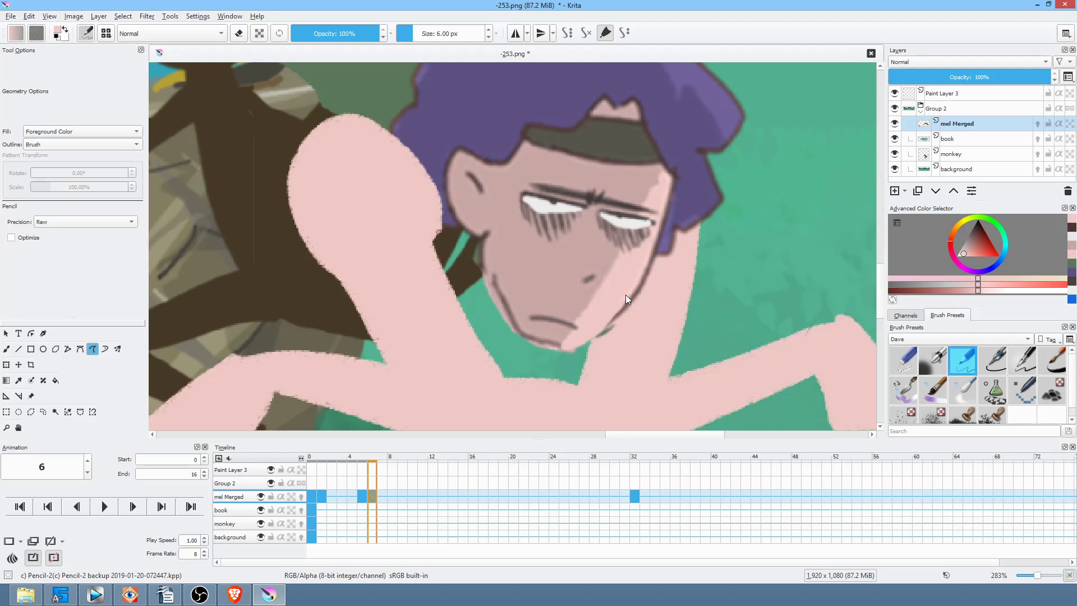
pyautogui.keyDown('ctrl'); pyautogui.click(550, 332); pyautogui.keyUp('ctrl')
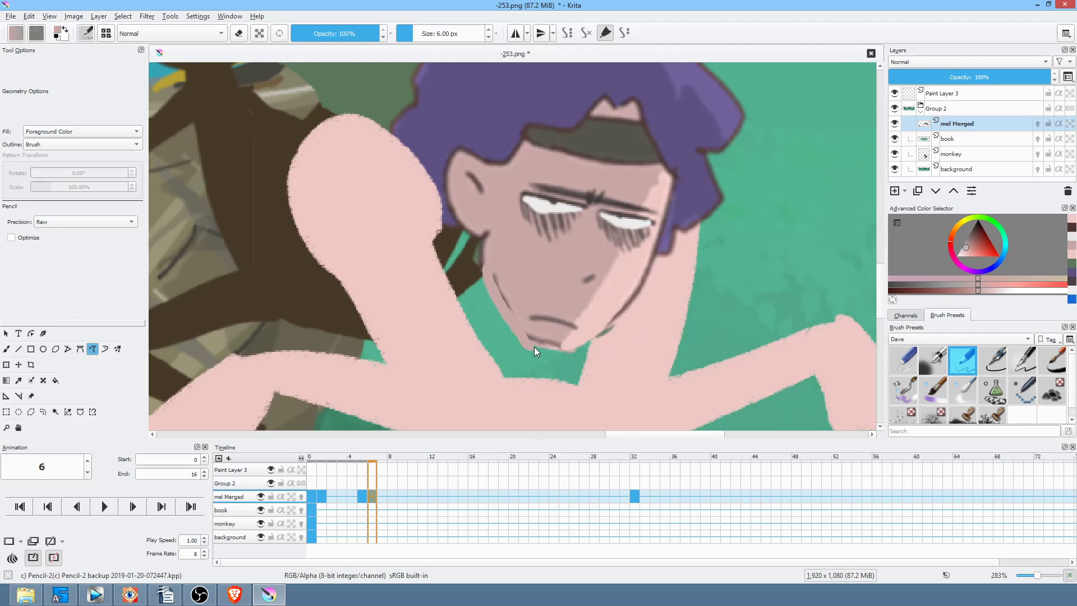
pyautogui.moveTo(525, 308); pyautogui.dragTo(525, 271)
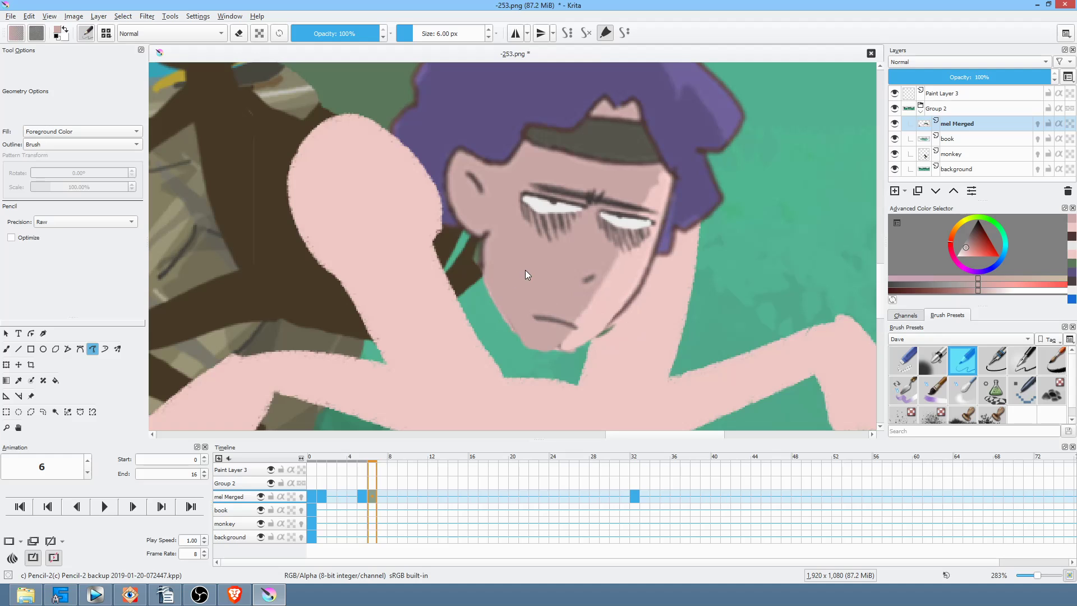
pyautogui.keyDown('ctrl'); pyautogui.click(574, 336); pyautogui.keyUp('ctrl')
pyautogui.moveTo(556, 349); pyautogui.dragTo(583, 339)
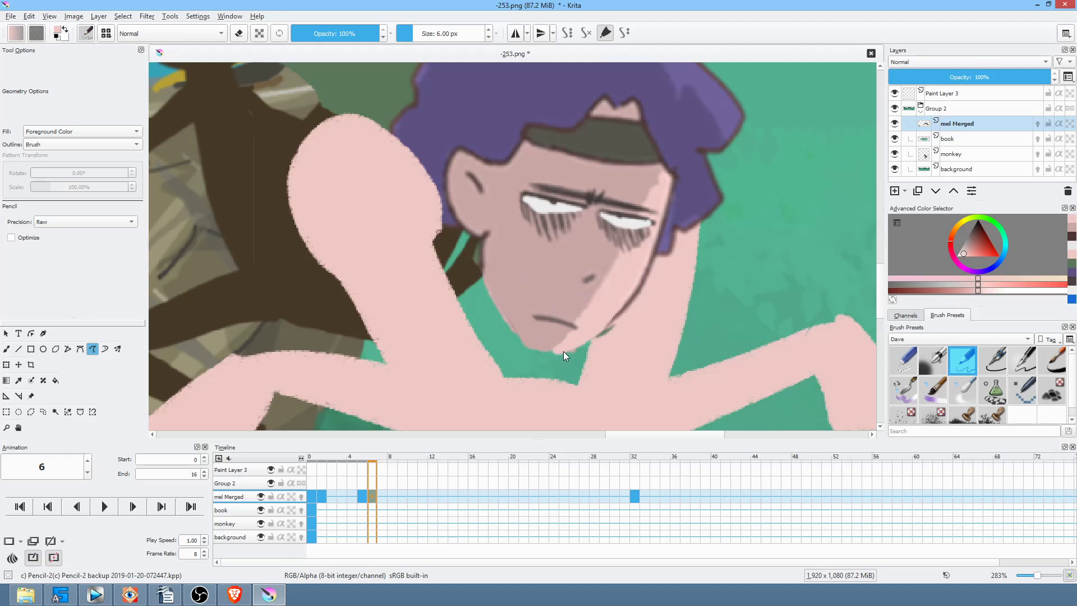
# Redraw the jaw and chin outline in dark brown with the freehand brush and outline an open, grimacing mouth
pyautogui.click(975, 229)
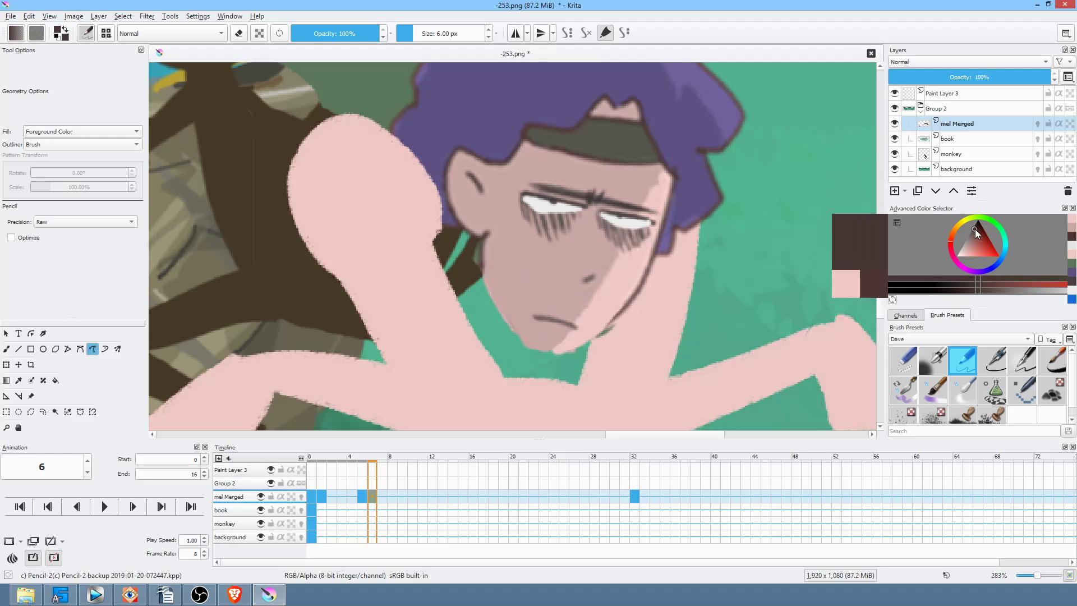
pyautogui.press('b')
pyautogui.moveTo(483, 241)
pyautogui.mouseDown()
pyautogui.moveTo(486, 291)
pyautogui.moveTo(515, 335)
pyautogui.mouseUp()
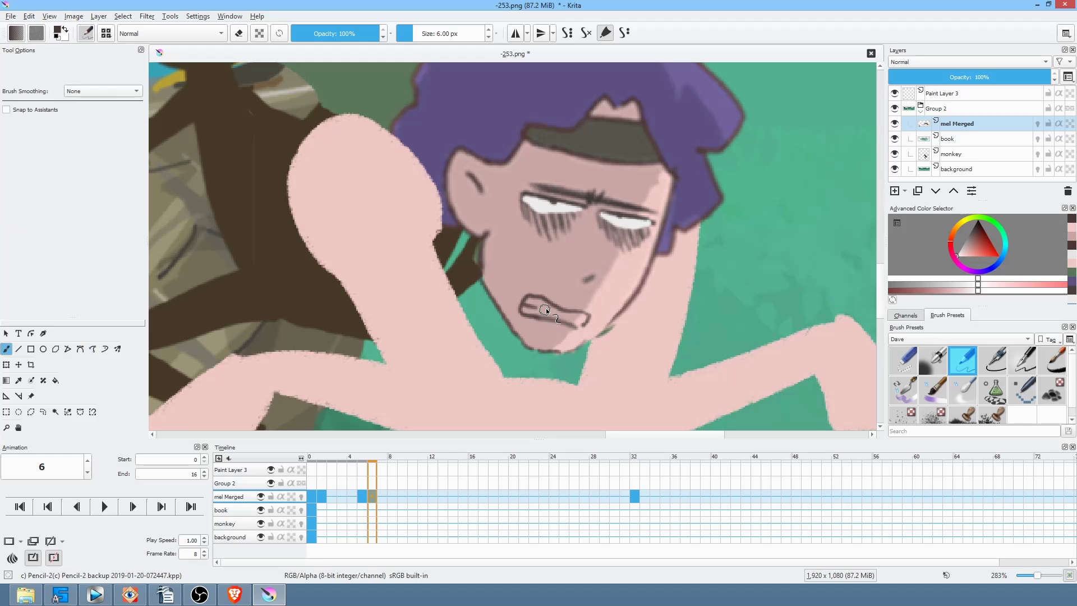
# Fill the open mouth with an off-white sampled from the eyes and add a slightly darker shade to the teeth
pyautogui.keyDown('ctrl'); pyautogui.click(633, 220); pyautogui.keyUp('ctrl')
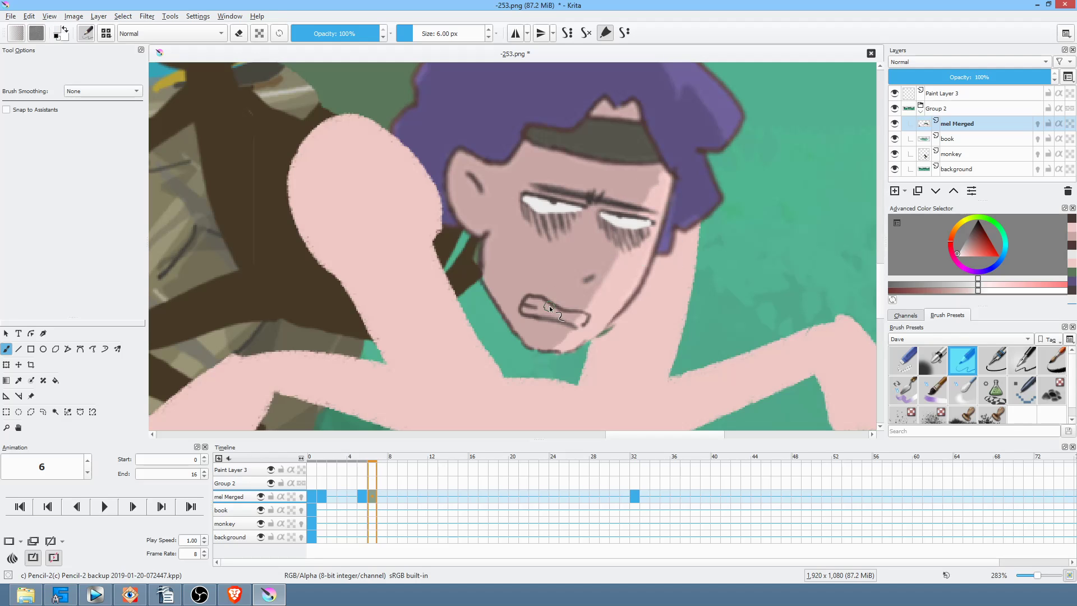
pyautogui.moveTo(533, 304); pyautogui.dragTo(547, 304)
pyautogui.click(972, 285)
pyautogui.moveTo(543, 311)
pyautogui.mouseDown()
pyautogui.moveTo(537, 303)
pyautogui.moveTo(578, 318)
pyautogui.mouseUp()
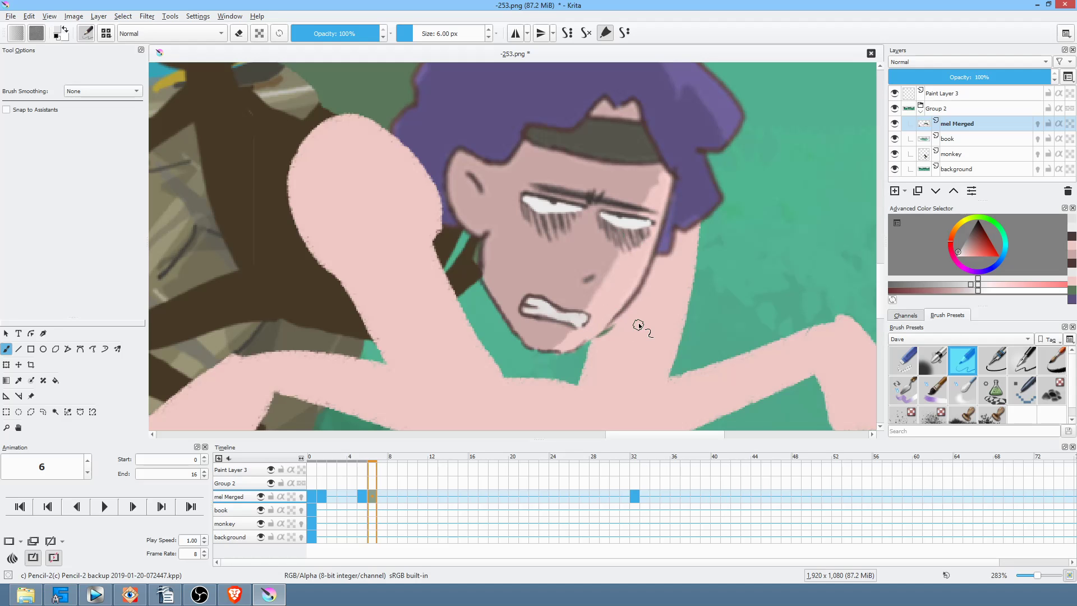
# Return to frame 0 and save the image as PNG with compression 1, also saving it as a Krita file
pyautogui.scroll(-5, 639, 325)
pyautogui.moveTo(708, 342); pyautogui.dragTo(705, 305)
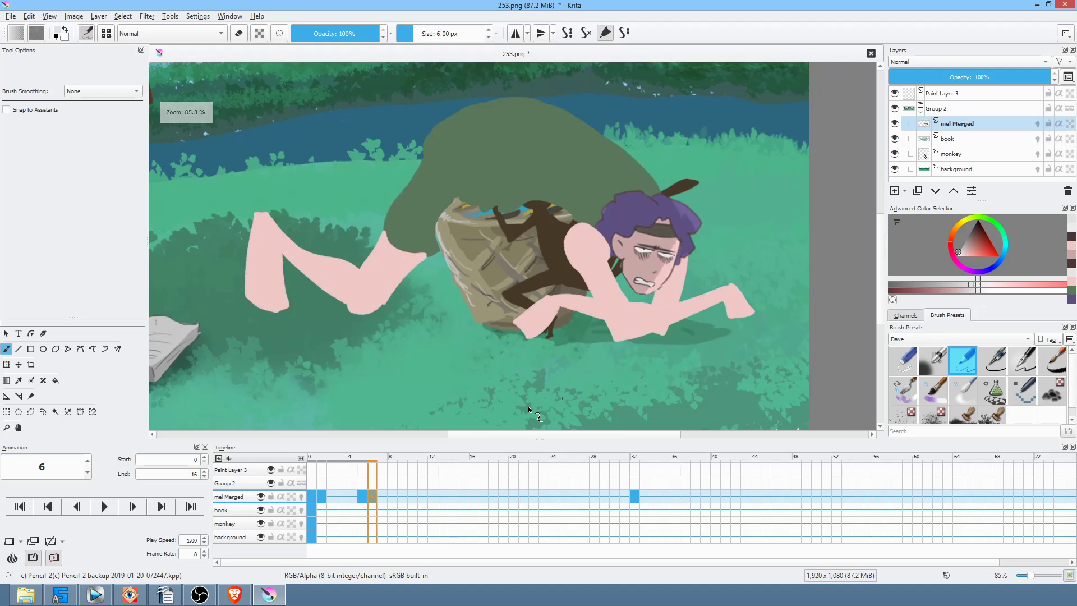
pyautogui.click(313, 496)
pyautogui.hotkey('ctrl', 's')
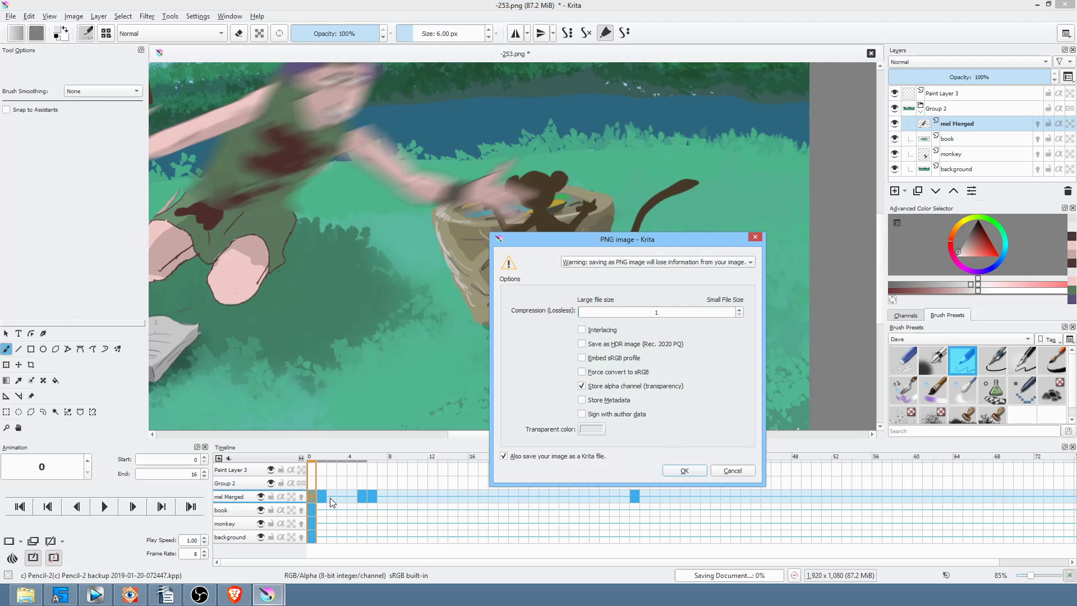
pyautogui.click(665, 473)
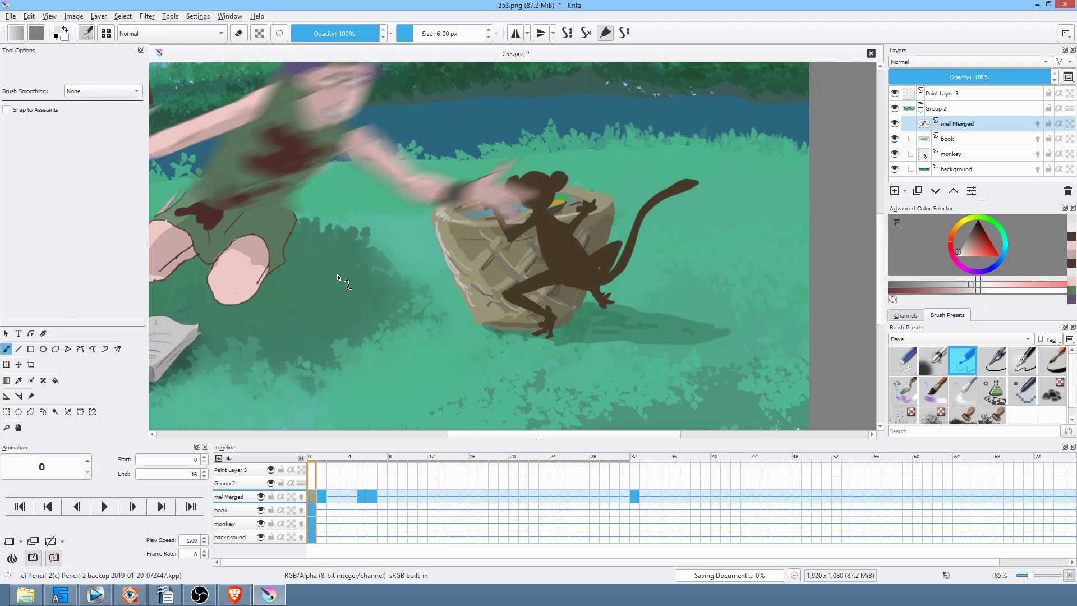
# Play the leap animation from frame 0 and review the poses against the whole scene
pyautogui.scroll(-4, 338, 274)
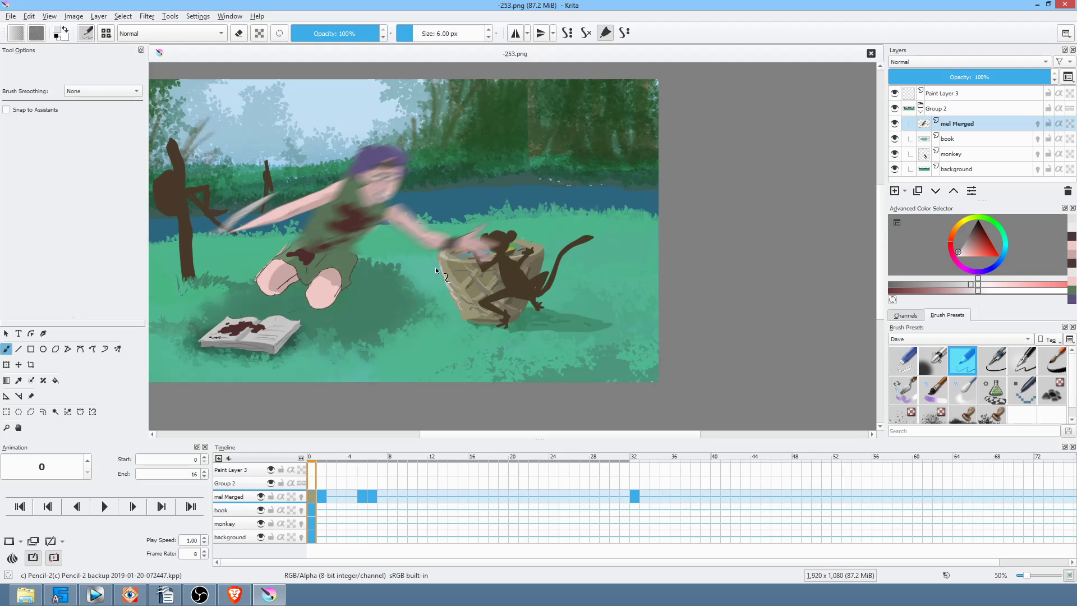
pyautogui.scroll(3, 432, 264)
pyautogui.moveTo(529, 271); pyautogui.dragTo(505, 233)
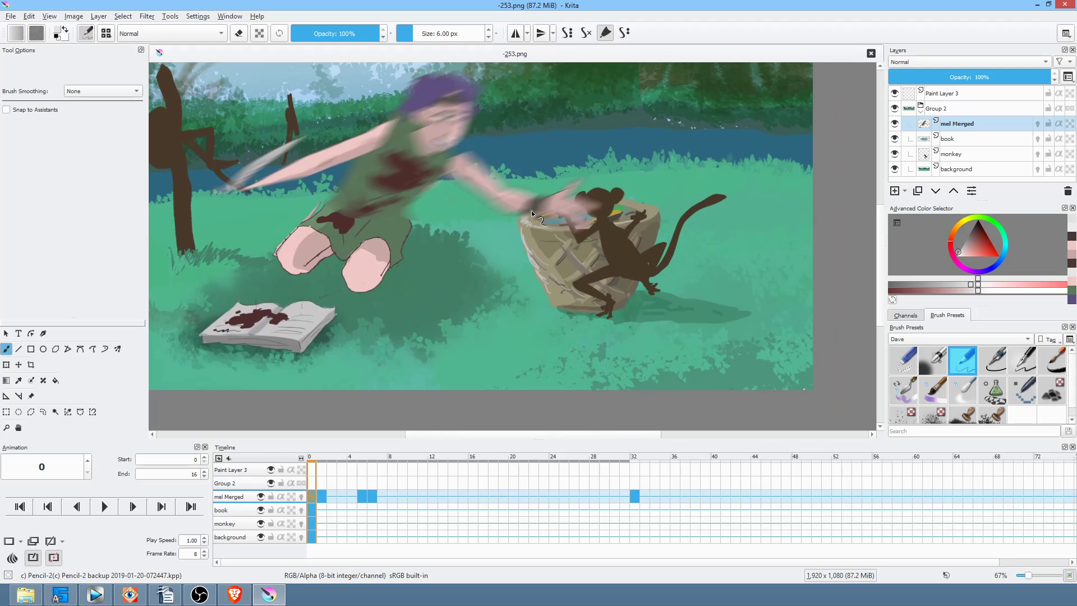
pyautogui.moveTo(526, 219); pyautogui.dragTo(526, 254)
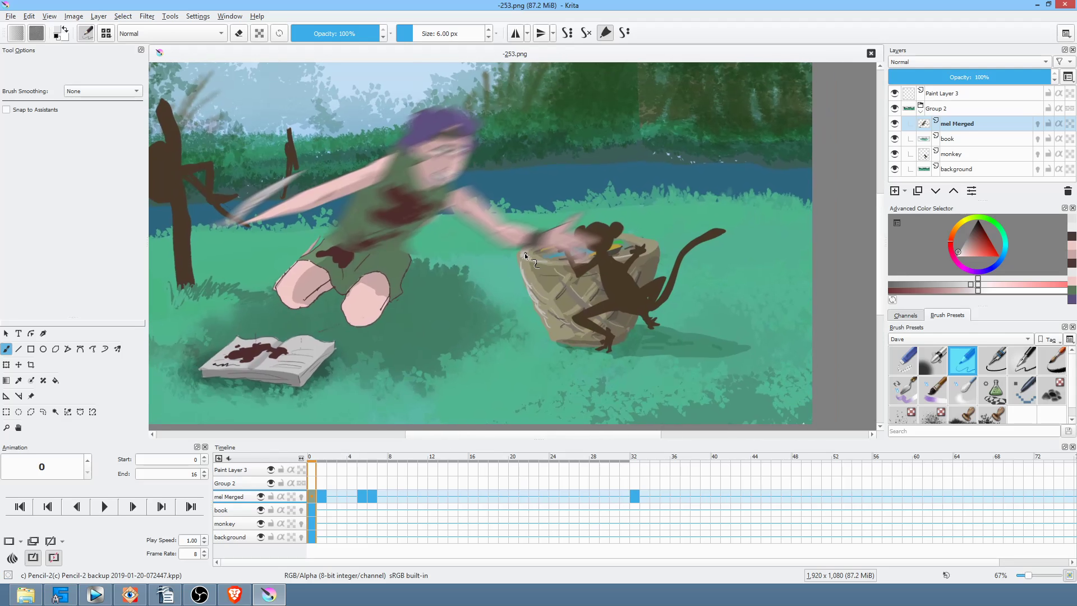
pyautogui.press('space')
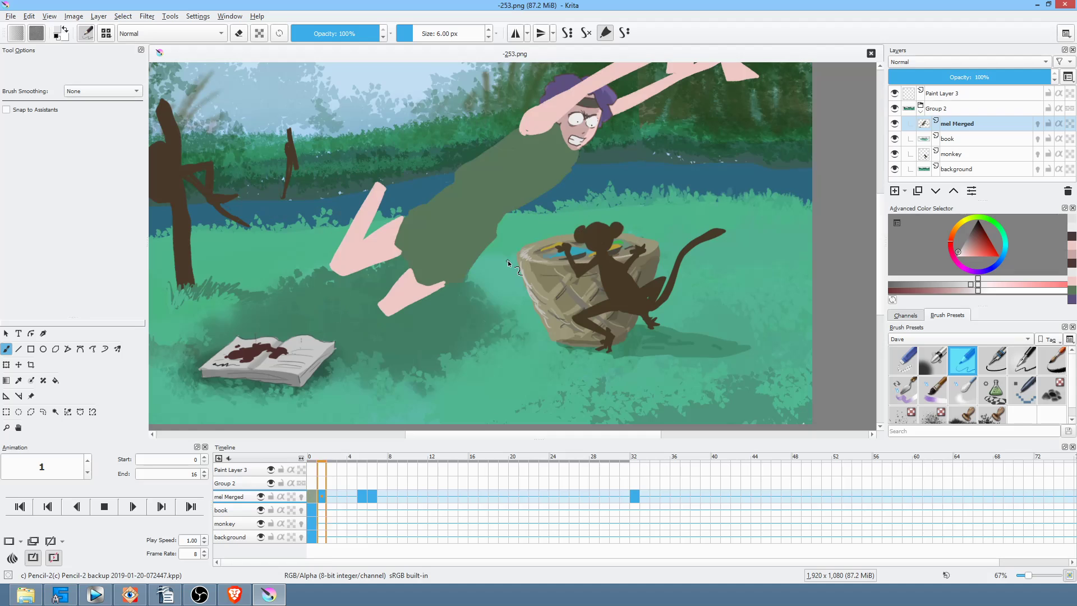
pyautogui.press('space')
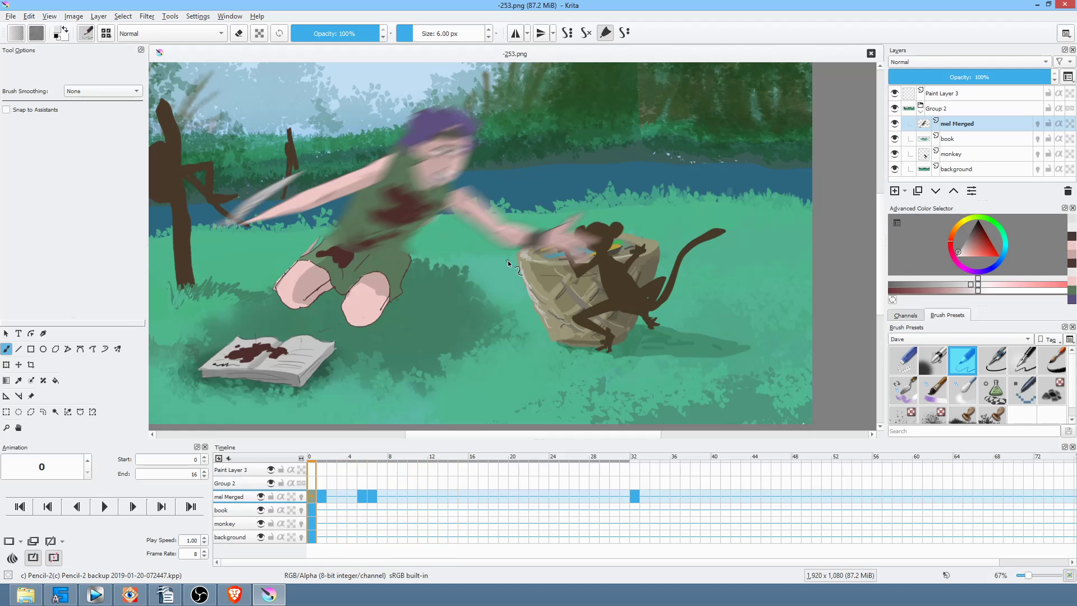
pyautogui.press('space')
pyautogui.press('space')
# Start a Liquify transform on the monkey layer at frame 2
pyautogui.click(968, 159)
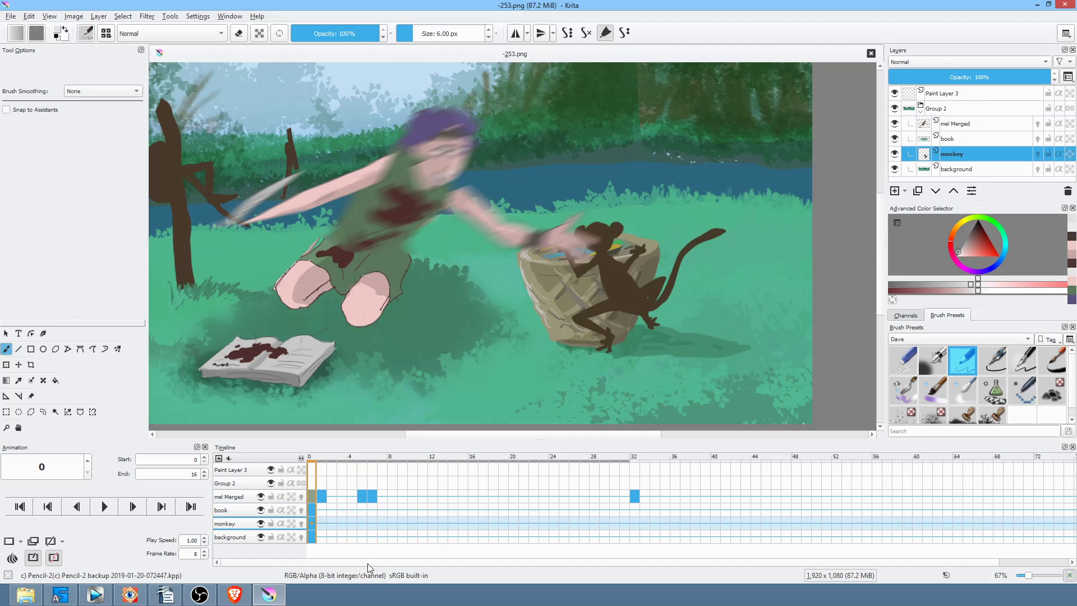
pyautogui.click(312, 521)
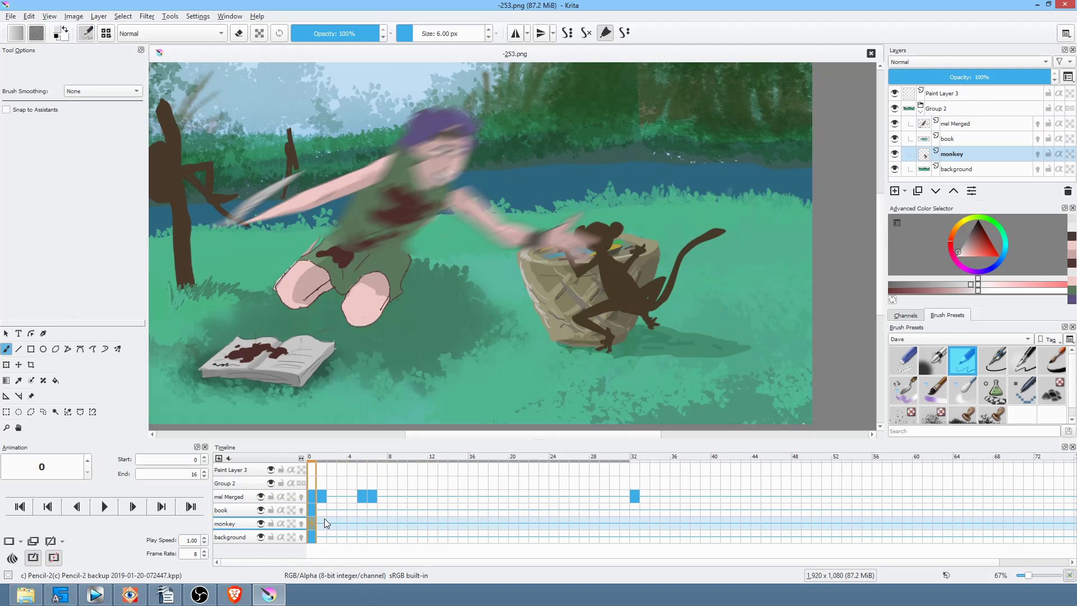
pyautogui.click(322, 524)
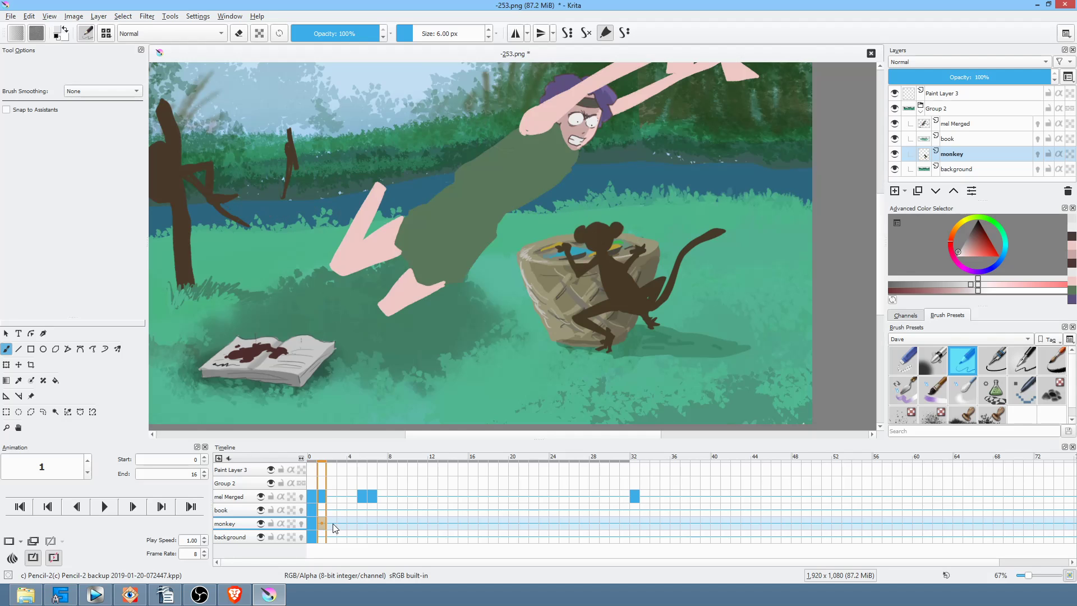
pyautogui.moveTo(332, 523)
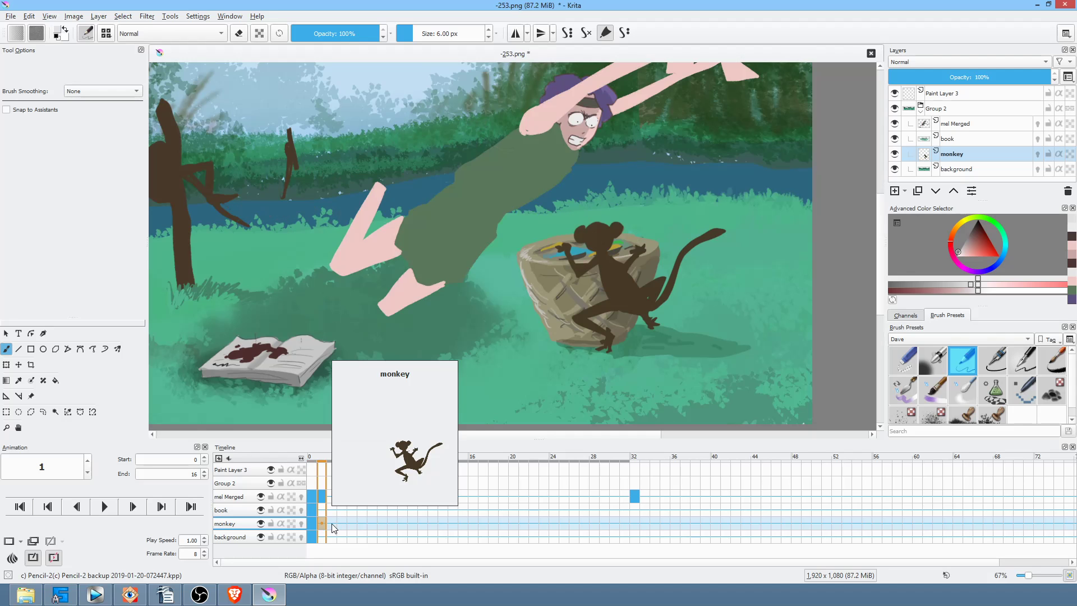
pyautogui.click(331, 524)
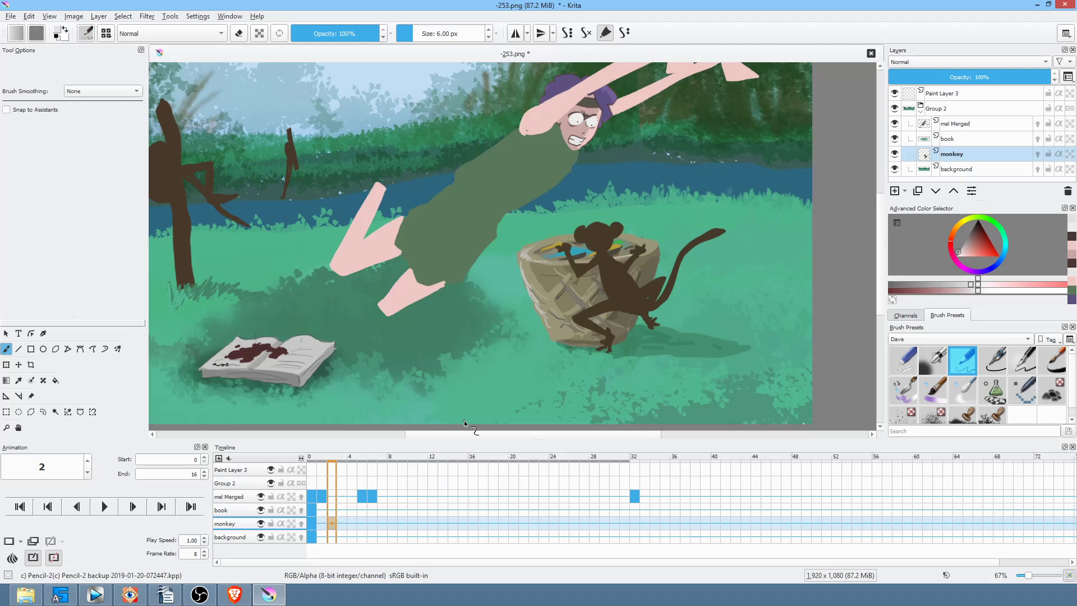
pyautogui.scroll(-1, 538, 383)
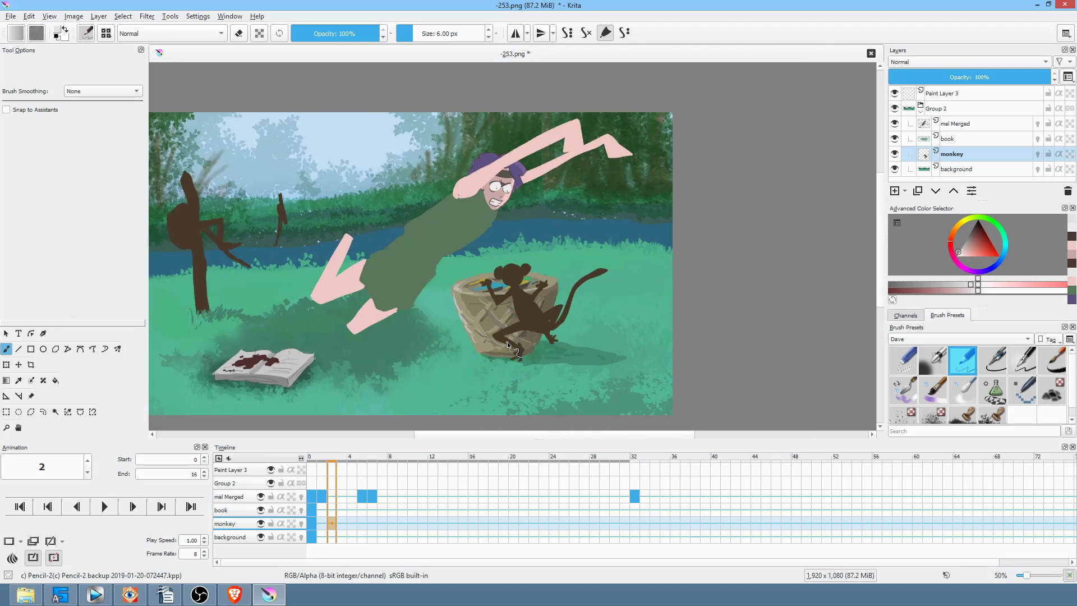
pyautogui.hotkey('ctrl', 't')
pyautogui.rightClick(526, 293)
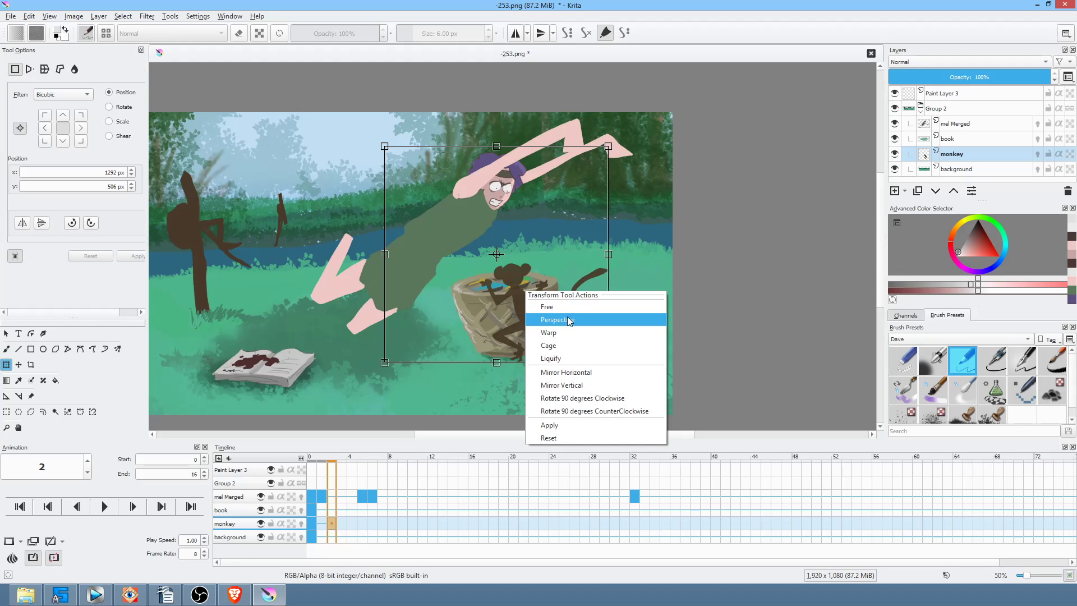
pyautogui.click(576, 360)
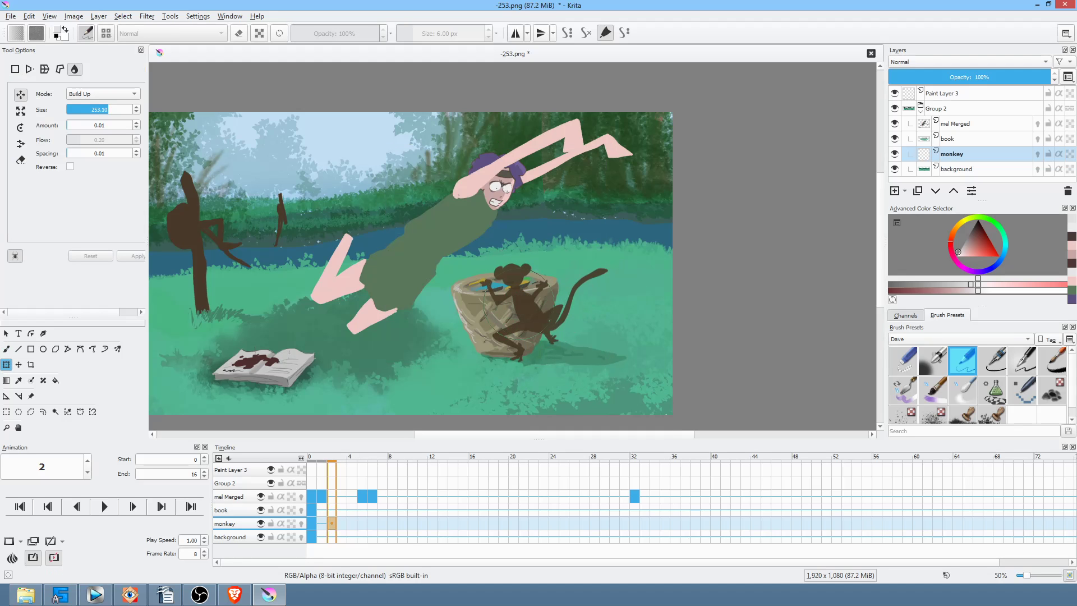
# Stretch the monkey sideways away from the basket into a flattened smear with a large Liquify brush
pyautogui.moveTo(521, 292); pyautogui.dragTo(616, 308)
pyautogui.moveTo(530, 284); pyautogui.dragTo(725, 284)
pyautogui.moveTo(515, 281); pyautogui.dragTo(655, 281)
pyautogui.moveTo(645, 341)
pyautogui.mouseDown()
pyautogui.moveTo(589, 382)
pyautogui.moveTo(582, 278)
pyautogui.mouseUp()
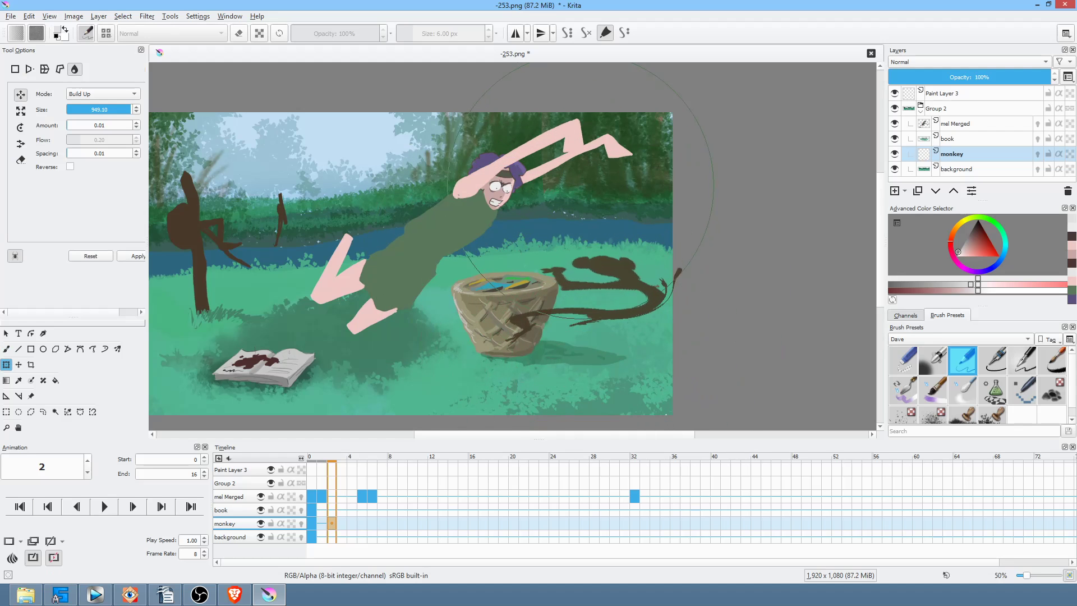
pyautogui.moveTo(665, 383); pyautogui.dragTo(653, 269)
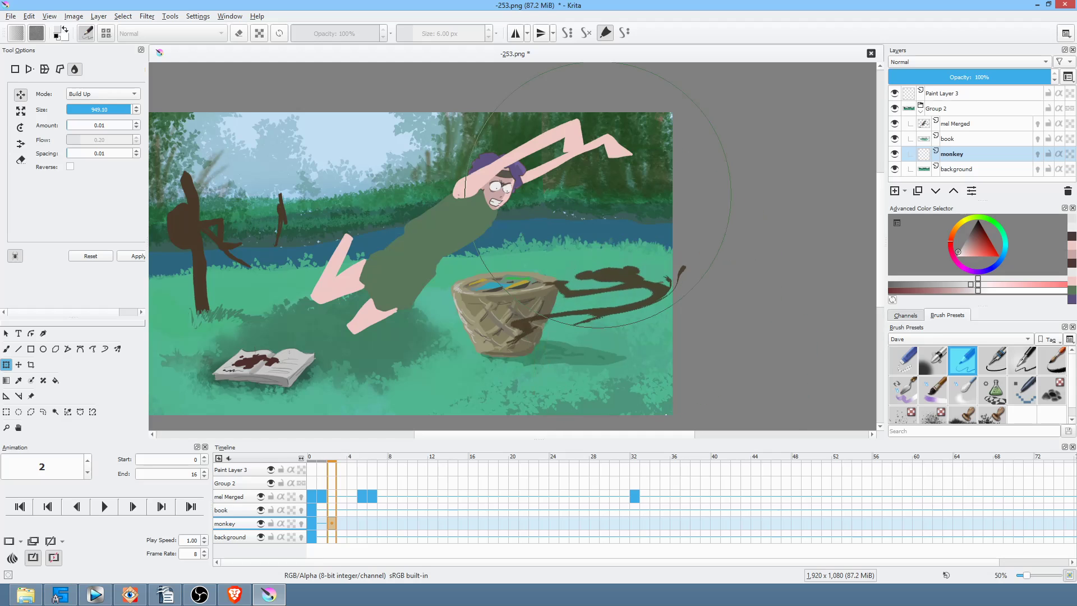
pyautogui.moveTo(599, 212)
pyautogui.mouseDown()
pyautogui.moveTo(620, 333)
pyautogui.moveTo(617, 310)
pyautogui.mouseUp()
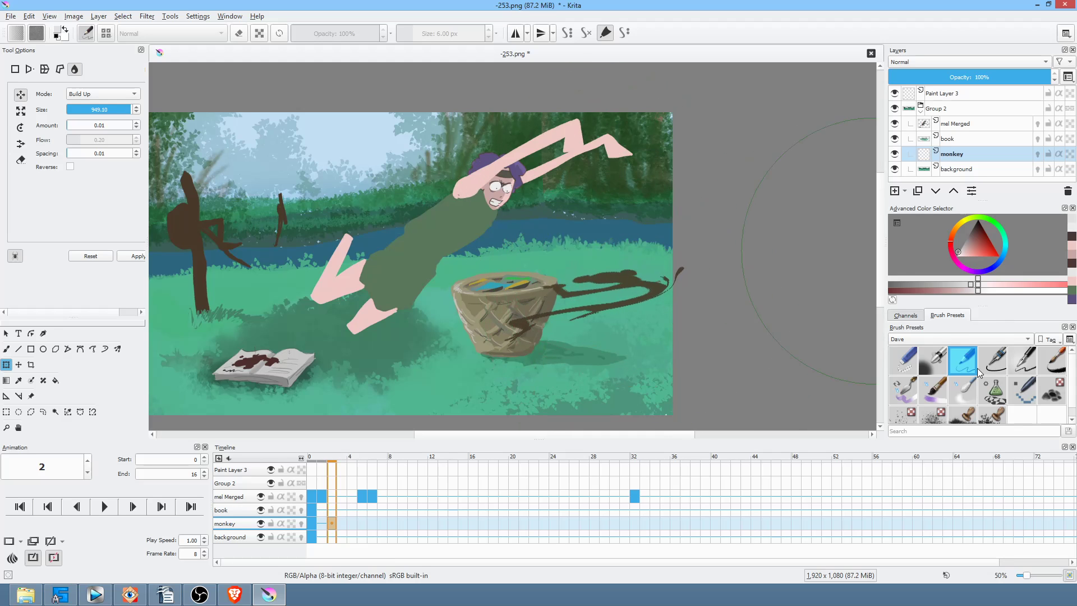
# Paint dark brown speed streaks over the smeared monkey, running from the basket past the canvas edge
pyautogui.click(975, 228)
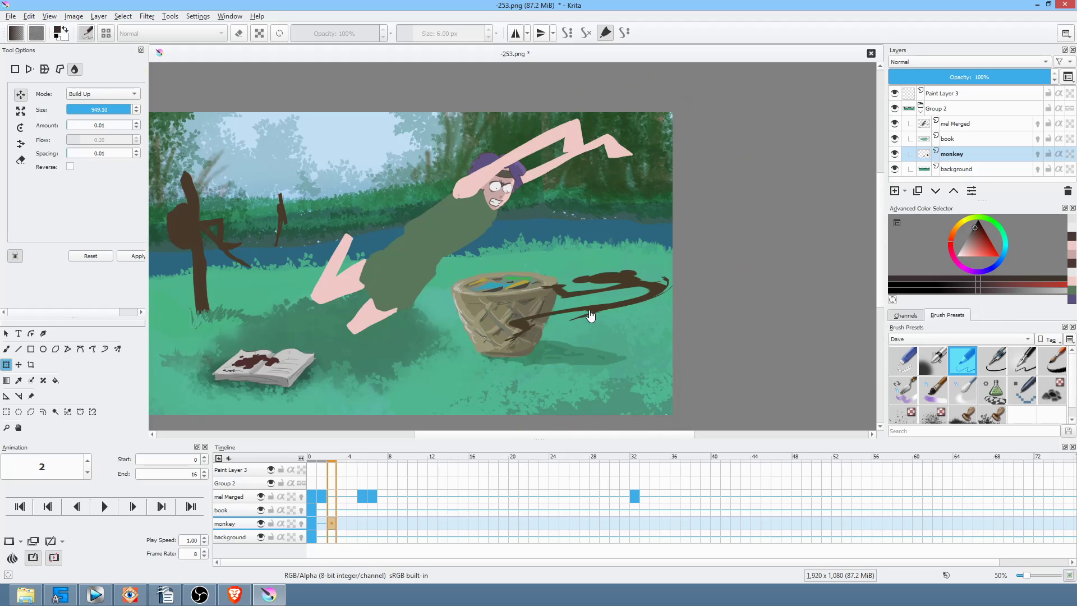
pyautogui.press('b')
pyautogui.moveTo(635, 297)
pyautogui.mouseDown()
pyautogui.moveTo(523, 316)
pyautogui.moveTo(547, 316)
pyautogui.moveTo(549, 302)
pyautogui.mouseUp()
pyautogui.moveTo(671, 275); pyautogui.dragTo(536, 303)
pyautogui.moveTo(670, 297)
pyautogui.mouseDown()
pyautogui.moveTo(521, 325)
pyautogui.moveTo(543, 305)
pyautogui.mouseUp()
pyautogui.moveTo(633, 295); pyautogui.dragTo(490, 324)
pyautogui.moveTo(591, 310); pyautogui.dragTo(533, 326)
pyautogui.moveTo(640, 288)
pyautogui.mouseDown()
pyautogui.moveTo(541, 307)
pyautogui.moveTo(570, 301)
pyautogui.mouseUp()
pyautogui.moveTo(570, 301); pyautogui.dragTo(702, 272)
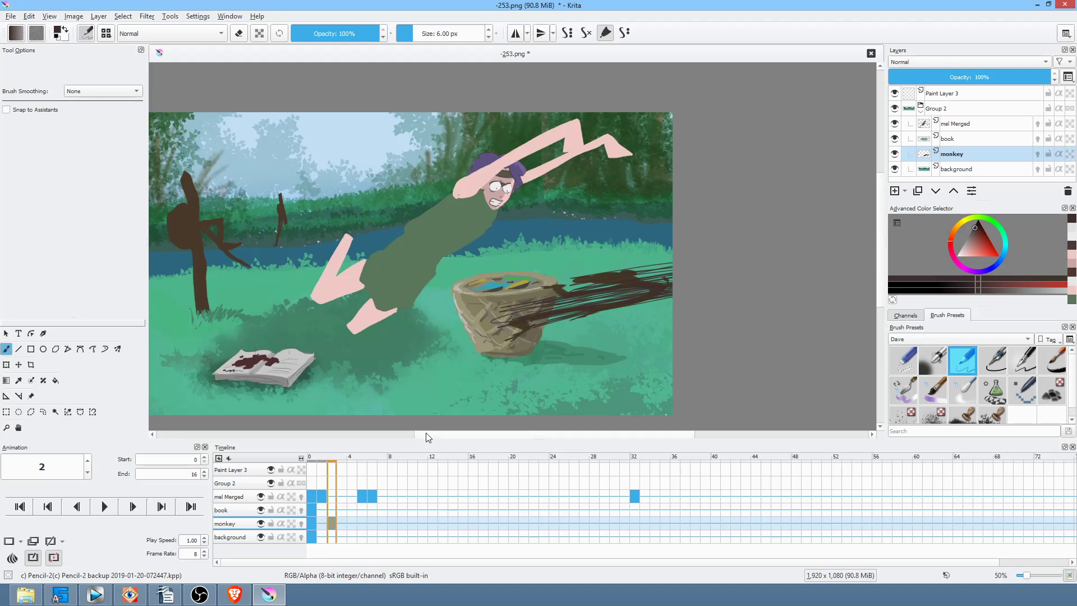
# Add a blank keyframe at frame 3 on the monkey layer and play the animation to review the monkey's exit
pyautogui.click(342, 521)
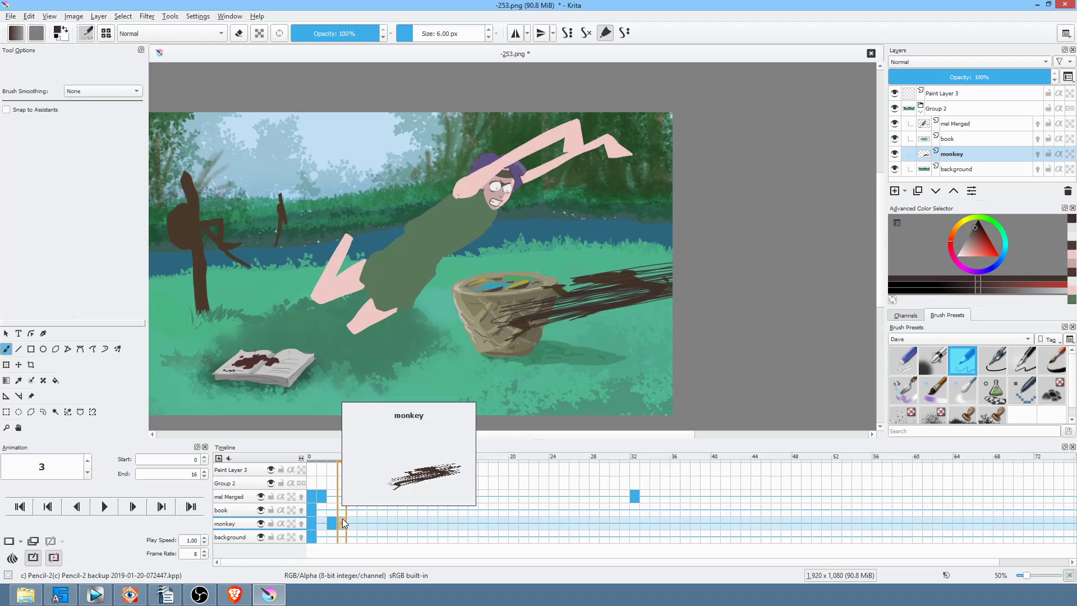
pyautogui.press('space')
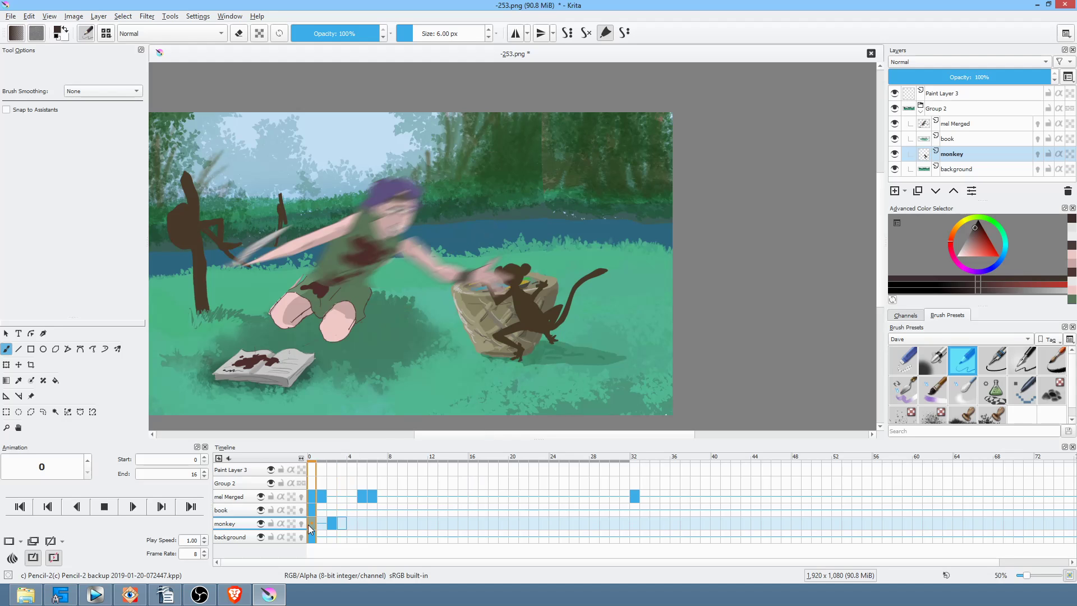
pyautogui.press('space')
pyautogui.press('space')
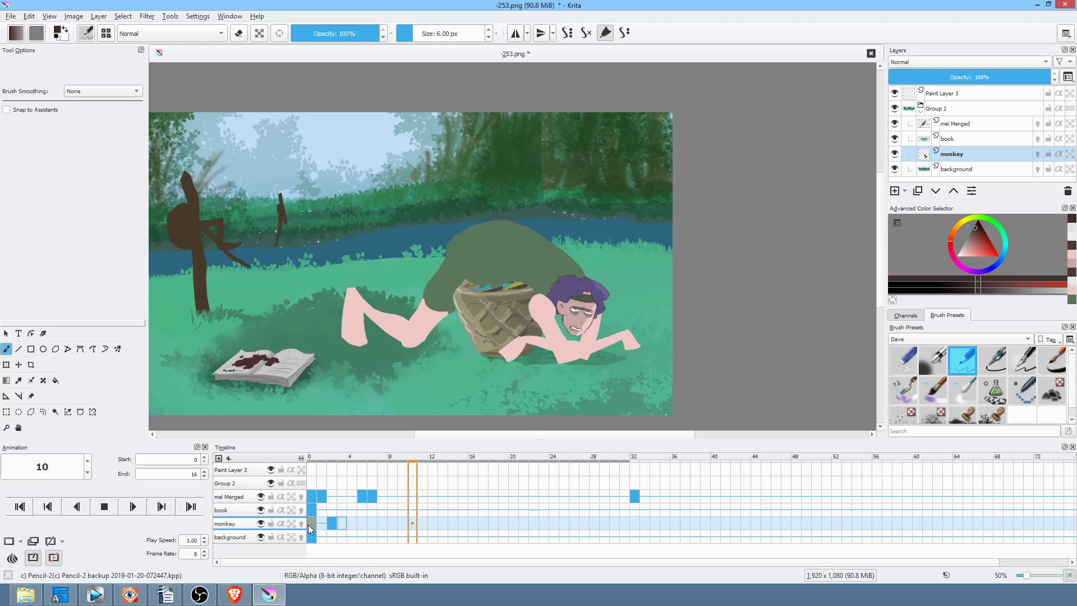
pyautogui.press('space')
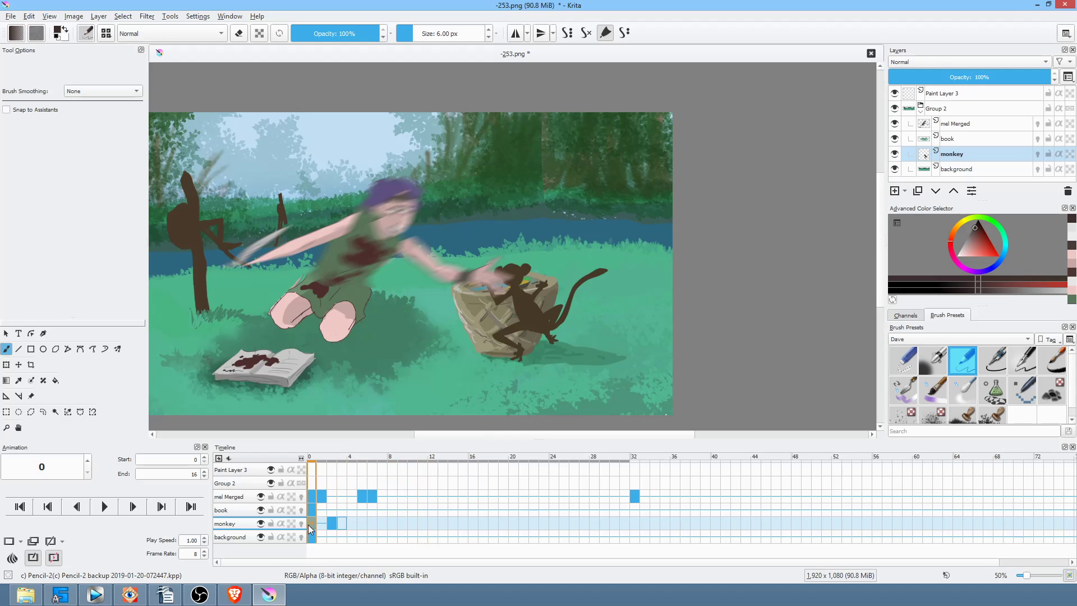
# Erase the blurred hand covering the monkey and basket at frame 0 of mel Merged, using freehand filled shapes in eraser mode
pyautogui.click(323, 496)
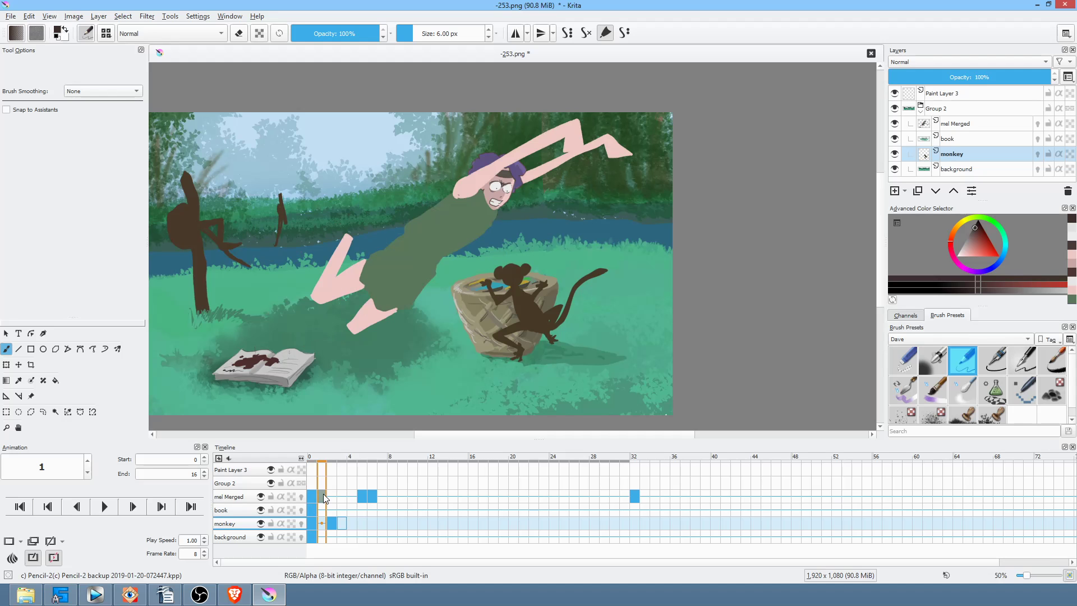
pyautogui.click(311, 496)
pyautogui.scroll(5, 493, 275)
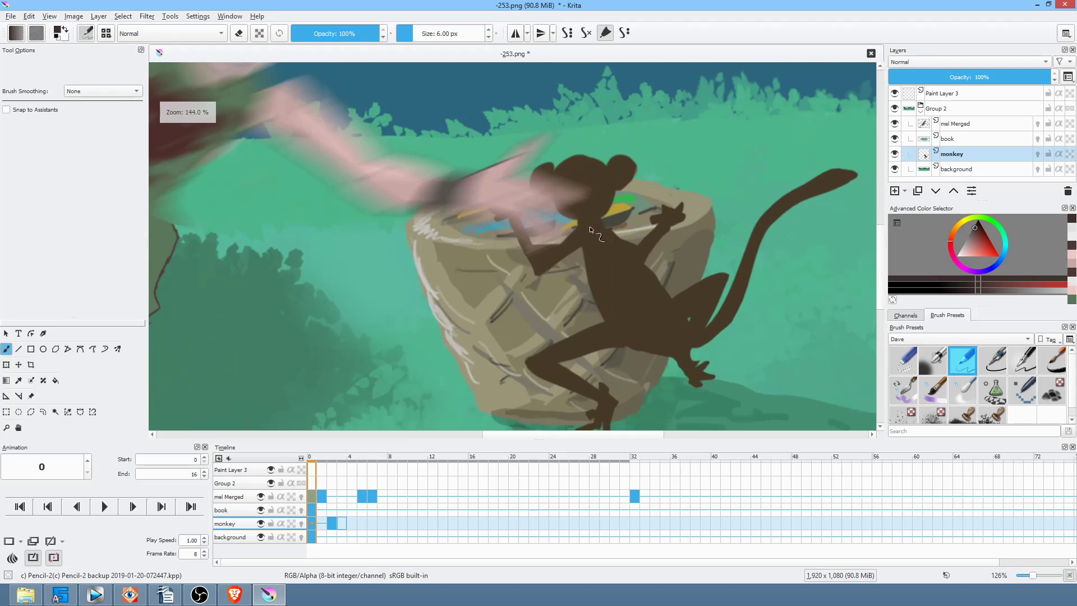
pyautogui.click(229, 496)
pyautogui.press('p')
pyautogui.press('e')
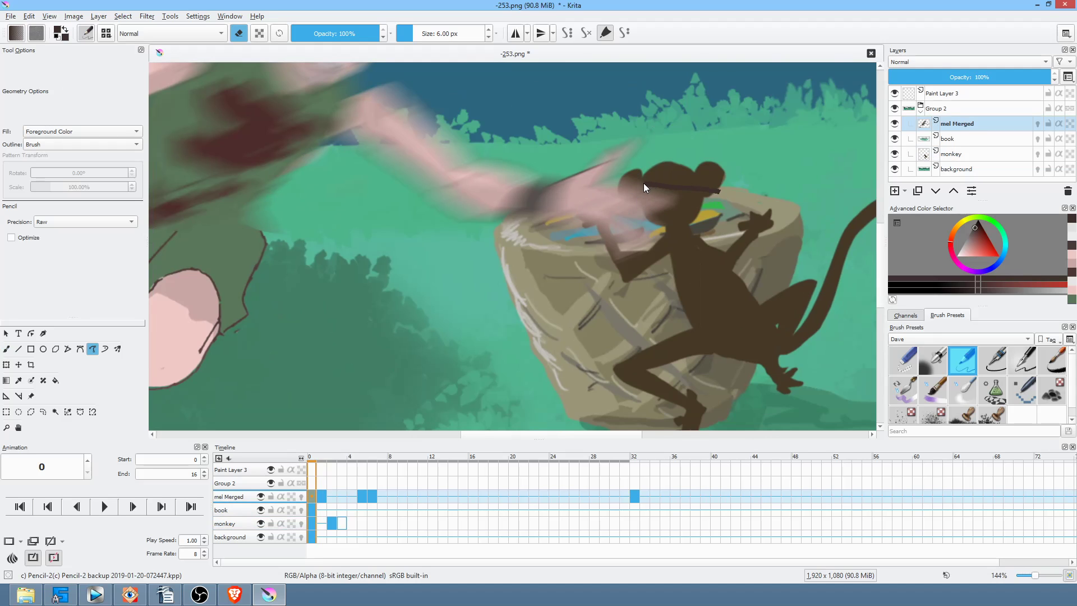
pyautogui.moveTo(605, 192); pyautogui.dragTo(504, 224)
pyautogui.moveTo(661, 211)
pyautogui.mouseDown()
pyautogui.moveTo(622, 290)
pyautogui.moveTo(648, 299)
pyautogui.moveTo(669, 282)
pyautogui.mouseUp()
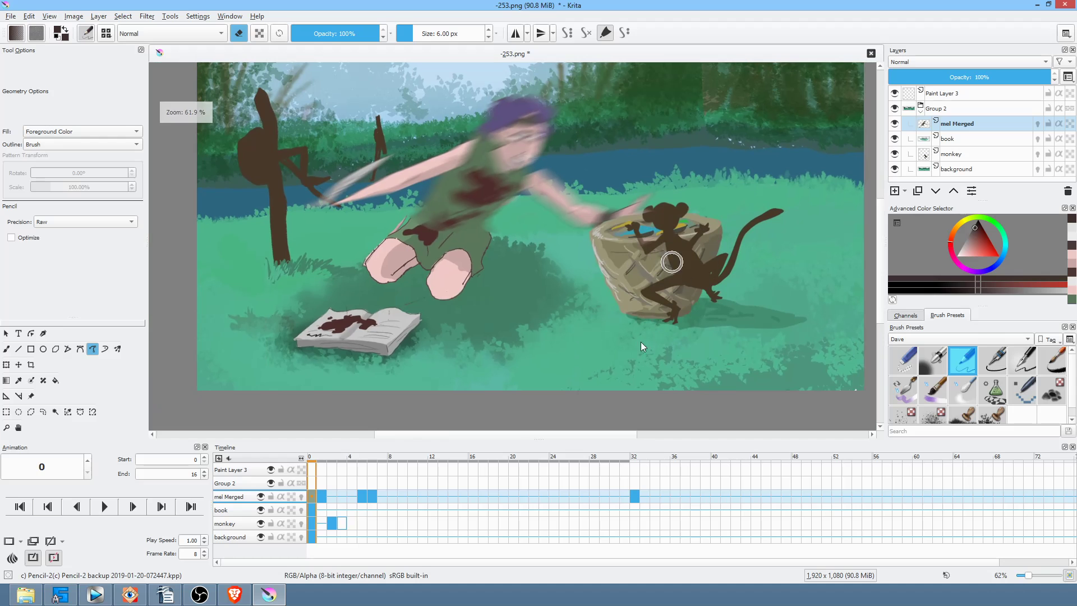
# Erase the leftover skin-coloured fringe along the edge of the tunic beside the character's left-hand thigh at frame 0 of mel Merged
pyautogui.moveTo(436, 205); pyautogui.dragTo(493, 120)
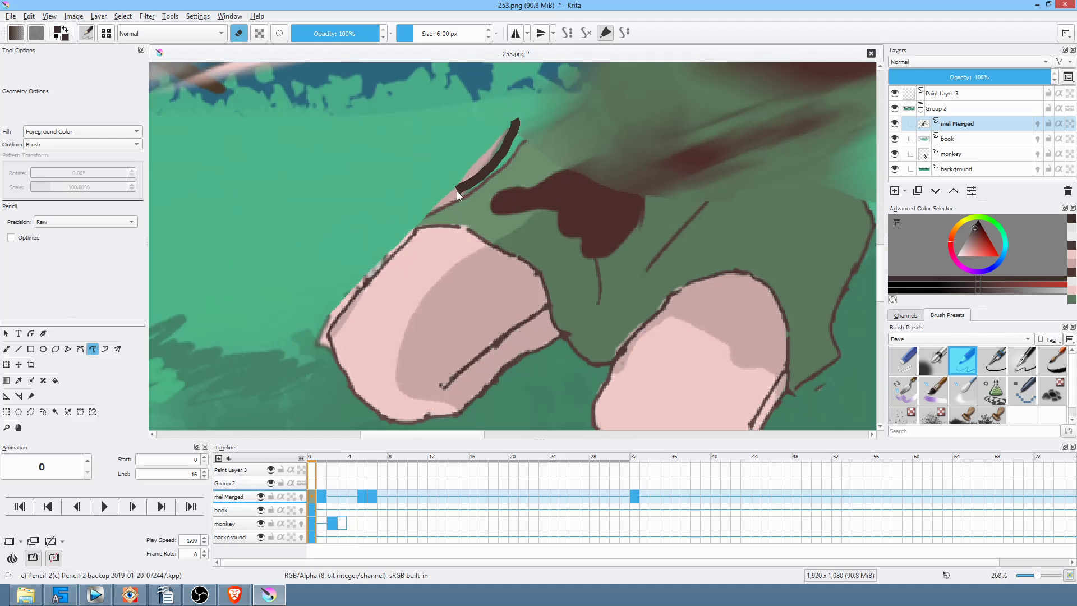
pyautogui.hotkey('ctrl', 'z')
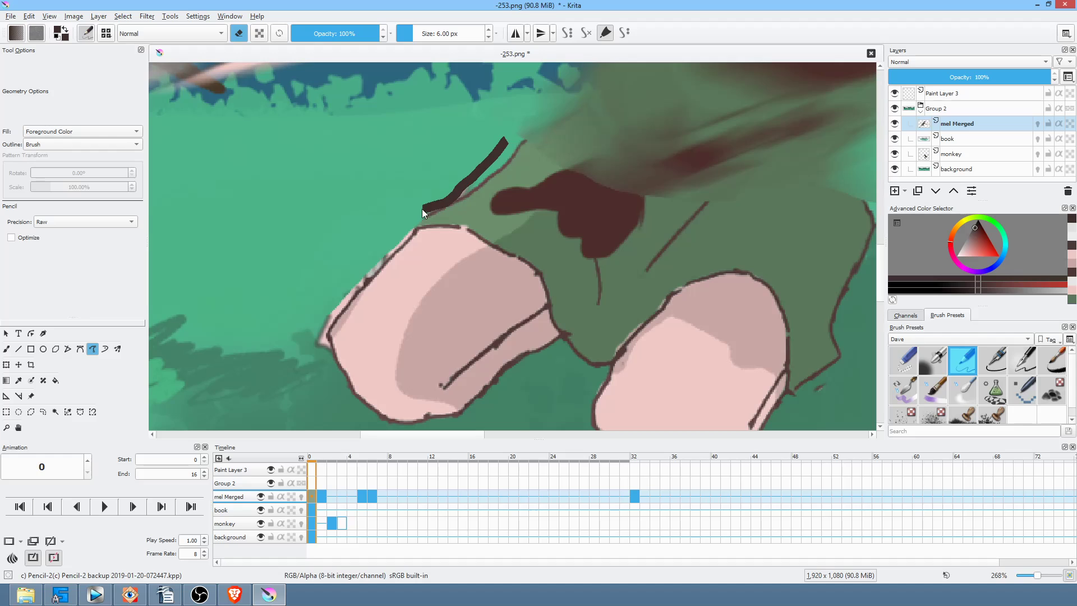
pyautogui.hotkey('ctrl', 'z')
pyautogui.moveTo(503, 117); pyautogui.dragTo(496, 132)
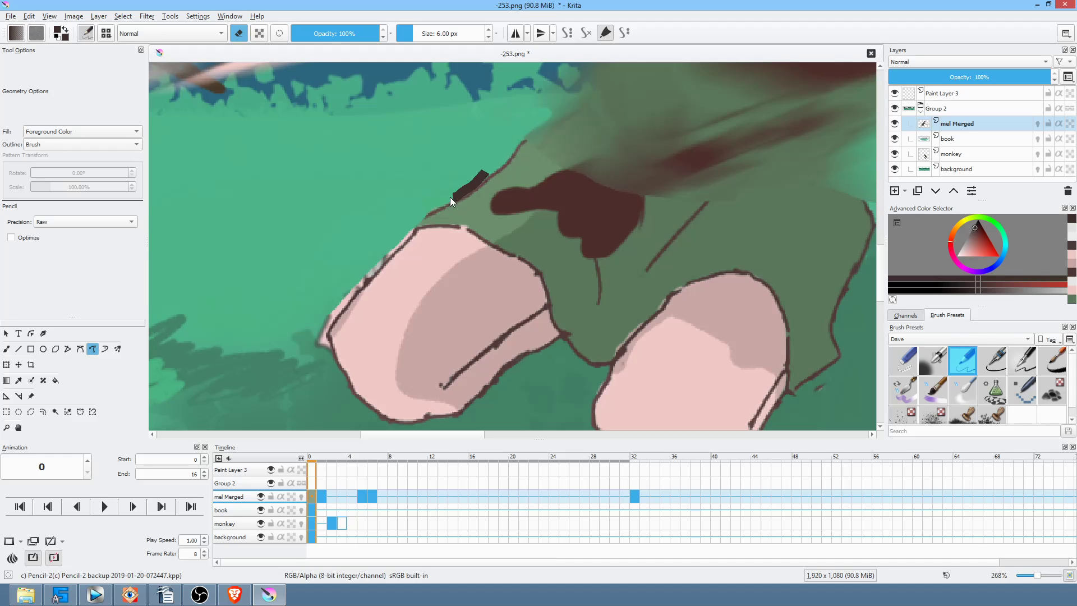
pyautogui.moveTo(333, 317); pyautogui.dragTo(313, 339)
# Play the animation from frame 0 to review the cleaned-up first pose and the leap
pyautogui.scroll(-5, 502, 212)
pyautogui.scroll(2, 617, 279)
pyautogui.scroll(-4, 597, 283)
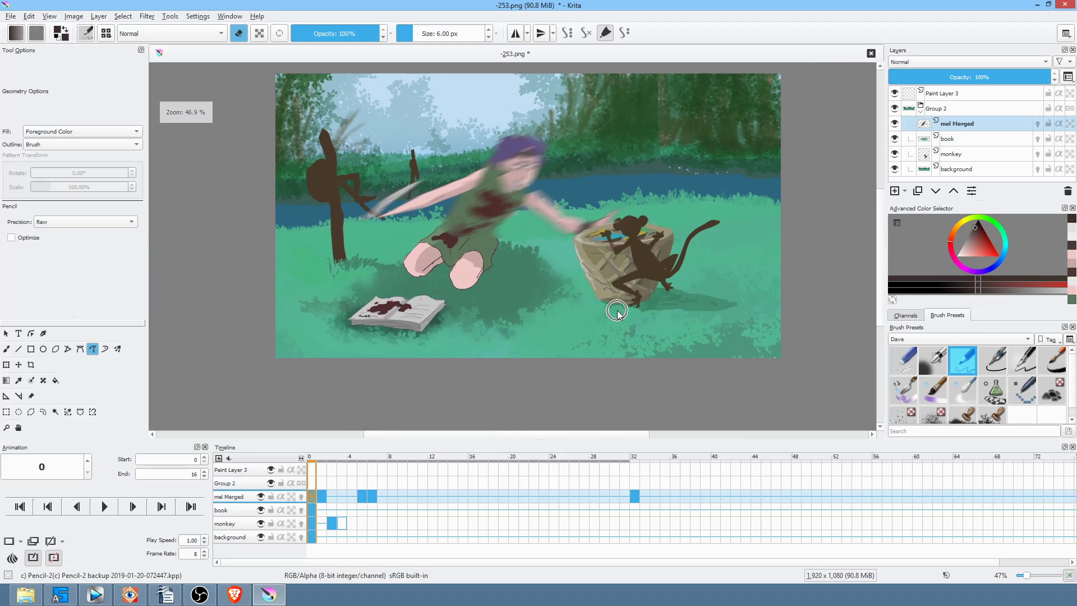
pyautogui.moveTo(554, 208); pyautogui.dragTo(568, 218)
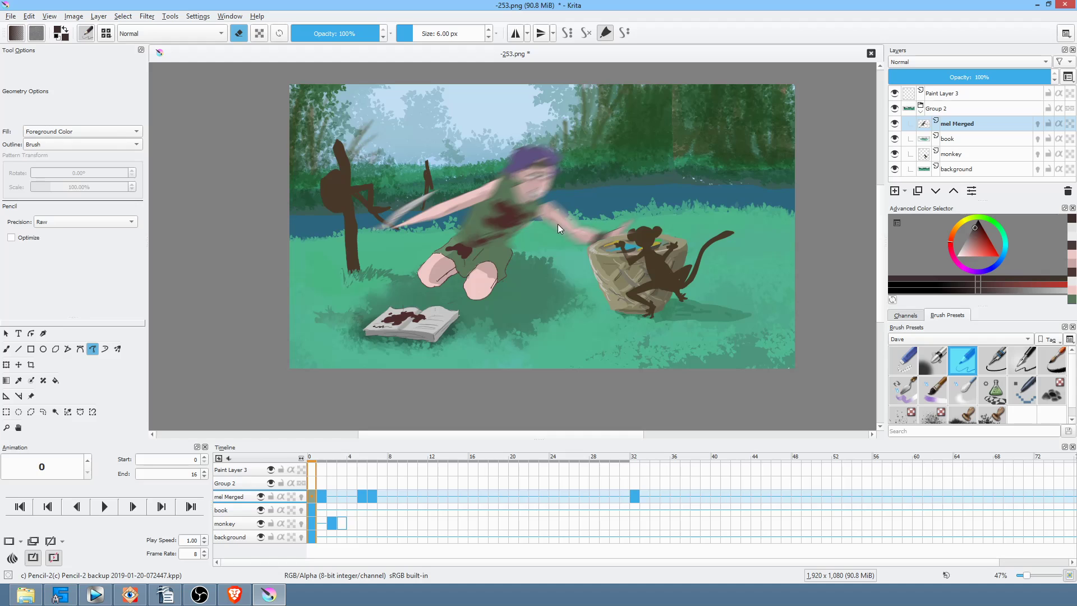
pyautogui.scroll(-2, 540, 214)
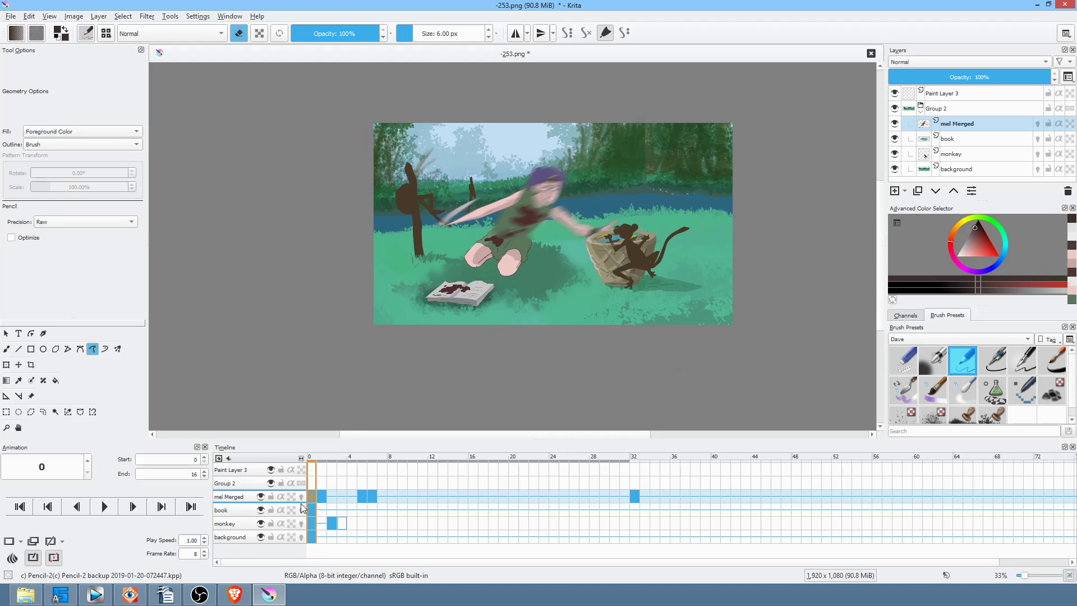
pyautogui.press('space')
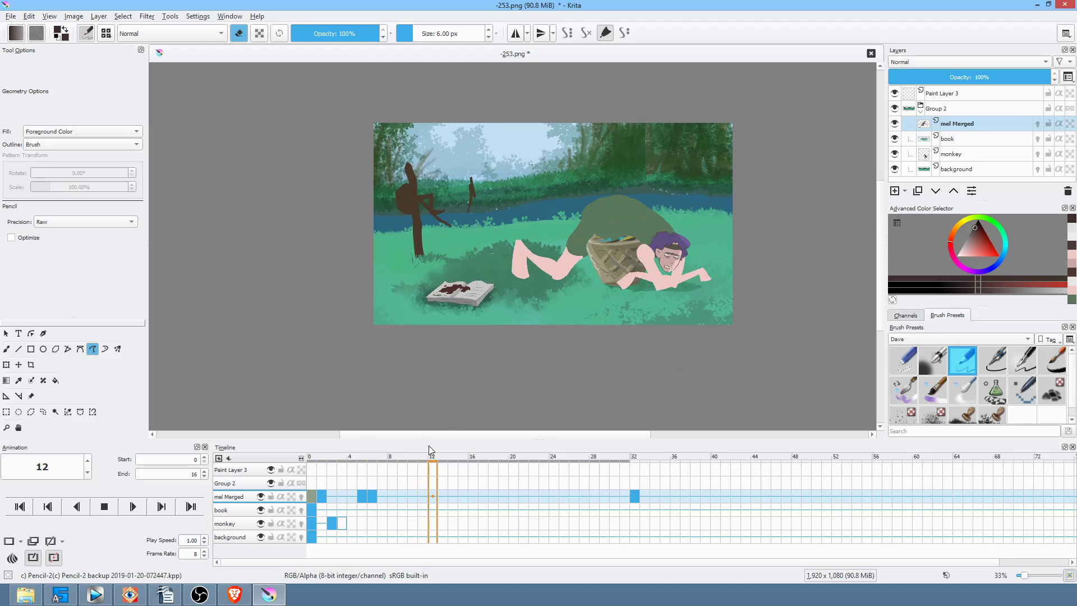
pyautogui.press('space')
pyautogui.press('space')
pyautogui.press('space')
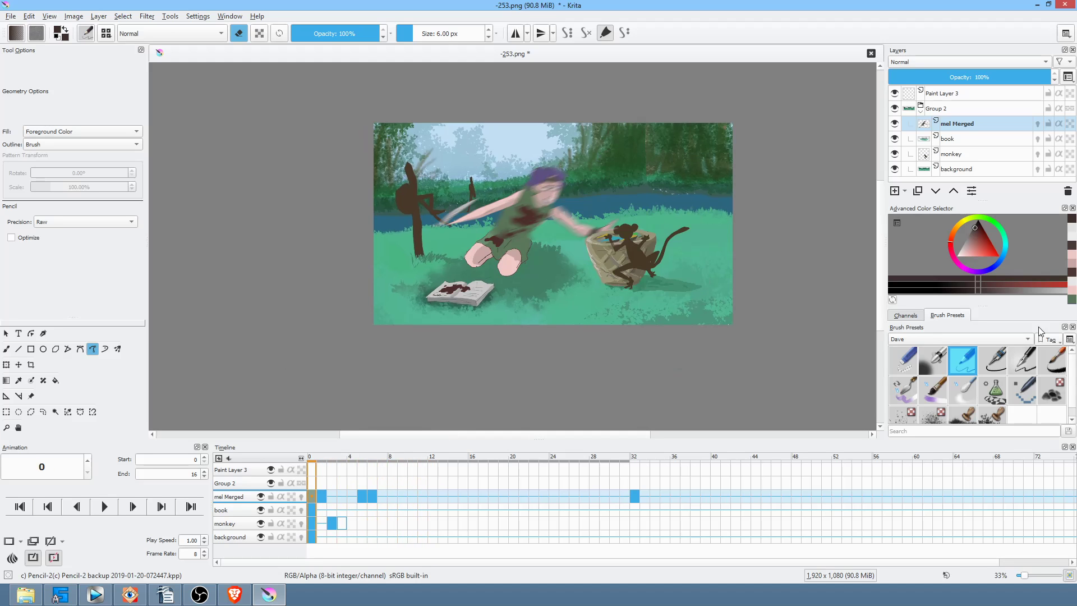
# Draw two very dark red stains on the green tunic of the leaping character at frame 1 of mel Merged
pyautogui.moveTo(980, 230); pyautogui.dragTo(979, 203)
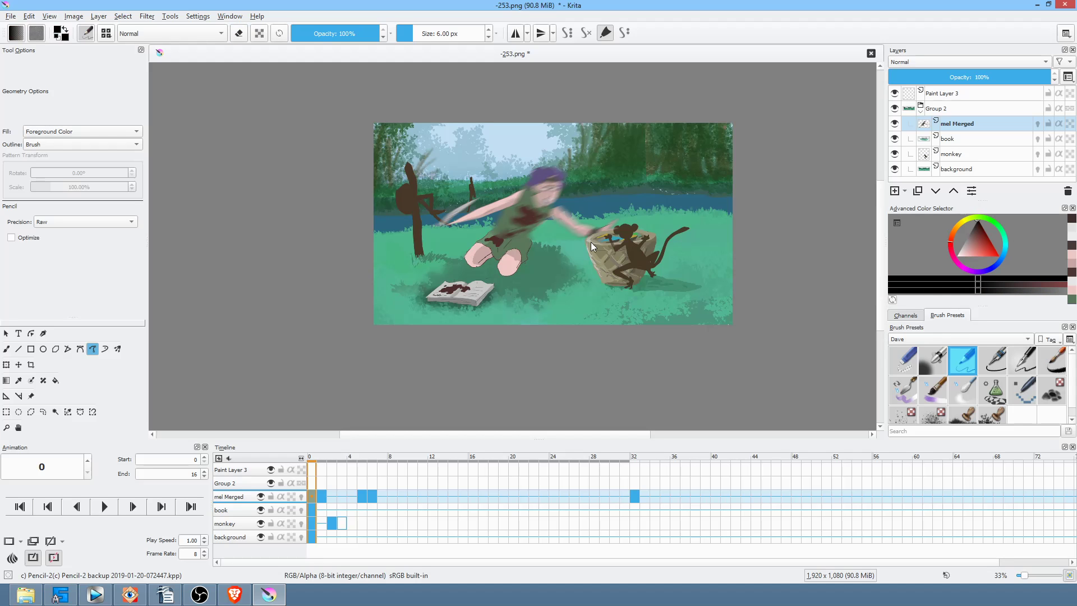
pyautogui.scroll(2, 551, 258)
pyautogui.moveTo(617, 208); pyautogui.dragTo(712, 249)
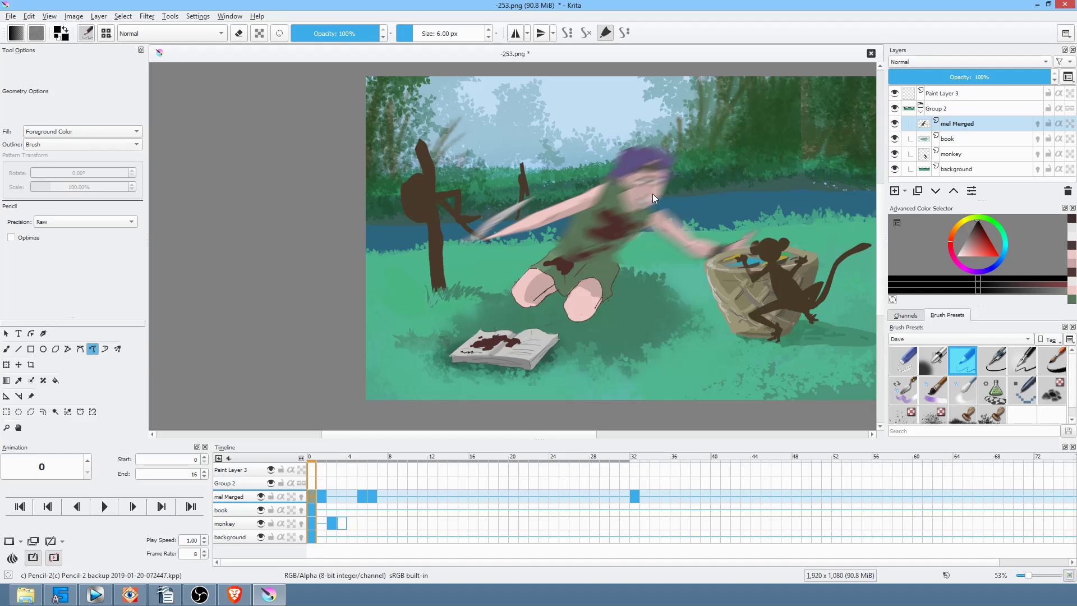
pyautogui.click(978, 224)
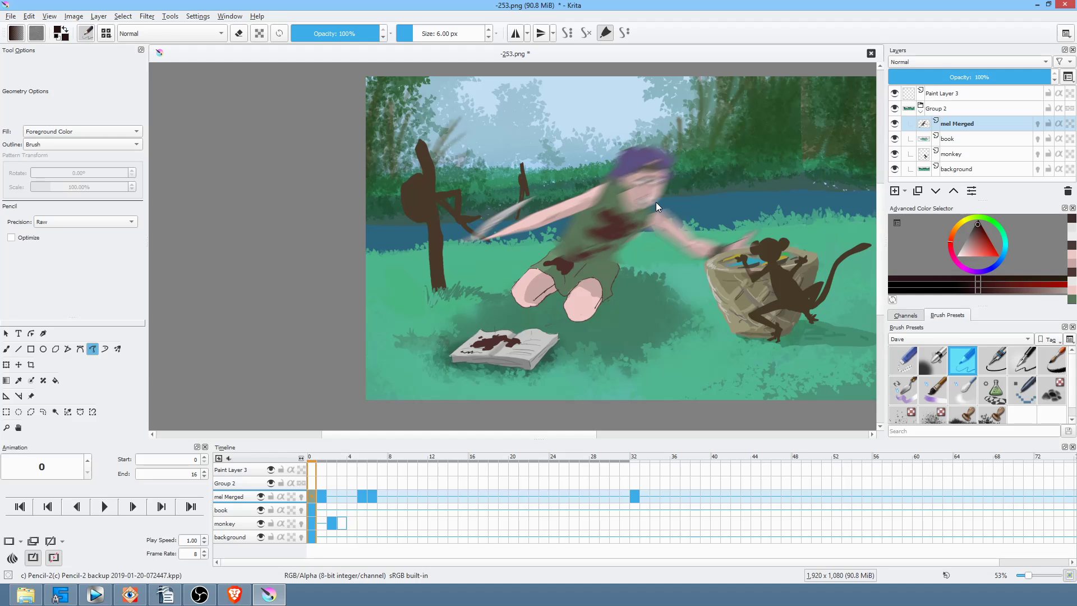
pyautogui.press('.')
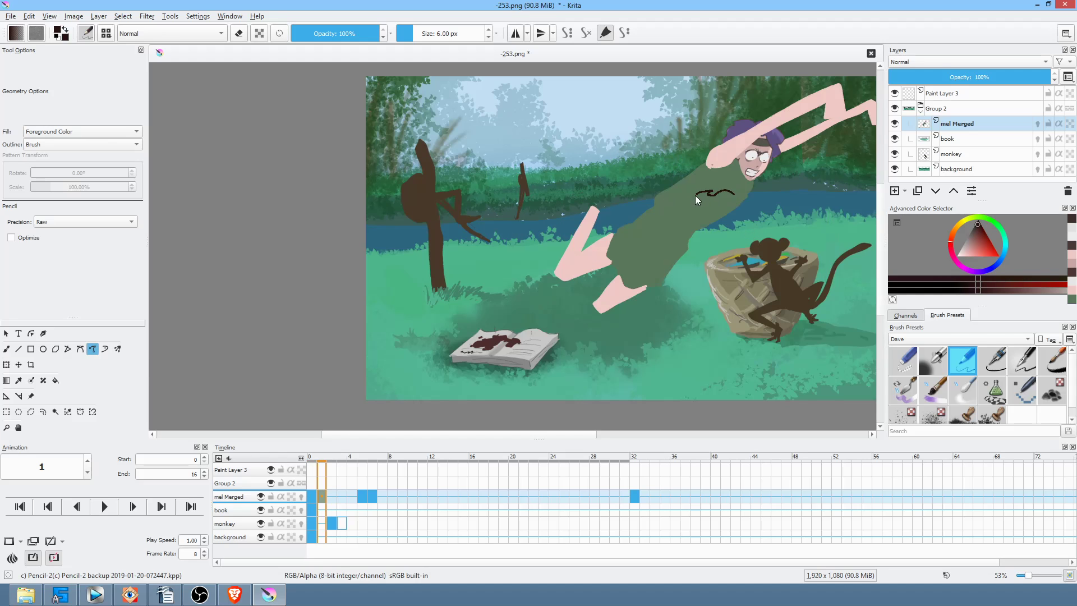
pyautogui.moveTo(686, 222); pyautogui.dragTo(751, 190)
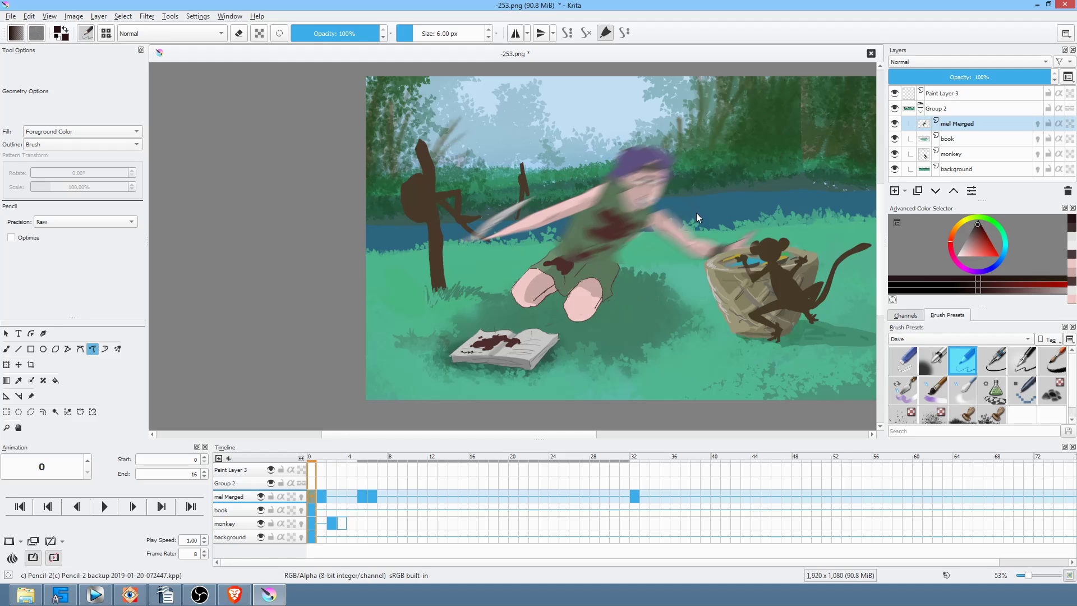
pyautogui.moveTo(654, 247); pyautogui.dragTo(653, 249)
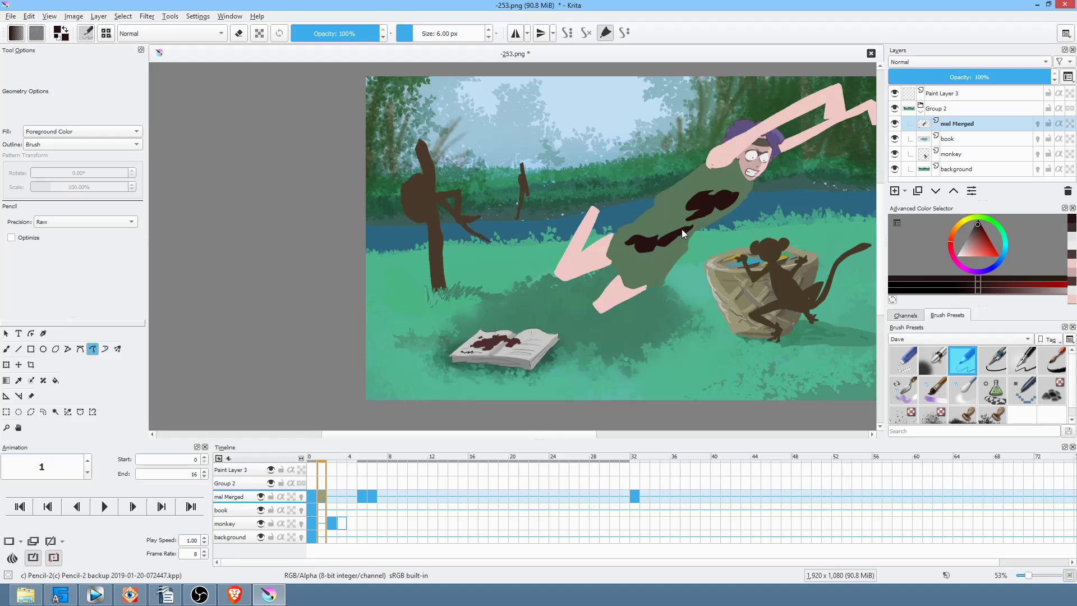
# Flip between the mel Merged keyframes at frames 0, 1 and 5 to compare the character's poses
pyautogui.press(',')
pyautogui.press('.')
pyautogui.press('.')
pyautogui.moveTo(765, 271); pyautogui.dragTo(708, 266)
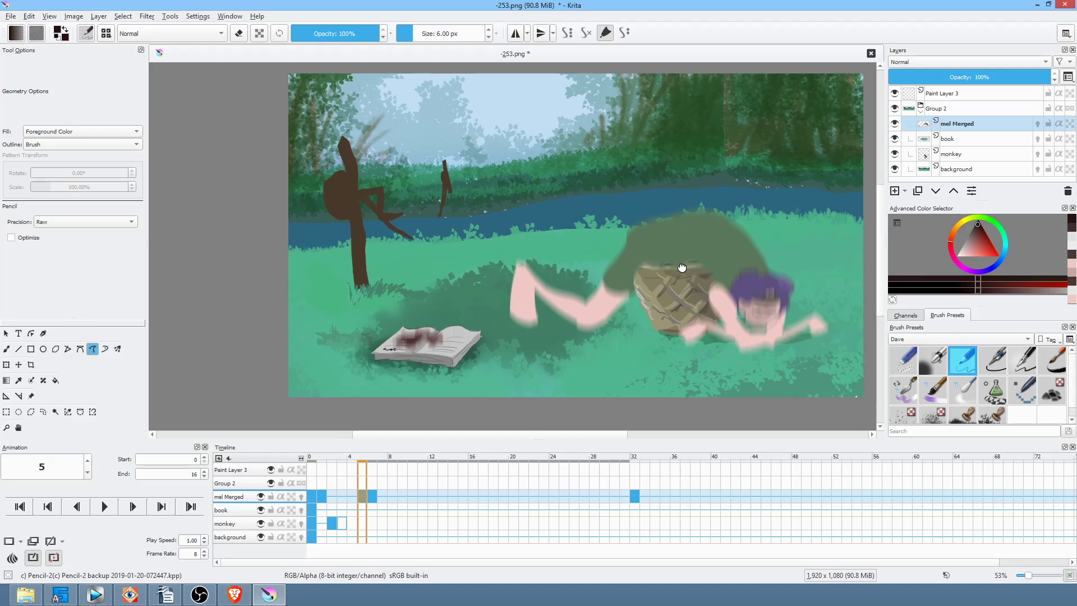
pyautogui.press(',')
pyautogui.press(',')
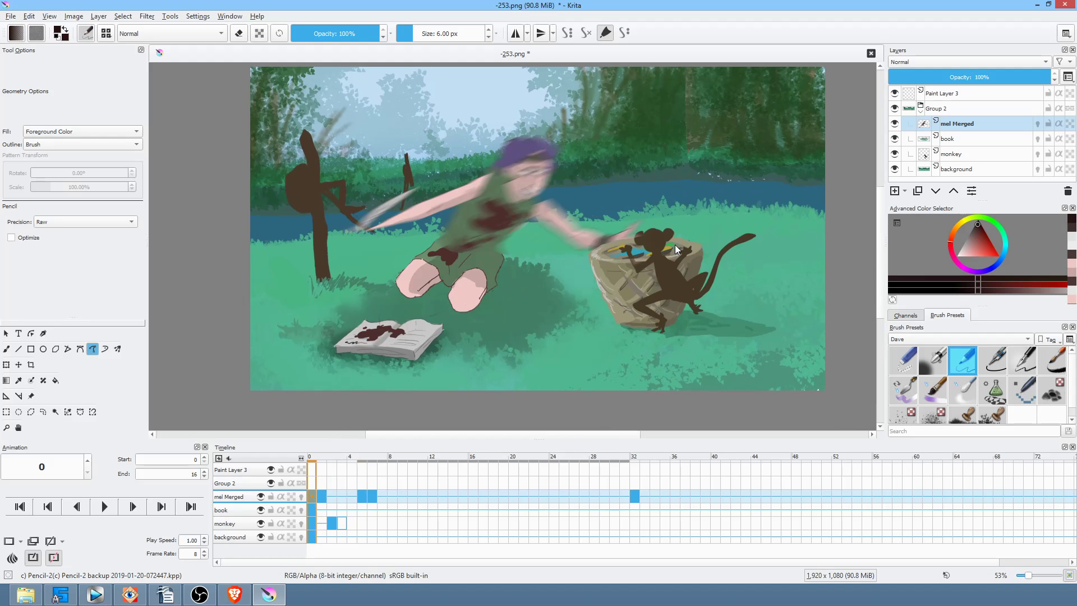
pyautogui.press('Right')
pyautogui.press('Left')
pyautogui.press('.')
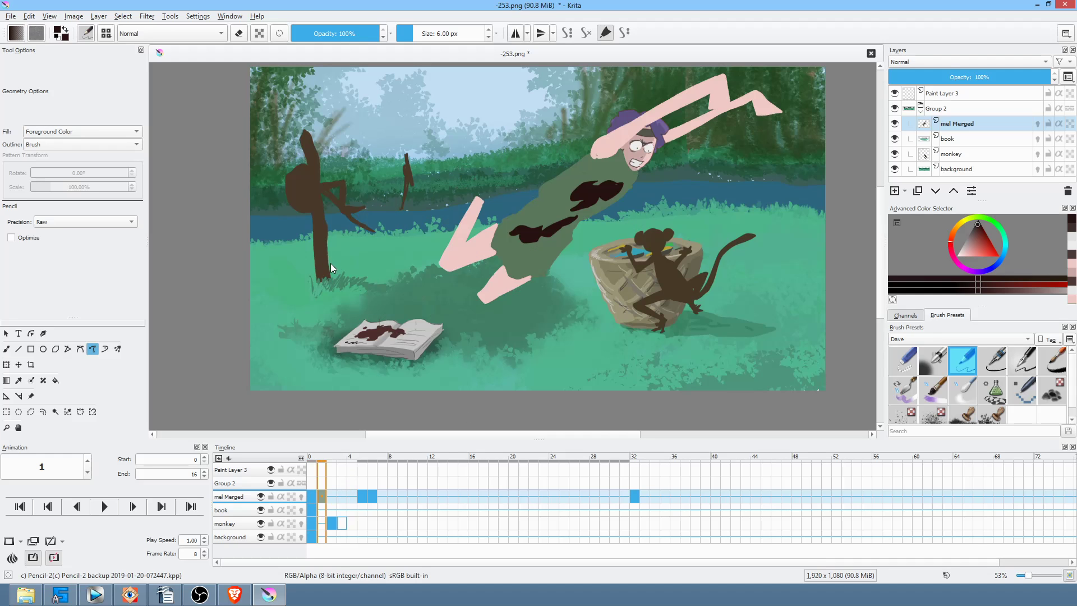
pyautogui.press(',')
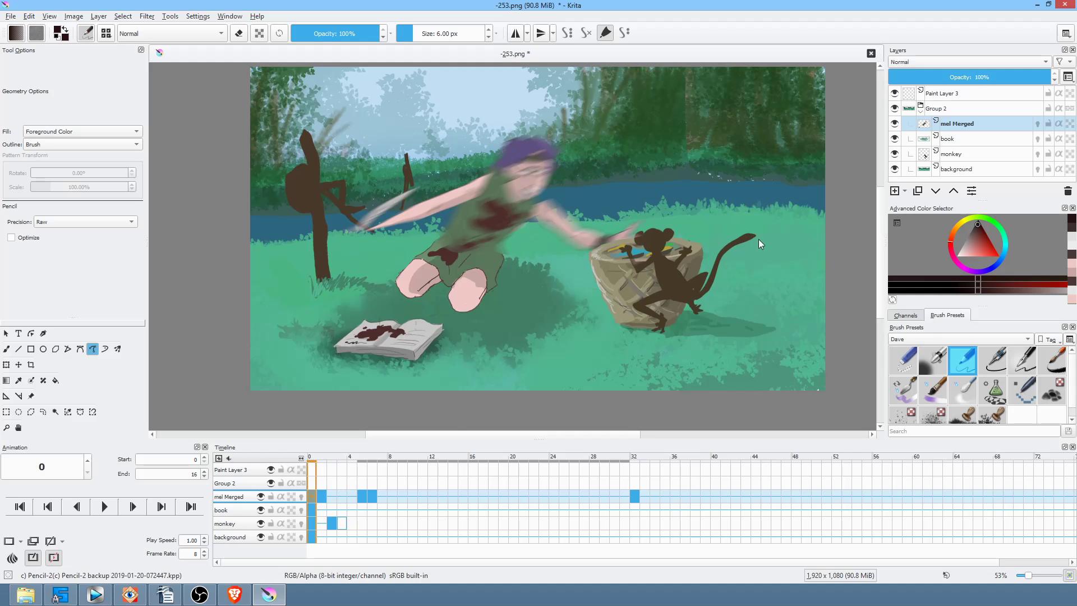
# Sample the grey of the blurred quill at frame 0 and draw a small curved quill below the left signpost at frame 1
pyautogui.keyDown('ctrl'); pyautogui.click(391, 200); pyautogui.keyUp('ctrl')
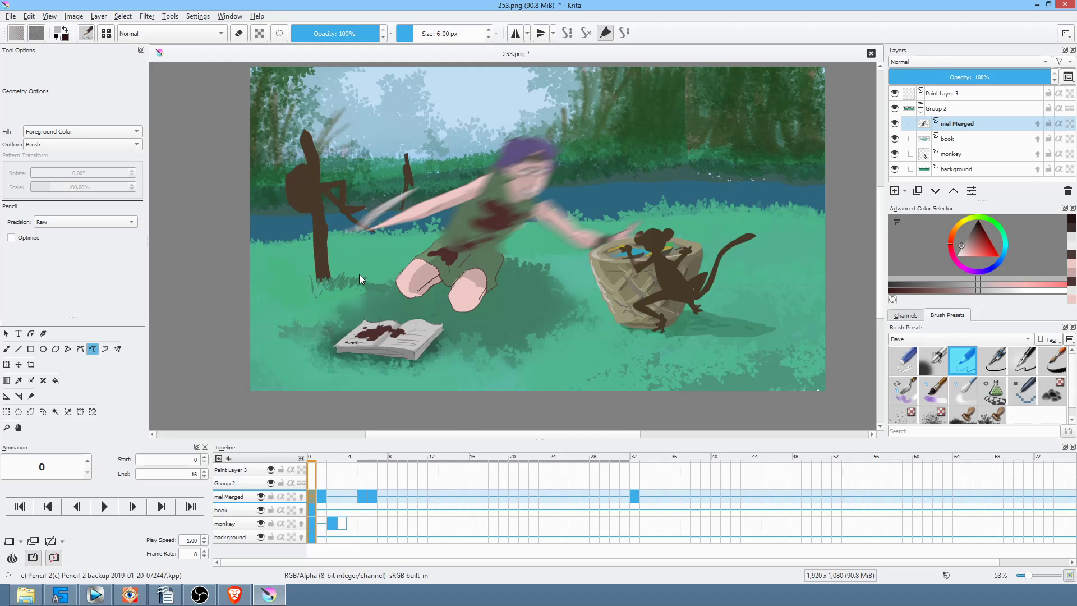
pyautogui.press('.')
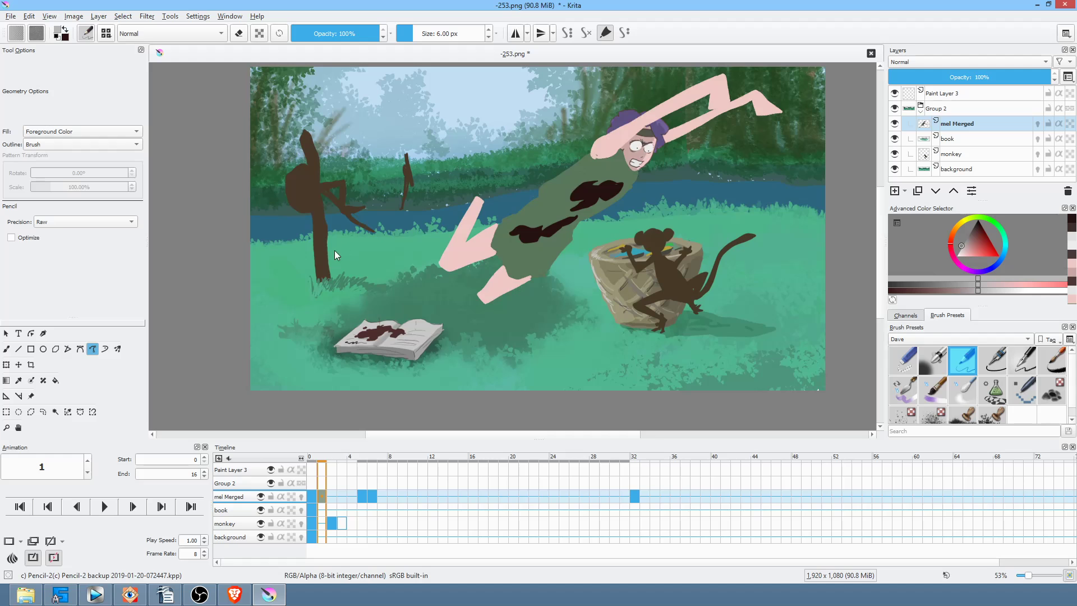
pyautogui.press(',')
pyautogui.press('.')
pyautogui.moveTo(335, 253); pyautogui.dragTo(336, 252)
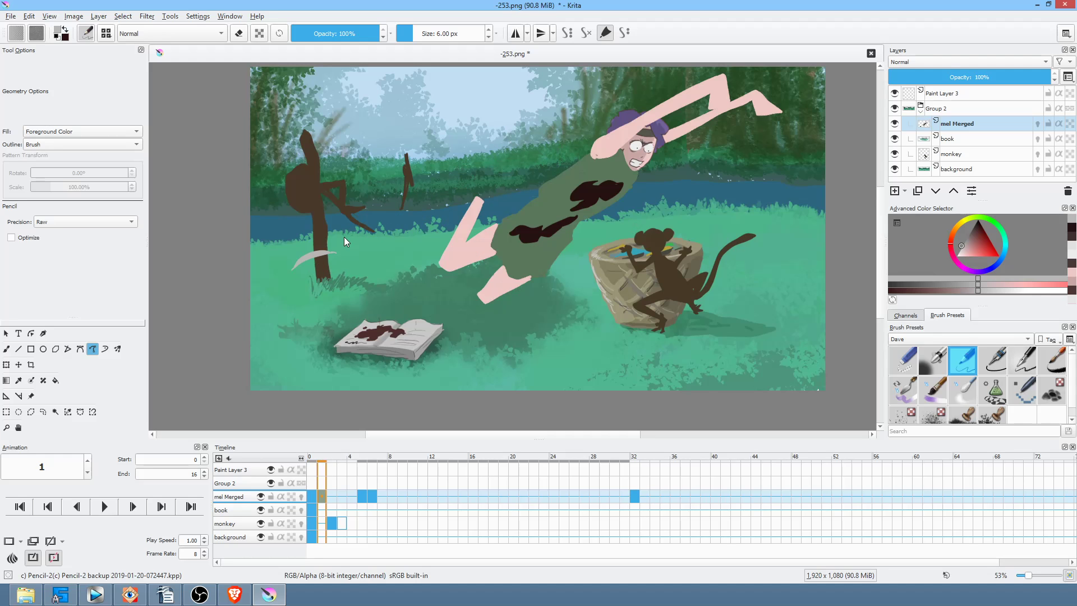
# Cut the grey quill out of mel Merged at frame 1 with an outline selection and paste it onto its own layer
pyautogui.click(332, 497)
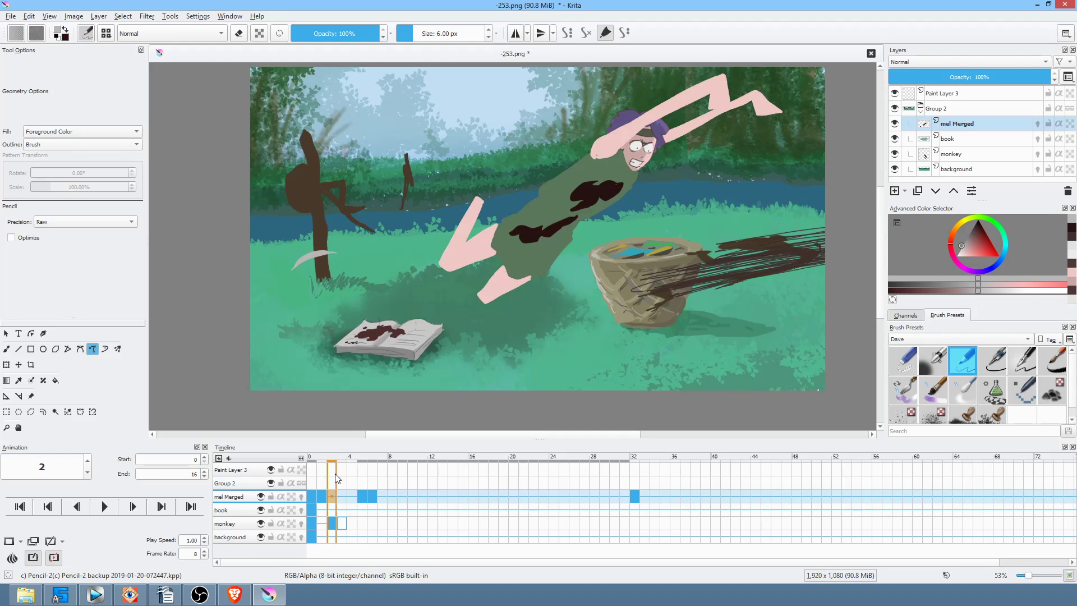
pyautogui.click(360, 497)
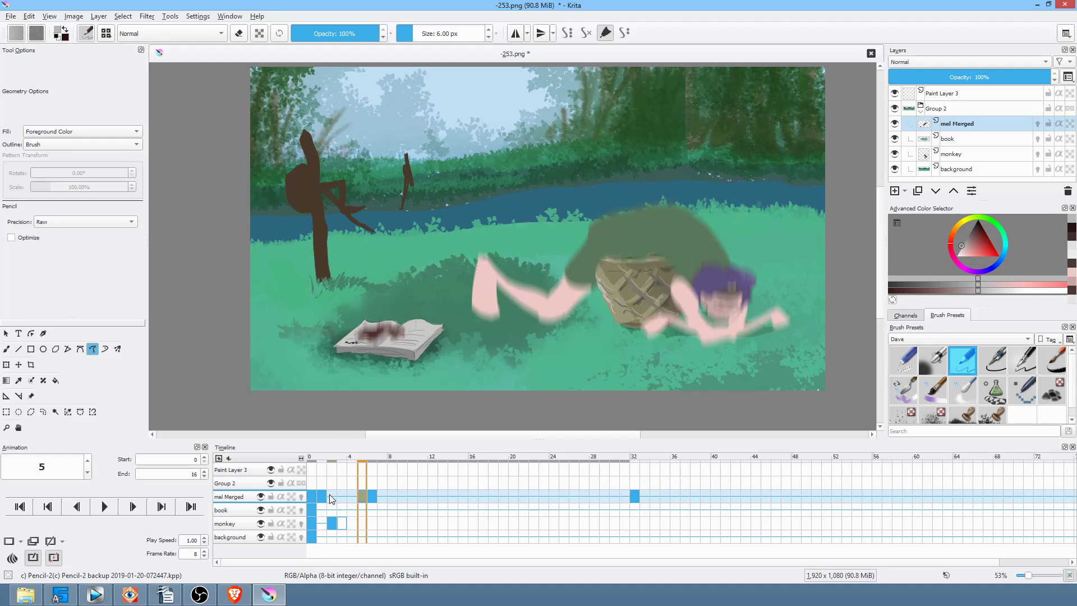
pyautogui.click(325, 497)
pyautogui.click(332, 497)
pyautogui.click(323, 497)
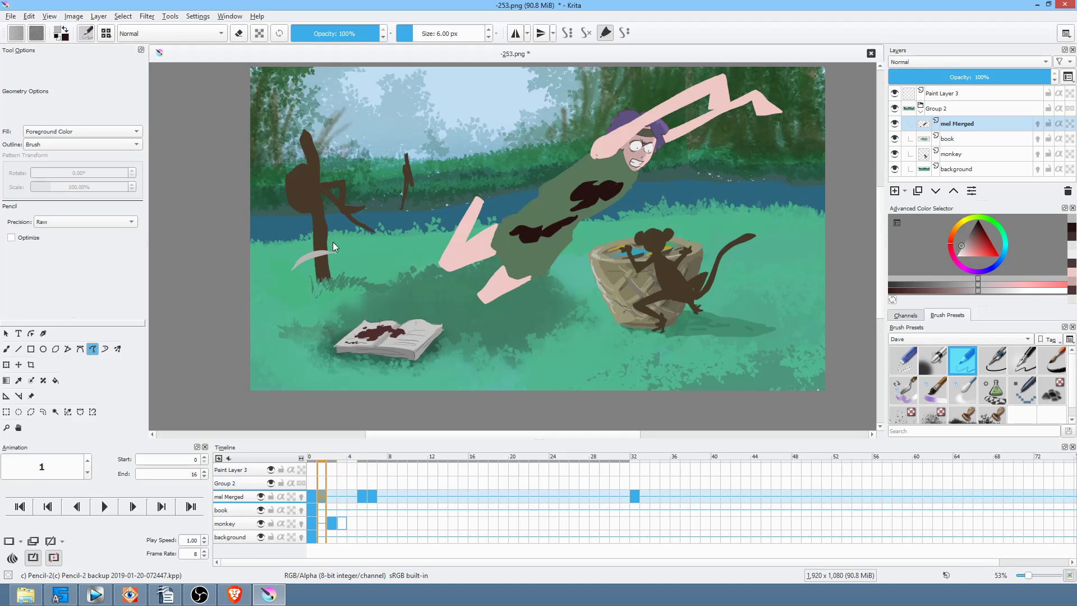
pyautogui.press('l')
pyautogui.moveTo(324, 235); pyautogui.dragTo(357, 238)
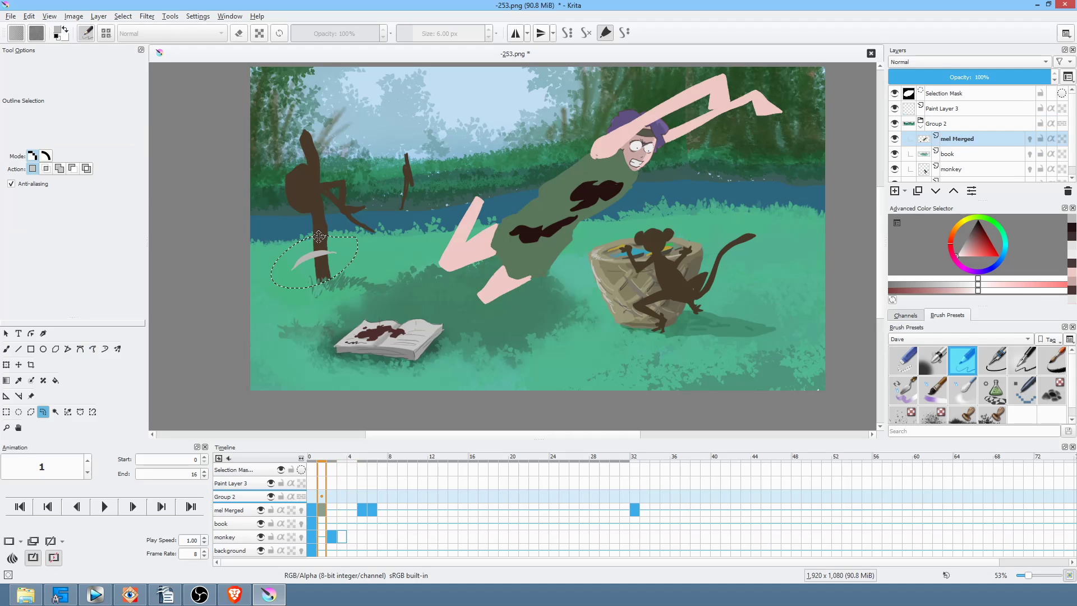
pyautogui.press('Delete')
pyautogui.hotkey('ctrl', 'v')
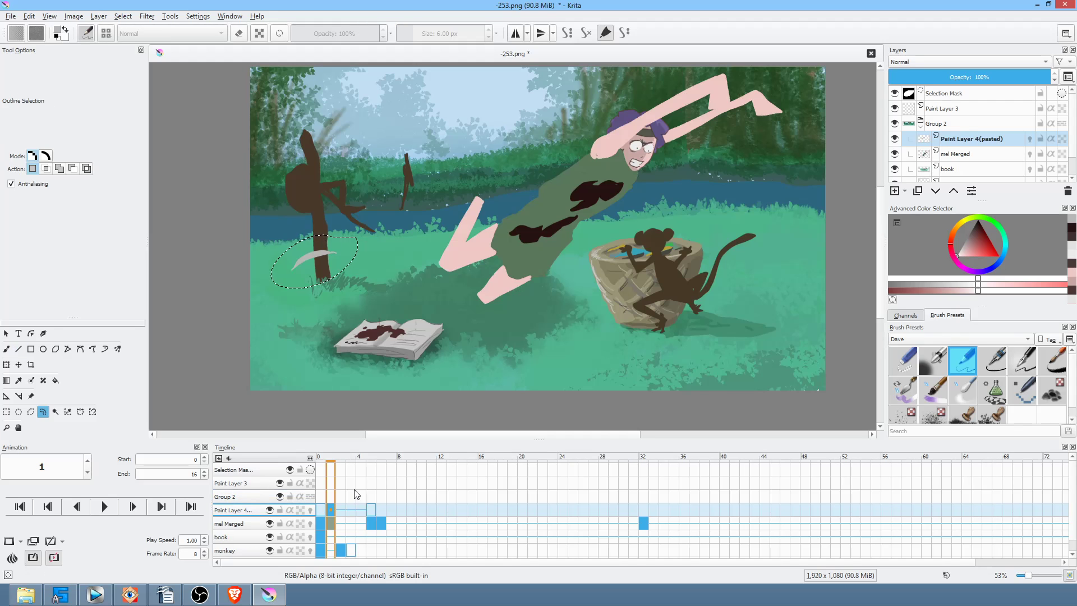
# Add keyframes at frames 2 and 3 of the pasted layer by transforming the quill, moving it progressively lower
pyautogui.click(341, 510)
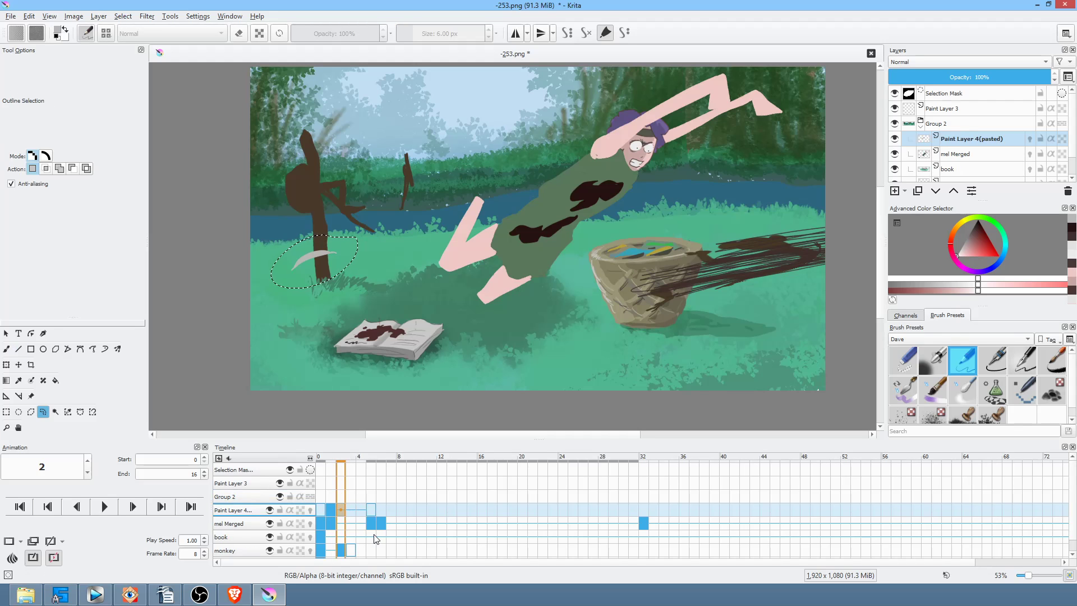
pyautogui.click(333, 510)
pyautogui.click(322, 510)
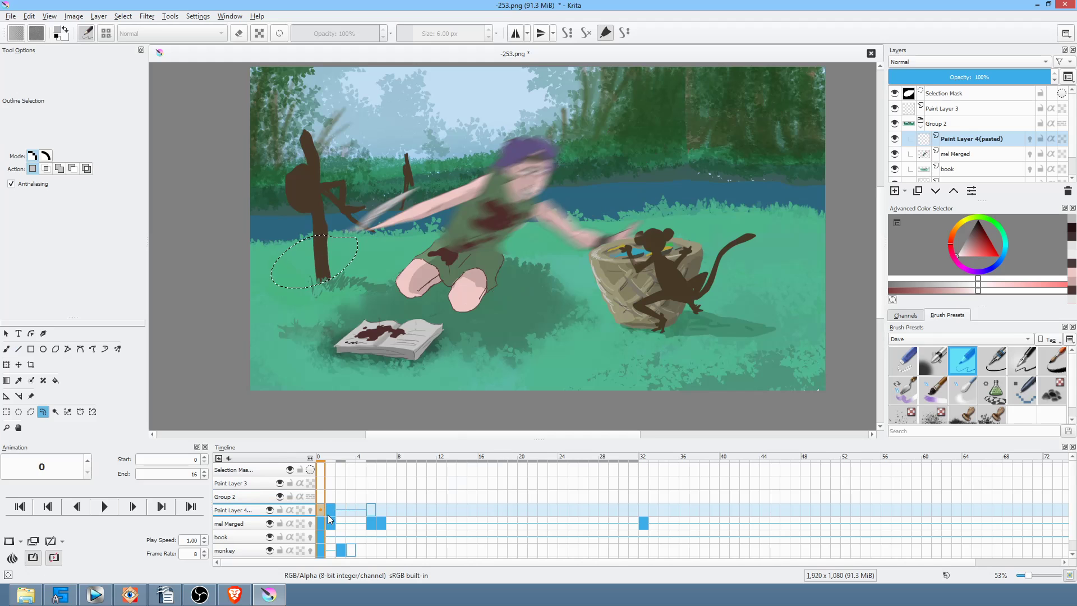
pyautogui.click(330, 510)
pyautogui.click(341, 510)
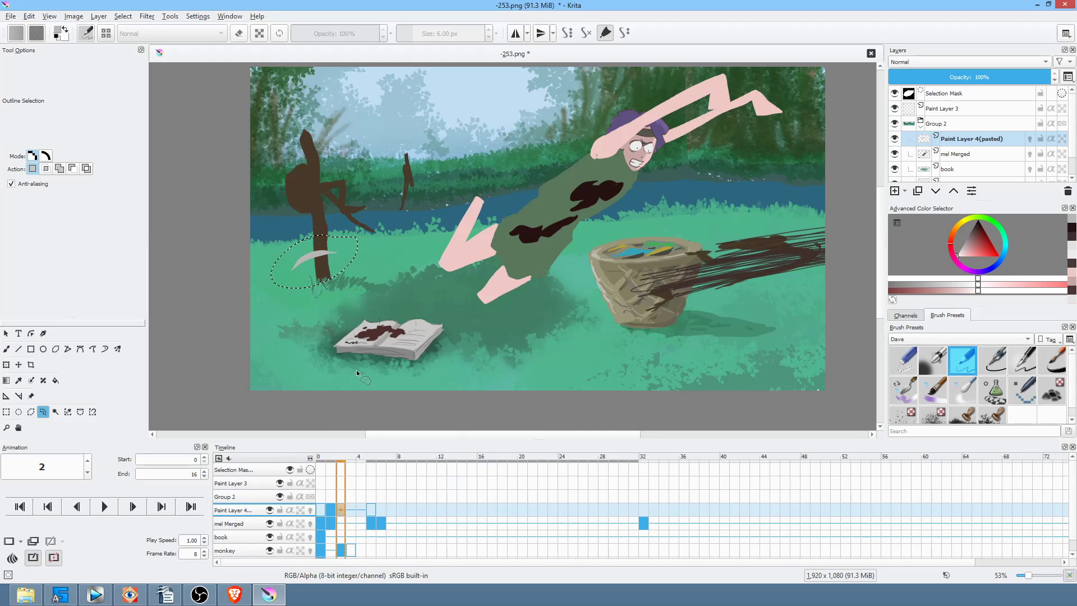
pyautogui.hotkey('ctrl', 't')
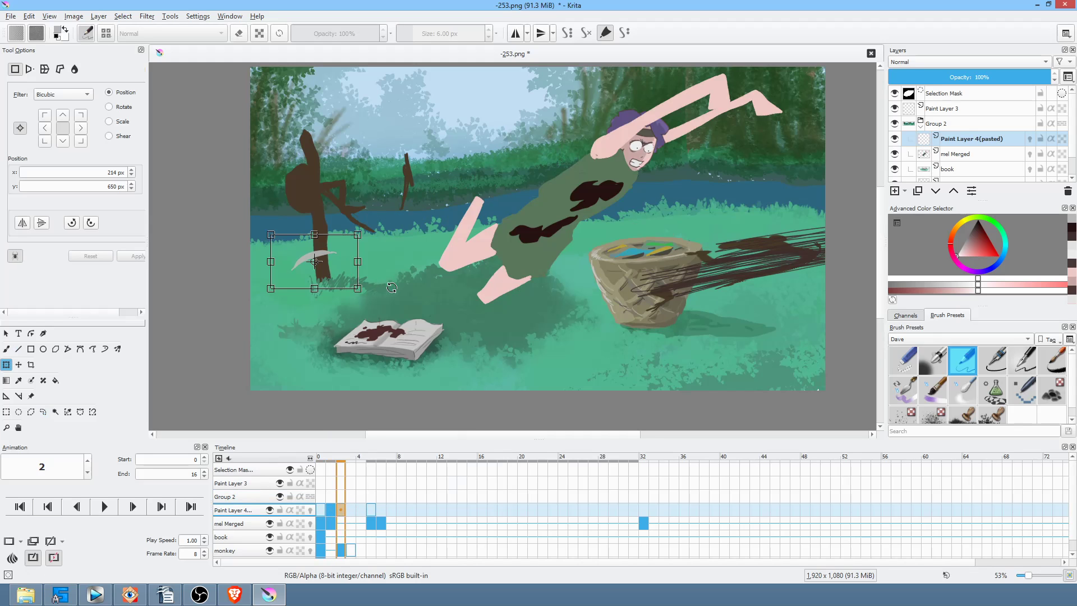
pyautogui.moveTo(318, 269); pyautogui.dragTo(318, 291)
pyautogui.click(352, 511)
pyautogui.click(322, 290)
pyautogui.moveTo(324, 288)
pyautogui.mouseDown()
pyautogui.moveTo(326, 328)
pyautogui.moveTo(341, 349)
pyautogui.mouseUp()
# Lower the quill further at frames 4 and 5, to about y 875 px and y 918 px, beside the book
pyautogui.click(361, 510)
pyautogui.click(324, 307)
pyautogui.click(370, 510)
pyautogui.click(339, 341)
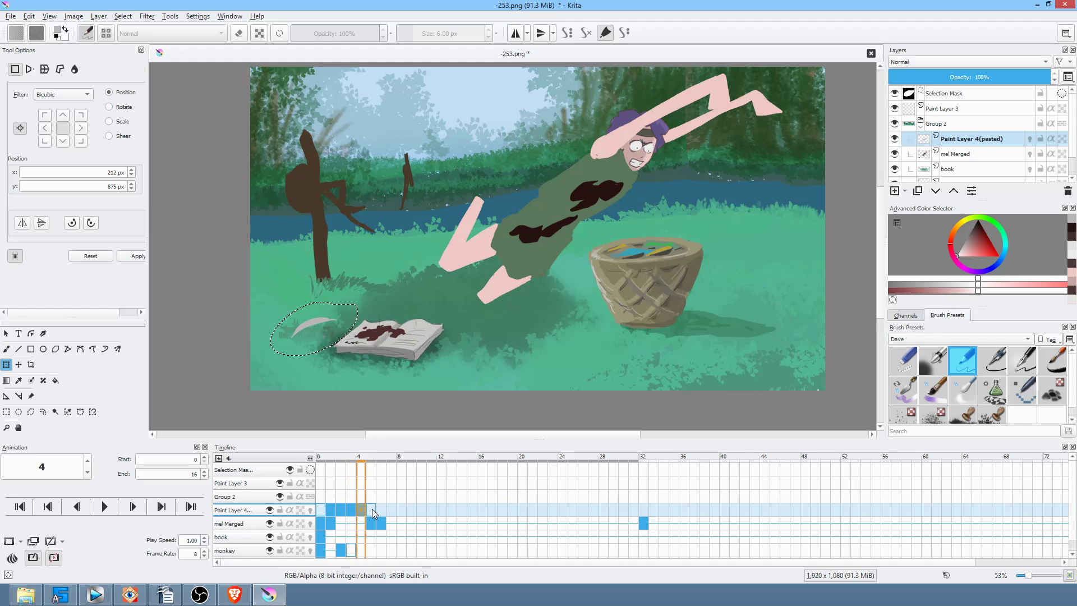
pyautogui.click(380, 509)
pyautogui.moveTo(380, 508); pyautogui.dragTo(372, 512)
pyautogui.click(312, 332)
pyautogui.moveTo(317, 329); pyautogui.dragTo(316, 343)
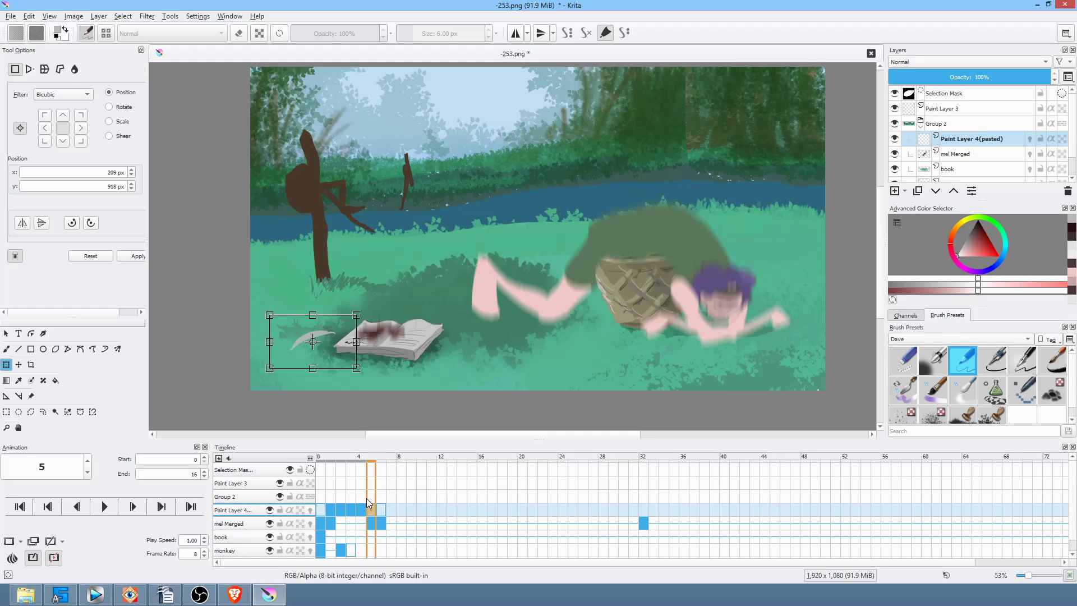
# Rotate the falling quill to a nearly upright angle at frame 4 of the pasted layer
pyautogui.click(362, 509)
pyautogui.click(320, 334)
pyautogui.moveTo(394, 341); pyautogui.dragTo(343, 289)
pyautogui.press('Return')
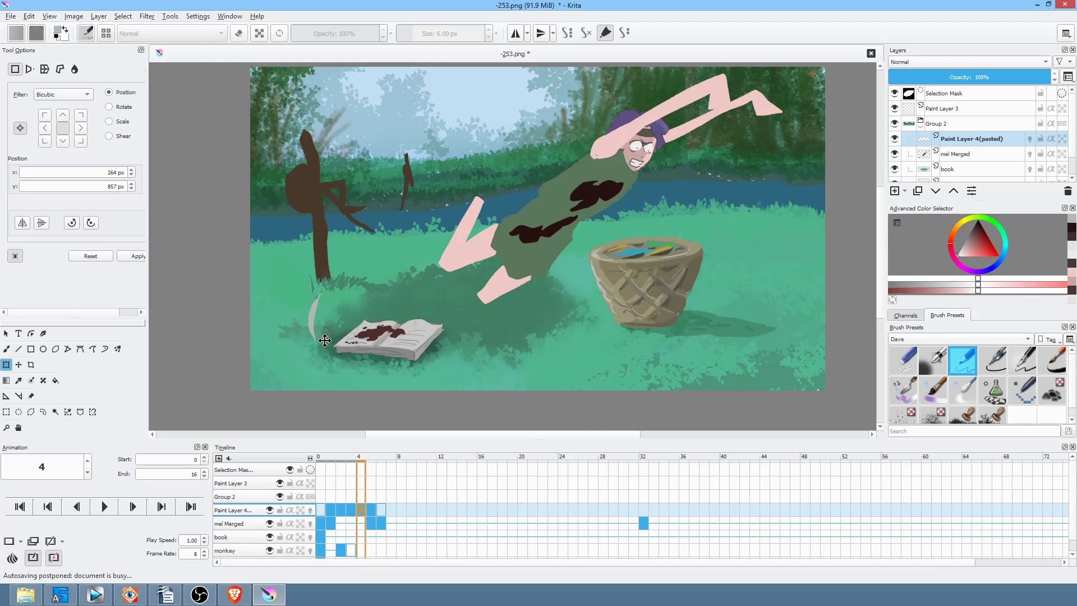
# Reselect the quill at frame 3 and rotate it upright, leaning the opposite way from frame 4
pyautogui.click(352, 508)
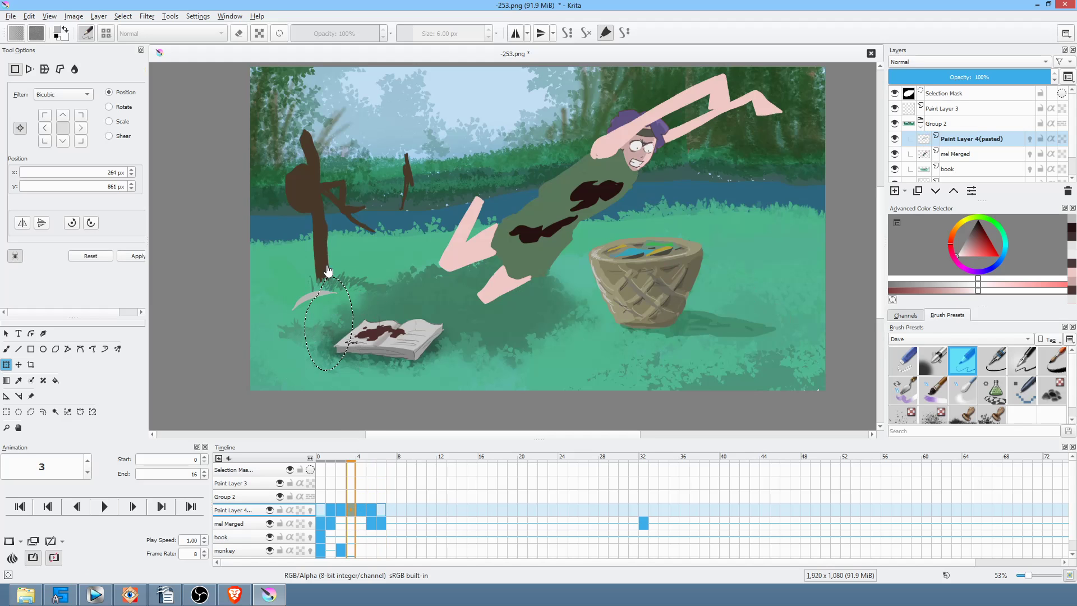
pyautogui.press('l')
pyautogui.moveTo(330, 263); pyautogui.dragTo(356, 277)
pyautogui.hotkey('ctrl', 't')
pyautogui.moveTo(356, 371); pyautogui.dragTo(330, 275)
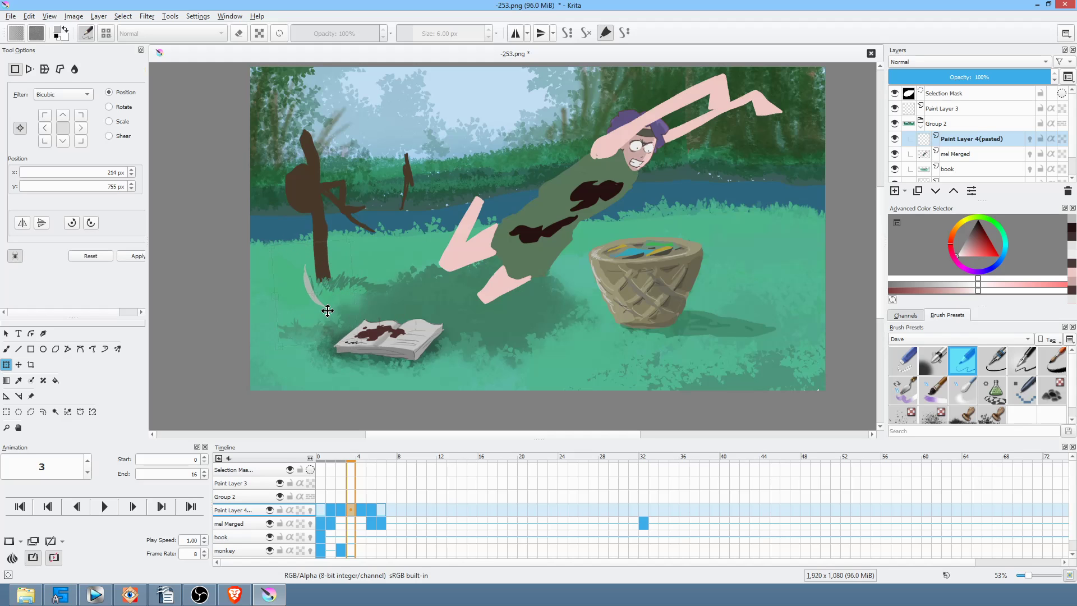
# Rotate the quill at frame 2 of the pasted layer to a steep diagonal and enable the layer's onion skins
pyautogui.press('Return')
pyautogui.click(341, 509)
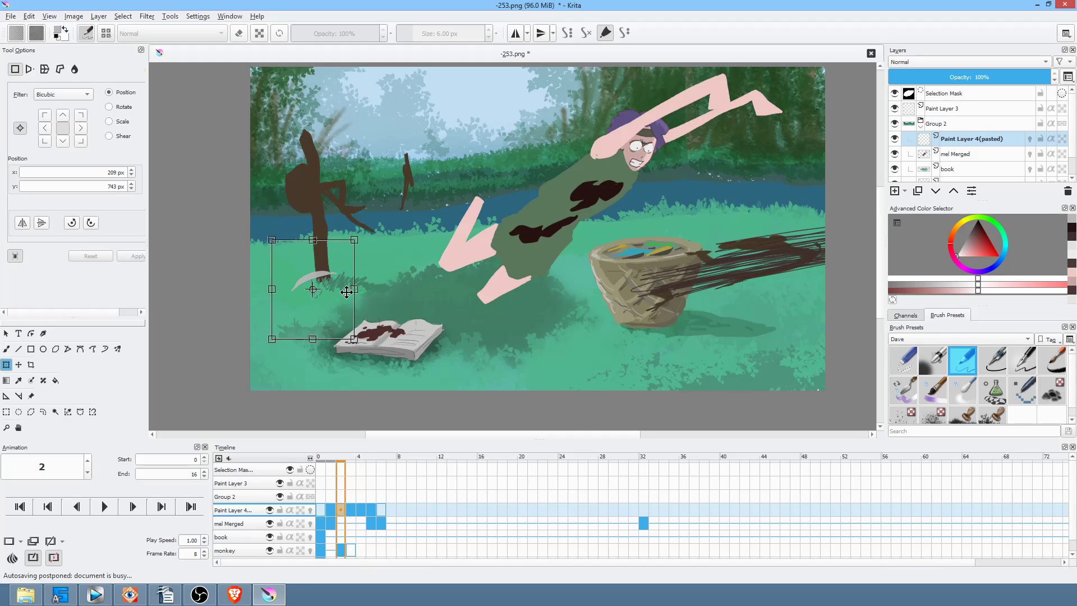
pyautogui.moveTo(303, 315); pyautogui.dragTo(331, 288)
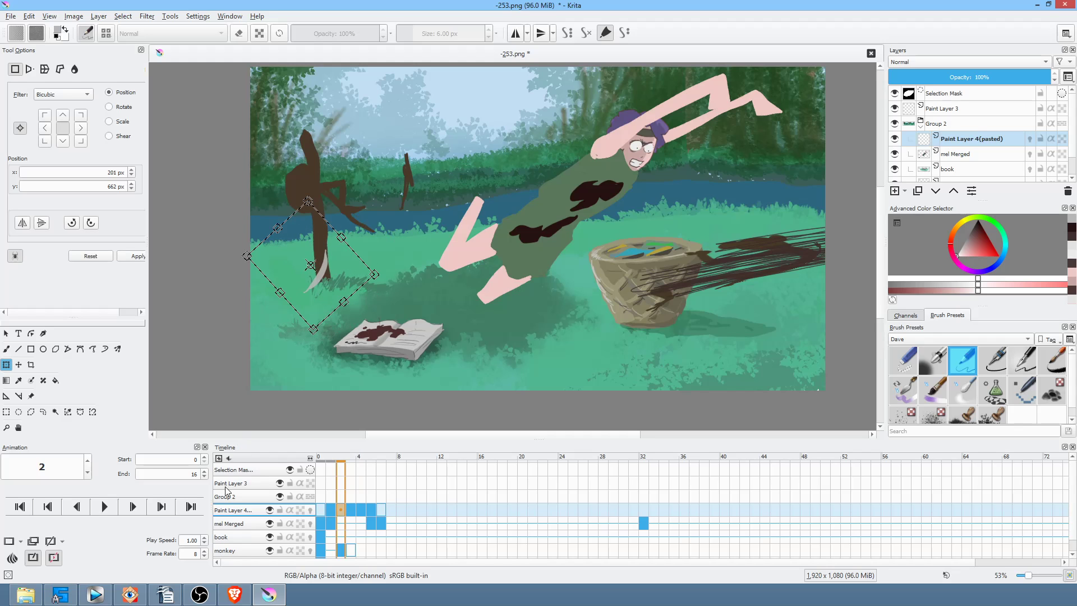
pyautogui.click(310, 510)
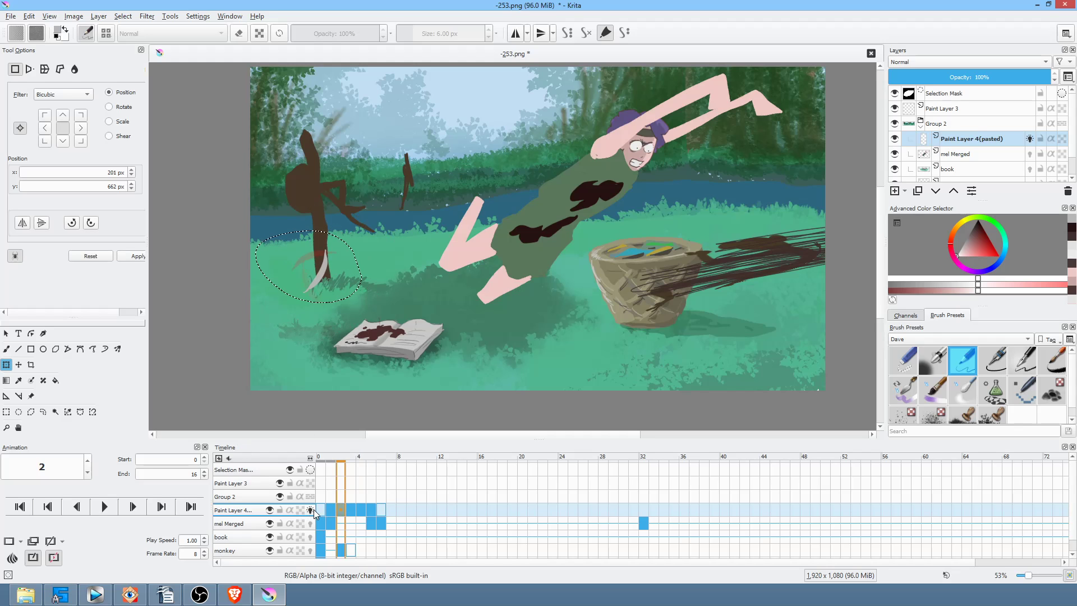
# Play the animation from frame 0 and check the quill's position at frame 4
pyautogui.click(319, 512)
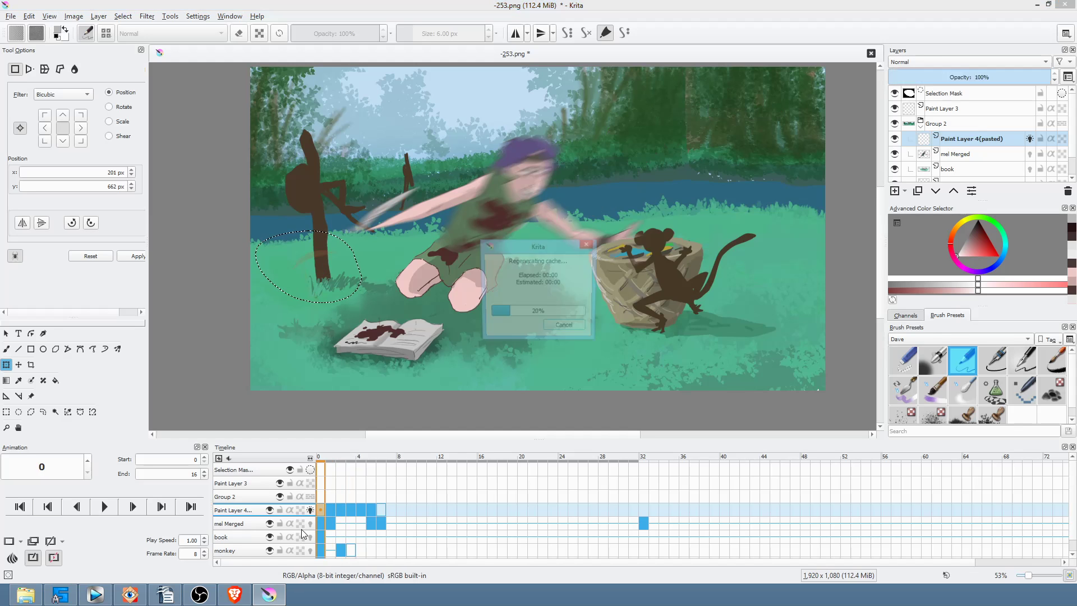
pyautogui.press('space')
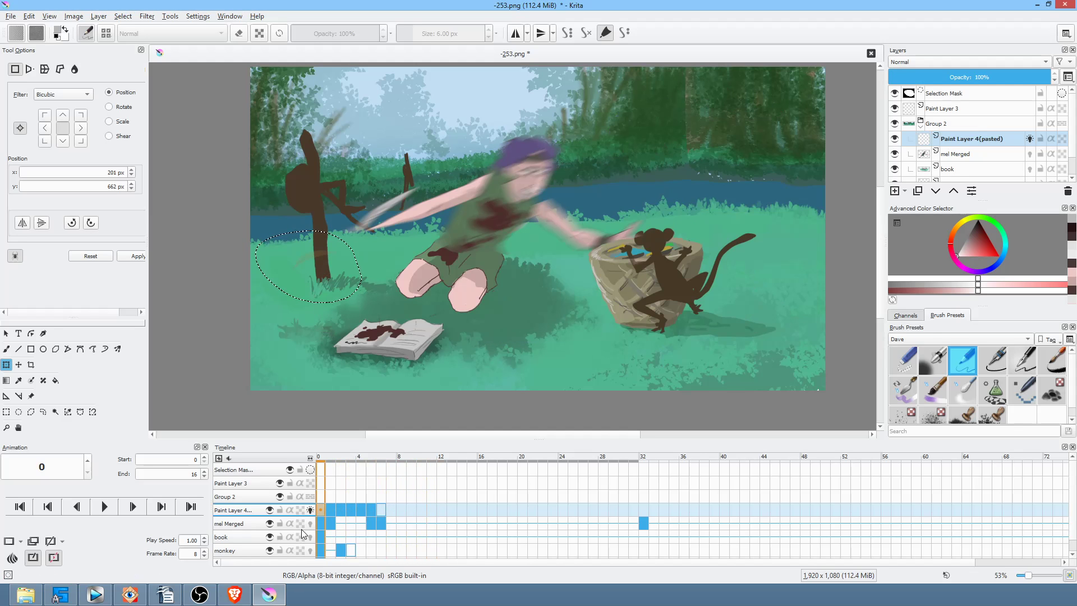
pyautogui.press('space')
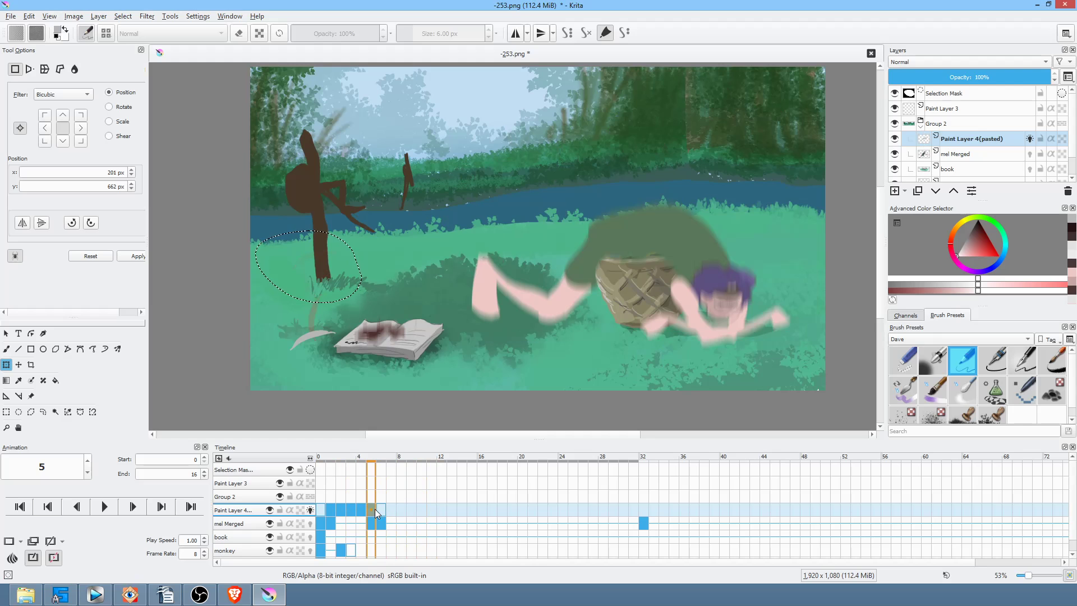
pyautogui.click(359, 510)
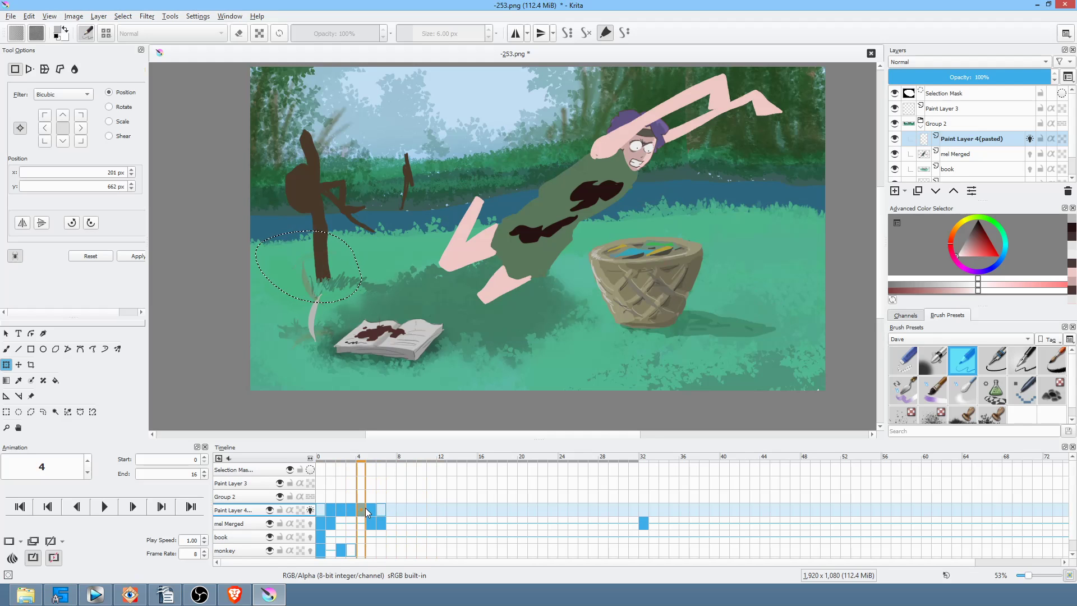
# Lasso the quill at frame 5 of the pasted layer and rotate it to lie curving downward beside the book
pyautogui.click(370, 508)
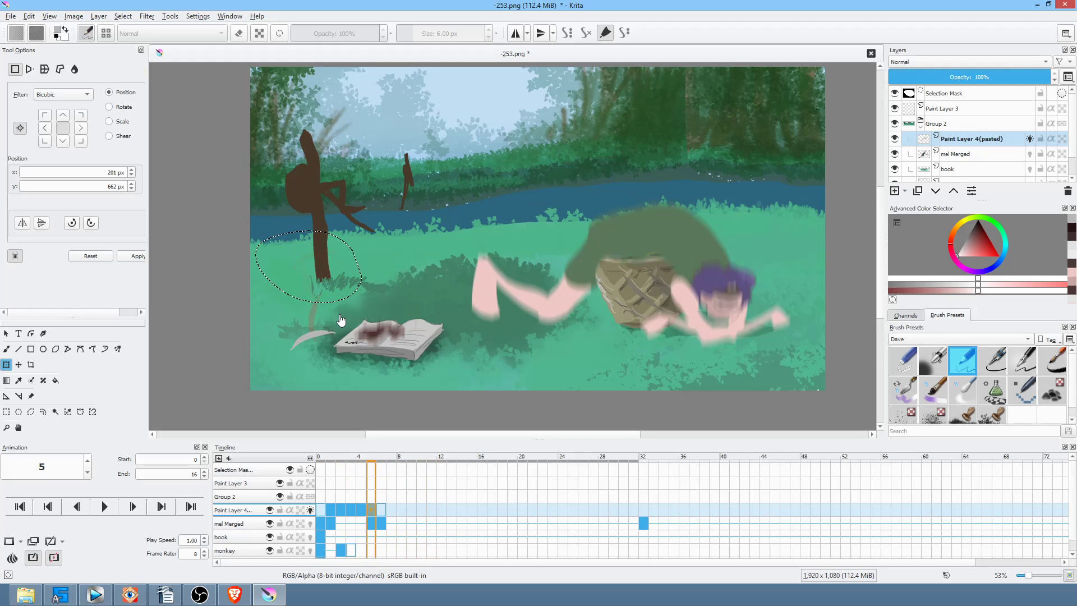
pyautogui.press('l')
pyautogui.moveTo(335, 304); pyautogui.dragTo(338, 309)
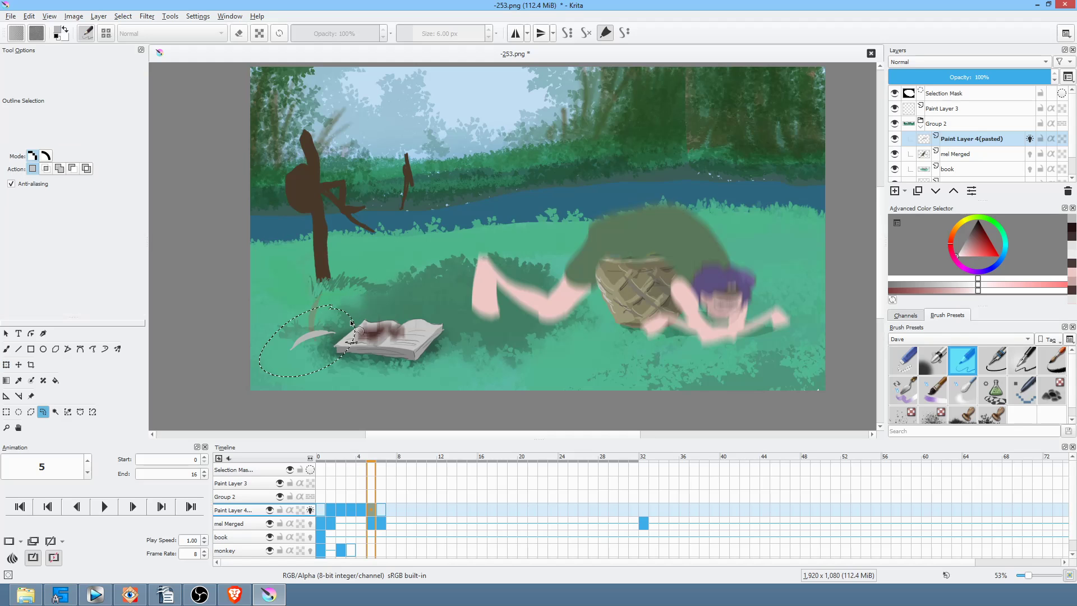
pyautogui.hotkey('ctrl', 't')
pyautogui.moveTo(386, 363); pyautogui.dragTo(331, 365)
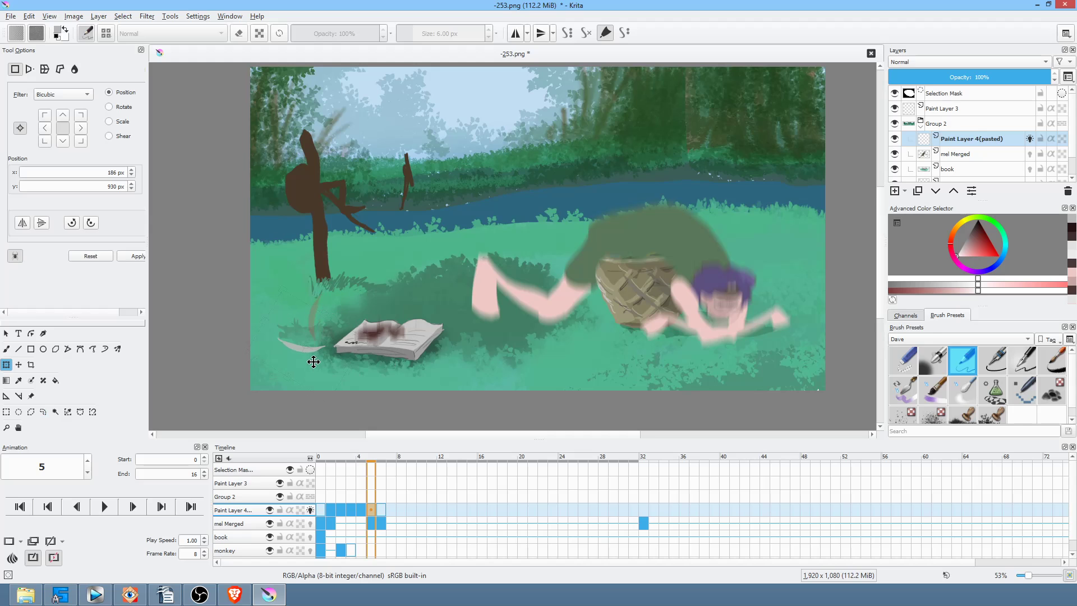
# Remove the blank keyframe at frame 6 of the pasted layer and clear the quill selection
pyautogui.click(380, 508)
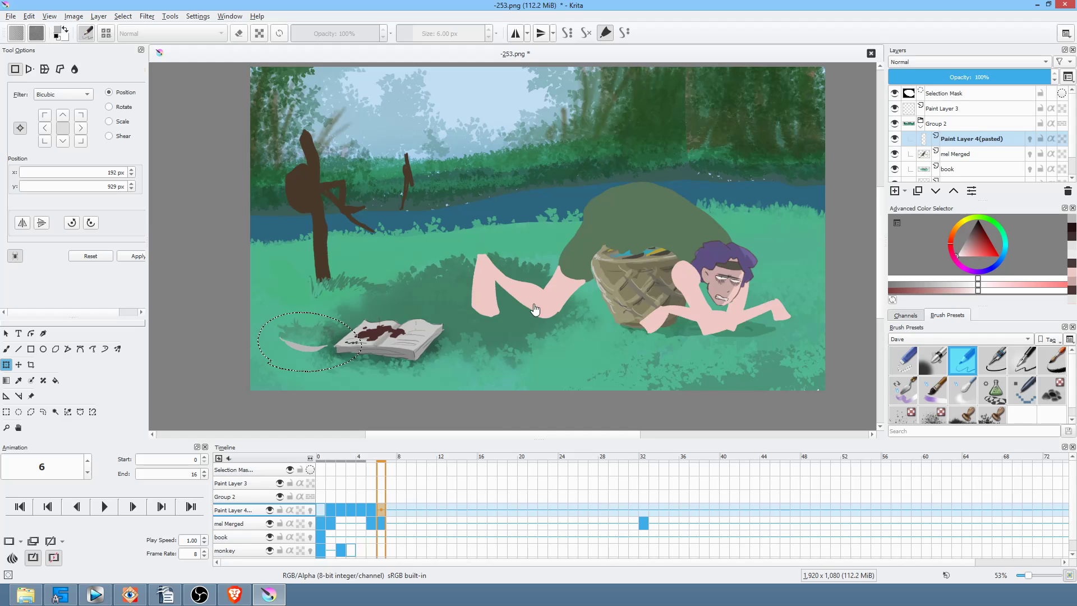
pyautogui.hotkey('ctrl', 'shift', 'a')
pyautogui.scroll(-3, 612, 280)
pyautogui.moveTo(626, 300); pyautogui.dragTo(558, 279)
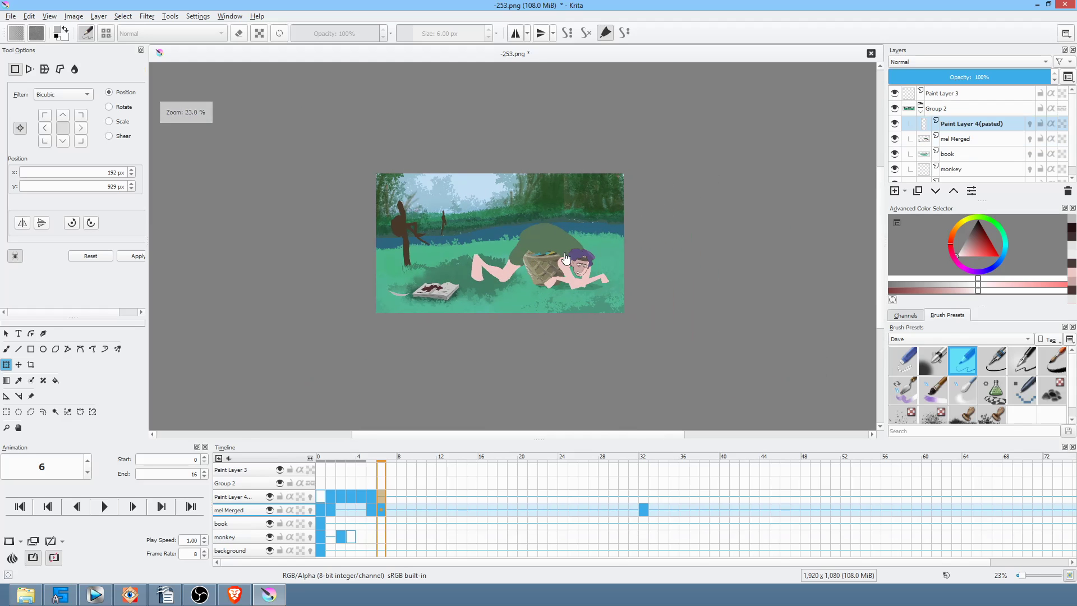
# Play the animation from frame 0 to review the quill's complete fall
pyautogui.click(320, 497)
pyautogui.press('space')
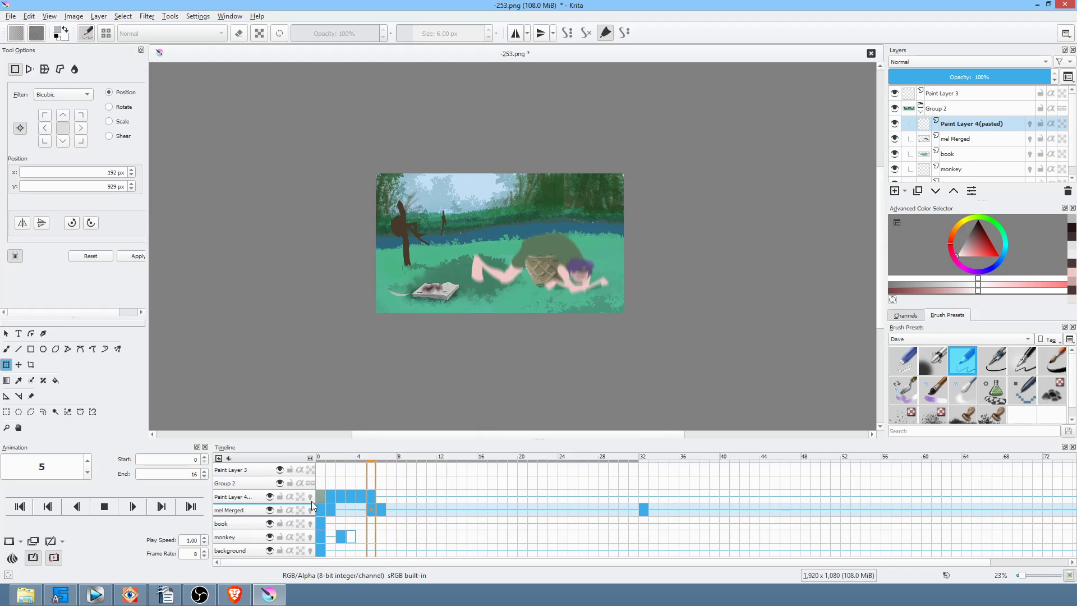
pyautogui.press('space')
pyautogui.press('space')
pyautogui.press('space')
# Reapply the last blur filter to the monkey's streak at frame 2 of the monkey layer
pyautogui.click(342, 534)
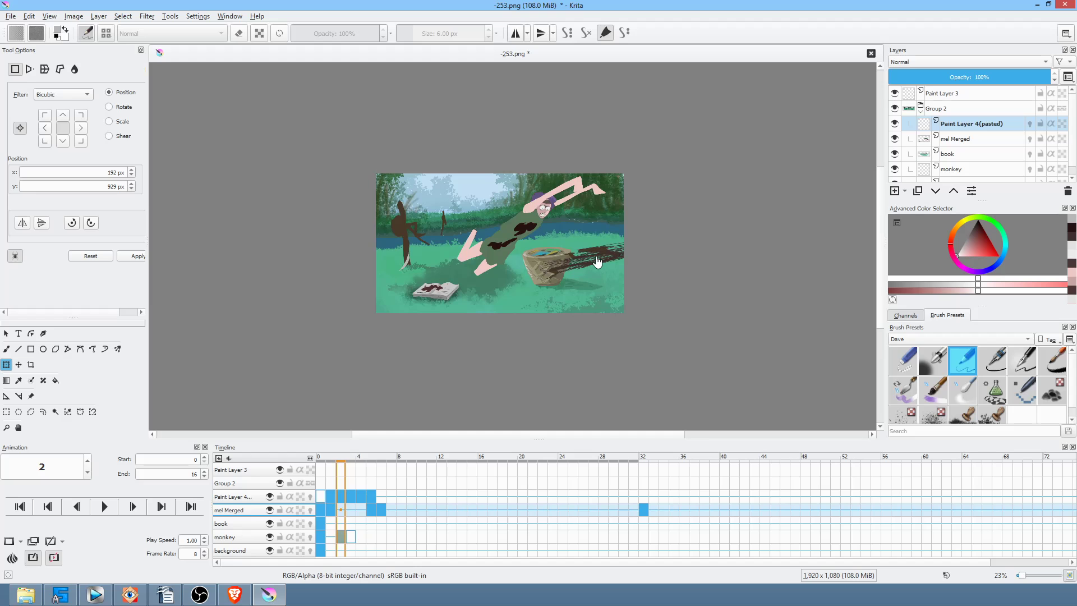
pyautogui.click(238, 536)
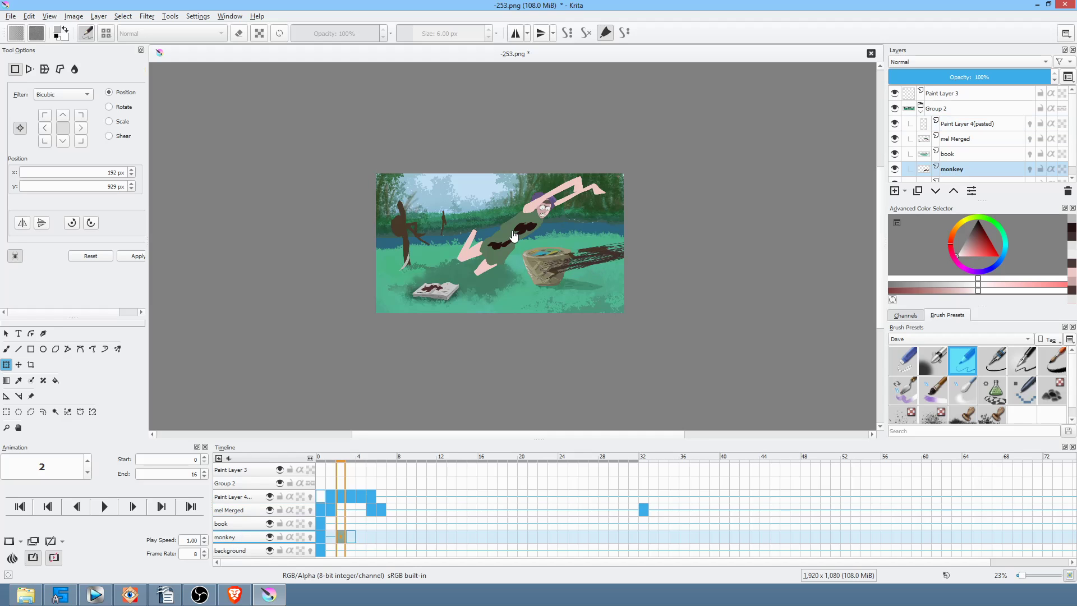
pyautogui.hotkey('ctrl', 'f')
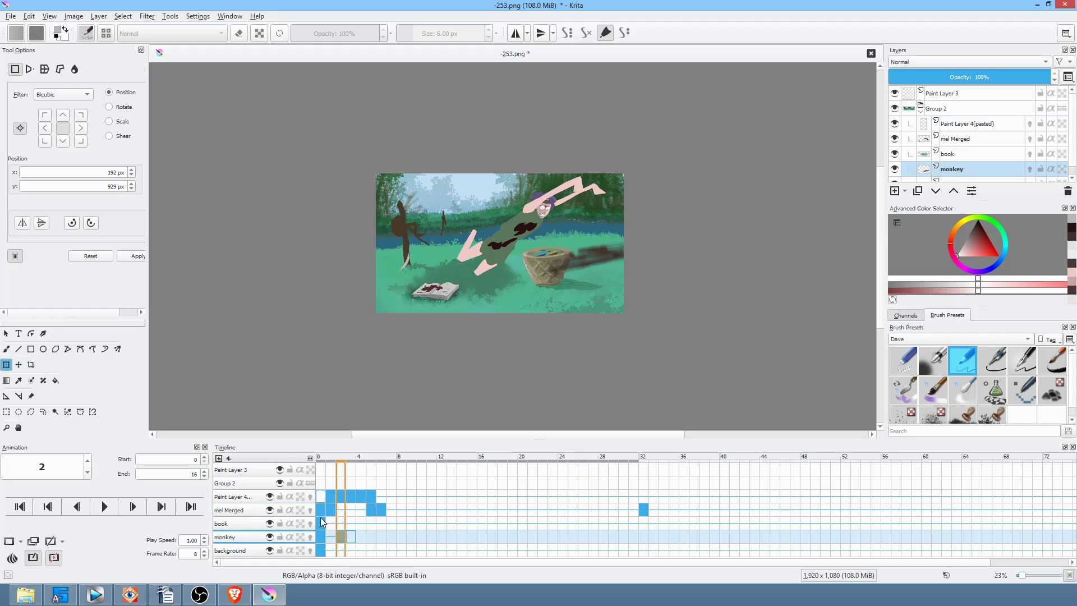
# Play the animation repeatedly from frame 0 to review the monkey's blurred escape, the leap and the falling quill
pyautogui.press('space')
pyautogui.press('space')
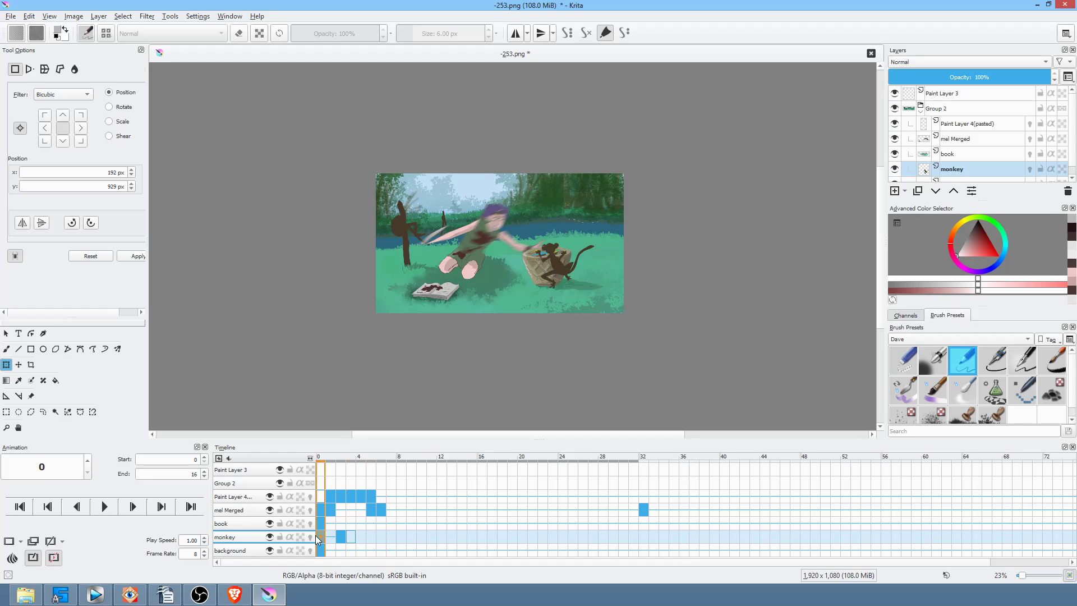
pyautogui.click(342, 536)
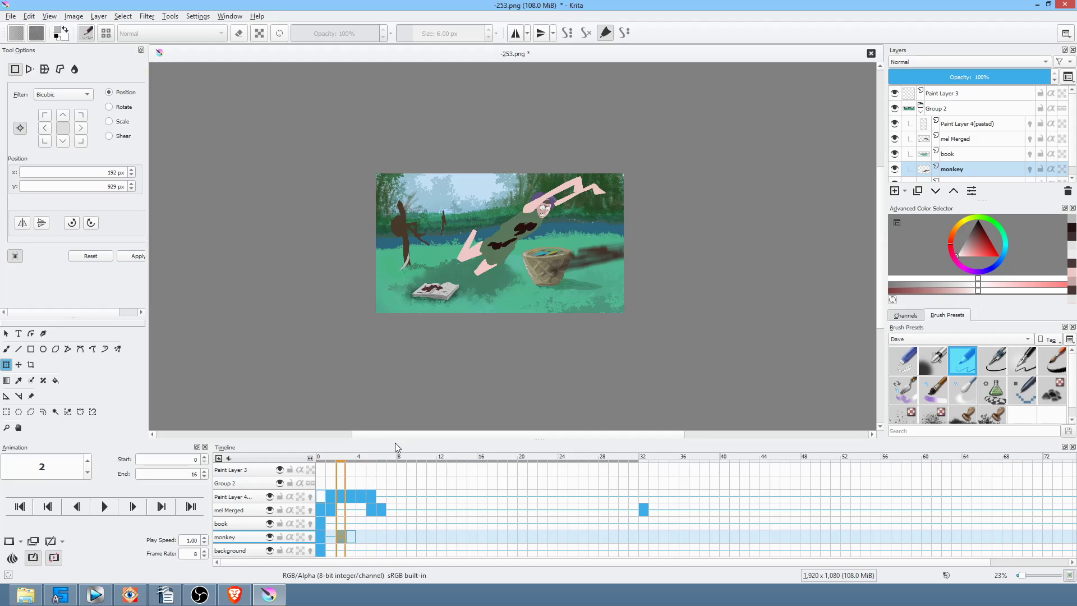
pyautogui.press('space')
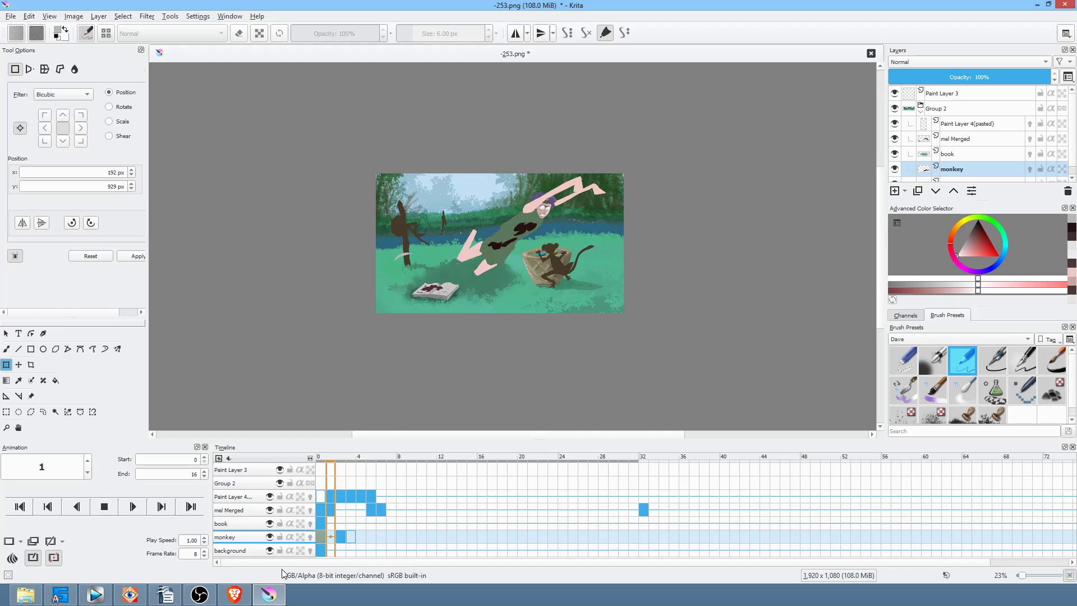
pyautogui.press('space')
pyautogui.press('space')
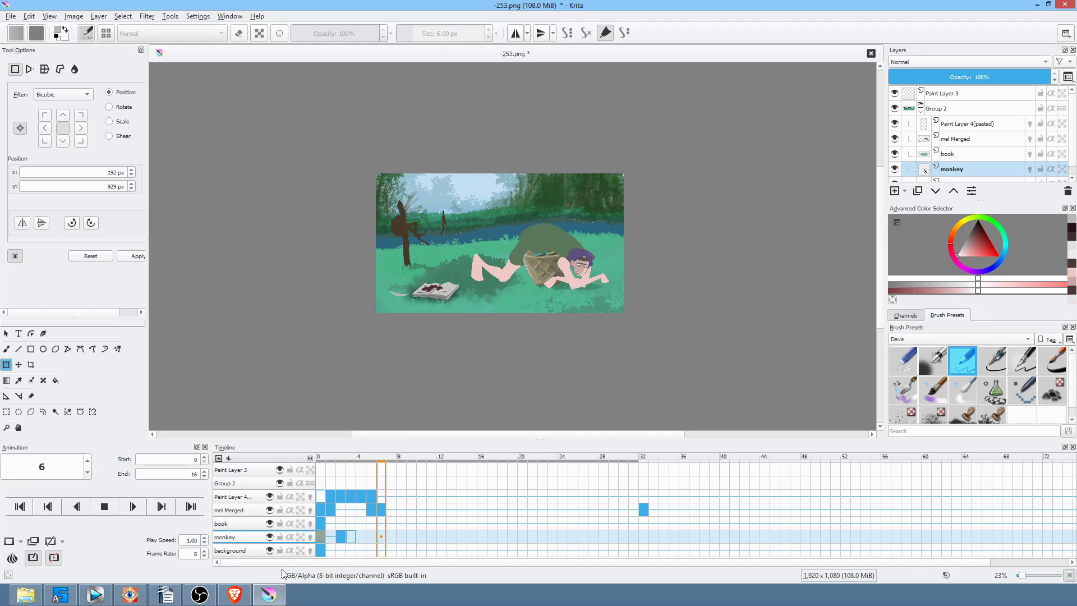
pyautogui.press('space')
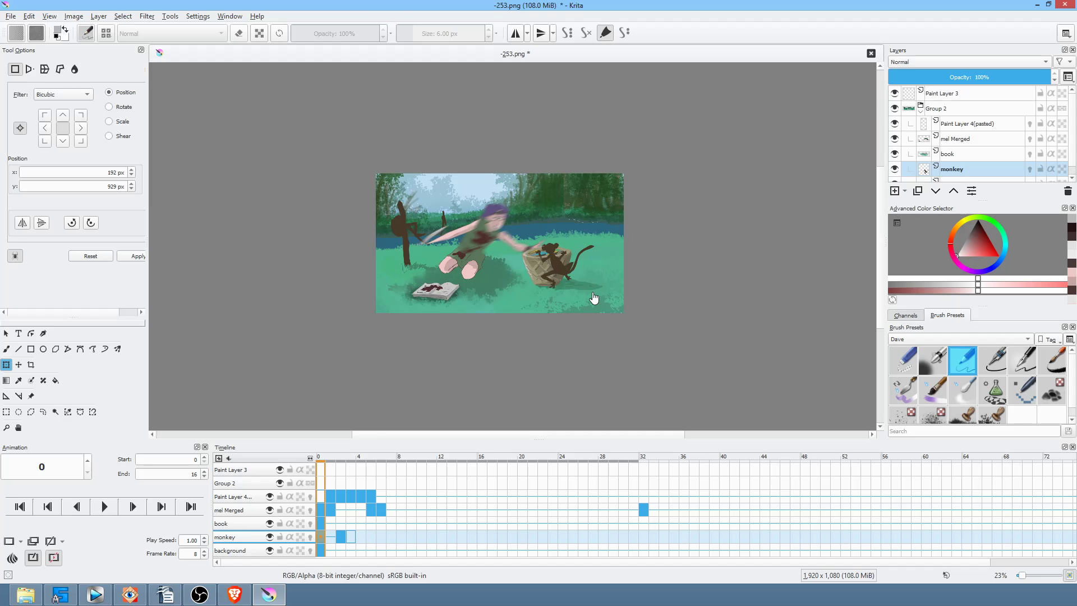
pyautogui.scroll(5, 645, 236)
pyautogui.press('space')
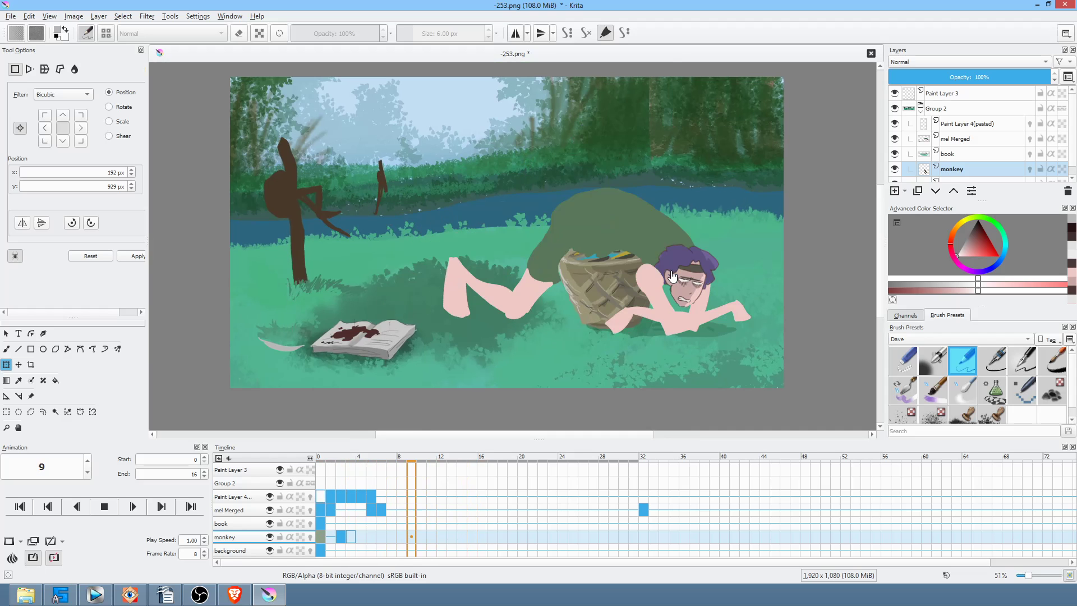
pyautogui.press('space')
pyautogui.press('space')
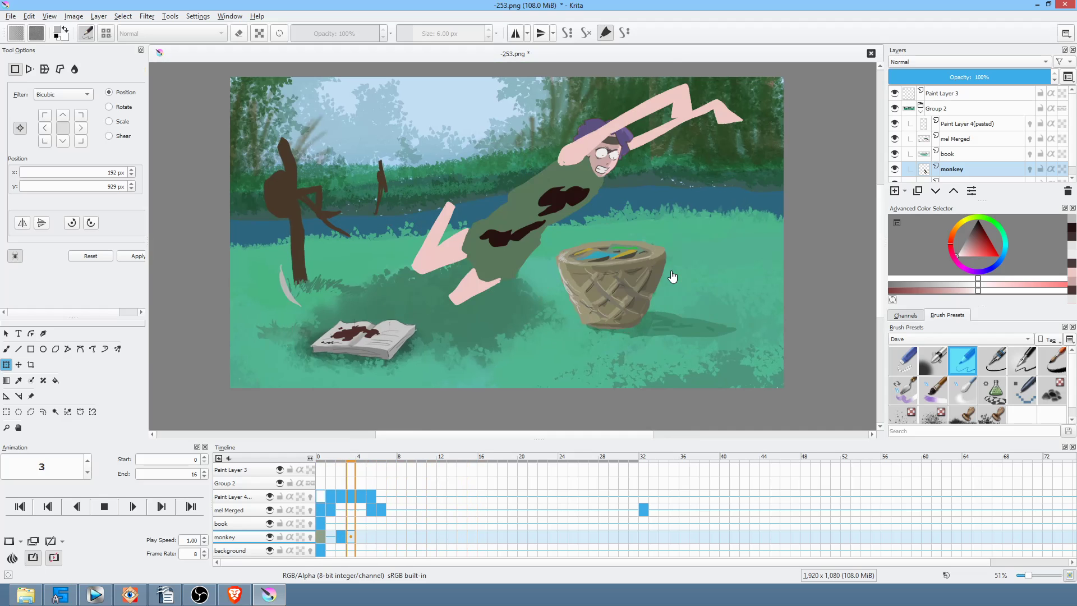
pyautogui.press('space')
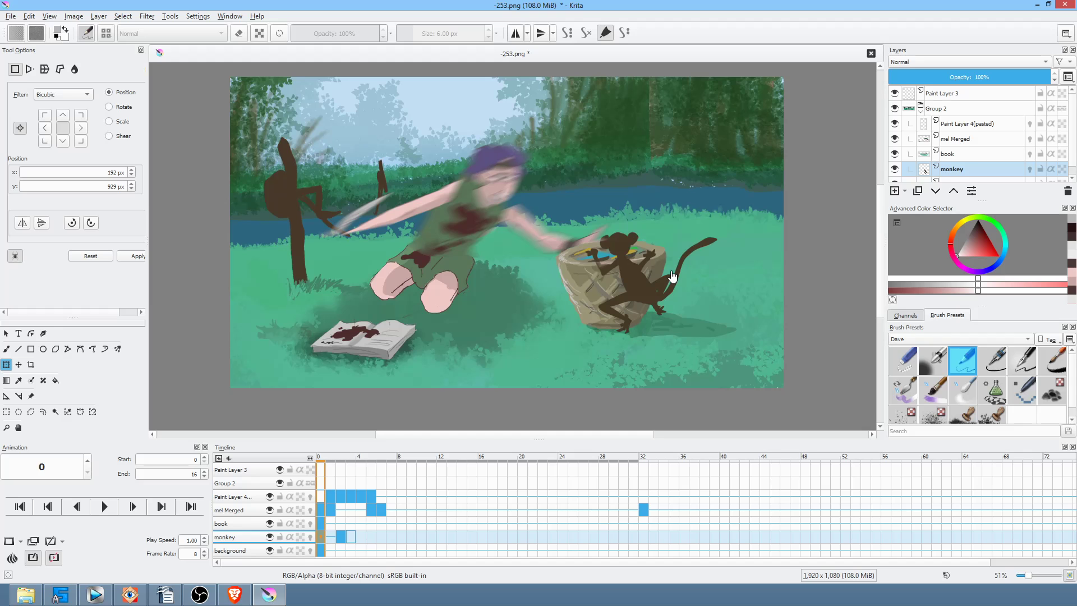
# Outline the tunic and its collar at frame 1 of the mel Merged layer with a dark reddish-brown 6 px pencil
pyautogui.click(976, 231)
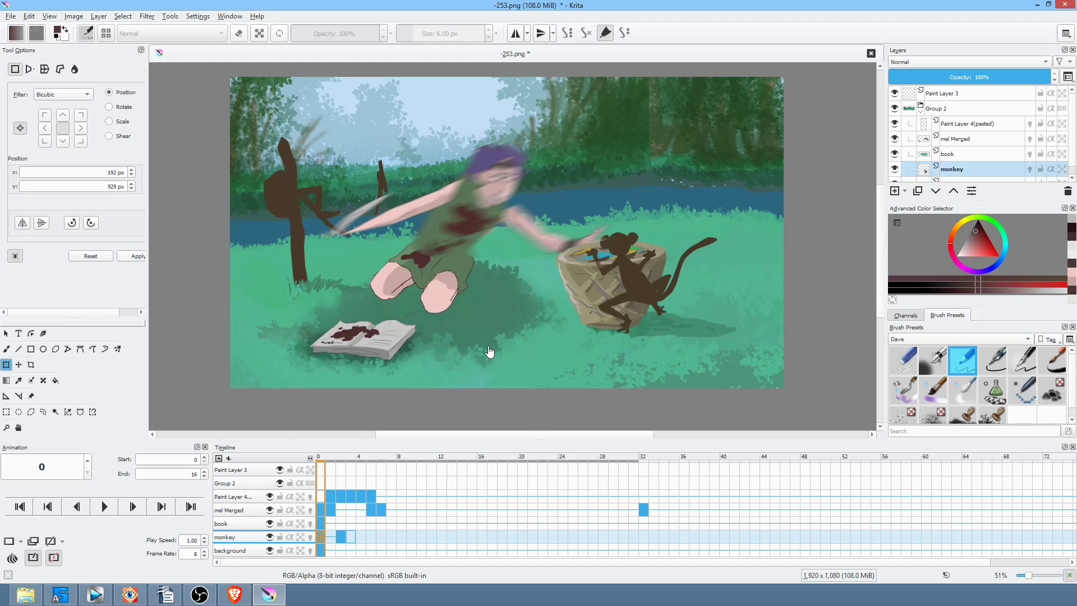
pyautogui.moveTo(474, 326); pyautogui.dragTo(597, 316)
pyautogui.scroll(-1, 597, 318)
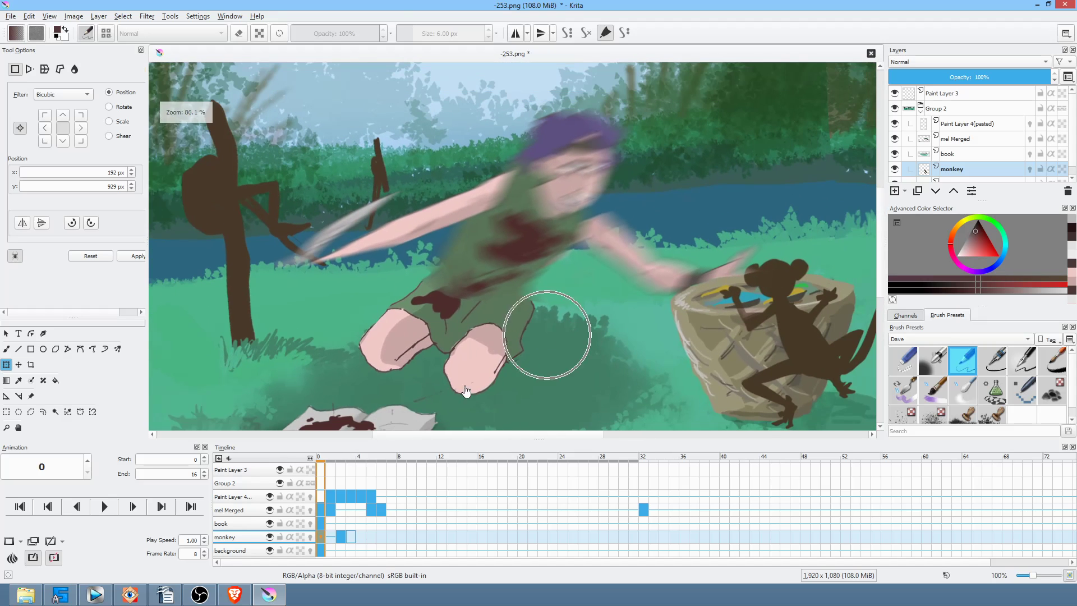
pyautogui.click(335, 499)
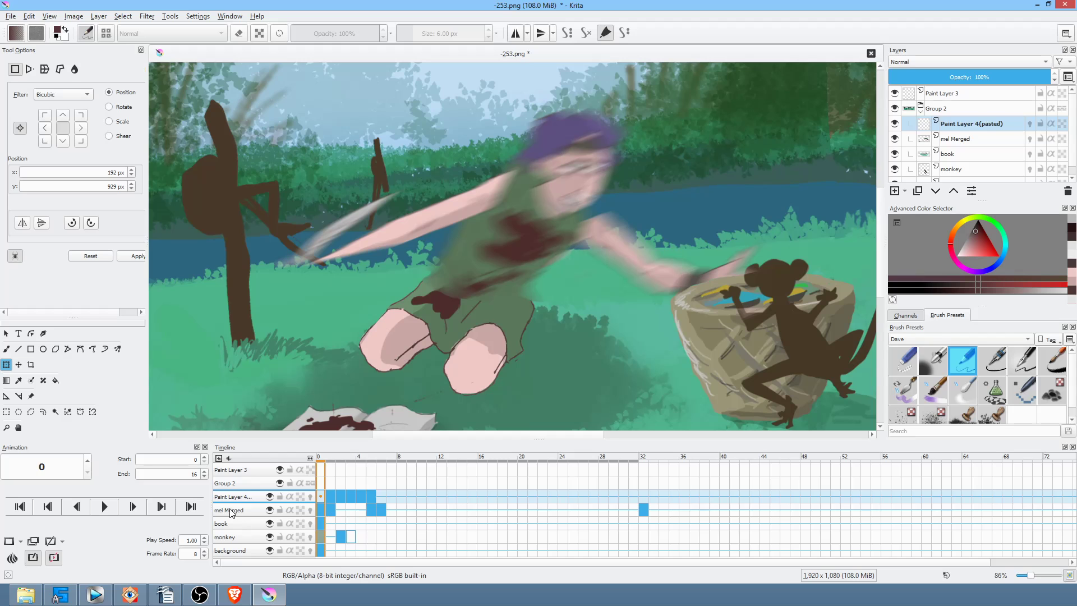
pyautogui.click(231, 510)
pyautogui.click(332, 510)
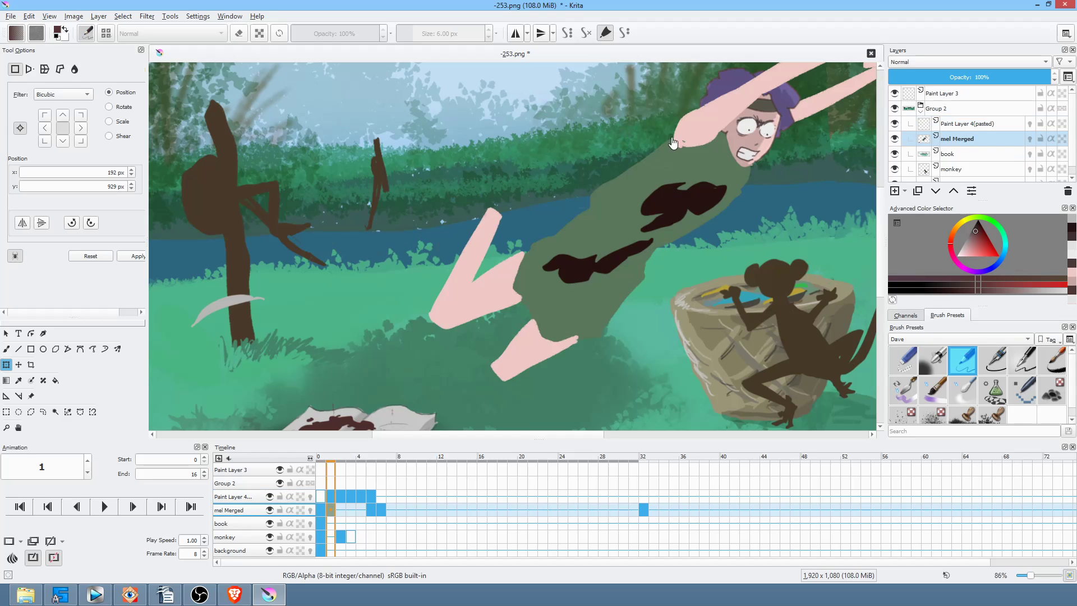
pyautogui.press('b')
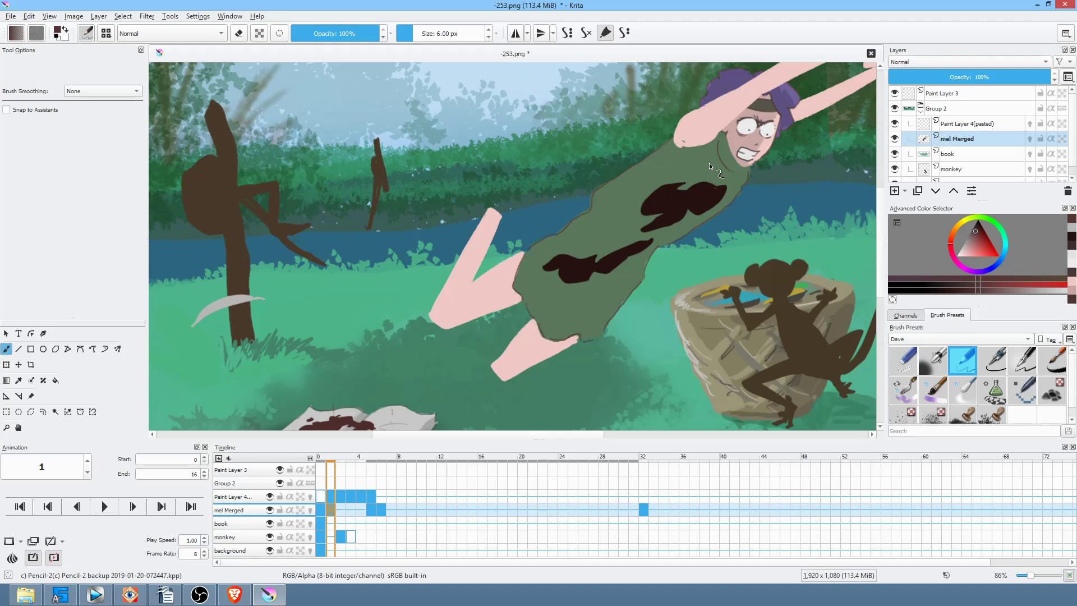
pyautogui.moveTo(708, 150); pyautogui.dragTo(686, 164)
# Add dark outline strokes to the leaping character's outstretched arms at frame 1
pyautogui.moveTo(751, 153); pyautogui.dragTo(640, 209)
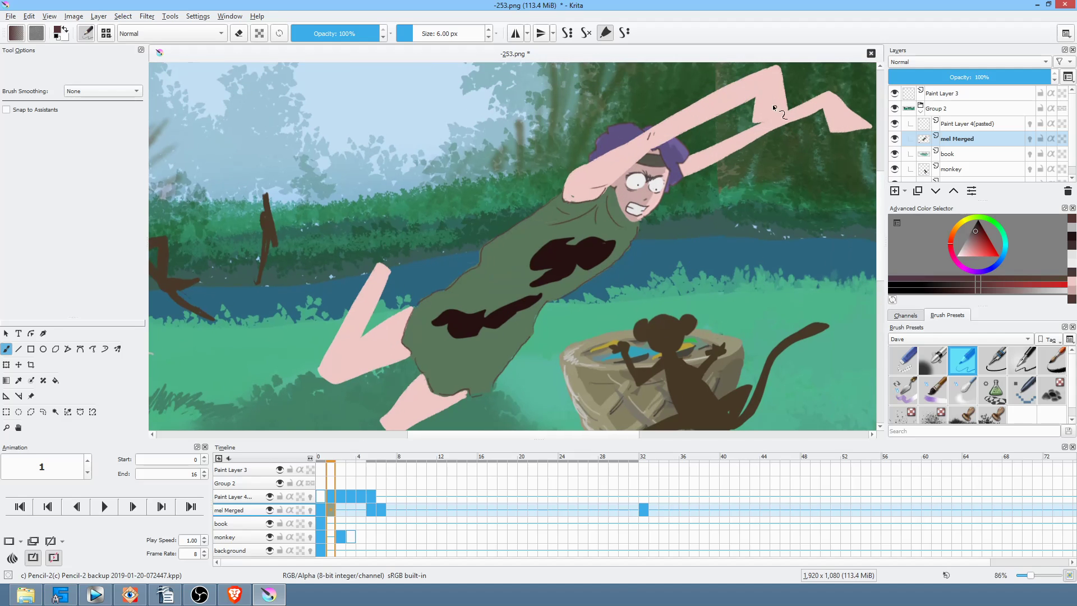
pyautogui.moveTo(759, 116); pyautogui.dragTo(760, 92)
pyautogui.moveTo(426, 318)
pyautogui.mouseDown()
pyautogui.moveTo(484, 296)
pyautogui.moveTo(470, 284)
pyautogui.mouseUp()
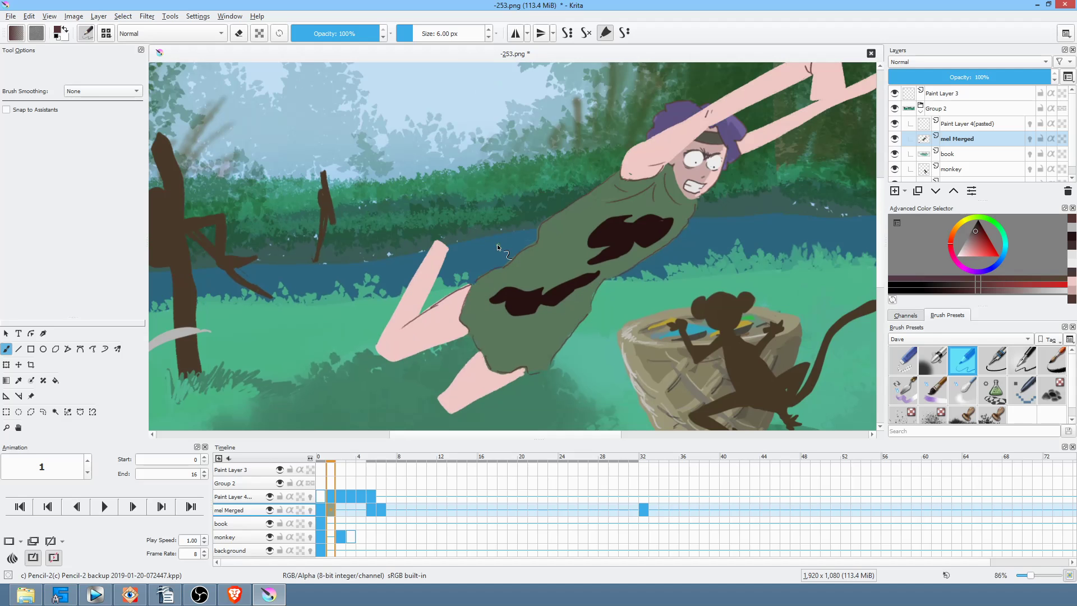
# Undo the last two outline strokes and outline the bent back leg, including its thigh, knee and shin
pyautogui.hotkey('ctrl', 'z')
pyautogui.hotkey('ctrl', 'z')
pyautogui.scroll(3, 408, 335)
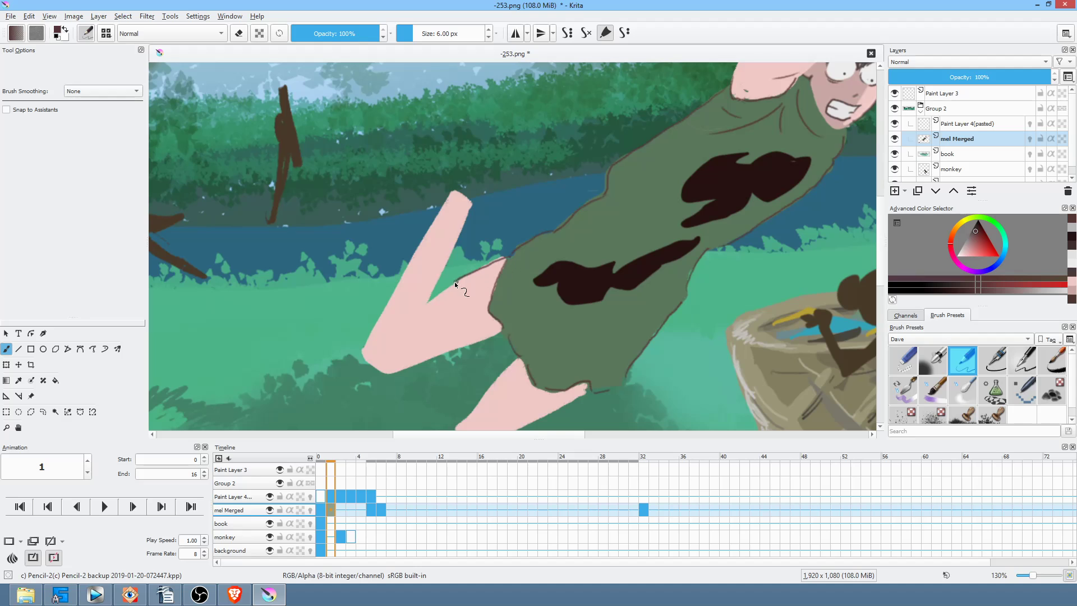
pyautogui.moveTo(399, 373); pyautogui.dragTo(424, 361)
pyautogui.hotkey('ctrl', 'z')
pyautogui.moveTo(365, 360); pyautogui.dragTo(361, 346)
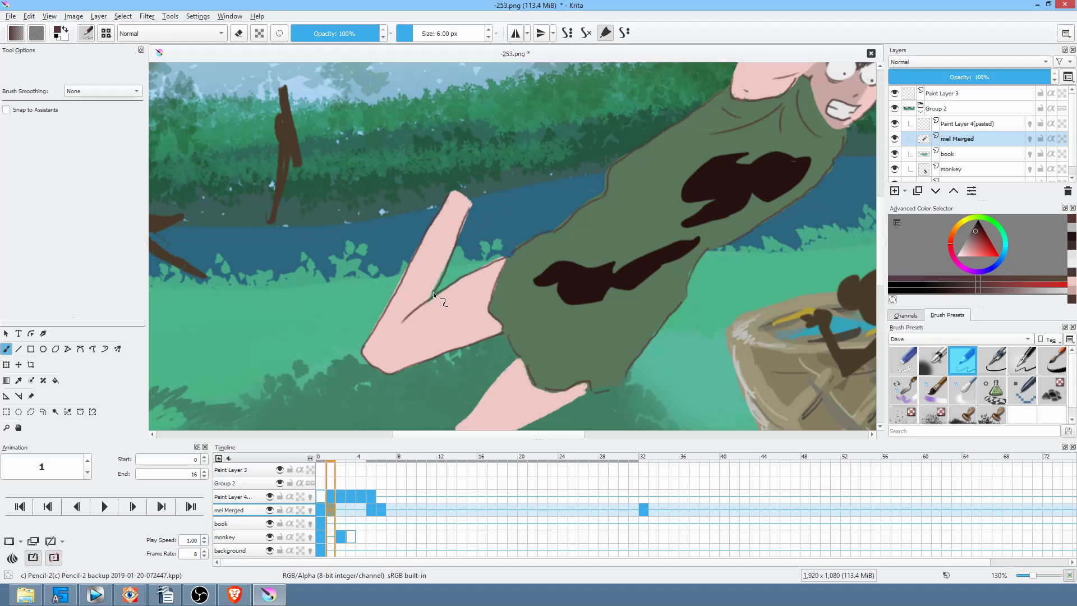
# Outline the front leg below the tunic hem at frame 1 with the dark 6 px pencil
pyautogui.moveTo(614, 280); pyautogui.dragTo(670, 163)
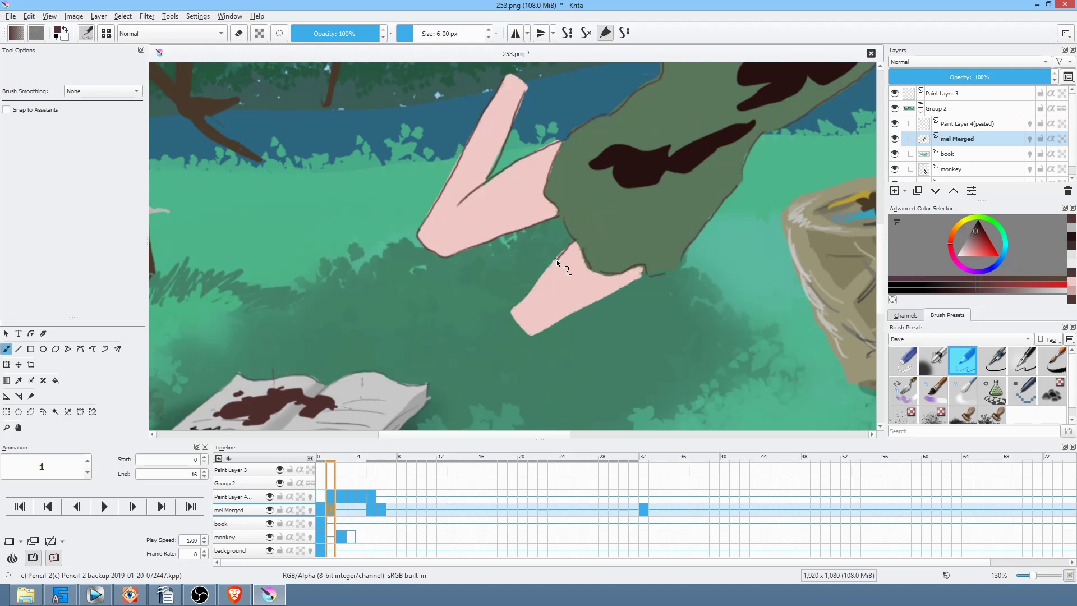
pyautogui.moveTo(577, 243)
pyautogui.mouseDown()
pyautogui.moveTo(510, 307)
pyautogui.moveTo(532, 332)
pyautogui.mouseUp()
pyautogui.hotkey('ctrl', 'z')
pyautogui.scroll(2, 550, 305)
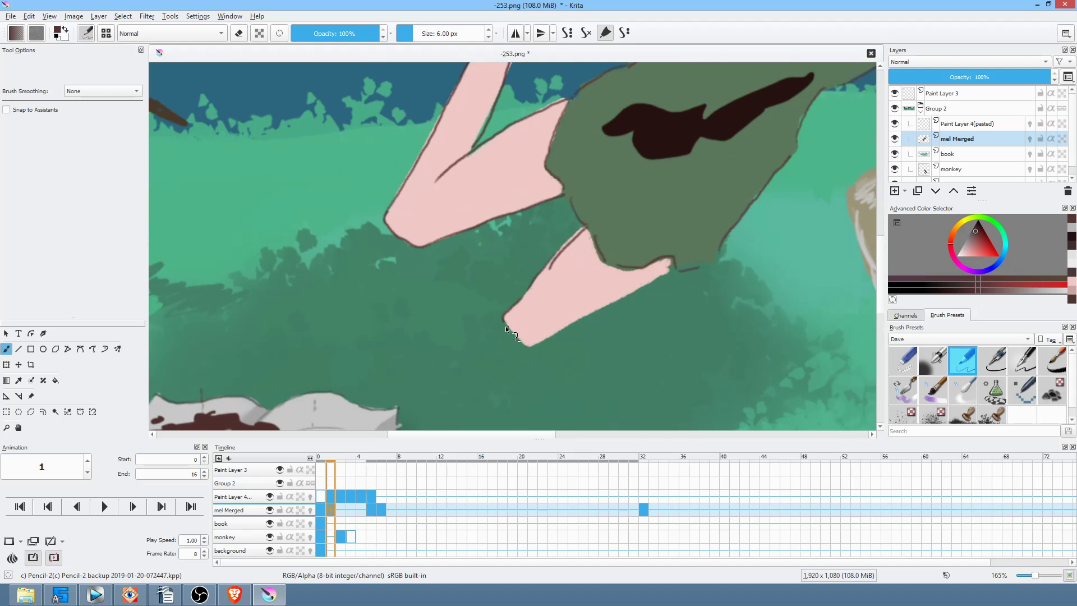
pyautogui.moveTo(585, 316); pyautogui.dragTo(654, 277)
pyautogui.moveTo(598, 298); pyautogui.dragTo(569, 320)
# Draw two fold lines on the tunic's skirt and curved belt lines around the leaping character's waist at frame 1
pyautogui.moveTo(682, 267); pyautogui.dragTo(613, 304)
pyautogui.moveTo(600, 264); pyautogui.dragTo(539, 302)
pyautogui.moveTo(621, 215); pyautogui.dragTo(530, 249)
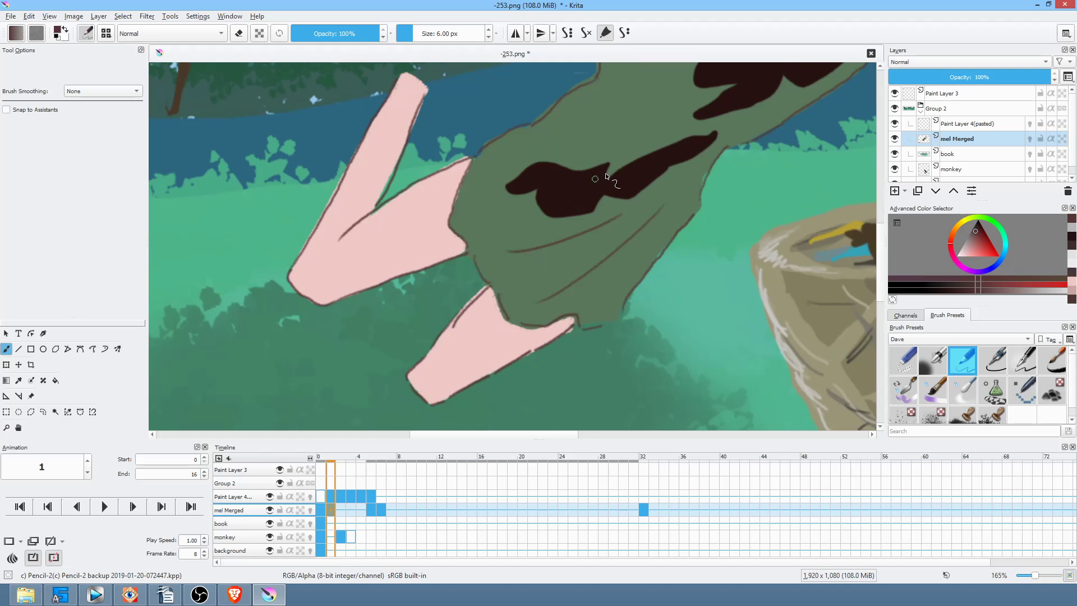
pyautogui.moveTo(657, 169); pyautogui.dragTo(562, 275)
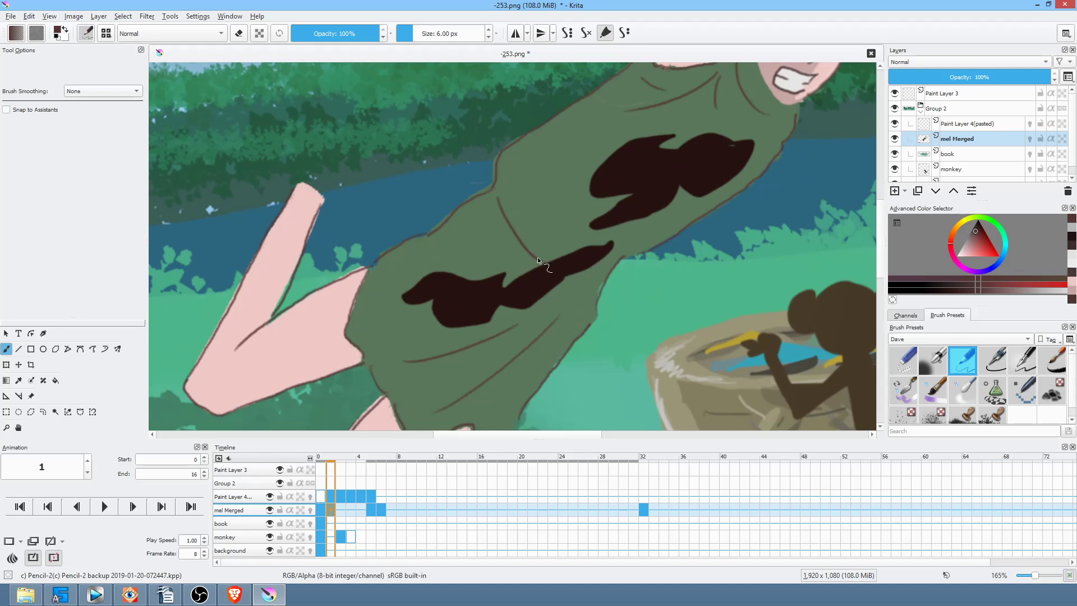
pyautogui.moveTo(498, 196)
pyautogui.mouseDown()
pyautogui.moveTo(569, 272)
pyautogui.moveTo(503, 203)
pyautogui.moveTo(570, 263)
pyautogui.mouseUp()
pyautogui.moveTo(505, 197)
pyautogui.mouseDown()
pyautogui.moveTo(597, 287)
pyautogui.moveTo(605, 281)
pyautogui.mouseUp()
pyautogui.moveTo(578, 278); pyautogui.dragTo(600, 285)
pyautogui.moveTo(502, 191); pyautogui.dragTo(548, 258)
pyautogui.scroll(-5, 596, 243)
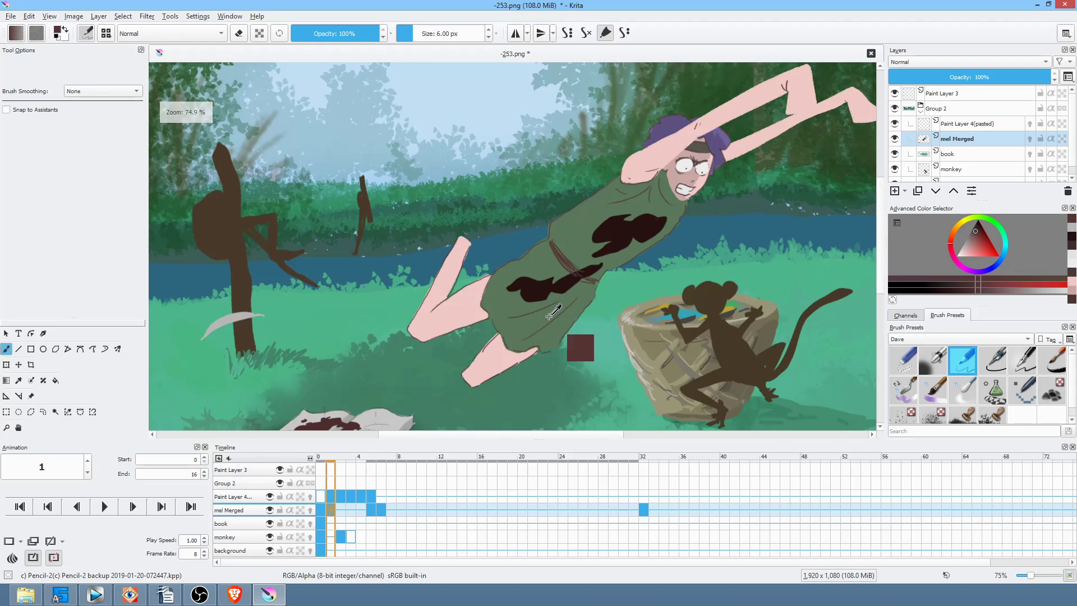
pyautogui.moveTo(628, 303); pyautogui.dragTo(475, 339)
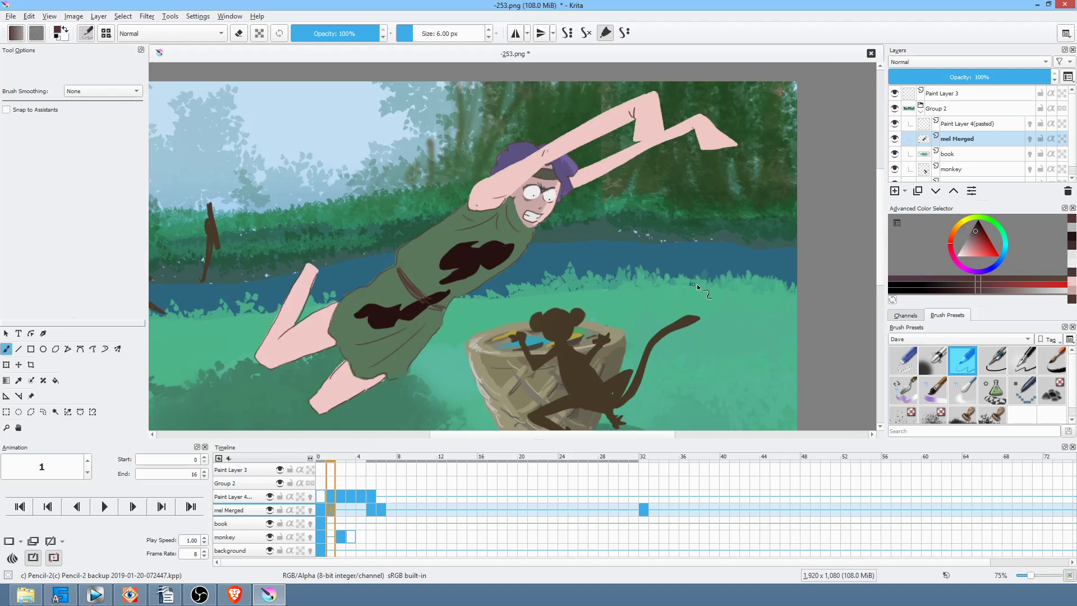
pyautogui.moveTo(680, 312); pyautogui.dragTo(720, 243)
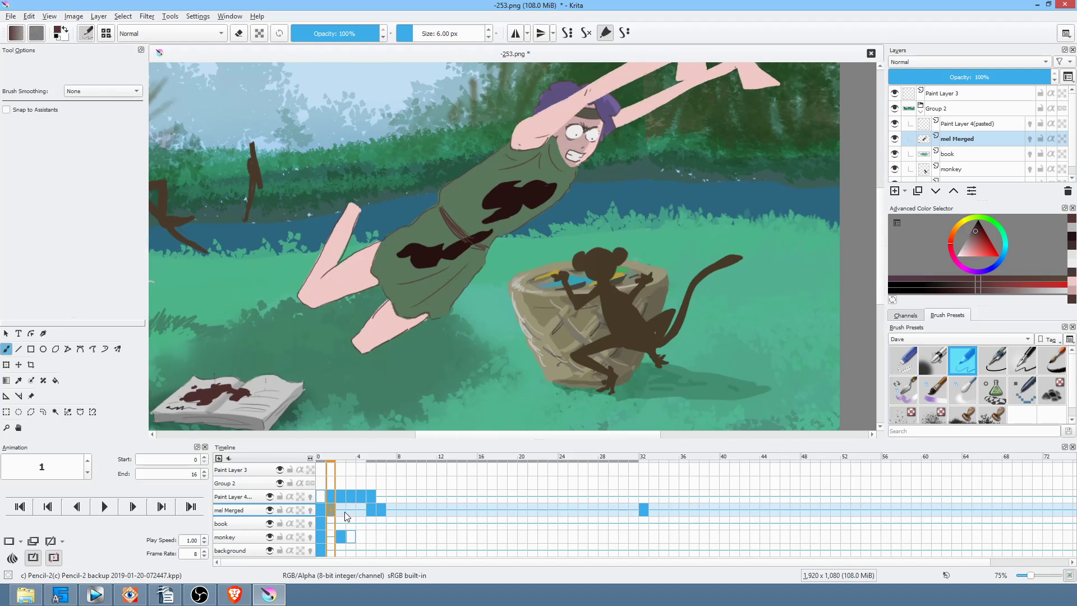
# At frame 5 of the mel Merged layer, sketch dark strap lines on the blurred foot and lines on the skirt
pyautogui.click(371, 502)
pyautogui.moveTo(629, 308); pyautogui.dragTo(642, 299)
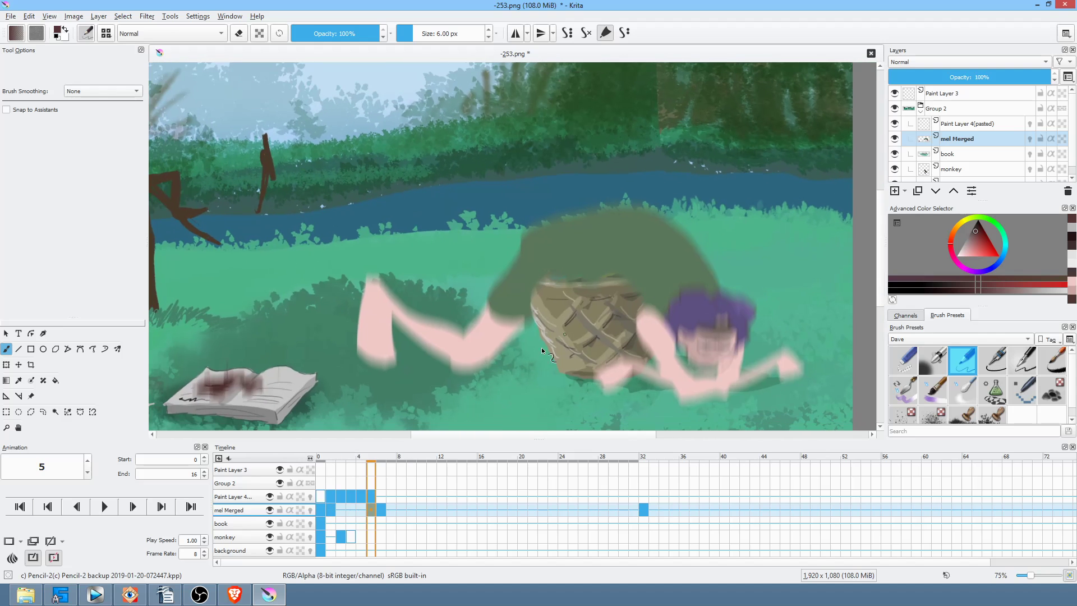
pyautogui.moveTo(367, 342)
pyautogui.mouseDown()
pyautogui.moveTo(357, 339)
pyautogui.moveTo(384, 332)
pyautogui.mouseUp()
# Sample the purple of the hair and scribble a wristband on each wrist at frame 5, undoing the stray stroke
pyautogui.keyDown('ctrl'); pyautogui.click(737, 307); pyautogui.keyUp('ctrl')
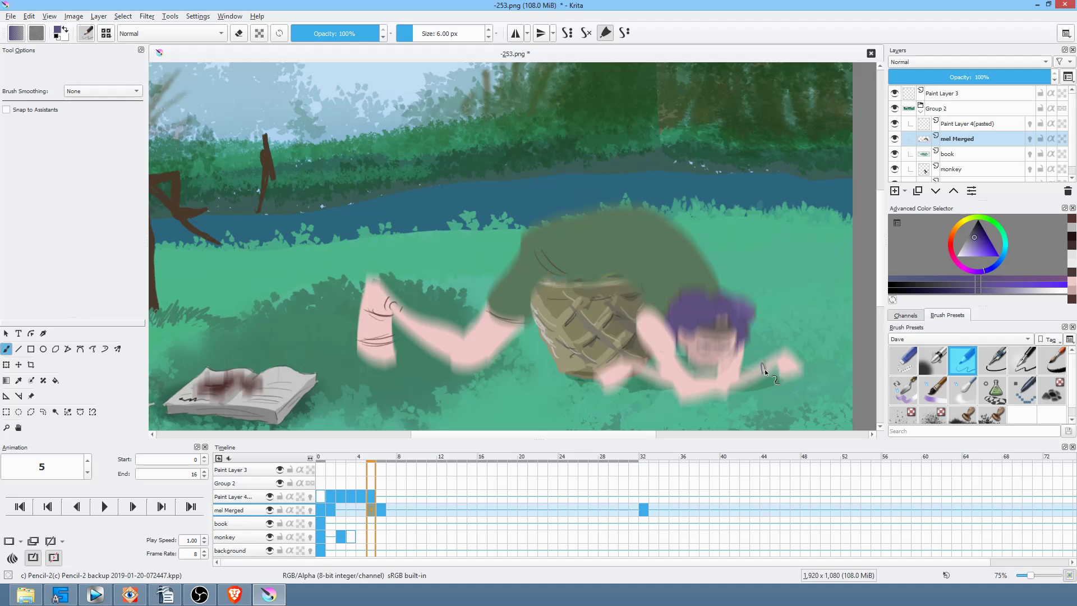
pyautogui.moveTo(770, 364); pyautogui.dragTo(779, 369)
pyautogui.moveTo(643, 363); pyautogui.dragTo(649, 380)
pyautogui.hotkey('ctrl', 'z')
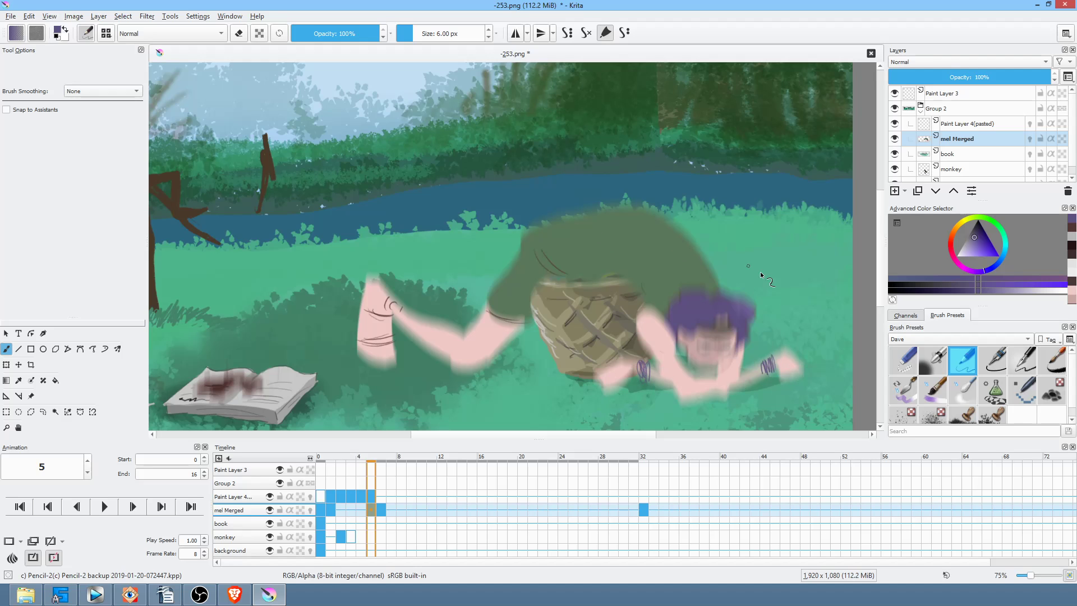
# Change the brush color to dark brown and draw curved belt lines across the blurred tunic at frame 5
pyautogui.click(974, 228)
pyautogui.click(952, 233)
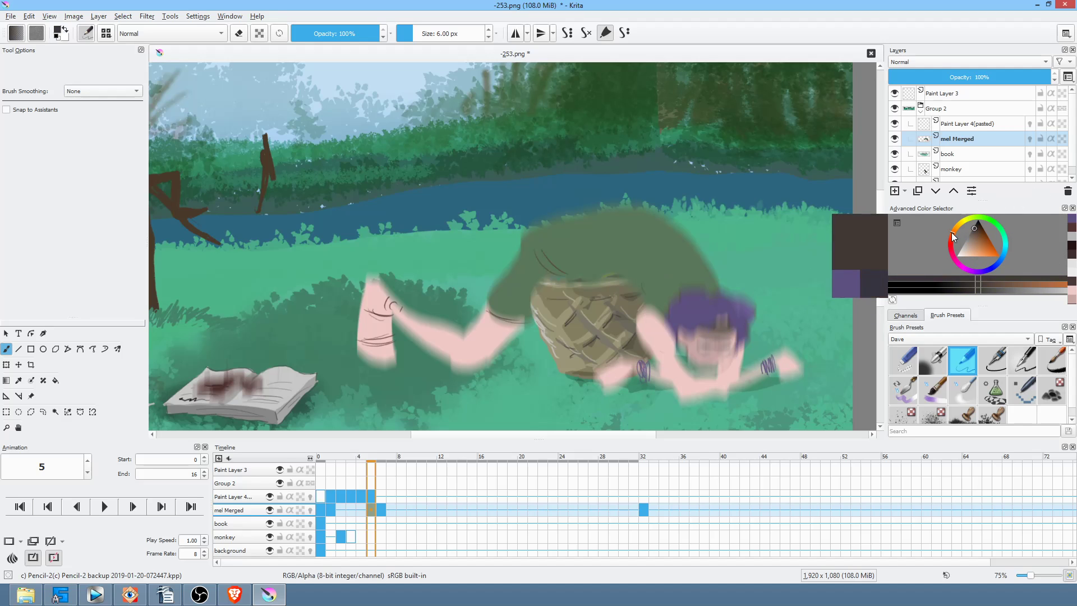
pyautogui.moveTo(611, 214); pyautogui.dragTo(580, 258)
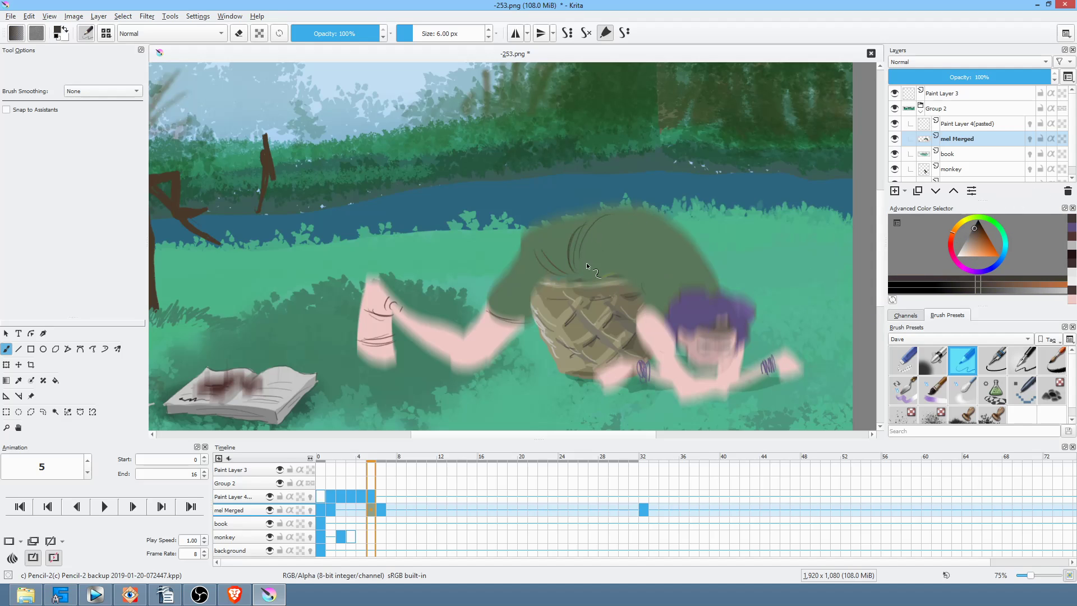
# At frame 6, draw the raised foot's dark sole, straps, ankle marks and toes
pyautogui.click(384, 507)
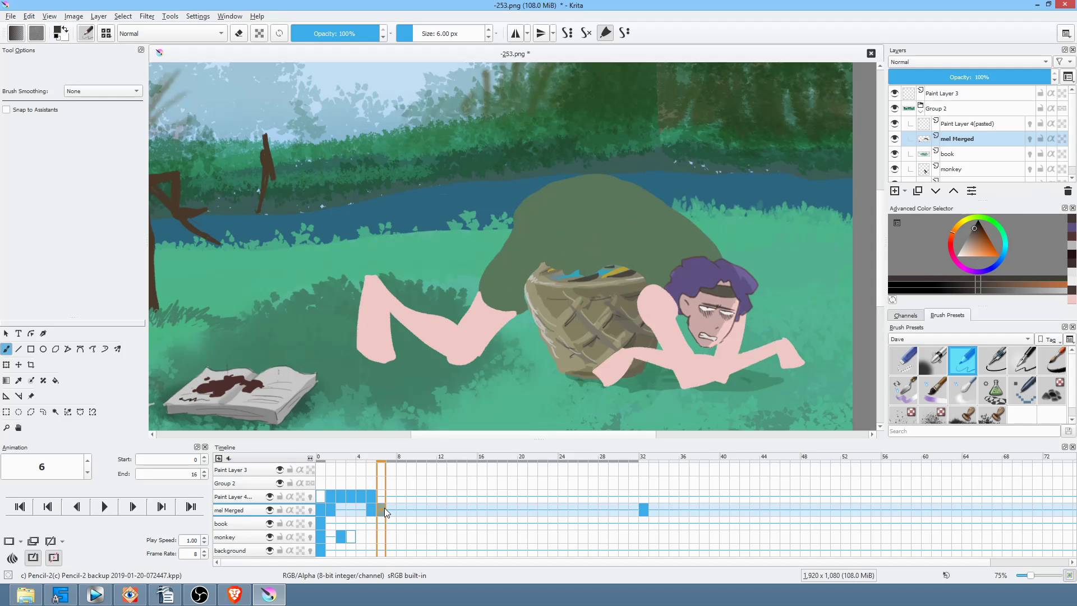
pyautogui.moveTo(392, 343)
pyautogui.mouseDown()
pyautogui.moveTo(359, 346)
pyautogui.moveTo(381, 317)
pyautogui.mouseUp()
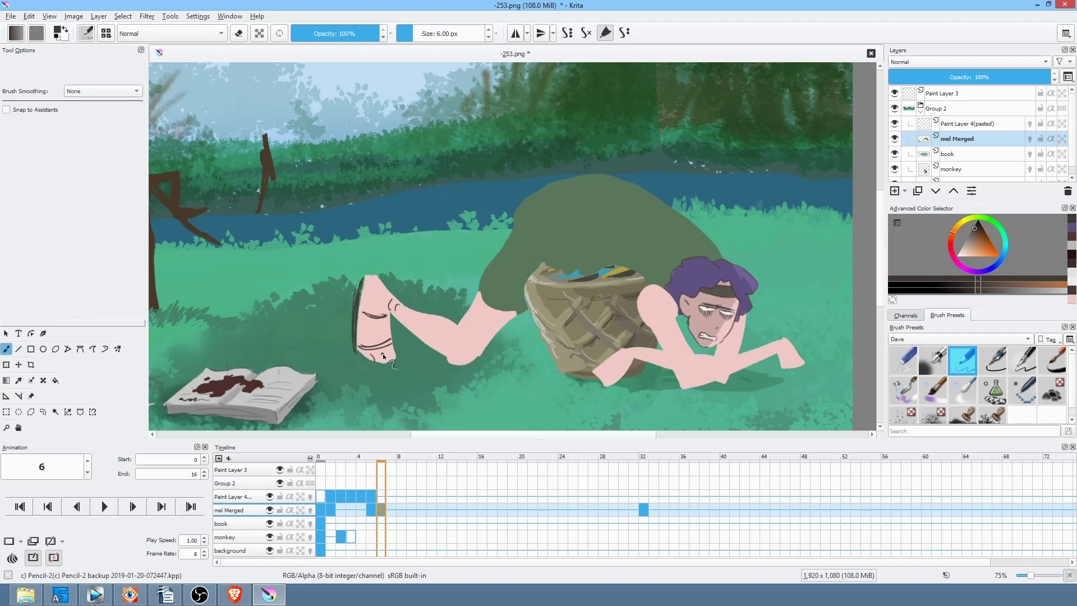
pyautogui.moveTo(382, 354); pyautogui.dragTo(390, 357)
# Outline the thigh and knee of the bent leg at frame 6 and erase the skin color spilling past the line
pyautogui.scroll(2, 508, 321)
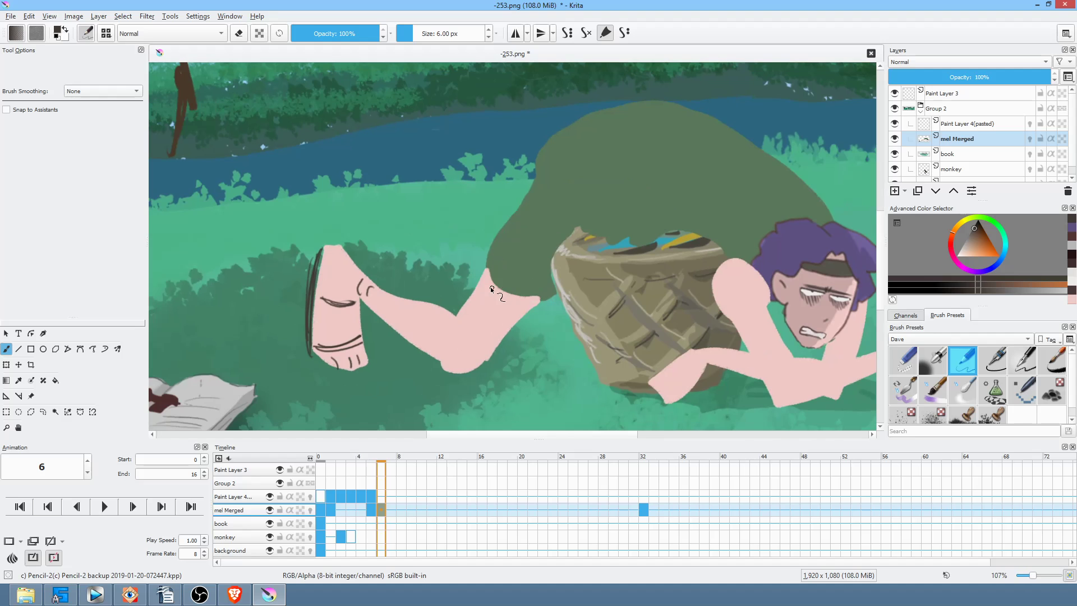
pyautogui.scroll(4, 496, 286)
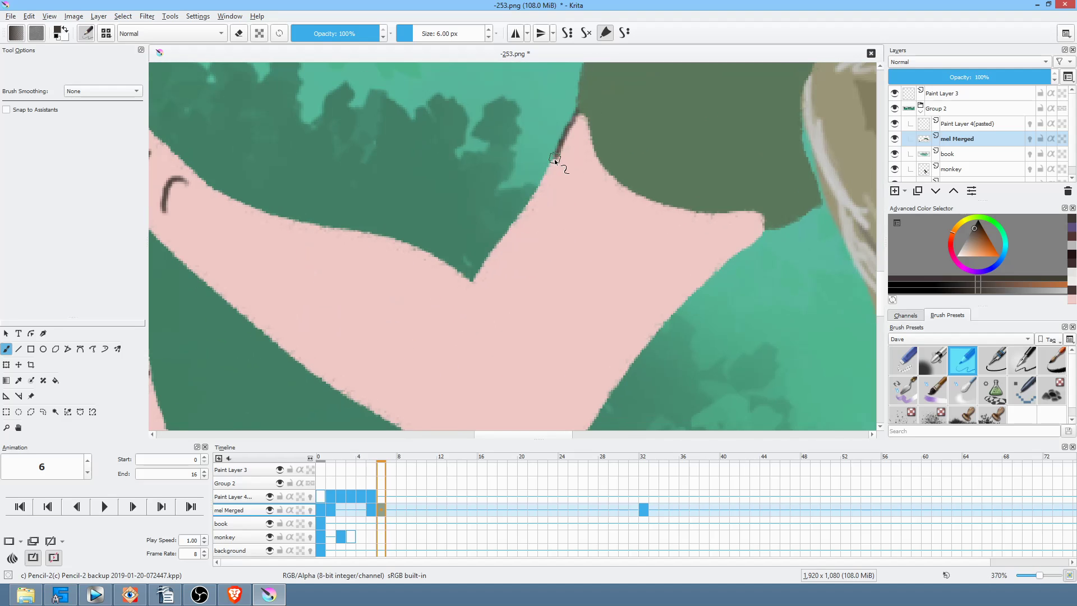
pyautogui.moveTo(480, 270)
pyautogui.mouseDown()
pyautogui.moveTo(460, 338)
pyautogui.moveTo(404, 250)
pyautogui.mouseUp()
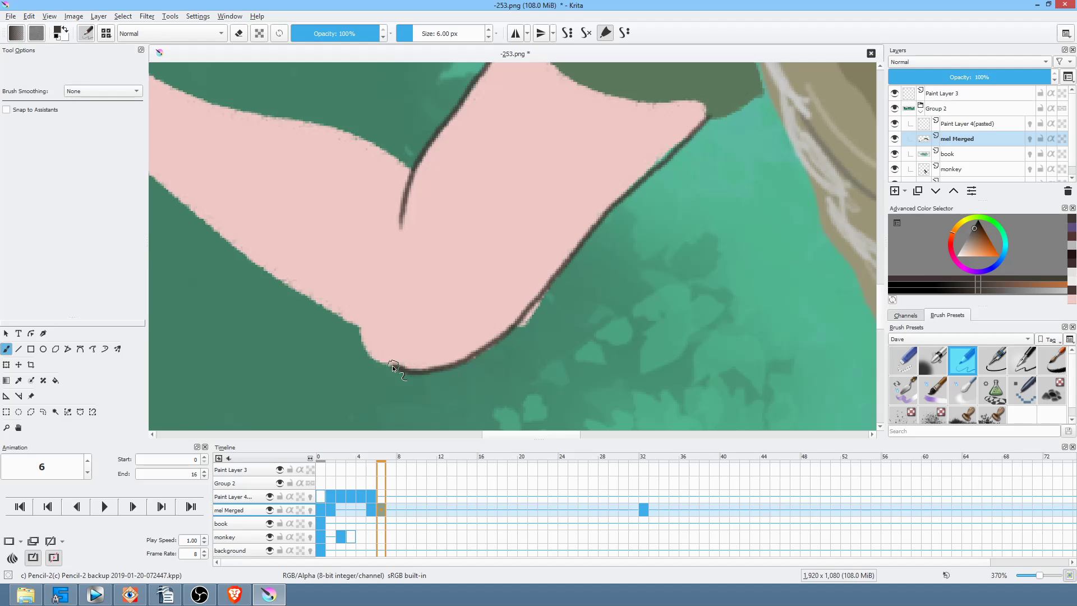
pyautogui.moveTo(371, 356); pyautogui.dragTo(338, 323)
pyautogui.press('e')
pyautogui.press('e')
pyautogui.moveTo(617, 228)
pyautogui.mouseDown()
pyautogui.moveTo(747, 329)
pyautogui.moveTo(644, 289)
pyautogui.mouseUp()
# Outline both sides of the lower leg from the knee to the ankle and around the heel at frame 6
pyautogui.moveTo(175, 168)
pyautogui.mouseDown()
pyautogui.moveTo(276, 268)
pyautogui.moveTo(249, 240)
pyautogui.moveTo(415, 368)
pyautogui.mouseUp()
pyautogui.moveTo(372, 339); pyautogui.dragTo(442, 383)
pyautogui.moveTo(547, 353); pyautogui.dragTo(604, 390)
pyautogui.moveTo(749, 271); pyautogui.dragTo(631, 47)
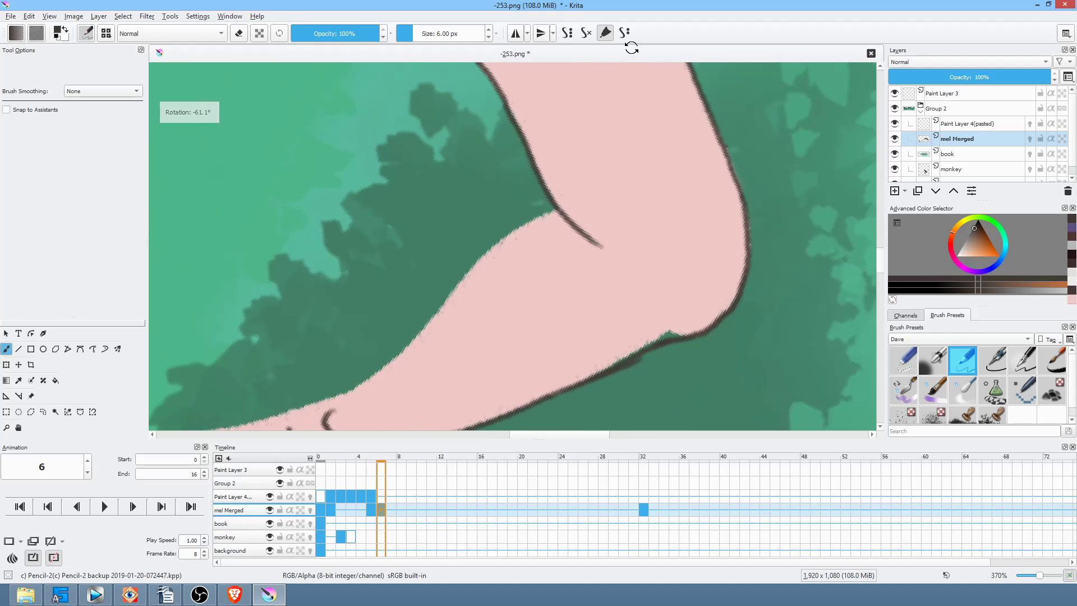
pyautogui.moveTo(345, 389); pyautogui.dragTo(436, 305)
pyautogui.moveTo(490, 253); pyautogui.dragTo(554, 214)
pyautogui.moveTo(531, 303)
pyautogui.mouseDown()
pyautogui.moveTo(639, 178)
pyautogui.moveTo(762, 124)
pyautogui.mouseUp()
pyautogui.moveTo(364, 320)
pyautogui.mouseDown()
pyautogui.moveTo(397, 253)
pyautogui.moveTo(376, 270)
pyautogui.moveTo(595, 201)
pyautogui.mouseUp()
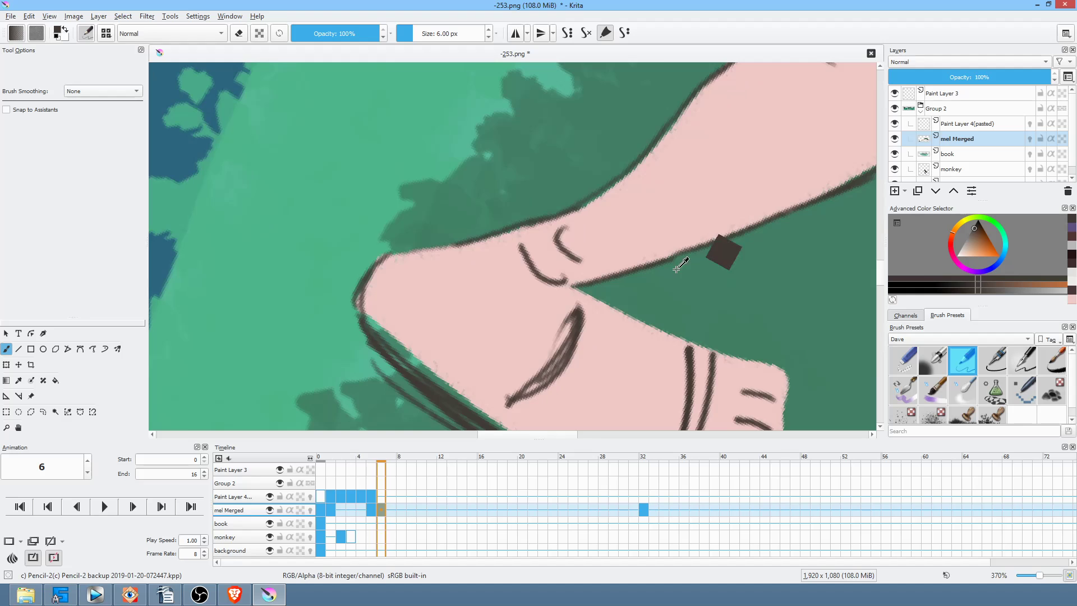
# Outline the skirt hem where it meets the thigh at frame 6
pyautogui.scroll(-2, 675, 266)
pyautogui.scroll(-1, 744, 274)
pyautogui.moveTo(755, 272); pyautogui.dragTo(505, 306)
pyautogui.moveTo(655, 240); pyautogui.dragTo(695, 212)
pyautogui.moveTo(736, 152); pyautogui.dragTo(756, 288)
pyautogui.moveTo(575, 236); pyautogui.dragTo(387, 318)
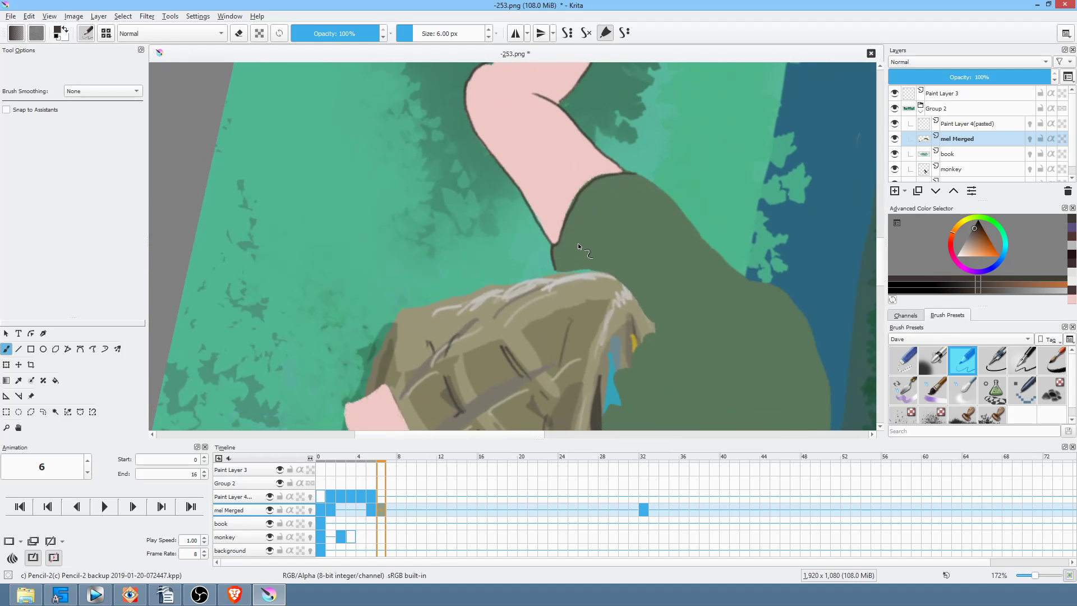
# Outline the back of the tunic from the rear of the skirt over the hump to the hair at frame 6
pyautogui.moveTo(767, 227)
pyautogui.mouseDown()
pyautogui.moveTo(734, 163)
pyautogui.moveTo(661, 337)
pyautogui.moveTo(437, 380)
pyautogui.moveTo(385, 260)
pyautogui.mouseUp()
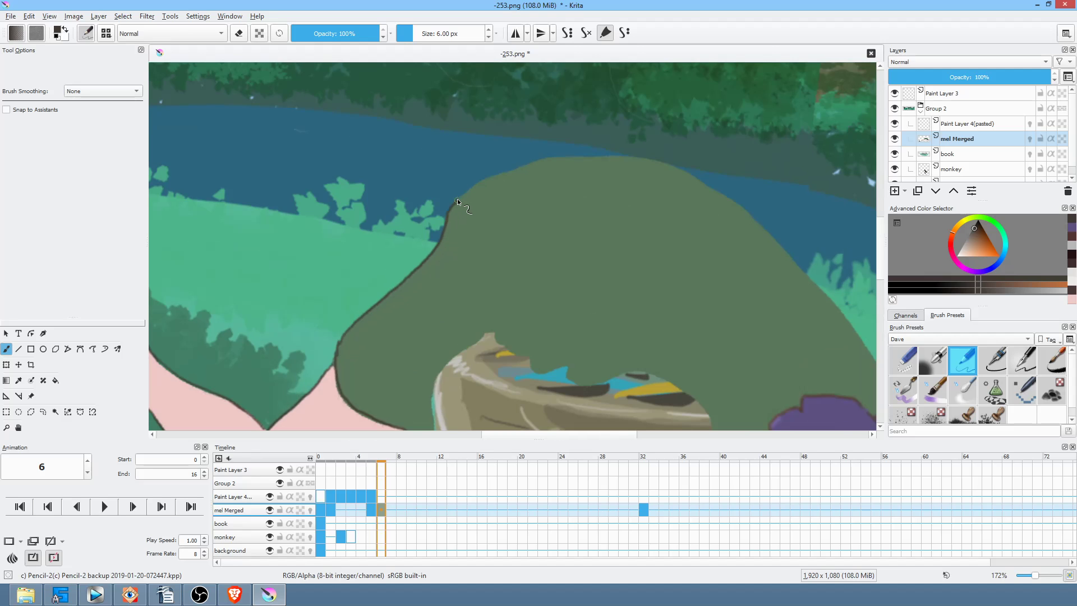
pyautogui.moveTo(508, 174); pyautogui.dragTo(525, 166)
pyautogui.moveTo(713, 254); pyautogui.dragTo(650, 221)
pyautogui.moveTo(650, 280); pyautogui.dragTo(698, 205)
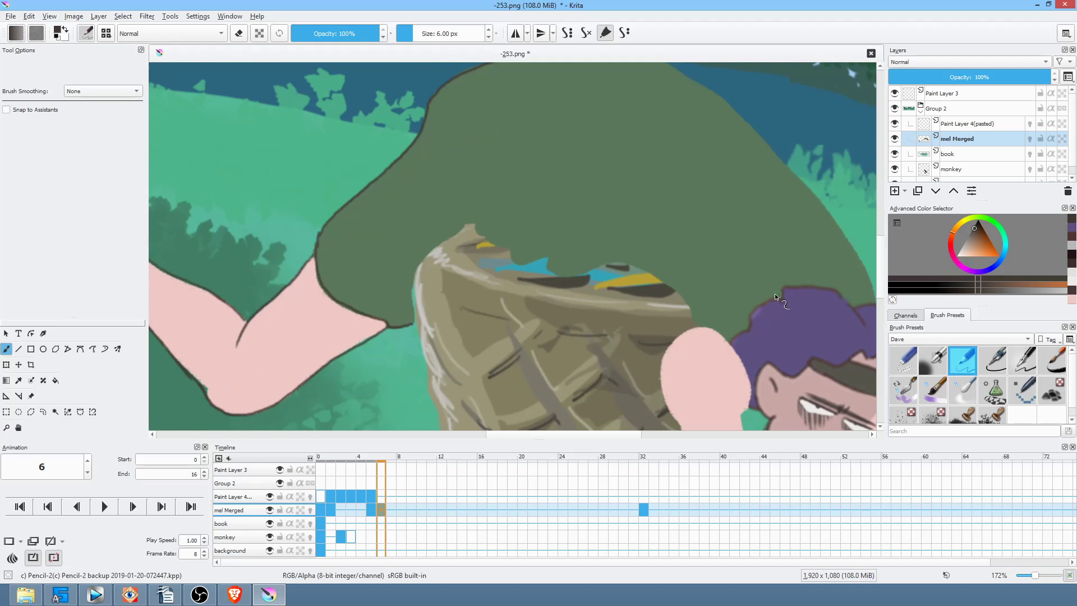
pyautogui.moveTo(779, 267); pyautogui.dragTo(769, 298)
pyautogui.moveTo(734, 334); pyautogui.dragTo(572, 280)
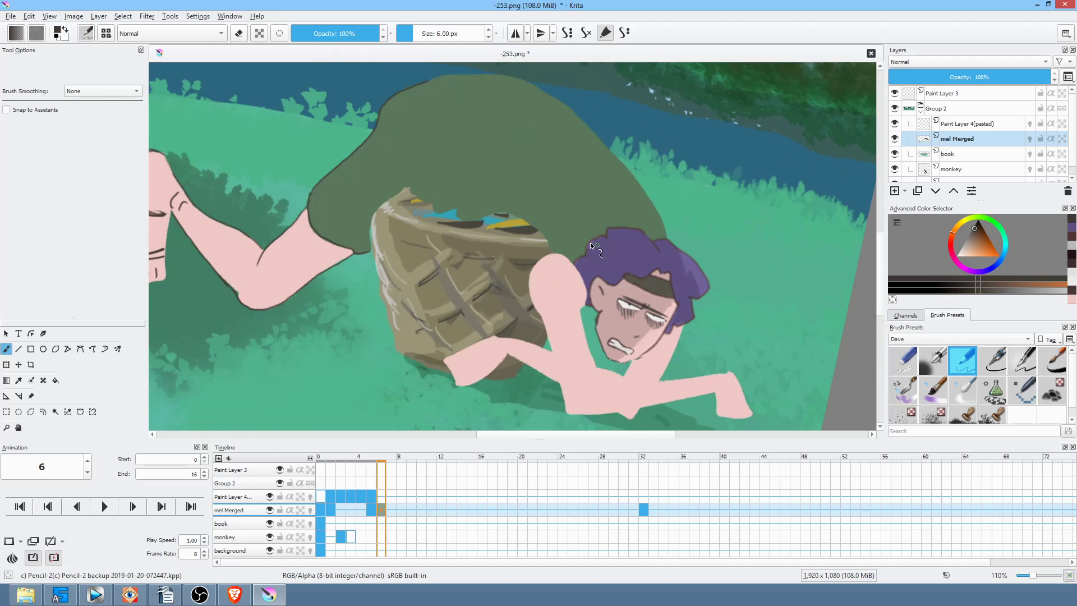
# Draw the curved belt lines at the waist and add fold lines across the slumped tunic at frame 6
pyautogui.scroll(3, 457, 180)
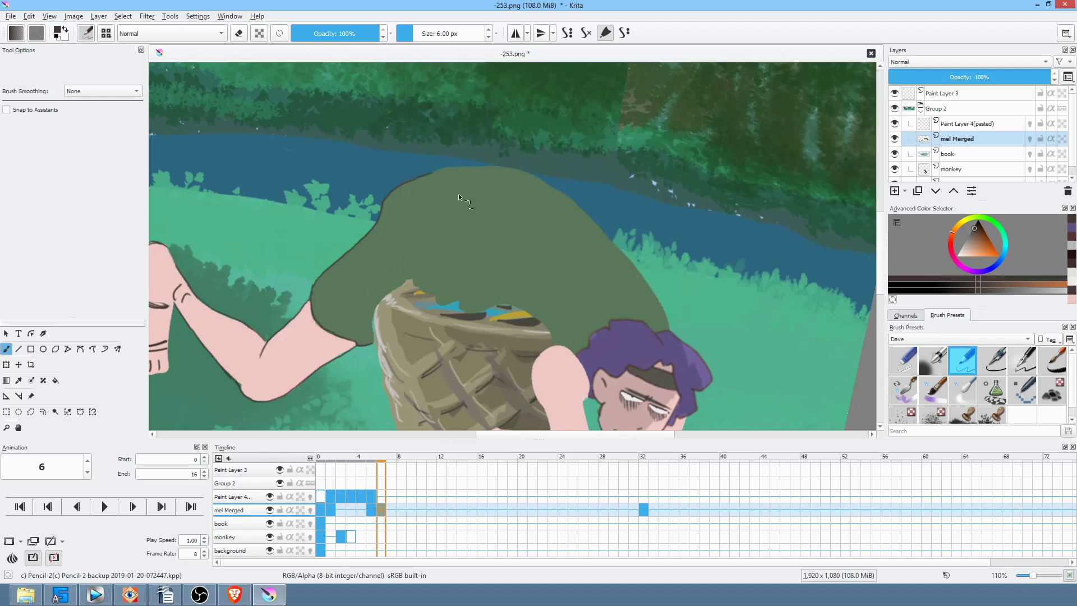
pyautogui.moveTo(444, 234); pyautogui.dragTo(443, 285)
pyautogui.moveTo(461, 196)
pyautogui.mouseDown()
pyautogui.moveTo(434, 246)
pyautogui.moveTo(436, 278)
pyautogui.mouseUp()
pyautogui.moveTo(436, 235); pyautogui.dragTo(432, 279)
pyautogui.moveTo(460, 200)
pyautogui.mouseDown()
pyautogui.moveTo(435, 280)
pyautogui.moveTo(461, 199)
pyautogui.moveTo(441, 217)
pyautogui.moveTo(486, 188)
pyautogui.moveTo(443, 205)
pyautogui.moveTo(491, 185)
pyautogui.mouseUp()
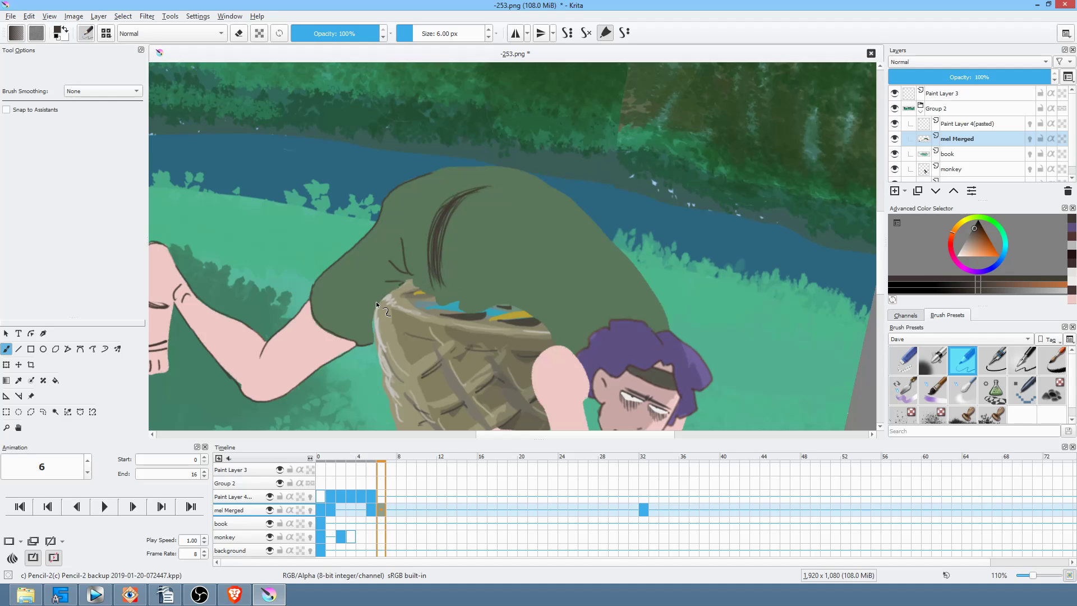
pyautogui.moveTo(491, 290); pyautogui.dragTo(449, 320)
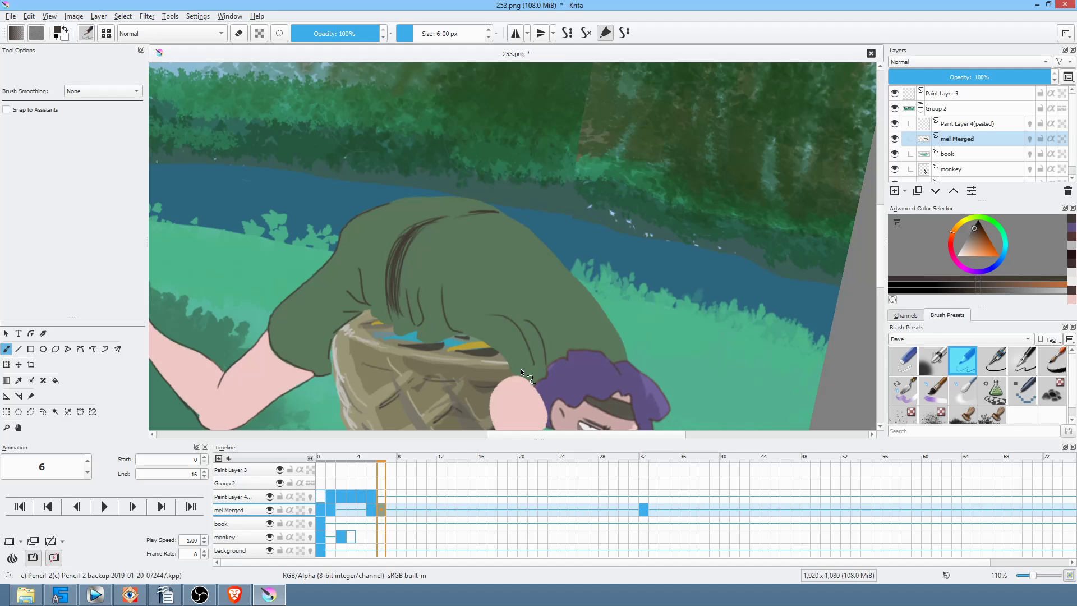
# Outline the near shoulder and the outer edge of the upper arm down to the elbow at frame 6
pyautogui.scroll(-3, 567, 237)
pyautogui.moveTo(529, 274); pyautogui.dragTo(507, 284)
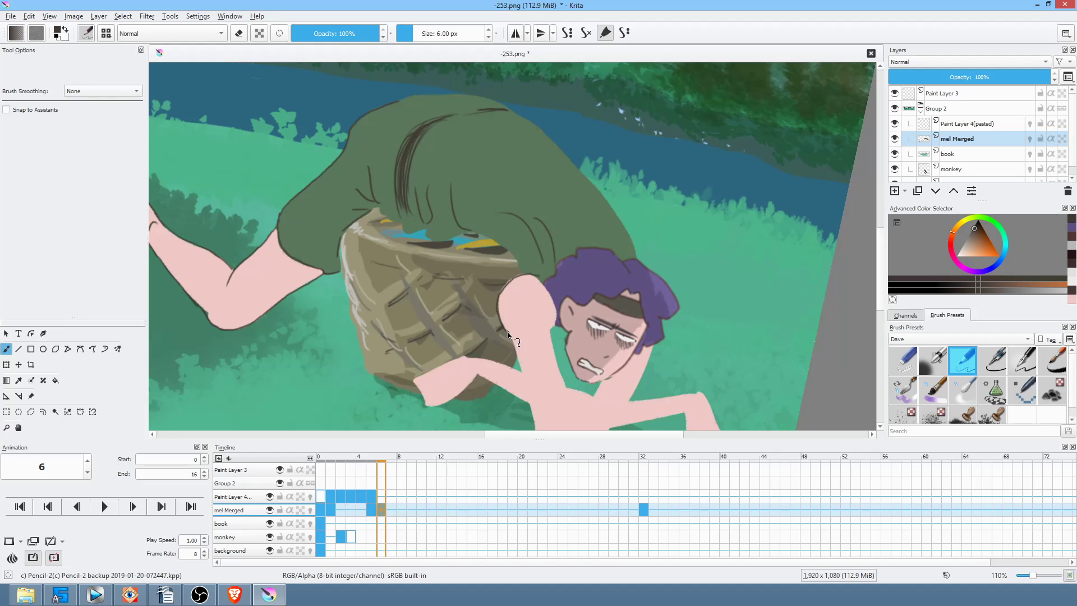
pyautogui.scroll(-3, 533, 302)
pyautogui.hotkey('ctrl', 'z')
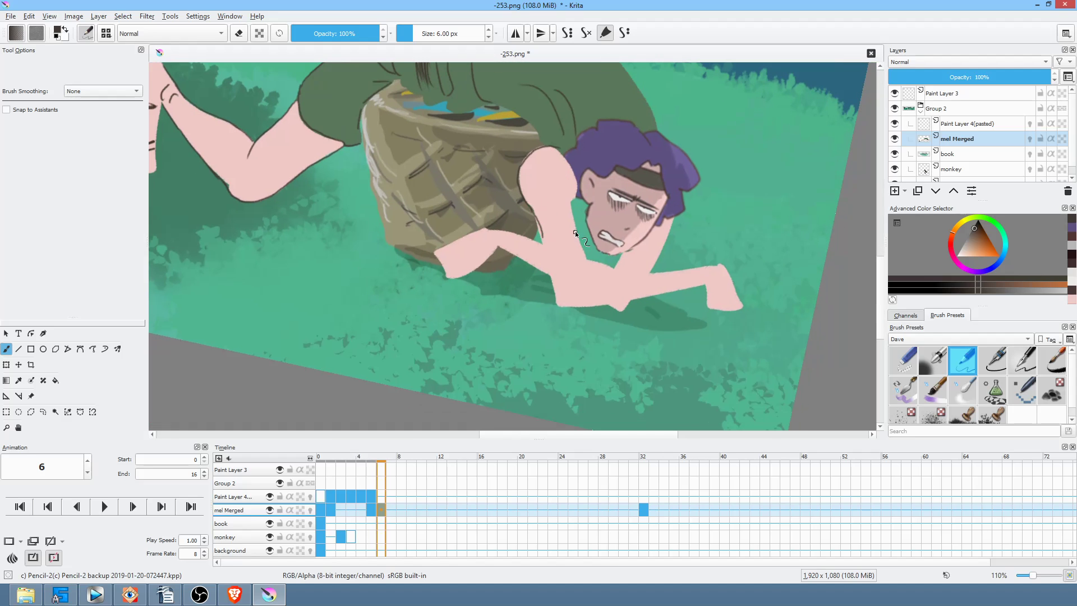
pyautogui.scroll(4, 581, 216)
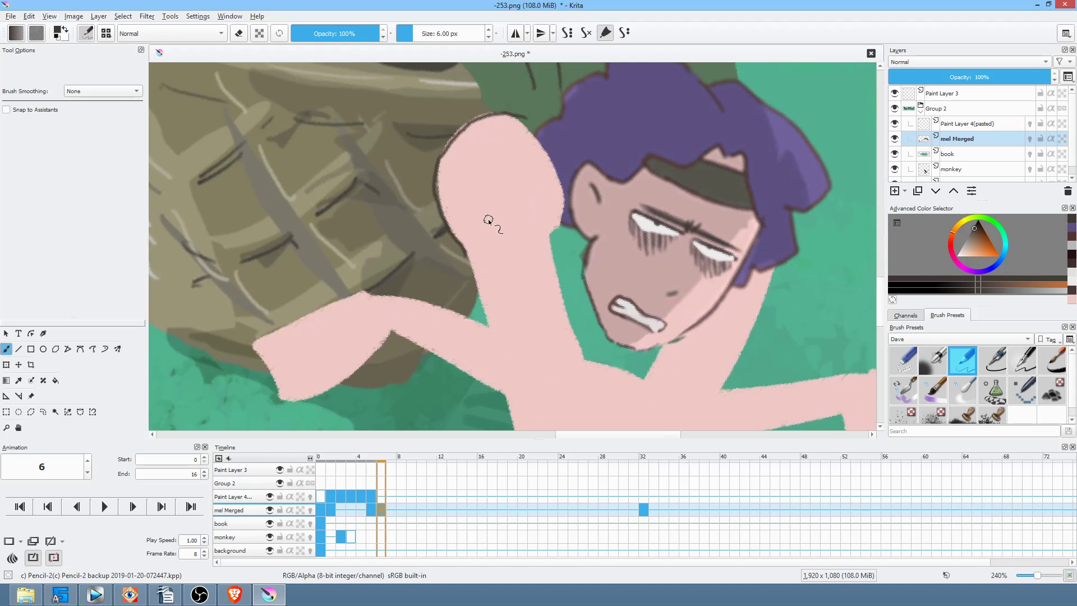
pyautogui.moveTo(468, 255); pyautogui.dragTo(473, 282)
pyautogui.moveTo(674, 337); pyautogui.dragTo(691, 238)
pyautogui.moveTo(522, 296); pyautogui.dragTo(537, 357)
pyautogui.moveTo(688, 362); pyautogui.dragTo(664, 401)
pyautogui.moveTo(721, 336); pyautogui.dragTo(680, 311)
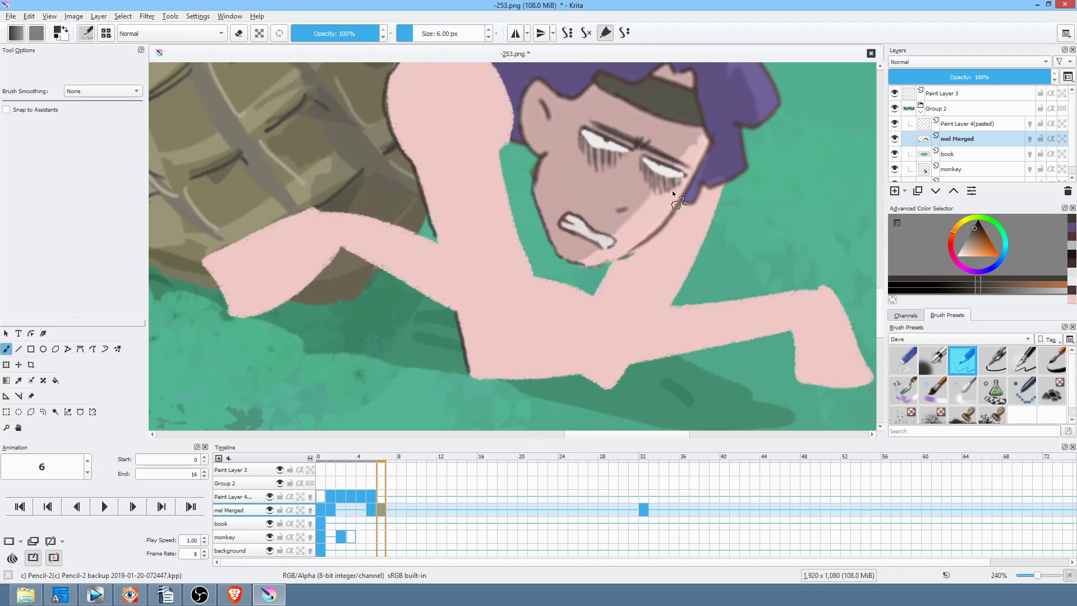
# Outline both edges of the forearm resting by the basket at frame 6, redoing the lower edge
pyautogui.moveTo(616, 257); pyautogui.dragTo(605, 274)
pyautogui.moveTo(747, 265); pyautogui.dragTo(612, 79)
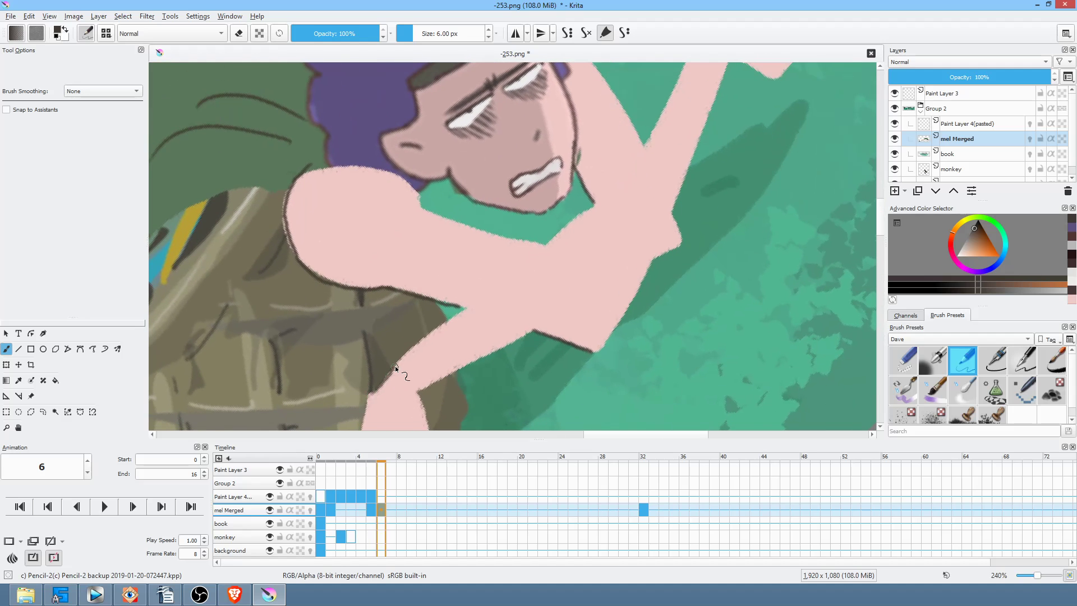
pyautogui.moveTo(477, 298); pyautogui.dragTo(512, 273)
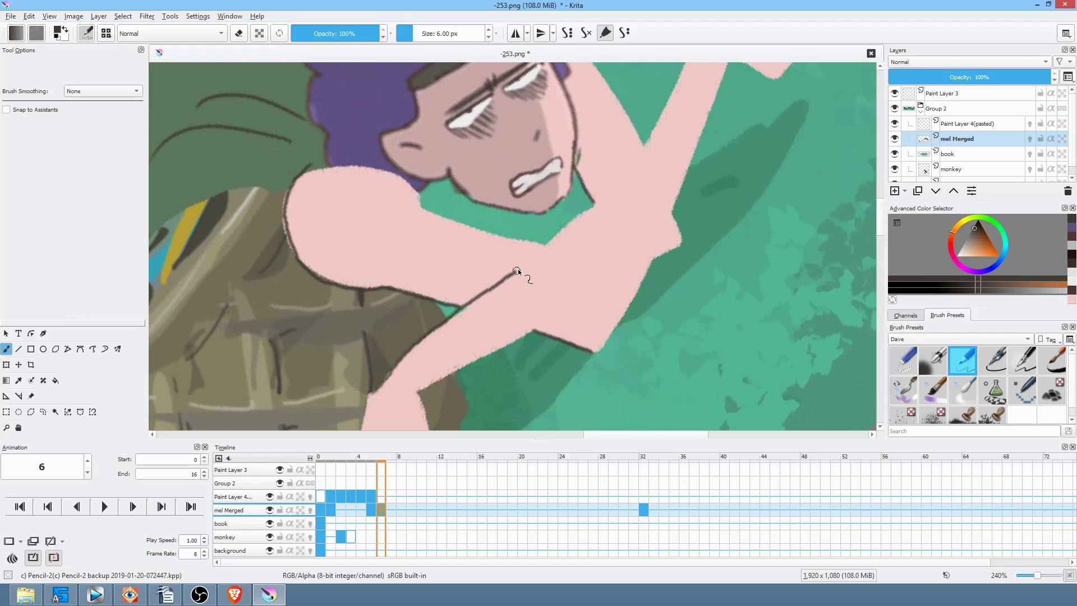
pyautogui.moveTo(584, 212); pyautogui.dragTo(621, 185)
pyautogui.moveTo(419, 393); pyautogui.dragTo(505, 343)
pyautogui.hotkey('ctrl', 'z')
pyautogui.moveTo(475, 359); pyautogui.dragTo(609, 278)
# Outline the elbow and upper arm beneath the chin and the inner edge of the near upper arm at frame 6
pyautogui.moveTo(689, 226); pyautogui.dragTo(544, 417)
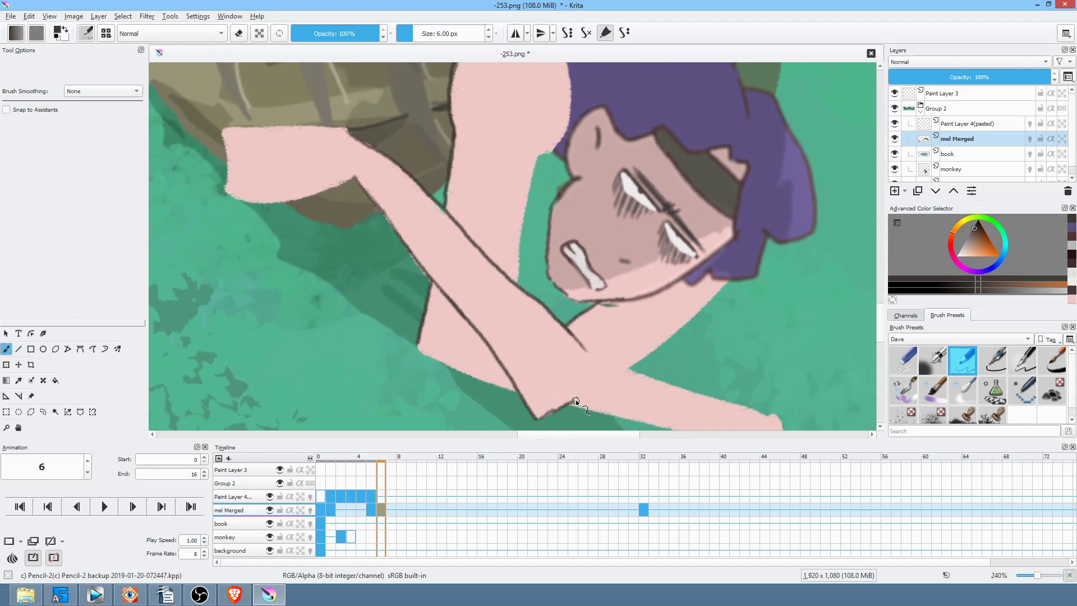
pyautogui.moveTo(569, 405); pyautogui.dragTo(607, 382)
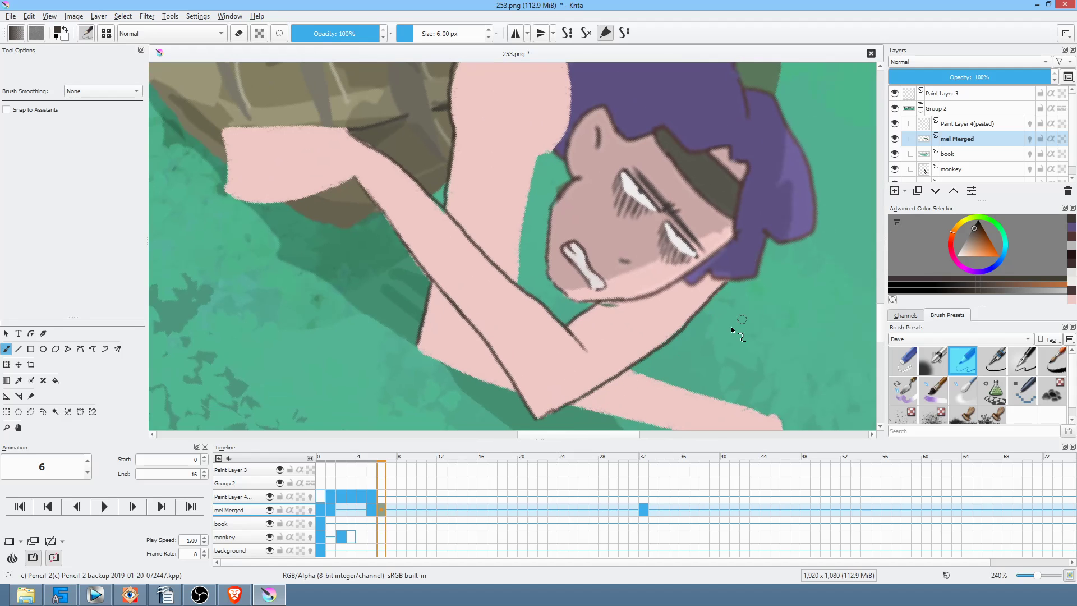
pyautogui.moveTo(608, 294); pyautogui.dragTo(567, 306)
pyautogui.moveTo(547, 103)
pyautogui.mouseDown()
pyautogui.moveTo(530, 250)
pyautogui.moveTo(519, 154)
pyautogui.moveTo(506, 144)
pyautogui.moveTo(514, 240)
pyautogui.mouseUp()
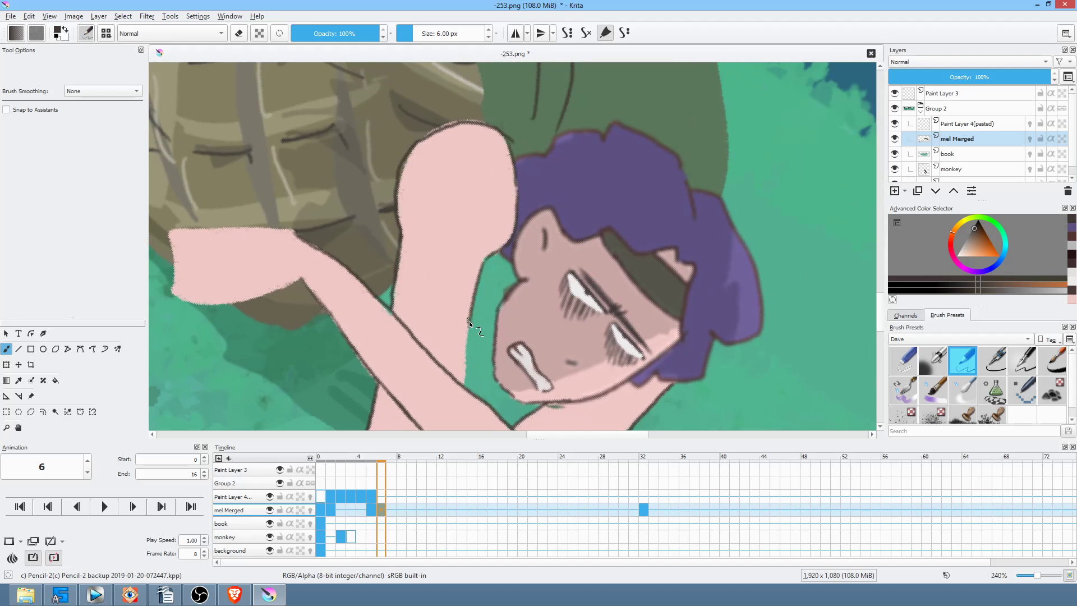
pyautogui.moveTo(463, 378); pyautogui.dragTo(598, 328)
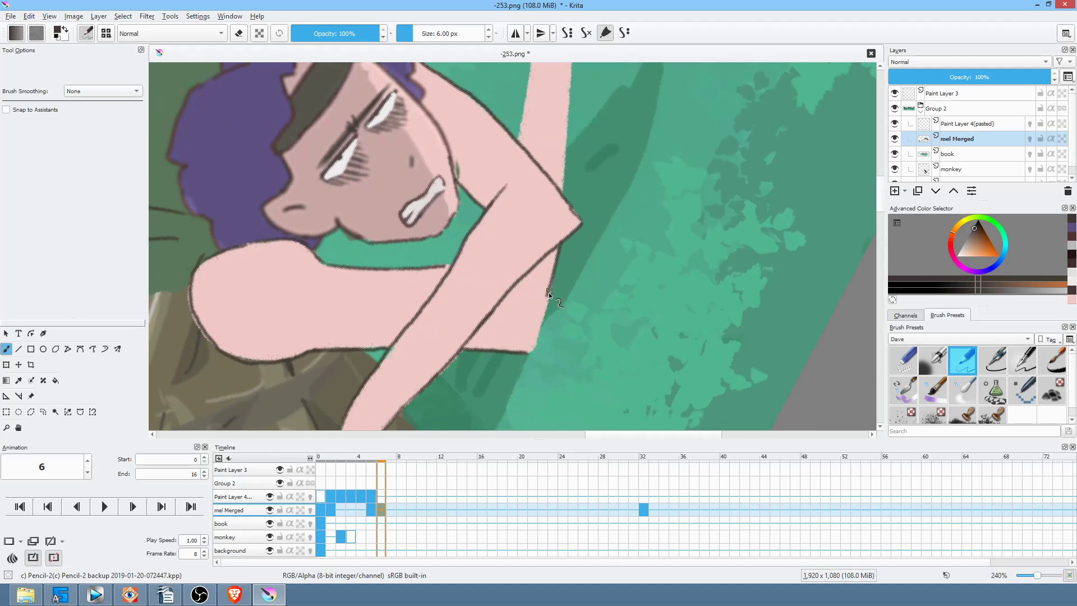
# Outline both edges of the far forearm and its limp hand, adding a crease line across the hand, at frame 6
pyautogui.press('5')
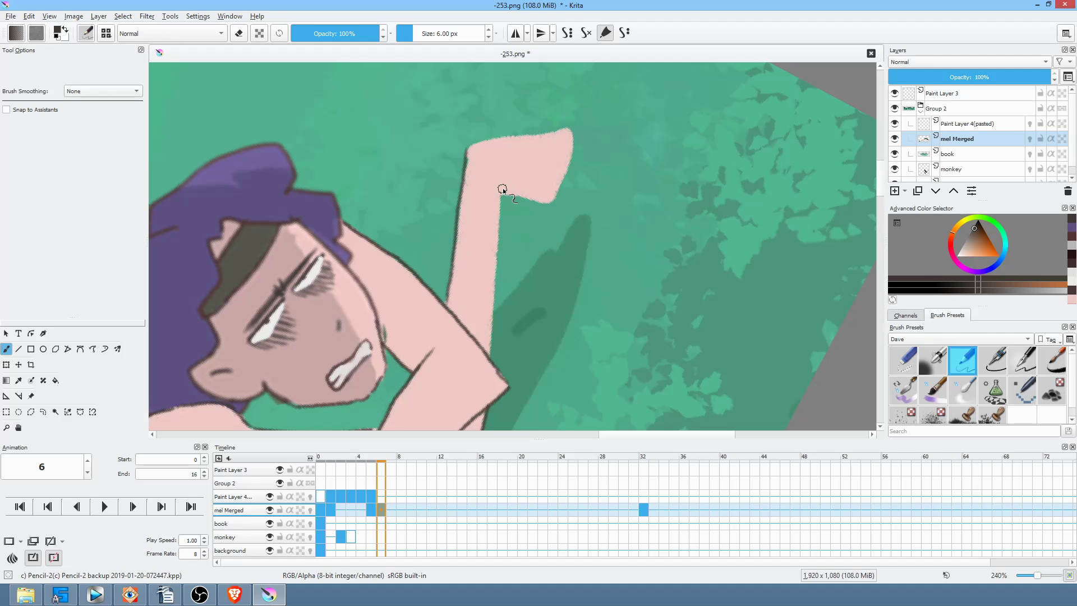
pyautogui.moveTo(497, 234); pyautogui.dragTo(492, 304)
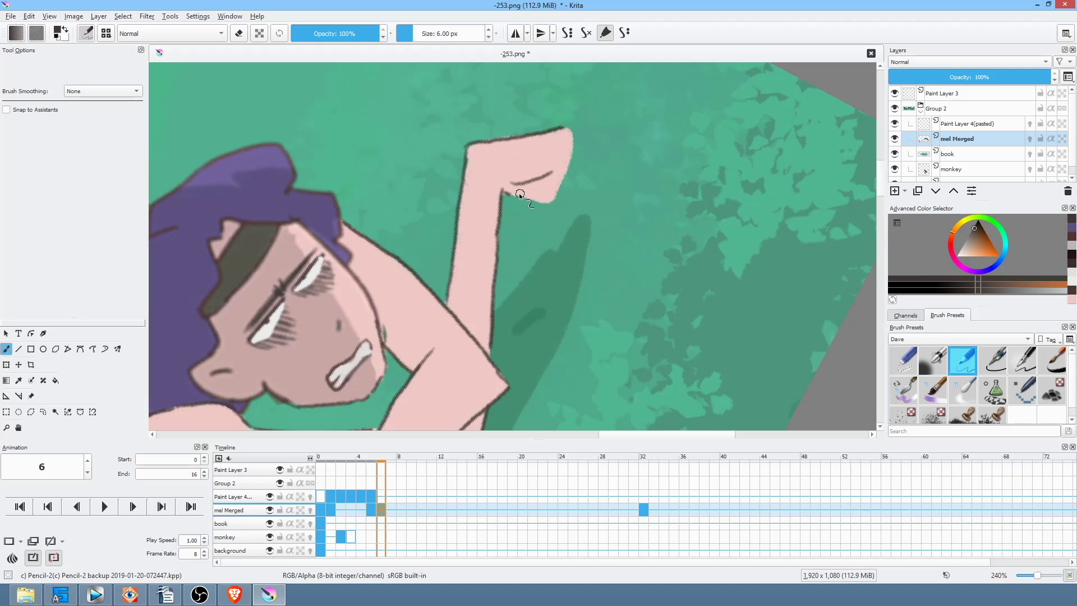
pyautogui.moveTo(616, 265); pyautogui.dragTo(611, 281)
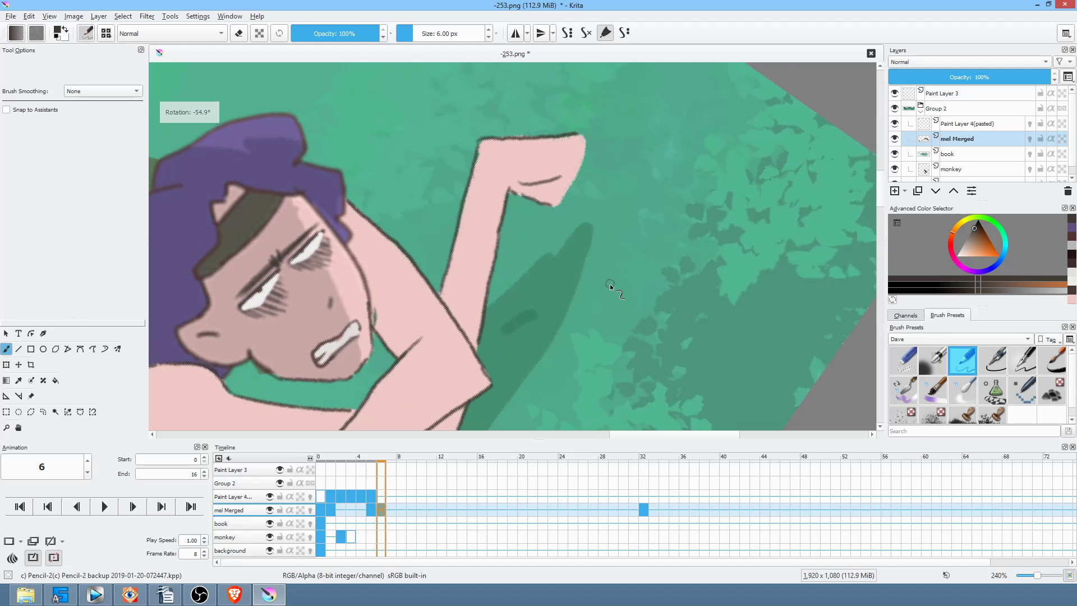
pyautogui.press('5')
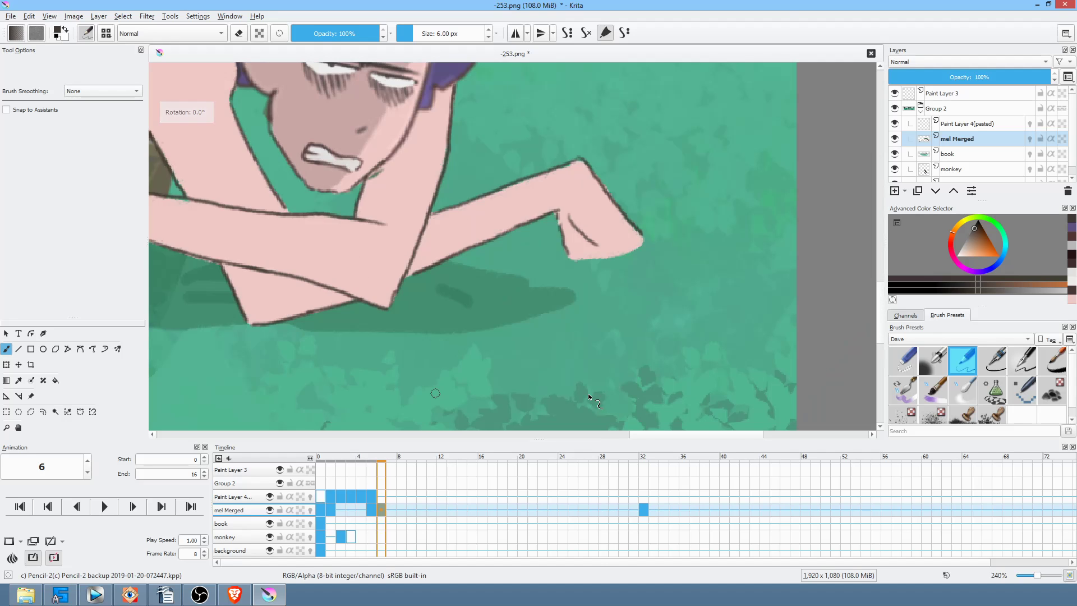
# Save the image as a PNG with compression 1 and alpha channel stored, also keeping a Krita file copy
pyautogui.hotkey('ctrl', 's')
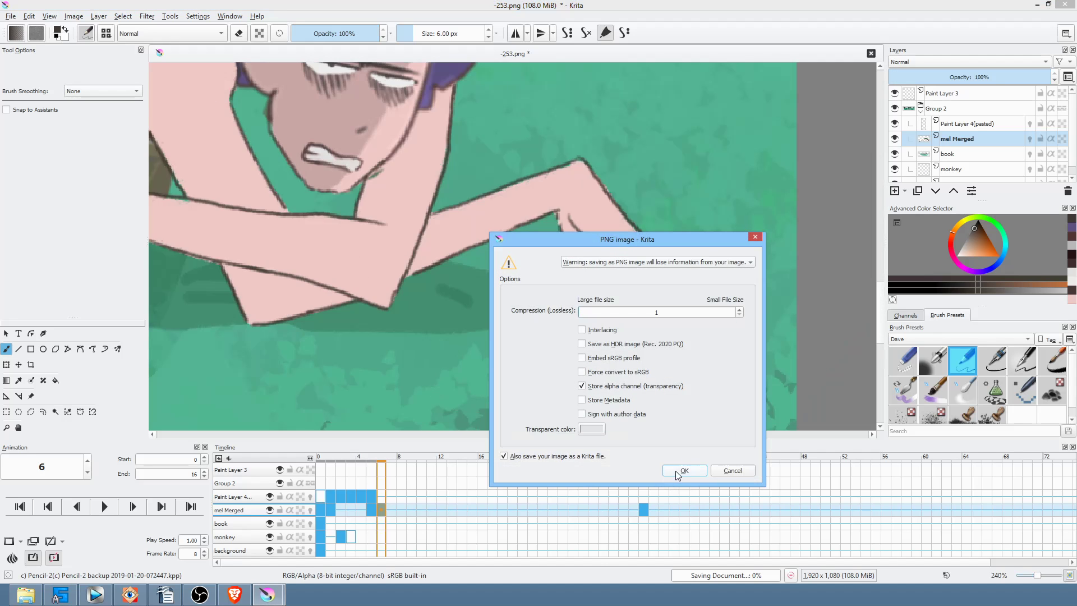
pyautogui.click(683, 470)
pyautogui.scroll(-4, 658, 357)
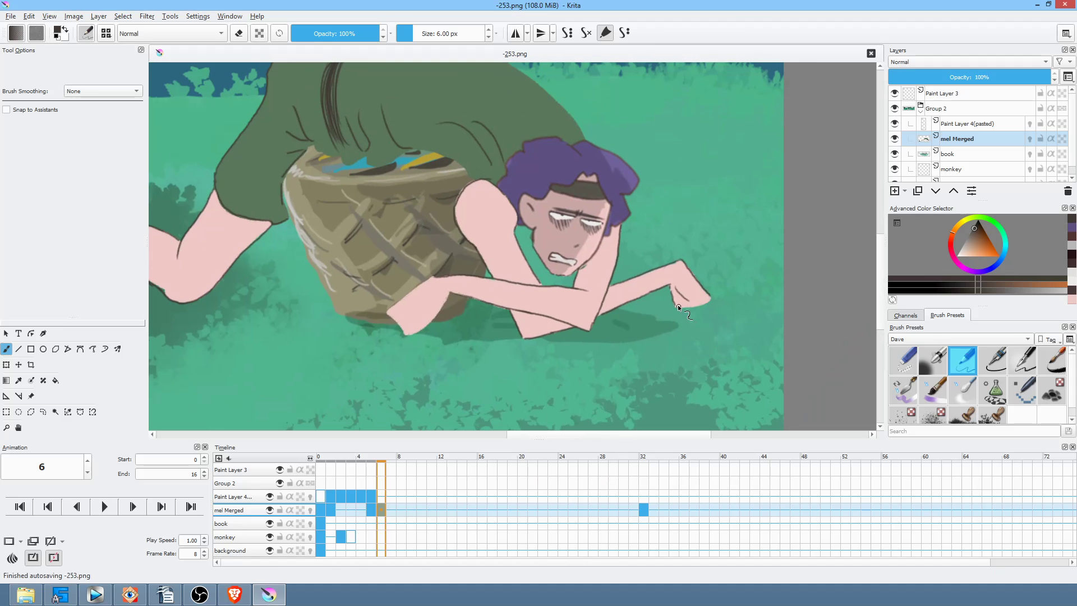
pyautogui.scroll(-3, 678, 306)
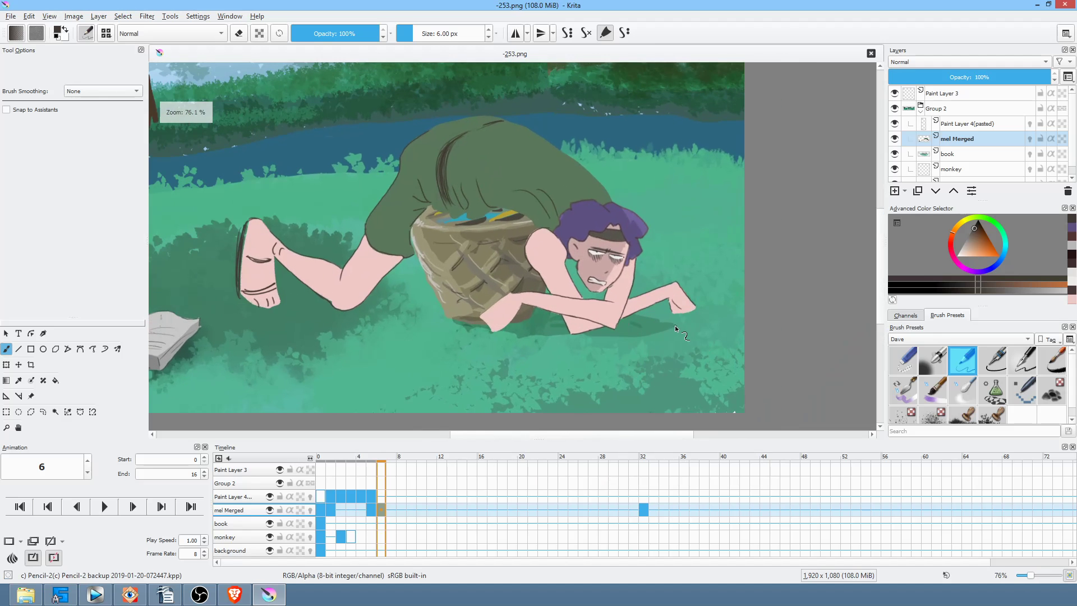
# Play the animation from frame 0 and inspect the blurred landing pose at frame 5
pyautogui.click(322, 509)
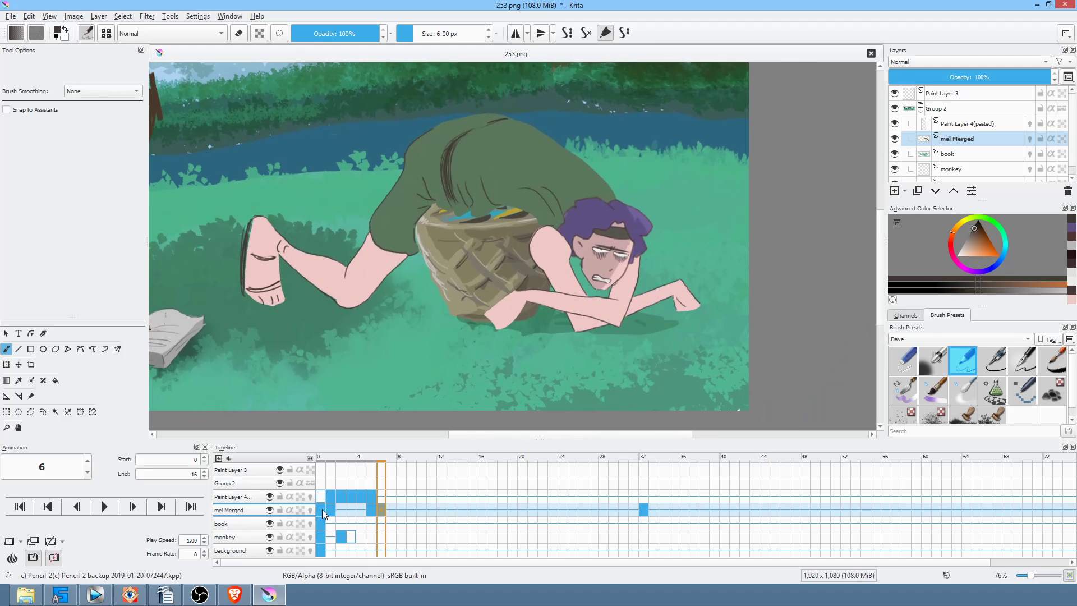
pyautogui.press('space')
pyautogui.scroll(-2, 609, 247)
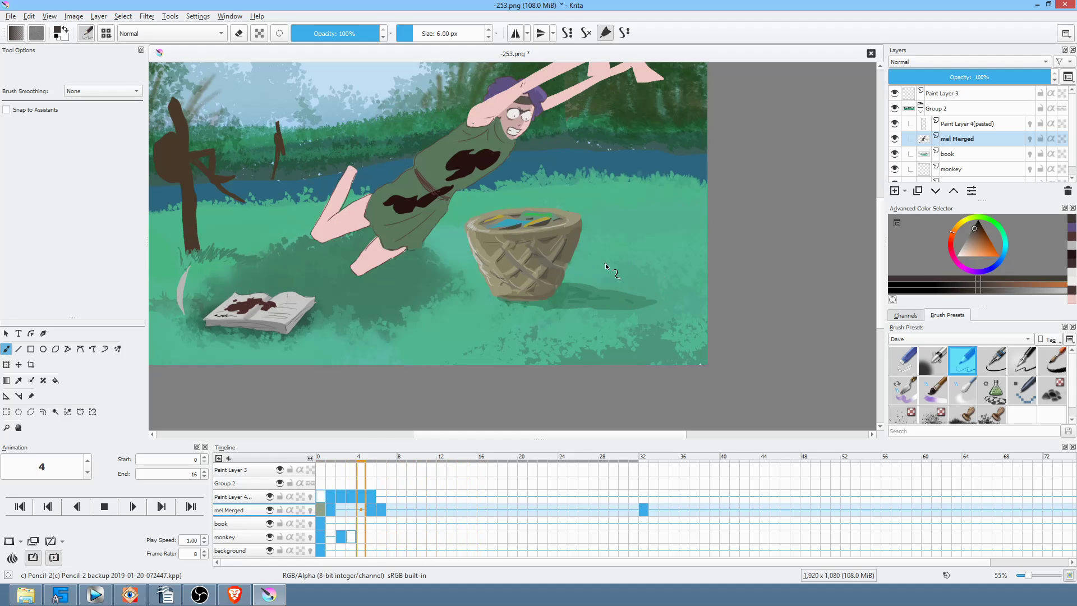
pyautogui.press('space')
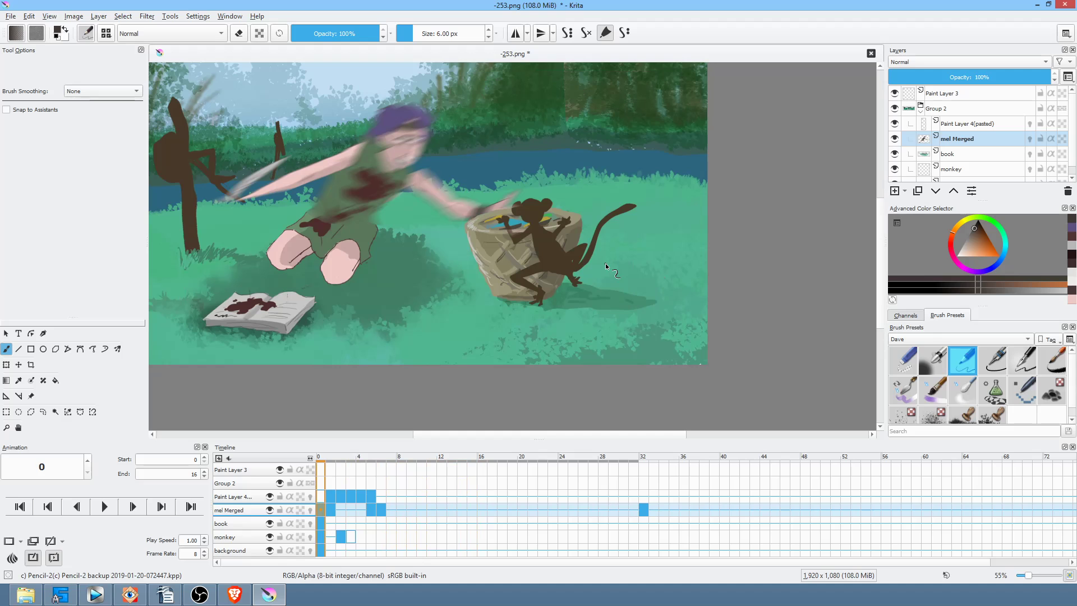
pyautogui.click(369, 513)
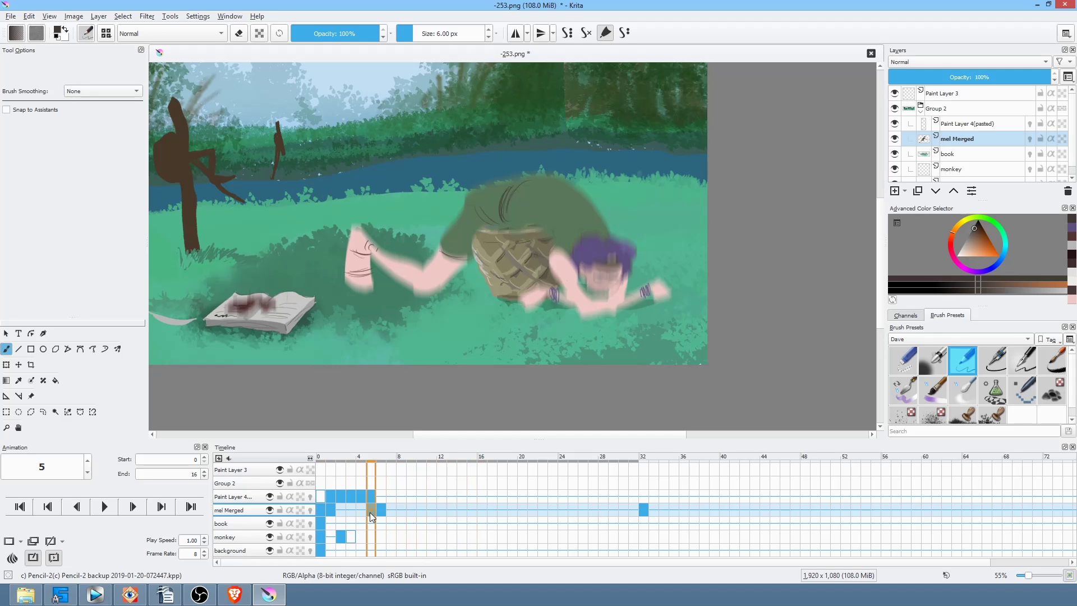
# Select the raised foot at frame 6 with an outline selection and paste a copy of it onto a new layer
pyautogui.click(379, 511)
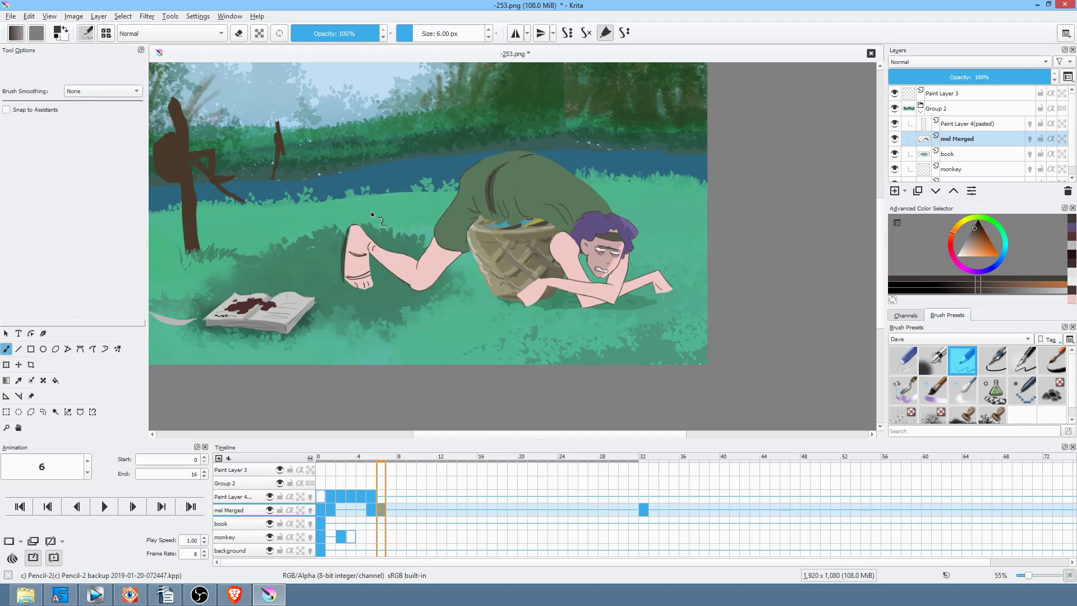
pyautogui.press('l')
pyautogui.moveTo(371, 211)
pyautogui.mouseDown()
pyautogui.moveTo(332, 253)
pyautogui.moveTo(375, 297)
pyautogui.moveTo(377, 212)
pyautogui.mouseUp()
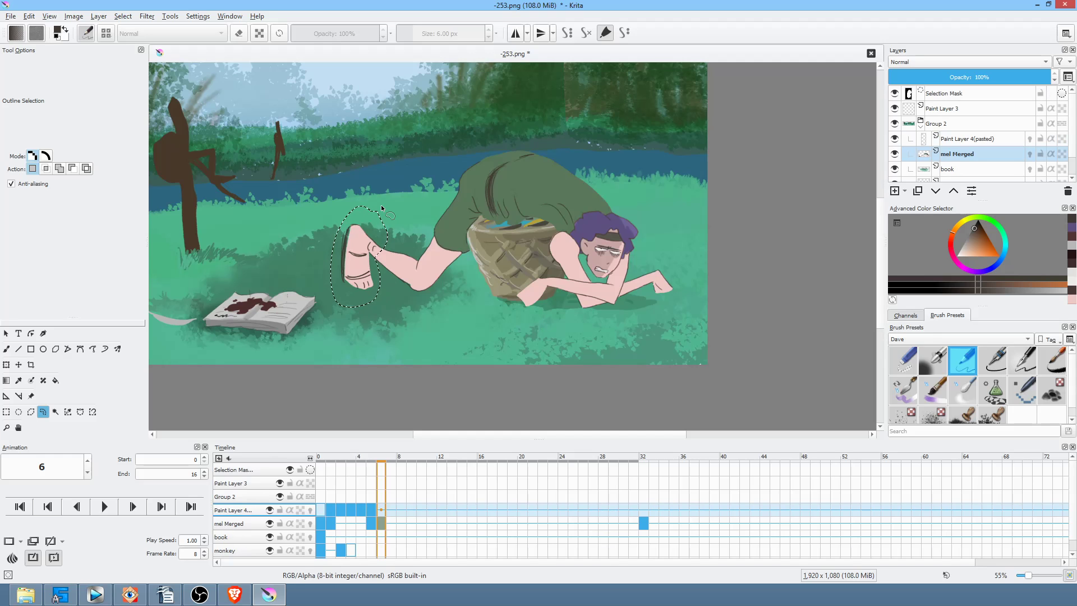
pyautogui.press('Delete')
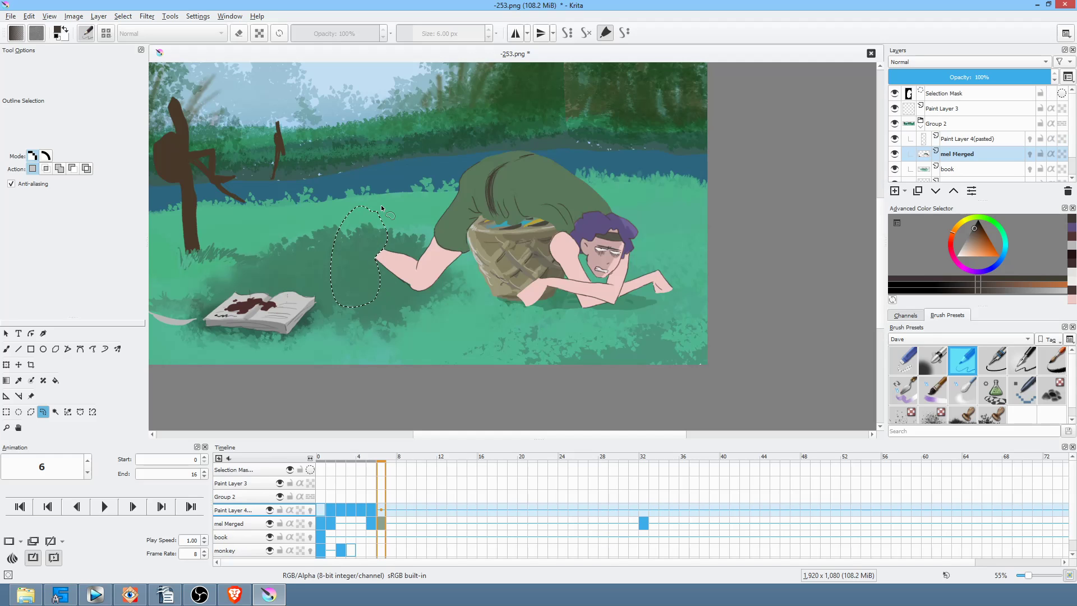
pyautogui.hotkey('ctrl', 'z')
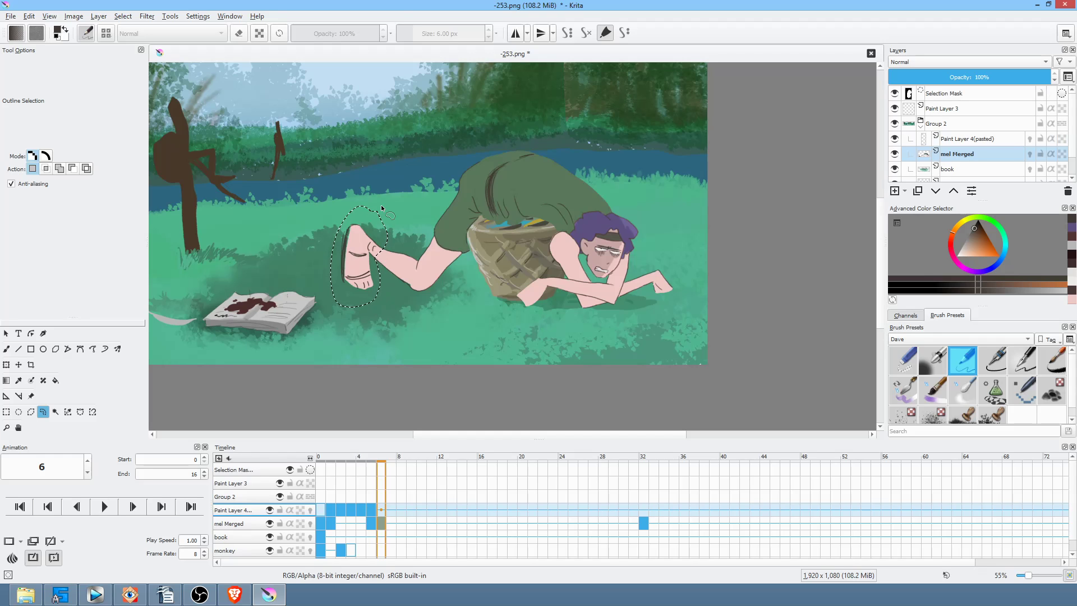
pyautogui.hotkey('ctrl', 'v')
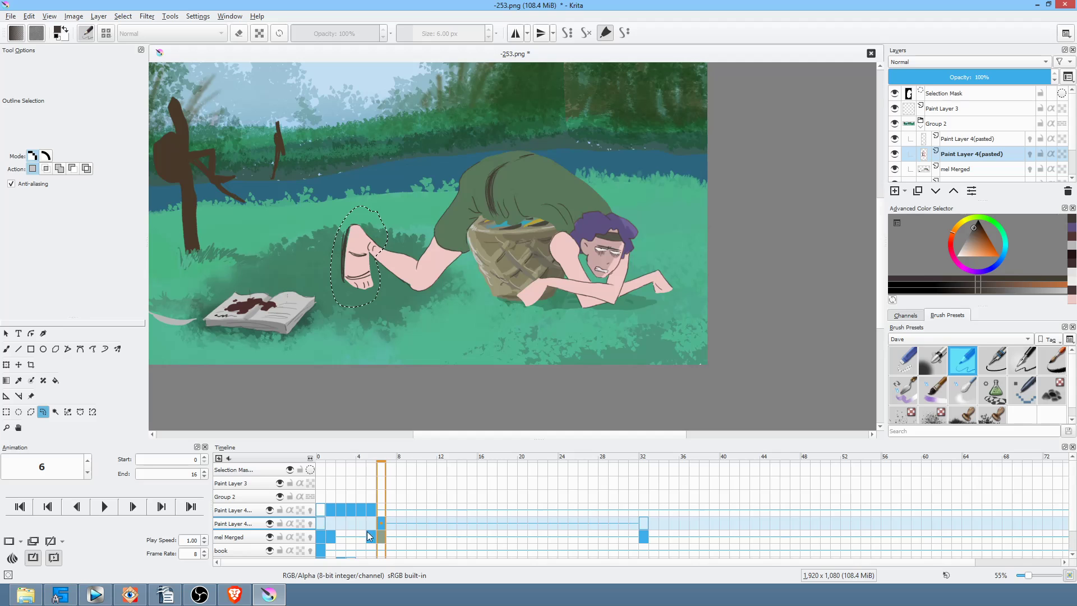
# Move the copied foot's keyframe to frame 1, and rotate and position the foot on the end of the raised shin
pyautogui.click(331, 524)
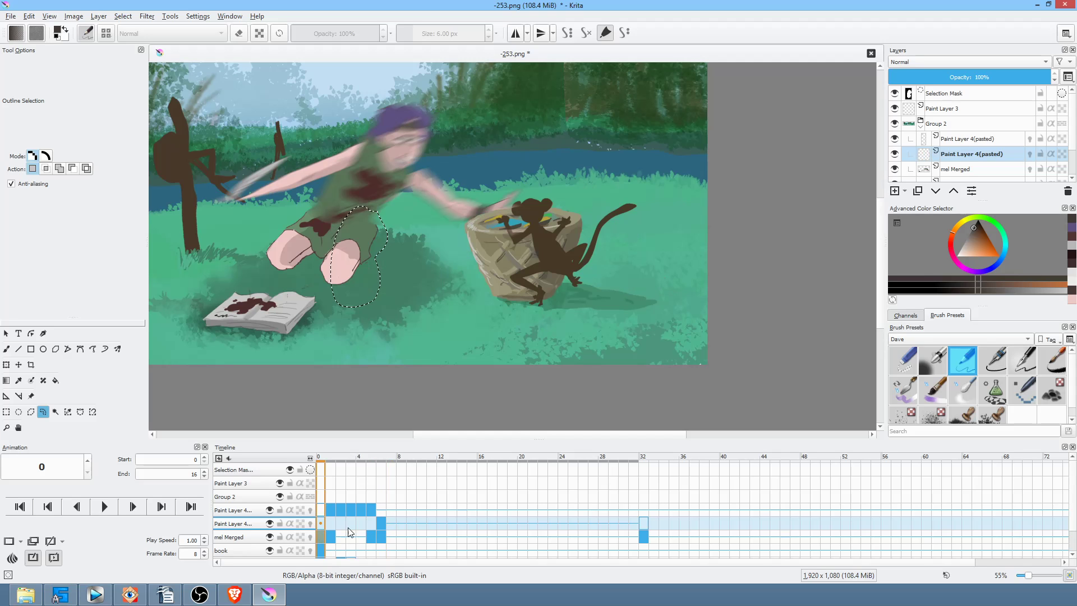
pyautogui.moveTo(381, 523); pyautogui.dragTo(332, 521)
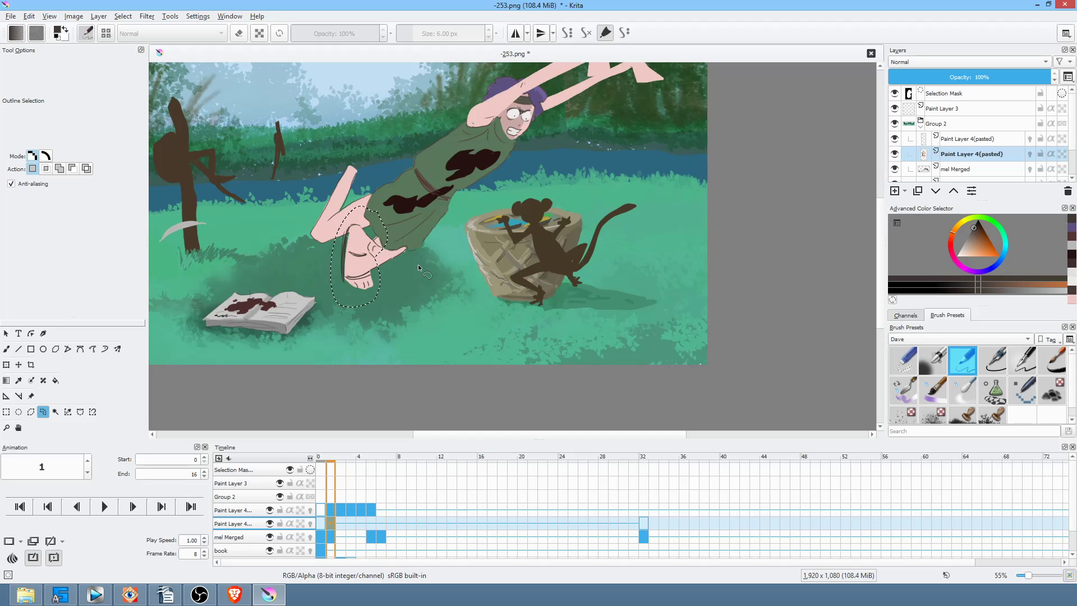
pyautogui.hotkey('ctrl', 't')
pyautogui.moveTo(422, 273); pyautogui.dragTo(399, 255)
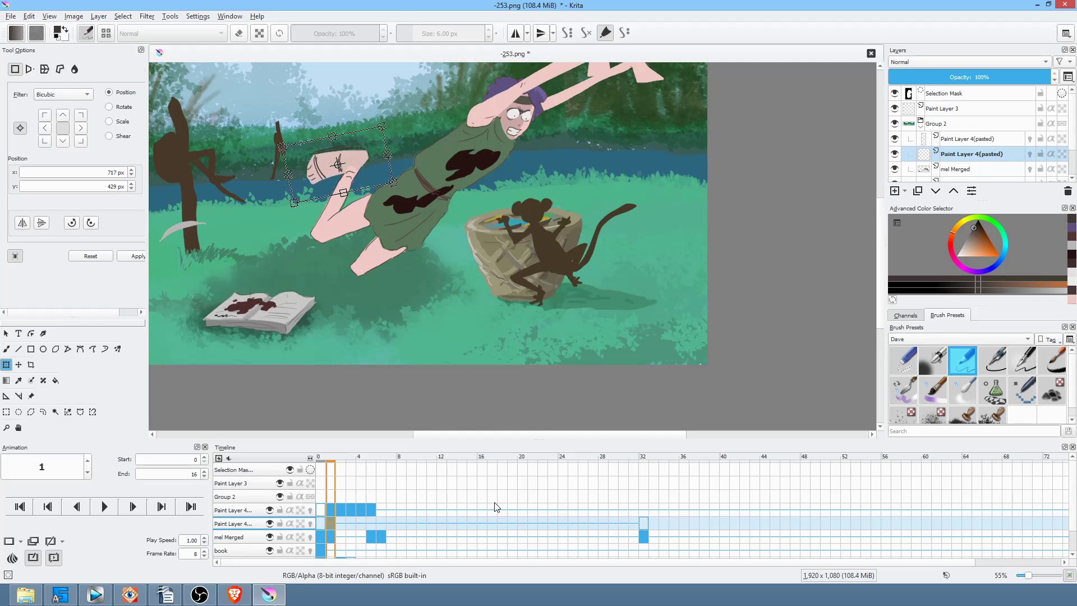
# Clear the copied foot at frame 5 and merge its layer down into the mel Merged layer
pyautogui.click(320, 523)
pyautogui.click(329, 522)
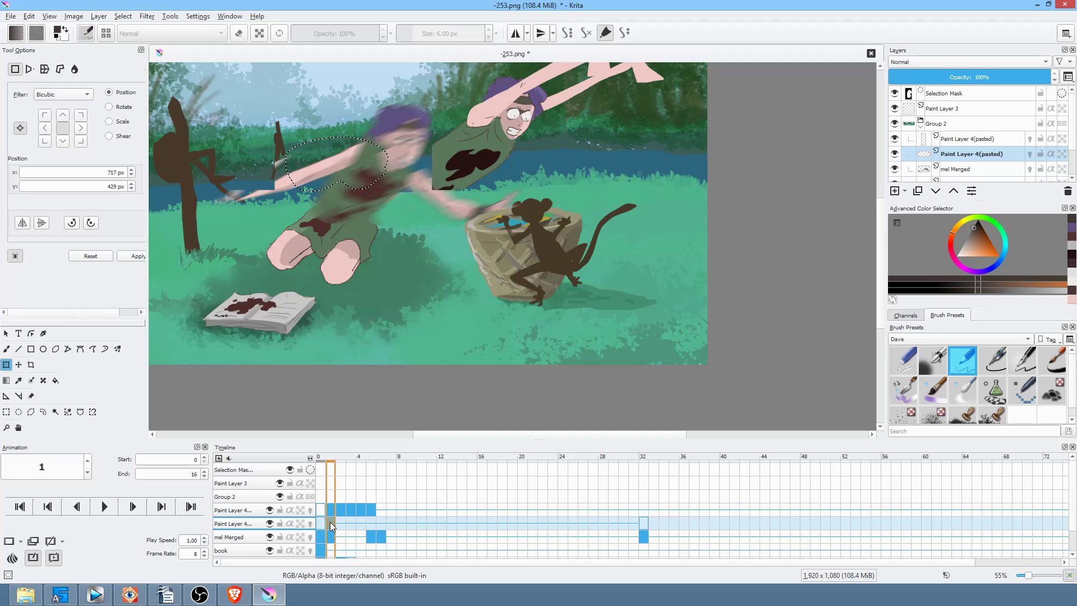
pyautogui.click(342, 523)
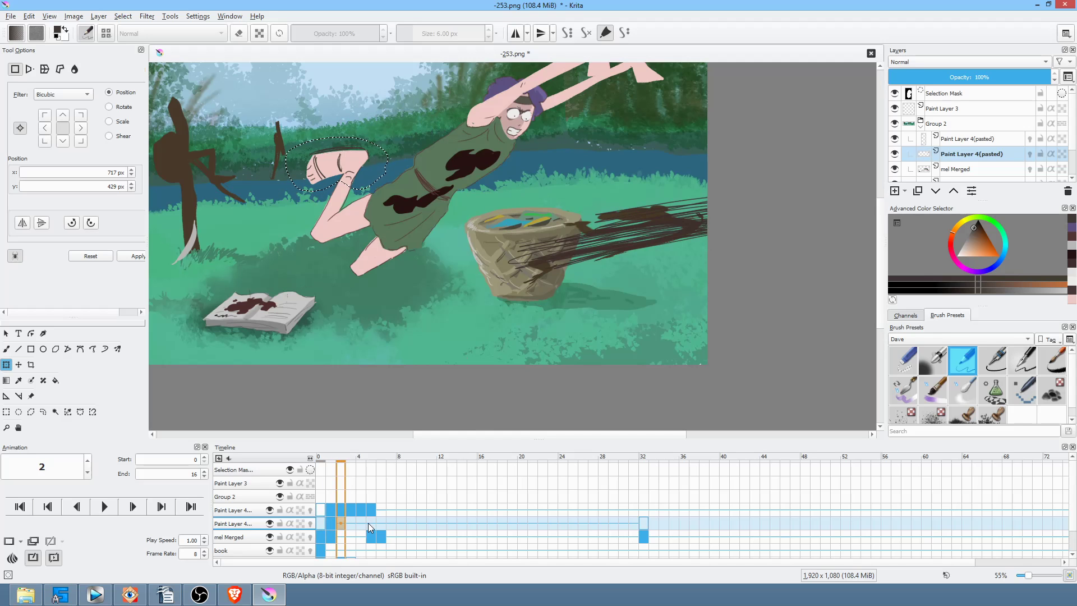
pyautogui.click(370, 523)
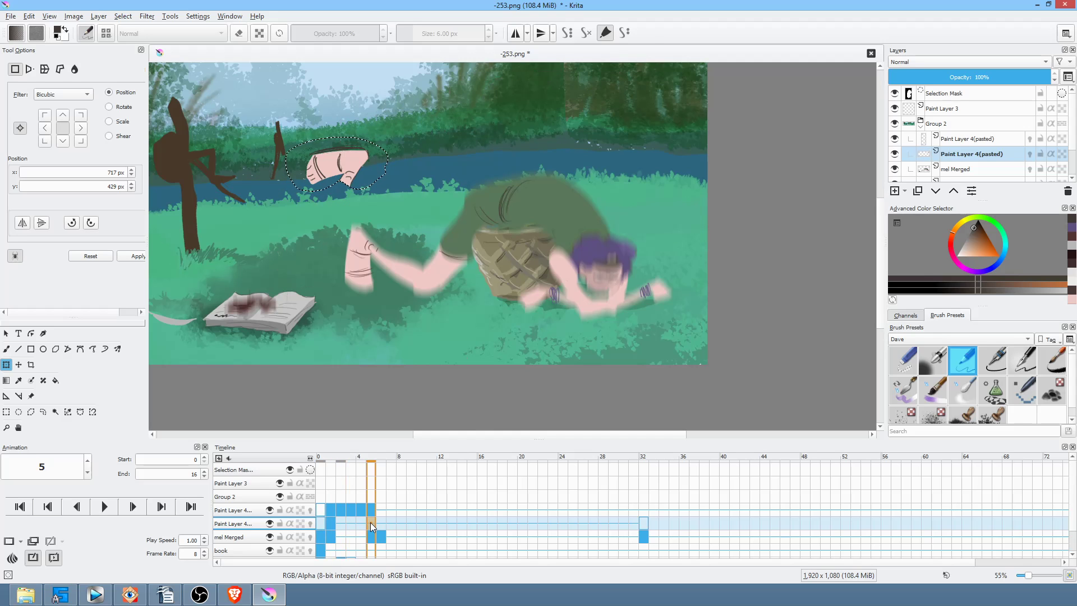
pyautogui.press('Delete')
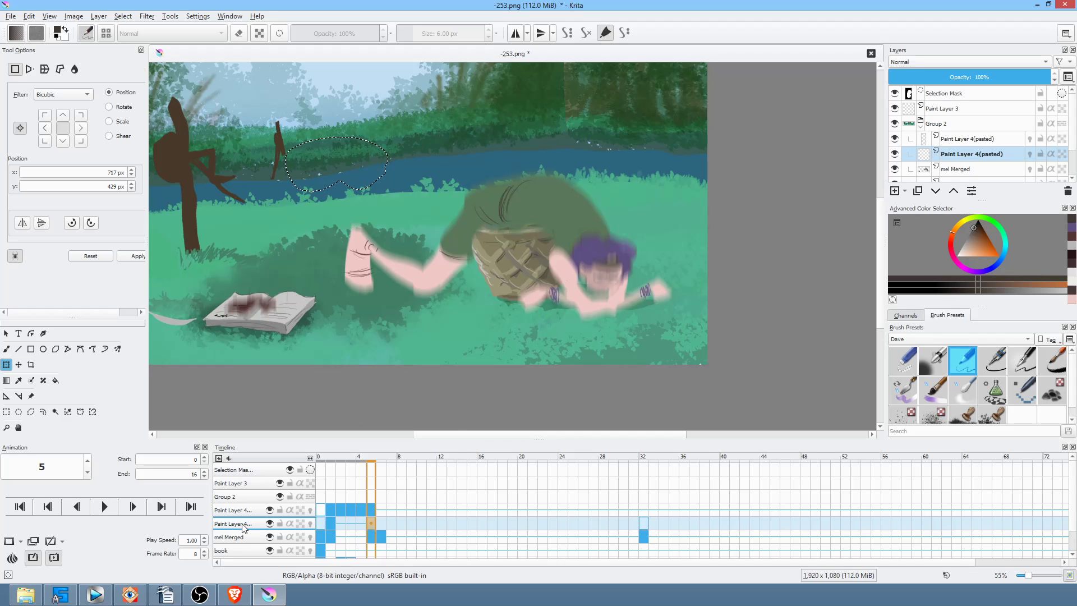
pyautogui.hotkey('shift', 'Delete')
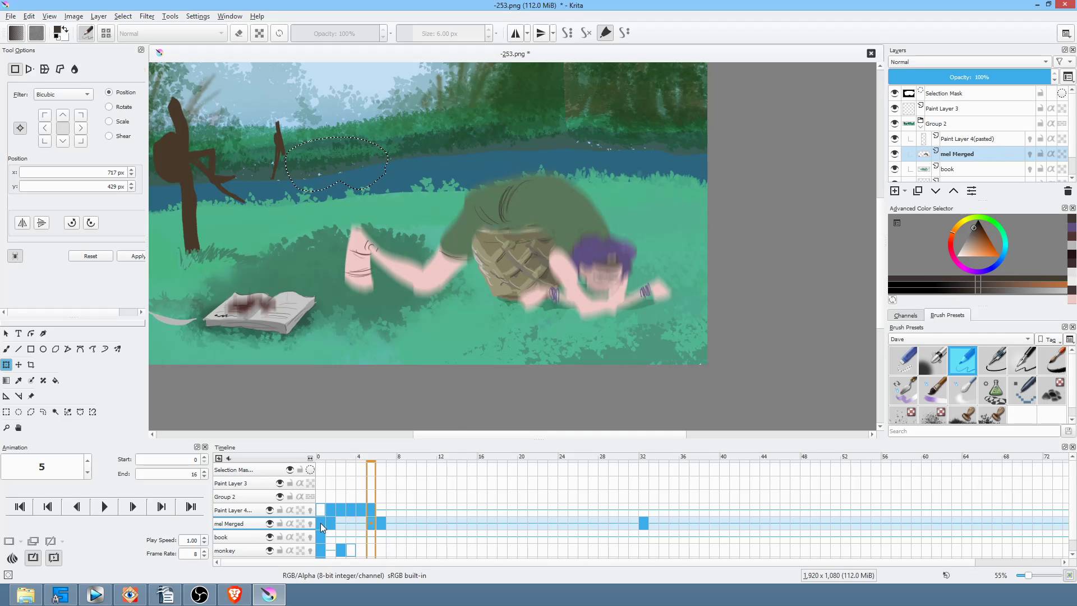
pyautogui.click(321, 523)
pyautogui.click(332, 523)
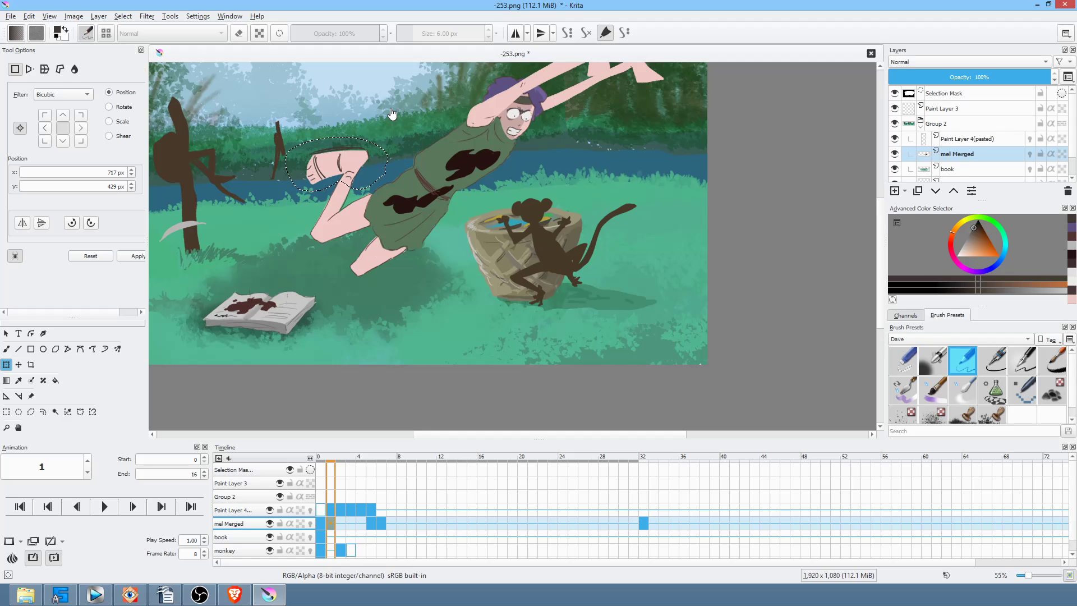
pyautogui.hotkey('ctrl', 'shift', 'a')
# Play back the animation to check the foot added to the leaping pose
pyautogui.press('space')
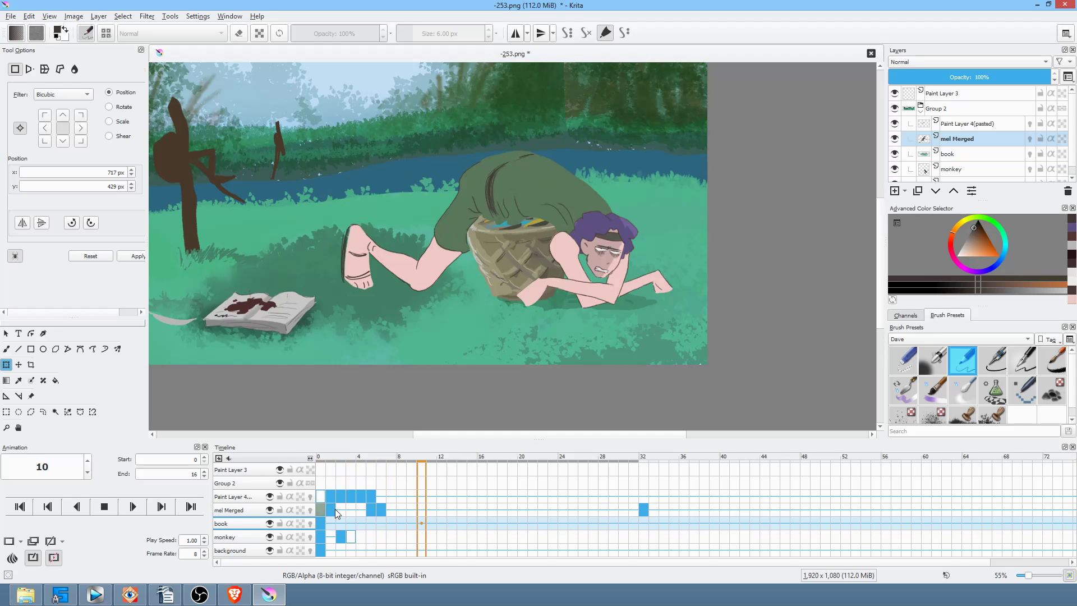
pyautogui.press('space')
pyautogui.press('space')
pyautogui.press('space')
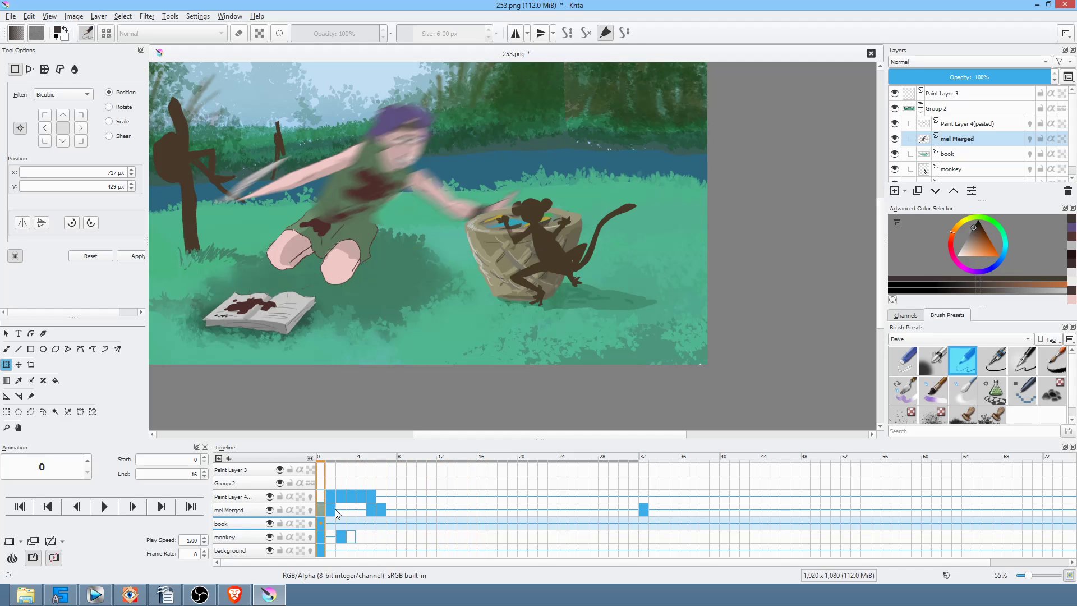
# Fill in skin-coloured fingers on both outstretched hands of the leaping pose at frame 1, sampling the color from the hand
pyautogui.click(335, 509)
pyautogui.scroll(3, 628, 167)
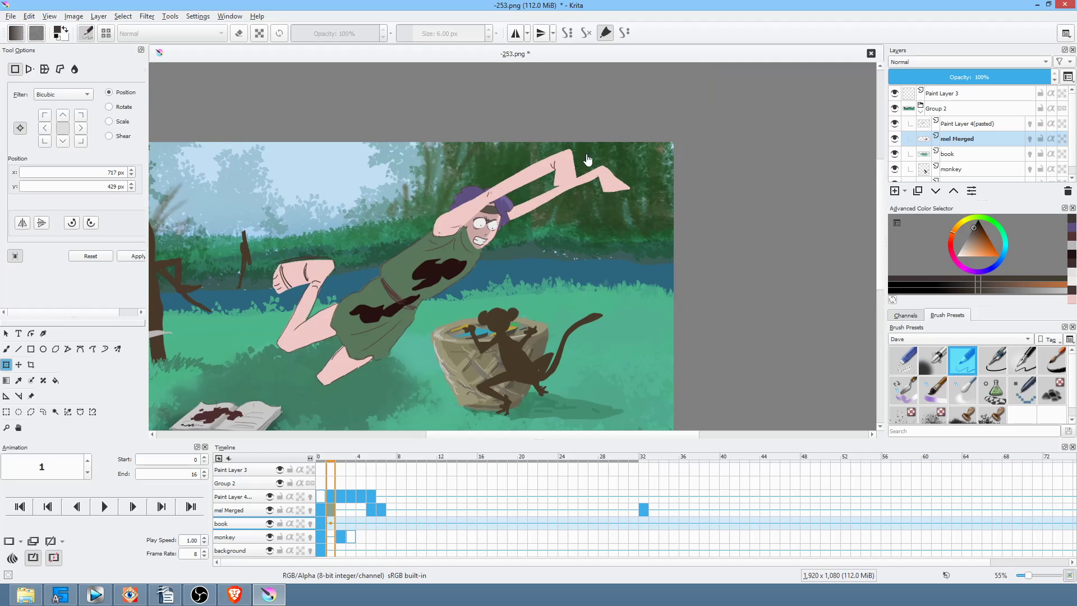
pyautogui.press('p')
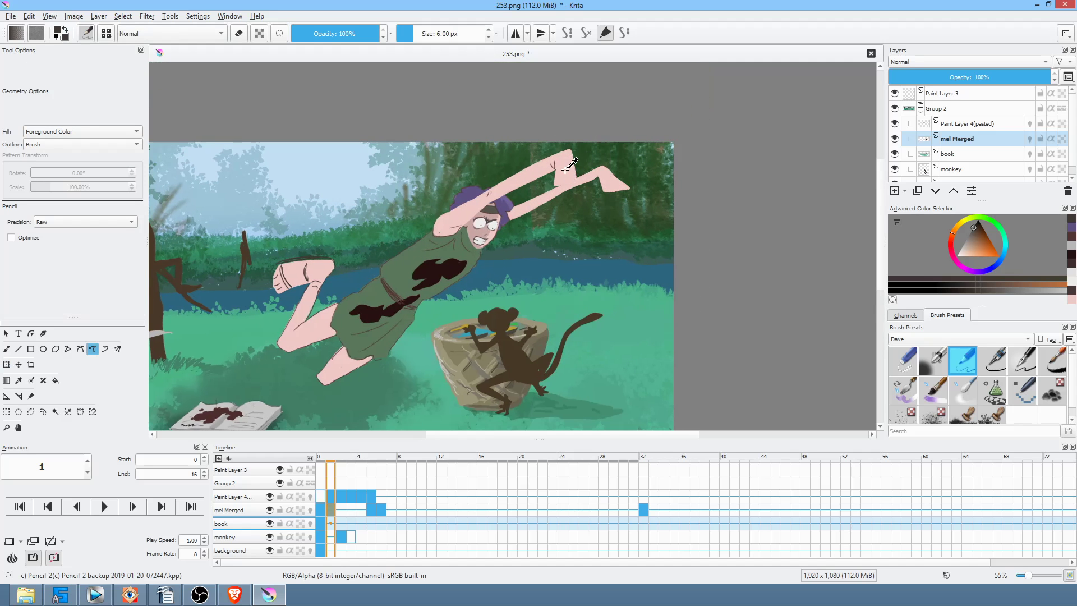
pyautogui.keyDown('ctrl'); pyautogui.click(567, 170); pyautogui.keyUp('ctrl')
pyautogui.scroll(4, 621, 213)
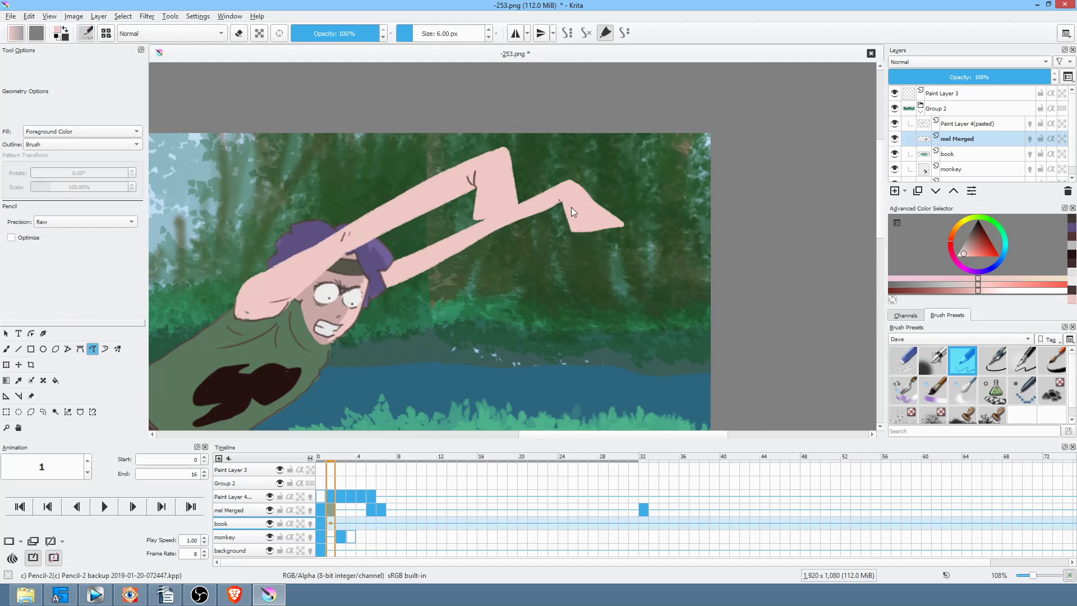
pyautogui.moveTo(552, 242); pyautogui.dragTo(579, 220)
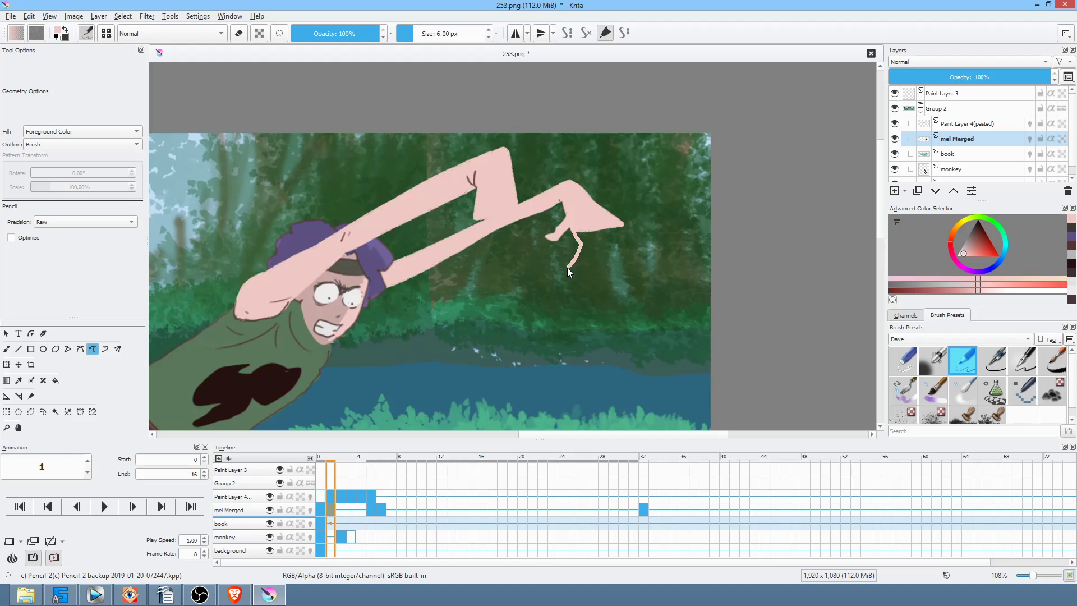
pyautogui.moveTo(584, 220); pyautogui.dragTo(583, 221)
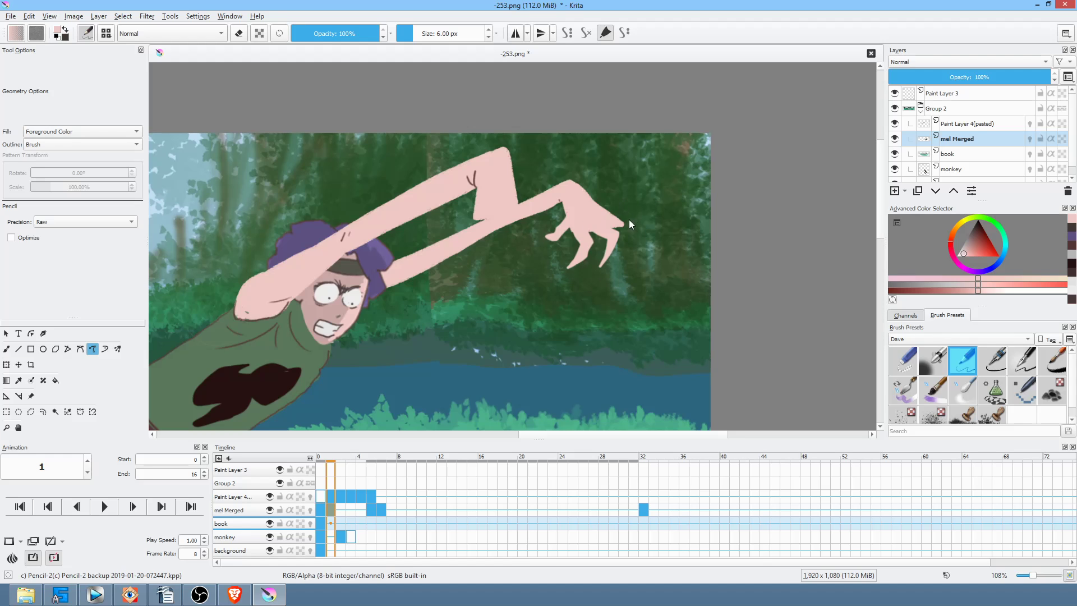
pyautogui.moveTo(631, 244); pyautogui.dragTo(623, 230)
pyautogui.moveTo(522, 235)
pyautogui.mouseDown()
pyautogui.moveTo(505, 203)
pyautogui.moveTo(515, 188)
pyautogui.moveTo(504, 209)
pyautogui.moveTo(513, 235)
pyautogui.moveTo(496, 267)
pyautogui.moveTo(499, 204)
pyautogui.mouseUp()
pyautogui.moveTo(483, 245); pyautogui.dragTo(495, 204)
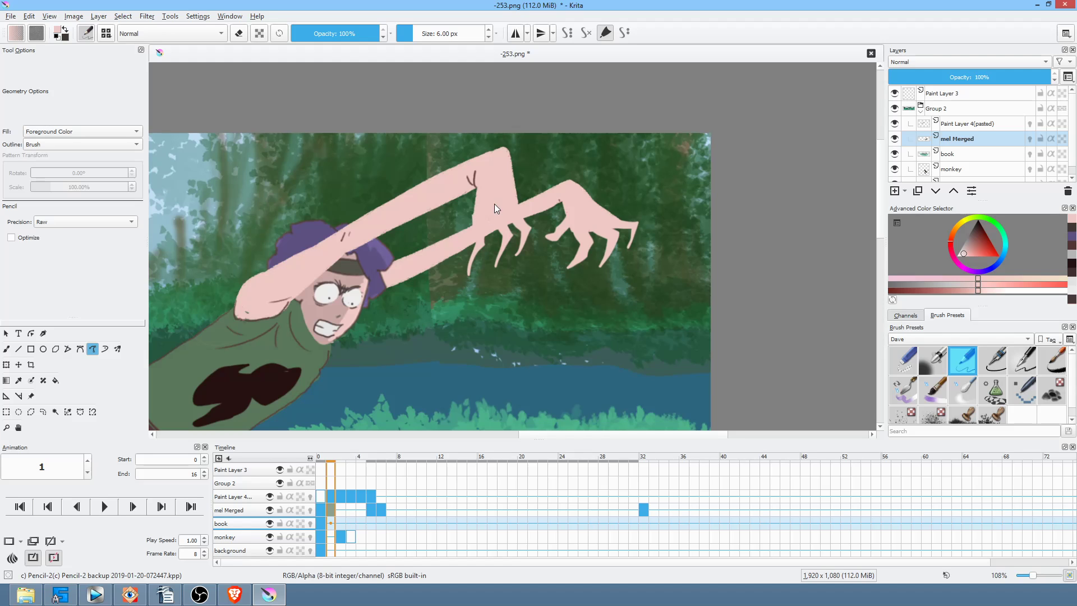
# Play back the animation to check the hands added to the leaping pose
pyautogui.press('space')
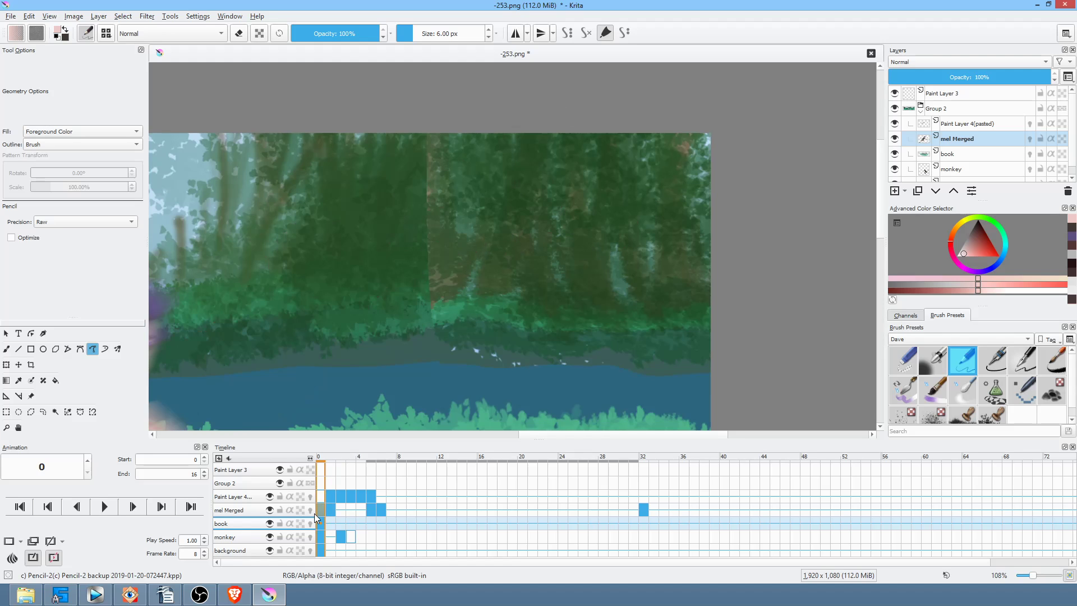
pyautogui.press('space')
pyautogui.moveTo(604, 278); pyautogui.dragTo(640, 231)
pyautogui.moveTo(640, 232); pyautogui.dragTo(594, 291)
pyautogui.press('space')
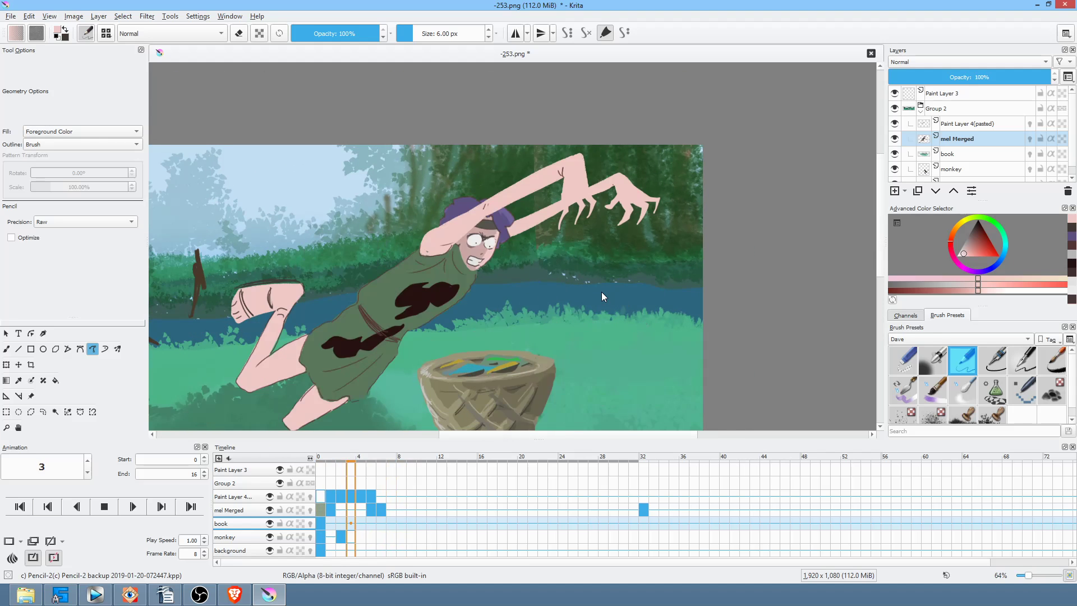
pyautogui.press('space')
# Fill in skin-coloured fingers on both hands of the fallen pose at frame 6
pyautogui.click(376, 494)
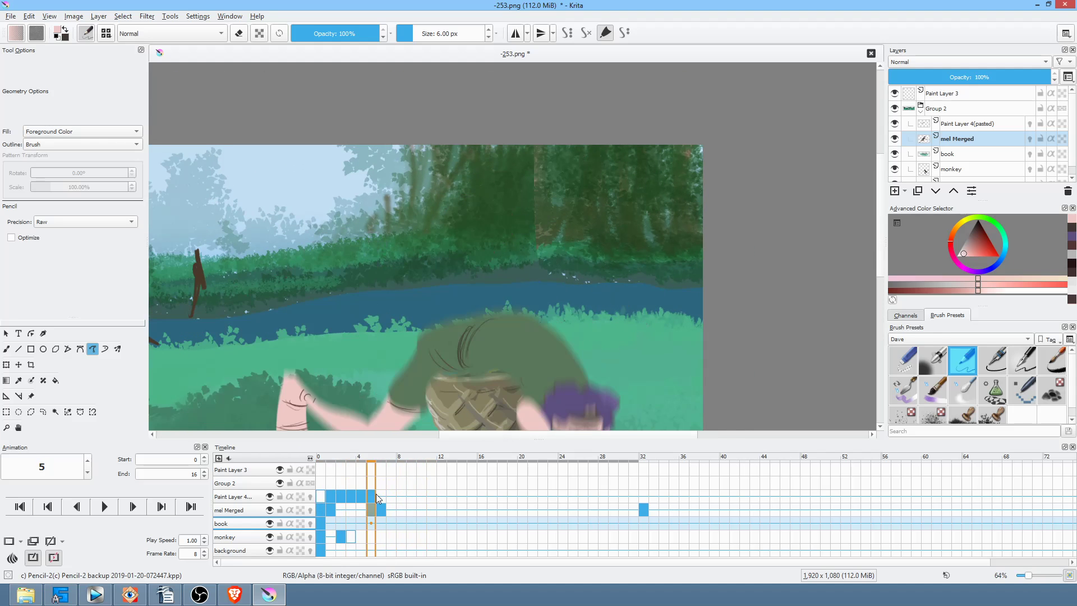
pyautogui.click(383, 508)
pyautogui.scroll(-4, 637, 331)
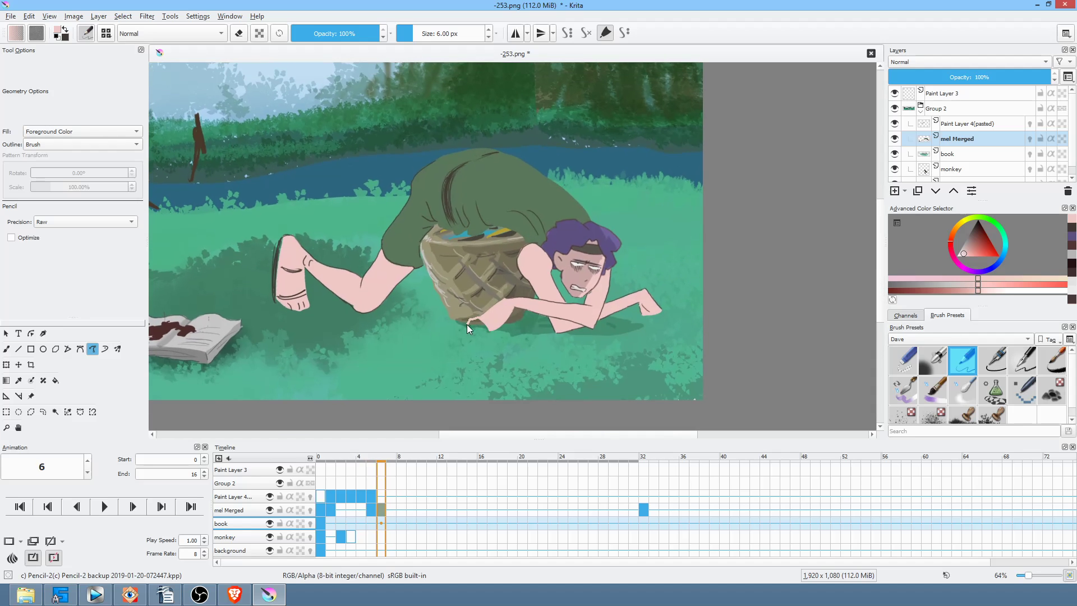
pyautogui.moveTo(469, 328); pyautogui.dragTo(492, 316)
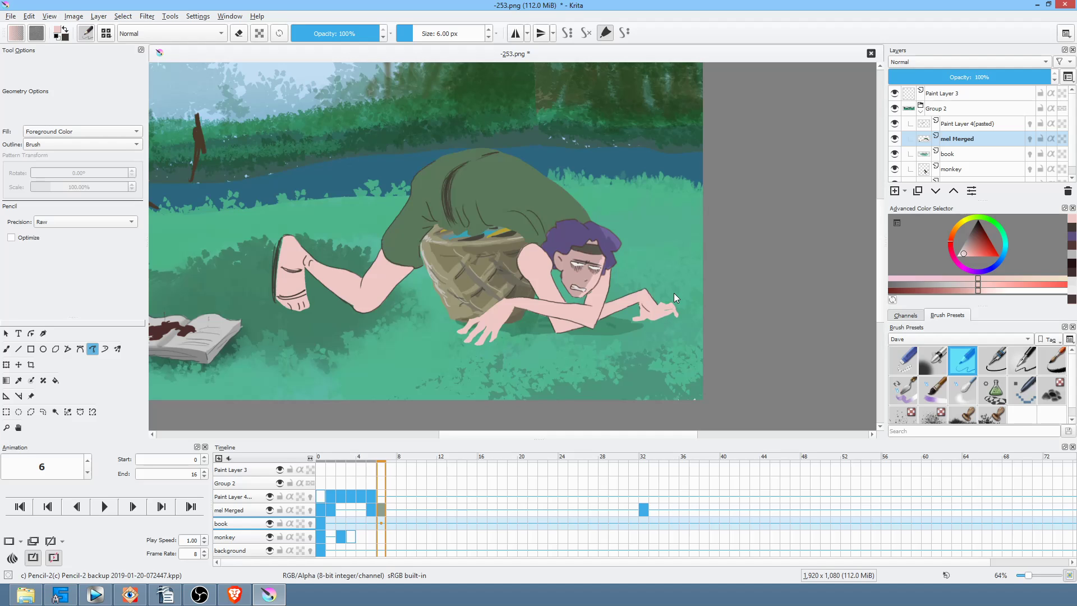
pyautogui.moveTo(655, 325); pyautogui.dragTo(653, 317)
# Outline the fingers and knuckle details of both hands at frame 6 with a dark brown brush line
pyautogui.moveTo(975, 237); pyautogui.dragTo(956, 256)
pyautogui.press('b')
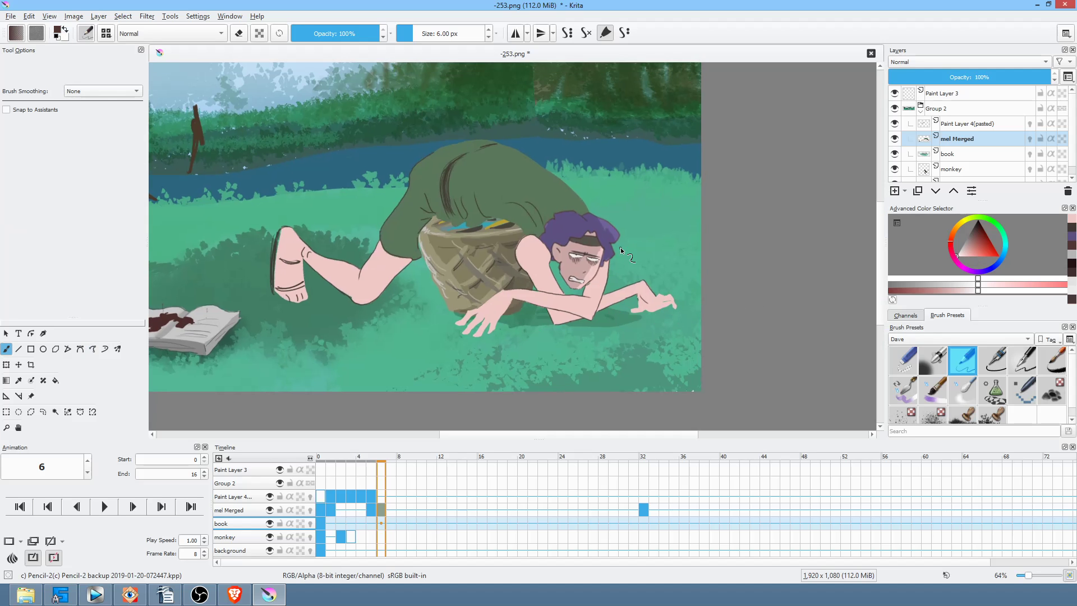
pyautogui.scroll(3, 621, 248)
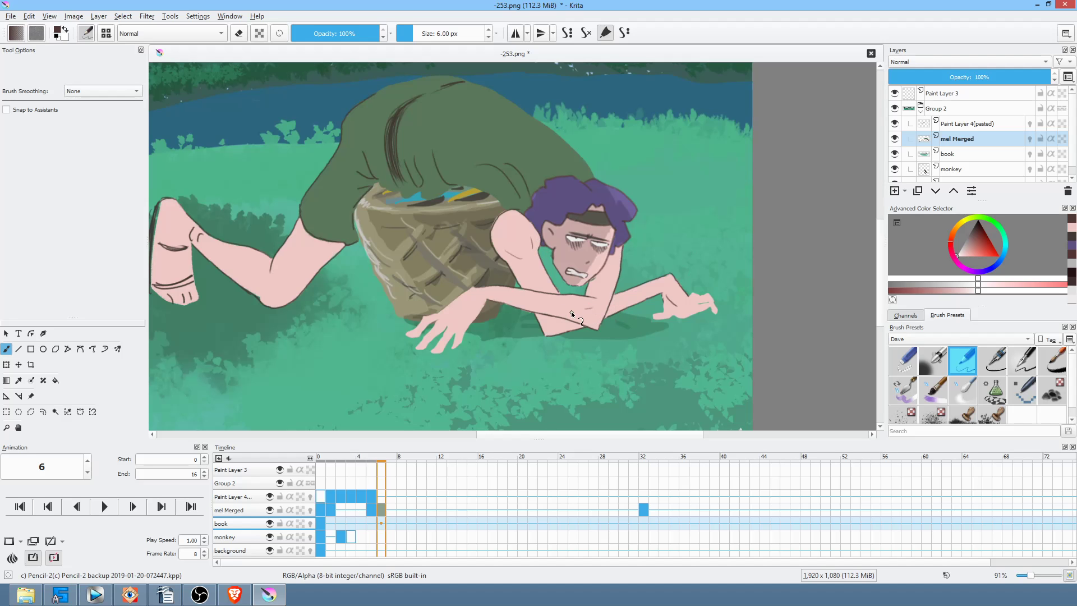
pyautogui.scroll(5, 490, 284)
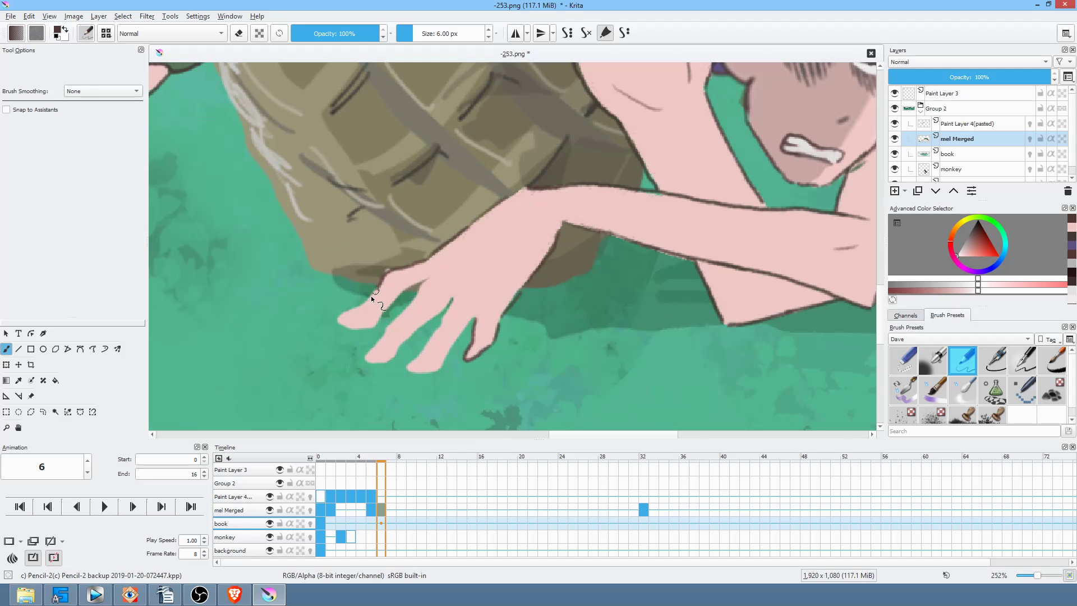
pyautogui.moveTo(371, 295); pyautogui.dragTo(339, 322)
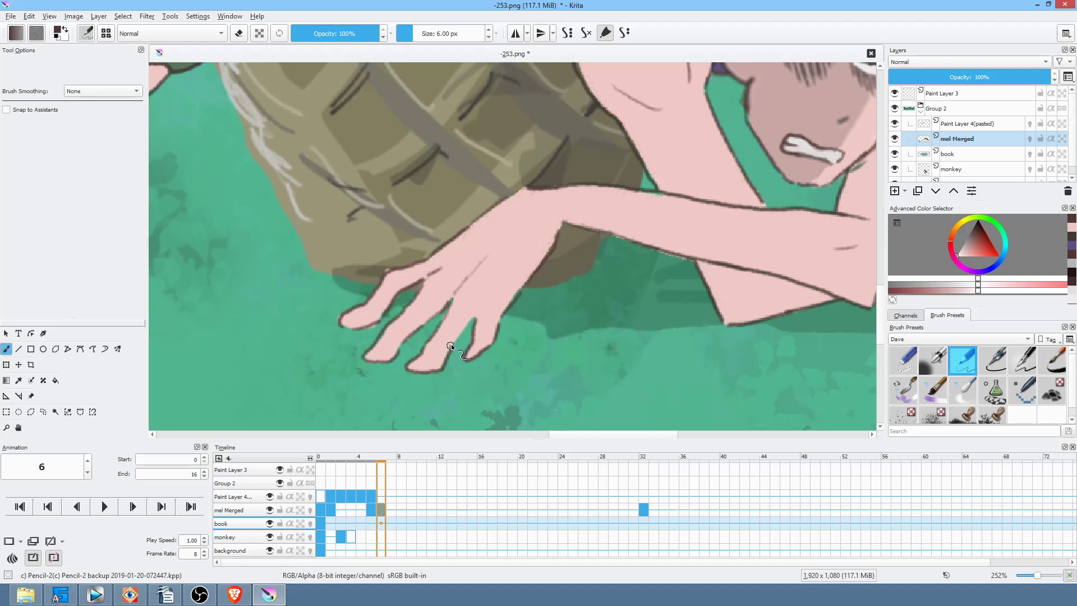
pyautogui.moveTo(834, 294); pyautogui.dragTo(428, 383)
pyautogui.moveTo(644, 314); pyautogui.dragTo(643, 342)
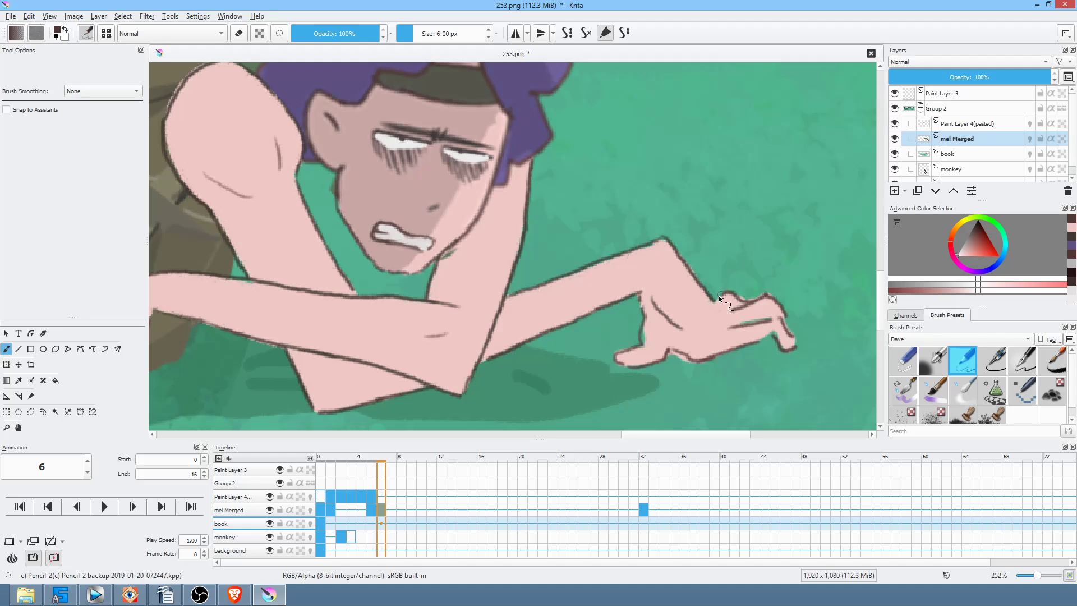
# Sample the tunic's green and extend the tunic over part of the basket's opening at frame 6
pyautogui.scroll(-5, 738, 315)
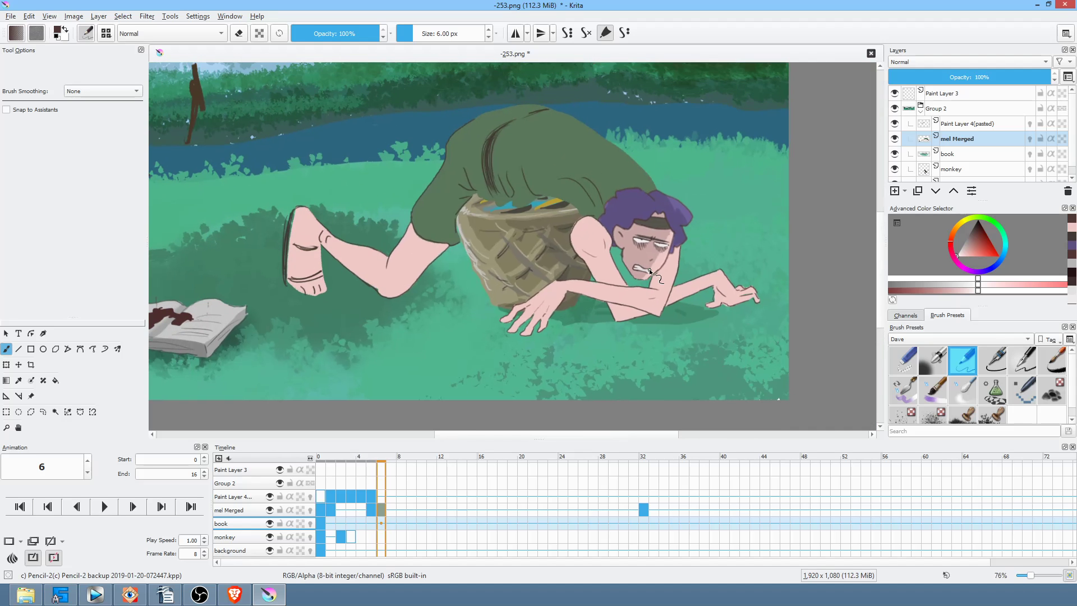
pyautogui.keyDown('ctrl'); pyautogui.click(555, 162); pyautogui.keyUp('ctrl')
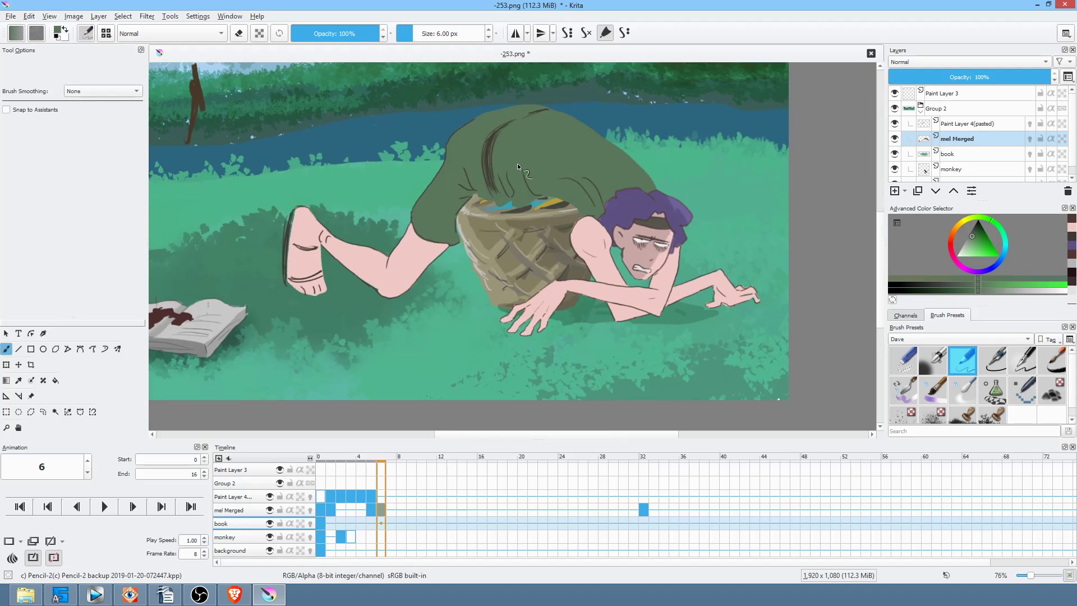
pyautogui.press('p')
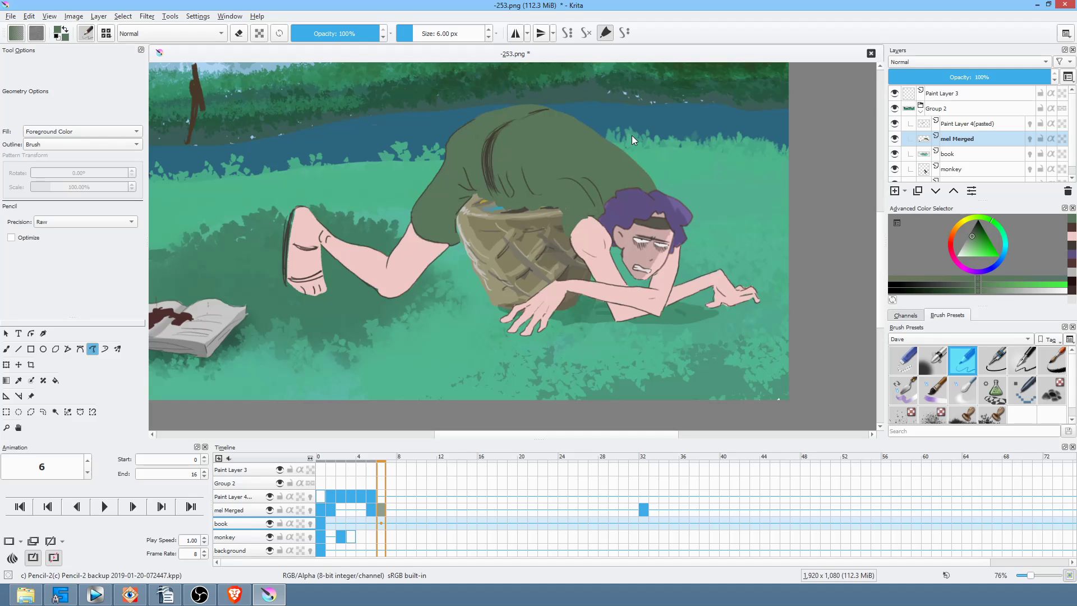
# Check what Paint Layer 4(pasted) contains by toggling its visibility, and rename it as feather
pyautogui.click(318, 509)
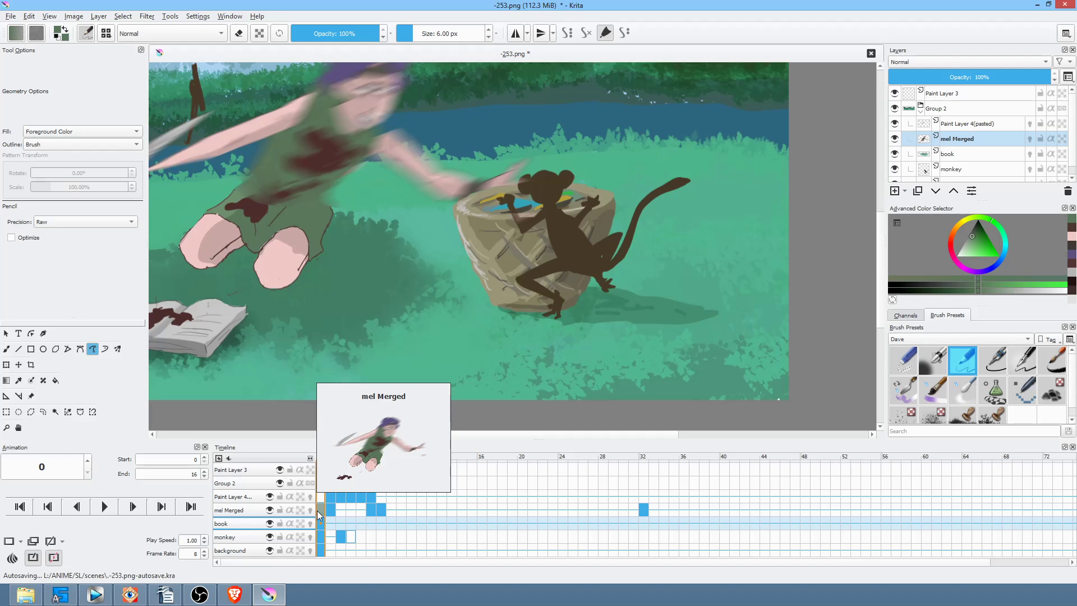
pyautogui.click(976, 125)
pyautogui.click(897, 124)
pyautogui.click(897, 123)
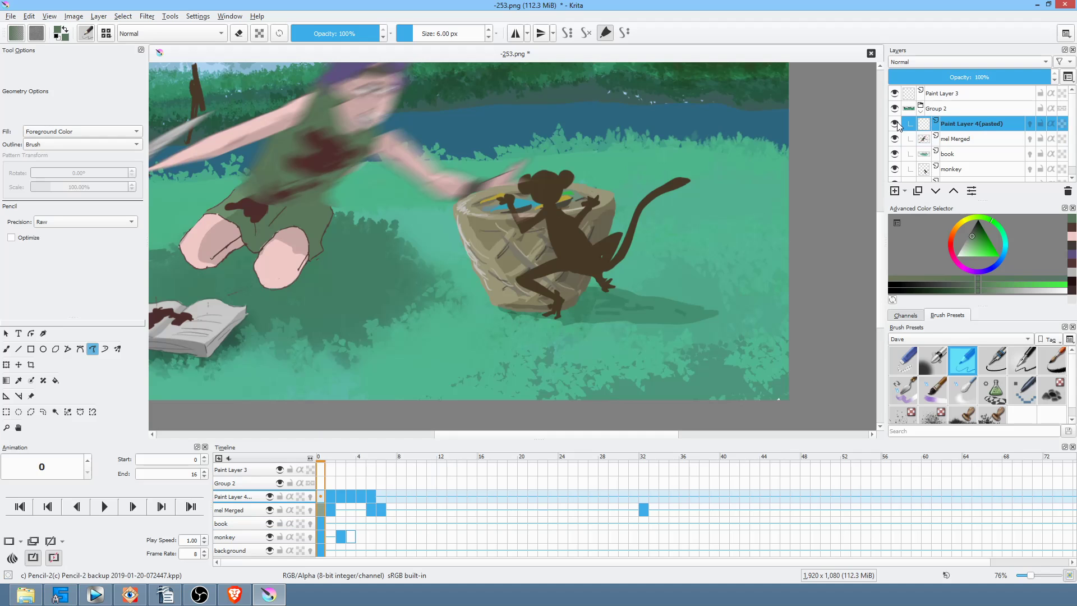
pyautogui.scroll(-1, 627, 256)
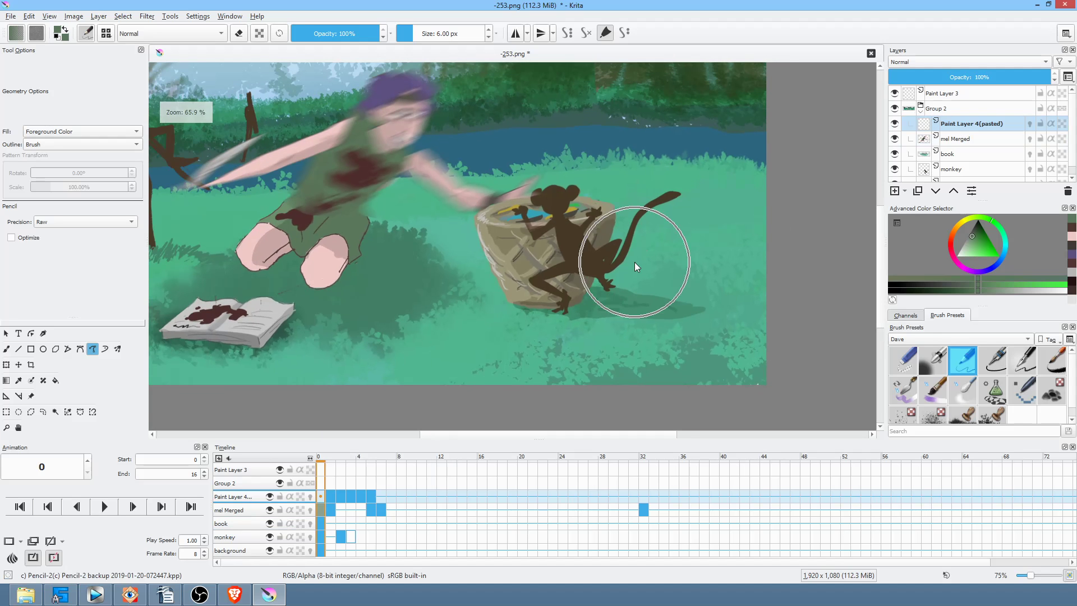
pyautogui.doubleClick(991, 122)
pyautogui.write('feather')
pyautogui.press('Return')
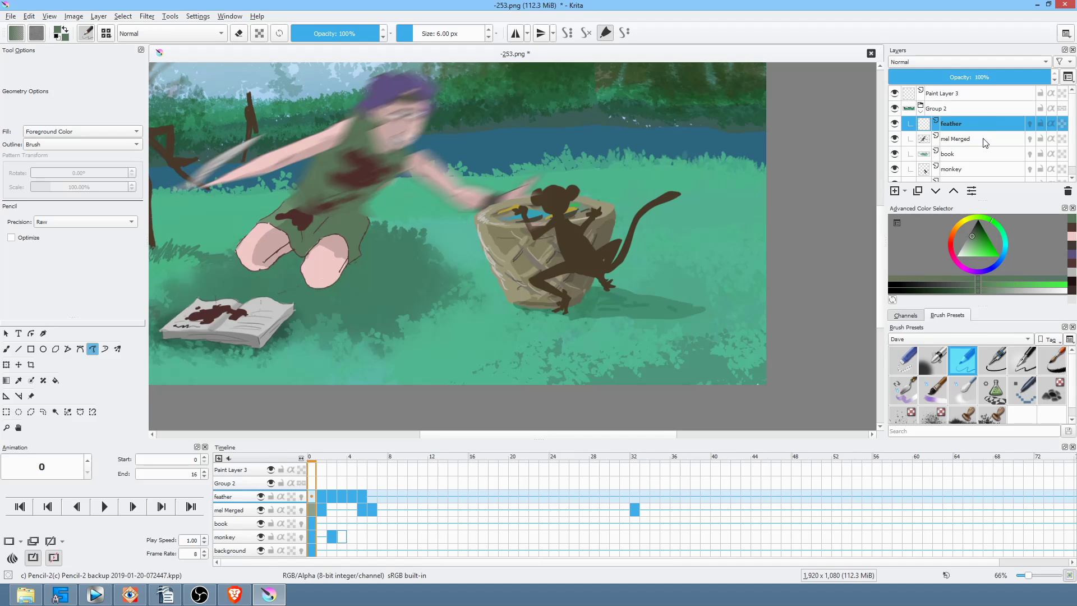
# Add a paint layer named shd above the mel Merged layer and turn on Inherit Alpha for it
pyautogui.click(976, 138)
pyautogui.click(895, 190)
pyautogui.doubleClick(980, 136)
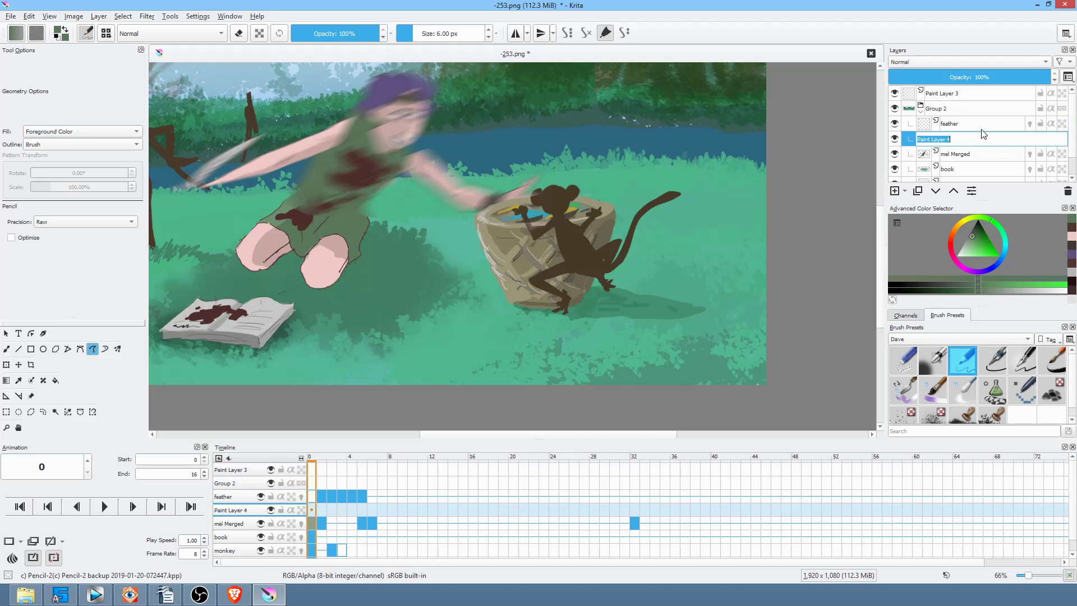
pyautogui.write('shd')
pyautogui.press('Return')
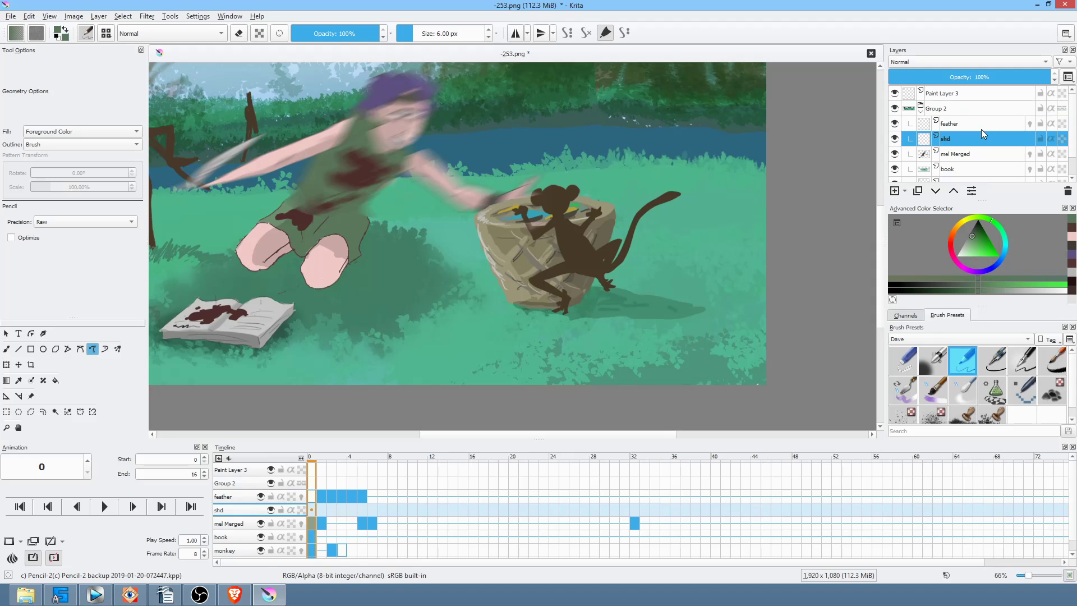
pyautogui.click(1050, 139)
# Move the background, monkey and book layers out of Group 2, placing them below the group
pyautogui.moveTo(989, 200); pyautogui.dragTo(989, 233)
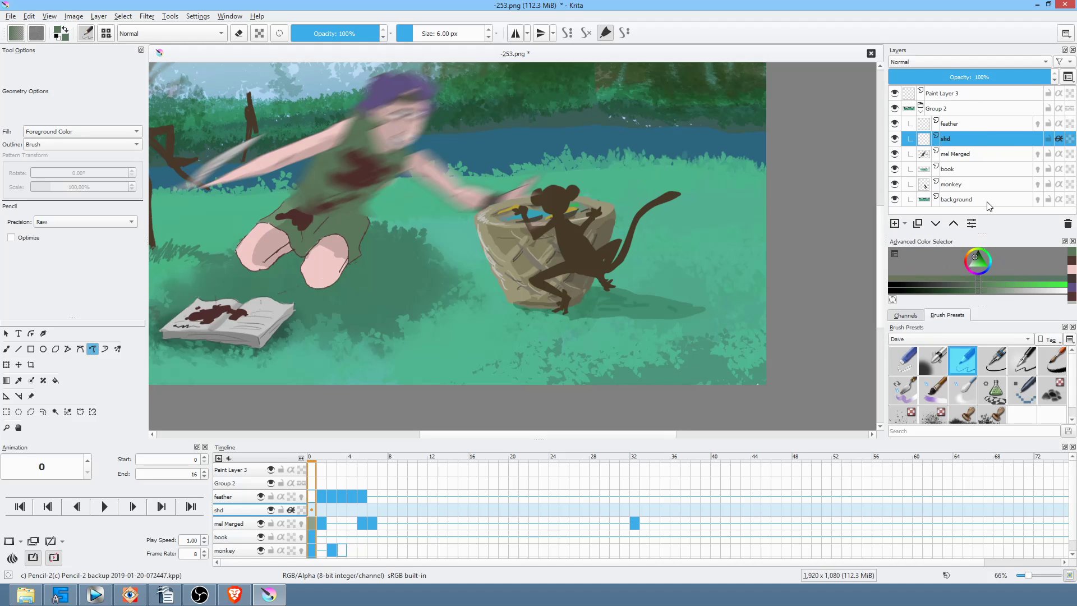
pyautogui.click(989, 203)
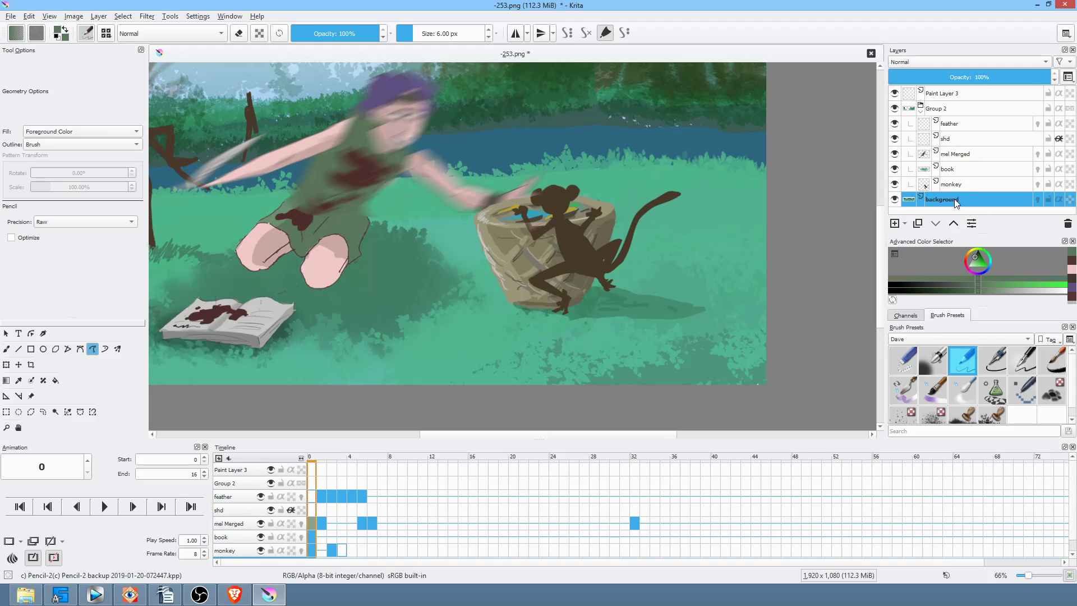
pyautogui.click(965, 183)
pyautogui.click(936, 223)
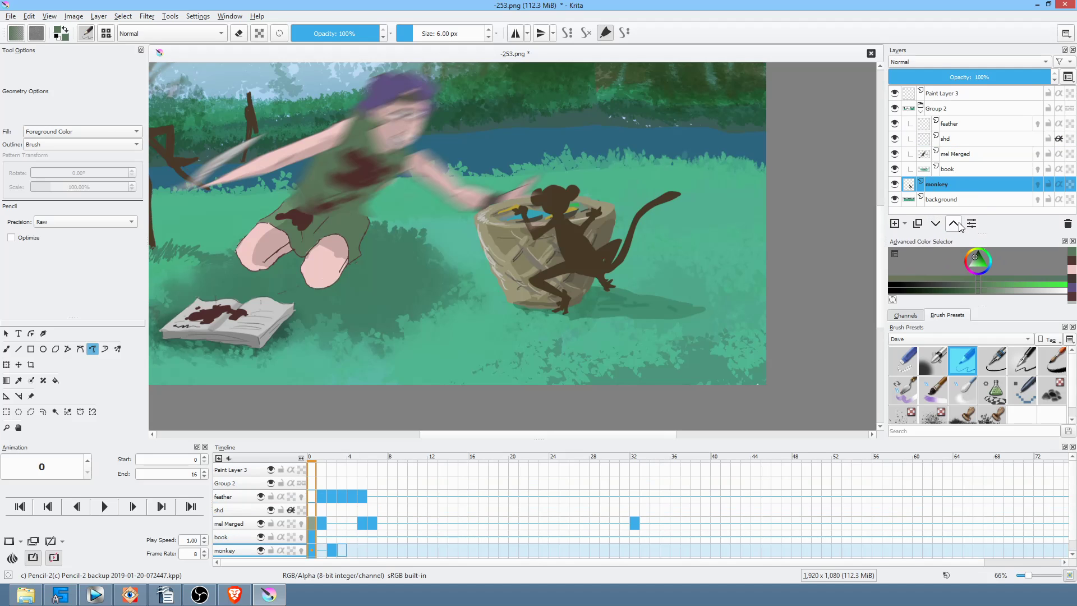
pyautogui.click(965, 171)
pyautogui.click(936, 223)
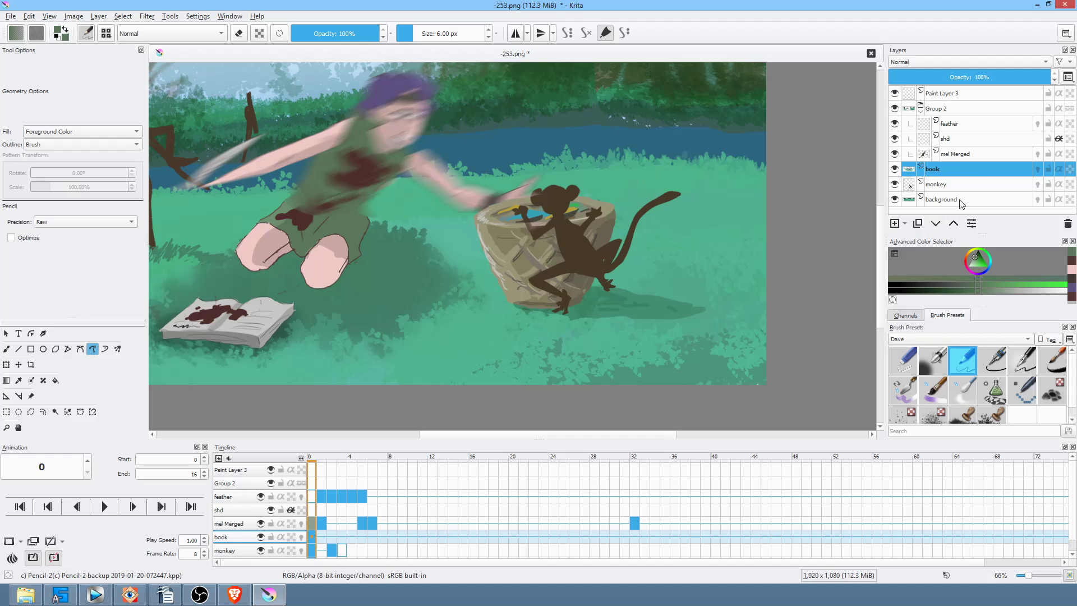
# Move the feather layer out of Group 2, placing it directly above the group
pyautogui.click(976, 153)
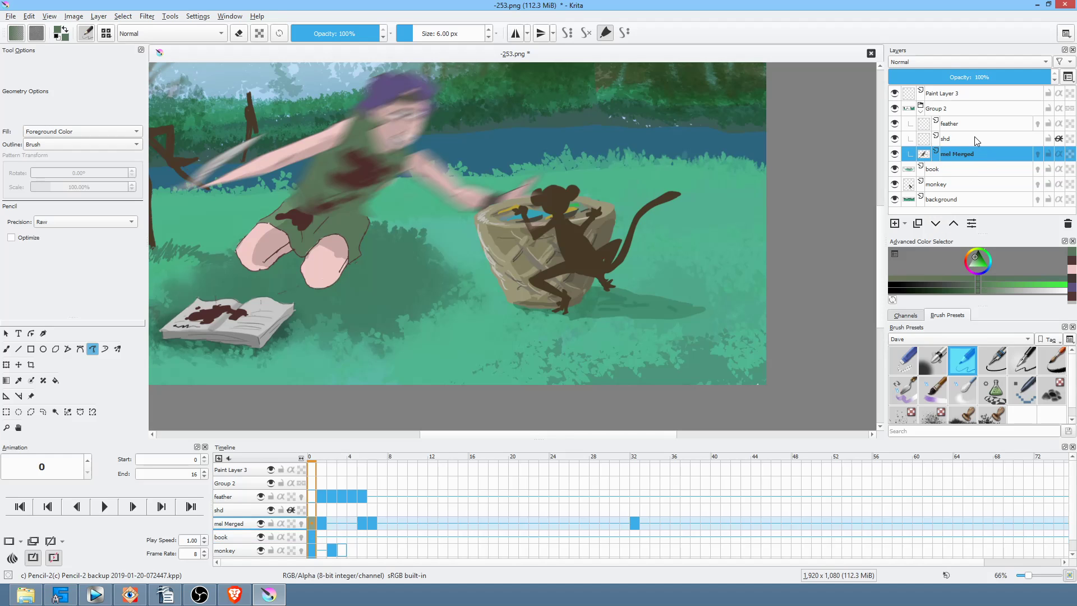
pyautogui.click(975, 136)
pyautogui.click(977, 120)
pyautogui.click(954, 223)
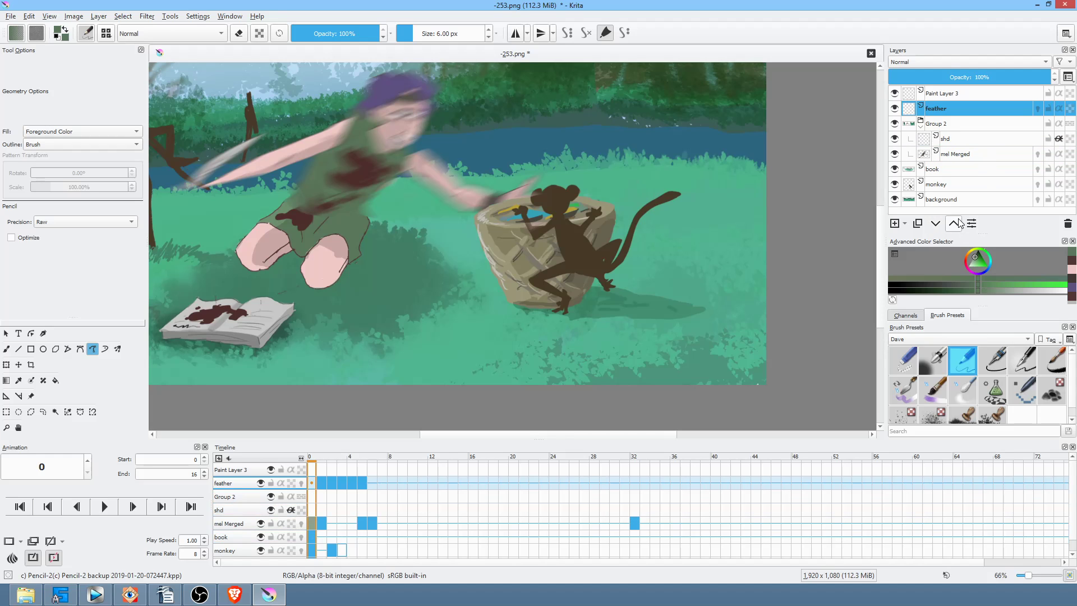
# Rename Group 2 as mel grp
pyautogui.click(958, 124)
pyautogui.doubleClick(958, 124)
pyautogui.write('m')
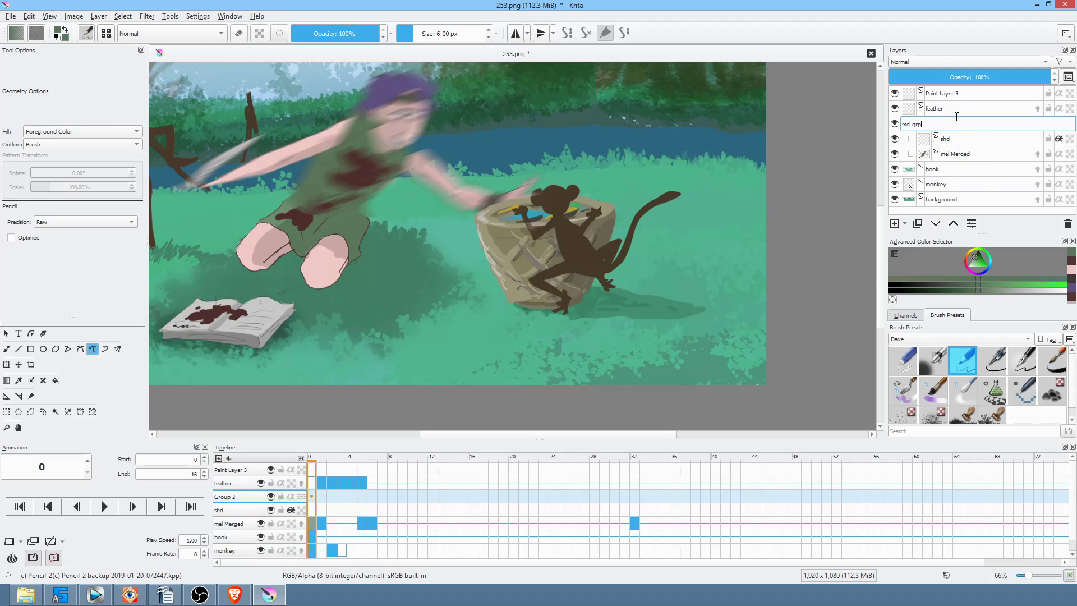
pyautogui.write('el grp')
pyautogui.press('Return')
# Fill a black shadow shape over the character's hair and head on the shd layer at frame 0
pyautogui.click(1039, 138)
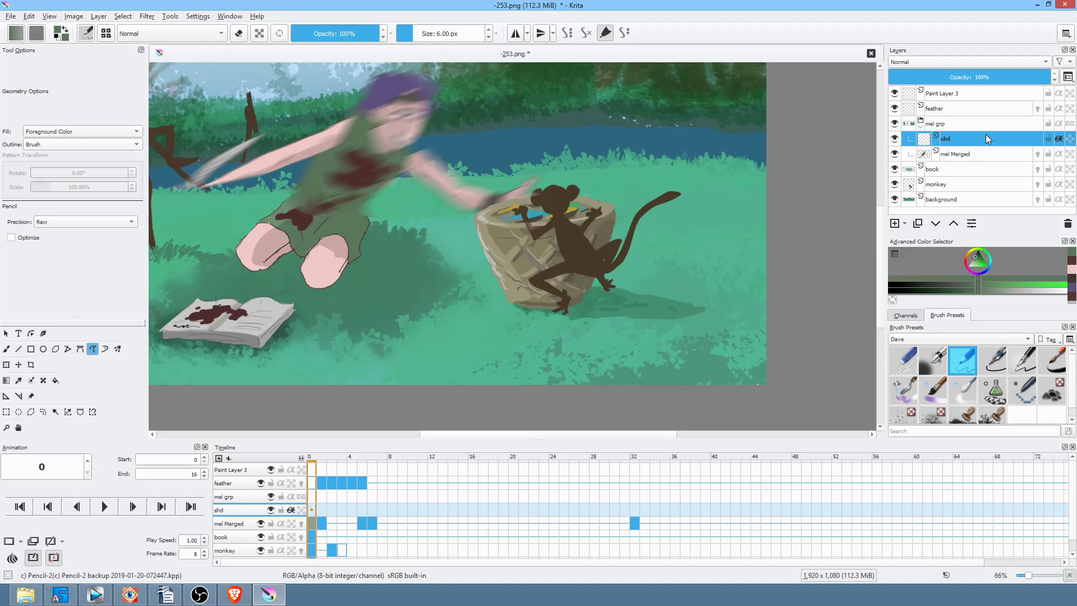
pyautogui.moveTo(489, 226); pyautogui.dragTo(554, 257)
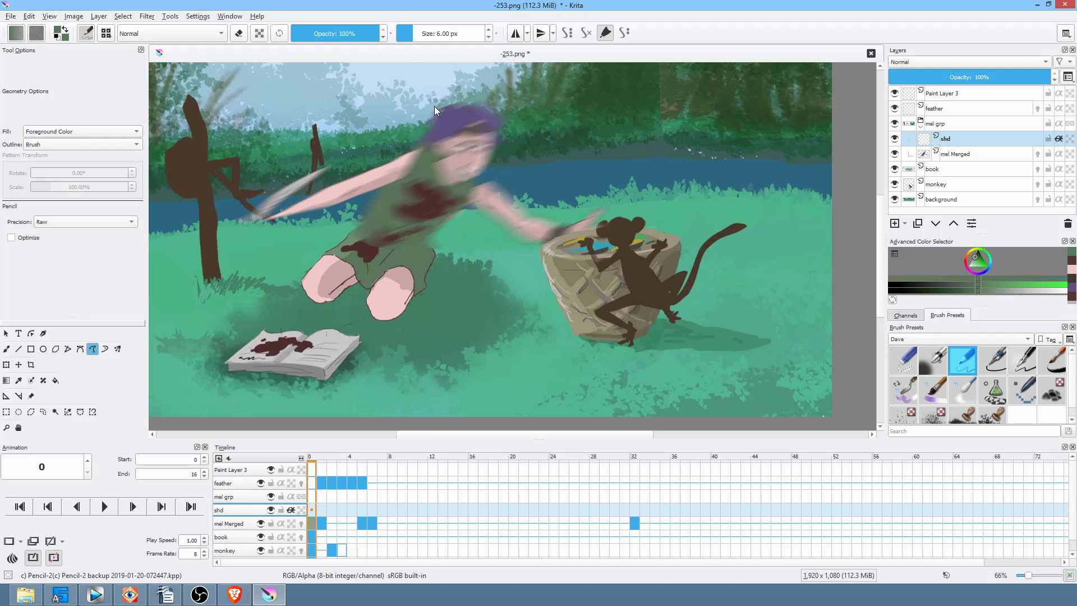
pyautogui.press('d')
pyautogui.moveTo(441, 78); pyautogui.dragTo(507, 70)
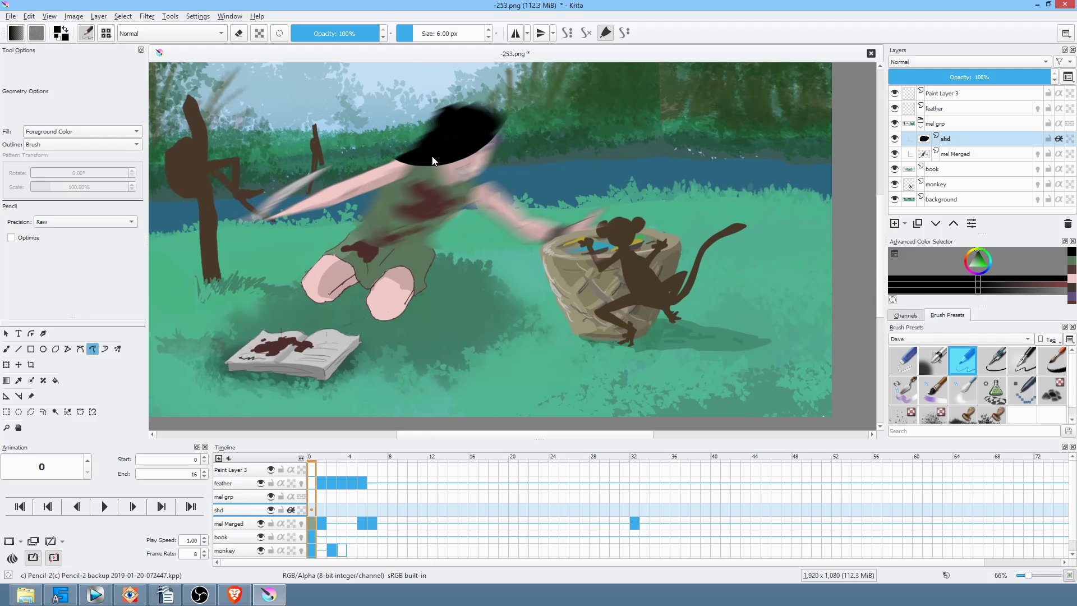
# Try erasing the character's head and upper torso on the mel Merged layer at frame 0, and undo it together with the black shadow fill
pyautogui.click(987, 158)
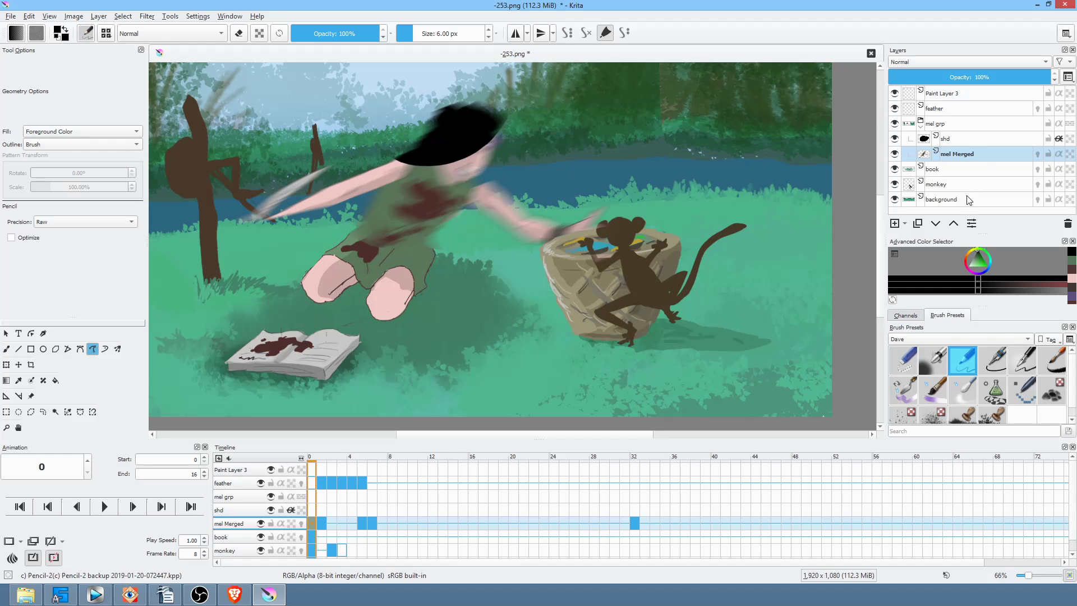
pyautogui.press('e')
pyautogui.moveTo(529, 80); pyautogui.dragTo(542, 69)
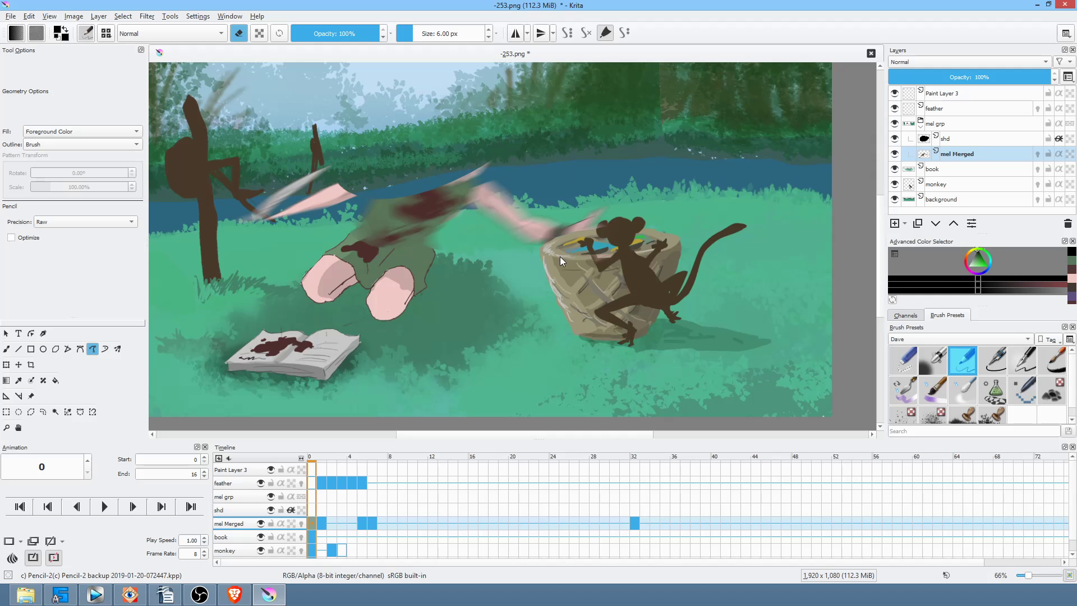
pyautogui.hotkey('ctrl', 'z')
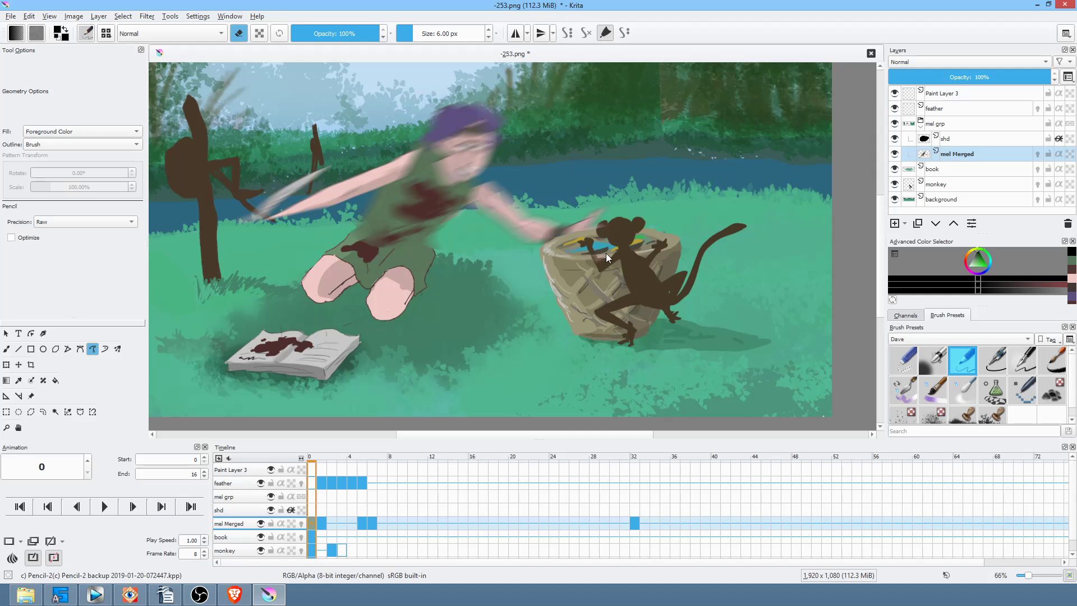
# Add a keyframe to the shd layer at frame 1 and, with eraser mode off, fill a black shadow along the character's near arm
pyautogui.click(327, 510)
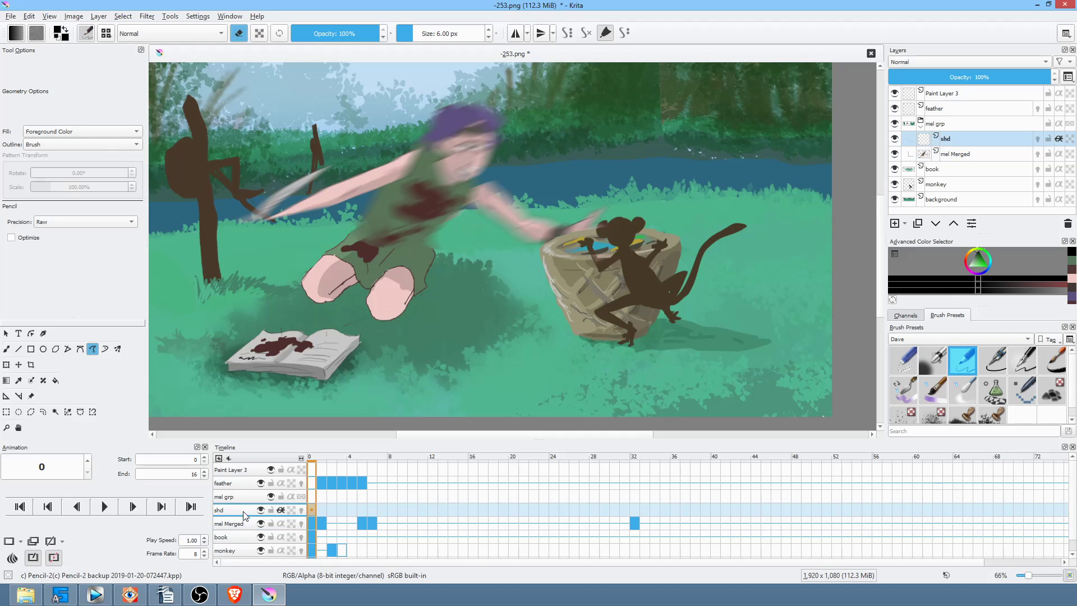
pyautogui.click(321, 522)
pyautogui.click(314, 508)
pyautogui.click(322, 509)
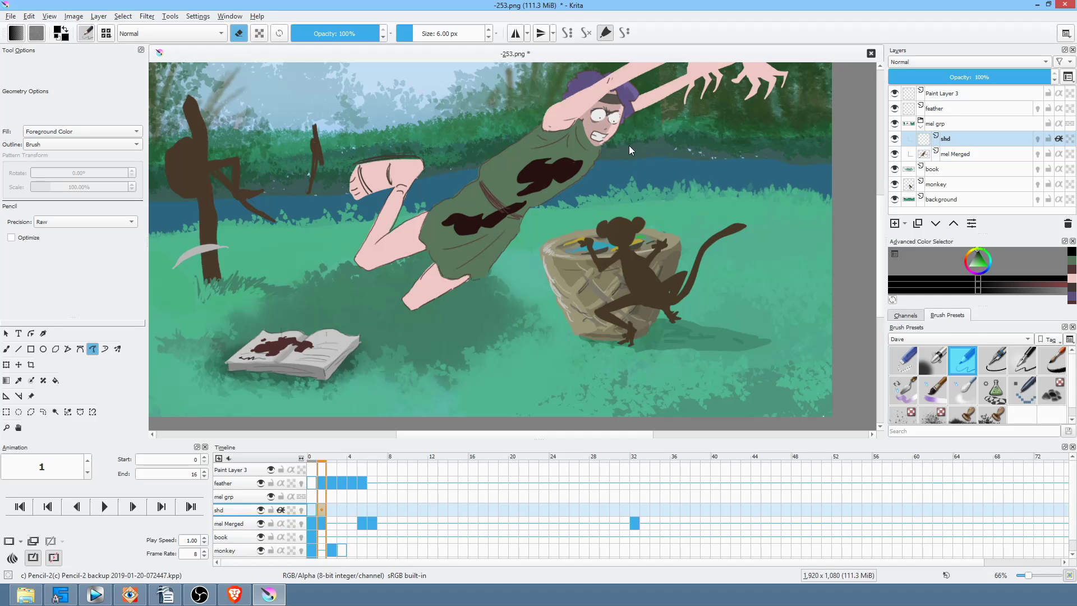
pyautogui.moveTo(574, 199); pyautogui.dragTo(511, 292)
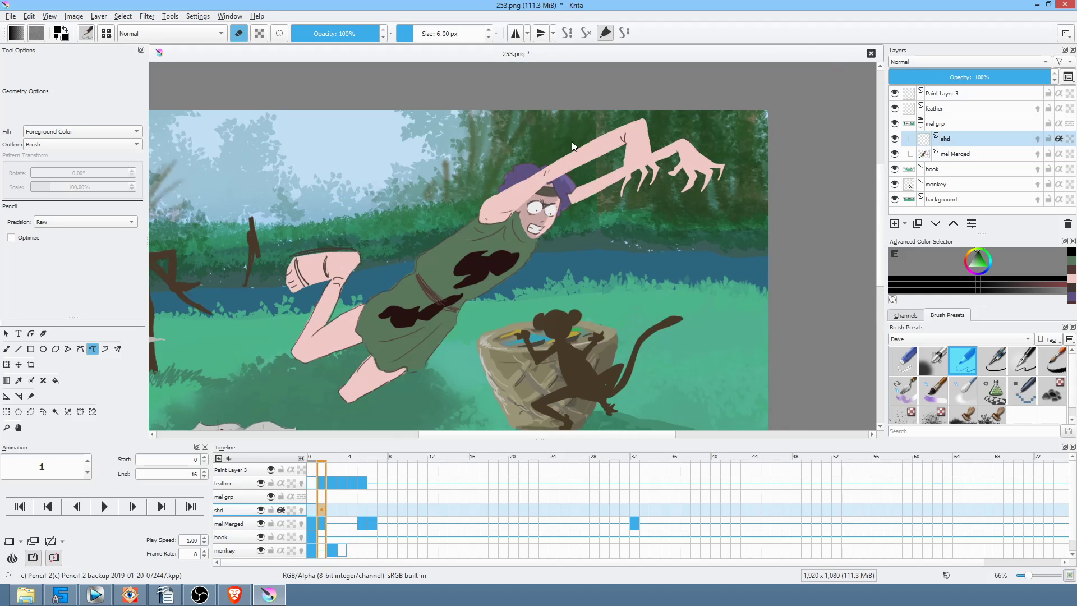
pyautogui.moveTo(622, 149)
pyautogui.mouseDown()
pyautogui.moveTo(624, 136)
pyautogui.moveTo(525, 194)
pyautogui.mouseUp()
pyautogui.moveTo(486, 240); pyautogui.dragTo(509, 226)
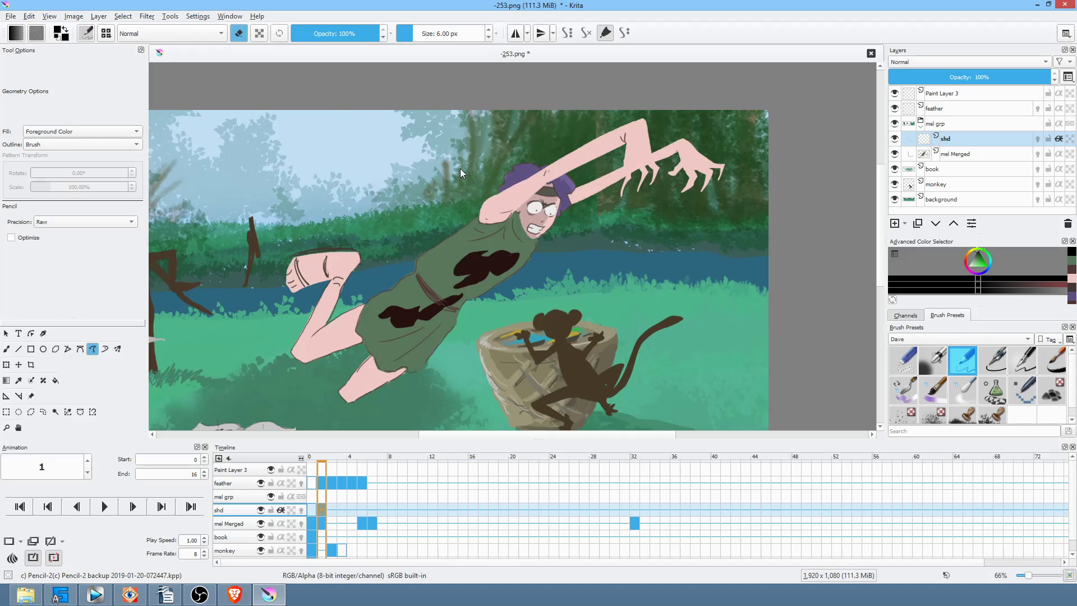
pyautogui.click(239, 33)
pyautogui.moveTo(623, 162); pyautogui.dragTo(628, 135)
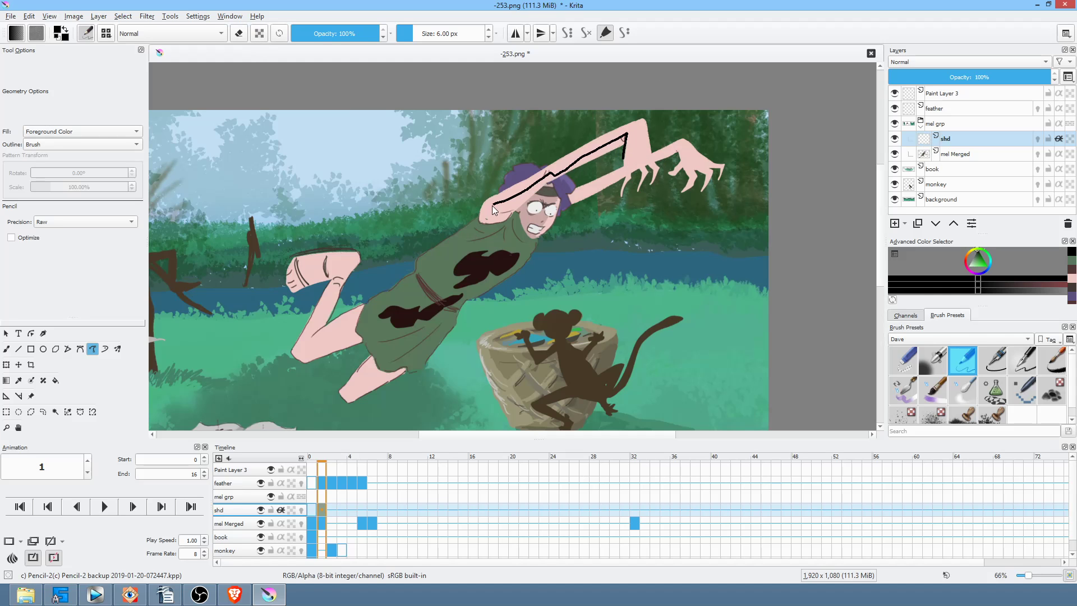
pyautogui.moveTo(537, 197); pyautogui.dragTo(601, 146)
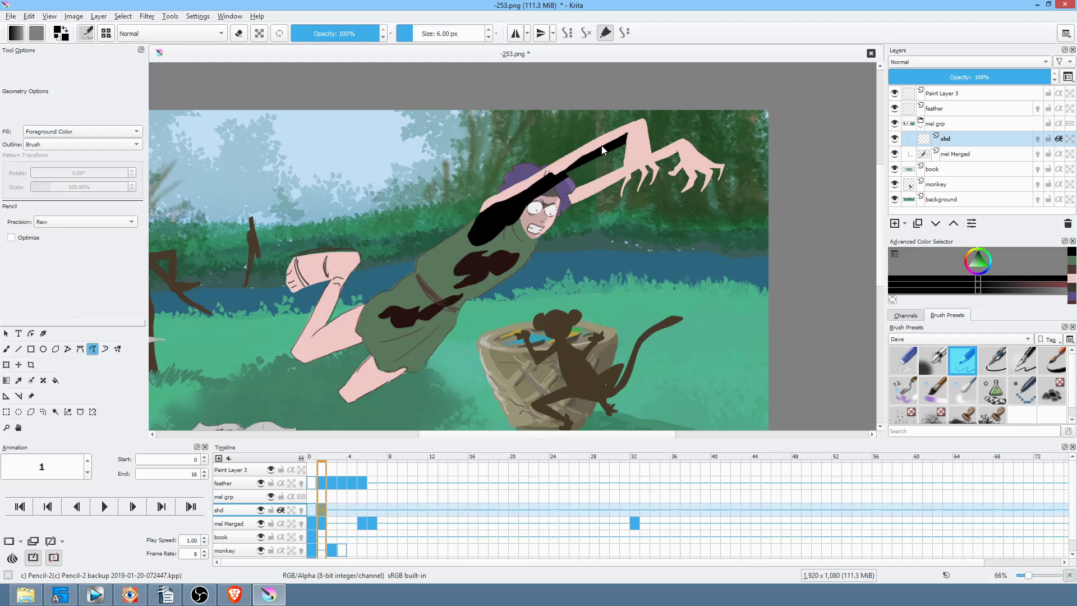
# Lower the shd layer's opacity to 18% and fill shadow shapes on the far arm, chin, lower dress and legs at frame 1
pyautogui.moveTo(1046, 78); pyautogui.dragTo(918, 83)
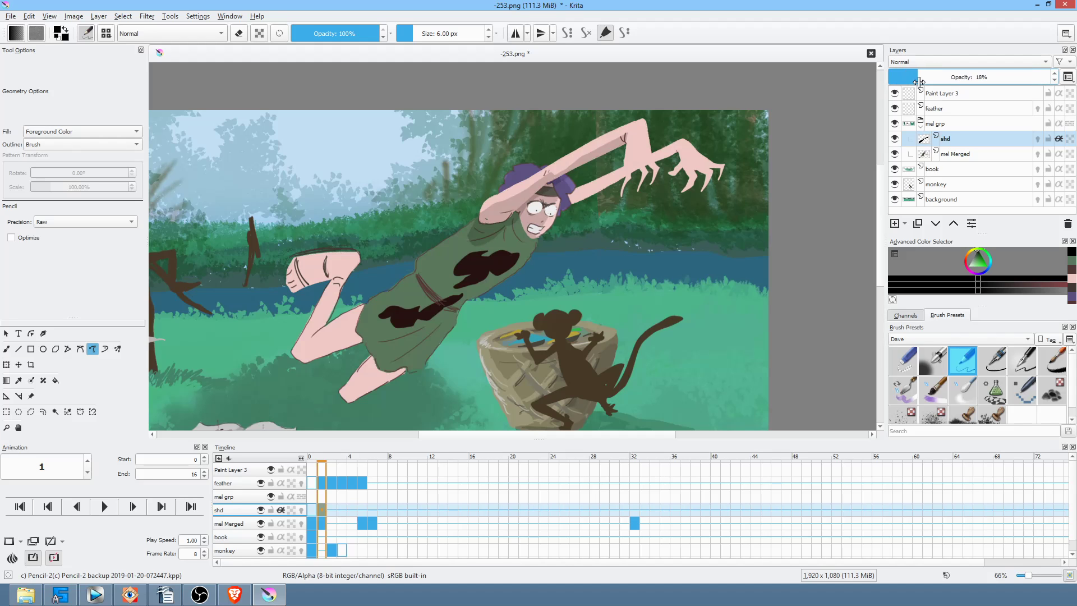
pyautogui.moveTo(571, 208)
pyautogui.mouseDown()
pyautogui.moveTo(570, 194)
pyautogui.moveTo(620, 175)
pyautogui.mouseUp()
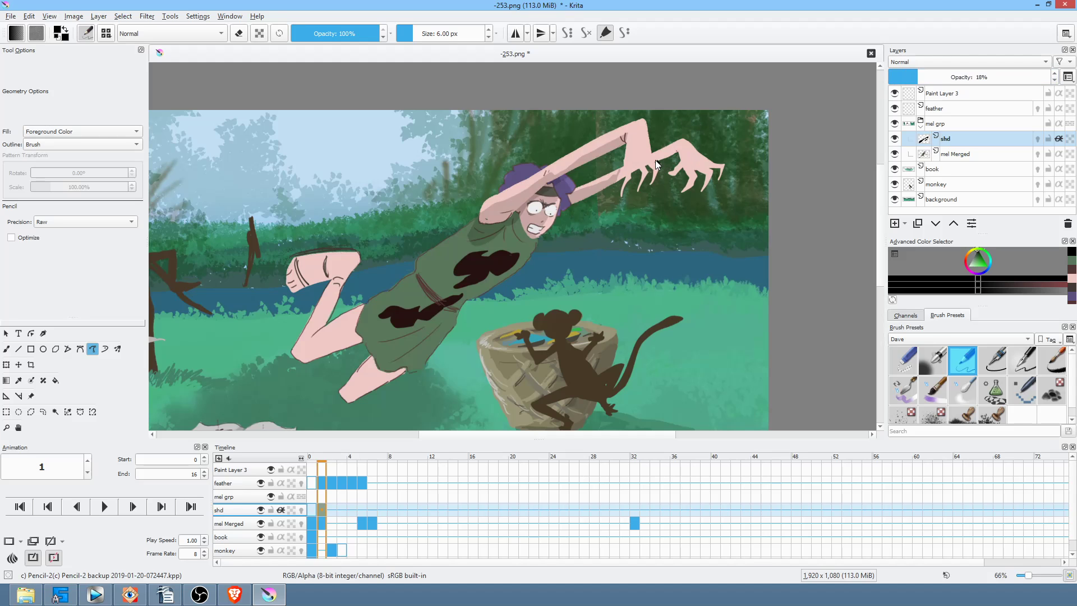
pyautogui.moveTo(675, 148); pyautogui.dragTo(676, 149)
pyautogui.moveTo(320, 374); pyautogui.dragTo(366, 350)
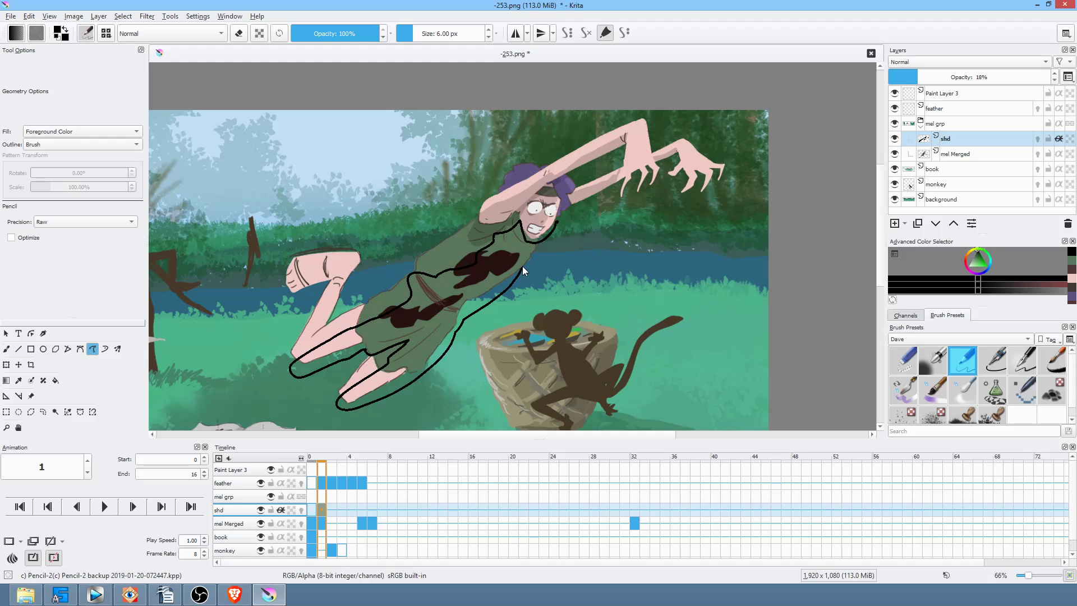
pyautogui.moveTo(533, 244); pyautogui.dragTo(535, 238)
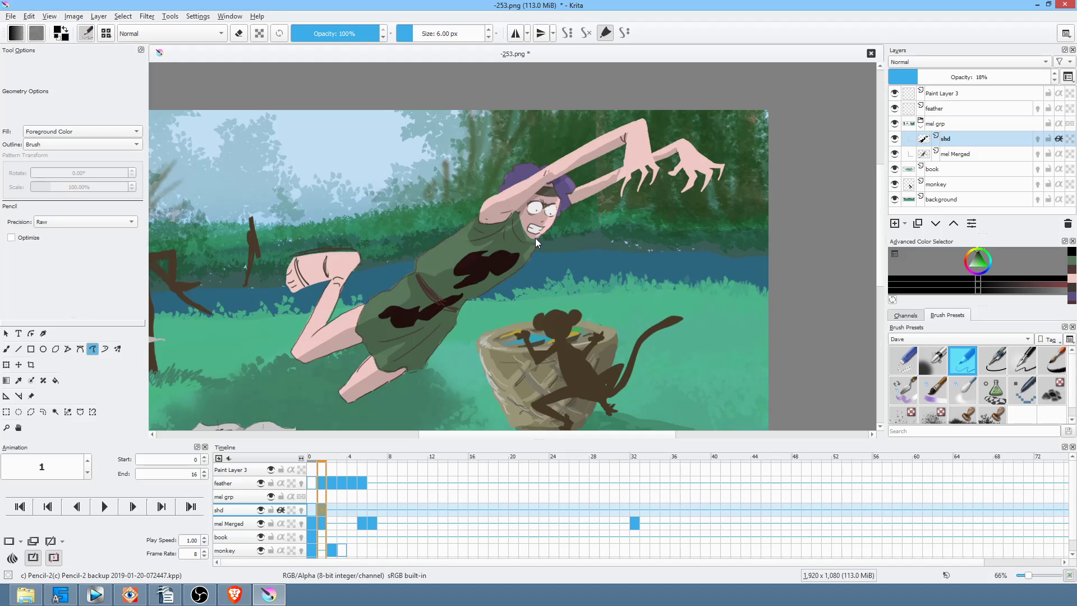
pyautogui.moveTo(336, 270); pyautogui.dragTo(281, 302)
# Add a blank keyframe to the shd layer at frame 6 and fill shadows on the character's shoulder, face, forearms and hands
pyautogui.click(361, 508)
pyautogui.moveTo(614, 260); pyautogui.dragTo(622, 195)
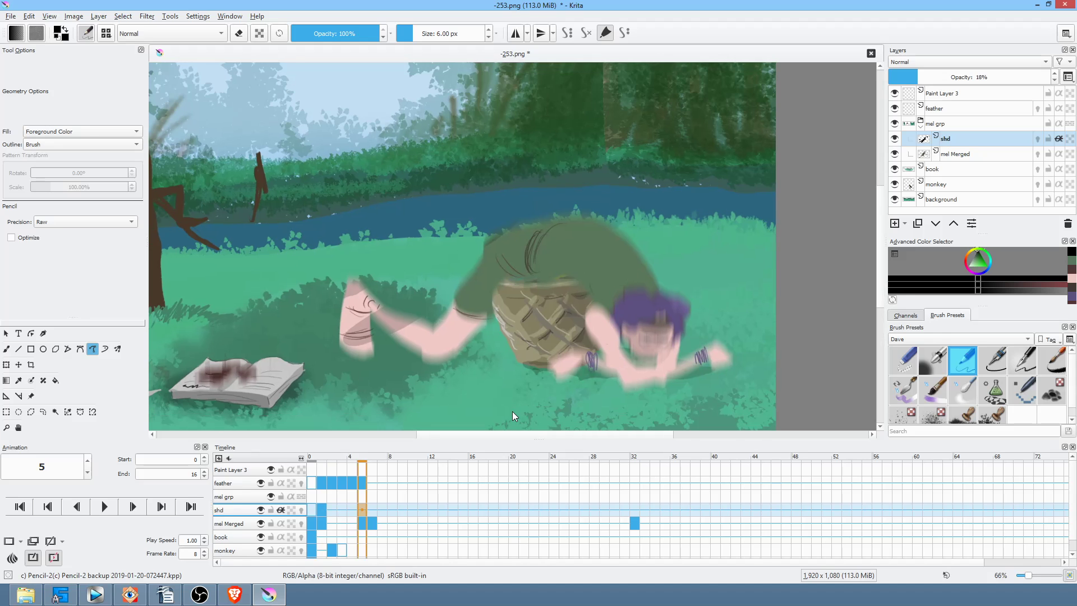
pyautogui.click(372, 509)
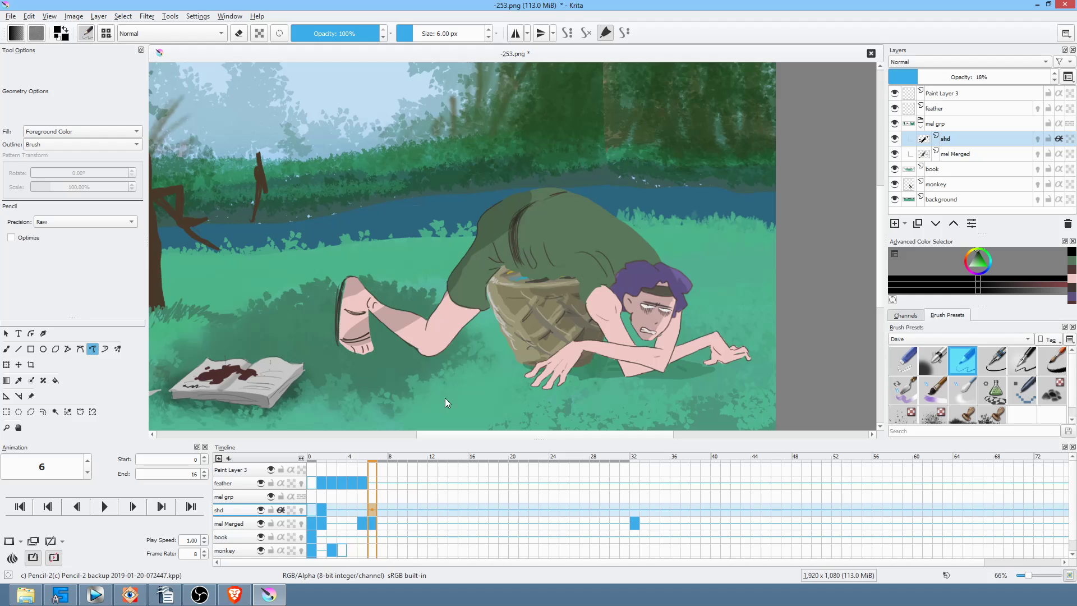
pyautogui.press('Delete')
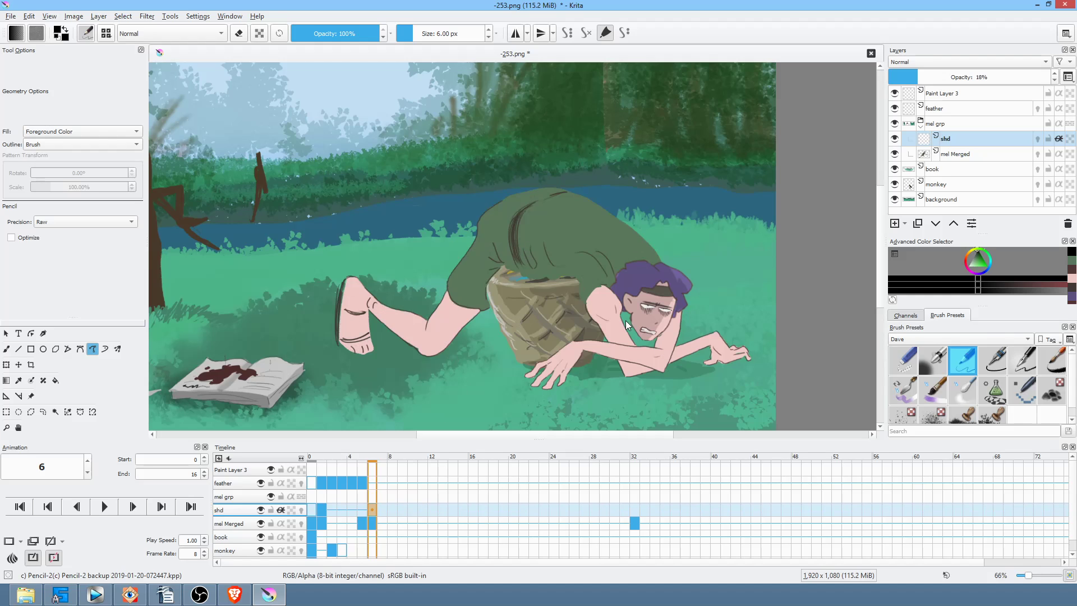
pyautogui.moveTo(614, 325); pyautogui.dragTo(638, 329)
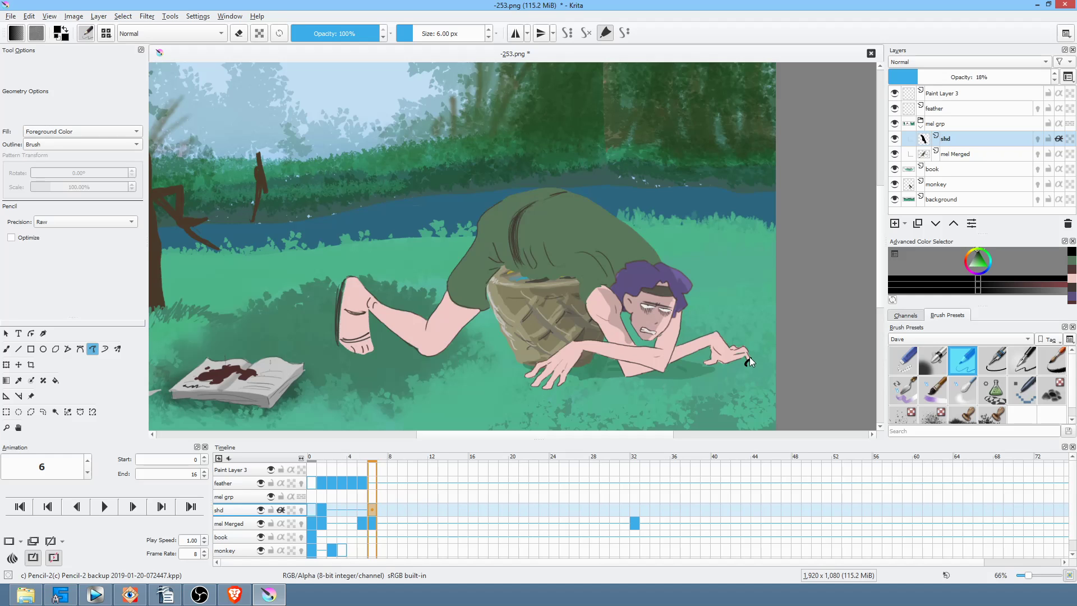
pyautogui.moveTo(677, 350)
pyautogui.mouseDown()
pyautogui.moveTo(669, 365)
pyautogui.moveTo(672, 323)
pyautogui.moveTo(652, 363)
pyautogui.mouseUp()
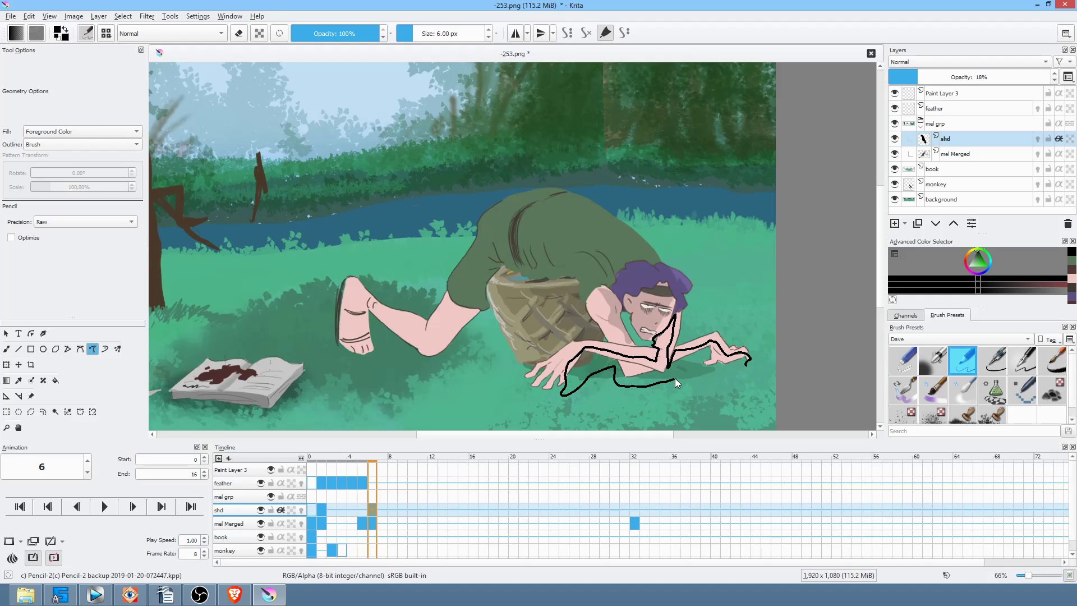
pyautogui.moveTo(671, 379); pyautogui.dragTo(671, 380)
# Fill shadow shapes under the dress around the basket and along the thigh, calf and foot at frame 6
pyautogui.moveTo(586, 315); pyautogui.dragTo(588, 267)
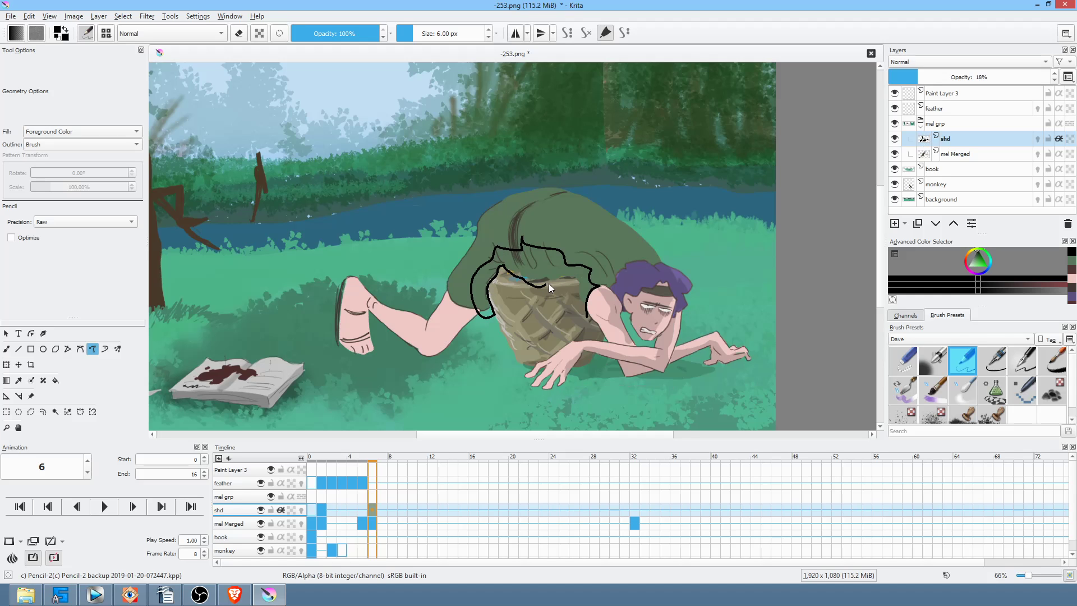
pyautogui.moveTo(585, 289)
pyautogui.mouseDown()
pyautogui.moveTo(520, 290)
pyautogui.moveTo(592, 280)
pyautogui.mouseUp()
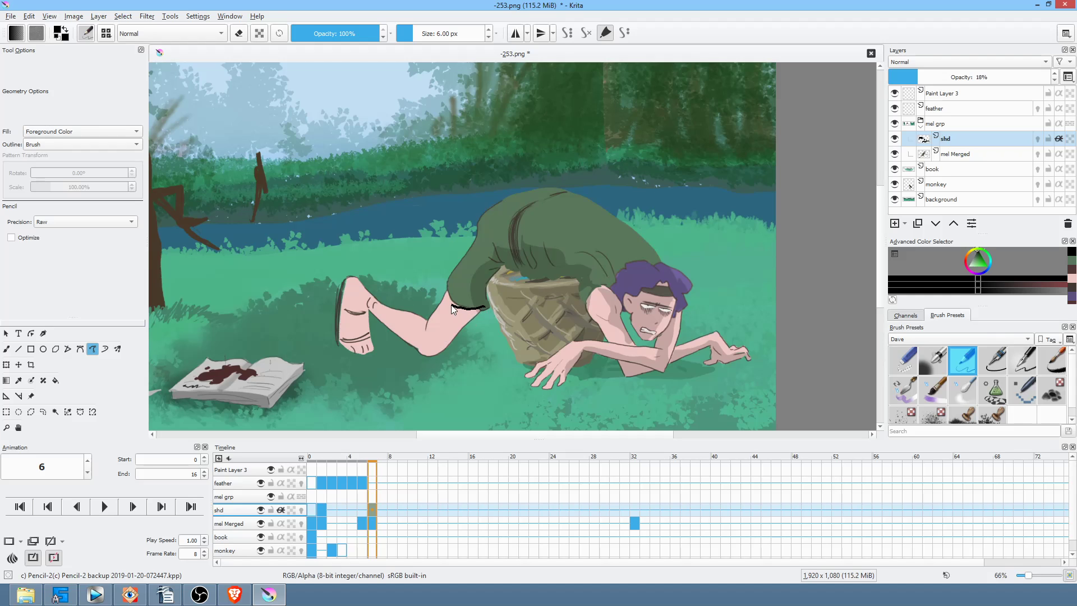
pyautogui.moveTo(455, 361); pyautogui.dragTo(457, 362)
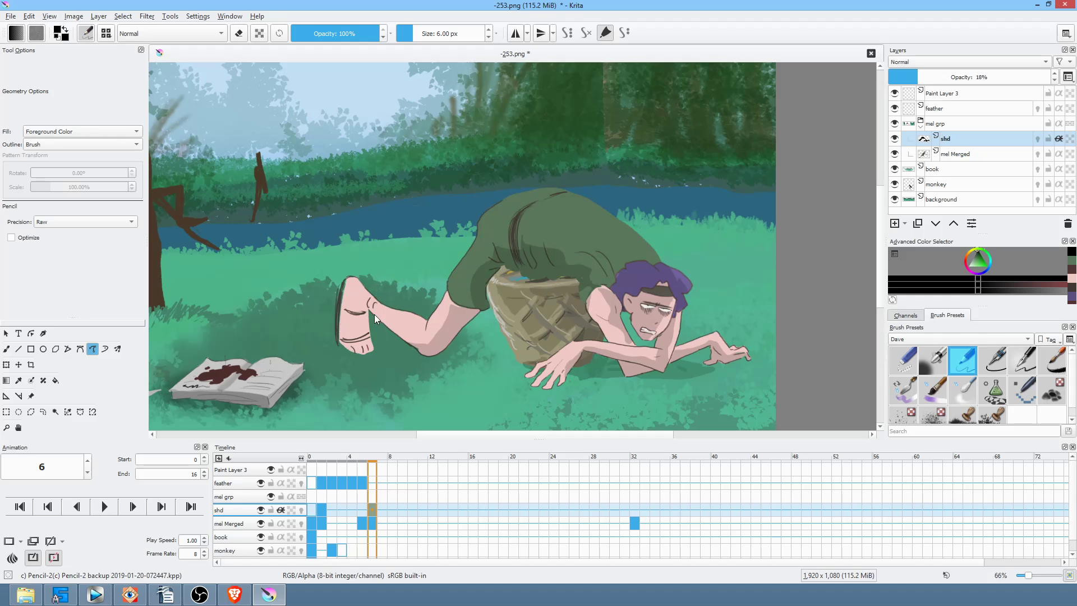
pyautogui.moveTo(362, 303); pyautogui.dragTo(353, 335)
pyautogui.moveTo(726, 250)
pyautogui.mouseDown()
pyautogui.moveTo(702, 238)
pyautogui.moveTo(725, 255)
pyautogui.mouseUp()
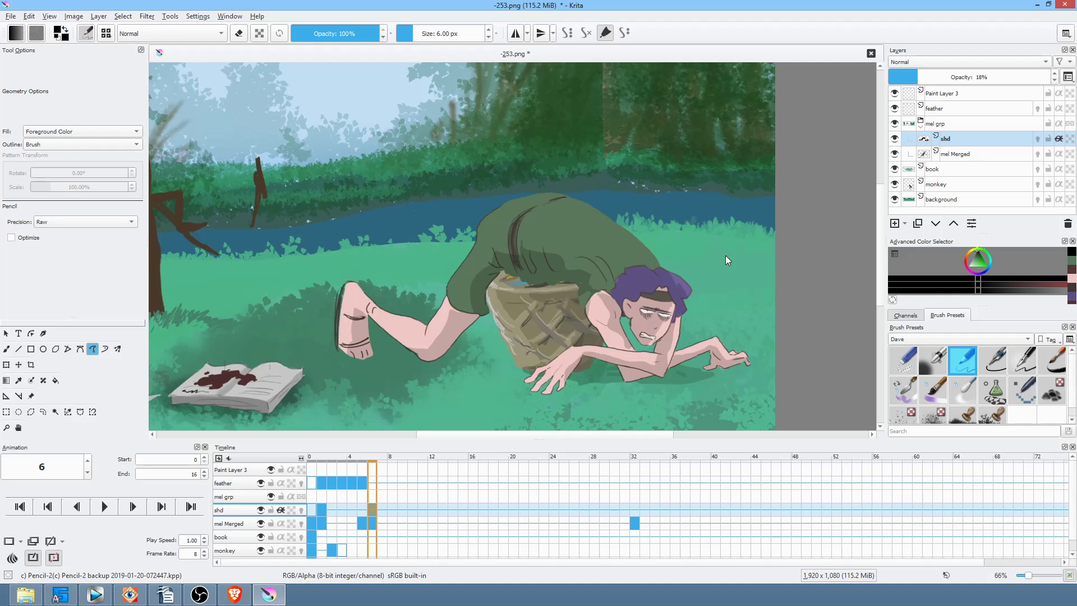
# Try to move the shd layer's keyframe from frame 6 to frame 5
pyautogui.click(363, 508)
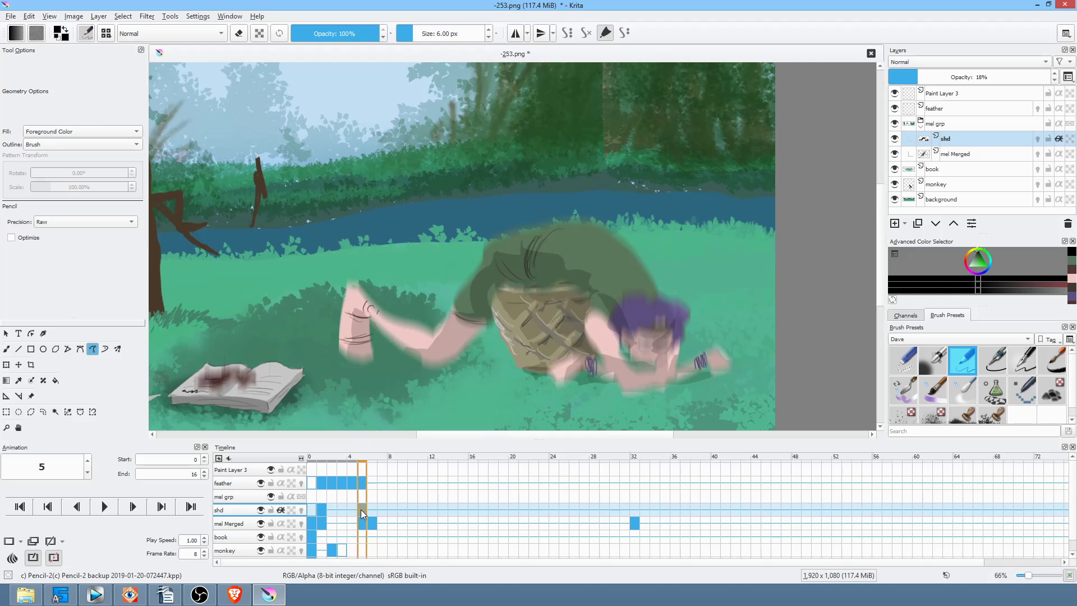
pyautogui.click(371, 507)
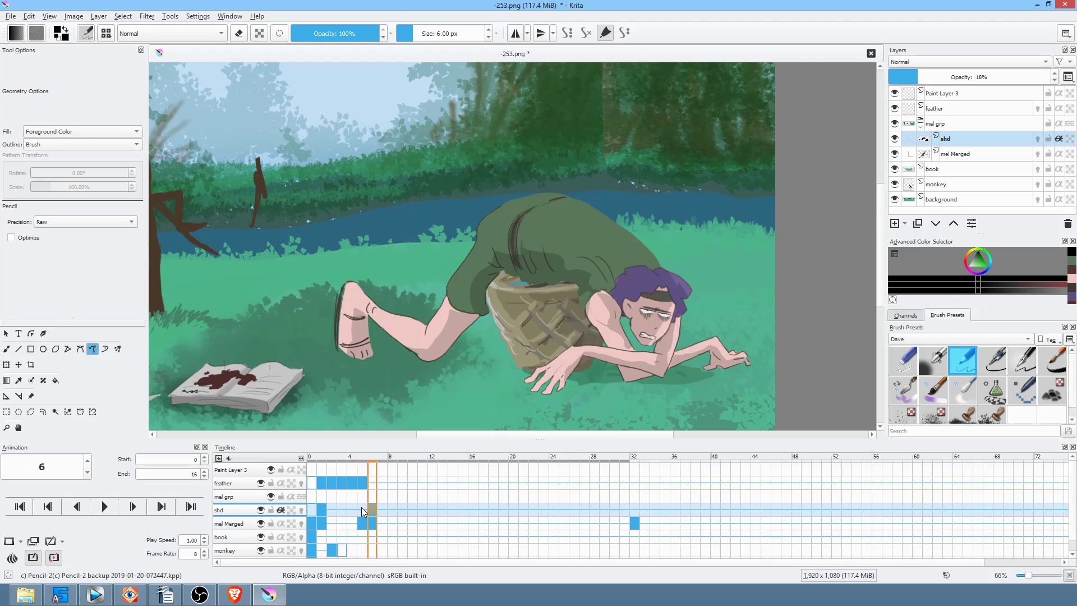
pyautogui.moveTo(361, 507); pyautogui.dragTo(363, 500)
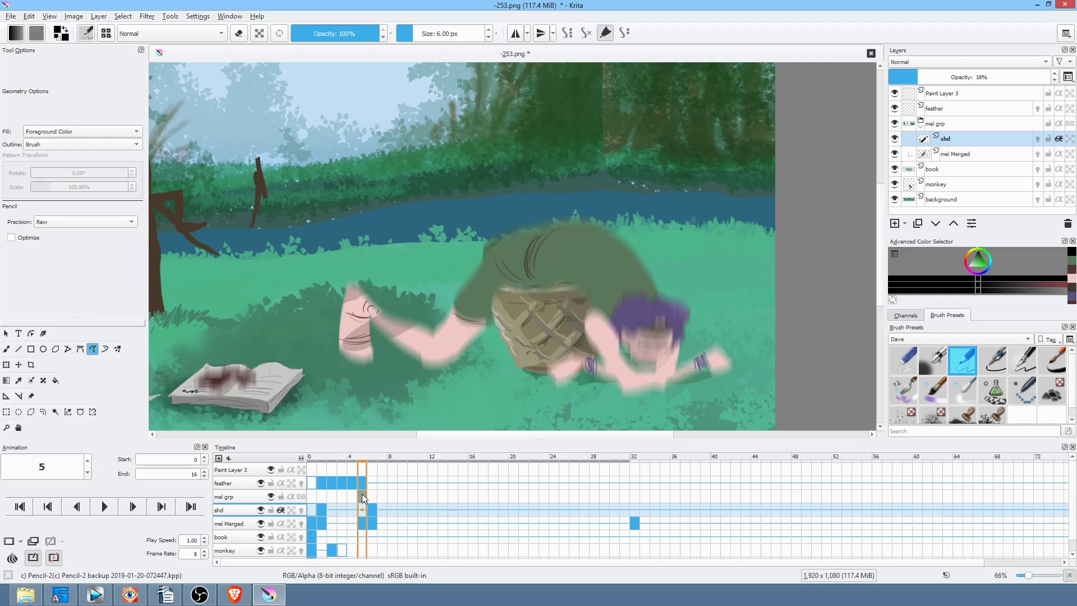
pyautogui.moveTo(360, 493); pyautogui.dragTo(378, 494)
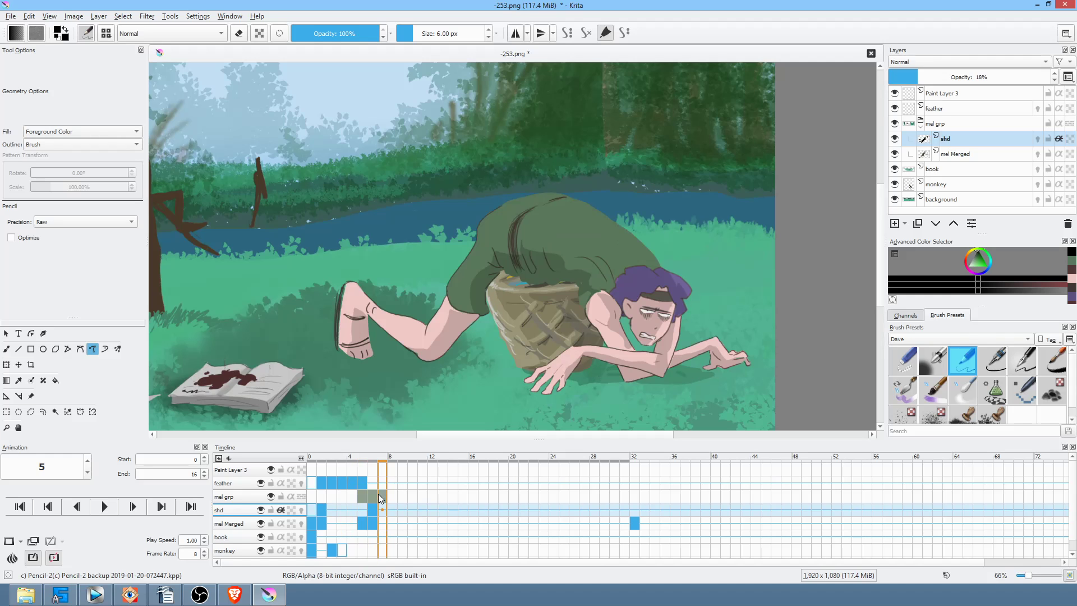
# Copy the shd layer's frame 6 keyframe to frame 5 and save the image as PNG along with a Krita file
pyautogui.click(401, 500)
pyautogui.click(373, 510)
pyautogui.click(362, 507)
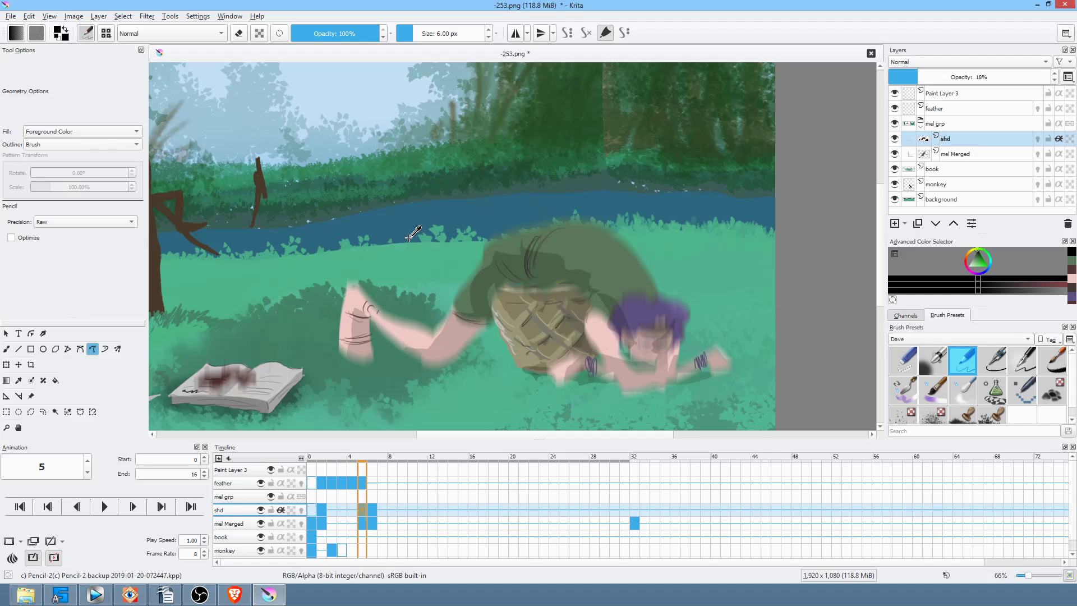
pyautogui.hotkey('ctrl', 's')
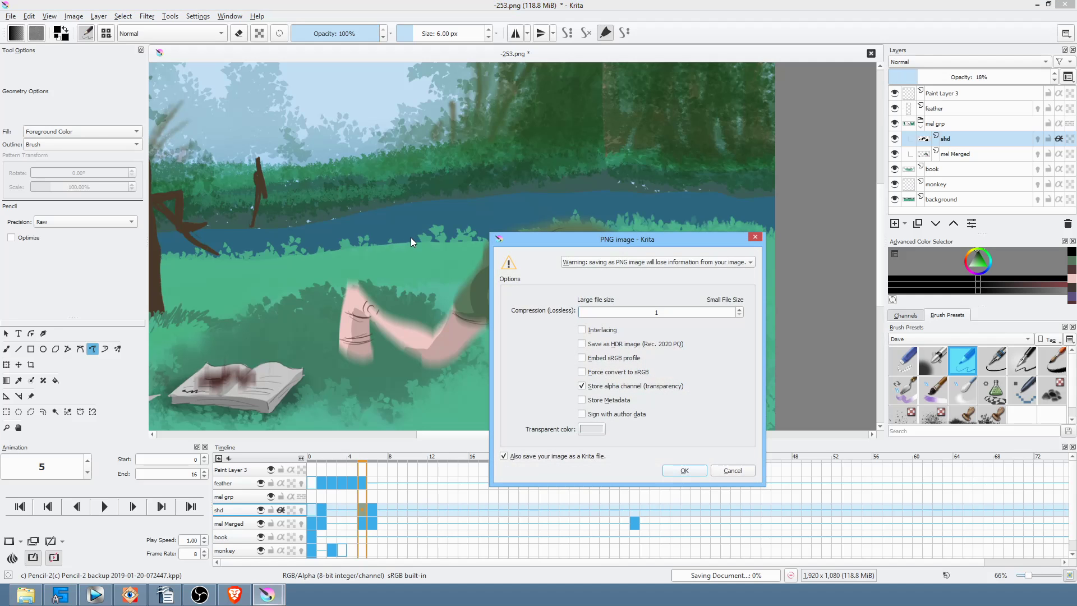
pyautogui.click(684, 470)
# Reapply the last filter to the shd layer at frame 5, return to frame 0 and save the image as PNG and Krita file
pyautogui.hotkey('ctrl', 'f')
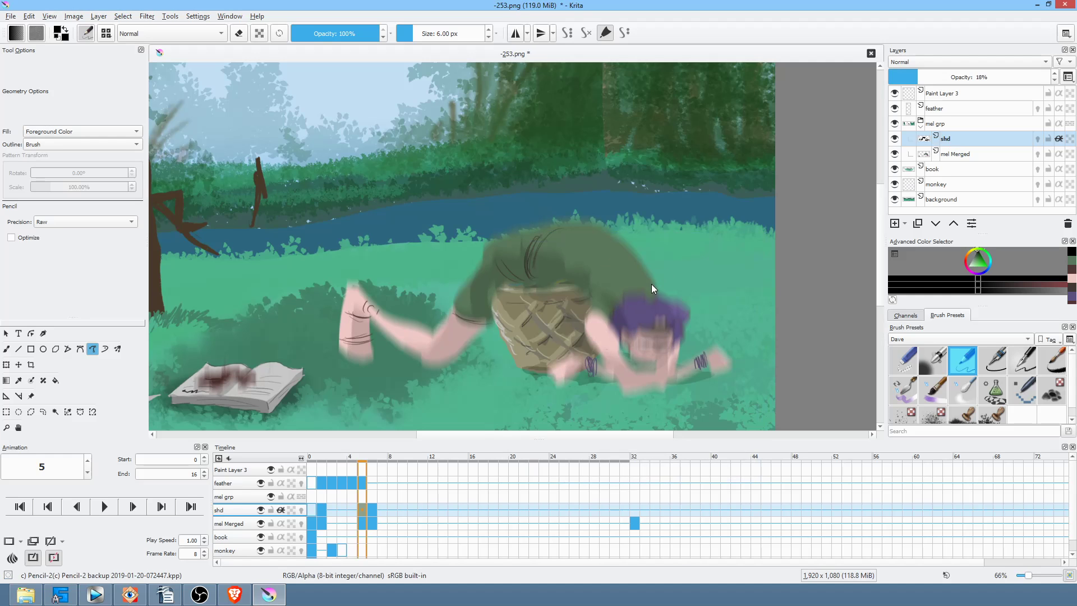
pyautogui.click(312, 512)
pyautogui.scroll(-1, 406, 332)
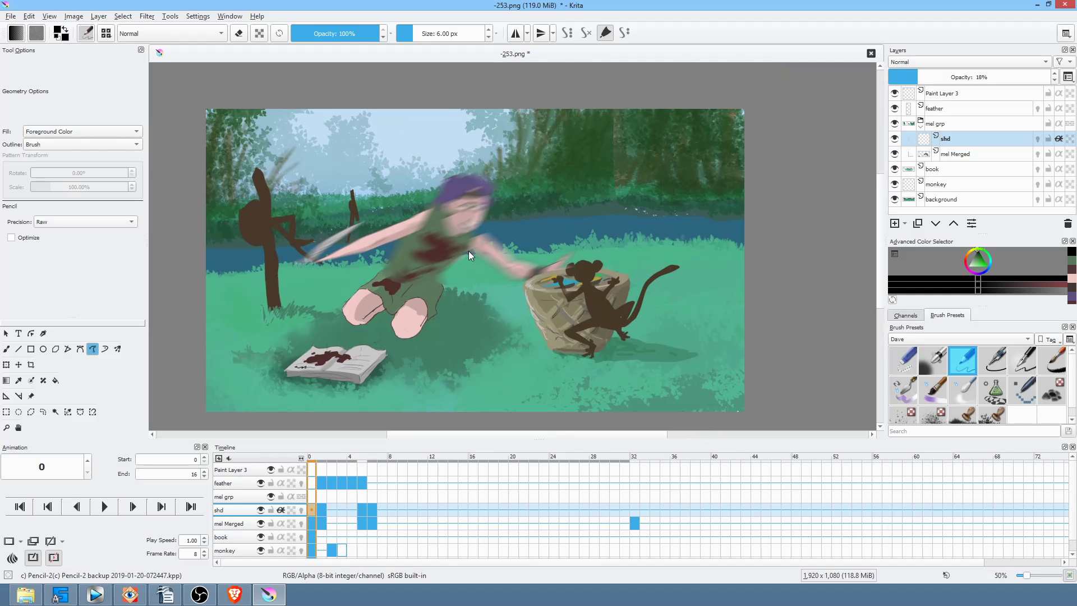
pyautogui.click(13, 16)
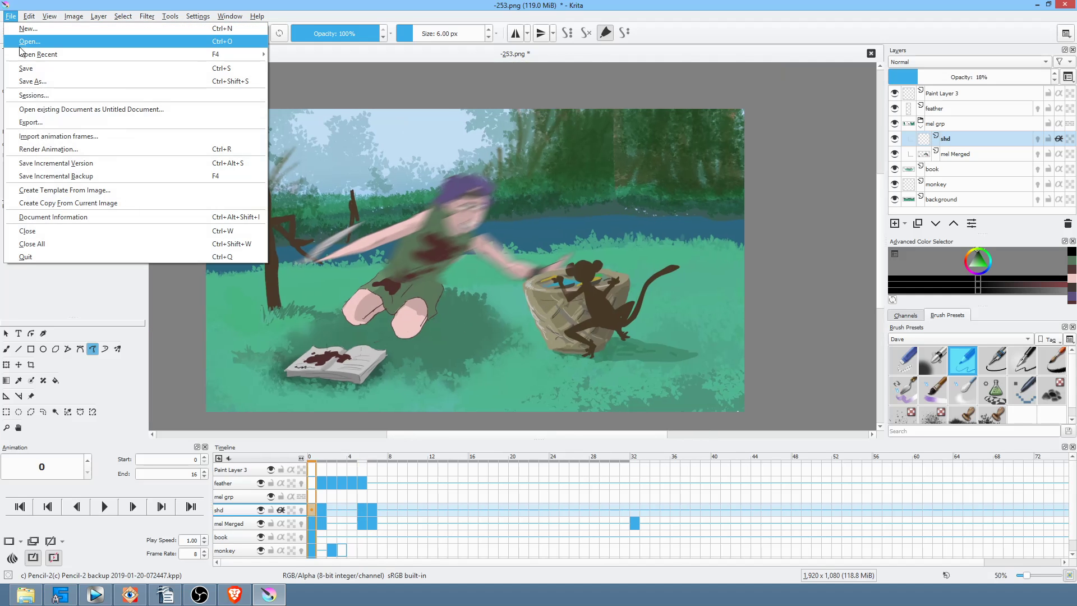
pyautogui.click(18, 66)
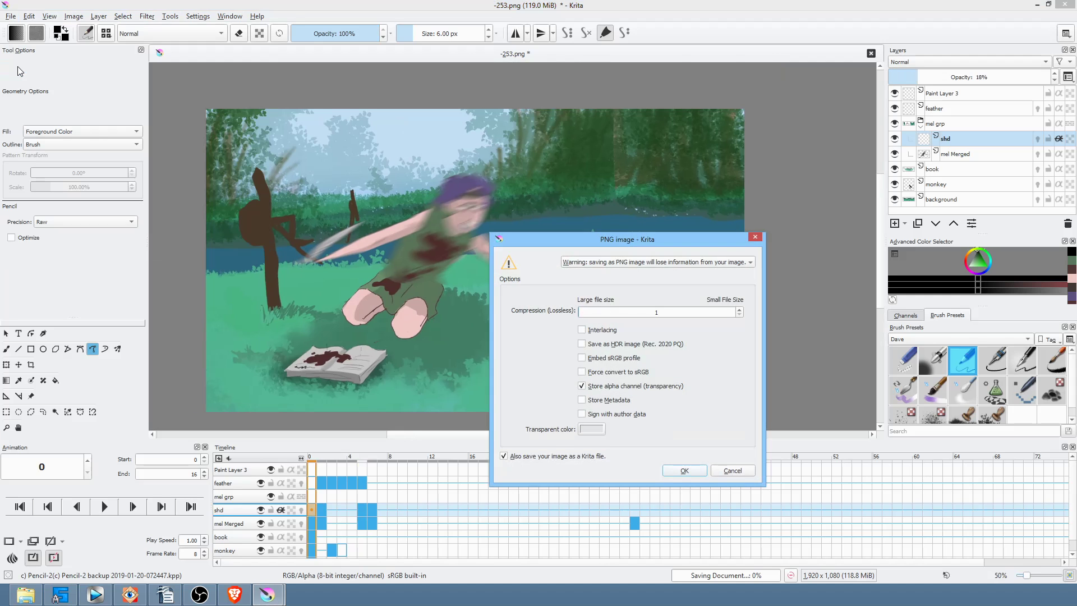
pyautogui.click(692, 472)
# Play back the animation to review the shaded leap, and stop the playback
pyautogui.scroll(-1, 453, 322)
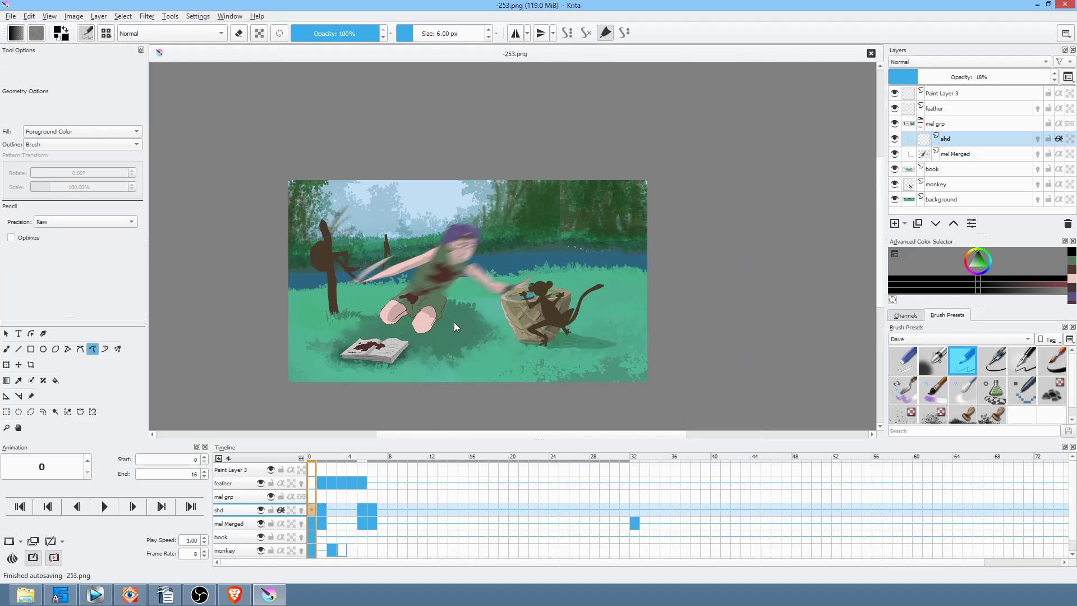
pyautogui.press('space')
pyautogui.scroll(2, 470, 320)
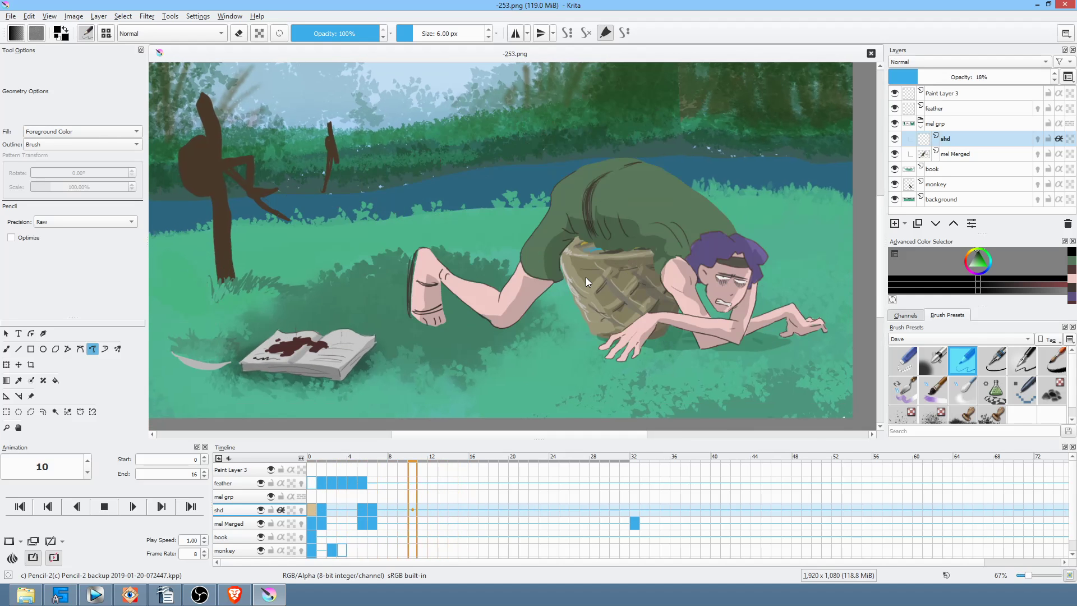
pyautogui.press('space')
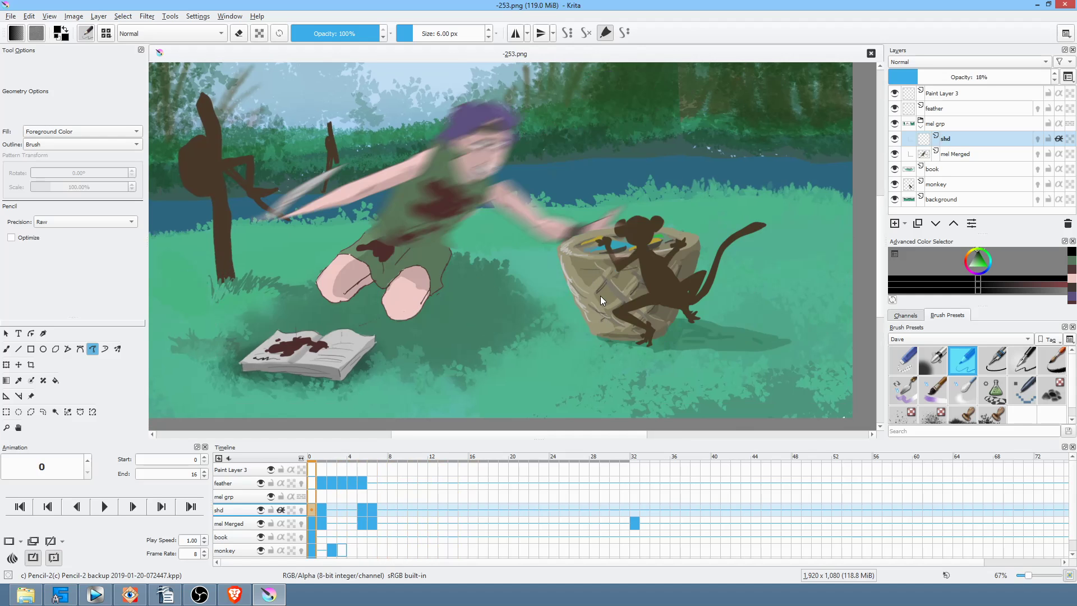
# Render frames 0 to 16 as a PNG image sequence into L:/ANIME/SL/scenes/253/render with base name 253
pyautogui.scroll(-1, 600, 289)
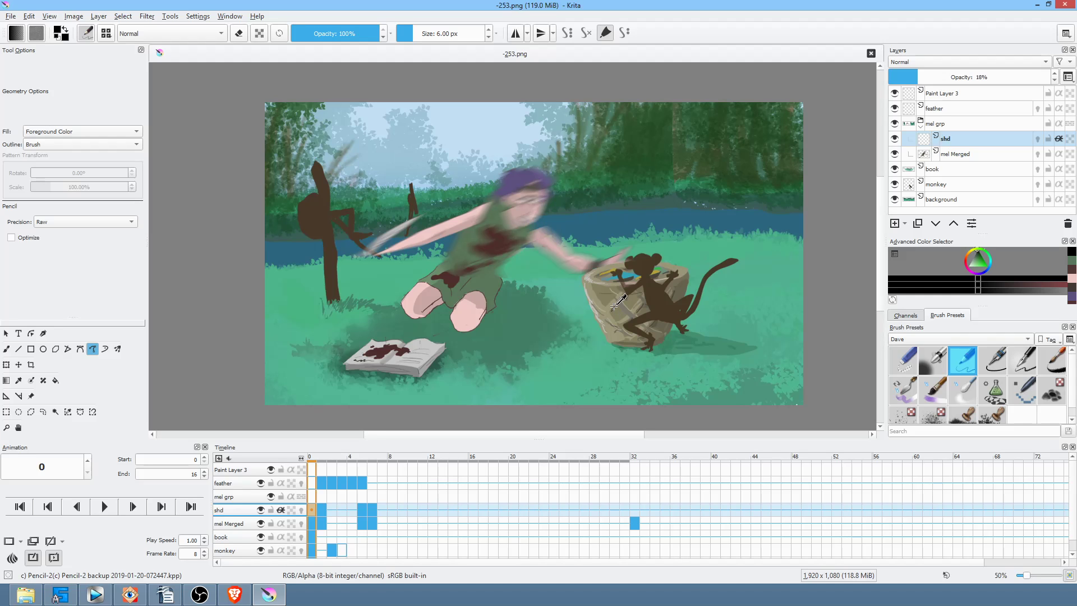
pyautogui.hotkey('ctrl', 'shift', 'r')
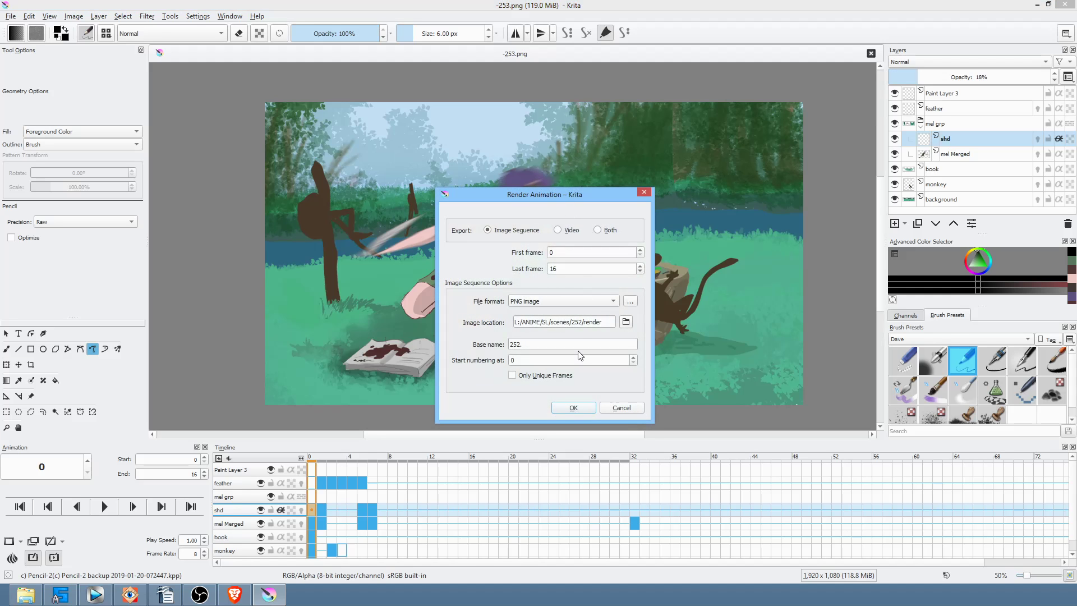
pyautogui.click(580, 322)
pyautogui.press('BackSpace')
pyautogui.write('3')
pyautogui.click(518, 344)
pyautogui.press('BackSpace')
pyautogui.write('3')
pyautogui.click(573, 408)
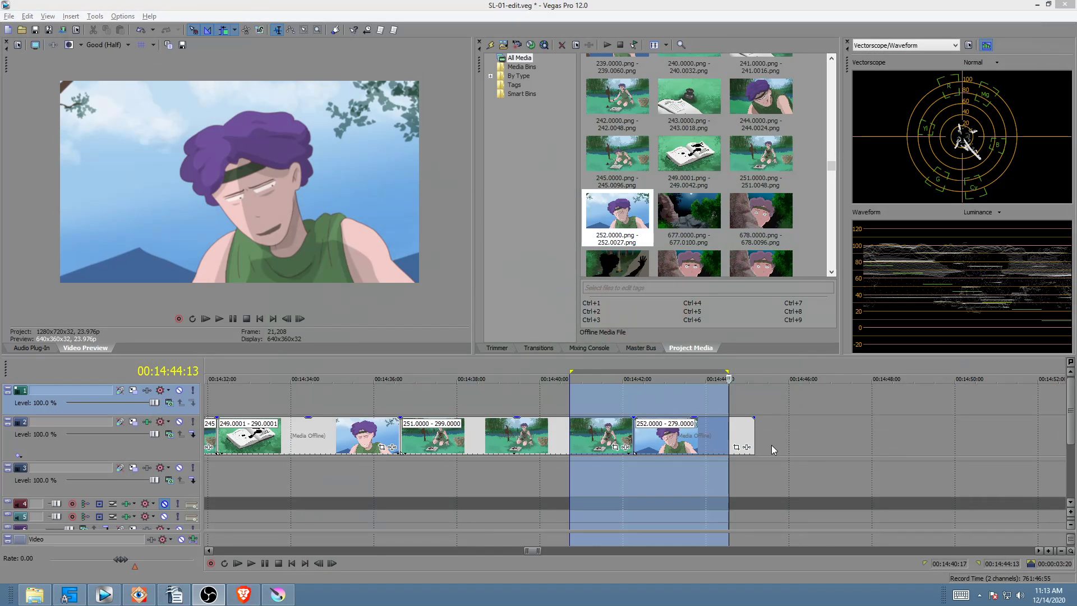
# Switch to Vegas Pro and import 253.0000.png from the scenes/253/render folder as an image sequence
pyautogui.click(752, 444)
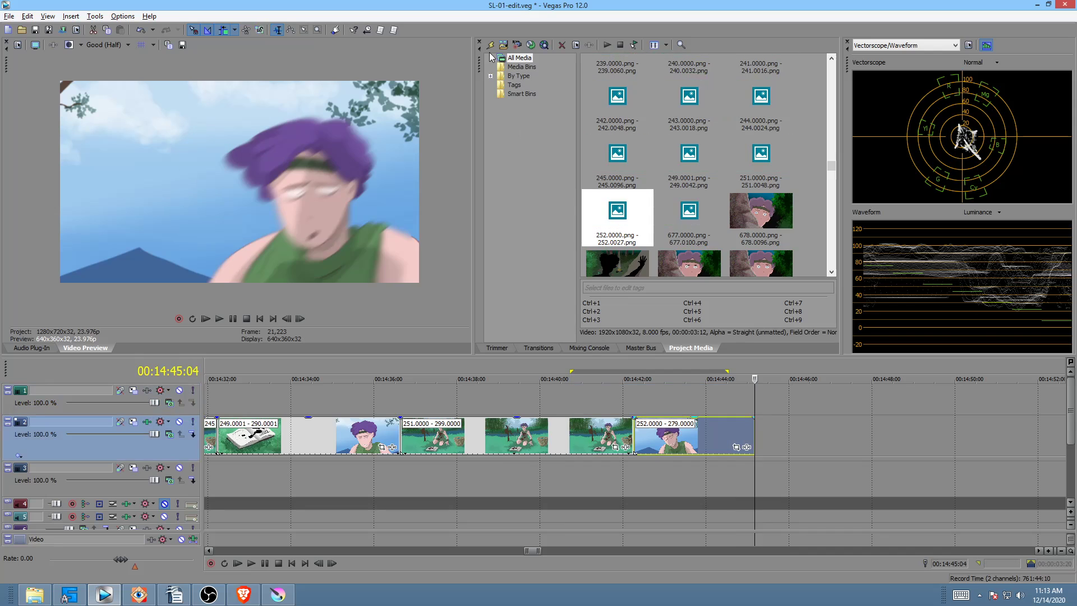
pyautogui.click(502, 46)
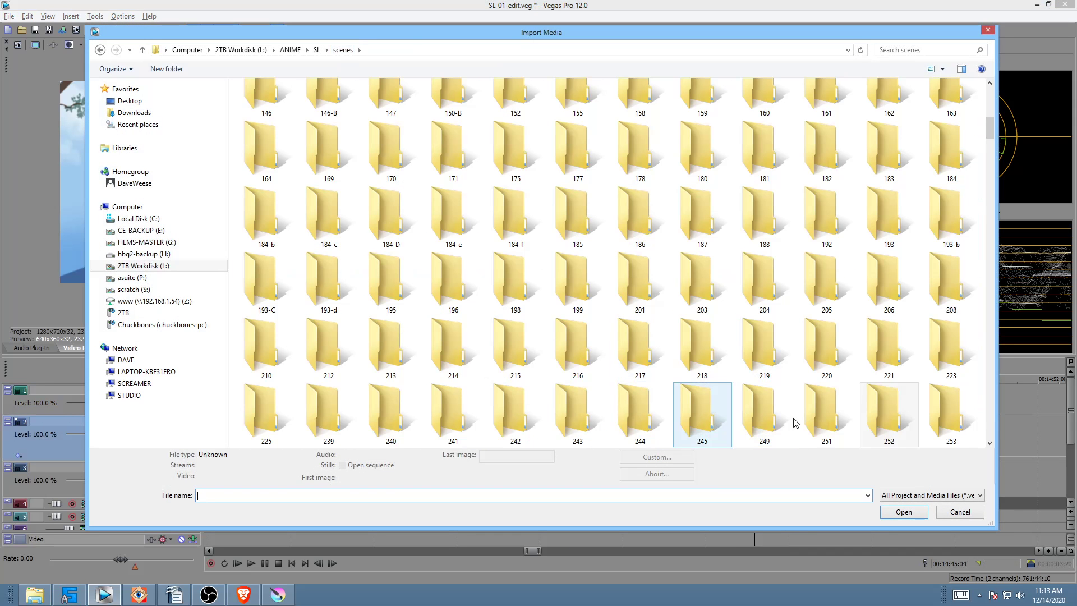
pyautogui.doubleClick(960, 414)
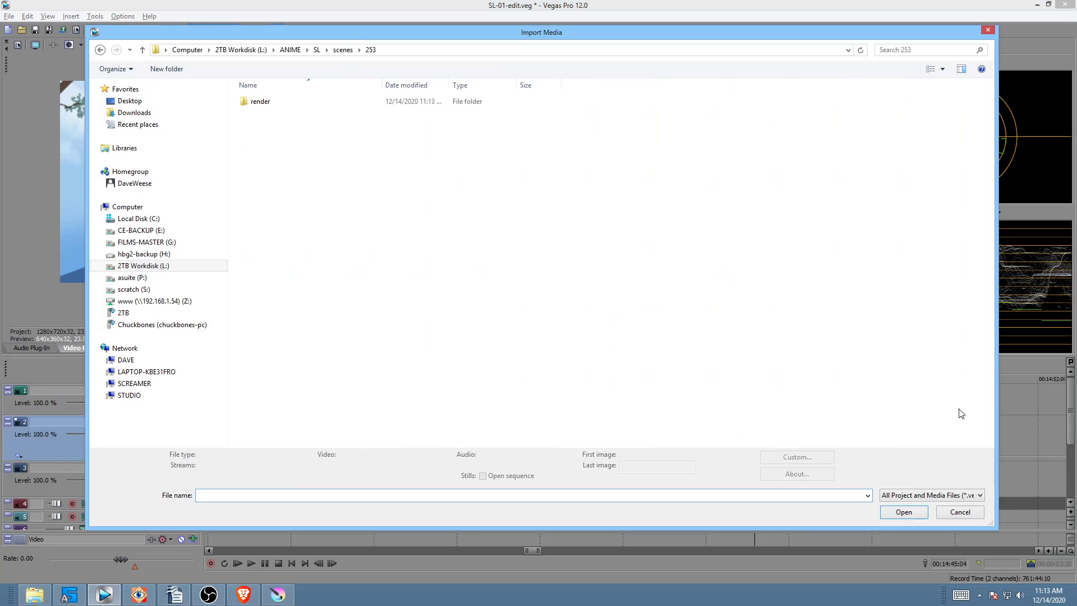
pyautogui.doubleClick(258, 106)
pyautogui.click(264, 108)
pyautogui.click(489, 478)
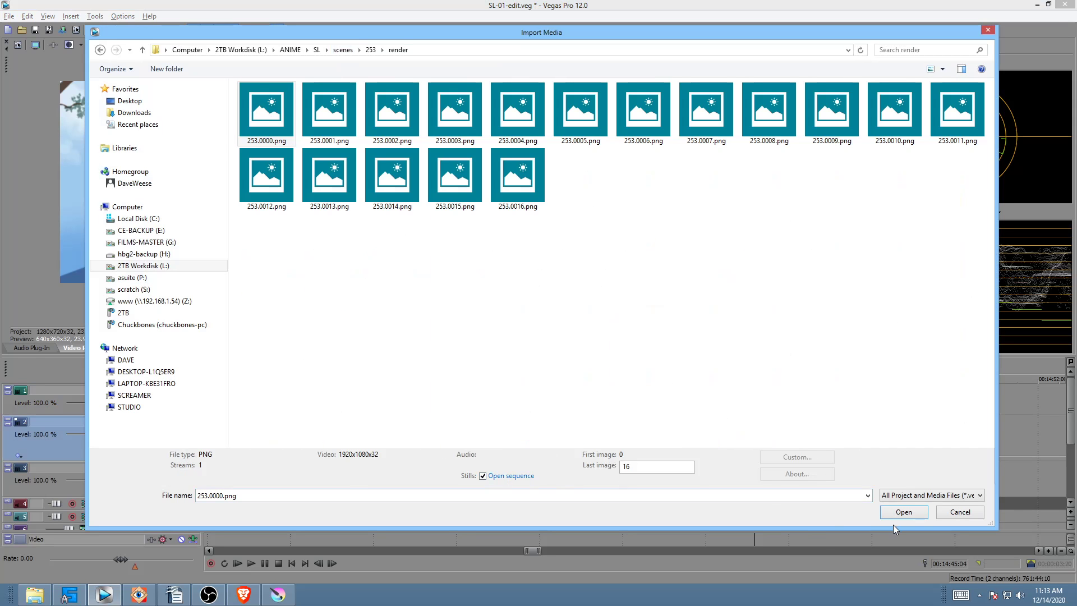
pyautogui.click(903, 512)
# Set the frame rate of the imported 253 image sequence to 8 fps
pyautogui.click(586, 262)
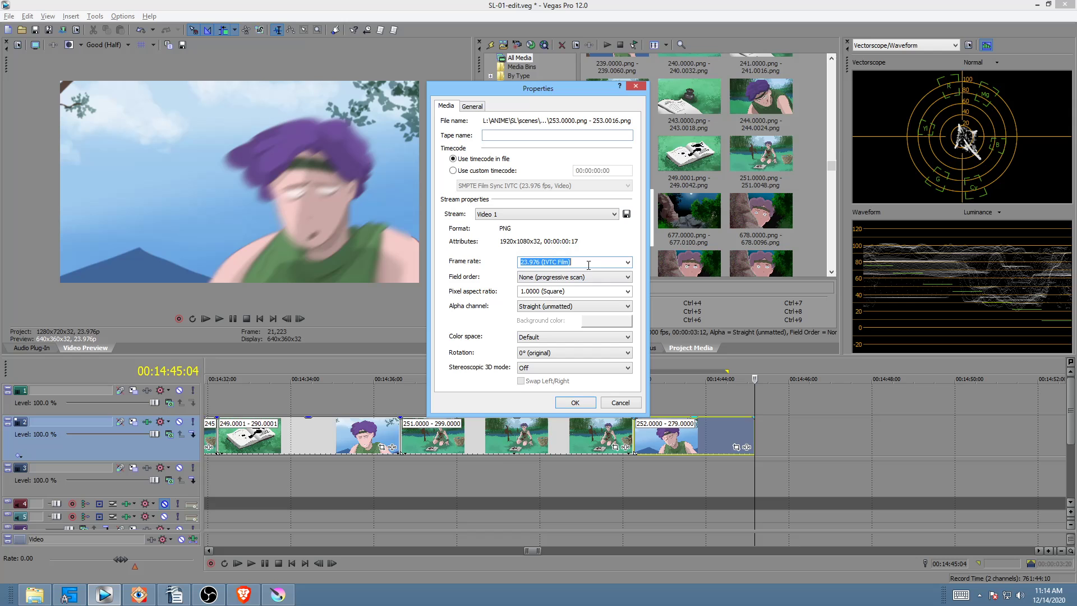
pyautogui.write('8')
pyautogui.click(575, 402)
# Place the 253 sequence on track 2 directly after the 252 clip and disable resampling for it
pyautogui.moveTo(689, 219); pyautogui.dragTo(758, 436)
pyautogui.rightClick(774, 436)
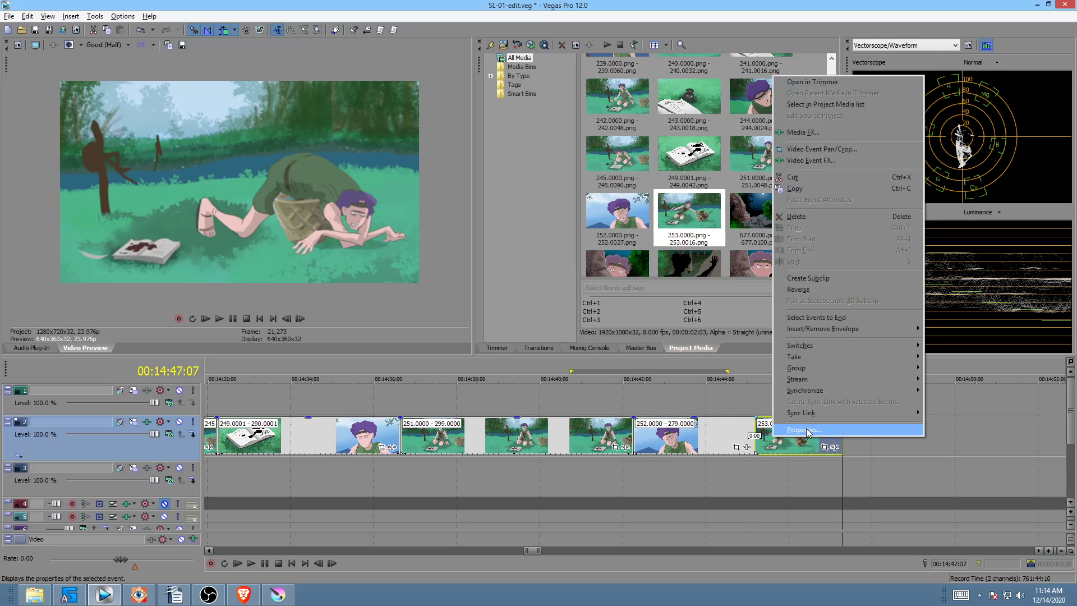
pyautogui.click(808, 429)
pyautogui.click(458, 232)
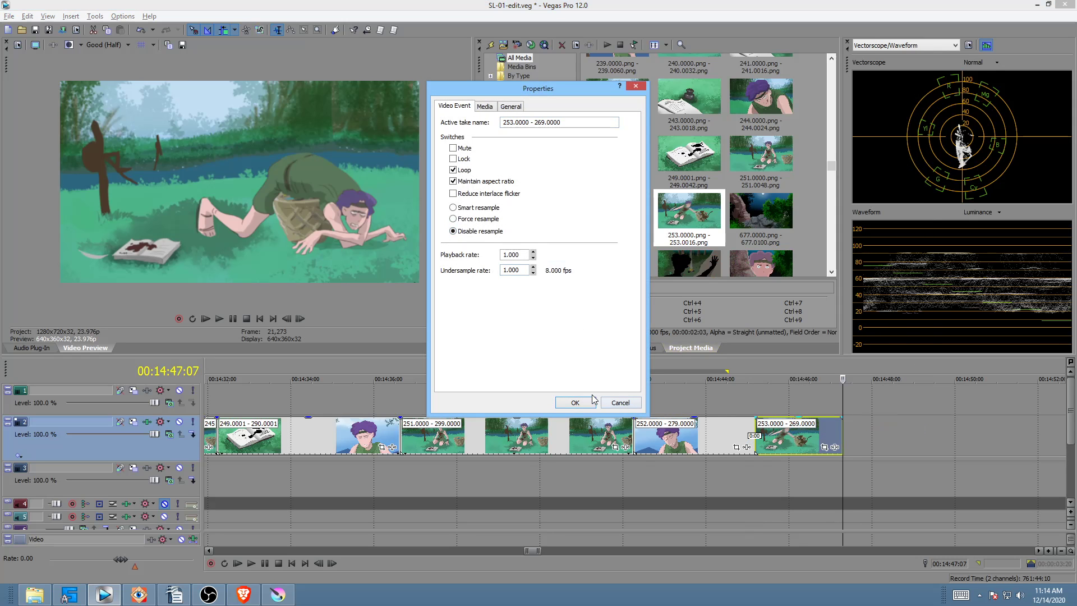
pyautogui.click(575, 403)
# Play the edit from within clip 251 and from clip 252 to review how the new 253 clip follows
pyautogui.click(588, 401)
pyautogui.press('space')
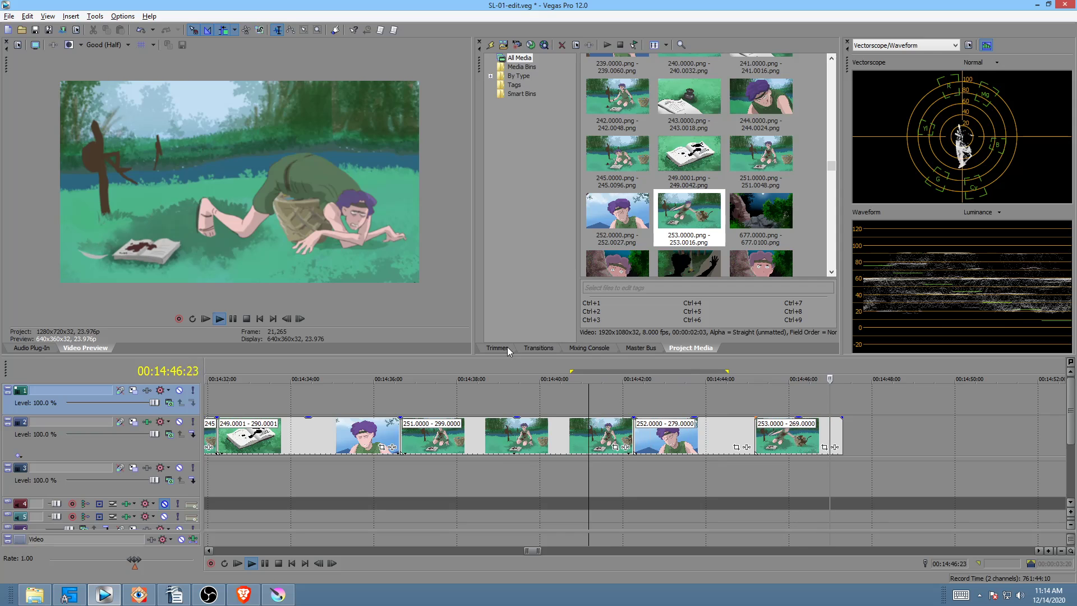
pyautogui.press('space')
pyautogui.click(681, 391)
pyautogui.press('space')
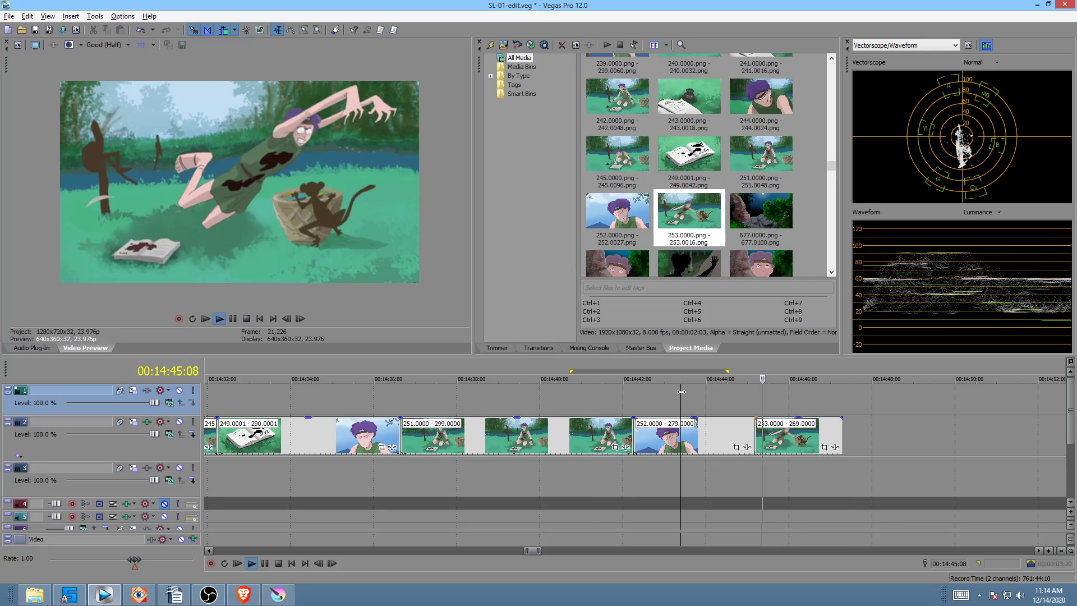
pyautogui.press('space')
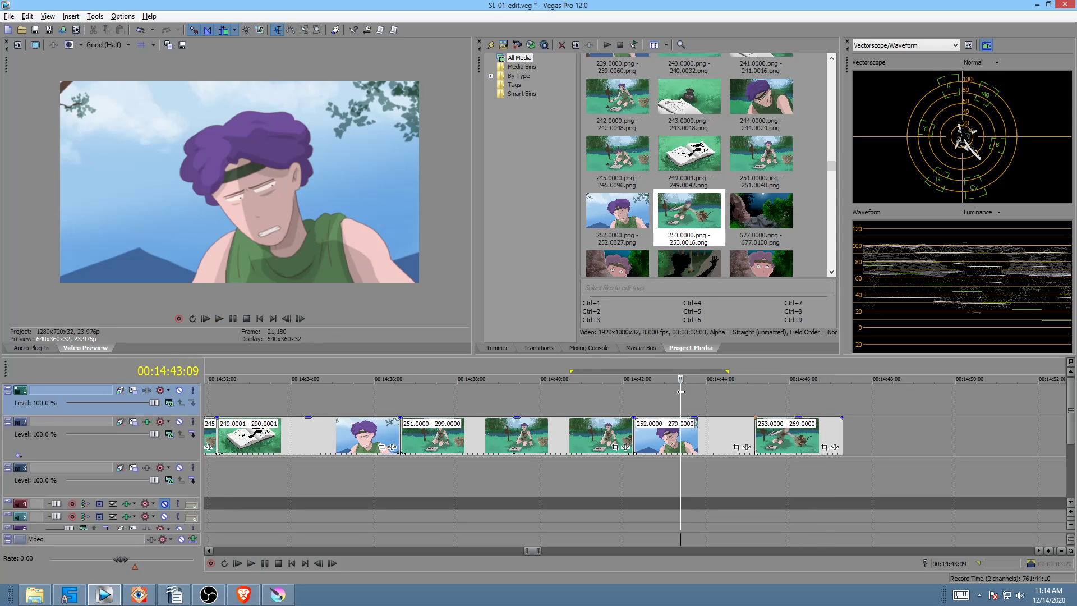
pyautogui.press('space')
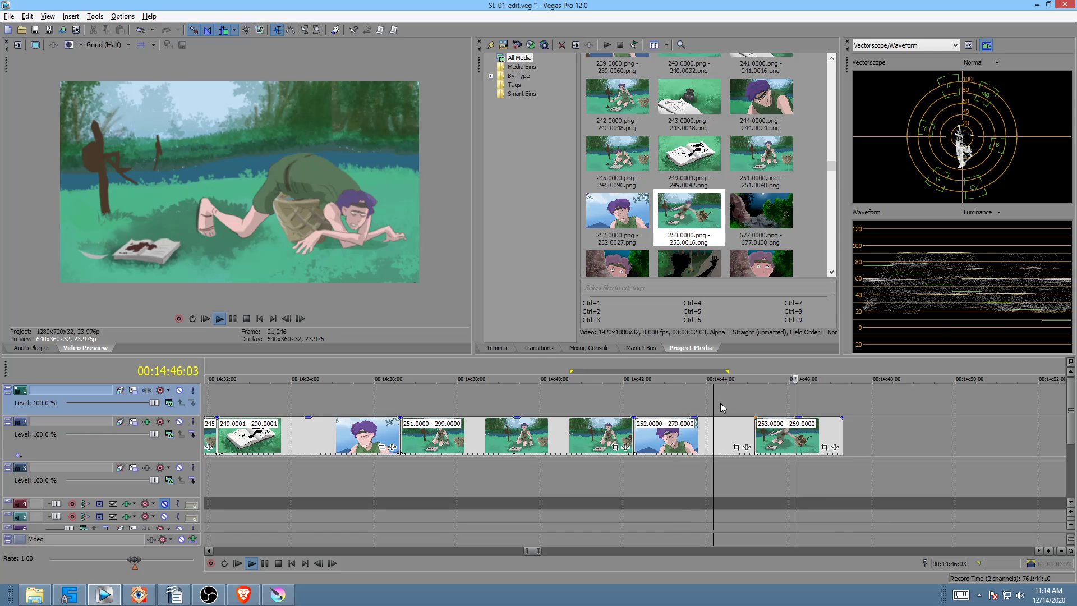
pyautogui.press('space')
# Replay the transition from clip 252 into clip 253 several times, starting at 00:14:44:07
pyautogui.click(719, 399)
pyautogui.press('space')
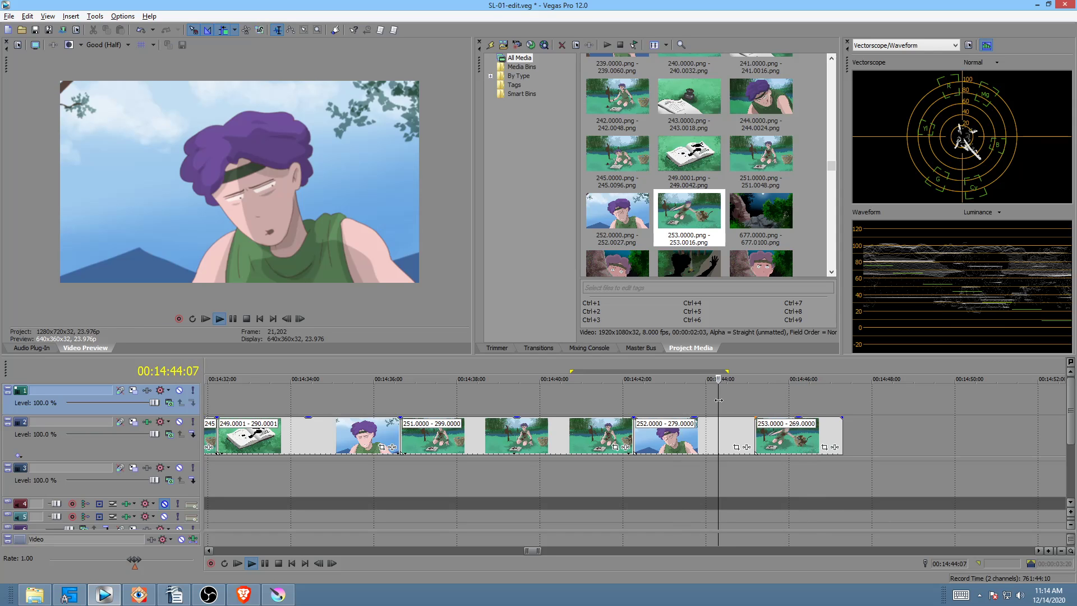
pyautogui.press('space')
pyautogui.press('space')
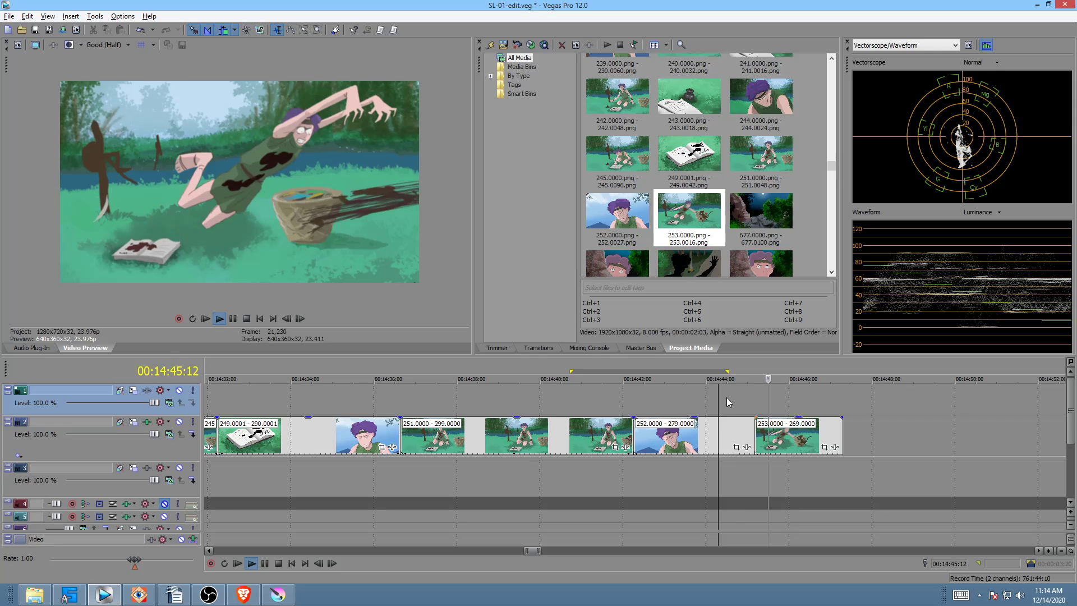
pyautogui.press('space')
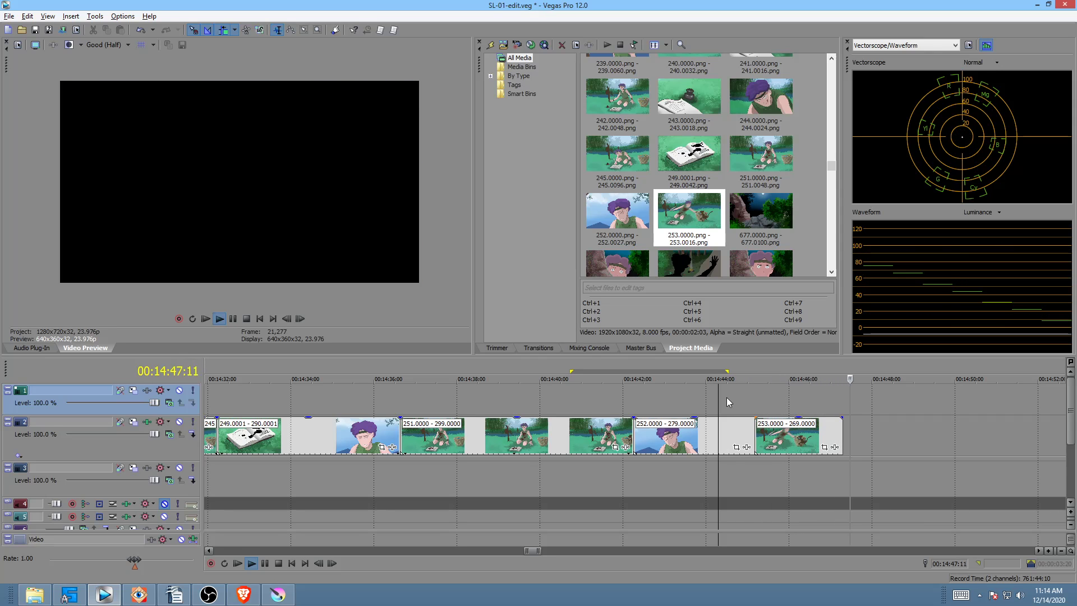
pyautogui.press('space')
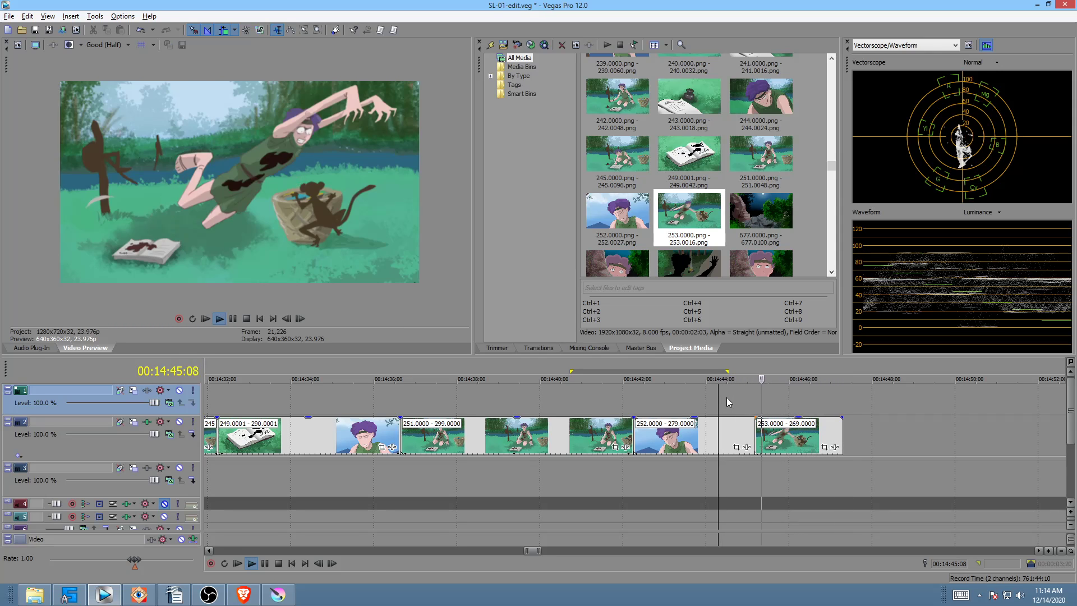
pyautogui.press('space')
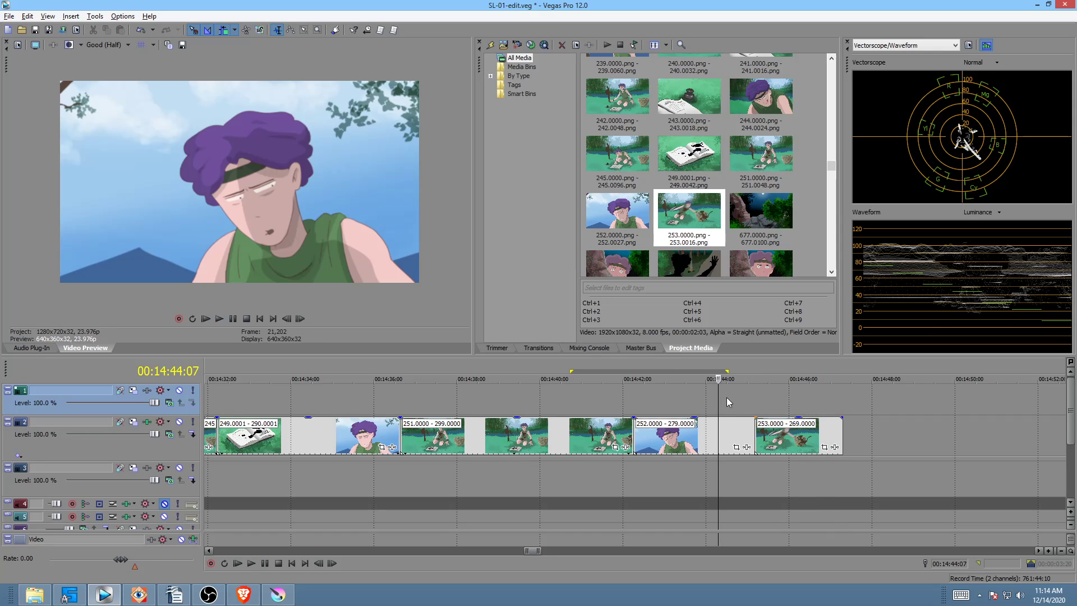
pyautogui.press('space')
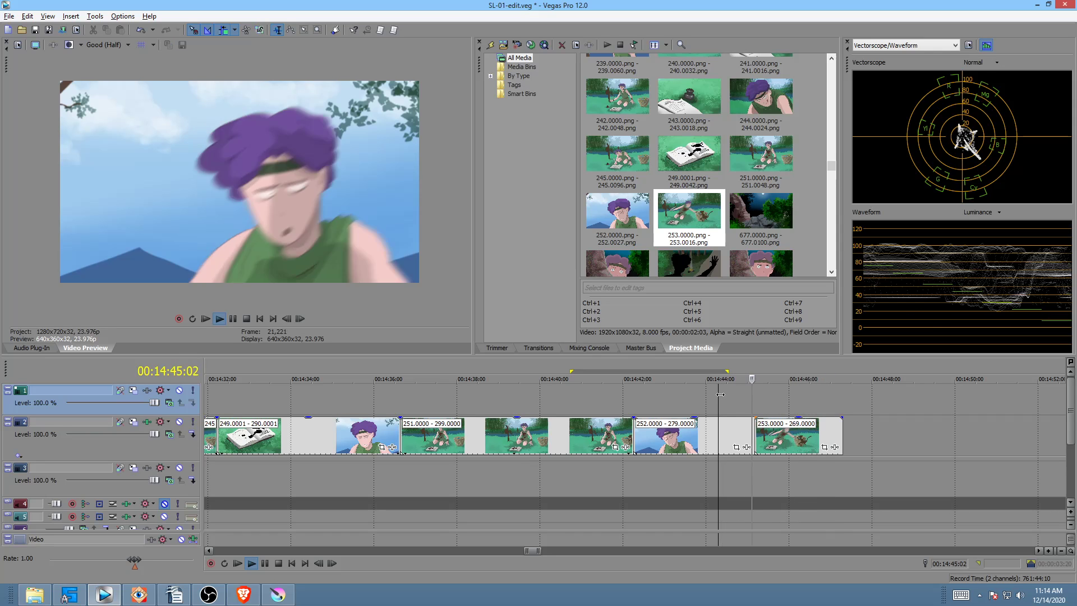
pyautogui.press('space')
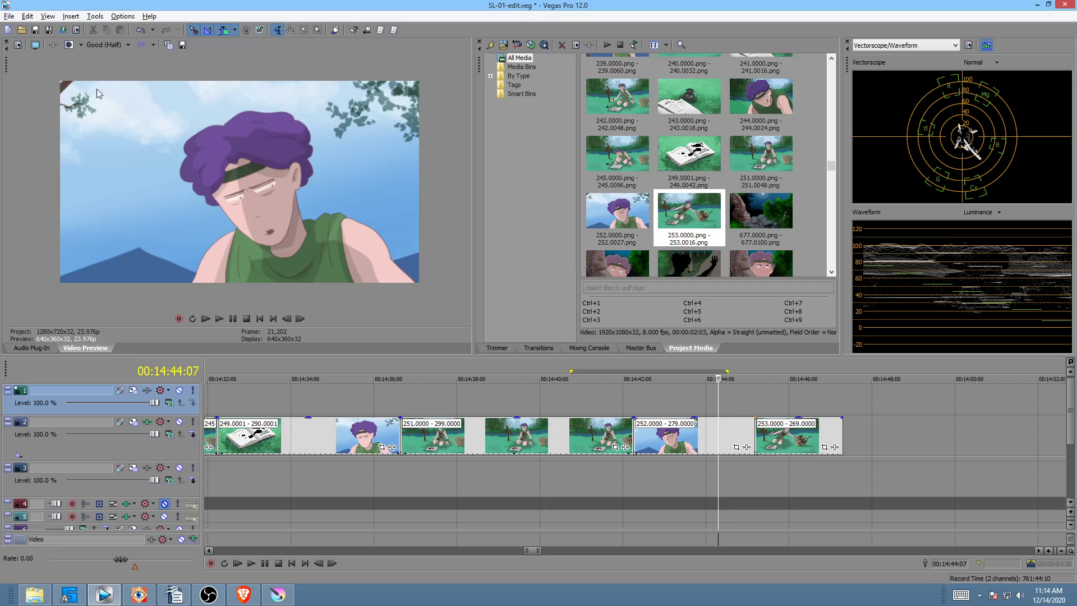
# Set the video preview quality to Best (Full)
pyautogui.click(99, 46)
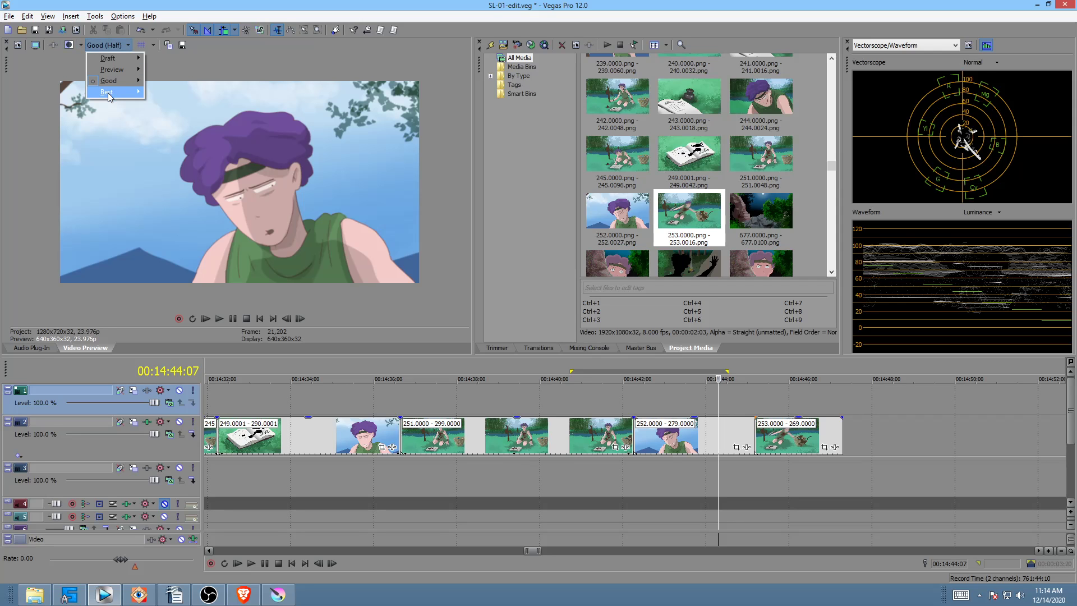
pyautogui.moveTo(107, 93)
pyautogui.click(183, 108)
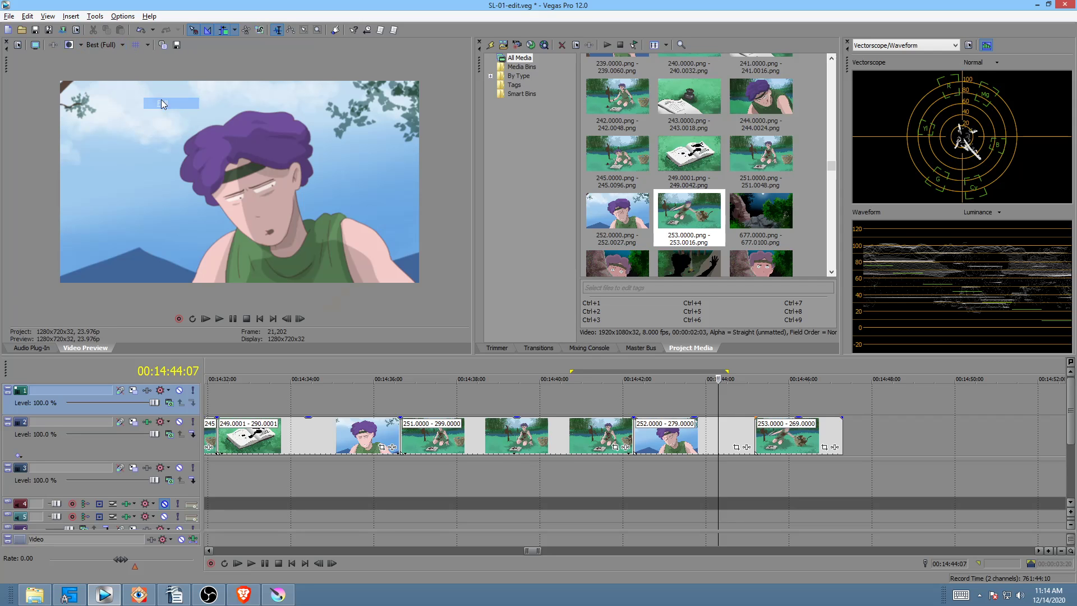